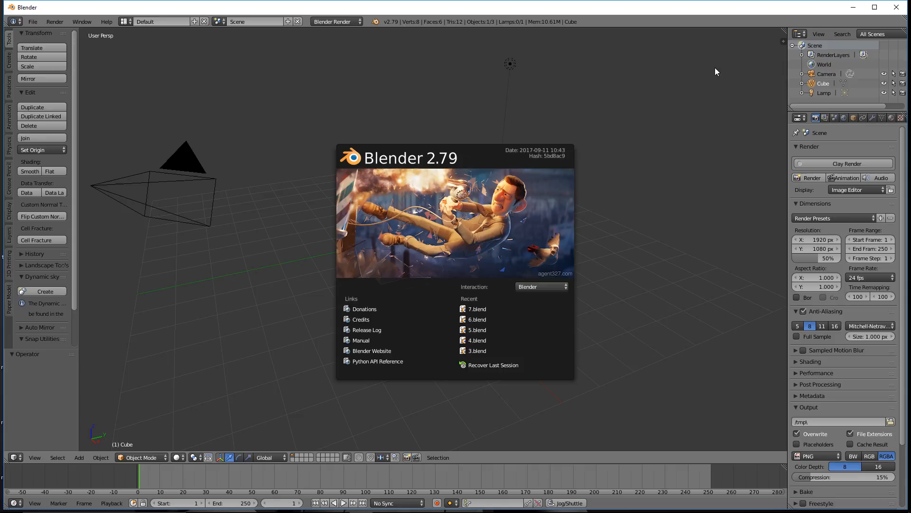
# Step: Dismiss the splash screen and open the user preferences to review the input settings
pyautogui.click(666, 86)
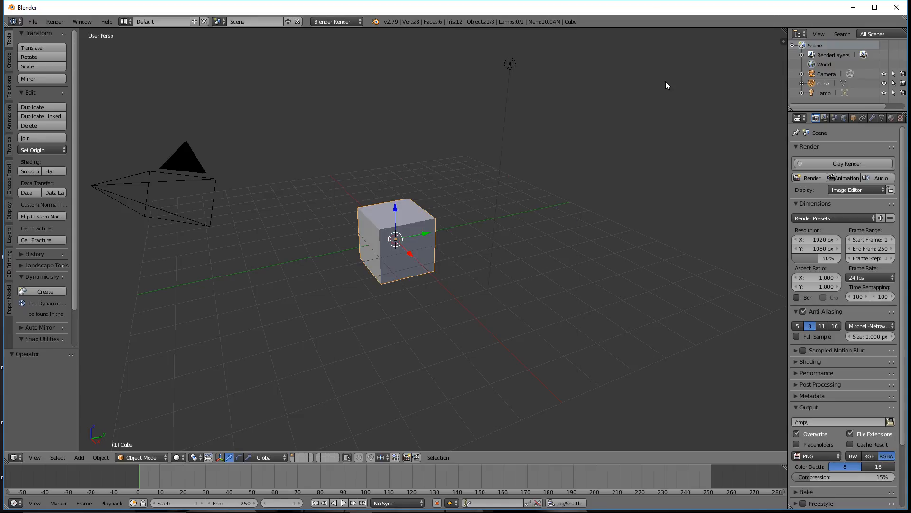
pyautogui.click(33, 22)
pyautogui.click(72, 127)
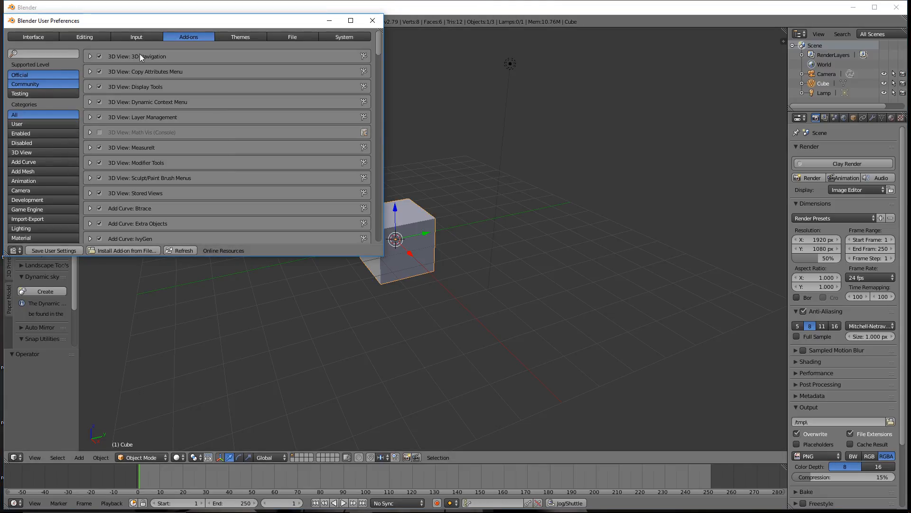
pyautogui.click(147, 37)
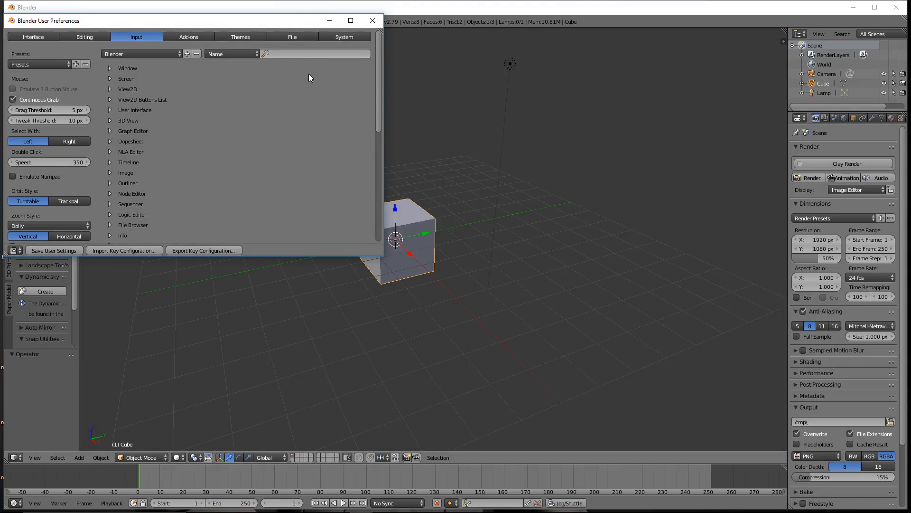
# Step: Examine which add-ons are enabled throughout the add-on list and close the user preferences
pyautogui.click(206, 37)
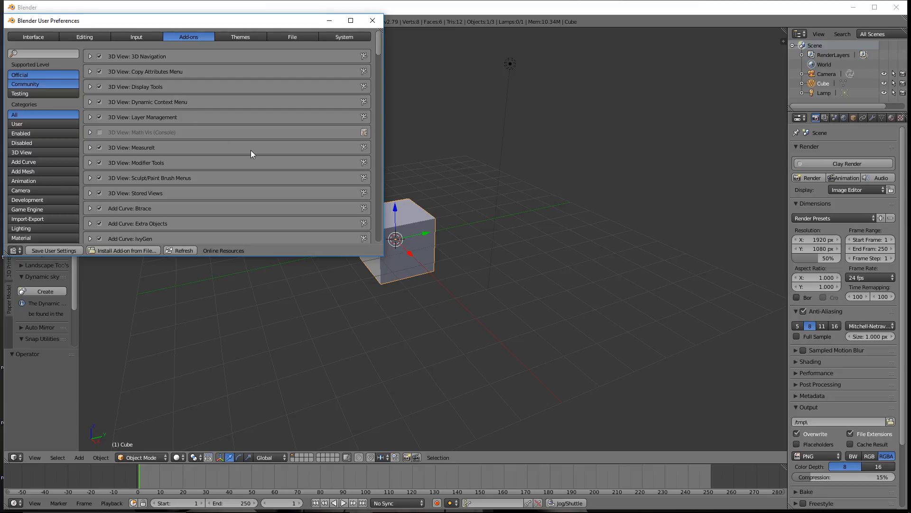
pyautogui.scroll(-1, 252, 154)
pyautogui.scroll(-3, 251, 151)
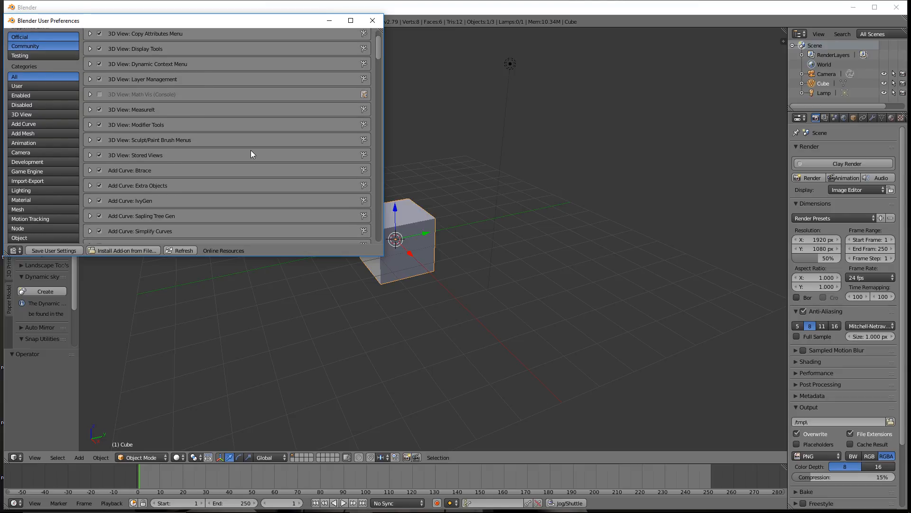
pyautogui.scroll(-4, 251, 151)
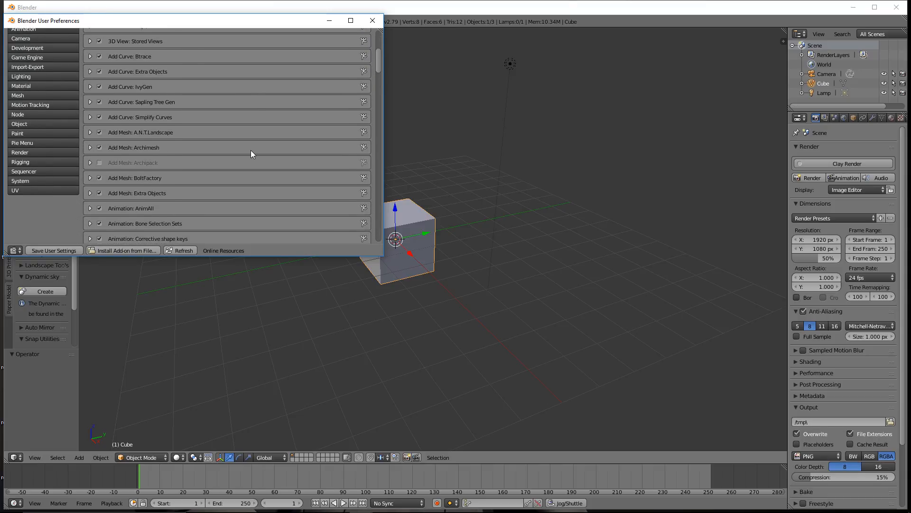
pyautogui.scroll(-3, 251, 150)
pyautogui.scroll(-5, 251, 151)
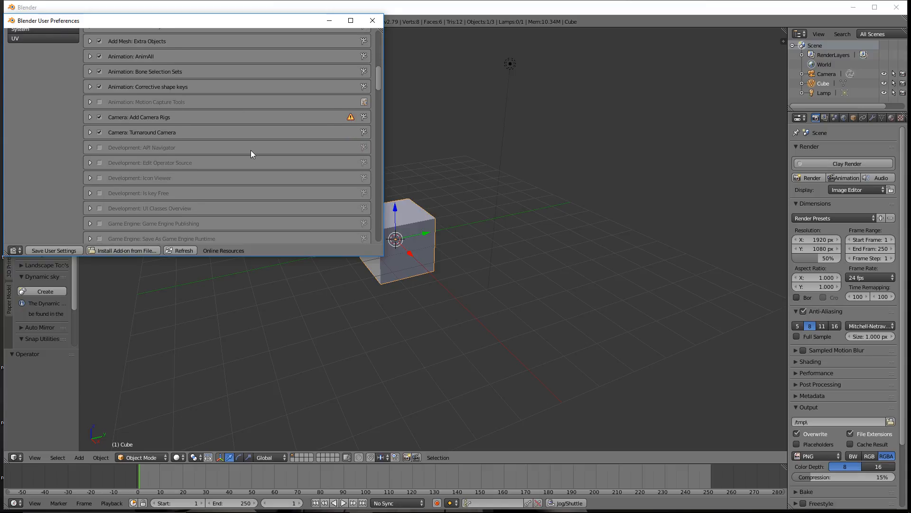
pyautogui.scroll(-1, 251, 152)
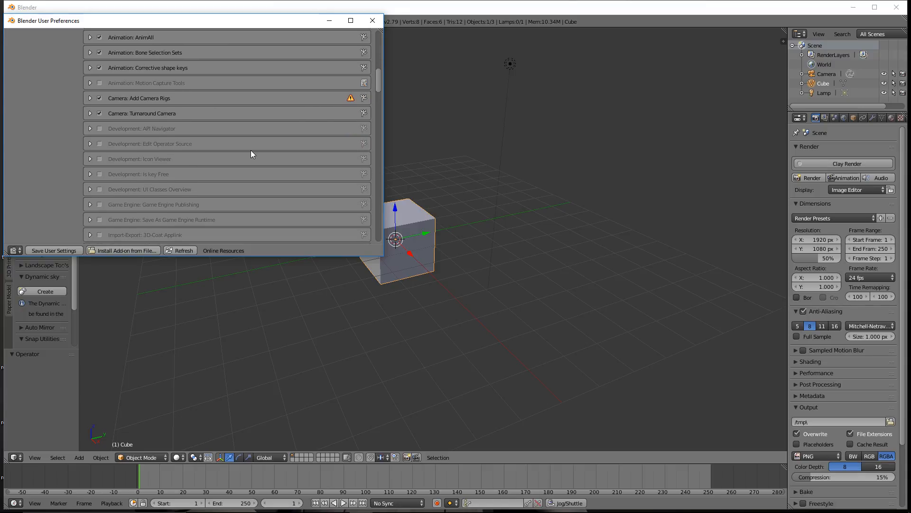
pyautogui.scroll(-3, 251, 151)
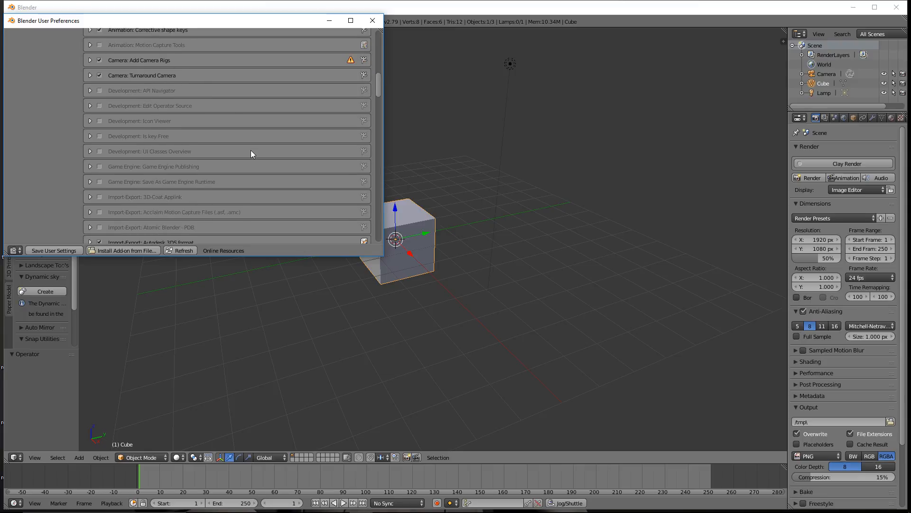
pyautogui.scroll(-10, 251, 151)
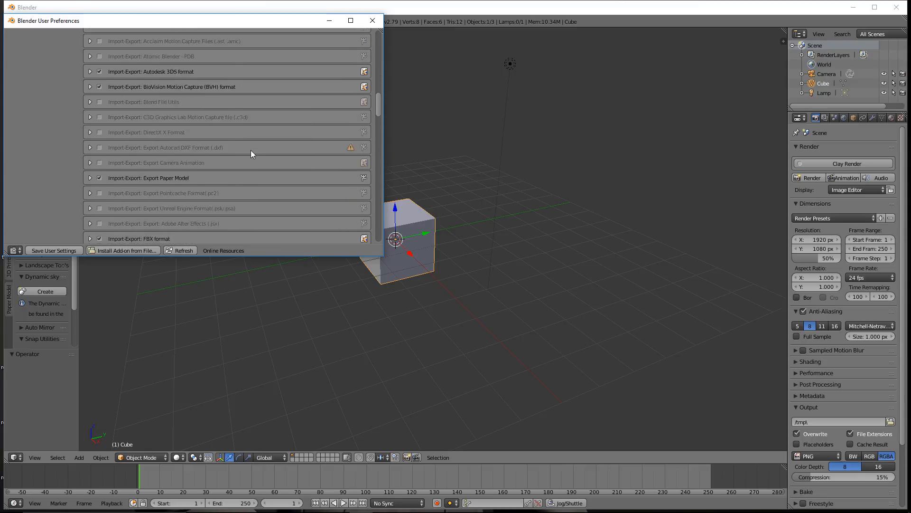
pyautogui.scroll(-11, 251, 151)
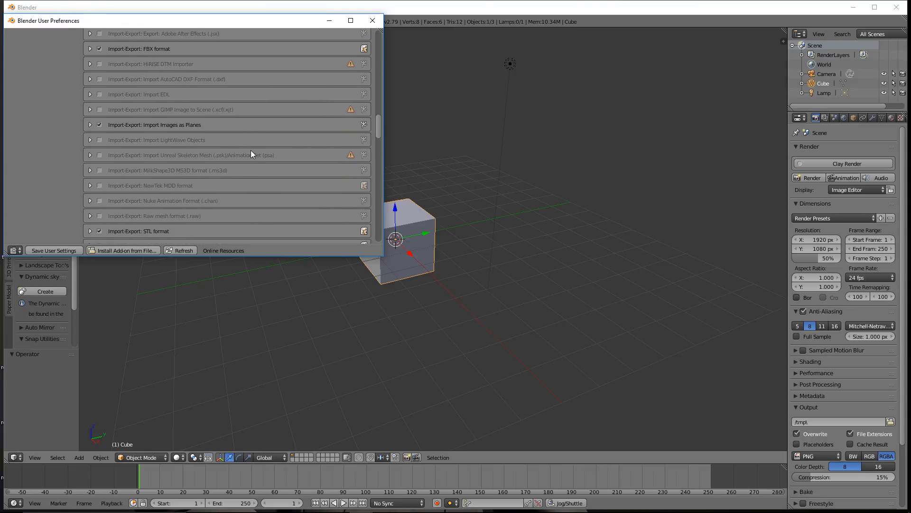
pyautogui.scroll(-8, 250, 153)
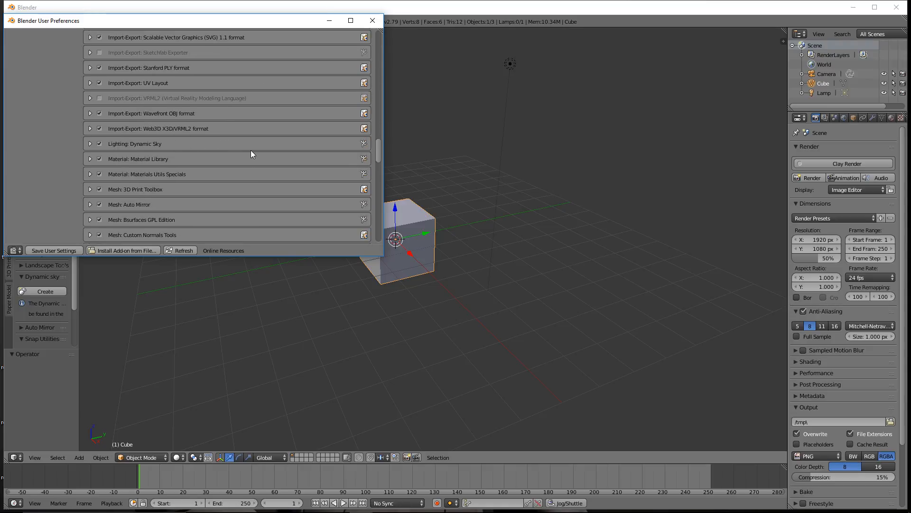
pyautogui.scroll(-2, 251, 154)
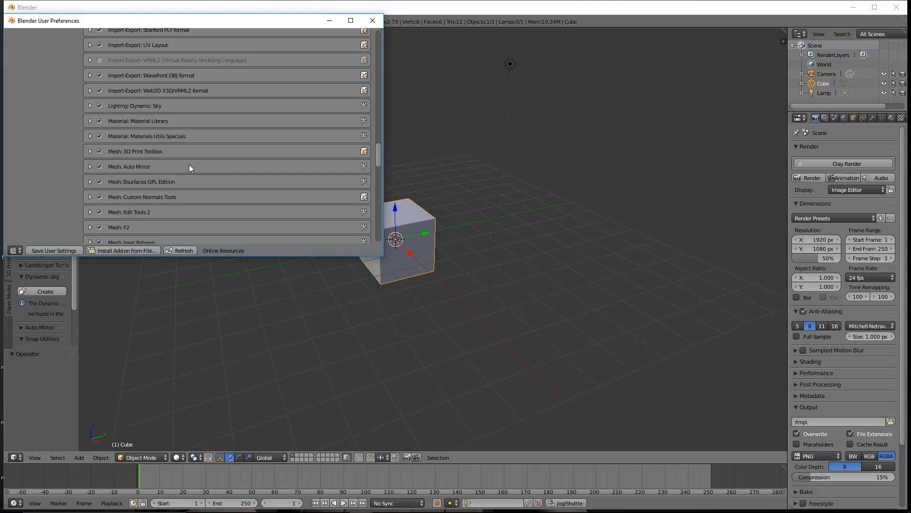
pyautogui.scroll(-3, 217, 162)
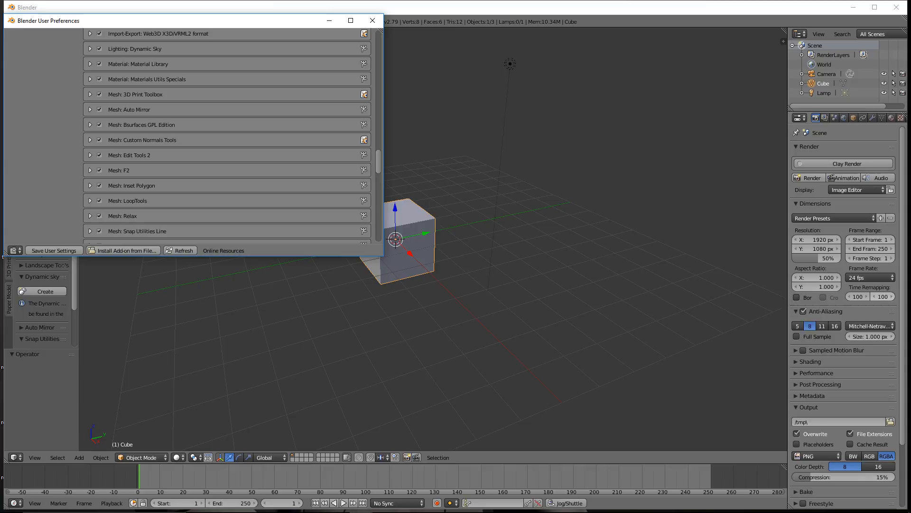
pyautogui.scroll(3, 293, 50)
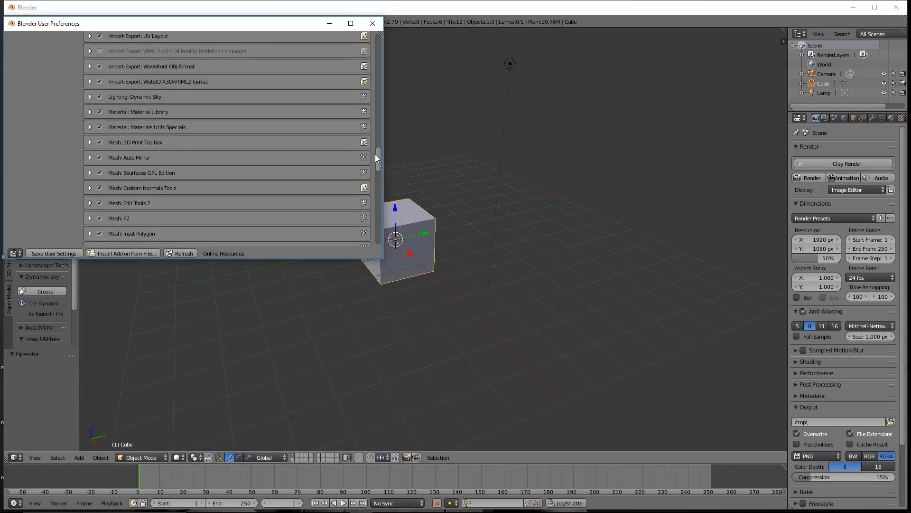
pyautogui.moveTo(378, 158); pyautogui.dragTo(377, 200)
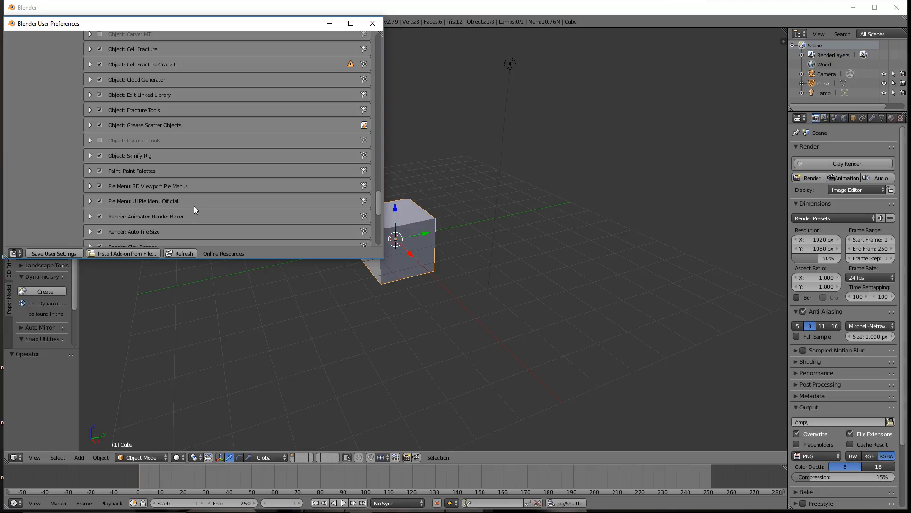
pyautogui.click(373, 23)
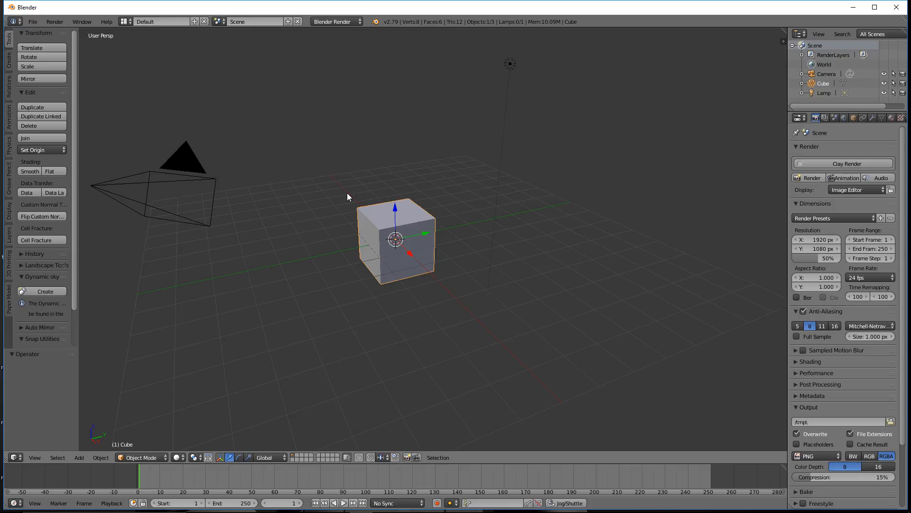
# Step: View the cube from the front, left, top, back and bottom in turn, ending on the front view
pyautogui.moveTo(539, 238); pyautogui.dragTo(590, 235, button='middle')
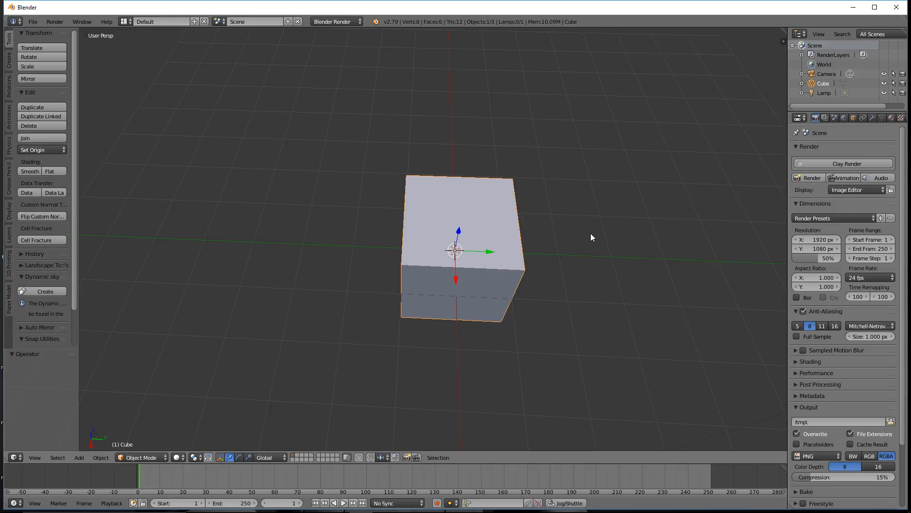
pyautogui.keyDown('ctrl'); pyautogui.moveTo(591, 233); pyautogui.dragTo(611, 316, button='middle'); pyautogui.keyUp('ctrl')
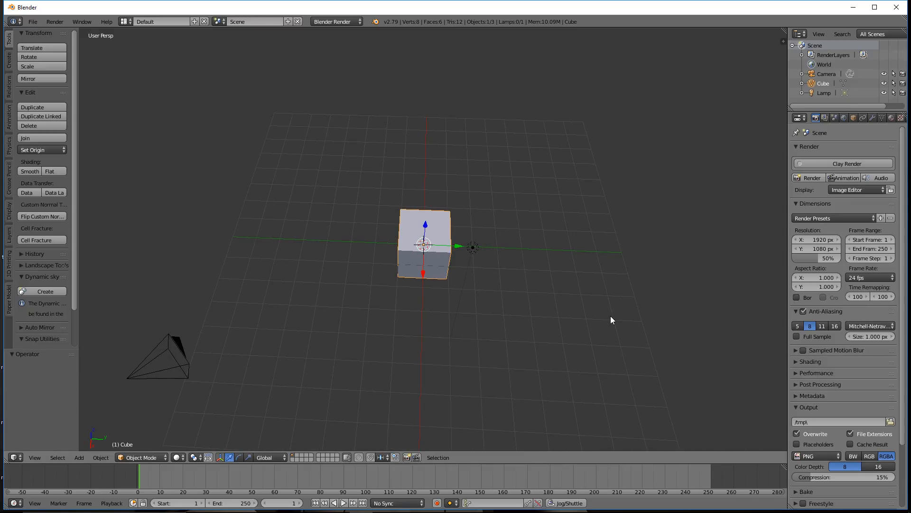
pyautogui.click(9, 213)
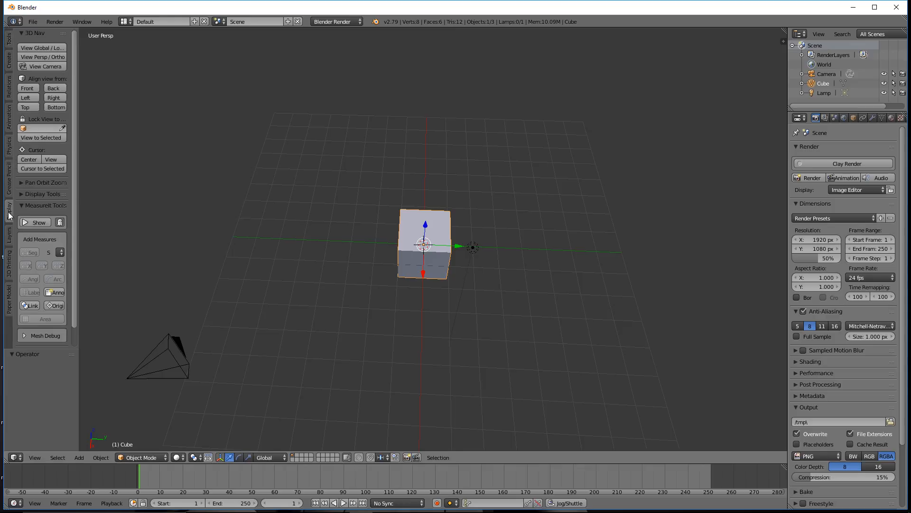
pyautogui.click(24, 88)
pyautogui.click(26, 97)
pyautogui.click(27, 108)
pyautogui.click(61, 91)
pyautogui.click(49, 107)
pyautogui.click(27, 89)
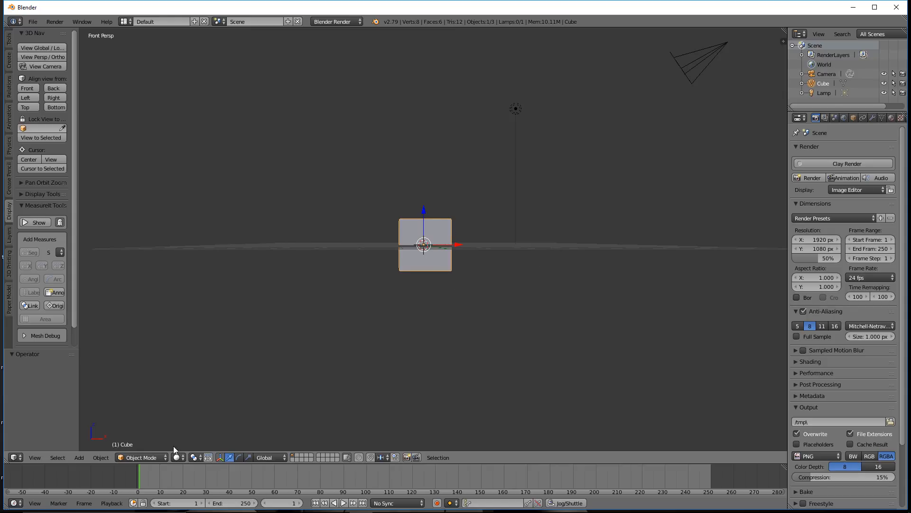
# Step: Enter Edit Mode on the cube and change the front view to orthographic projection
pyautogui.click(165, 459)
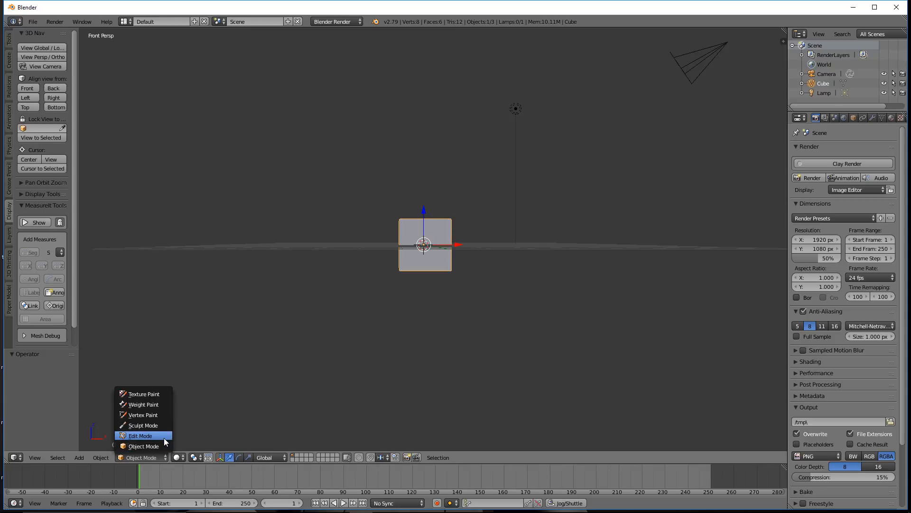
pyautogui.click(165, 438)
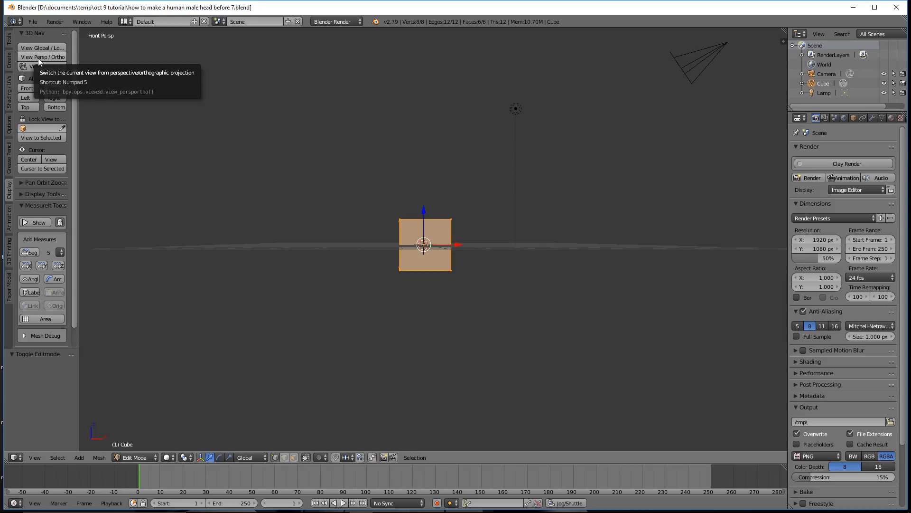
pyautogui.click(56, 56)
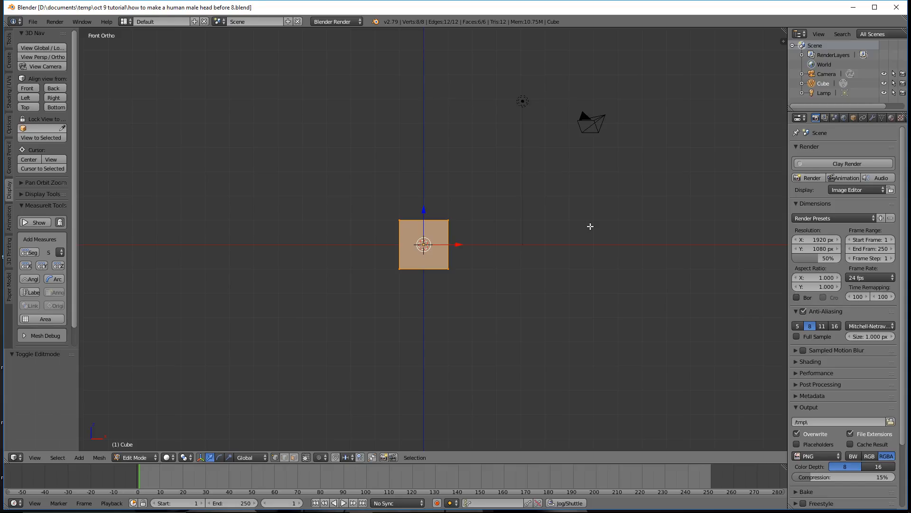
# Step: Apply Subdivide Smooth to the whole cube with 3 cuts to round it into a sphere
pyautogui.press('w')
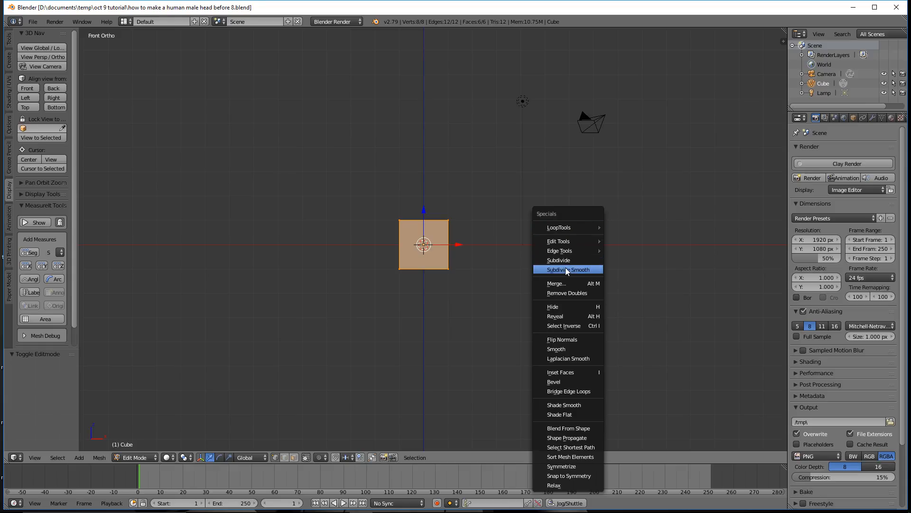
pyautogui.click(595, 270)
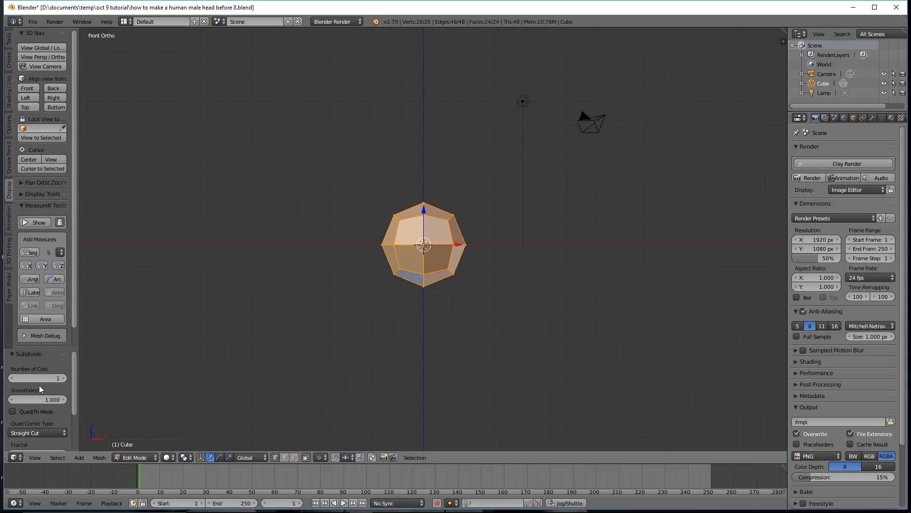
pyautogui.click(63, 379)
pyautogui.click(63, 378)
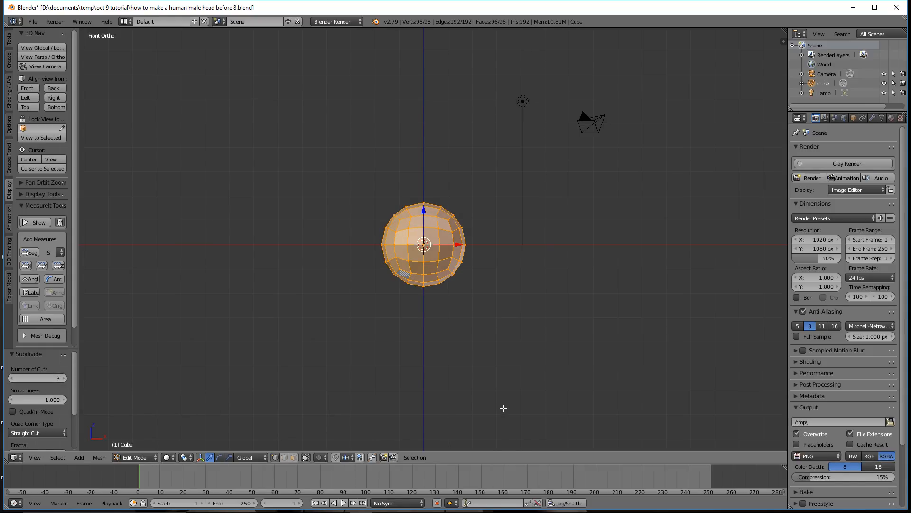
# Step: Deselect the whole mesh and save numbered copies of the file up to "how to make a human male head before 11.blend"
pyautogui.hotkey('ctrl', 'alt', 's')
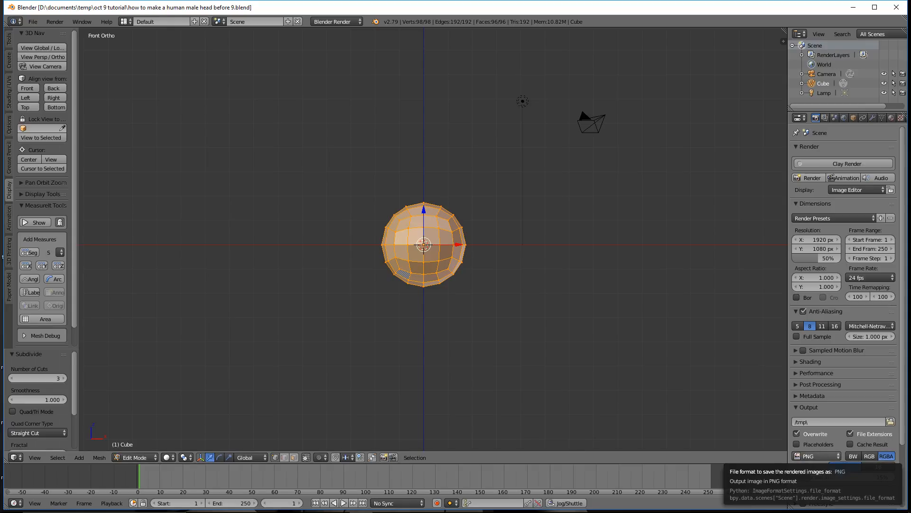
pyautogui.hotkey('ctrl', 'alt', 's')
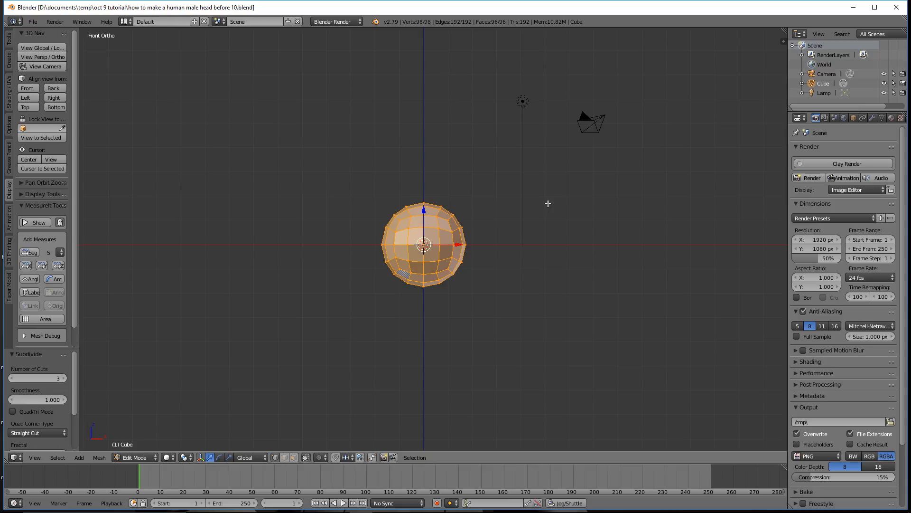
pyautogui.press('a')
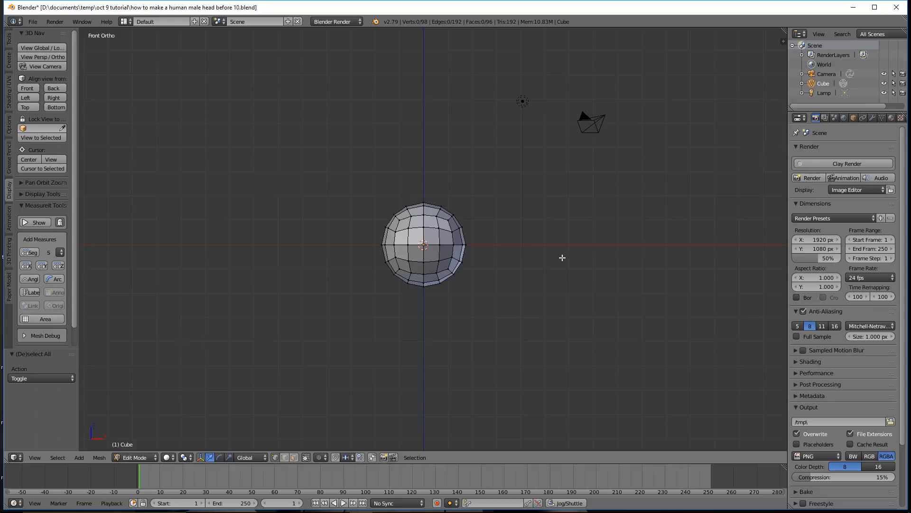
pyautogui.hotkey('ctrl', 'alt', 's')
pyautogui.click(539, 227)
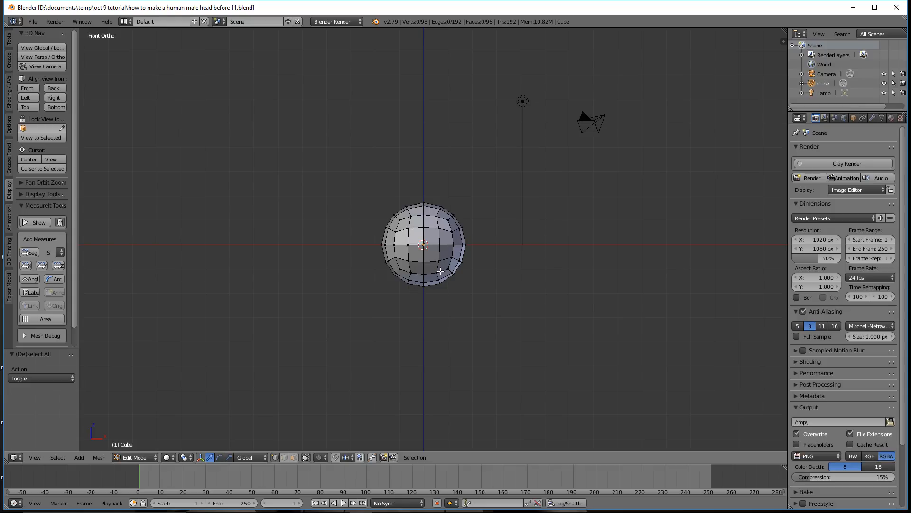
# Step: Select the three adjacent middle vertices along the lower front of the sphere
pyautogui.scroll(5, 508, 312)
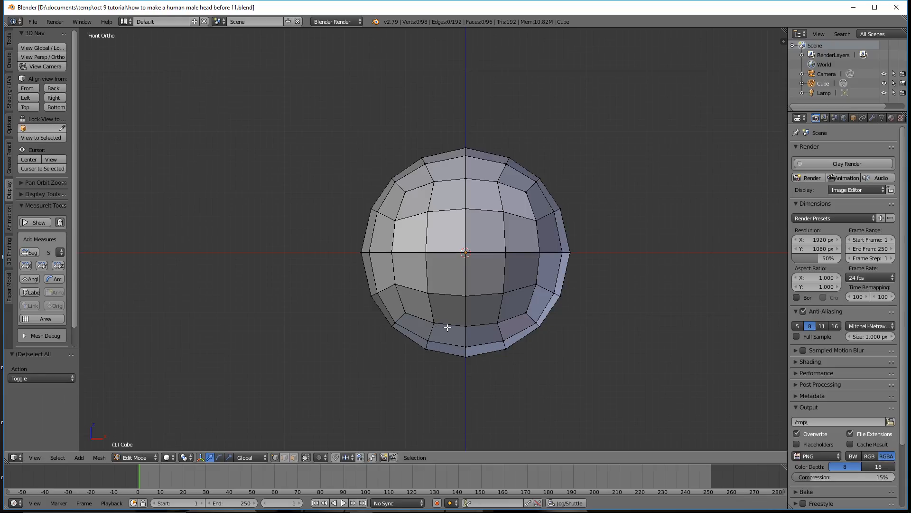
pyautogui.click(433, 321)
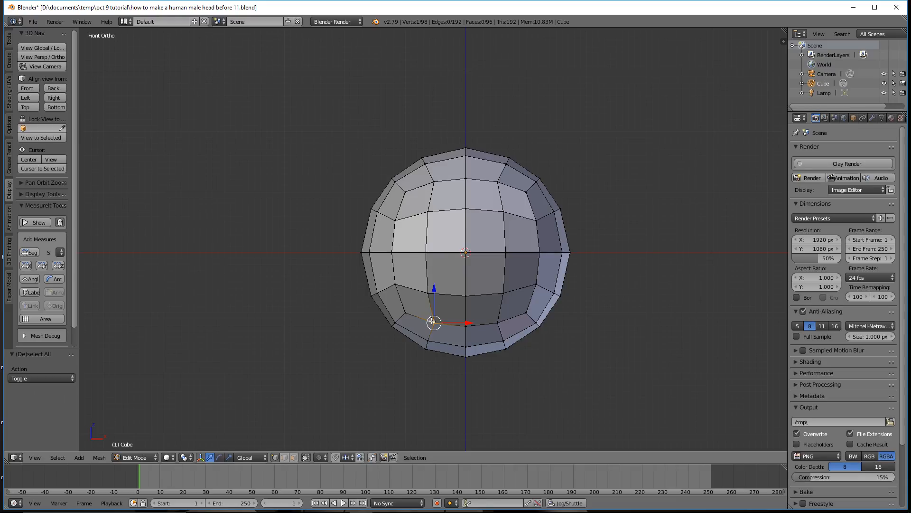
pyautogui.keyDown('shift'); pyautogui.click(465, 327); pyautogui.keyUp('shift')
pyautogui.keyDown('shift'); pyautogui.click(499, 323); pyautogui.keyUp('shift')
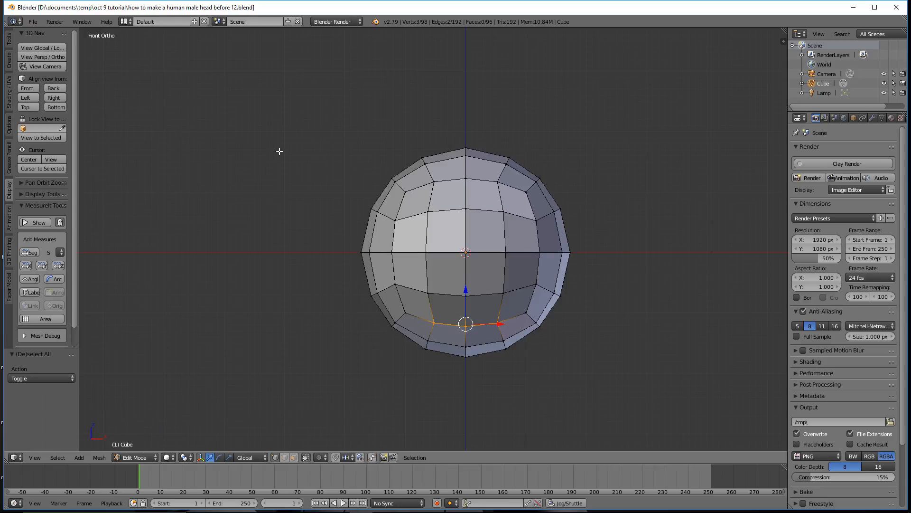
# Step: Show the sphere from the right and save a numbered copy as "how to make a human male head before 13.blend"
pyautogui.click(54, 98)
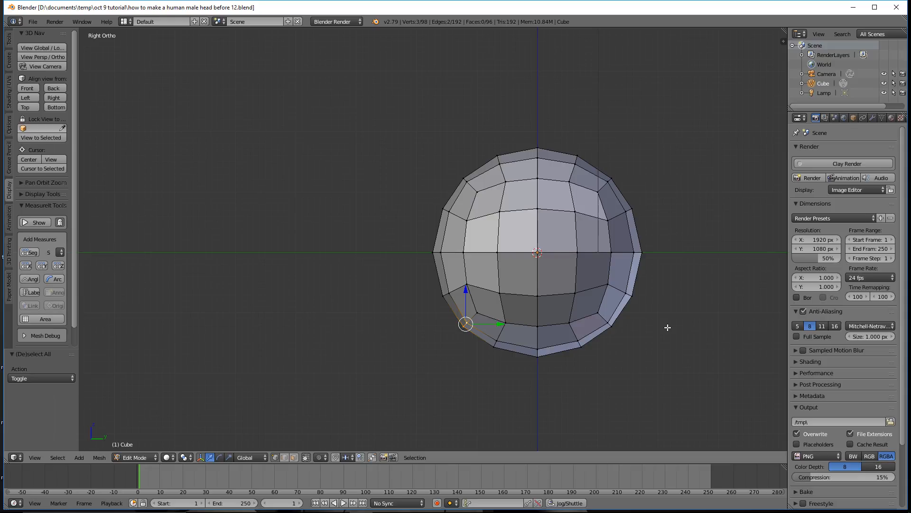
pyautogui.keyDown('shift'); pyautogui.moveTo(671, 341); pyautogui.dragTo(637, 272, button='middle'); pyautogui.keyUp('shift')
pyautogui.scroll(-2, 638, 271)
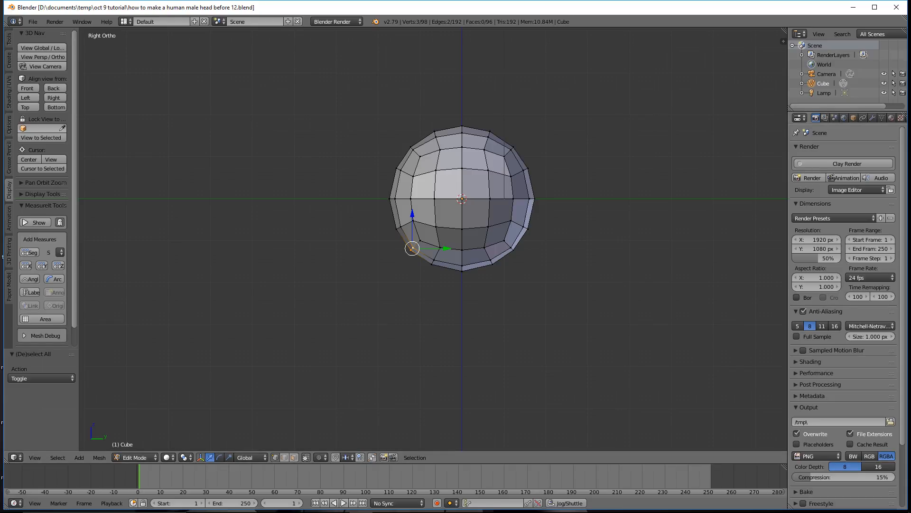
pyautogui.click(580, 77)
pyautogui.click(580, 78)
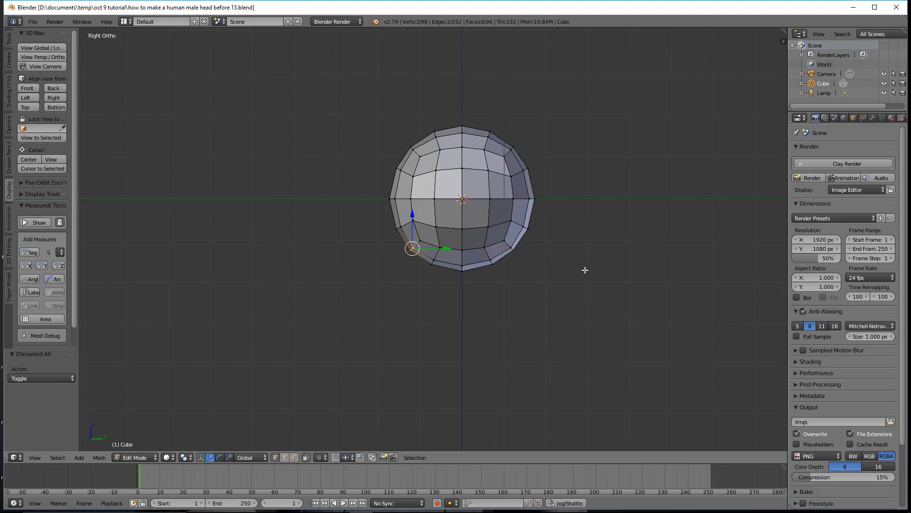
# Step: Enable proportional editing, save numbered copy 14, and pull the selected vertices down about 1.845 with proportional size 1.61 to form the chin
pyautogui.press('o')
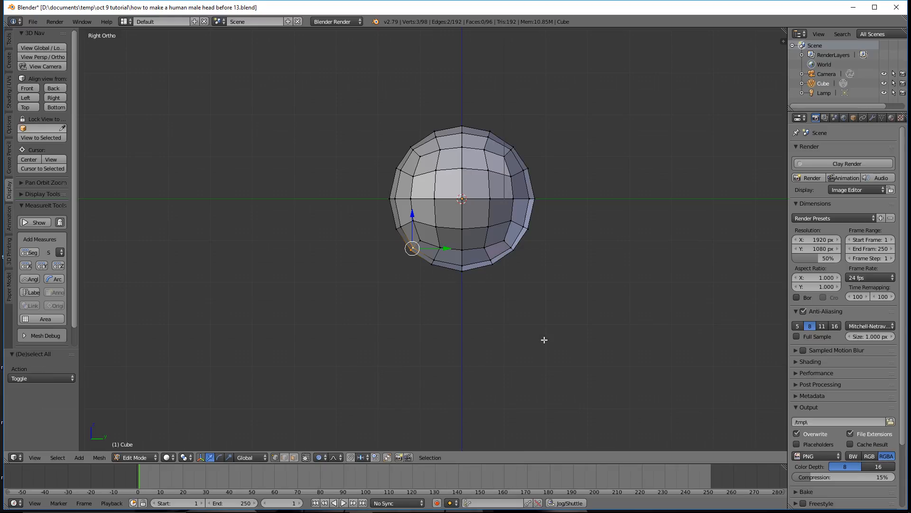
pyautogui.hotkey('ctrl', 'alt', 's')
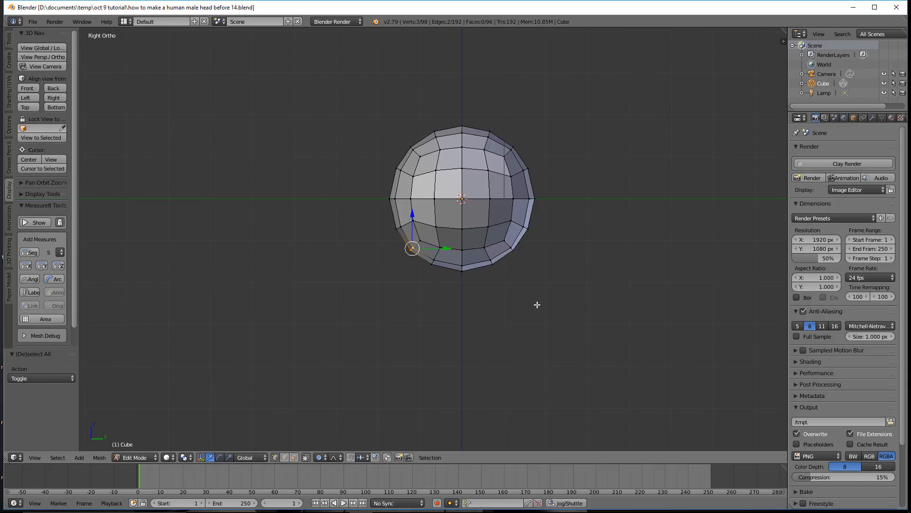
pyautogui.press('g')
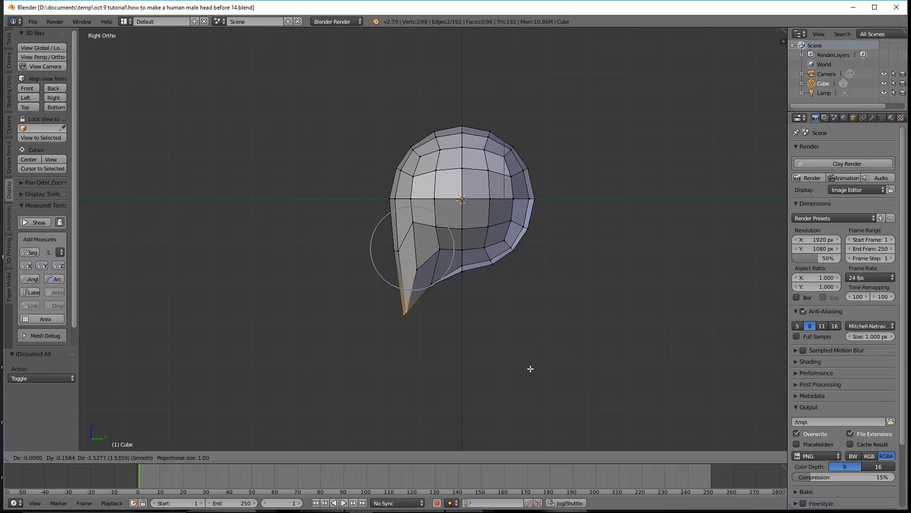
pyautogui.scroll(-3, 531, 368)
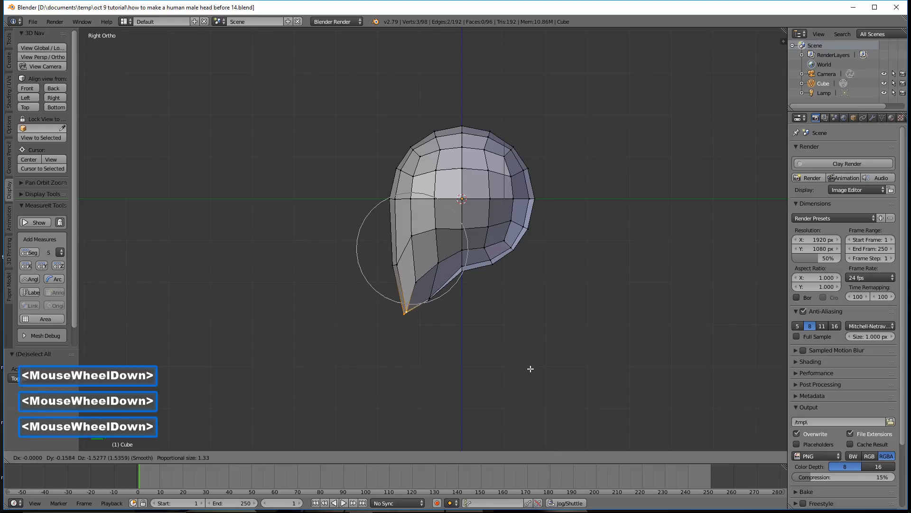
pyautogui.scroll(-1, 530, 368)
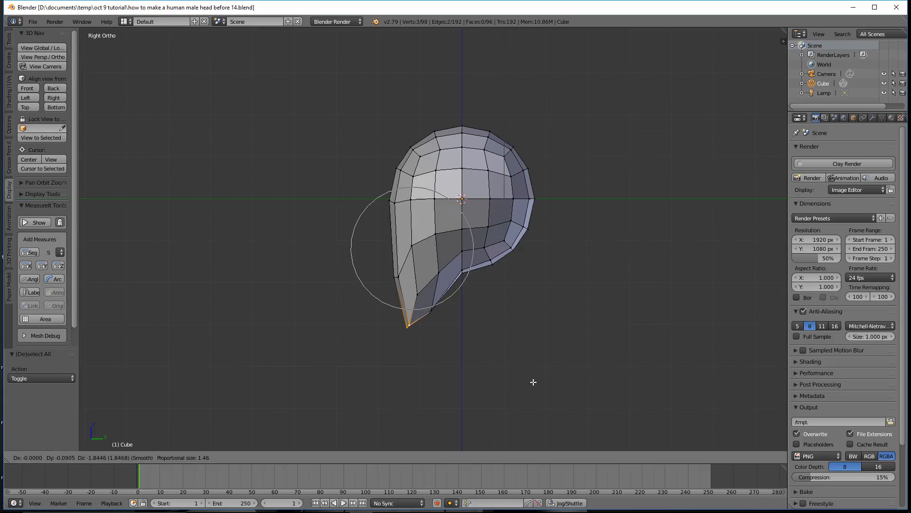
pyautogui.scroll(-1, 533, 382)
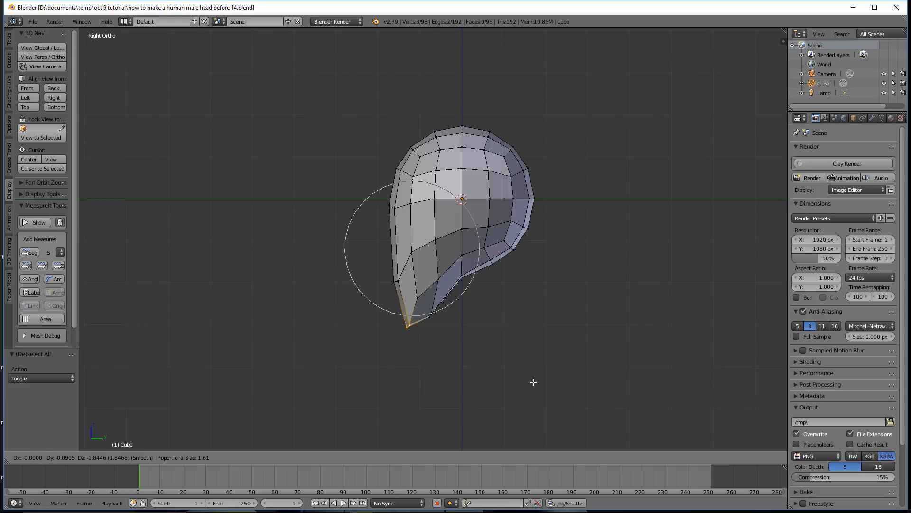
pyautogui.click(533, 382)
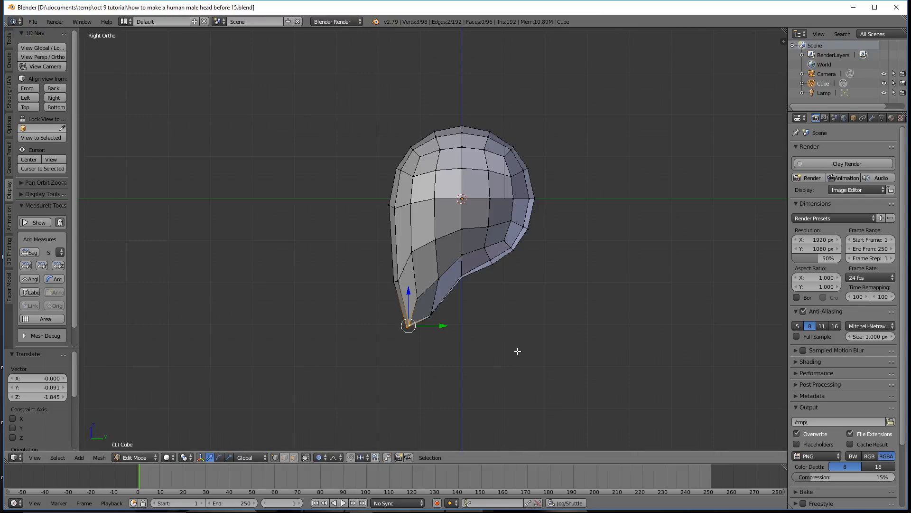
# Step: Deselect the whole mesh, turn off proportional editing and change to face selection mode
pyautogui.press('a')
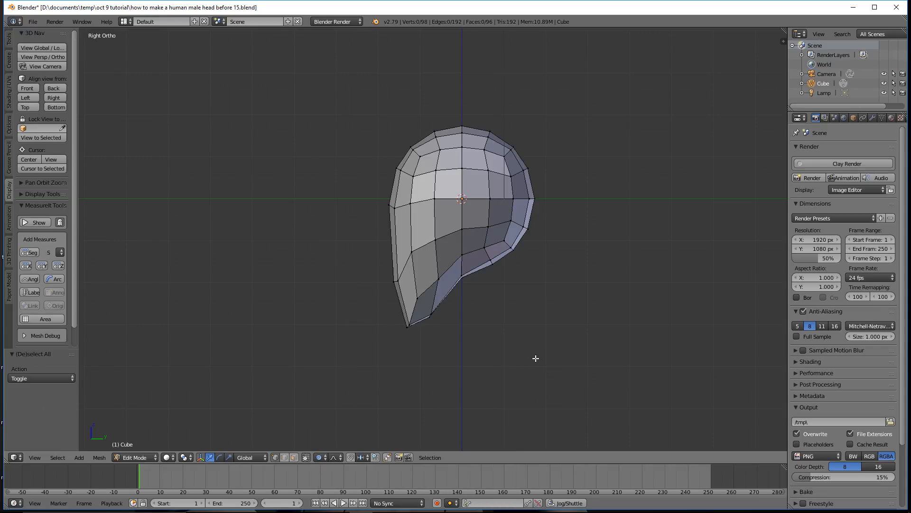
pyautogui.press('o')
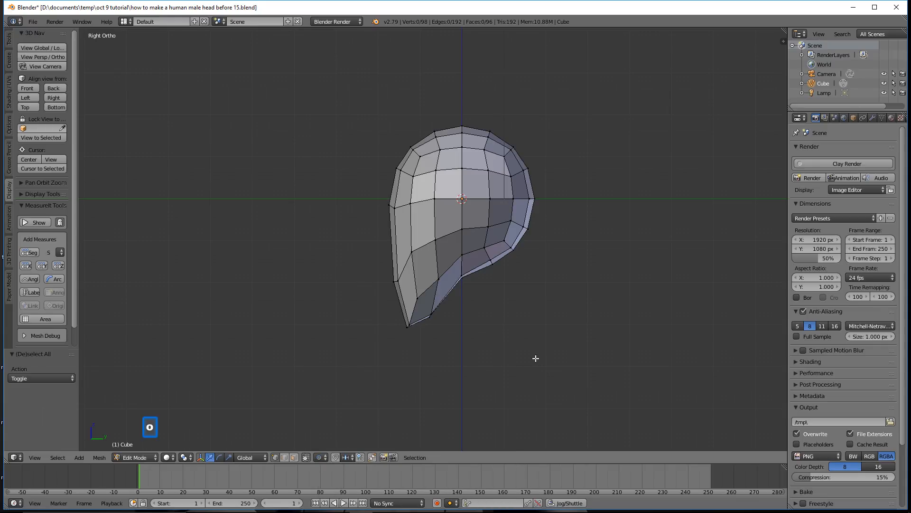
pyautogui.click(294, 458)
# Step: Circle-select the eight faces on the head's underside behind the chin and save numbered copy 16 of the file
pyautogui.moveTo(663, 277); pyautogui.dragTo(584, 238, button='middle')
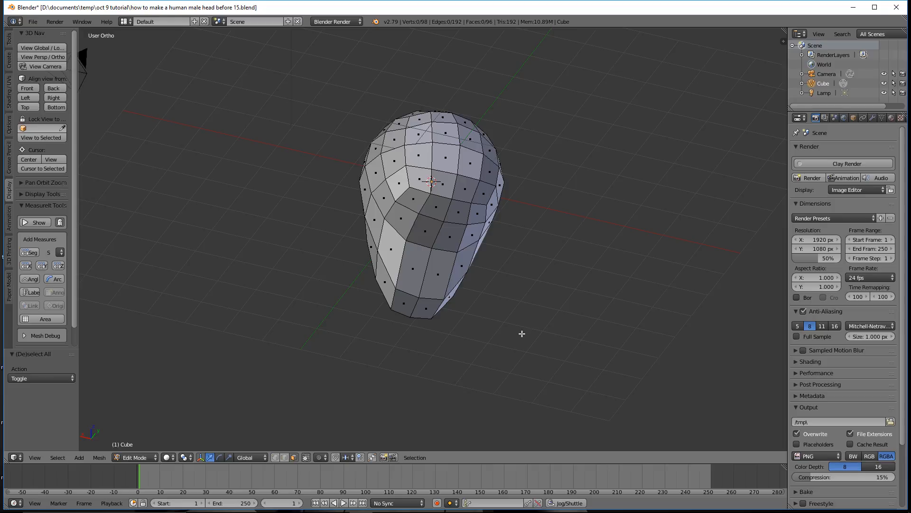
pyautogui.press('c')
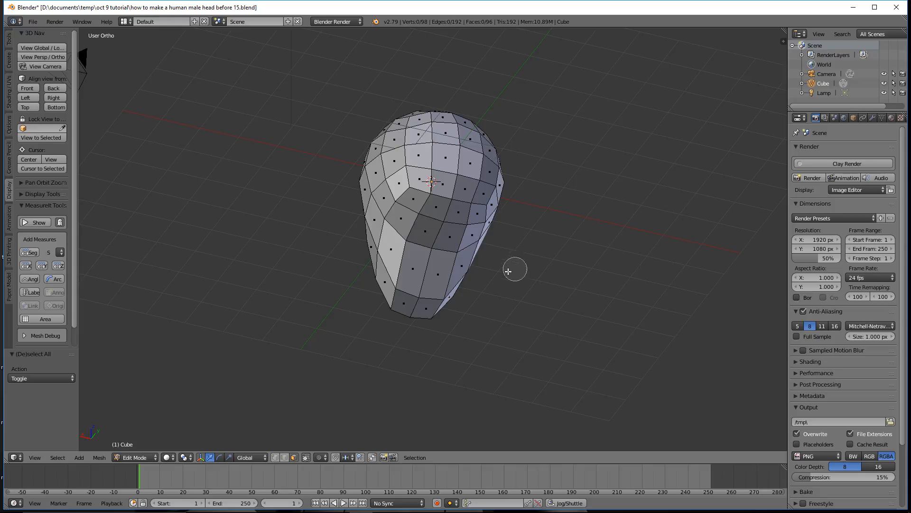
pyautogui.scroll(-9, 517, 271)
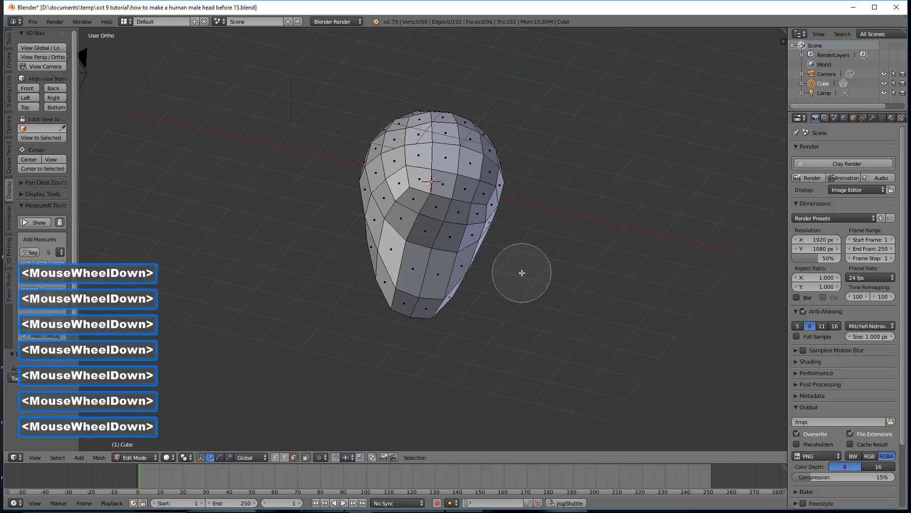
pyautogui.scroll(6, 522, 273)
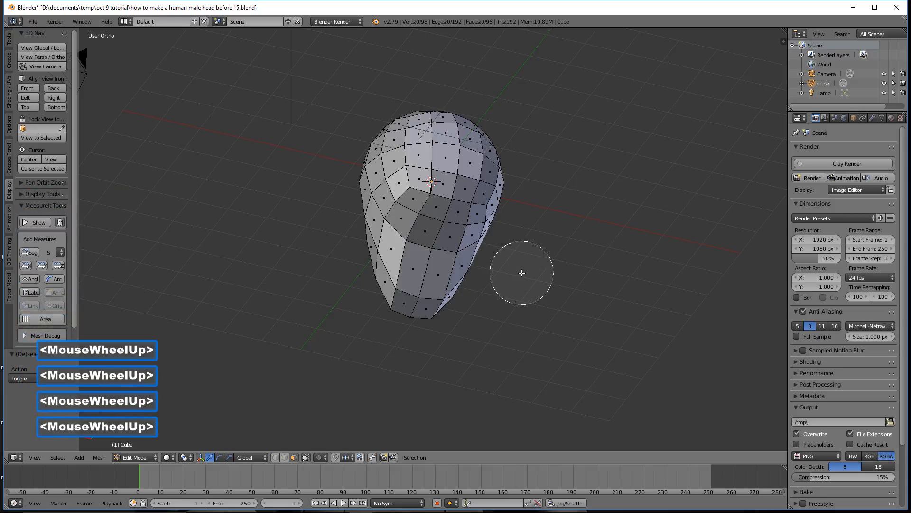
pyautogui.scroll(3, 522, 273)
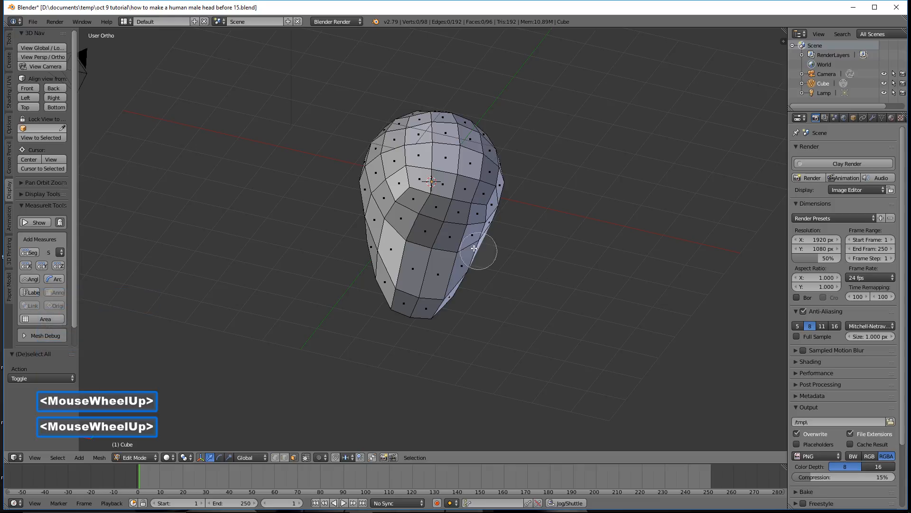
pyautogui.moveTo(425, 221); pyautogui.dragTo(459, 228)
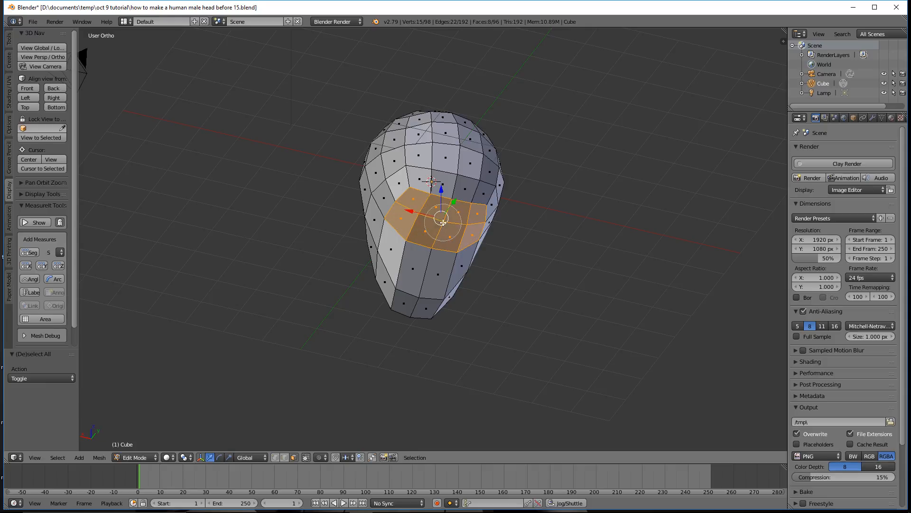
pyautogui.rightClick(549, 249)
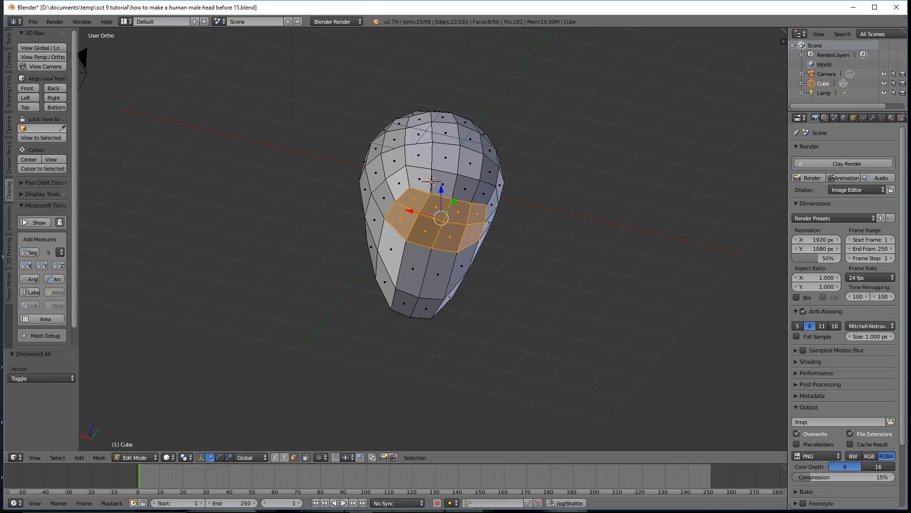
pyautogui.click(546, 141)
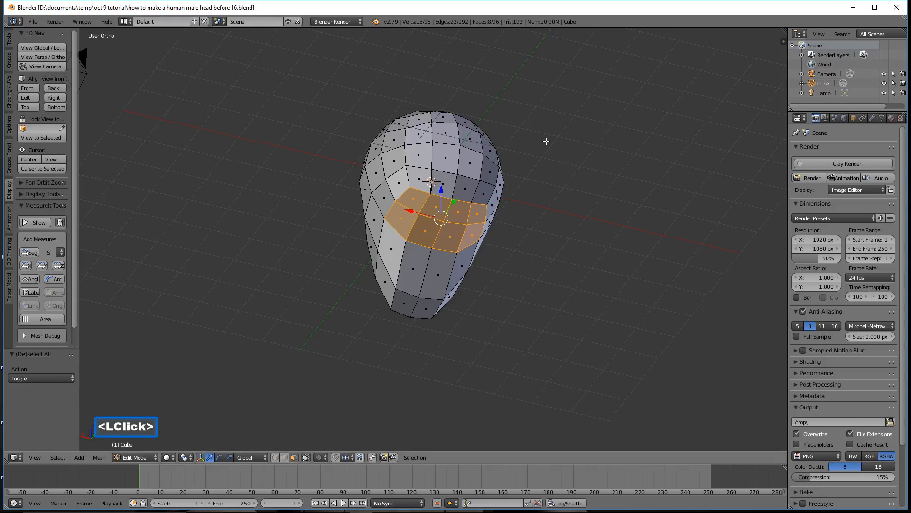
# Step: Extrude the selected underside faces about 2.875 into a neck and shift its end about -0.786 along Y
pyautogui.moveTo(428, 227); pyautogui.dragTo(497, 264, button='middle')
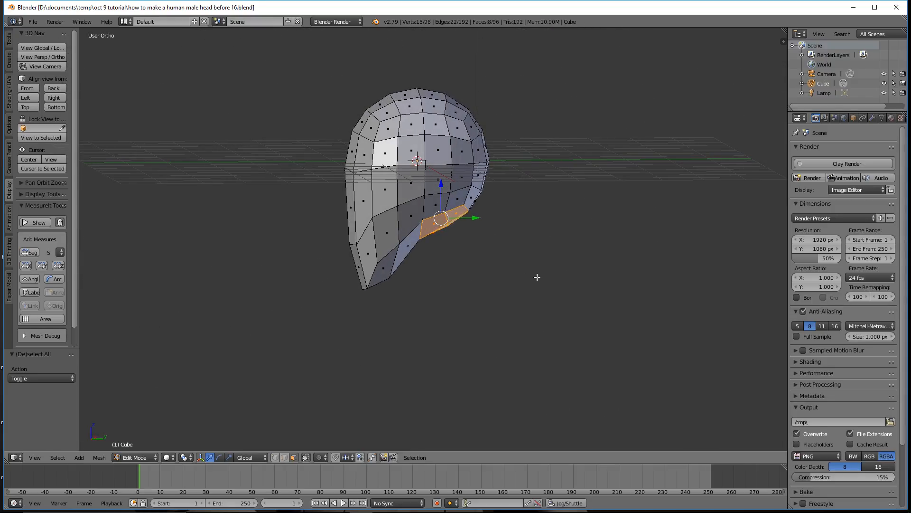
pyautogui.press('e')
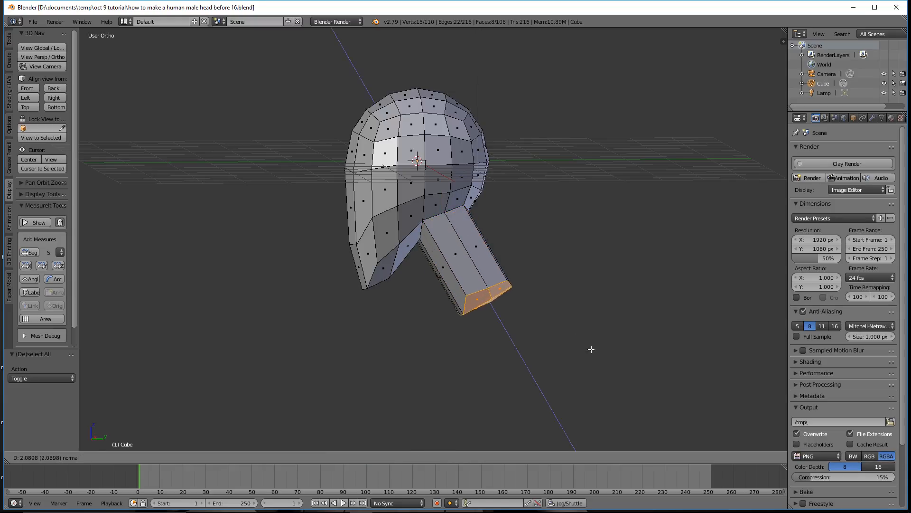
pyautogui.click(609, 375)
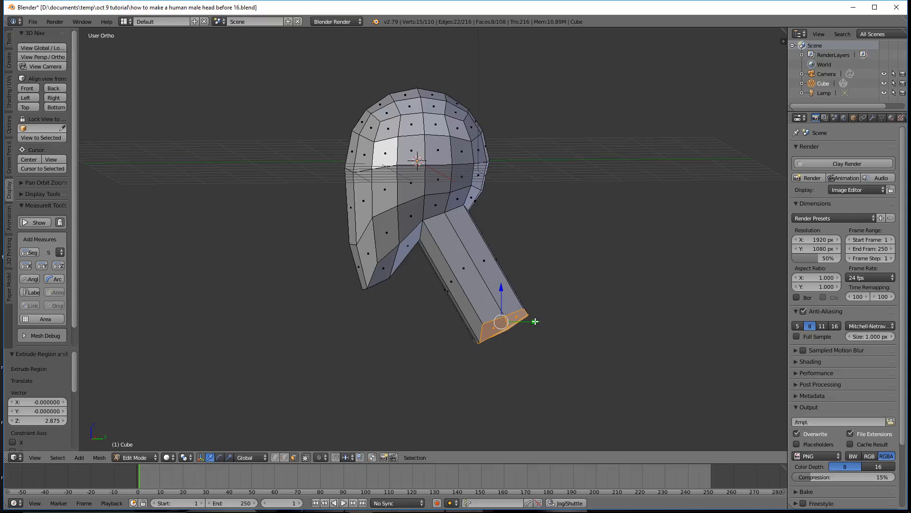
pyautogui.moveTo(533, 323); pyautogui.dragTo(503, 321)
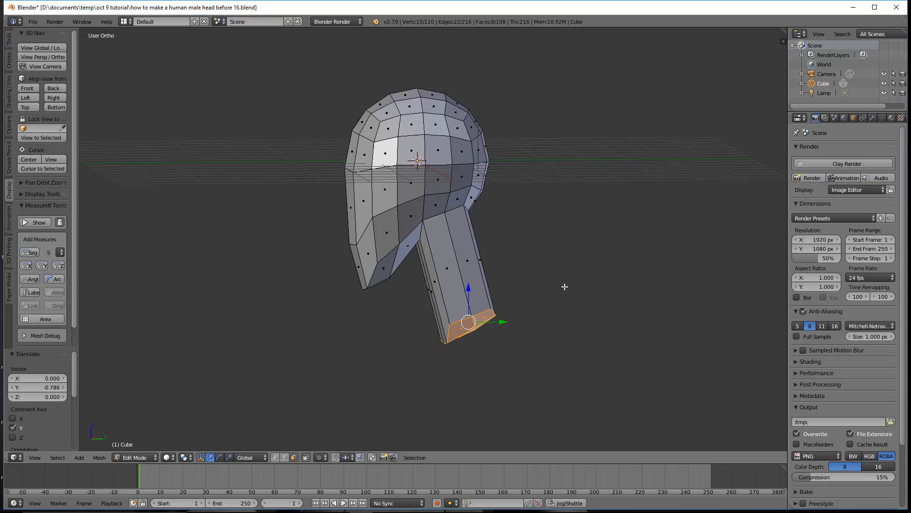
# Step: Scale the neck's end faces by about 2.23 in X and Y only, leaving Z locked
pyautogui.press('s')
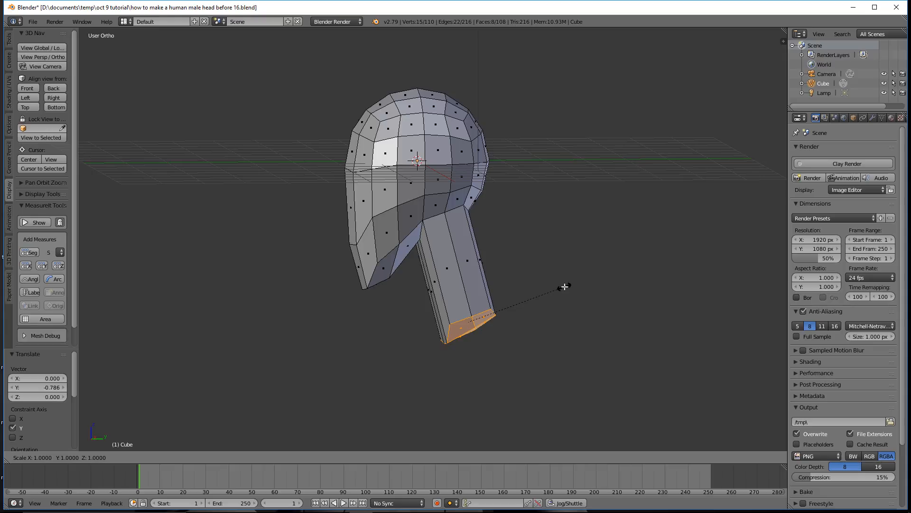
pyautogui.press('z')
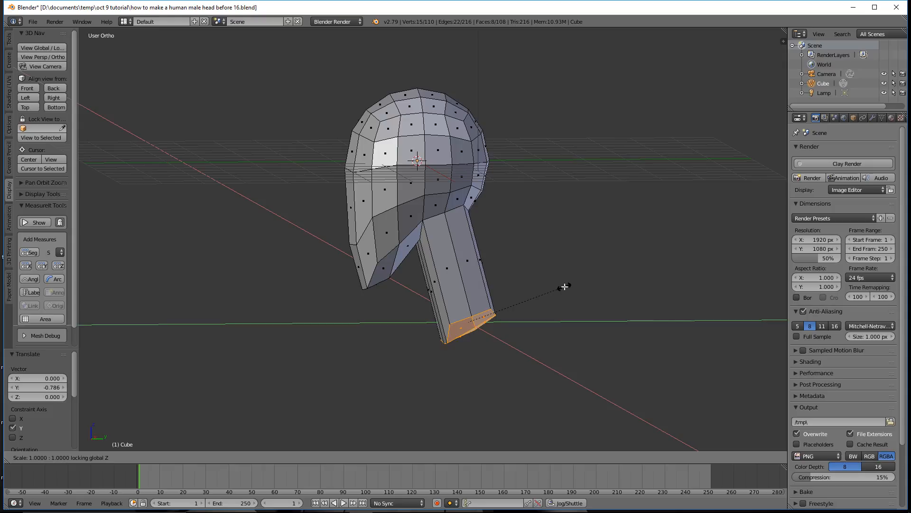
pyautogui.click(690, 267)
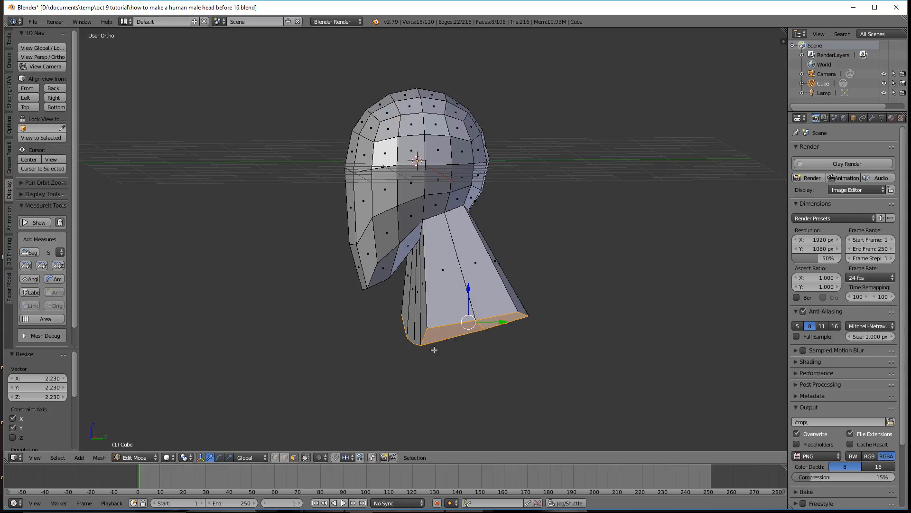
# Step: Add two loop cuts around the neck with an edge slide of about -0.15 and save numbered copy 17 of the file
pyautogui.moveTo(420, 355); pyautogui.dragTo(468, 346, button='middle')
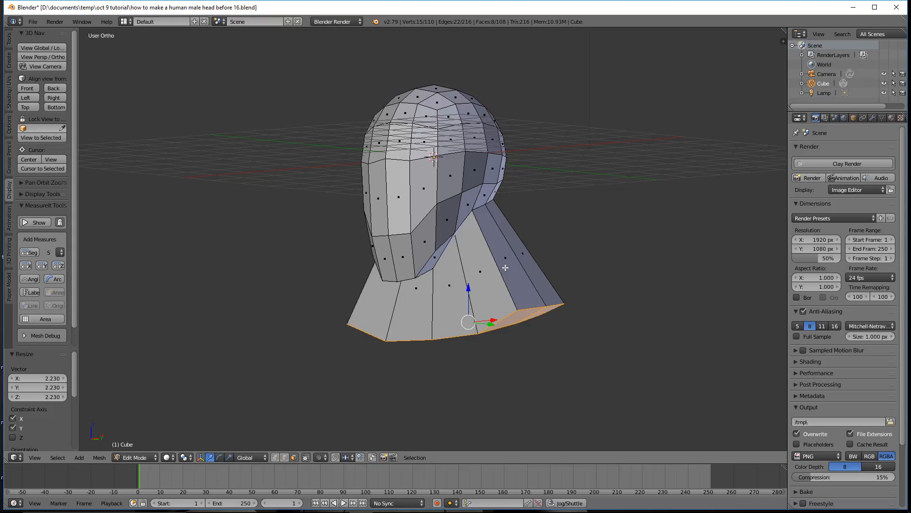
pyautogui.press('ctrl')
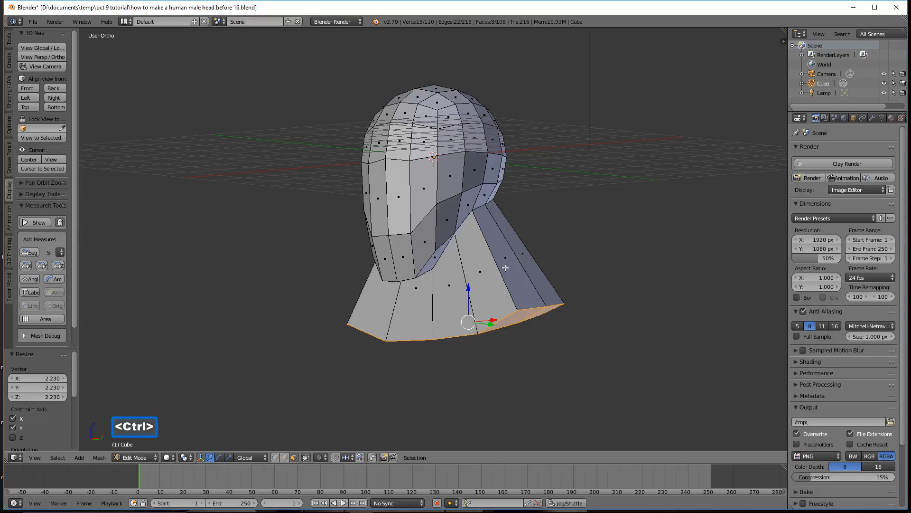
pyautogui.hotkey('ctrl', 'r')
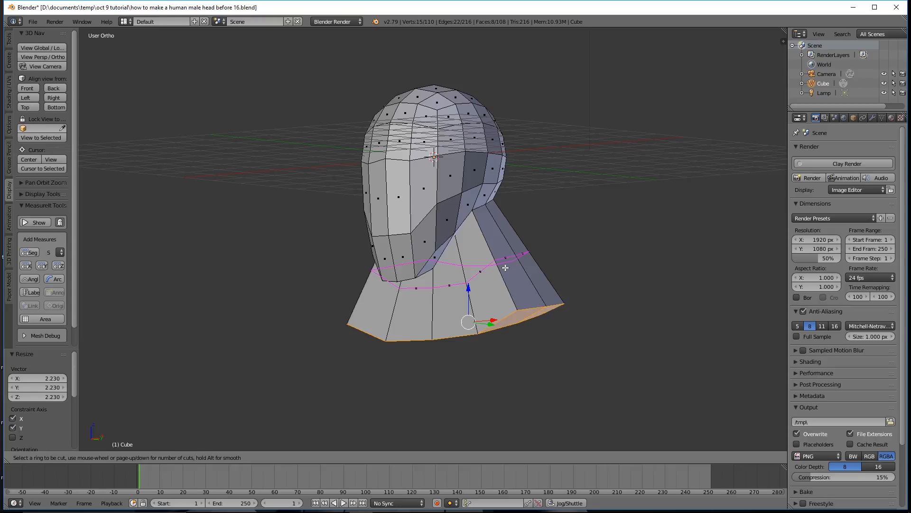
pyautogui.scroll(1, 506, 268)
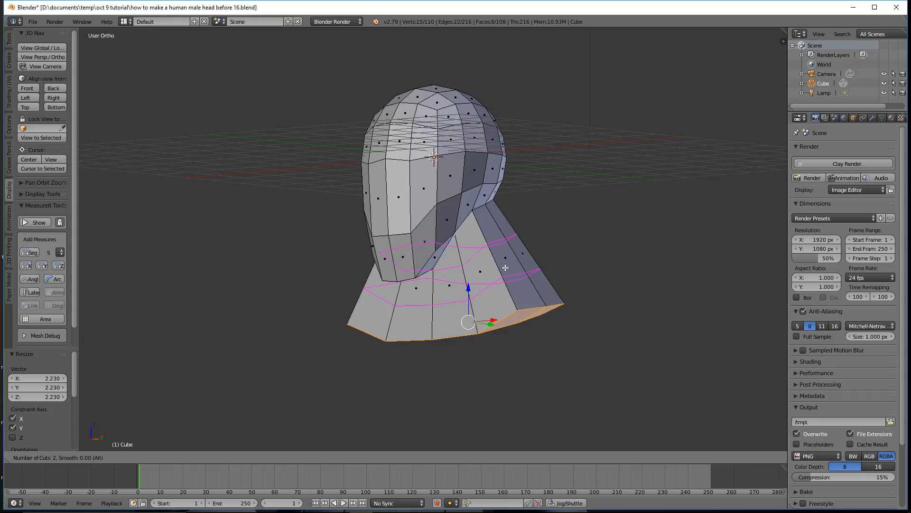
pyautogui.click(505, 267)
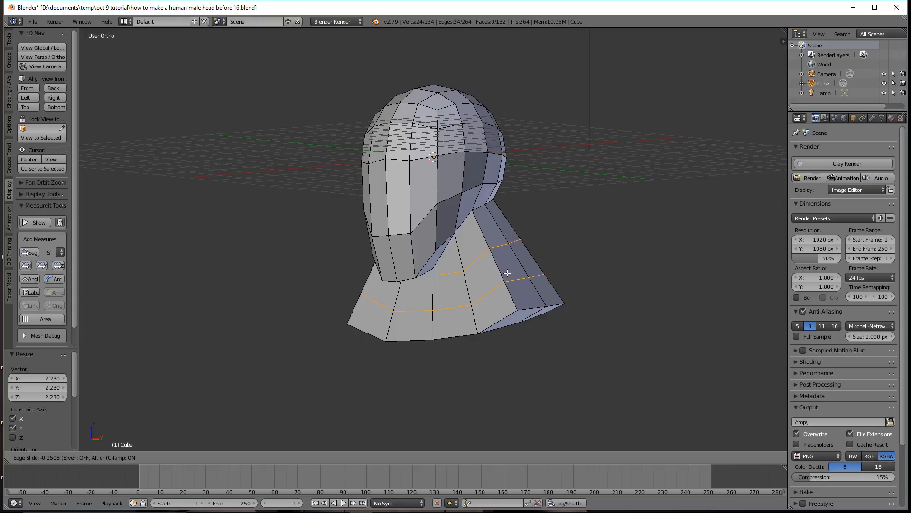
pyautogui.click(507, 273)
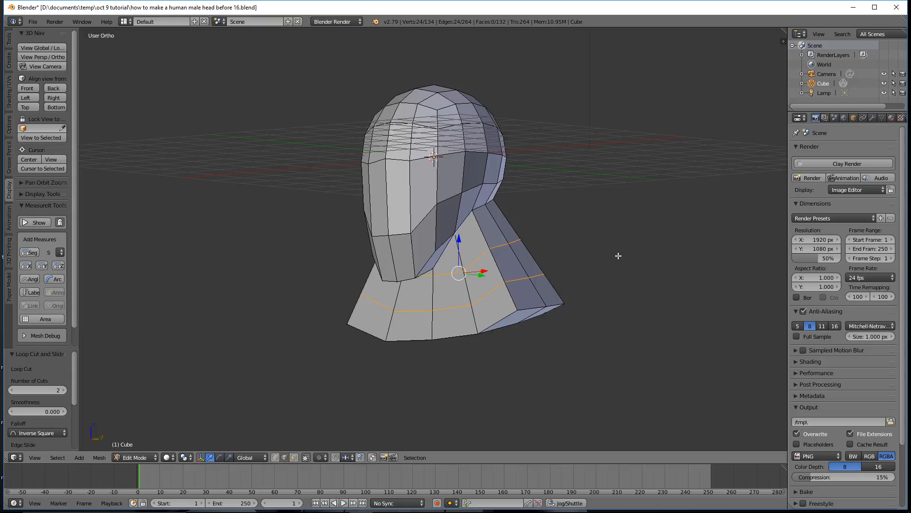
pyautogui.click(570, 75)
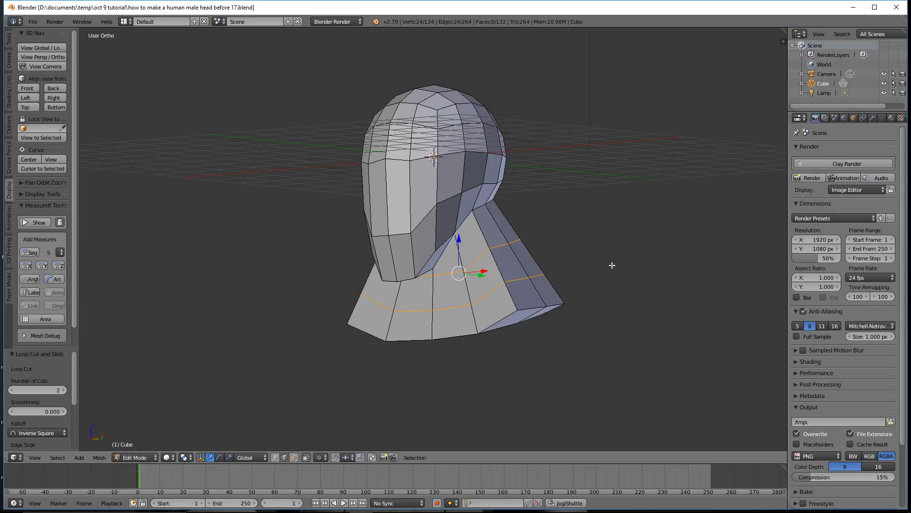
# Step: Scale the two new neck loops by about 0.631 in X and Y only, save numbered copy 18 and deselect everything
pyautogui.press('s')
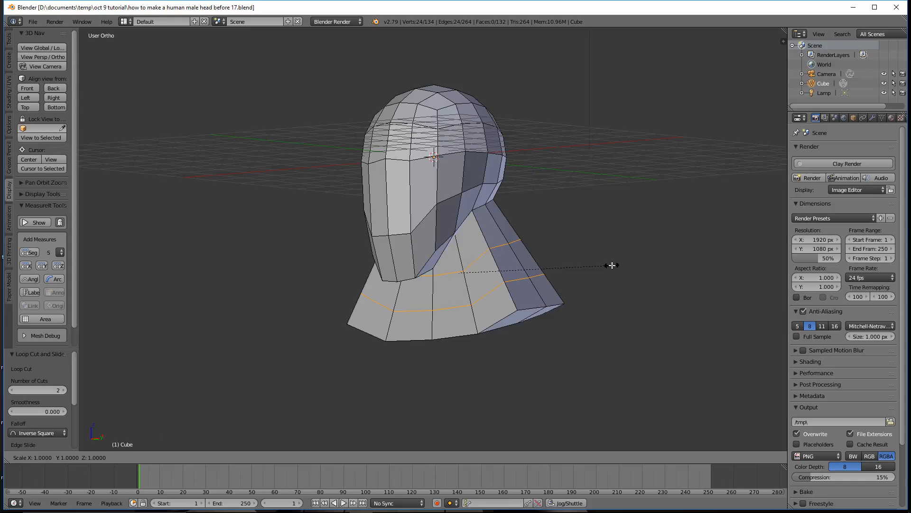
pyautogui.press('z')
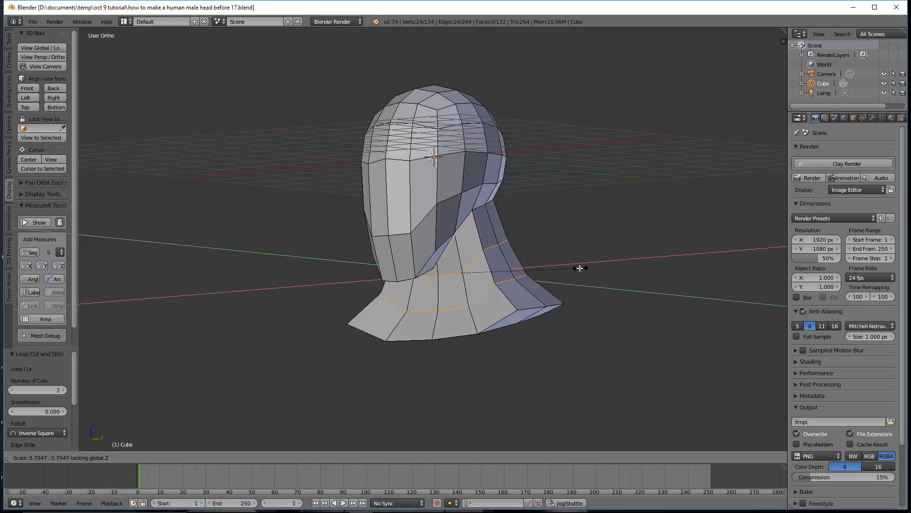
pyautogui.click(555, 267)
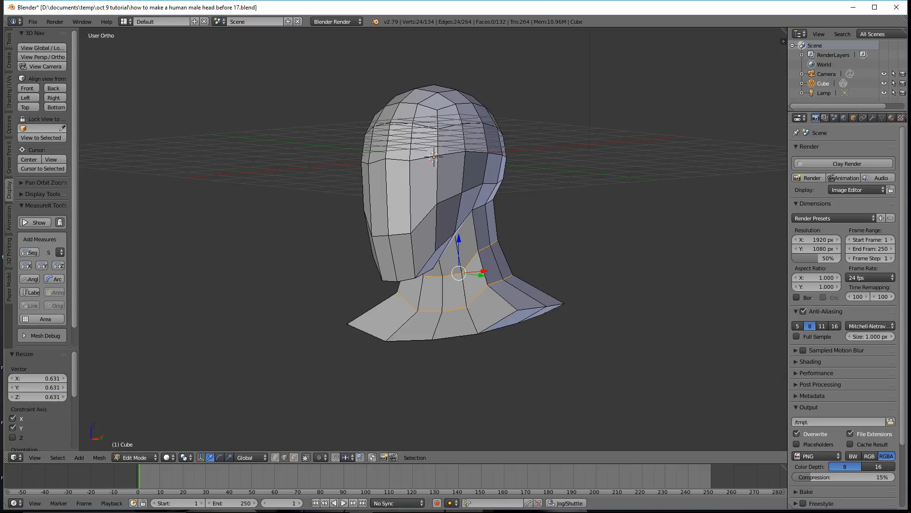
pyautogui.click(653, 238)
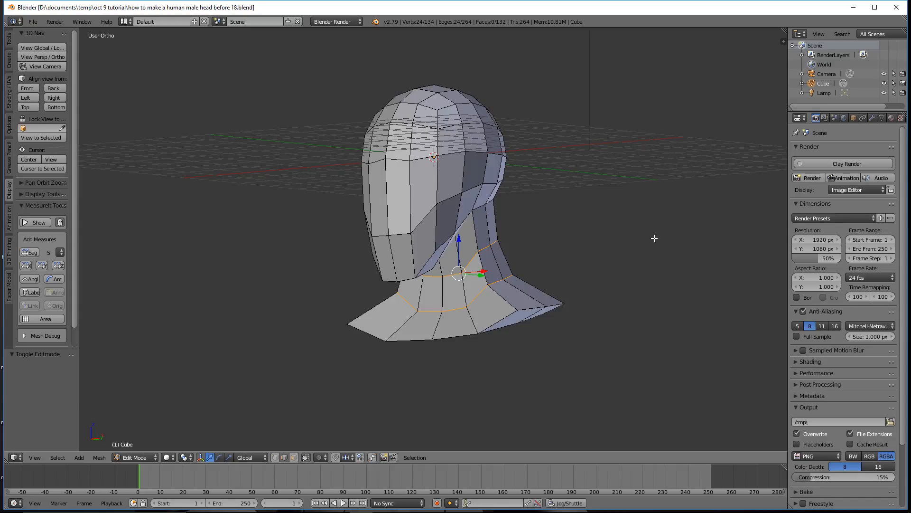
pyautogui.press('a')
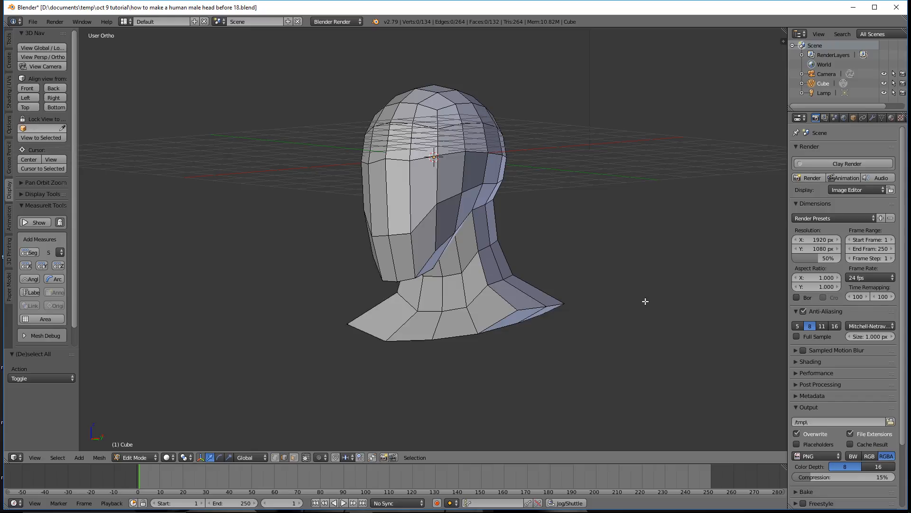
# Step: AutoMirror the mesh across X with positive orientation, save numbered copy 19 and display the Mirror modifier's settings
pyautogui.moveTo(465, 240); pyautogui.dragTo(483, 236, button='middle')
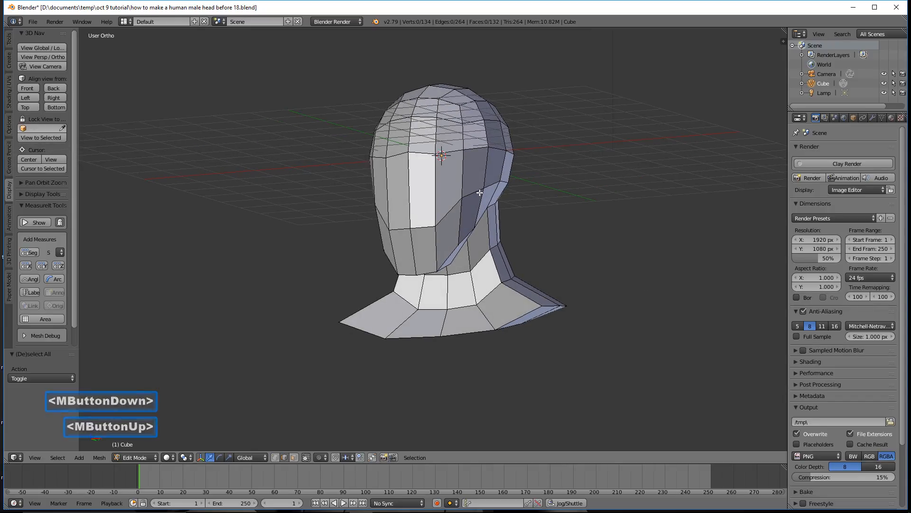
pyautogui.moveTo(430, 192); pyautogui.dragTo(453, 208, button='middle')
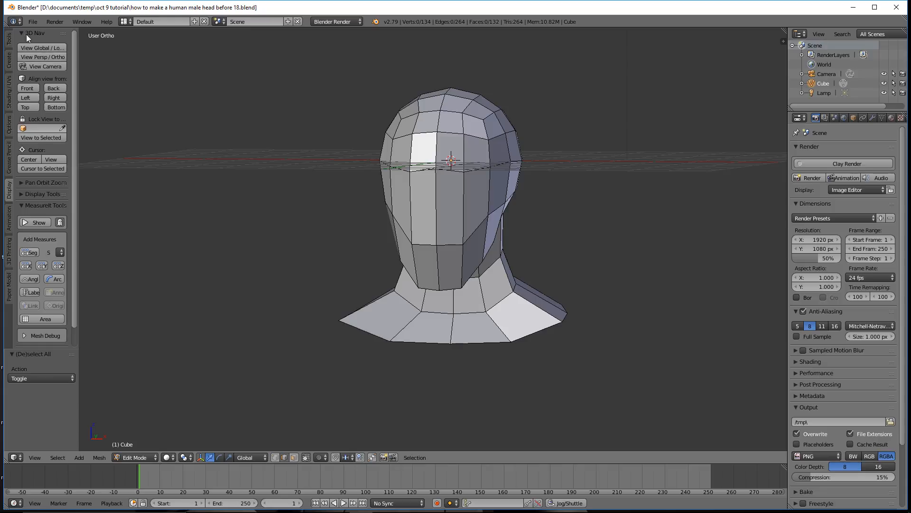
pyautogui.click(10, 39)
pyautogui.moveTo(73, 99); pyautogui.dragTo(65, 272)
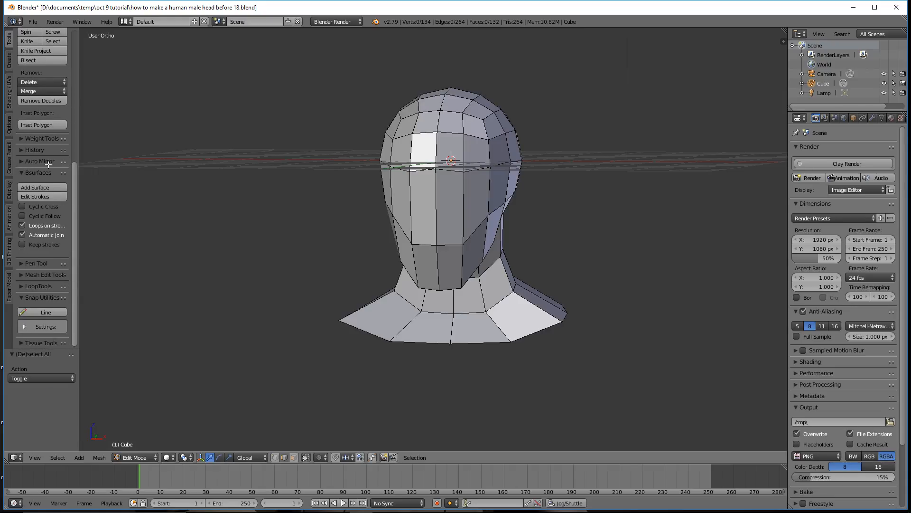
pyautogui.click(20, 161)
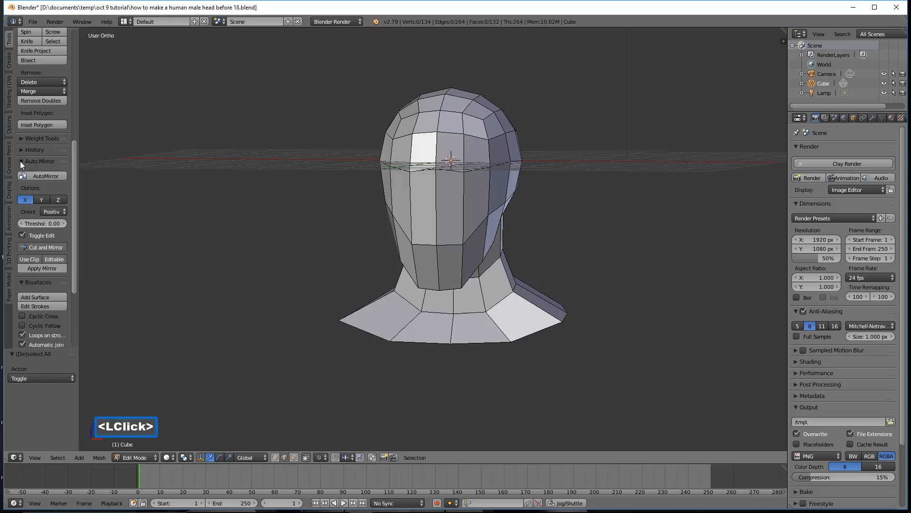
pyautogui.click(63, 176)
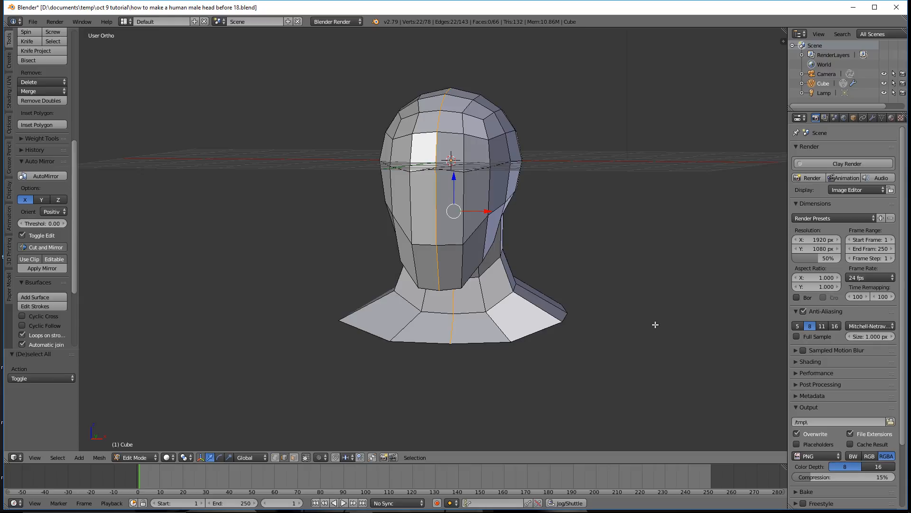
pyautogui.press('a')
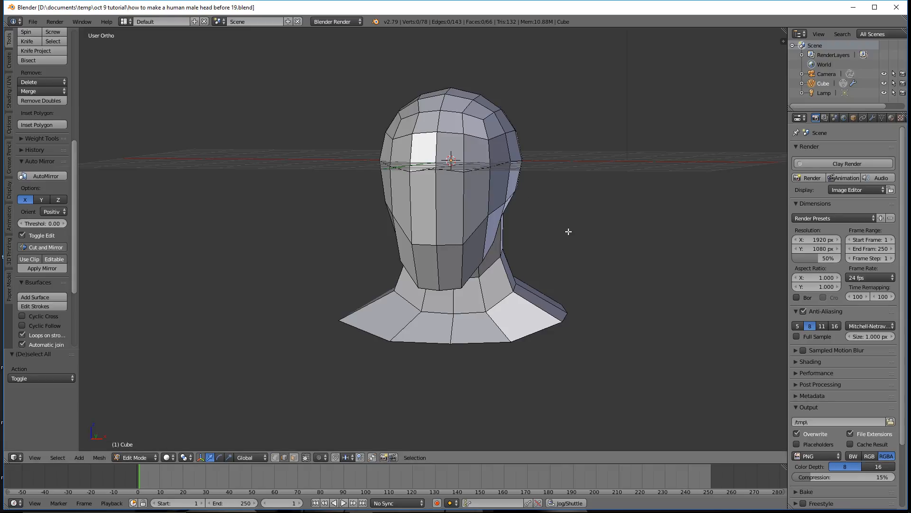
pyautogui.click(873, 118)
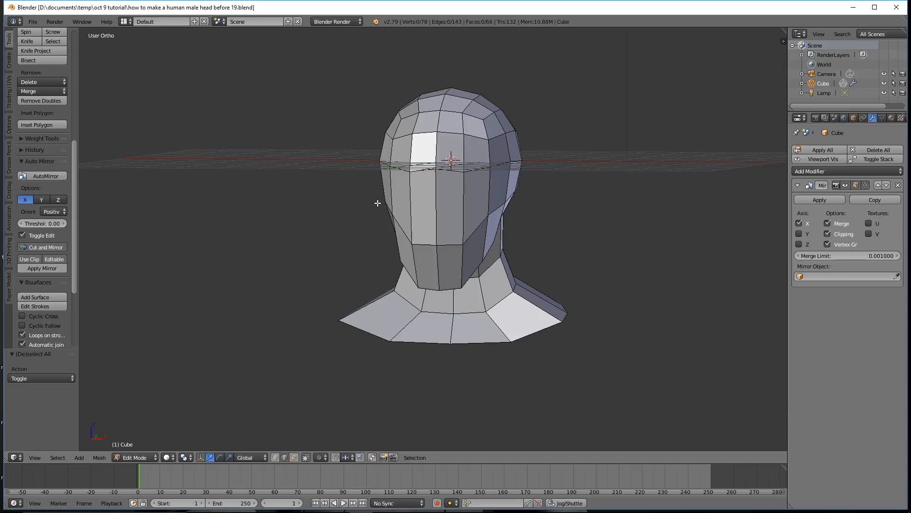
# Step: Select the edge under the jaw where it meets the neck and move it down along Z and along Y
pyautogui.moveTo(613, 252); pyautogui.dragTo(562, 204, button='middle')
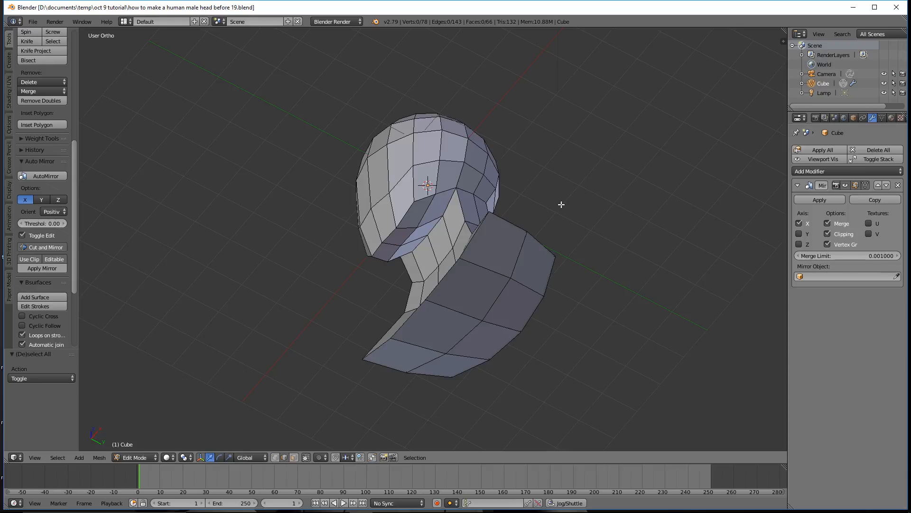
pyautogui.moveTo(426, 250)
pyautogui.mouseDown(button='middle')
pyautogui.moveTo(415, 273)
pyautogui.moveTo(420, 264)
pyautogui.mouseUp(button='middle')
pyautogui.click(428, 232)
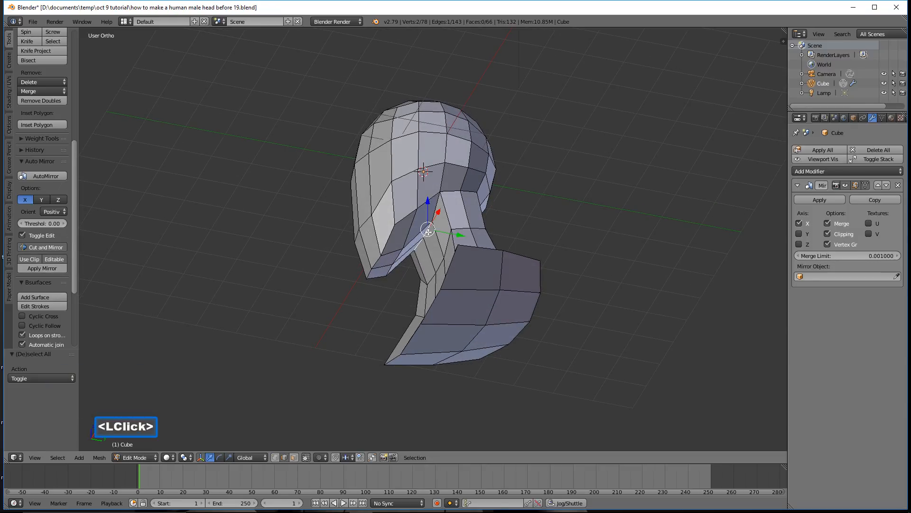
pyautogui.moveTo(428, 231); pyautogui.dragTo(409, 264, button='middle')
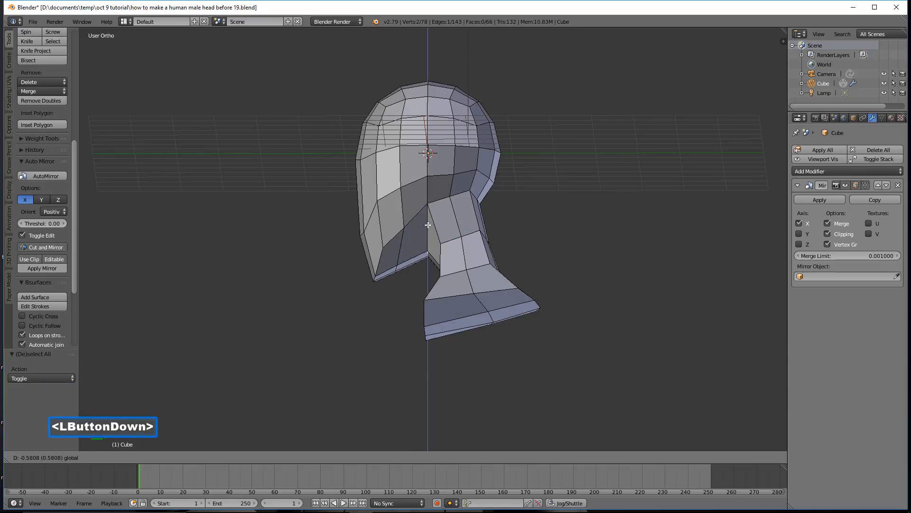
pyautogui.click(463, 261)
pyautogui.moveTo(466, 262); pyautogui.dragTo(411, 235)
# Step: Select the two front edges where the throat meets the underside of the chin, shift them forward and down, and save numbered copy 20
pyautogui.moveTo(422, 241); pyautogui.dragTo(522, 250, button='middle')
pyautogui.click(443, 256)
pyautogui.keyDown('shift'); pyautogui.click(447, 259); pyautogui.keyUp('shift')
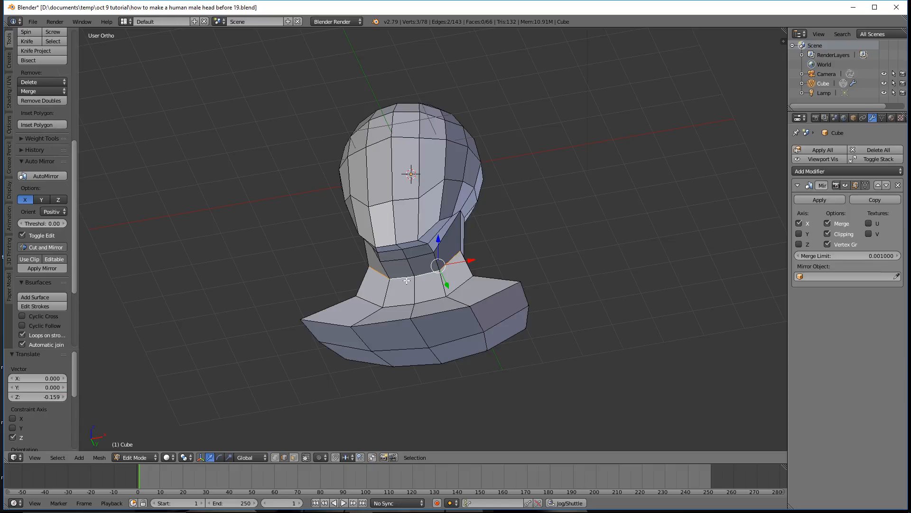
pyautogui.moveTo(386, 274); pyautogui.dragTo(472, 279, button='middle')
pyautogui.moveTo(475, 269); pyautogui.dragTo(462, 269)
pyautogui.moveTo(428, 230); pyautogui.dragTo(426, 243)
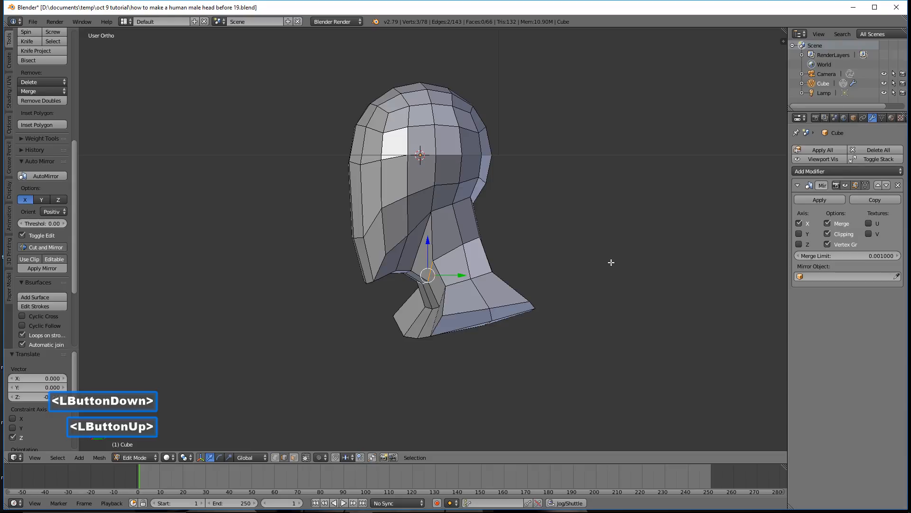
pyautogui.press('a')
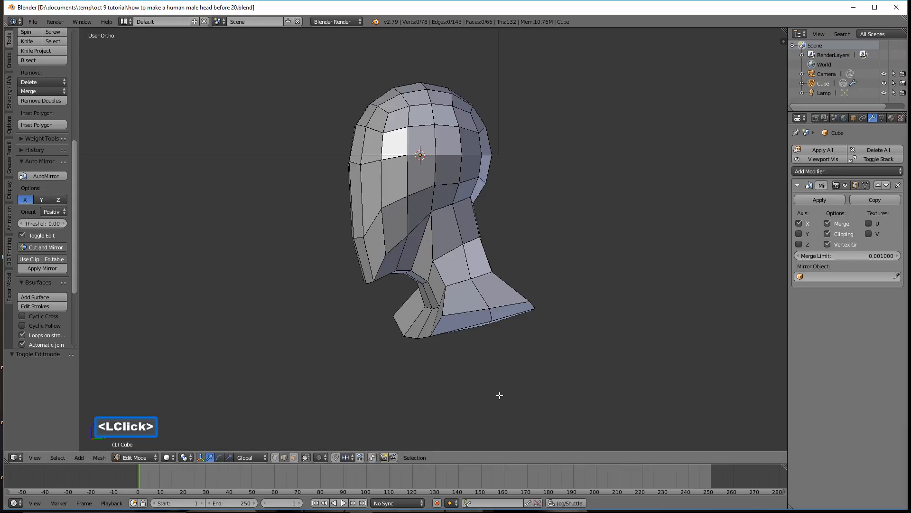
# Step: Add a level 2 Subdivision Surface modifier to the head, save numbered copy 21 and fit the edit cage to the smoothed result
pyautogui.moveTo(468, 387); pyautogui.dragTo(536, 386, button='middle')
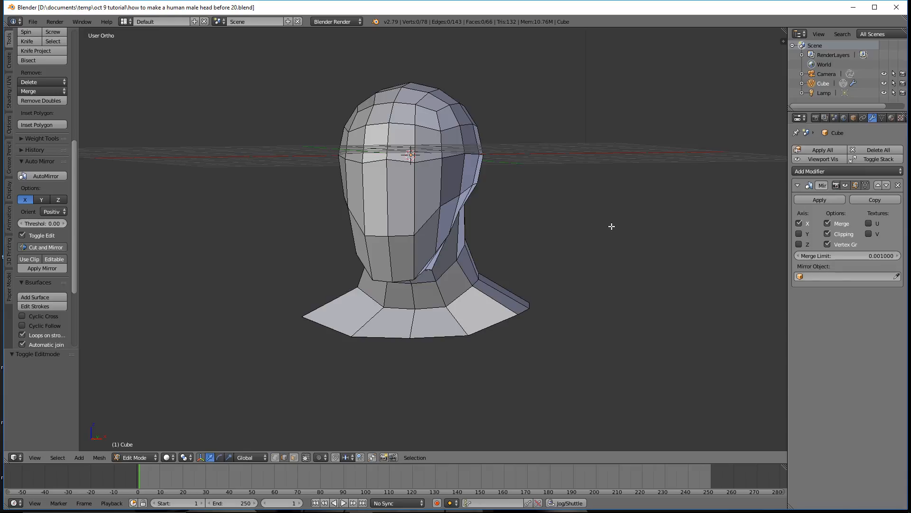
pyautogui.click(897, 171)
pyautogui.press('a')
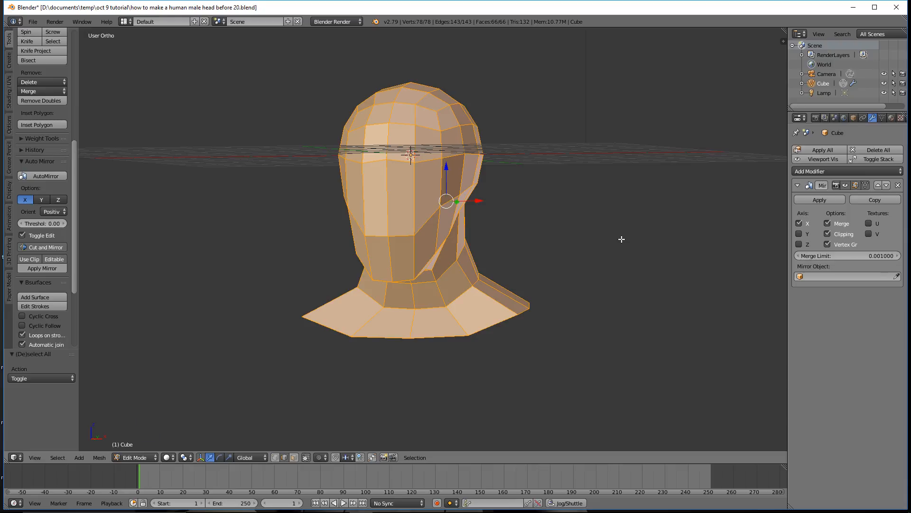
pyautogui.press('ctrl')
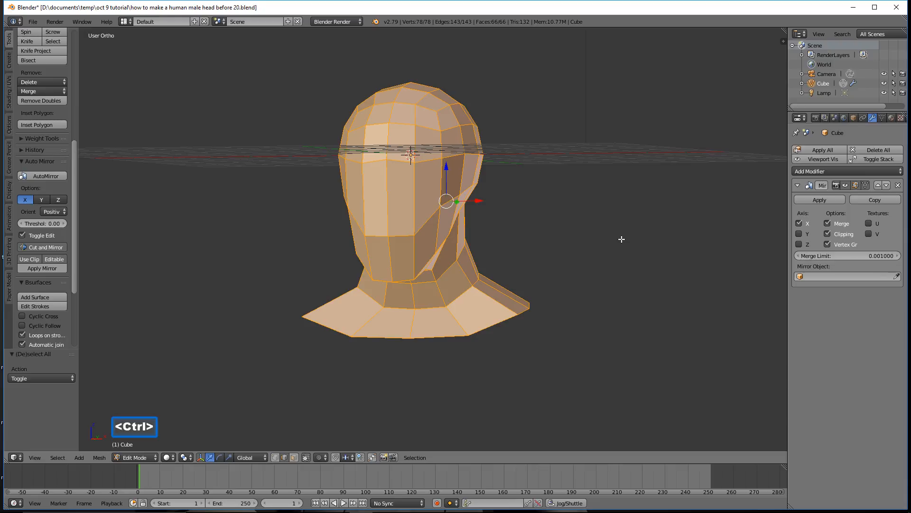
pyautogui.hotkey('ctrl', '2')
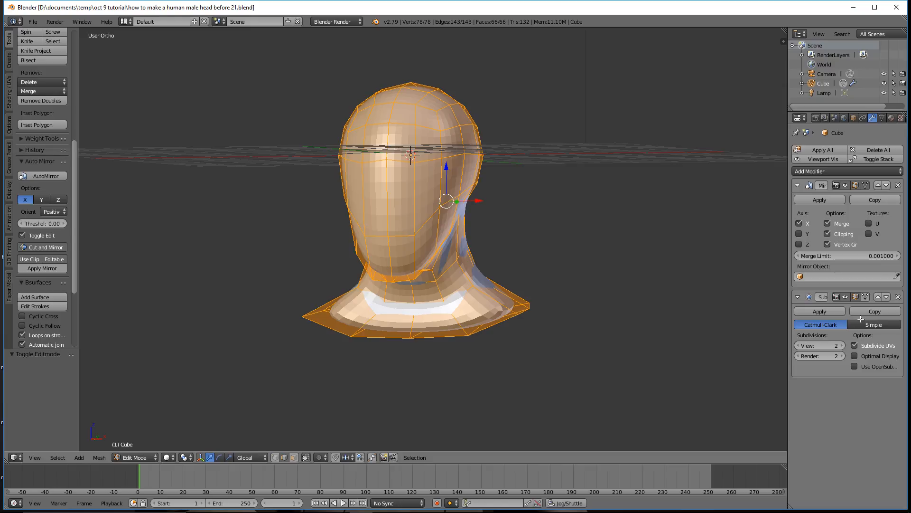
pyautogui.click(868, 298)
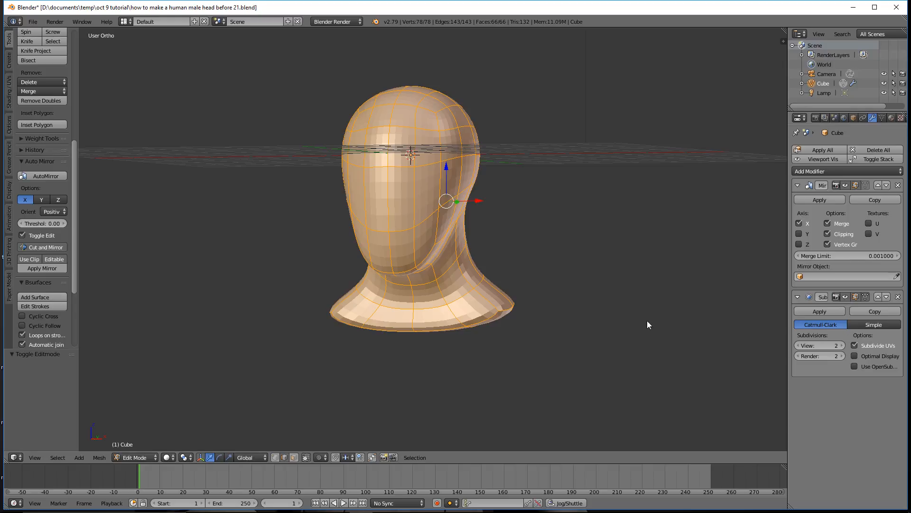
pyautogui.press('a')
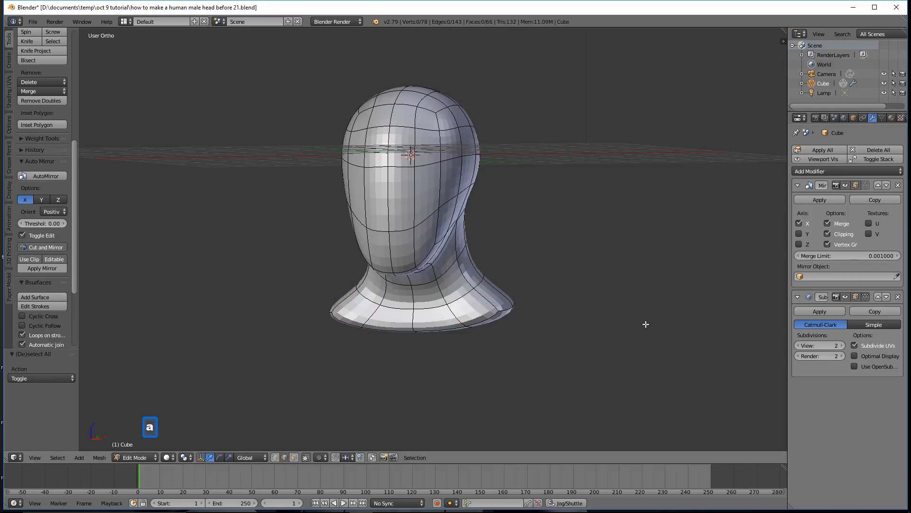
# Step: Switch the head to Object Mode, save numbered copy 22 of the file and apply the Mirror modifier
pyautogui.click(156, 457)
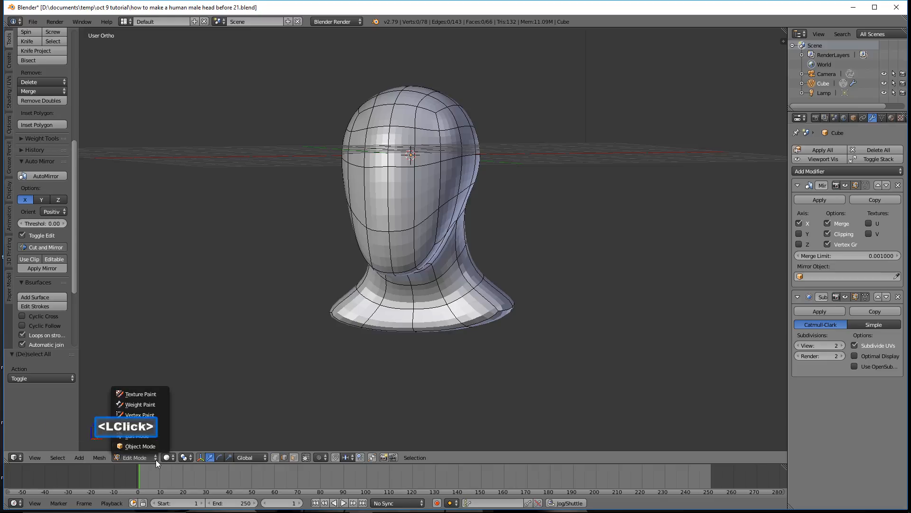
pyautogui.click(162, 447)
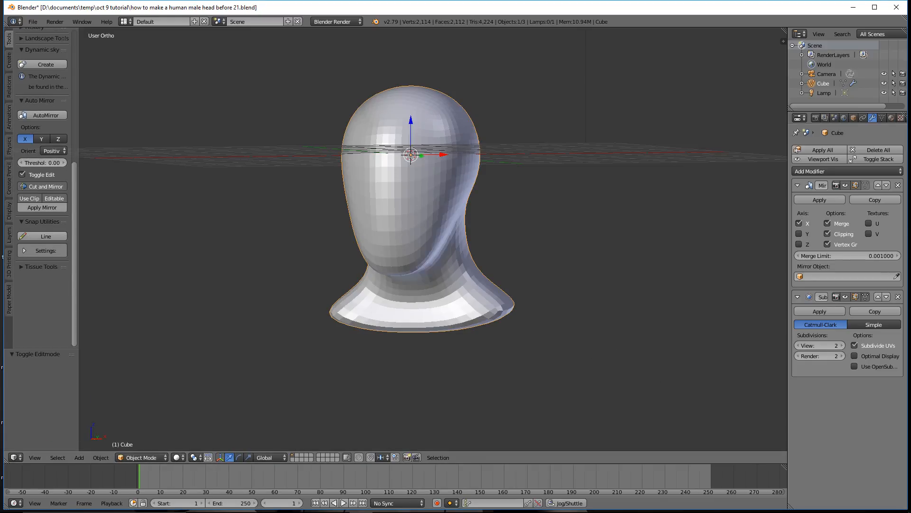
pyautogui.click(653, 239)
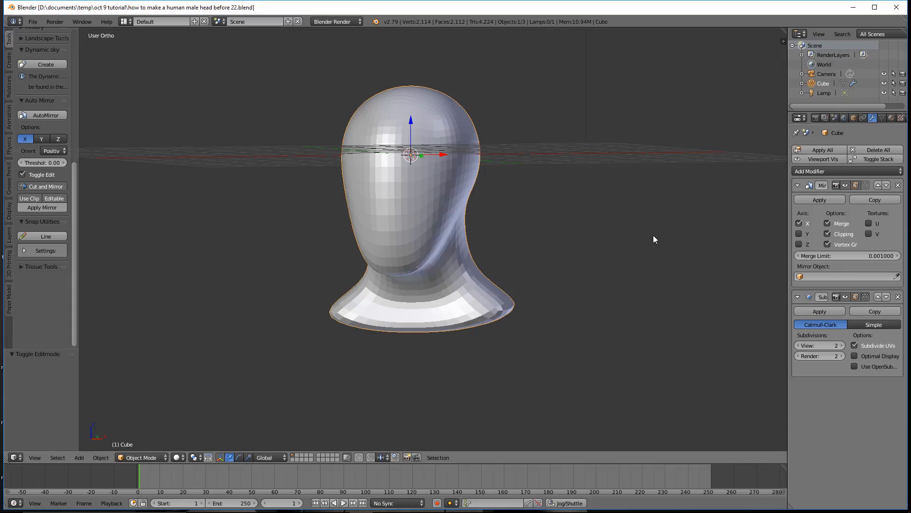
pyautogui.click(842, 199)
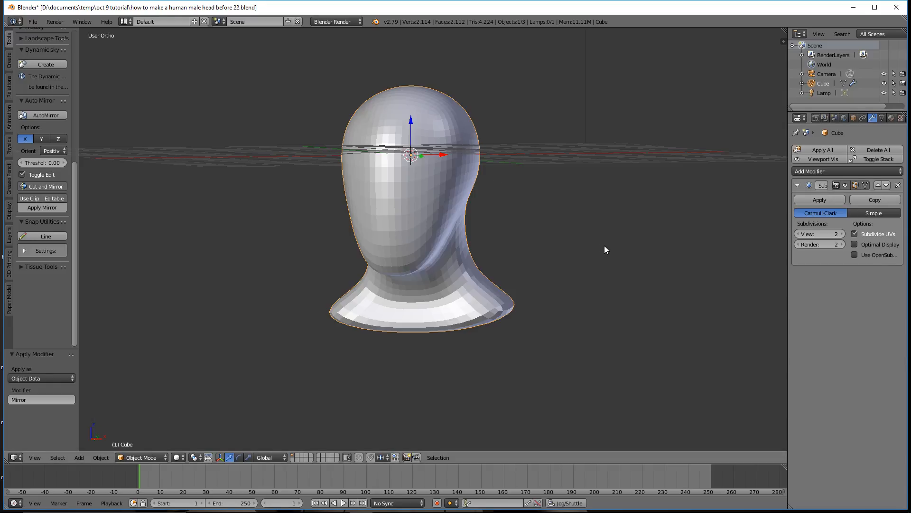
# Step: Apply the Subdivision Surface modifier to the head and set its shading to smooth
pyautogui.click(835, 199)
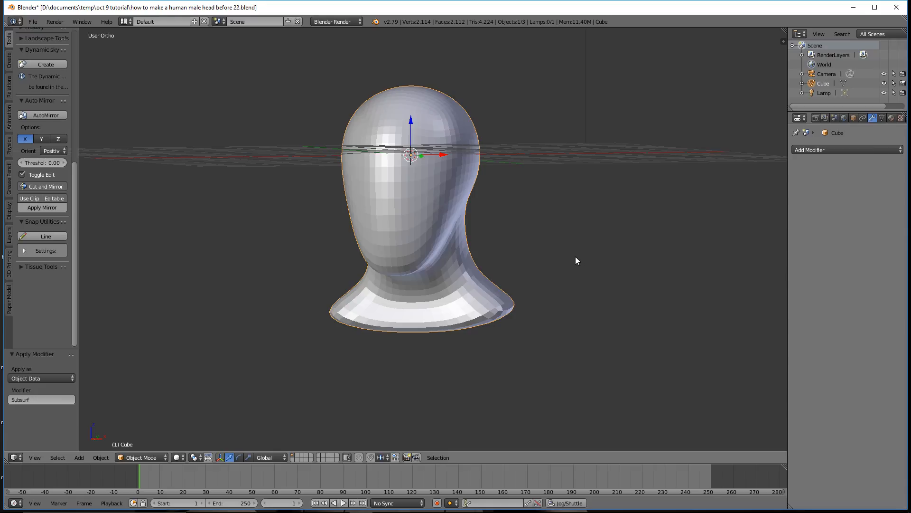
pyautogui.press('z')
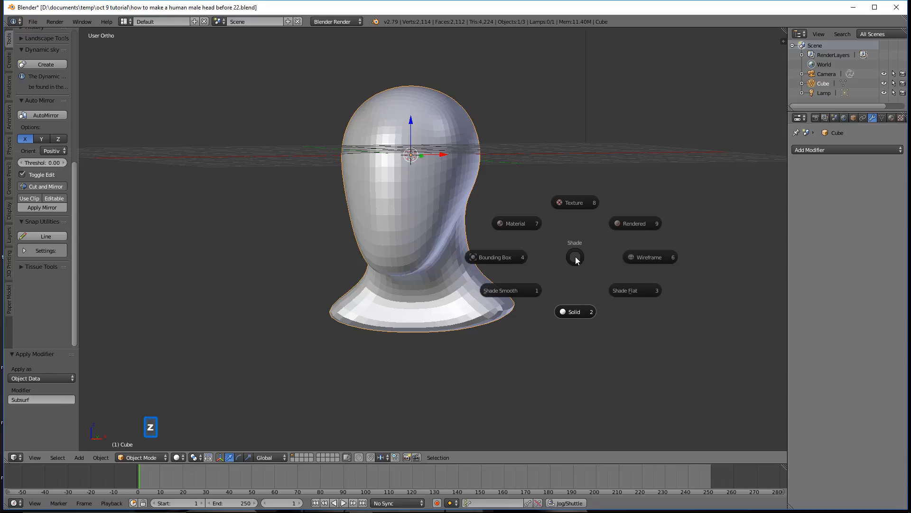
pyautogui.click(522, 292)
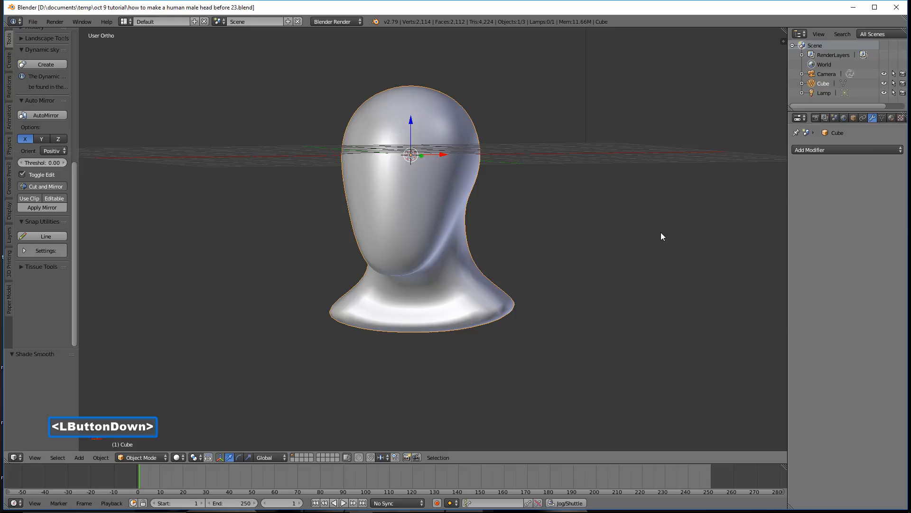
# Step: Turn off the grid floor in the viewport display settings and save numbered copy 24 of the file
pyautogui.press('n')
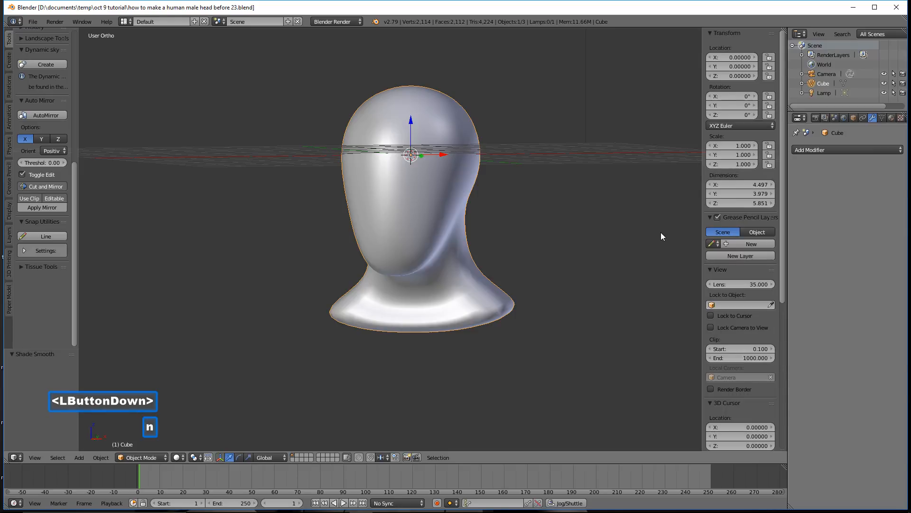
pyautogui.scroll(-4, 742, 288)
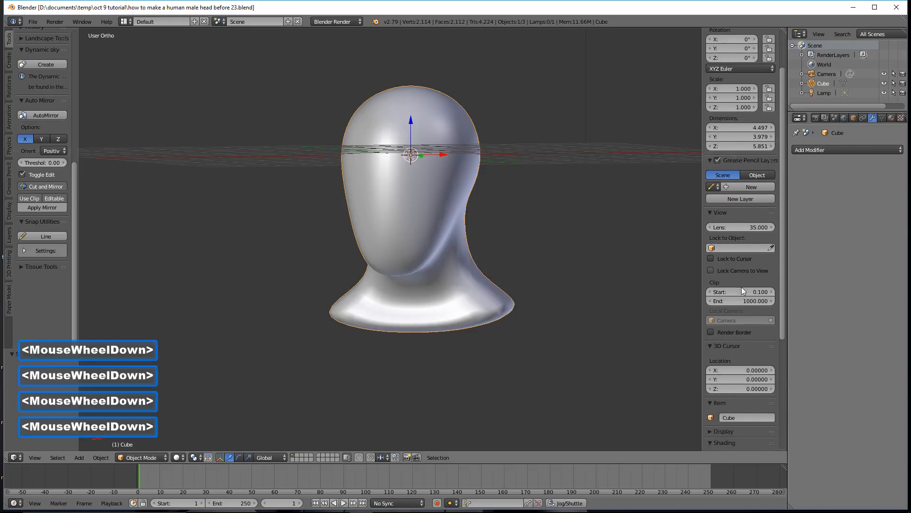
pyautogui.scroll(-4, 741, 287)
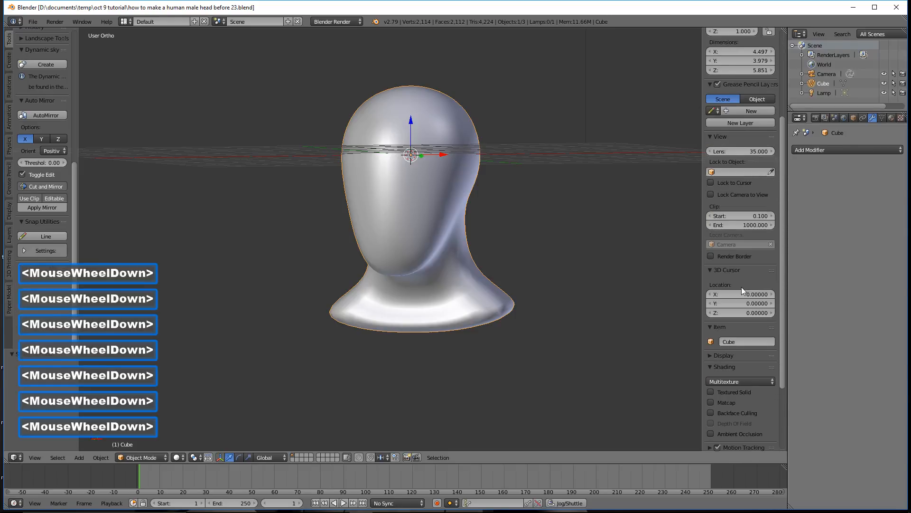
pyautogui.click(710, 356)
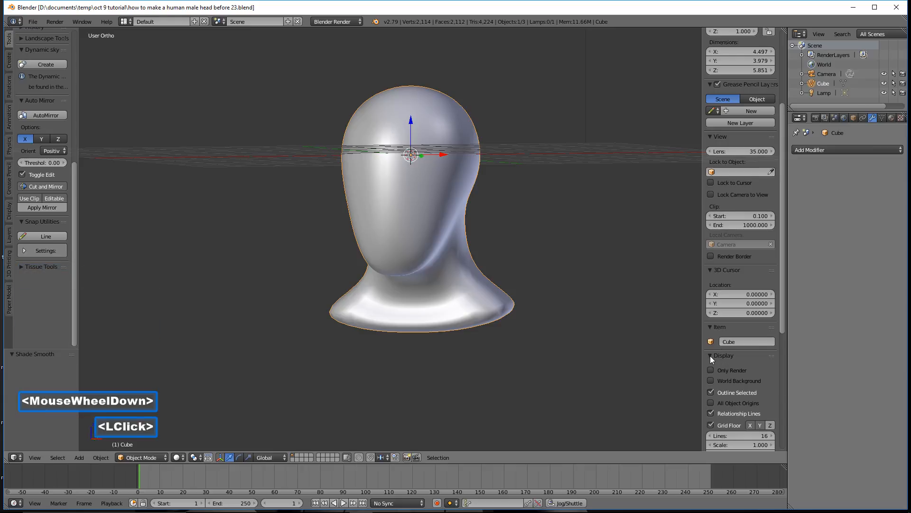
pyautogui.click(711, 424)
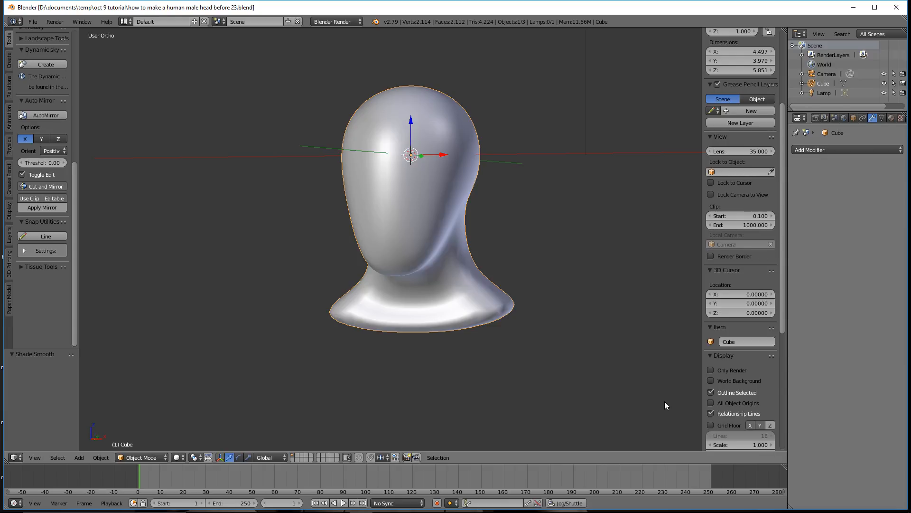
pyautogui.press('n')
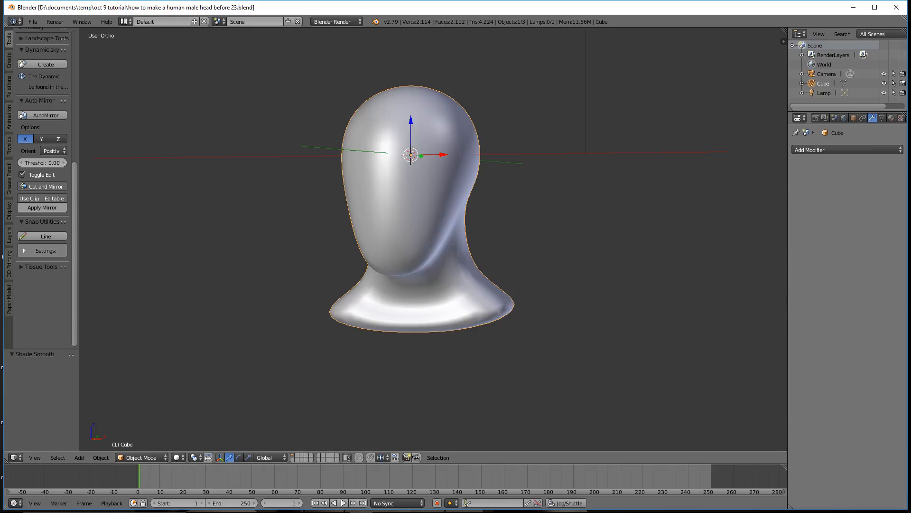
pyautogui.doubleClick(610, 35)
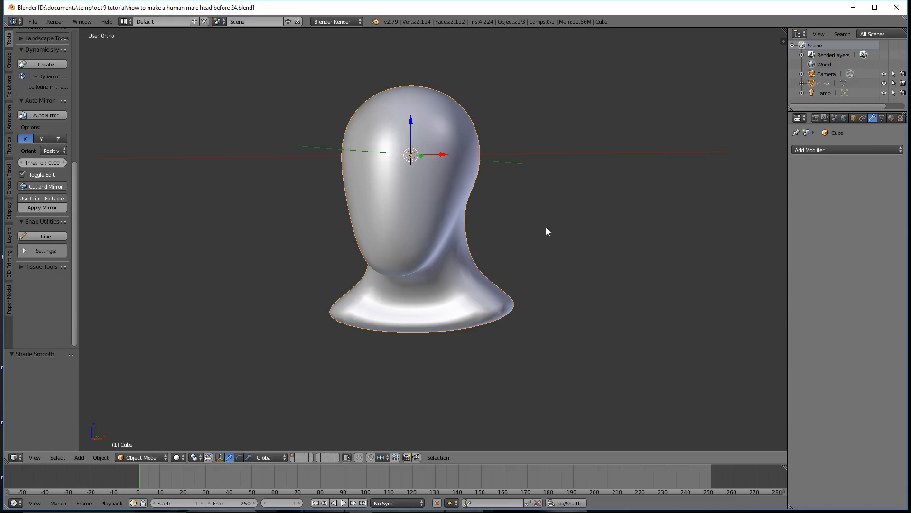
# Step: Add a Multiresolution modifier to the head and subdivide it to level 2
pyautogui.click(893, 150)
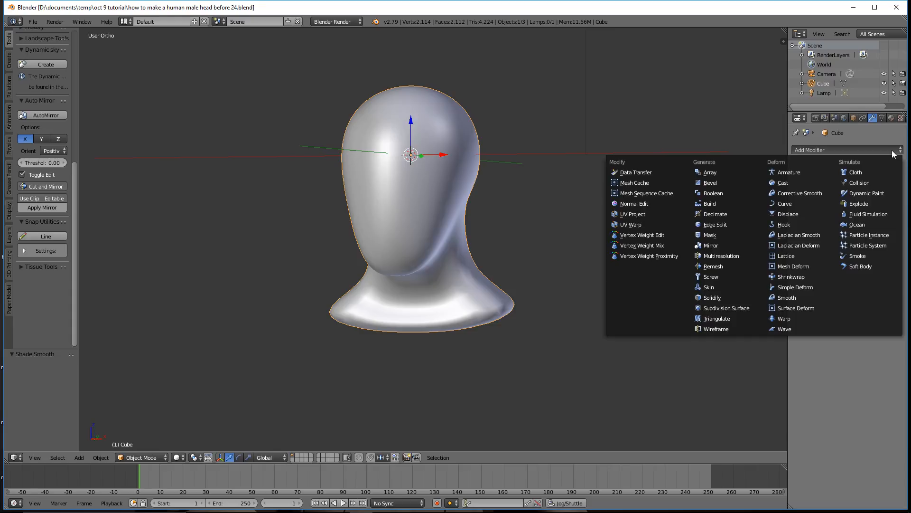
pyautogui.click(749, 257)
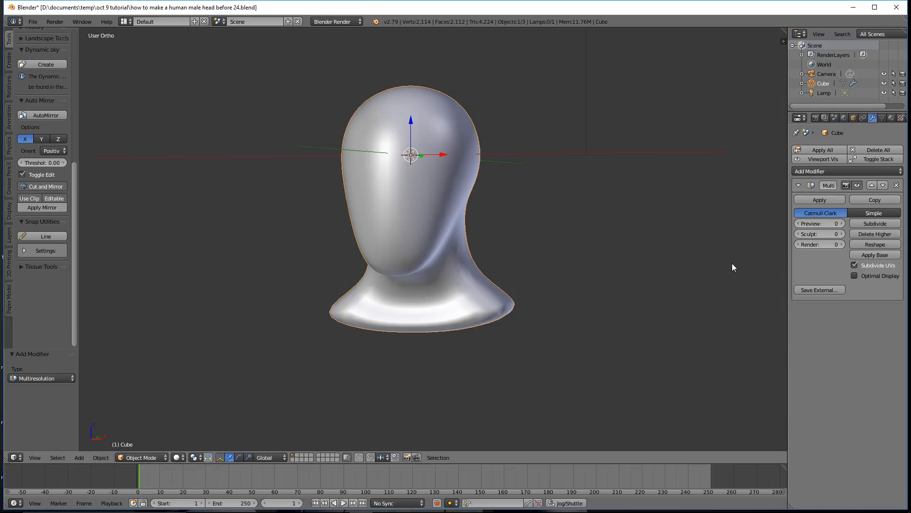
pyautogui.click(887, 223)
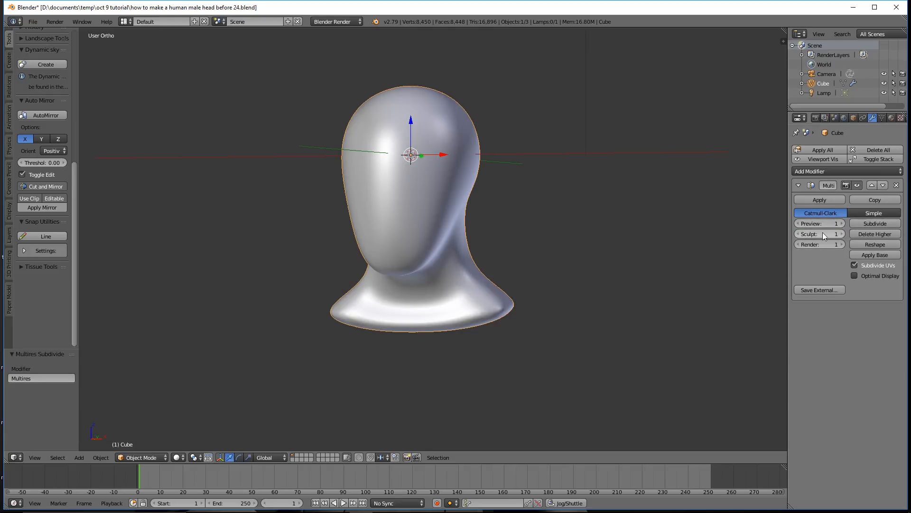
pyautogui.click(899, 227)
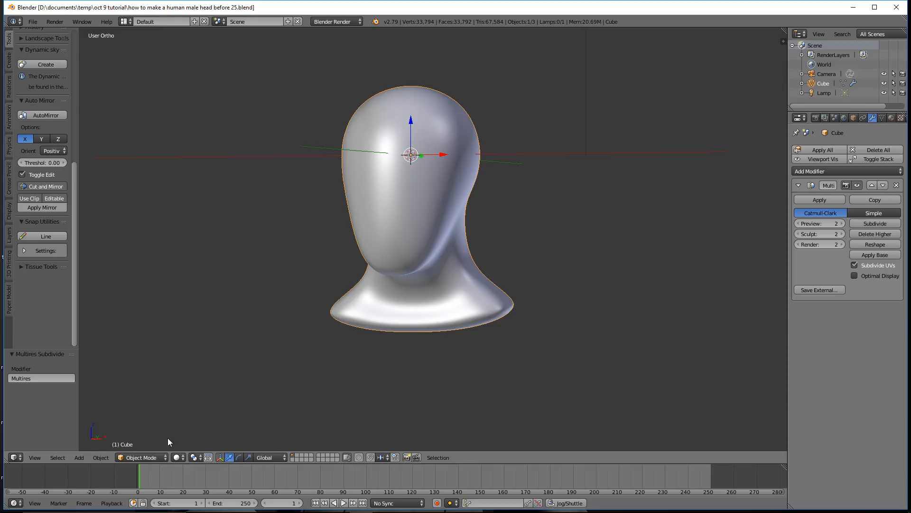
# Step: Switch the head to Sculpt Mode with the brush settings in view and save numbered copy 26
pyautogui.click(165, 459)
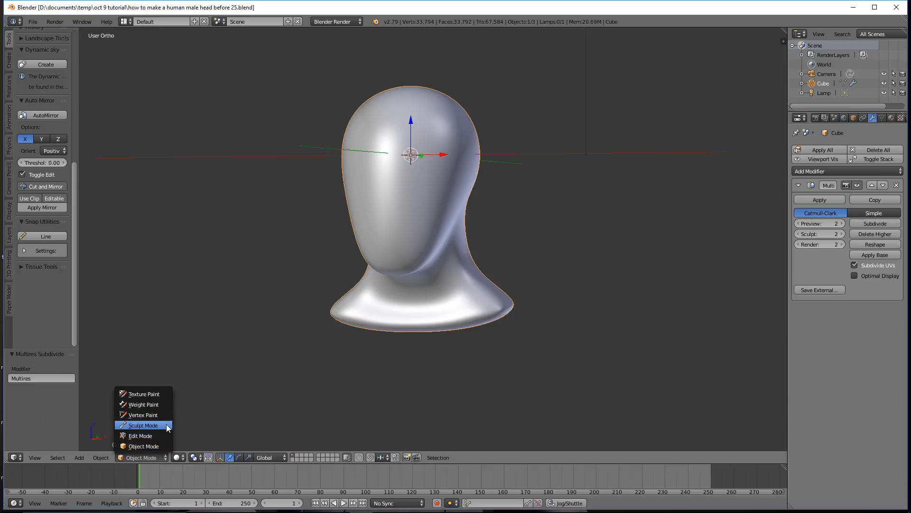
pyautogui.click(167, 426)
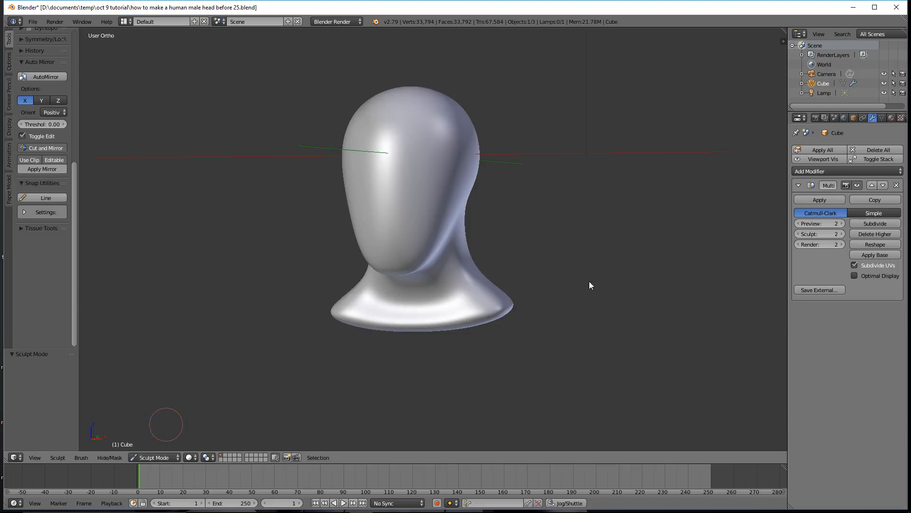
pyautogui.moveTo(71, 187); pyautogui.dragTo(79, 47)
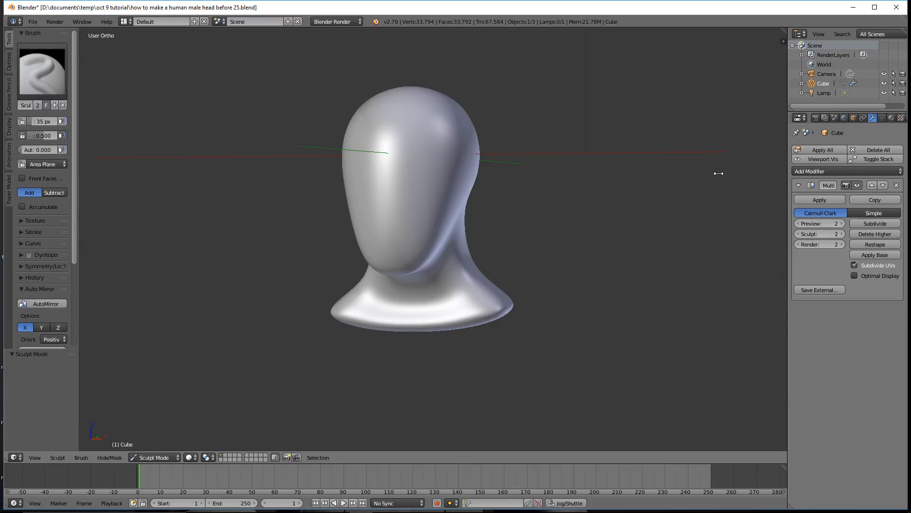
pyautogui.click(651, 10)
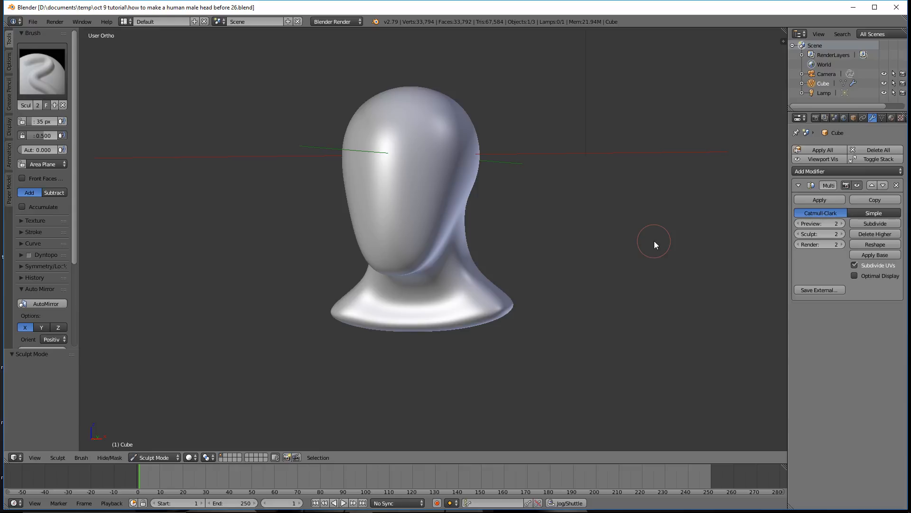
# Step: Save further numbered copies of the file up to 30
pyautogui.click(608, 19)
pyautogui.click(631, 13)
pyautogui.click(599, 236)
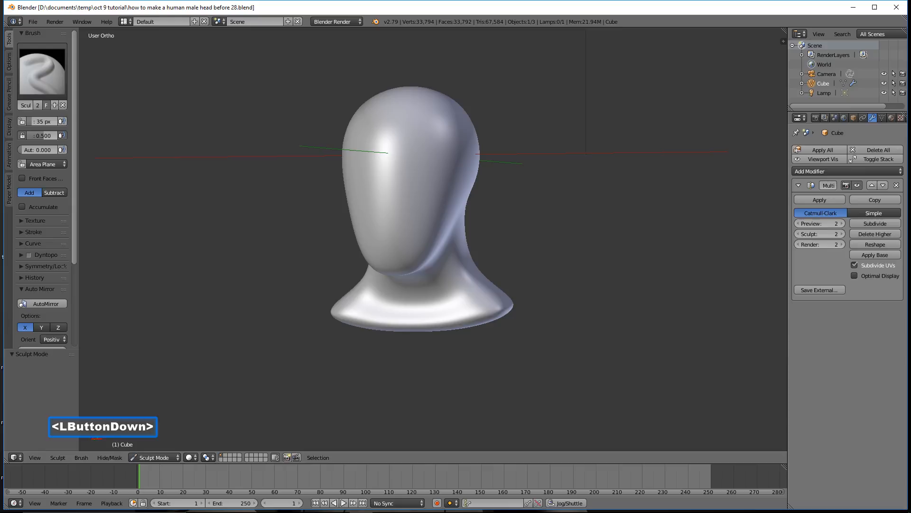
pyautogui.click(614, 209)
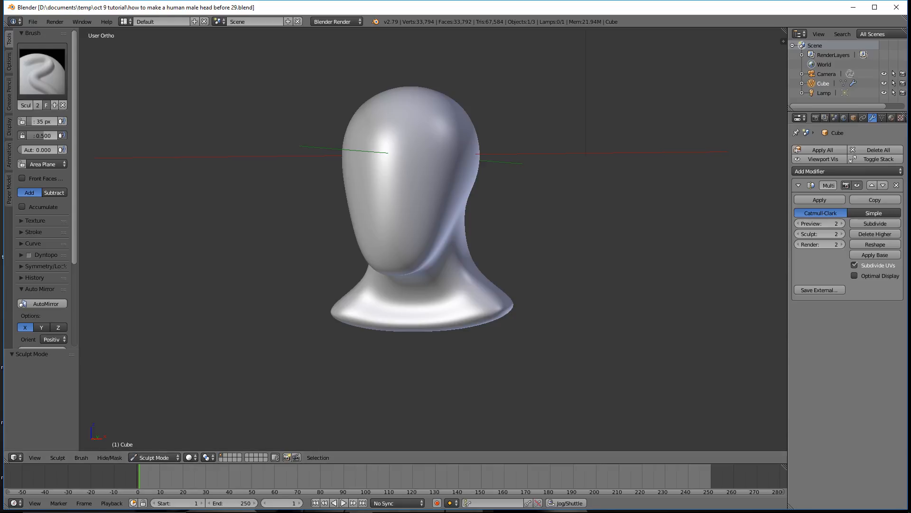
pyautogui.click(633, 244)
pyautogui.click(633, 244)
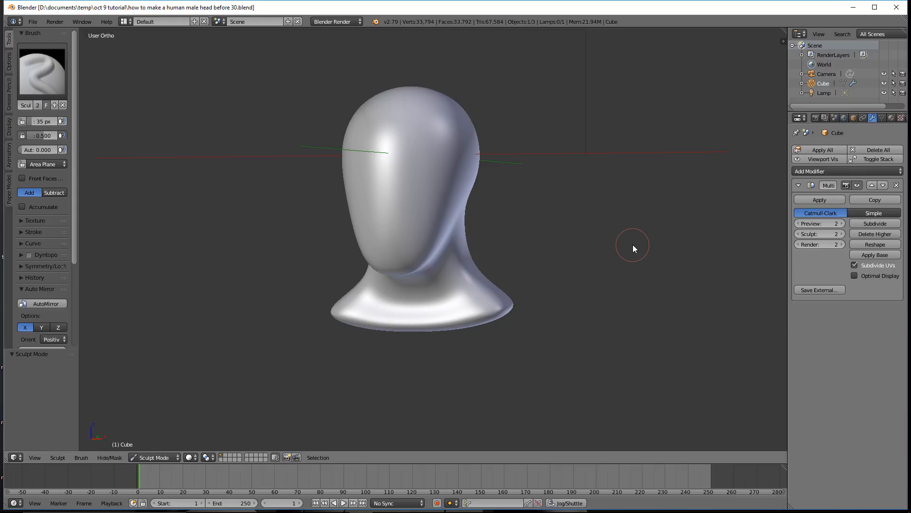
# Step: Align the view to the front of the head and look through the available sculpt brushes, keeping SculptDraw
pyautogui.click(9, 128)
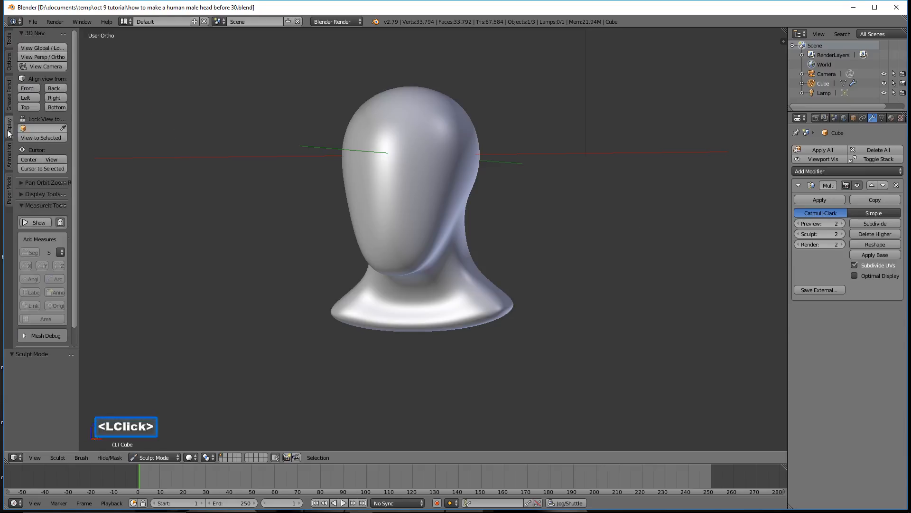
pyautogui.click(29, 88)
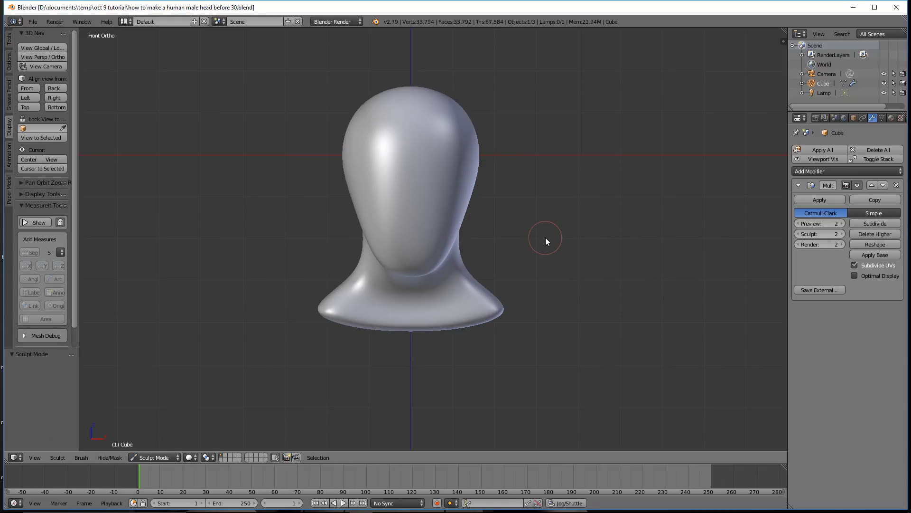
pyautogui.click(10, 43)
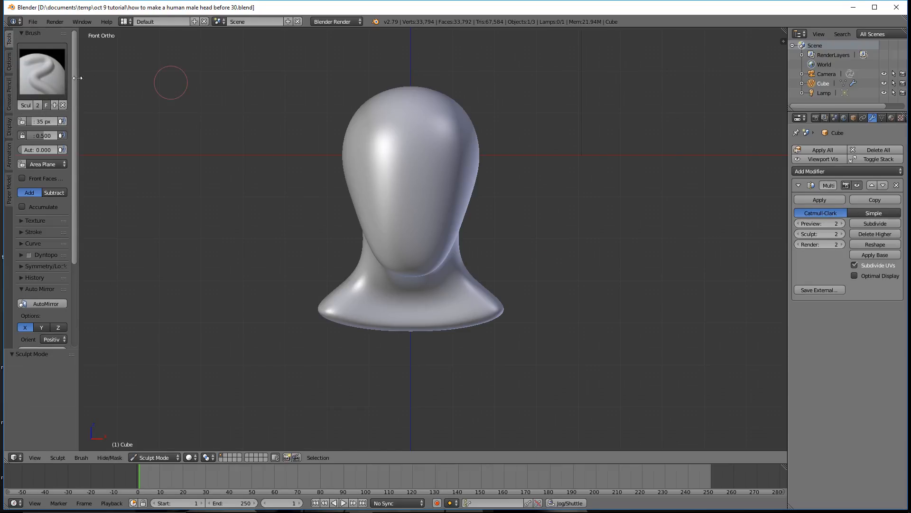
pyautogui.click(55, 76)
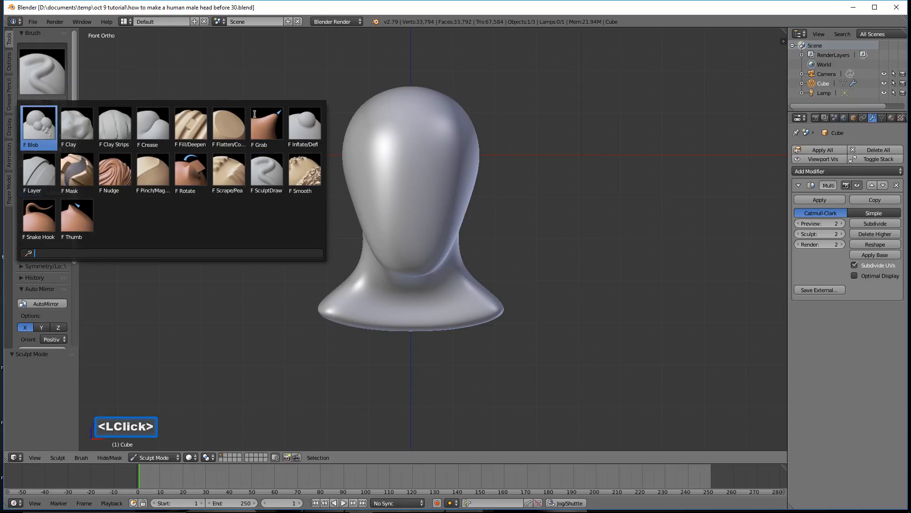
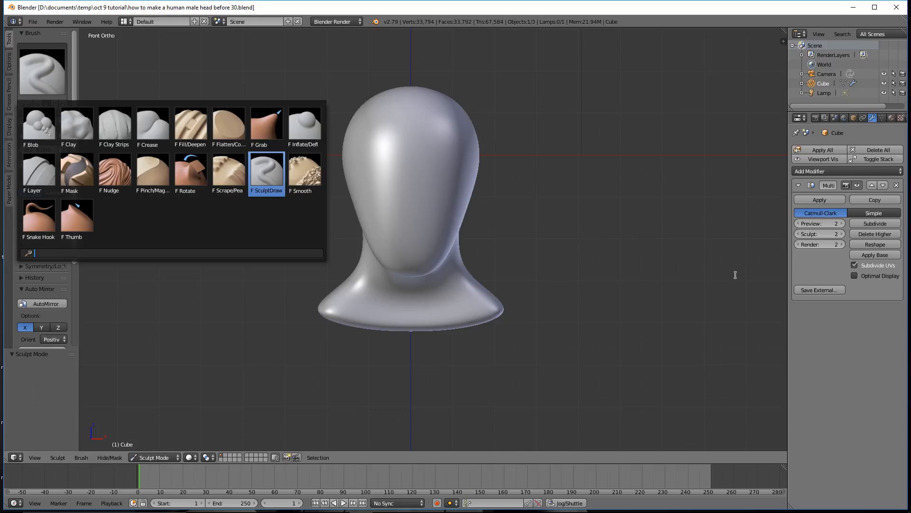
pyautogui.click(706, 271)
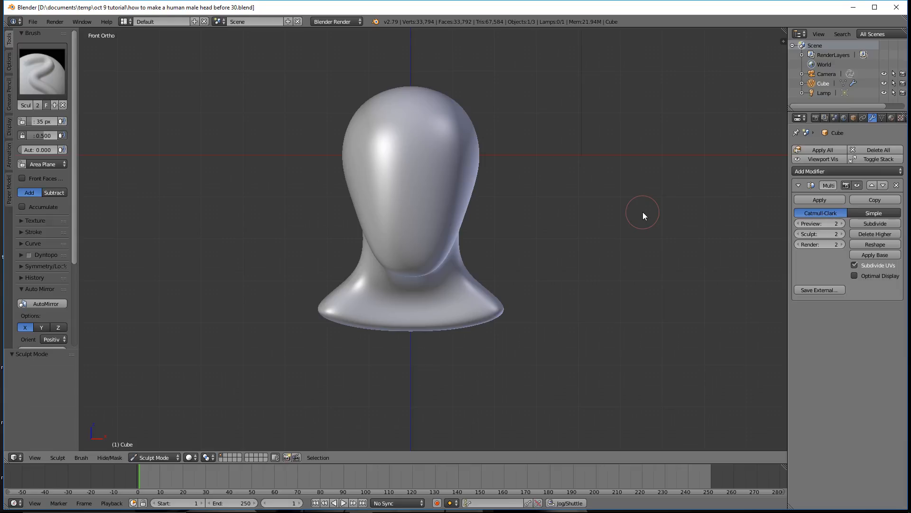
# Step: Save numbered copy 31 and widen the tool shelf so the full brush setting names can be read
pyautogui.click(622, 127)
pyautogui.click(622, 127)
pyautogui.moveTo(79, 93); pyautogui.dragTo(113, 94)
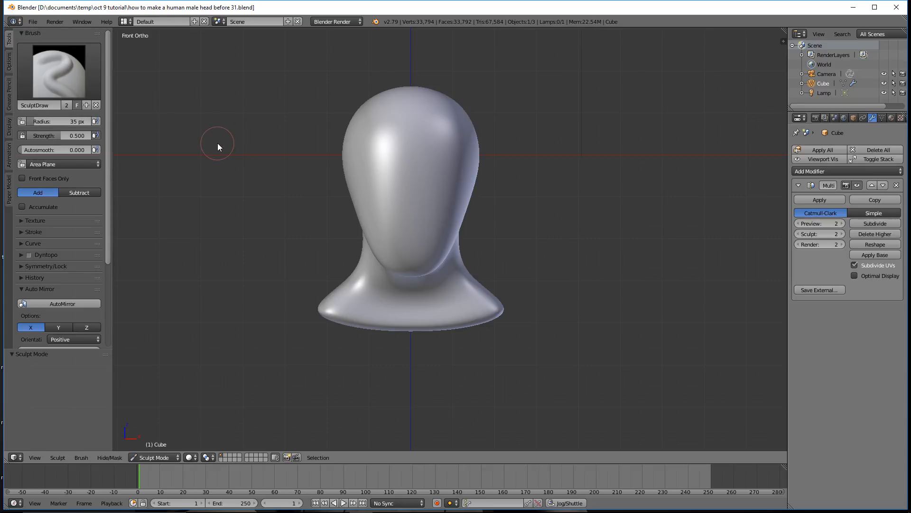
# Step: Enlarge the SculptDraw brush radius to 123 px and reduce it to 62 px, and save numbered copy 32
pyautogui.press('f')
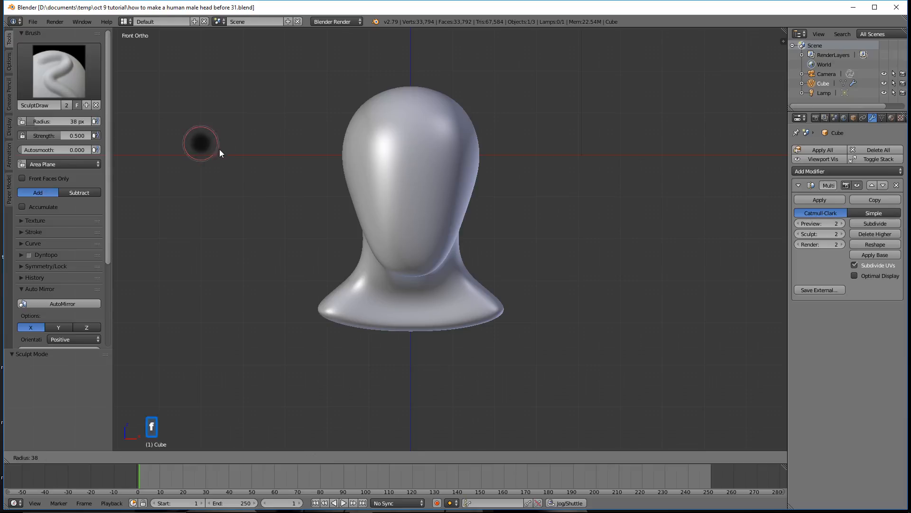
pyautogui.click(239, 189)
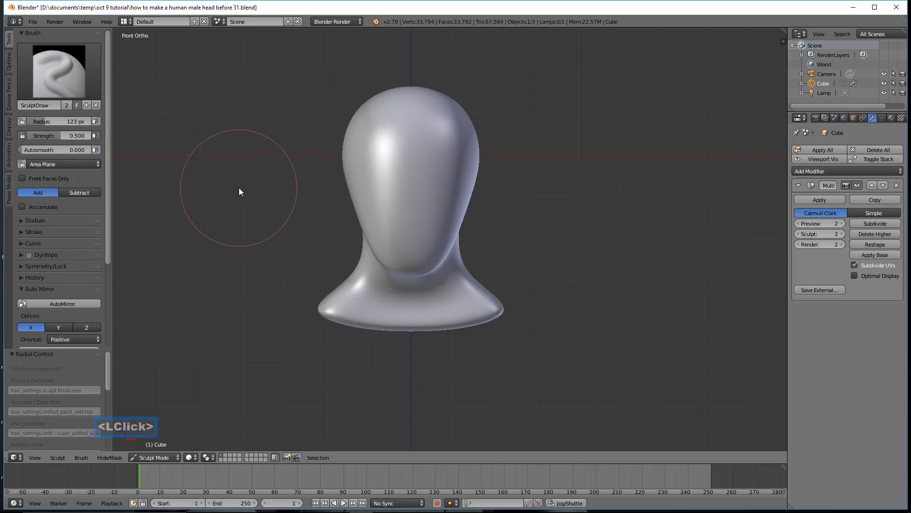
pyautogui.press('f')
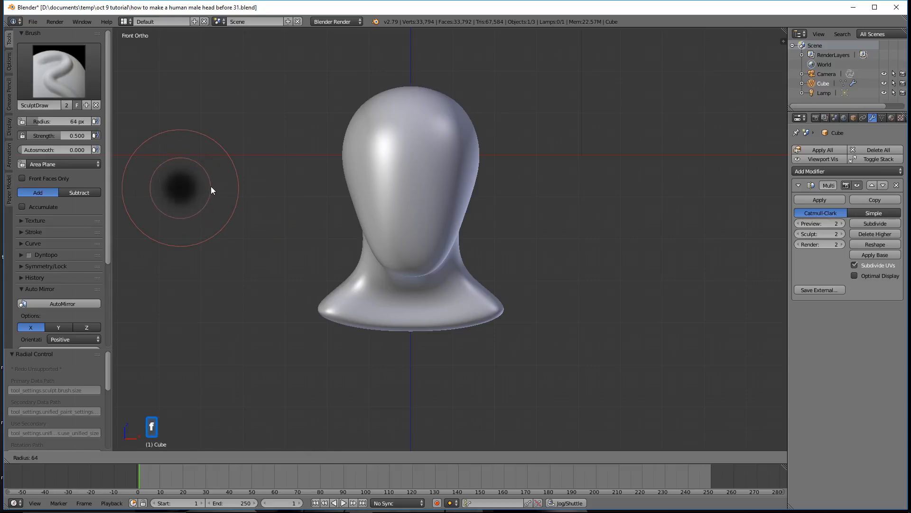
pyautogui.click(210, 186)
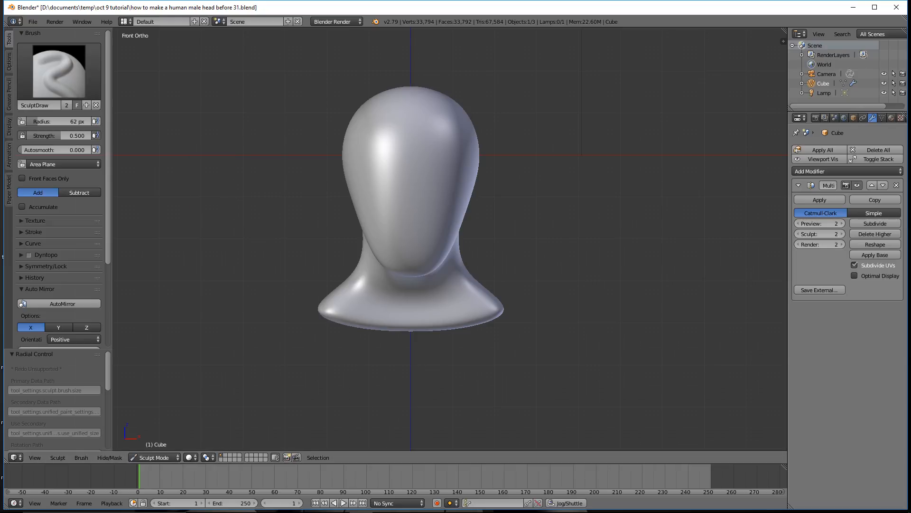
pyautogui.click(646, 15)
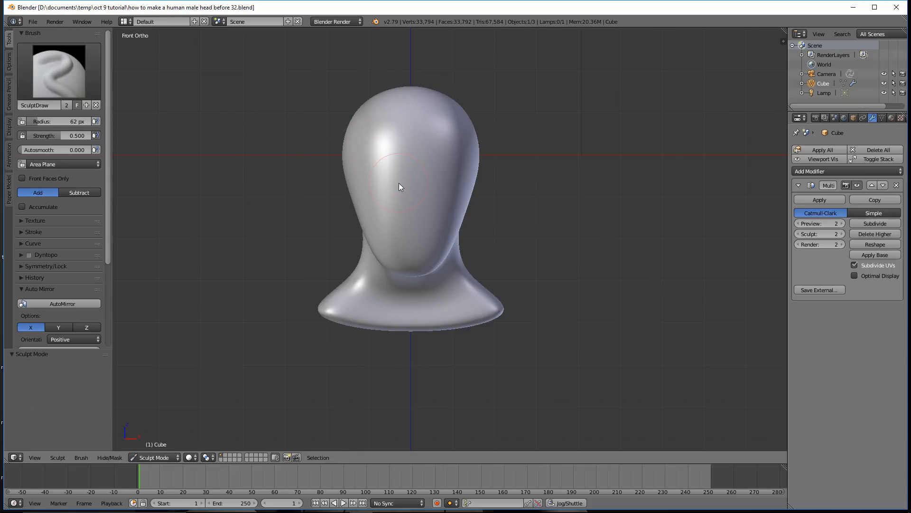
# Step: Set the SculptDraw brush radius to 33 px, sizing it over the face
pyautogui.press('f')
pyautogui.click(384, 190)
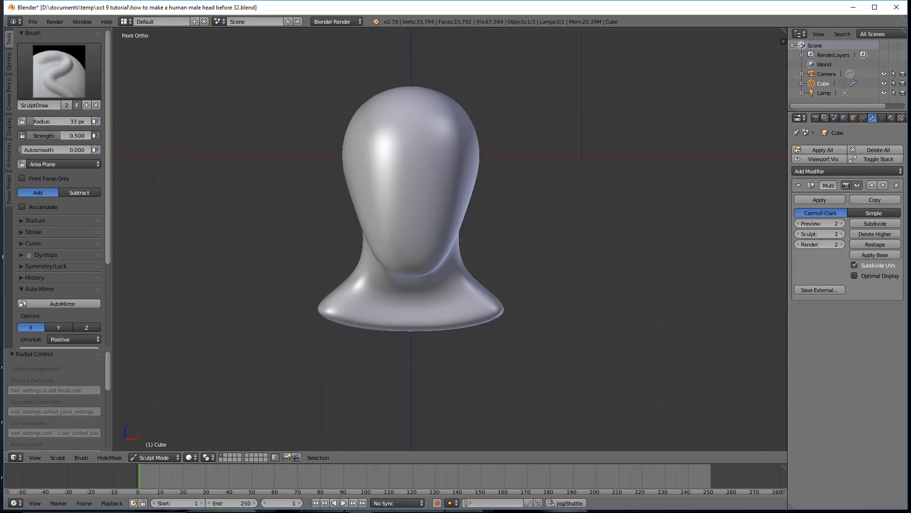
pyautogui.click(619, 167)
pyautogui.click(619, 167)
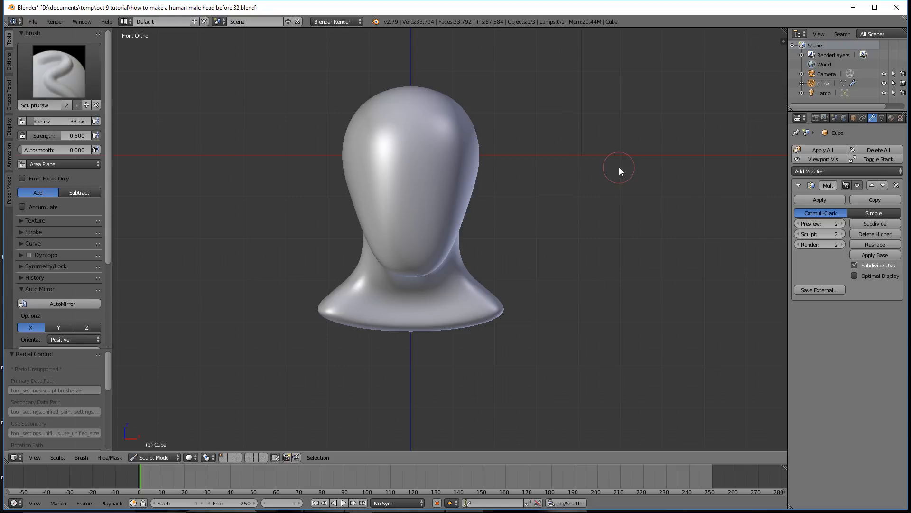
# Step: Check the mirror axes in the sculpt symmetry settings and save numbered copy 34
pyautogui.click(24, 267)
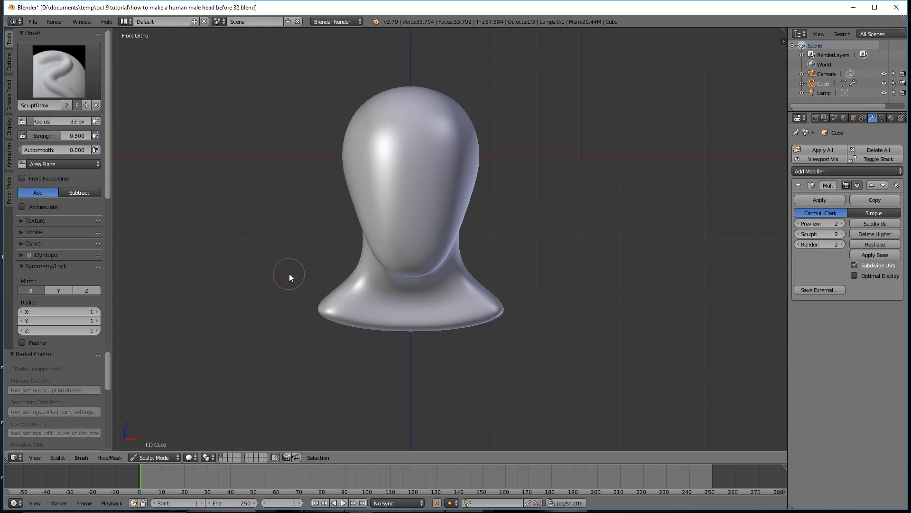
pyautogui.click(23, 266)
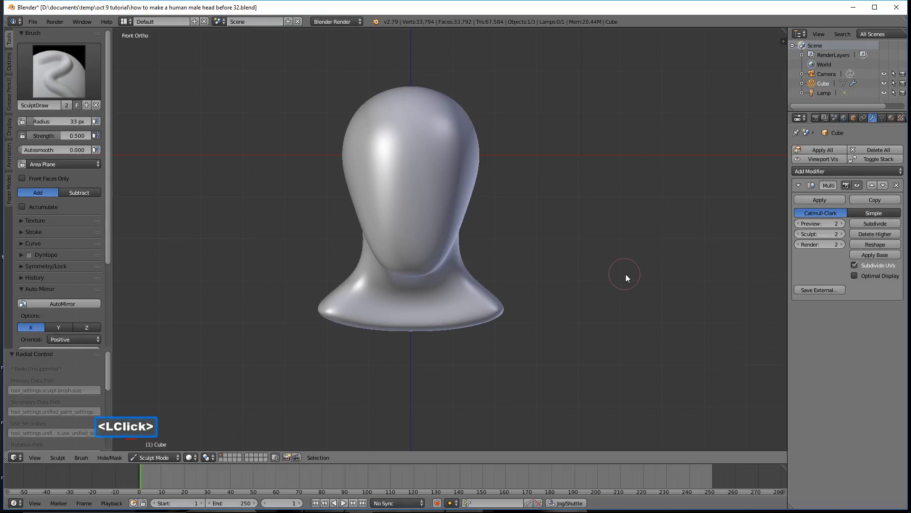
pyautogui.click(591, 148)
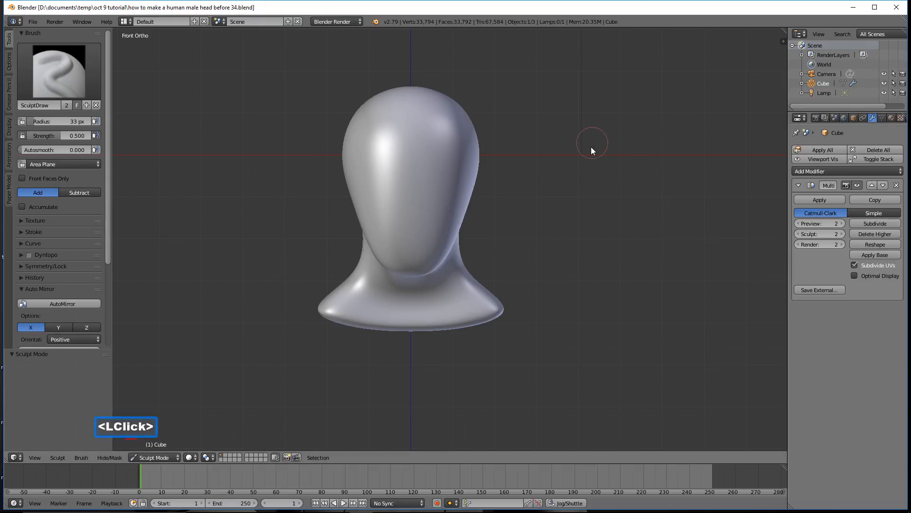
# Step: Choose the Blob brush, set its radius to 55 px and save numbered copy 35
pyautogui.click(50, 72)
pyautogui.click(39, 124)
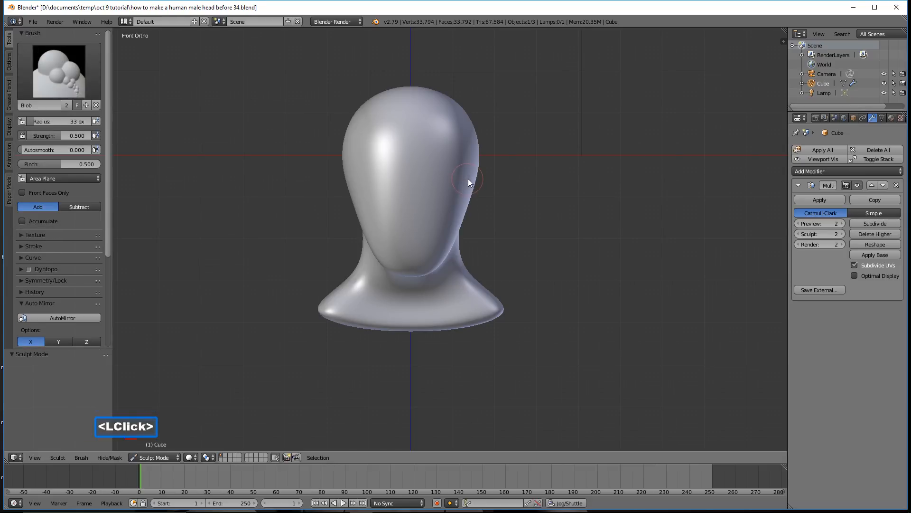
pyautogui.scroll(2, 513, 221)
pyautogui.keyDown('shift'); pyautogui.moveTo(583, 194); pyautogui.dragTo(598, 218, button='middle'); pyautogui.keyUp('shift')
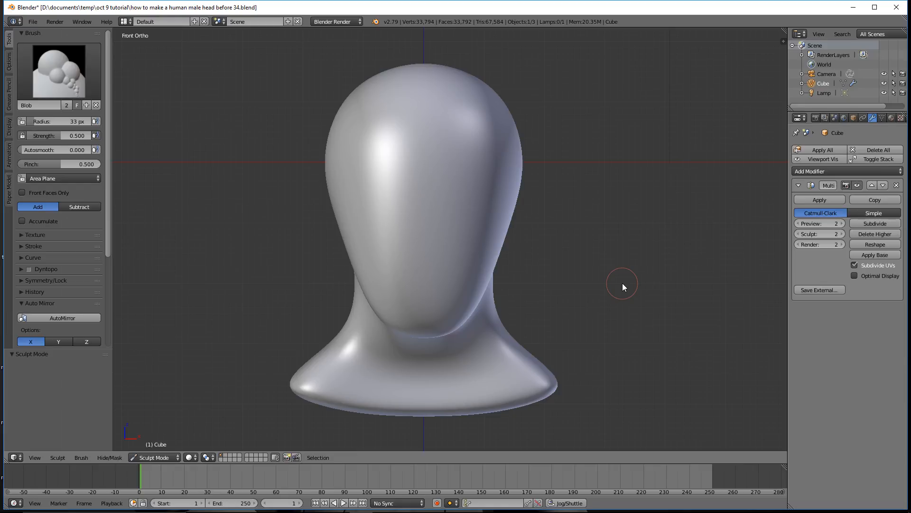
pyautogui.press('f')
pyautogui.click(630, 295)
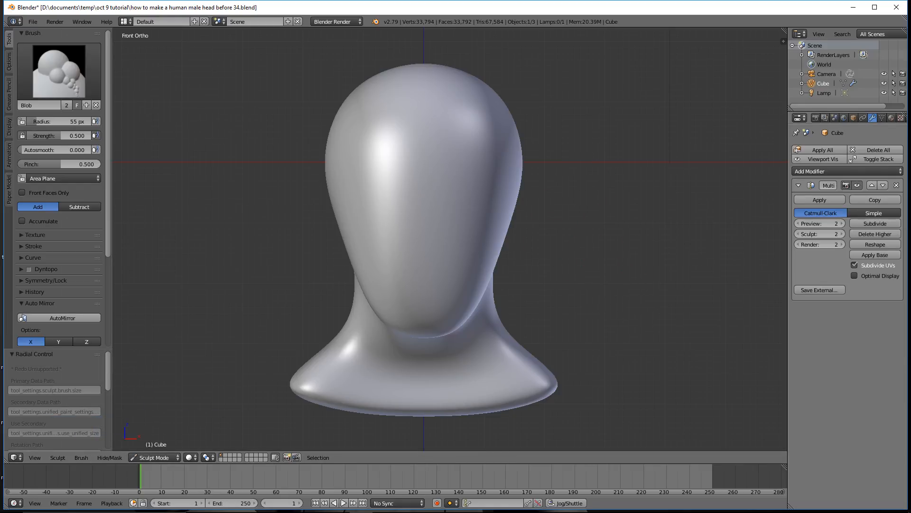
pyautogui.hotkey('ctrl', 'shift', 's')
pyautogui.click(602, 10)
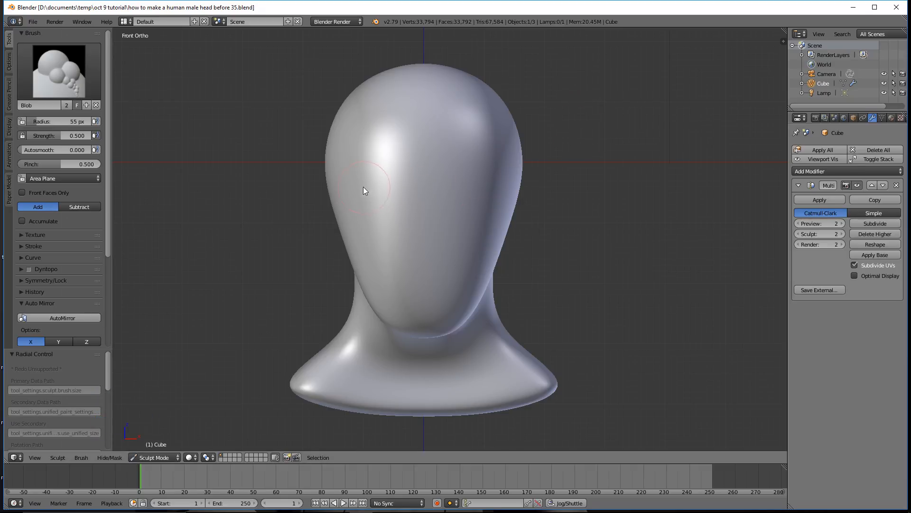
# Step: Build up a horizontal brow ridge across the face and a nose below its centre with the Blob brush, saving numbered copy 36
pyautogui.moveTo(347, 176)
pyautogui.mouseDown()
pyautogui.moveTo(515, 175)
pyautogui.moveTo(532, 185)
pyautogui.mouseUp()
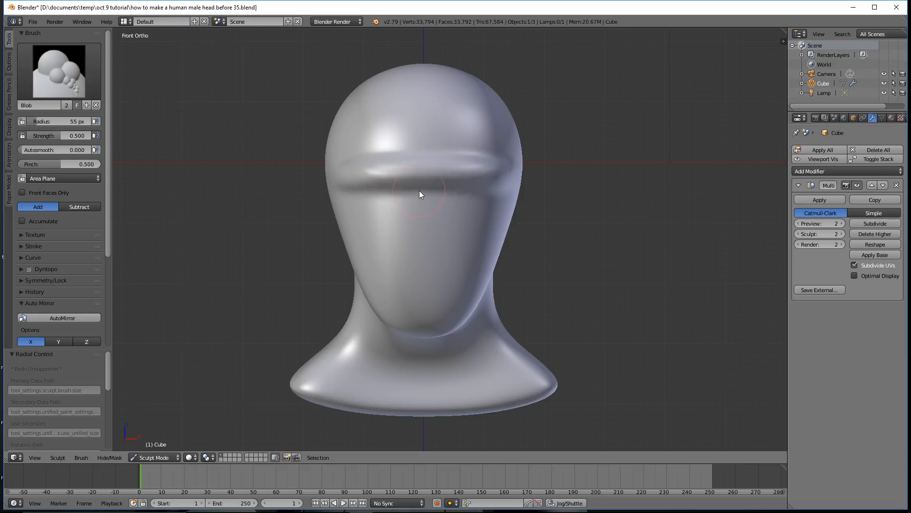
pyautogui.moveTo(416, 208); pyautogui.dragTo(419, 216)
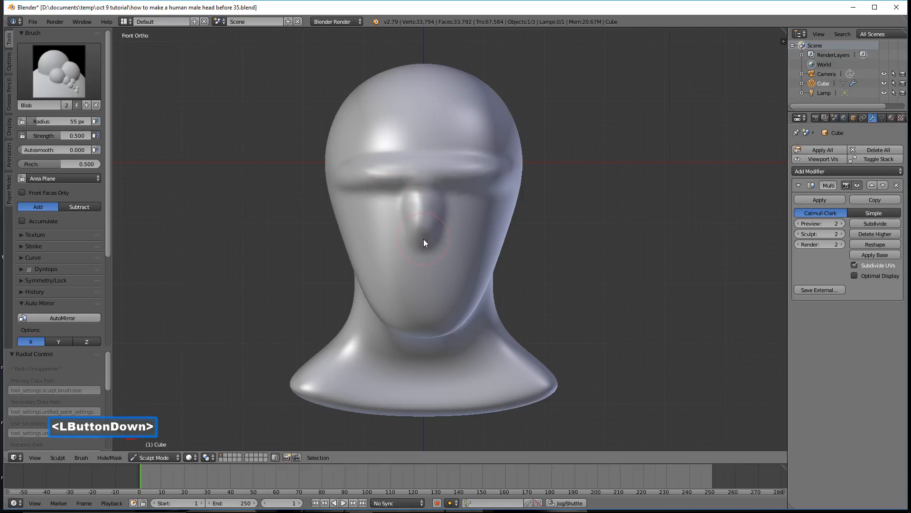
pyautogui.moveTo(424, 241); pyautogui.dragTo(431, 203)
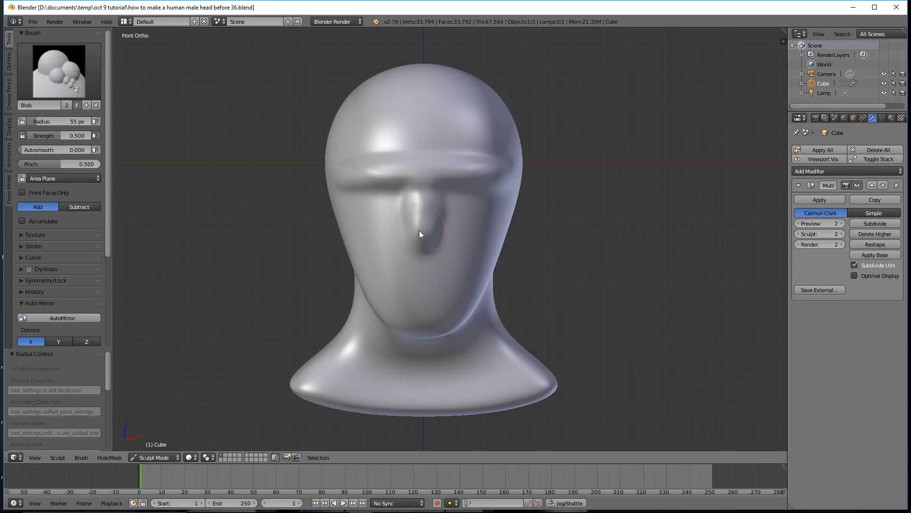
pyautogui.moveTo(423, 230); pyautogui.dragTo(424, 239)
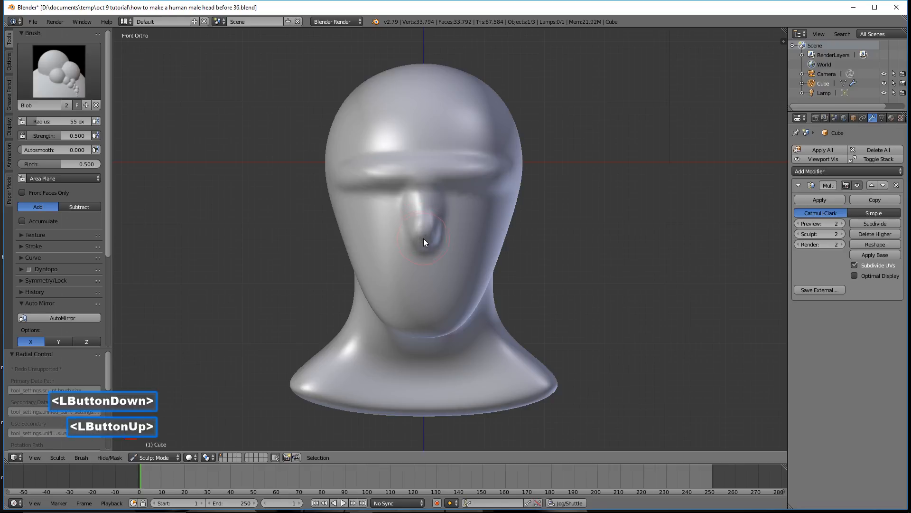
# Step: With the Grab brush at a 78 px radius, pull the nose tip forward and reshape the bridge of the nose
pyautogui.moveTo(582, 244); pyautogui.dragTo(548, 243, button='middle')
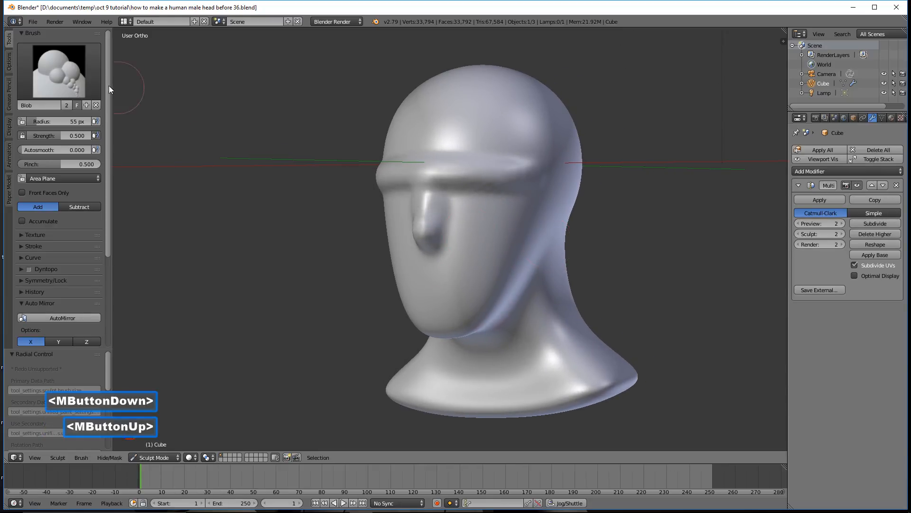
pyautogui.click(88, 83)
pyautogui.click(268, 130)
pyautogui.moveTo(532, 207)
pyautogui.mouseDown(button='middle')
pyautogui.moveTo(540, 209)
pyautogui.moveTo(483, 207)
pyautogui.mouseUp(button='middle')
pyautogui.press('f')
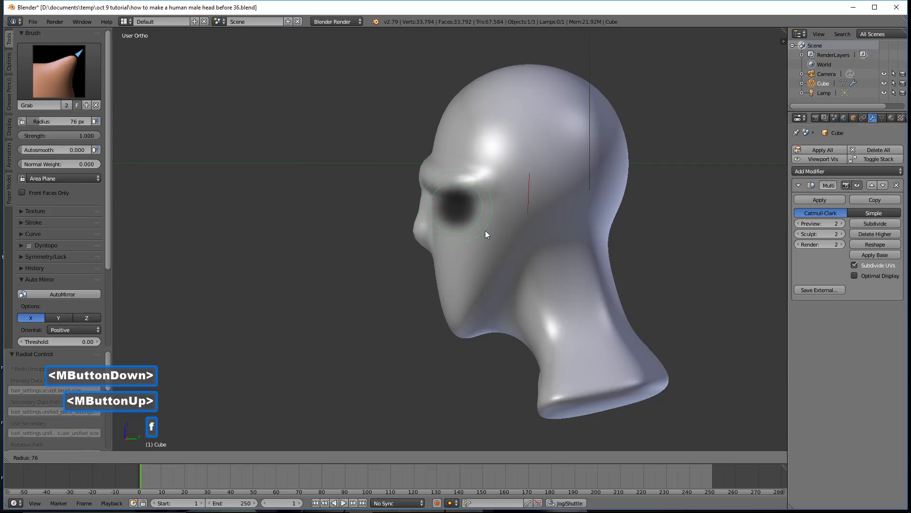
pyautogui.click(486, 234)
pyautogui.moveTo(415, 237); pyautogui.dragTo(419, 232)
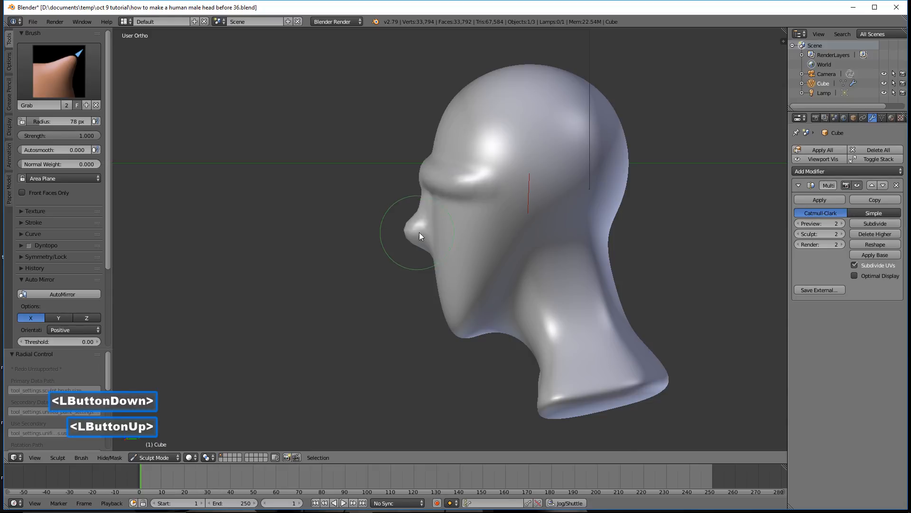
pyautogui.scroll(2, 440, 232)
pyautogui.moveTo(444, 241); pyautogui.dragTo(547, 238, button='middle')
pyautogui.moveTo(445, 173)
pyautogui.mouseDown()
pyautogui.moveTo(439, 195)
pyautogui.moveTo(444, 181)
pyautogui.mouseUp()
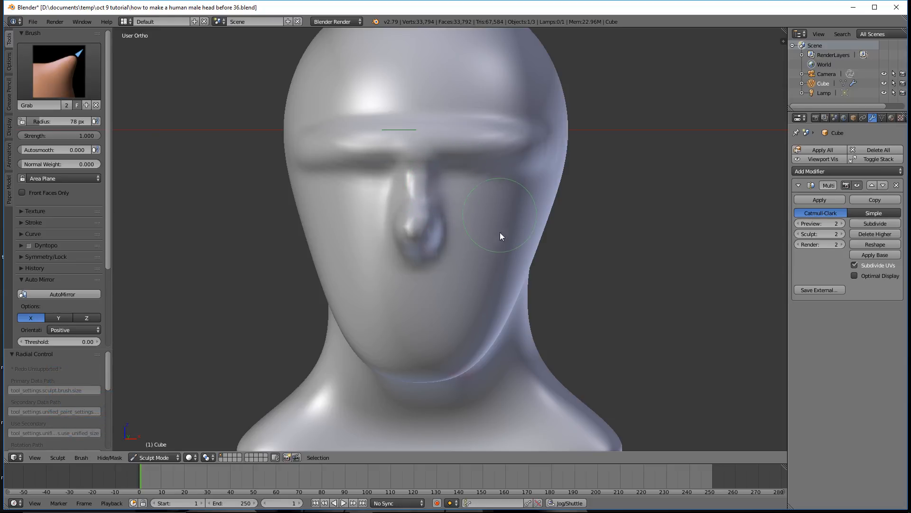
# Step: Swell the mouth and chin area below the nose with the Inflate/Deflate brush and save numbered copy 37
pyautogui.click(68, 77)
pyautogui.click(314, 127)
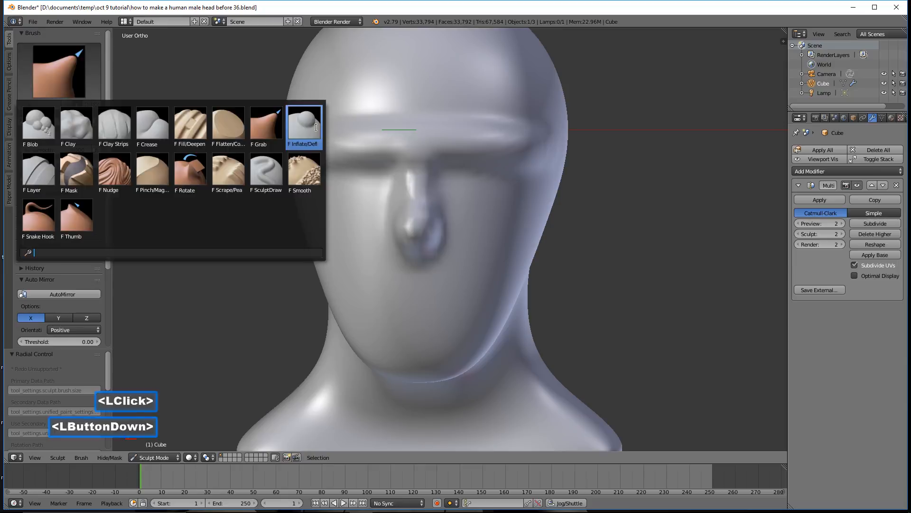
pyautogui.moveTo(411, 297)
pyautogui.mouseDown()
pyautogui.moveTo(390, 300)
pyautogui.moveTo(405, 325)
pyautogui.moveTo(410, 297)
pyautogui.moveTo(369, 308)
pyautogui.moveTo(373, 323)
pyautogui.moveTo(407, 331)
pyautogui.moveTo(488, 305)
pyautogui.mouseUp()
pyautogui.moveTo(488, 305)
pyautogui.mouseDown(button='middle')
pyautogui.moveTo(444, 301)
pyautogui.moveTo(528, 298)
pyautogui.moveTo(453, 289)
pyautogui.mouseUp(button='middle')
pyautogui.moveTo(418, 289)
pyautogui.mouseDown()
pyautogui.moveTo(408, 289)
pyautogui.moveTo(420, 321)
pyautogui.moveTo(454, 313)
pyautogui.moveTo(450, 286)
pyautogui.moveTo(475, 294)
pyautogui.mouseUp()
pyautogui.moveTo(475, 294)
pyautogui.mouseDown(button='middle')
pyautogui.moveTo(423, 304)
pyautogui.moveTo(531, 305)
pyautogui.moveTo(472, 311)
pyautogui.mouseUp(button='middle')
pyautogui.moveTo(446, 294)
pyautogui.mouseDown()
pyautogui.moveTo(409, 301)
pyautogui.moveTo(415, 330)
pyautogui.moveTo(493, 309)
pyautogui.mouseUp()
pyautogui.moveTo(516, 292)
pyautogui.mouseDown(button='middle')
pyautogui.moveTo(413, 289)
pyautogui.moveTo(520, 290)
pyautogui.mouseUp(button='middle')
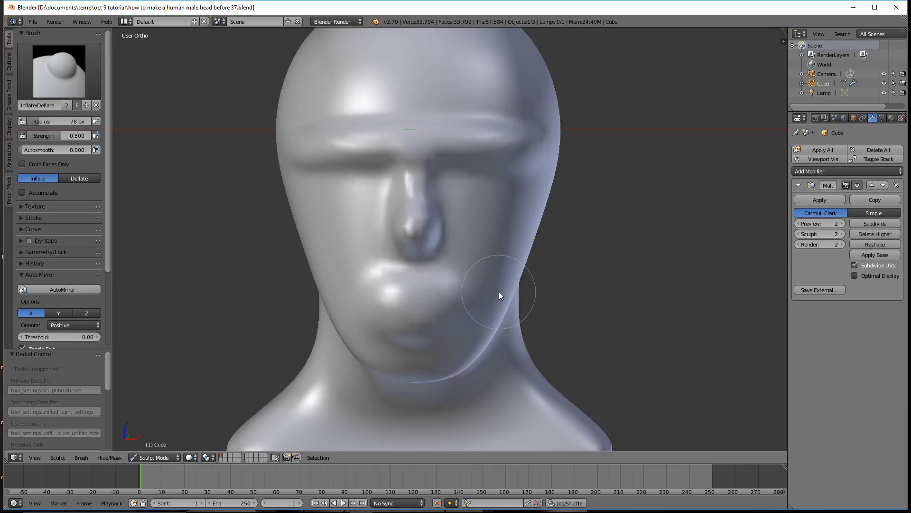
# Step: Smooth the side of the head above the brow ridge, return to the Inflate/Deflate brush and save numbered copy 38
pyautogui.moveTo(615, 230); pyautogui.dragTo(616, 233, button='middle')
pyautogui.moveTo(631, 167); pyautogui.dragTo(534, 168, button='middle')
pyautogui.keyDown('shift'); pyautogui.moveTo(660, 195); pyautogui.dragTo(631, 238, button='middle'); pyautogui.keyUp('shift')
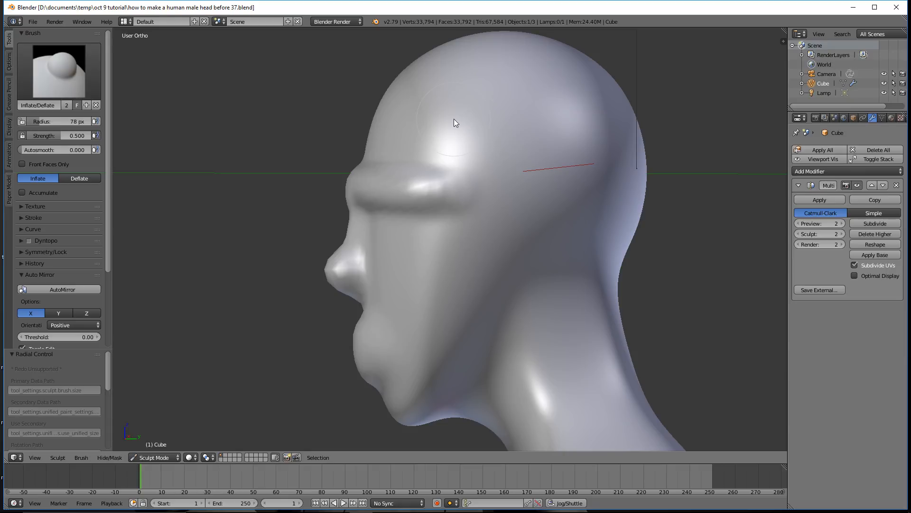
pyautogui.keyDown('shift'); pyautogui.moveTo(449, 121); pyautogui.dragTo(489, 121); pyautogui.keyUp('shift')
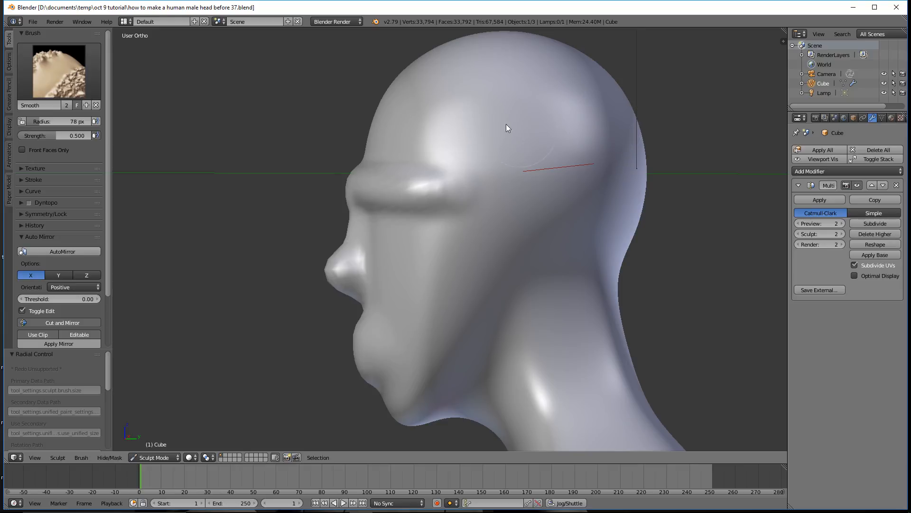
pyautogui.keyDown('shift'); pyautogui.moveTo(527, 142); pyautogui.dragTo(531, 114); pyautogui.keyUp('shift')
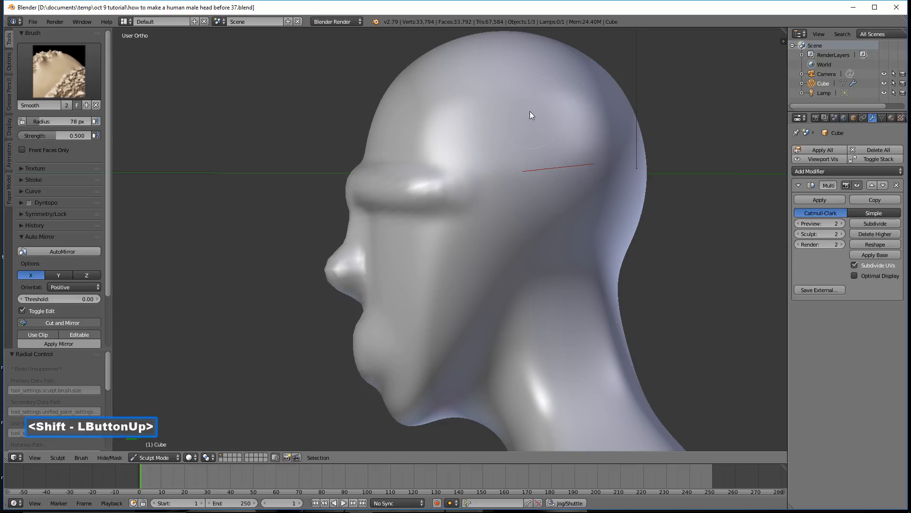
pyautogui.press('i')
pyautogui.moveTo(455, 217); pyautogui.dragTo(494, 223, button='middle')
pyautogui.moveTo(513, 160)
pyautogui.mouseDown(button='middle')
pyautogui.moveTo(571, 159)
pyautogui.moveTo(581, 173)
pyautogui.mouseUp(button='middle')
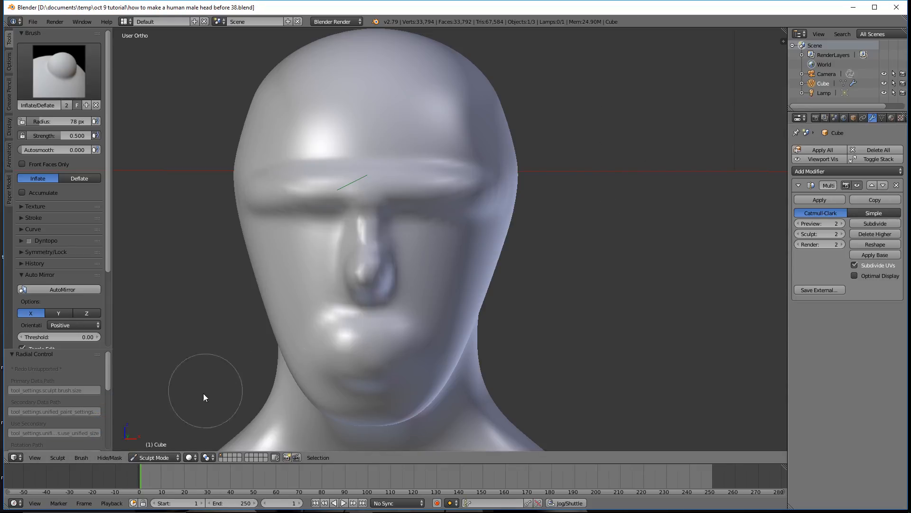
# Step: Apply the Multiresolution modifier in Object Mode, return to Sculpt Mode and save numbered copy 39
pyautogui.click(176, 457)
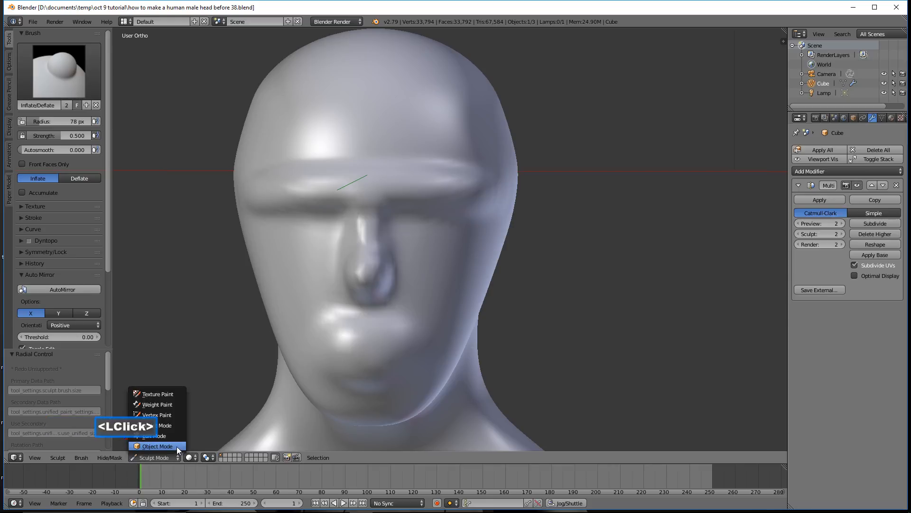
pyautogui.click(177, 447)
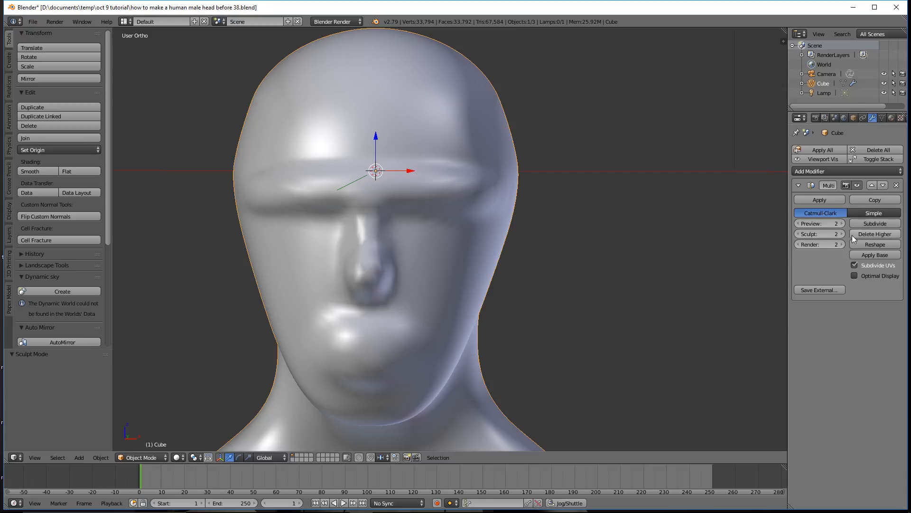
pyautogui.click(834, 198)
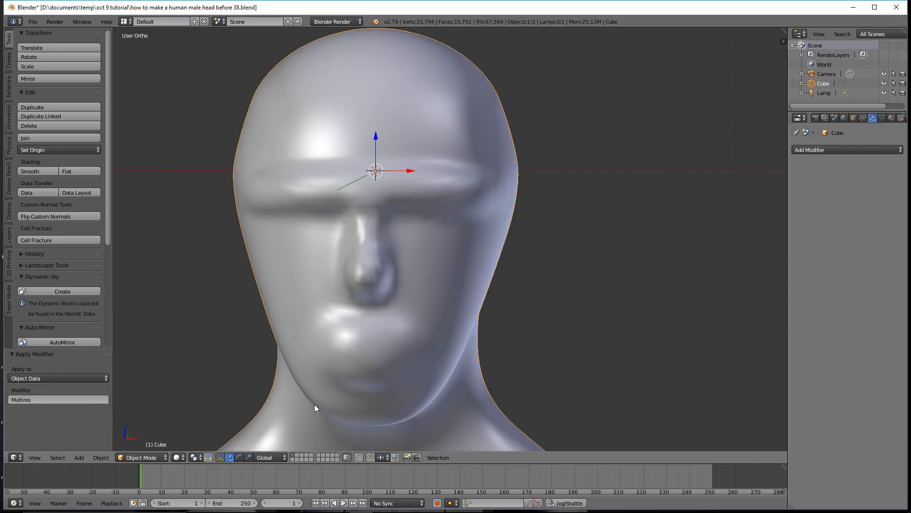
pyautogui.click(164, 456)
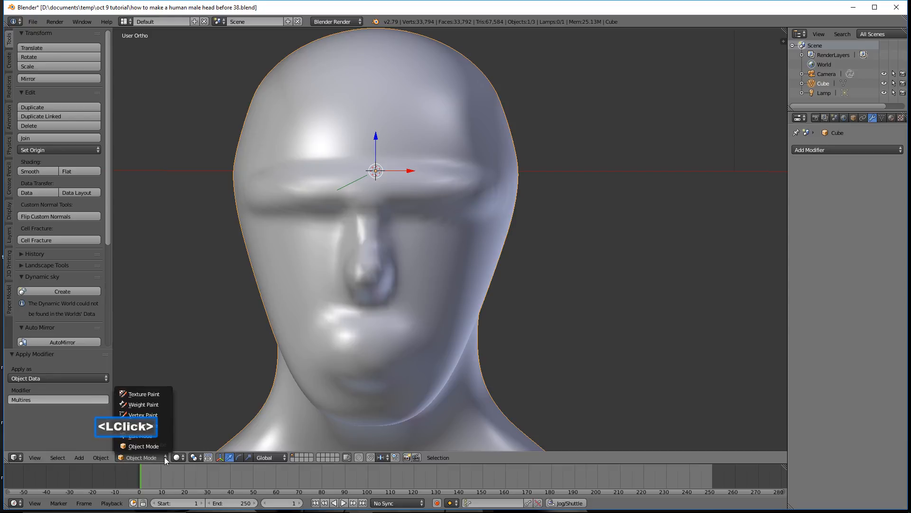
pyautogui.click(163, 424)
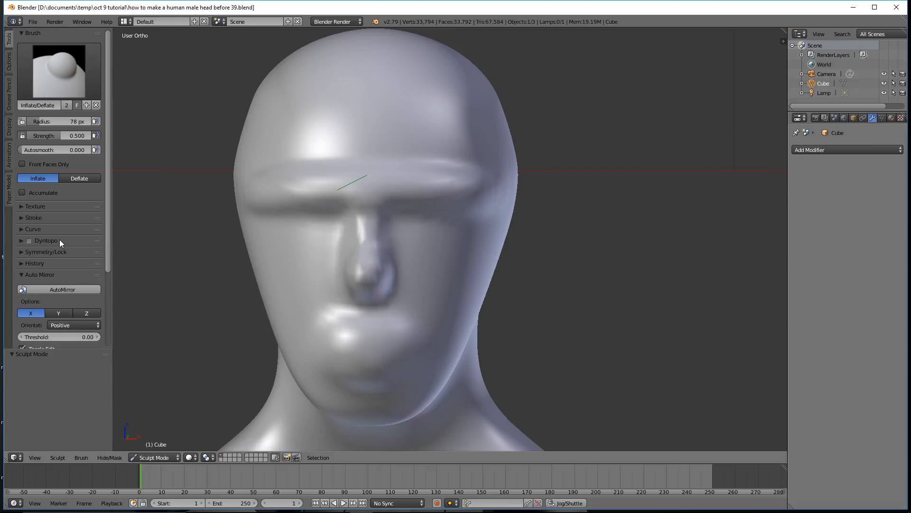
# Step: Enable Dyntopo with Smooth Shading for the head, saving numbered copies 40 and 41
pyautogui.click(28, 241)
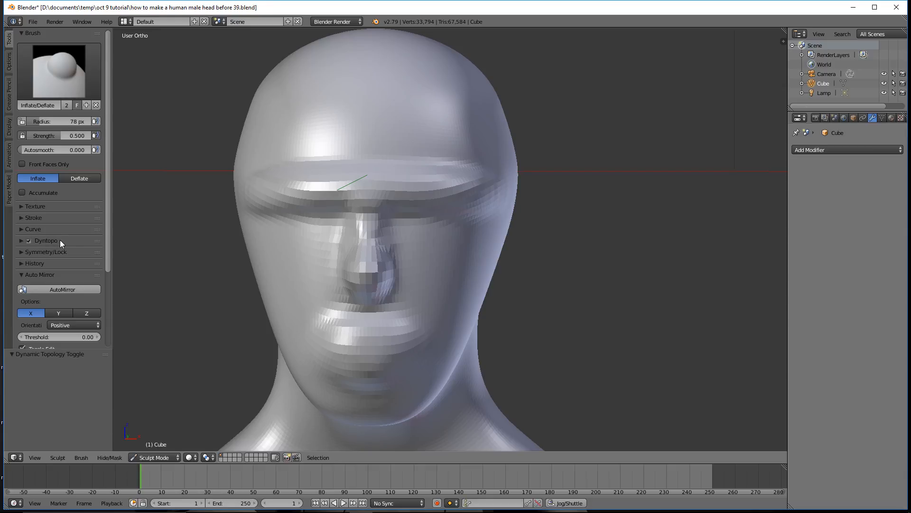
pyautogui.click(22, 241)
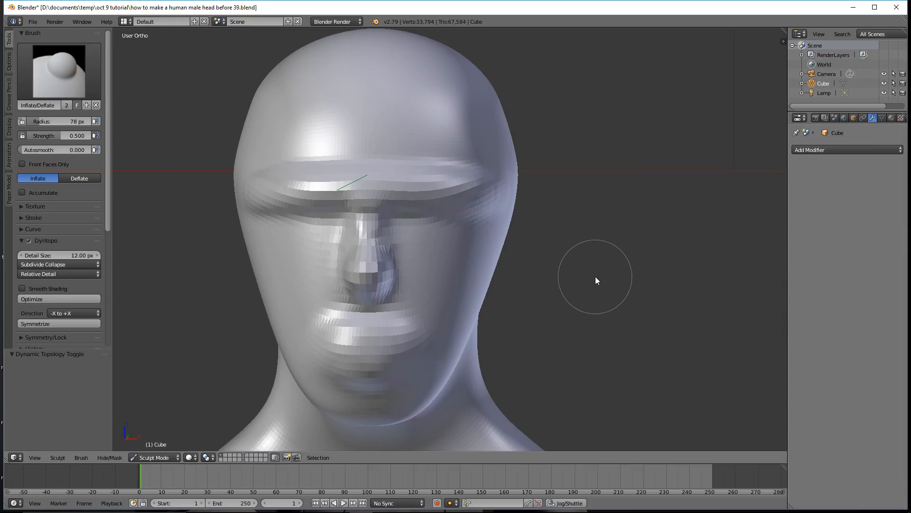
pyautogui.click(631, 233)
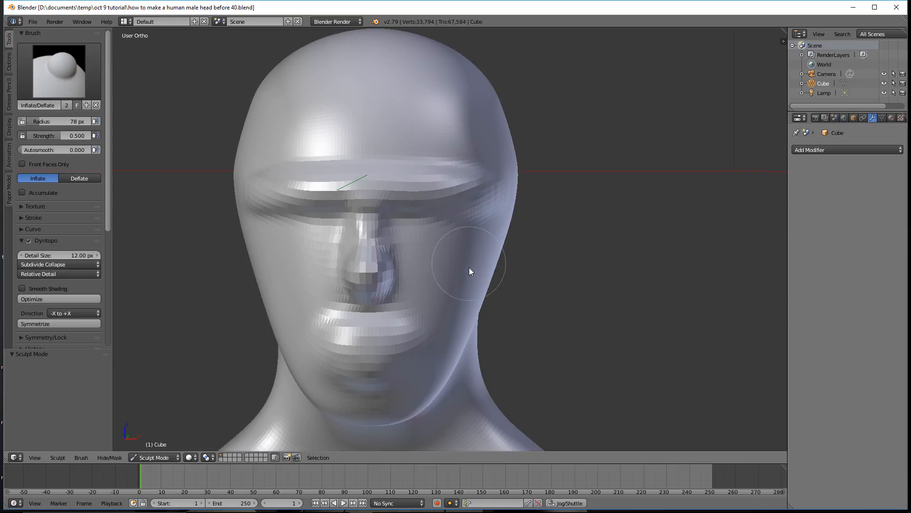
pyautogui.click(22, 288)
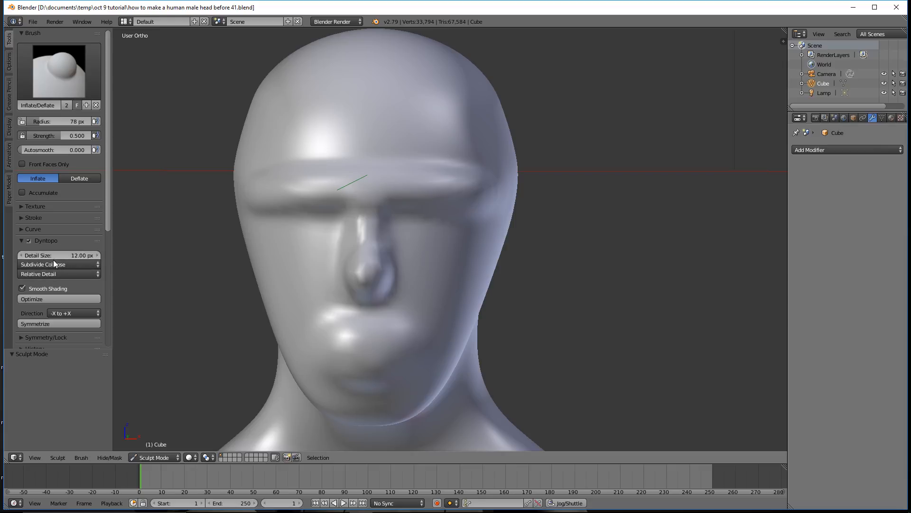
# Step: Set the Dyntopo detail size to 5.8 px and save numbered copy 43
pyautogui.click(75, 256)
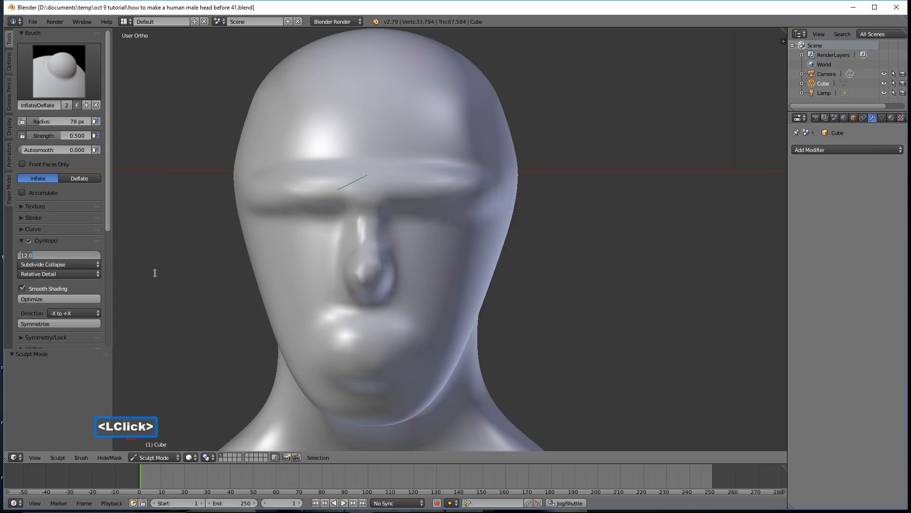
pyautogui.write('5')
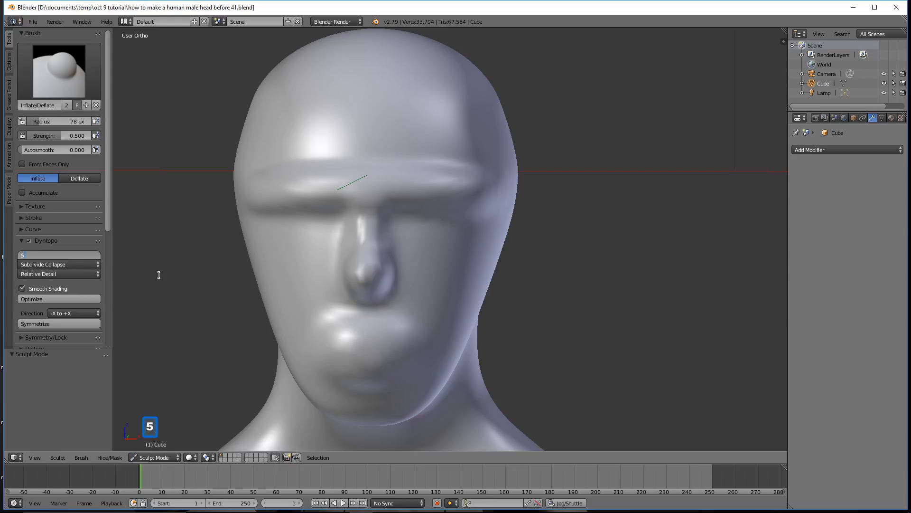
pyautogui.write('.8')
pyautogui.click(143, 256)
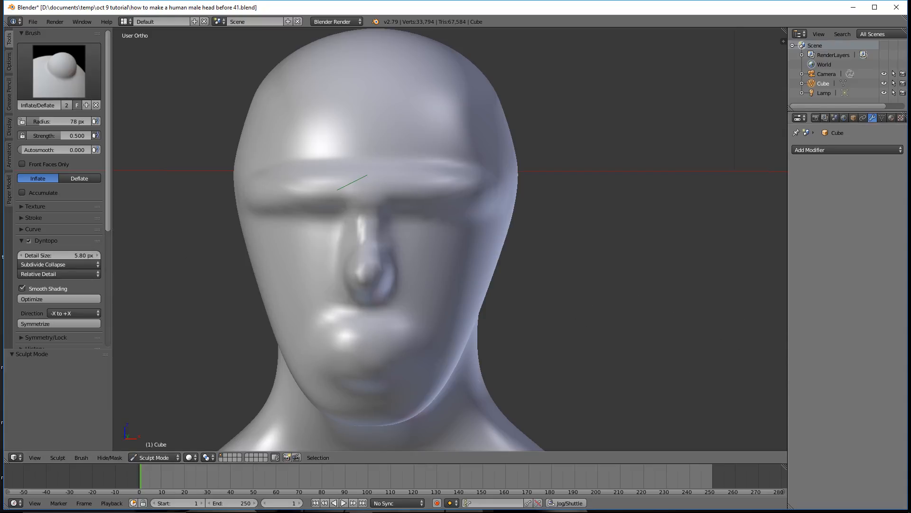
pyautogui.click(598, 241)
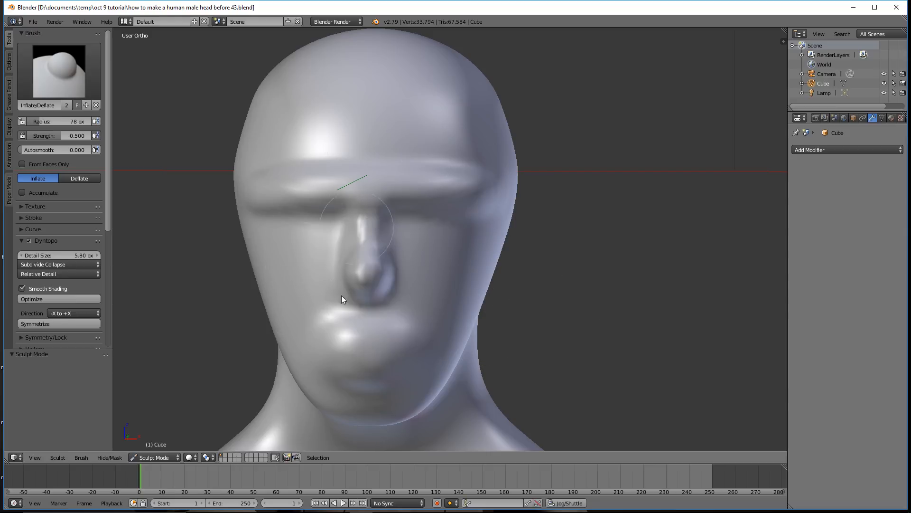
pyautogui.scroll(-2, 341, 299)
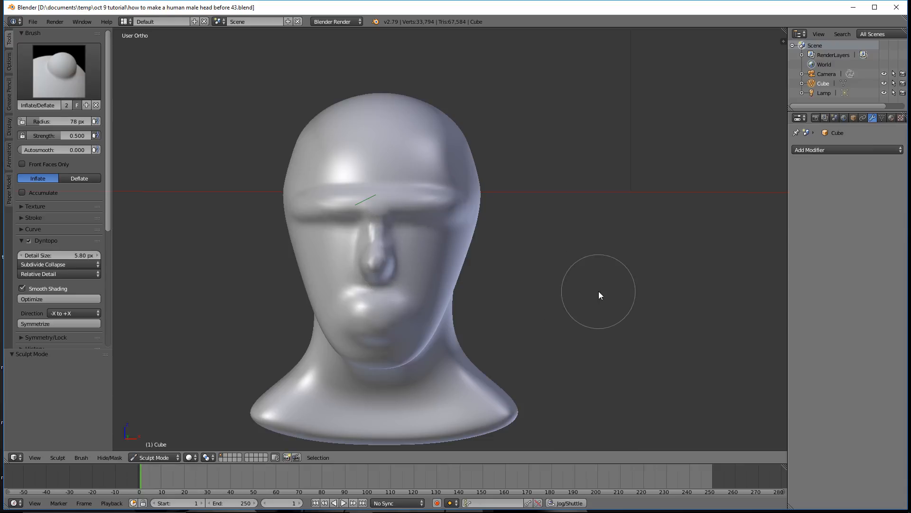
# Step: Carve round eye sockets under the brow on both sides of the nose with the subtracting Blob brush at 78 px radius
pyautogui.click(589, 150)
pyautogui.click(88, 88)
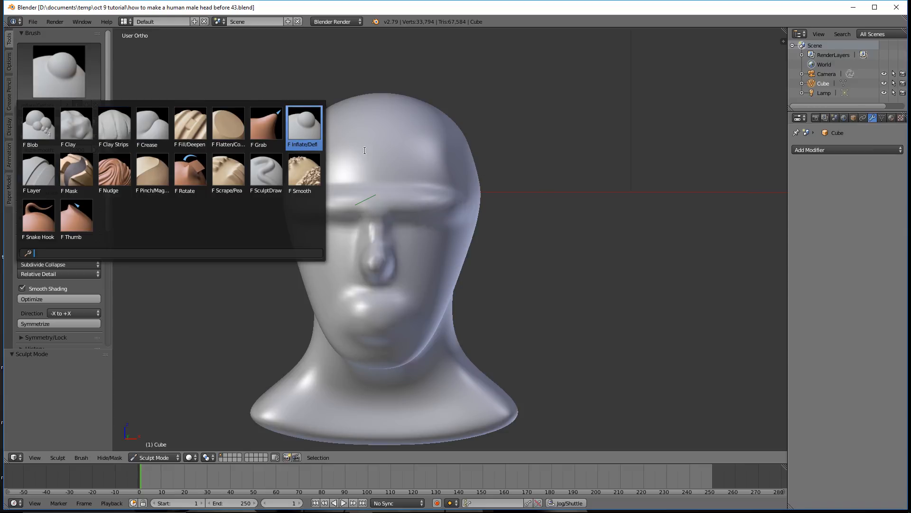
pyautogui.click(53, 113)
pyautogui.scroll(5, 568, 200)
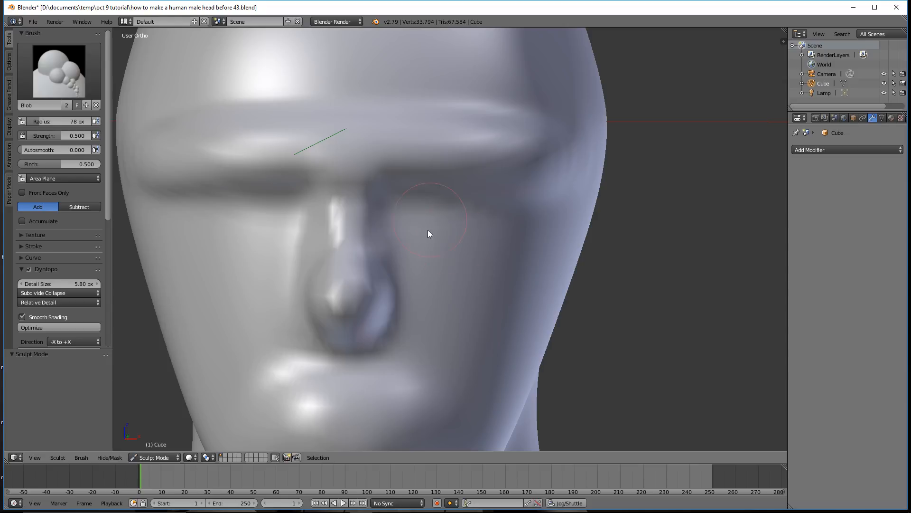
pyautogui.press('ctrl')
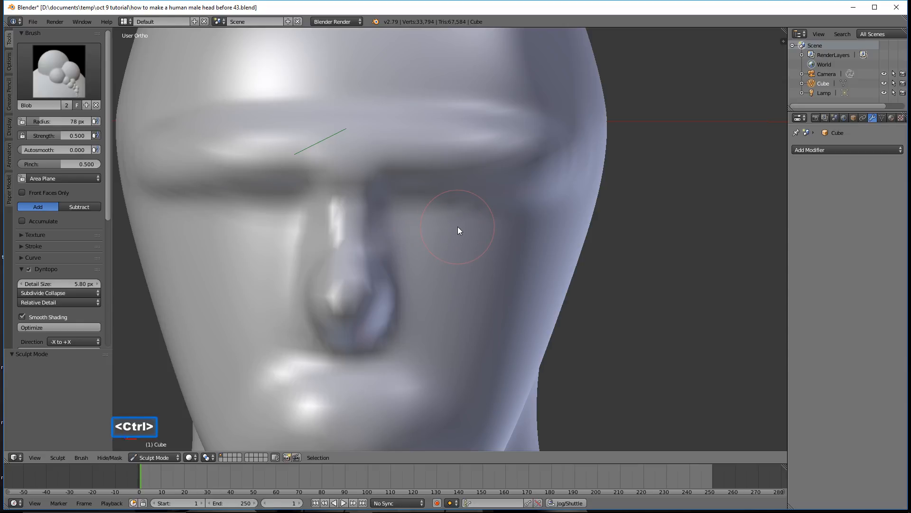
pyautogui.moveTo(459, 221)
pyautogui.keyDown('ctrl'); pyautogui.mouseDown()
pyautogui.moveTo(435, 219)
pyautogui.moveTo(436, 231)
pyautogui.moveTo(474, 232)
pyautogui.moveTo(464, 199)
pyautogui.moveTo(427, 212)
pyautogui.moveTo(436, 246)
pyautogui.moveTo(480, 228)
pyautogui.moveTo(423, 223)
pyautogui.moveTo(460, 245)
pyautogui.moveTo(481, 211)
pyautogui.moveTo(412, 221)
pyautogui.mouseUp(); pyautogui.keyUp('ctrl')
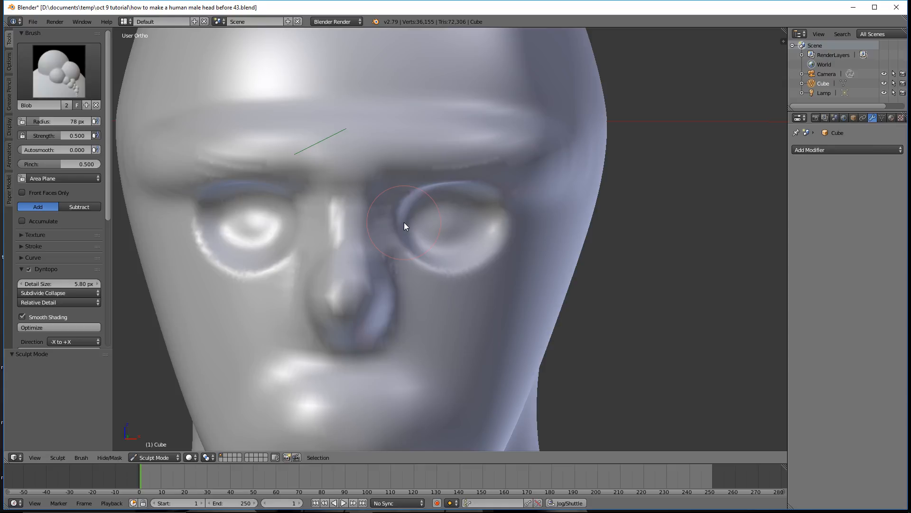
# Step: Carve vertical grooves from the inner eye sockets down both sides of the nose and save numbered copy 44
pyautogui.moveTo(397, 218)
pyautogui.keyDown('ctrl'); pyautogui.mouseDown()
pyautogui.moveTo(416, 349)
pyautogui.moveTo(413, 264)
pyautogui.moveTo(407, 228)
pyautogui.moveTo(395, 269)
pyautogui.moveTo(415, 360)
pyautogui.moveTo(404, 207)
pyautogui.mouseUp(); pyautogui.keyUp('ctrl')
pyautogui.moveTo(622, 374)
pyautogui.mouseDown(button='middle')
pyautogui.moveTo(625, 345)
pyautogui.moveTo(570, 348)
pyautogui.moveTo(665, 337)
pyautogui.moveTo(629, 344)
pyautogui.moveTo(650, 349)
pyautogui.mouseUp(button='middle')
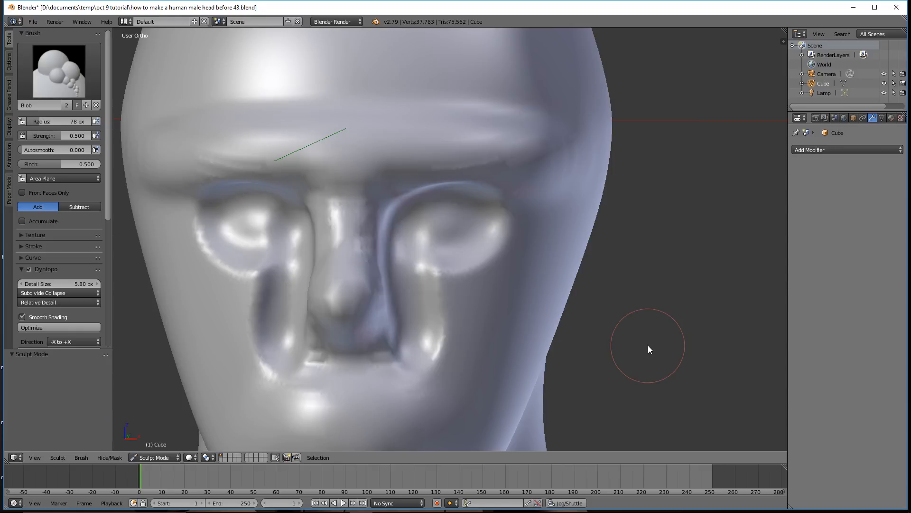
pyautogui.click(545, 151)
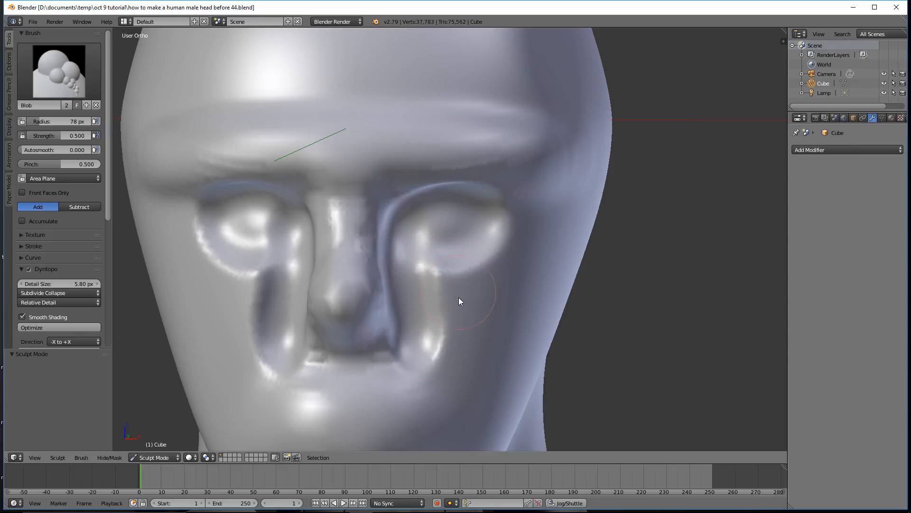
# Step: Carve a curved mouth line below the nose with the Crease brush at a 29 px radius
pyautogui.scroll(-2, 494, 342)
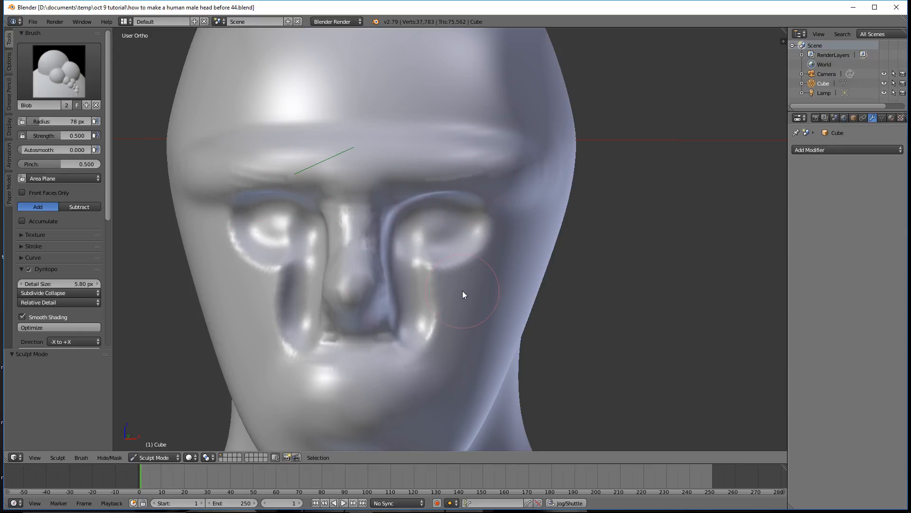
pyautogui.keyDown('shift'); pyautogui.moveTo(525, 362); pyautogui.dragTo(561, 247, button='middle'); pyautogui.keyUp('shift')
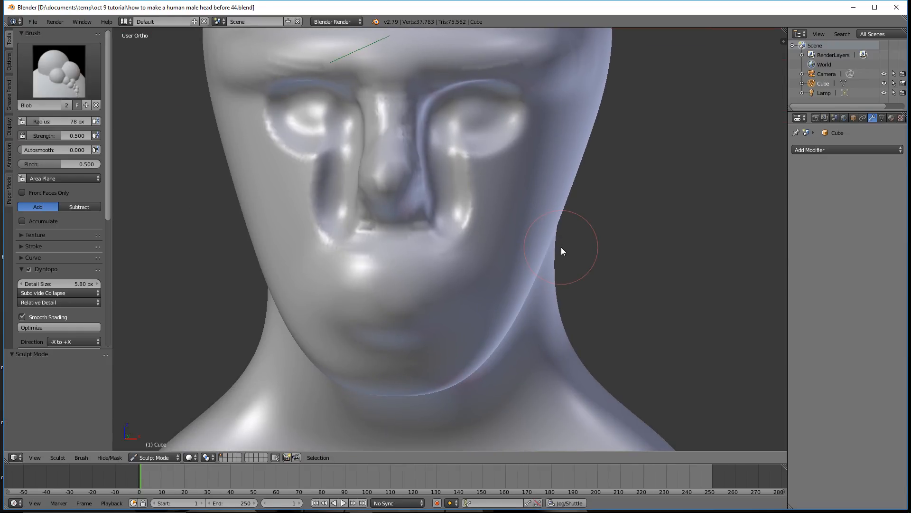
pyautogui.click(69, 69)
pyautogui.click(150, 119)
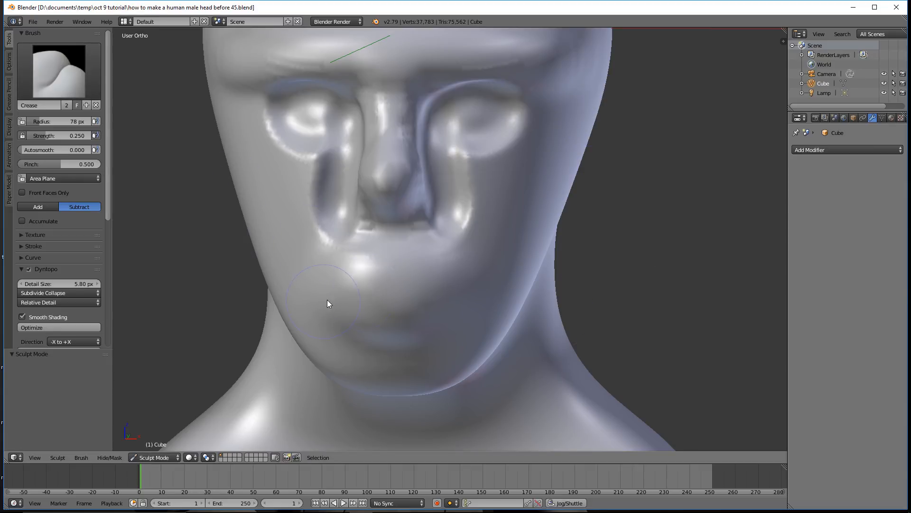
pyautogui.press('f')
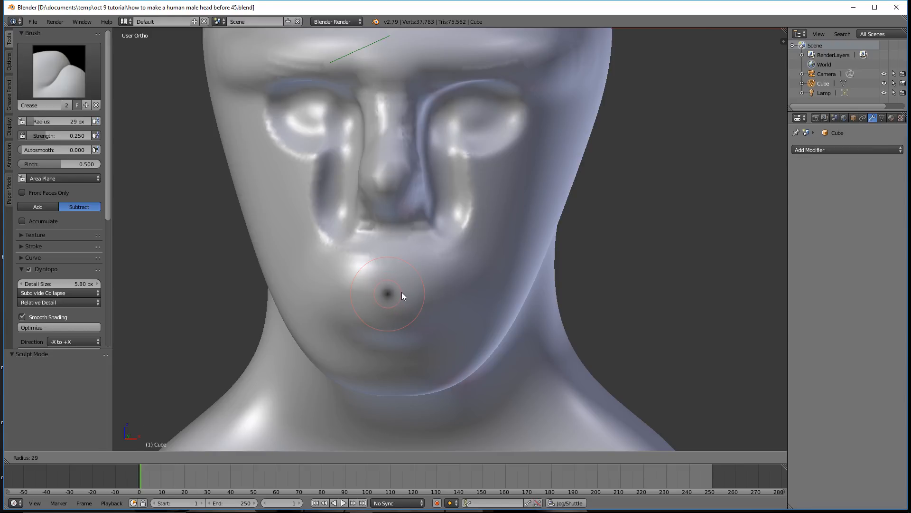
pyautogui.click(402, 292)
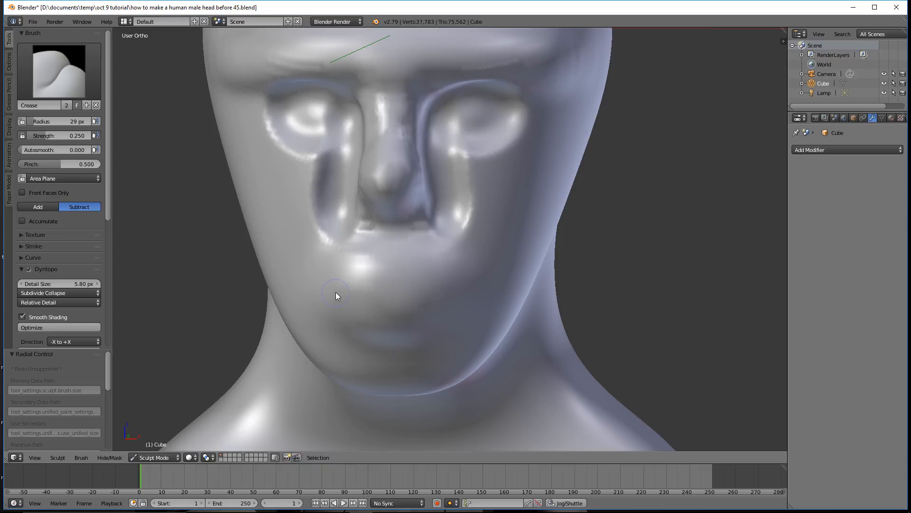
pyautogui.moveTo(332, 288); pyautogui.dragTo(339, 287)
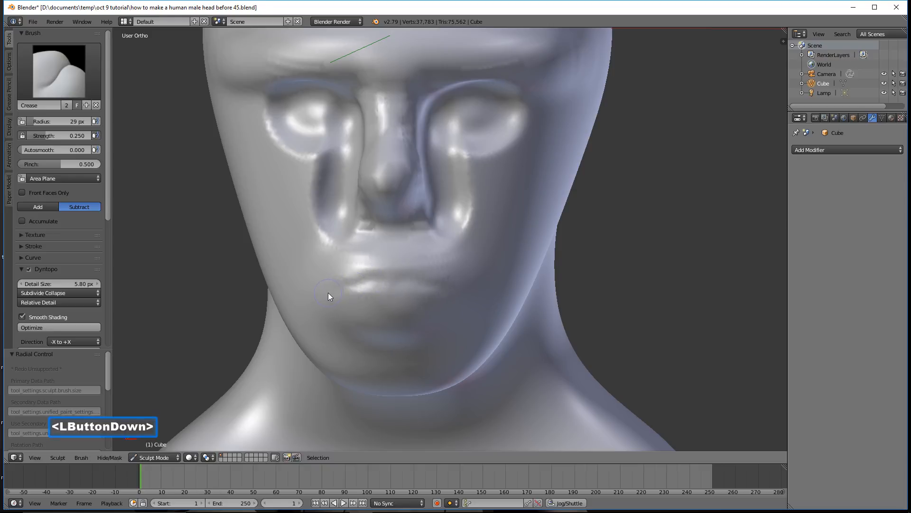
pyautogui.moveTo(375, 284); pyautogui.dragTo(390, 289)
pyautogui.scroll(3, 394, 299)
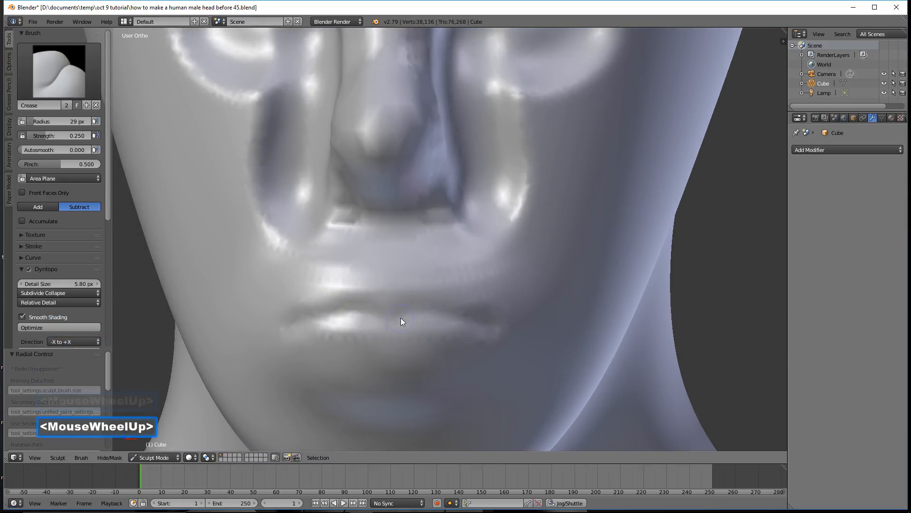
# Step: Fill and build up the mouth area with the Clay Strips brush at a 115 px radius and save numbered copy 46
pyautogui.click(81, 83)
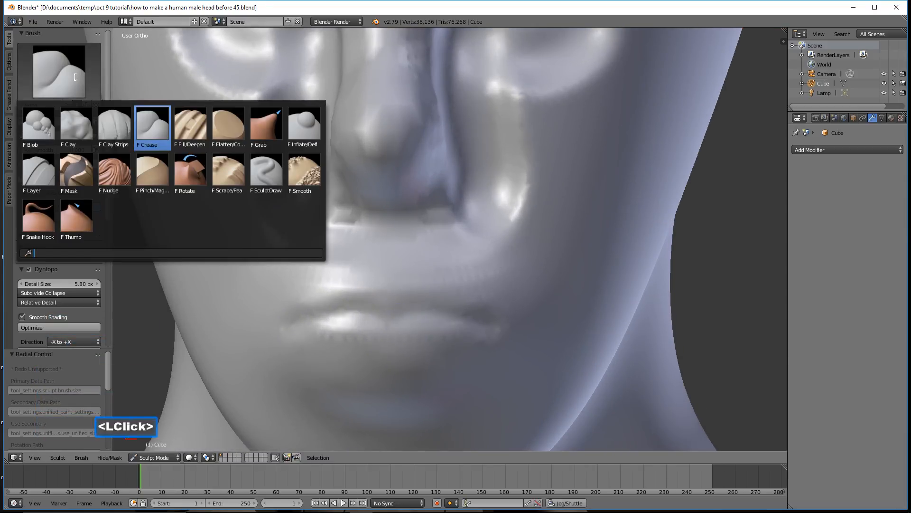
pyautogui.click(113, 123)
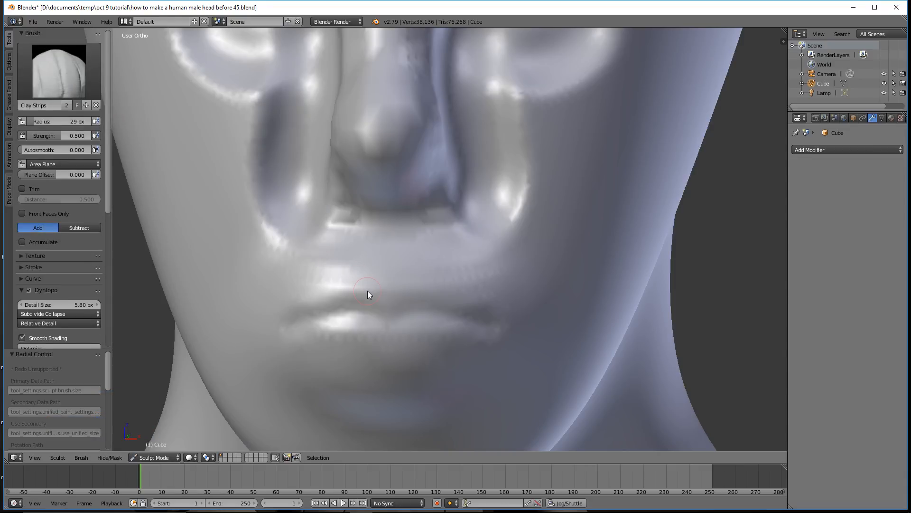
pyautogui.press('f')
pyautogui.click(392, 331)
pyautogui.moveTo(313, 315)
pyautogui.mouseDown()
pyautogui.moveTo(495, 327)
pyautogui.moveTo(299, 320)
pyautogui.moveTo(335, 300)
pyautogui.moveTo(484, 301)
pyautogui.moveTo(362, 367)
pyautogui.moveTo(483, 368)
pyautogui.moveTo(504, 290)
pyautogui.moveTo(429, 286)
pyautogui.moveTo(424, 313)
pyautogui.moveTo(458, 362)
pyautogui.moveTo(391, 371)
pyautogui.moveTo(445, 389)
pyautogui.moveTo(529, 306)
pyautogui.moveTo(449, 251)
pyautogui.moveTo(347, 290)
pyautogui.moveTo(315, 378)
pyautogui.moveTo(409, 391)
pyautogui.moveTo(563, 357)
pyautogui.moveTo(372, 264)
pyautogui.moveTo(443, 278)
pyautogui.moveTo(488, 334)
pyautogui.mouseUp()
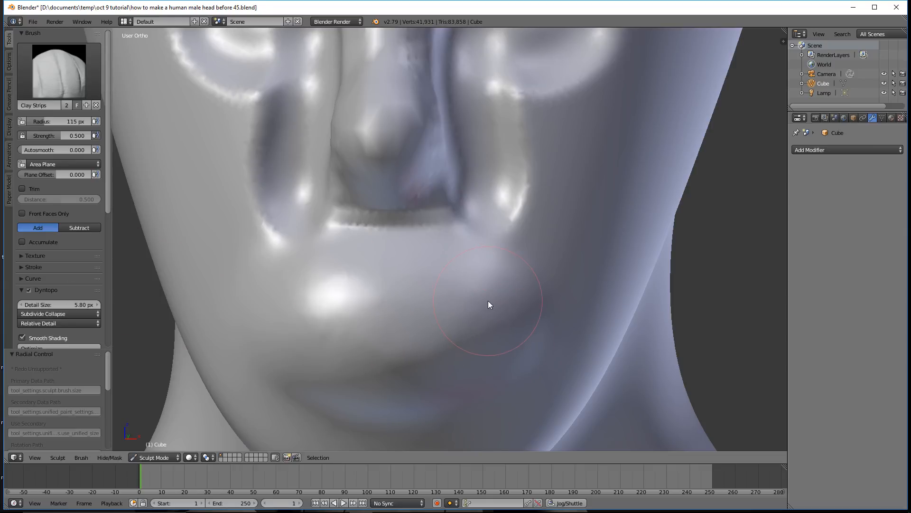
pyautogui.click(520, 144)
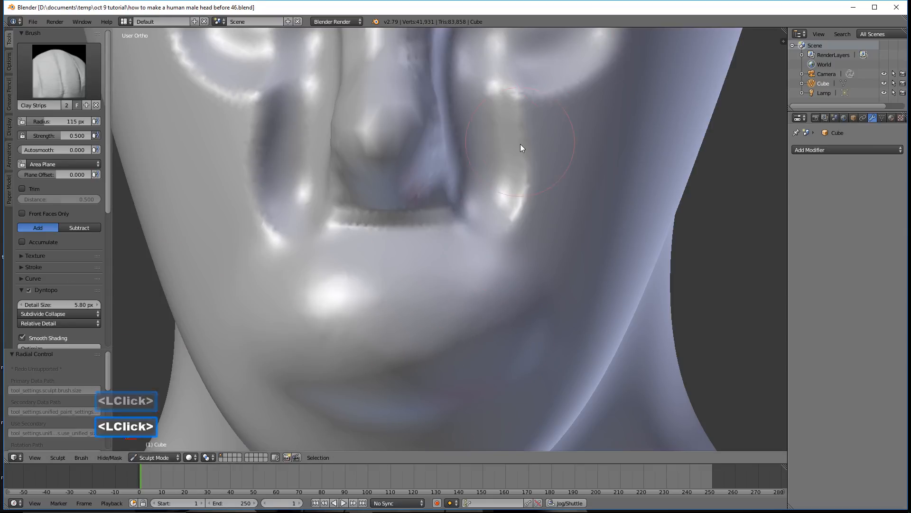
# Step: Carve a mouth line with the Crease brush at a 38 px radius and save numbered copy 47
pyautogui.click(63, 72)
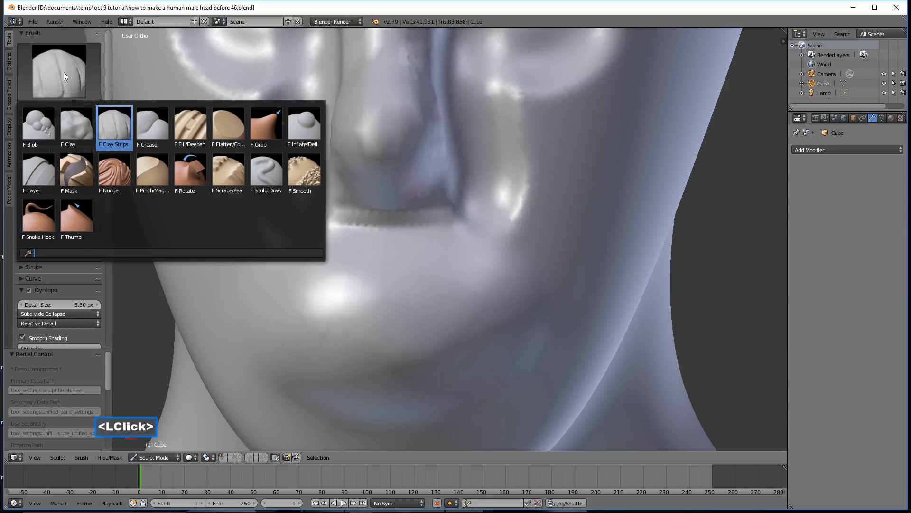
pyautogui.click(151, 129)
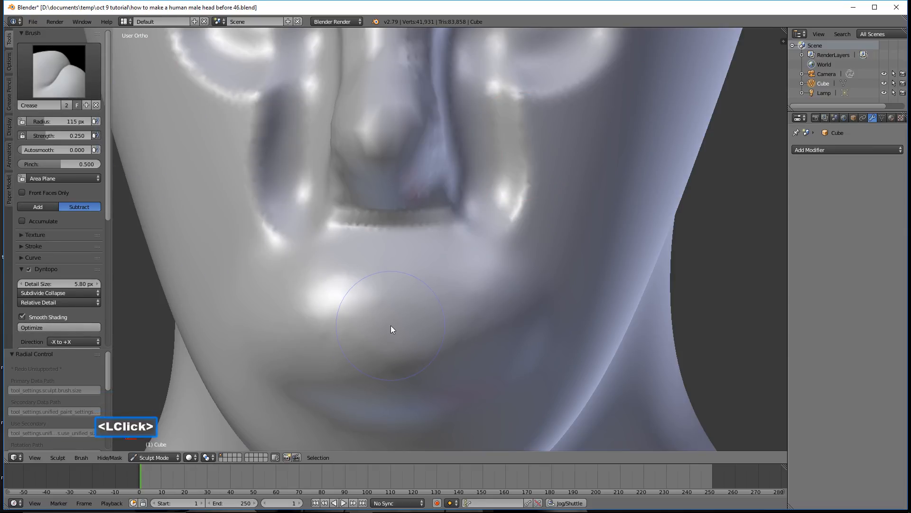
pyautogui.press('f')
pyautogui.click(354, 326)
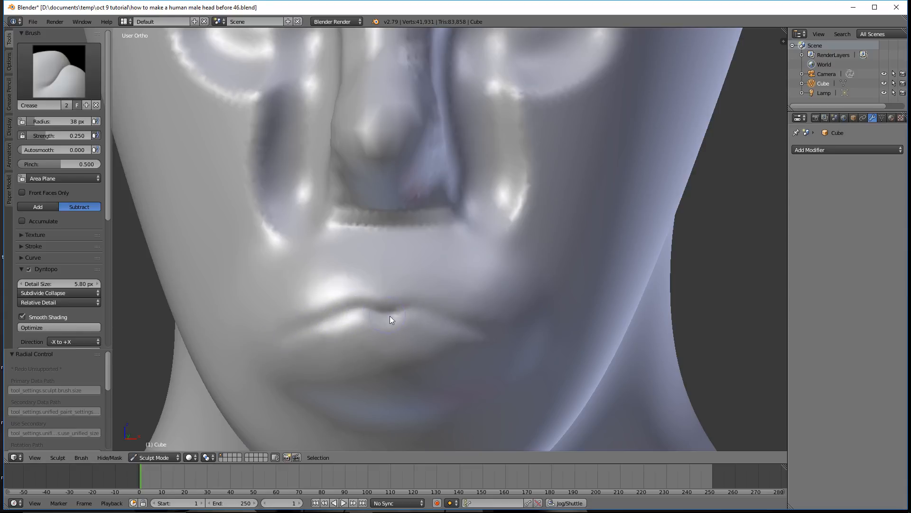
pyautogui.moveTo(298, 337)
pyautogui.mouseDown()
pyautogui.moveTo(341, 315)
pyautogui.moveTo(371, 318)
pyautogui.moveTo(353, 317)
pyautogui.mouseUp()
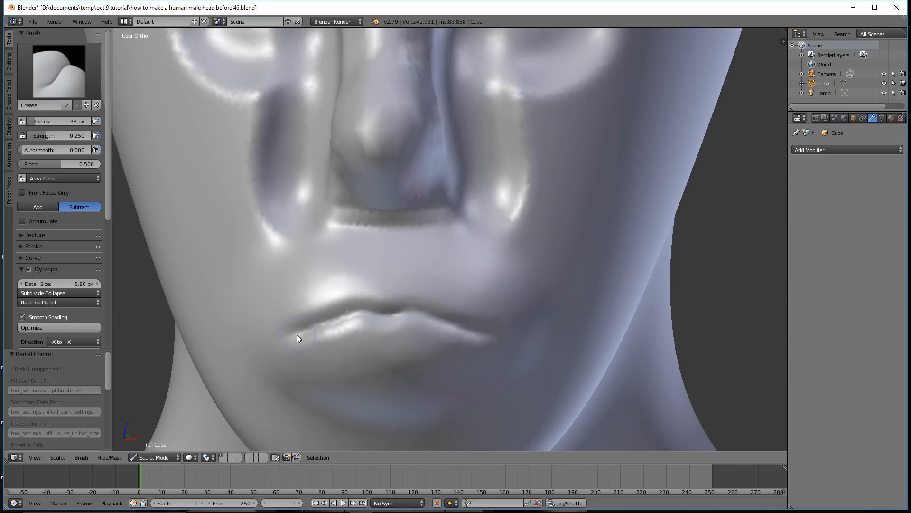
pyautogui.scroll(-3, 288, 337)
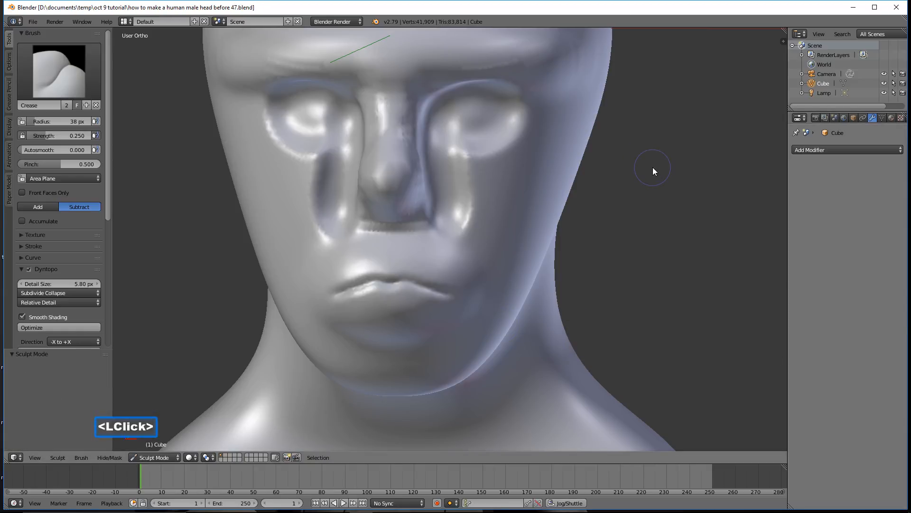
# Step: Build up the cheekbones, the cheeks beside the mouth and the chin with the Inflate/Deflate brush at a 108 px radius
pyautogui.click(71, 78)
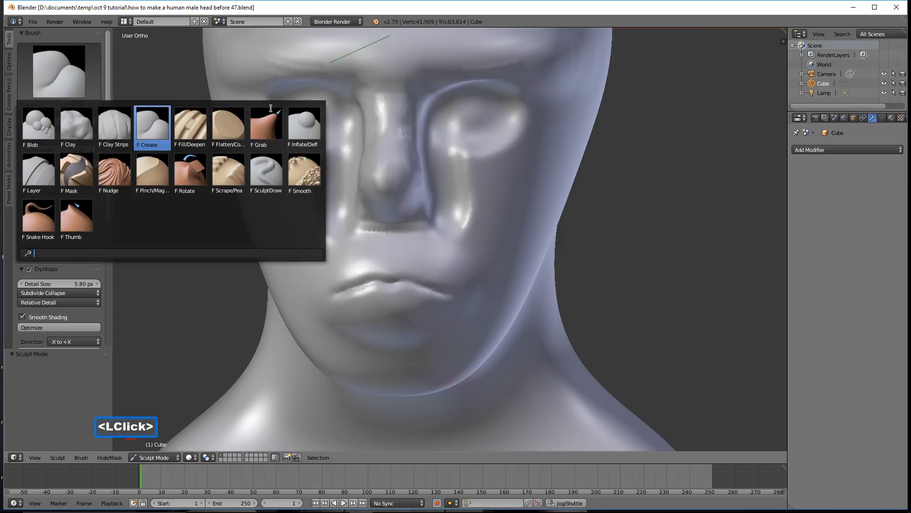
pyautogui.click(304, 128)
pyautogui.moveTo(648, 203)
pyautogui.mouseDown(button='middle')
pyautogui.moveTo(603, 197)
pyautogui.moveTo(579, 210)
pyautogui.mouseUp(button='middle')
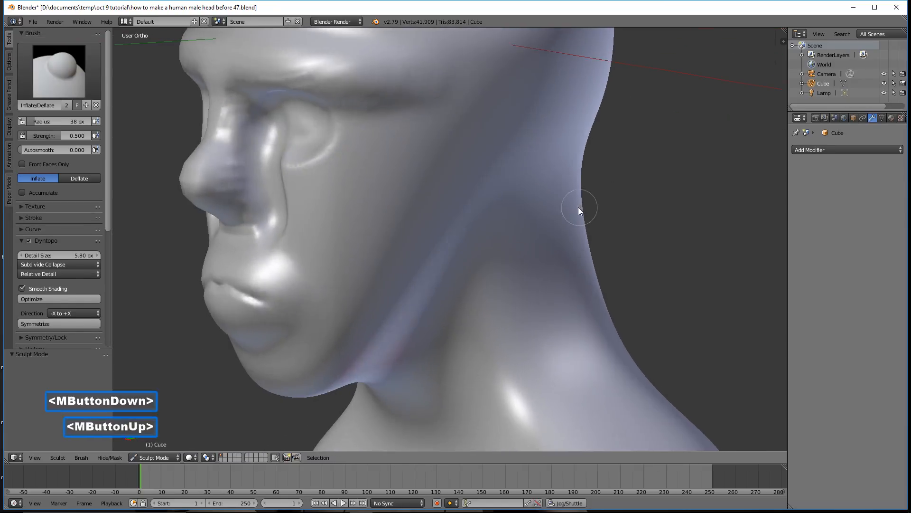
pyautogui.press('f')
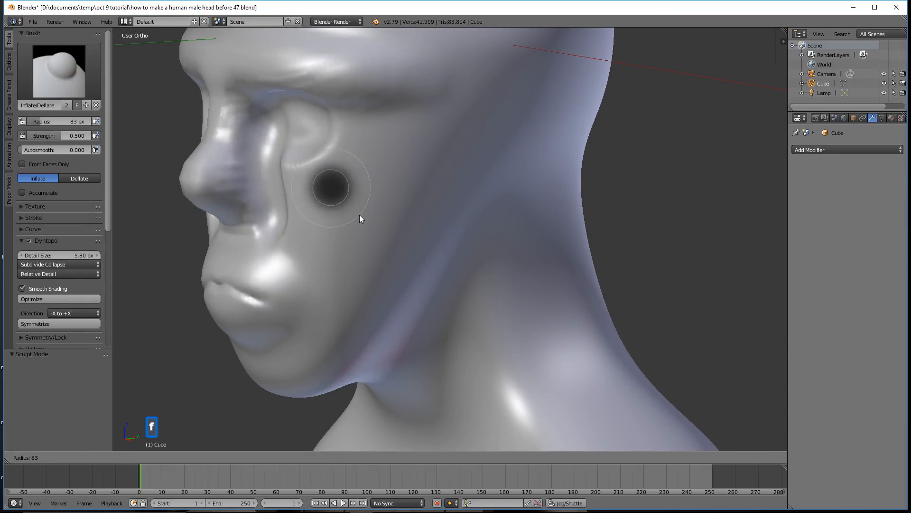
pyautogui.click(335, 204)
pyautogui.moveTo(314, 197)
pyautogui.mouseDown()
pyautogui.moveTo(424, 154)
pyautogui.moveTo(316, 195)
pyautogui.moveTo(301, 206)
pyautogui.moveTo(307, 229)
pyautogui.moveTo(432, 135)
pyautogui.moveTo(393, 173)
pyautogui.moveTo(428, 149)
pyautogui.moveTo(315, 209)
pyautogui.moveTo(322, 233)
pyautogui.mouseUp()
pyautogui.moveTo(323, 235)
pyautogui.mouseDown()
pyautogui.moveTo(334, 300)
pyautogui.moveTo(346, 304)
pyautogui.moveTo(346, 225)
pyautogui.moveTo(362, 329)
pyautogui.moveTo(359, 264)
pyautogui.moveTo(329, 317)
pyautogui.mouseUp()
pyautogui.moveTo(329, 317)
pyautogui.mouseDown(button='middle')
pyautogui.moveTo(410, 285)
pyautogui.moveTo(396, 298)
pyautogui.mouseUp(button='middle')
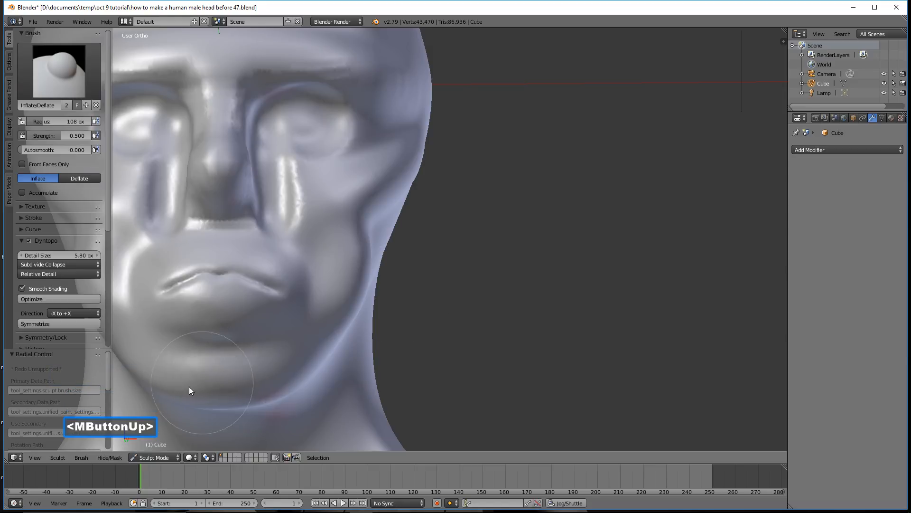
pyautogui.moveTo(253, 400)
pyautogui.mouseDown()
pyautogui.moveTo(187, 380)
pyautogui.moveTo(298, 376)
pyautogui.moveTo(283, 389)
pyautogui.mouseUp()
# Step: Reshape the underside of the jaw and the upper throat with the Grab brush at a 161 px radius
pyautogui.moveTo(477, 291); pyautogui.dragTo(260, 232, button='middle')
pyautogui.click(66, 71)
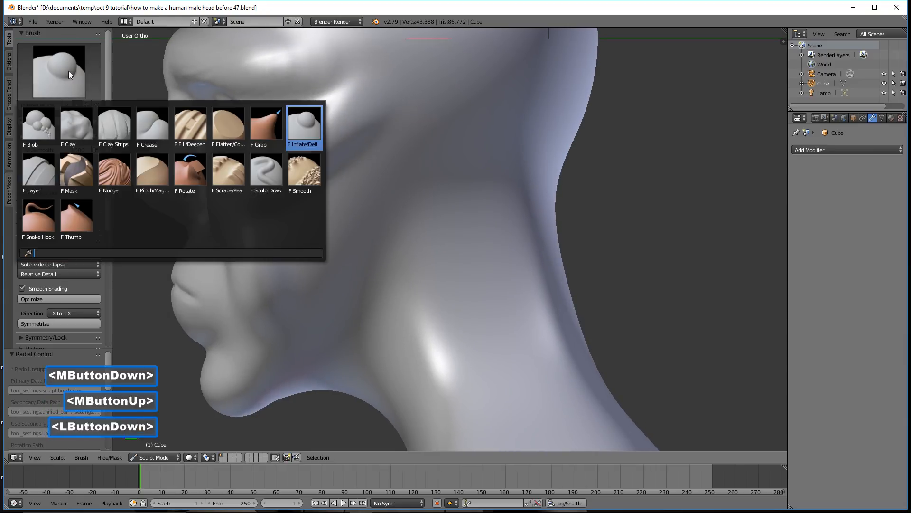
pyautogui.click(229, 127)
pyautogui.scroll(-2, 354, 365)
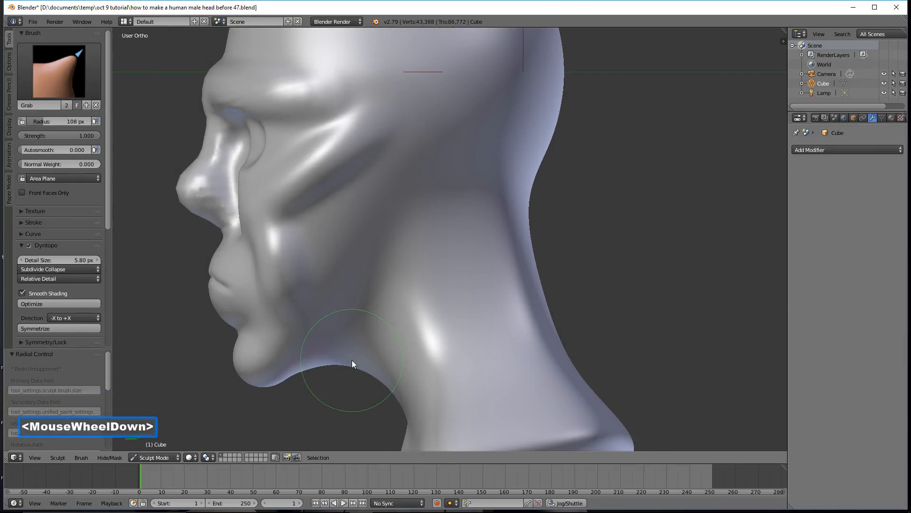
pyautogui.press('f')
pyautogui.click(343, 367)
pyautogui.moveTo(343, 363)
pyautogui.mouseDown()
pyautogui.moveTo(345, 372)
pyautogui.moveTo(302, 344)
pyautogui.mouseUp()
pyautogui.moveTo(303, 345)
pyautogui.mouseDown(button='middle')
pyautogui.moveTo(316, 326)
pyautogui.moveTo(377, 321)
pyautogui.moveTo(391, 340)
pyautogui.mouseUp(button='middle')
pyautogui.moveTo(408, 319); pyautogui.dragTo(414, 322)
# Step: Pull the rear jaw into shape from several angles with the Grab brush and smooth the jawline
pyautogui.moveTo(414, 322)
pyautogui.mouseDown(button='middle')
pyautogui.moveTo(411, 298)
pyautogui.moveTo(392, 300)
pyautogui.mouseUp(button='middle')
pyautogui.moveTo(393, 300)
pyautogui.mouseDown()
pyautogui.moveTo(426, 307)
pyautogui.moveTo(411, 303)
pyautogui.mouseUp()
pyautogui.moveTo(411, 303)
pyautogui.mouseDown(button='middle')
pyautogui.moveTo(440, 292)
pyautogui.moveTo(394, 277)
pyautogui.mouseUp(button='middle')
pyautogui.keyDown('shift'); pyautogui.moveTo(411, 275); pyautogui.dragTo(413, 281); pyautogui.keyUp('shift')
pyautogui.moveTo(414, 281); pyautogui.dragTo(464, 295, button='middle')
pyautogui.moveTo(405, 301); pyautogui.dragTo(423, 291)
pyautogui.moveTo(423, 292); pyautogui.dragTo(451, 277, button='middle')
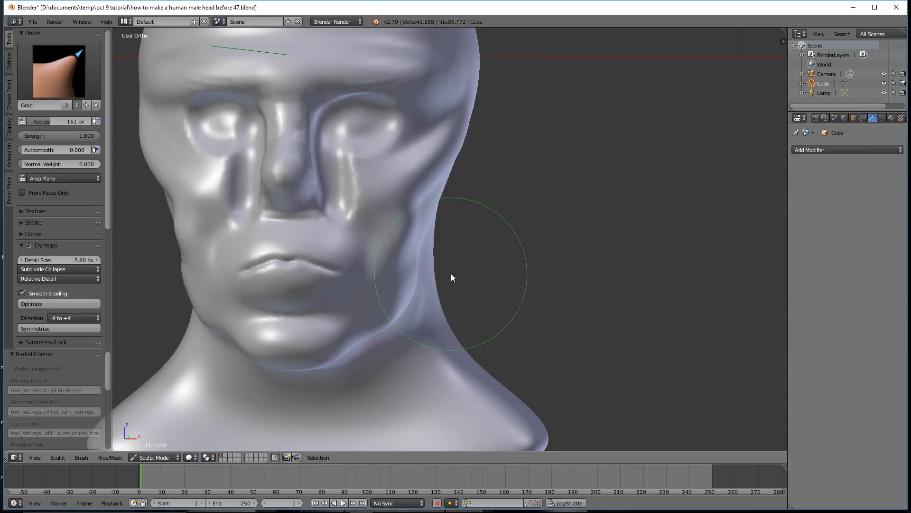
# Step: Reduce the Grab brush radius to 70 px, lasso-mask an ear-shaped area on the side of the head and save numbered copy 48
pyautogui.moveTo(451, 273); pyautogui.dragTo(367, 271, button='middle')
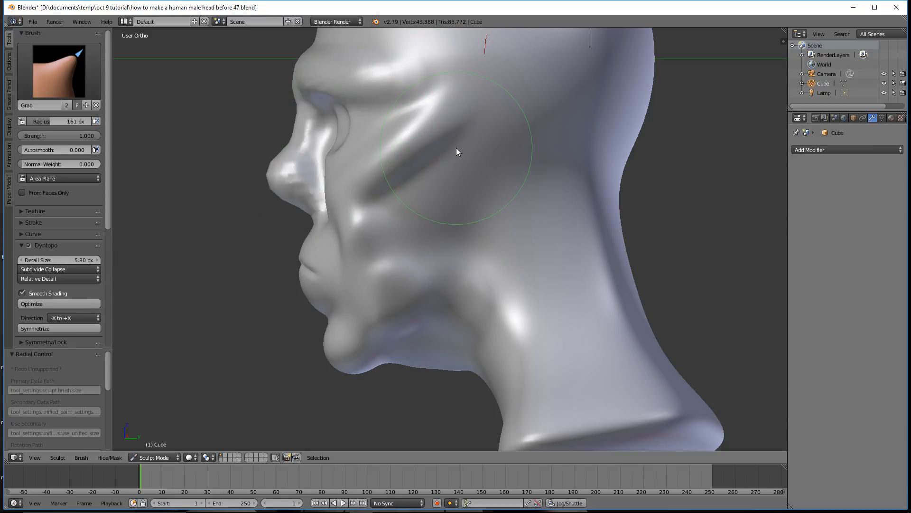
pyautogui.press('f')
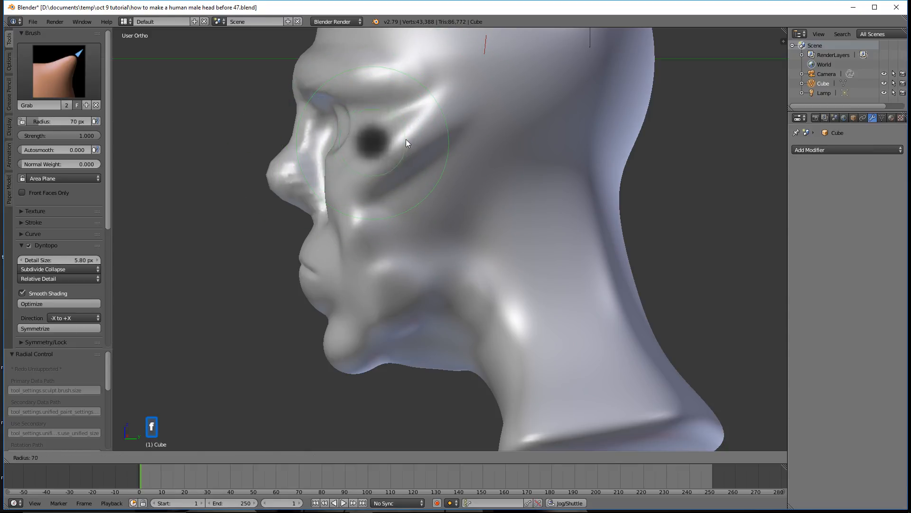
pyautogui.click(414, 144)
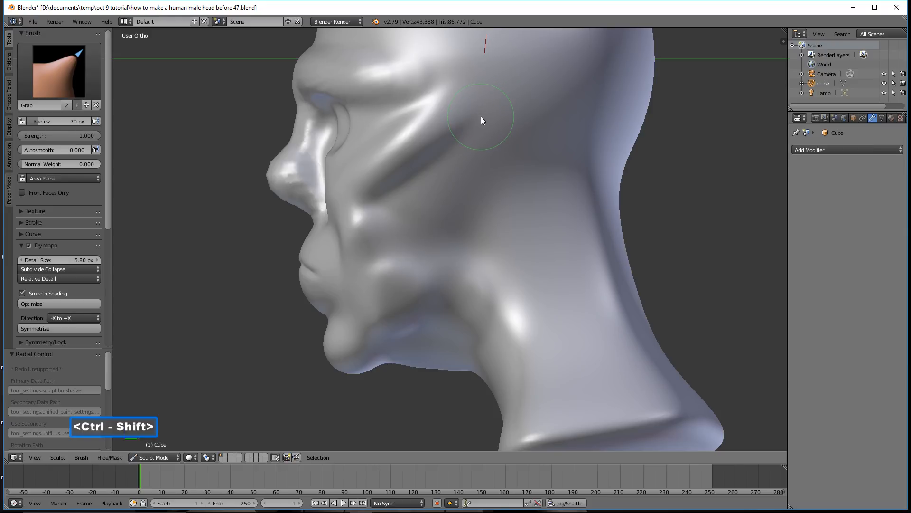
pyautogui.moveTo(480, 116)
pyautogui.mouseDown()
pyautogui.moveTo(486, 217)
pyautogui.moveTo(529, 176)
pyautogui.moveTo(540, 115)
pyautogui.moveTo(514, 99)
pyautogui.moveTo(480, 105)
pyautogui.mouseUp()
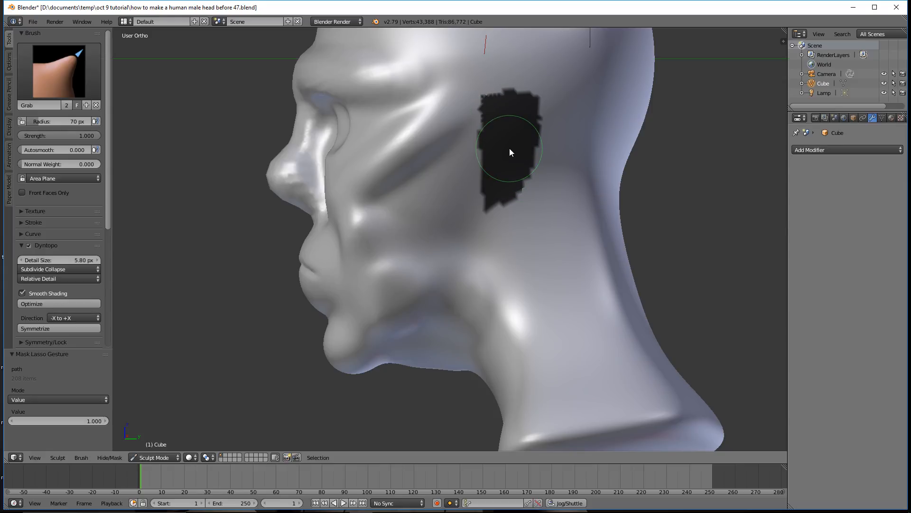
pyautogui.click(66, 79)
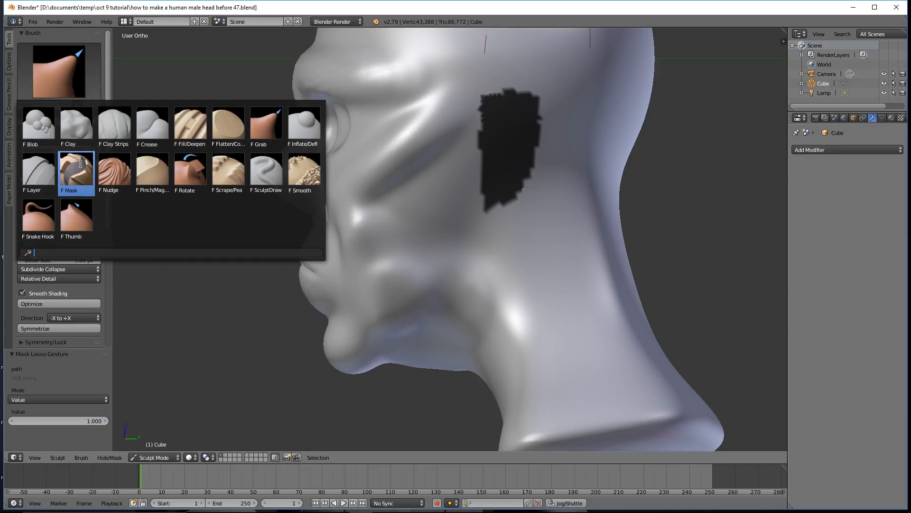
pyautogui.click(246, 308)
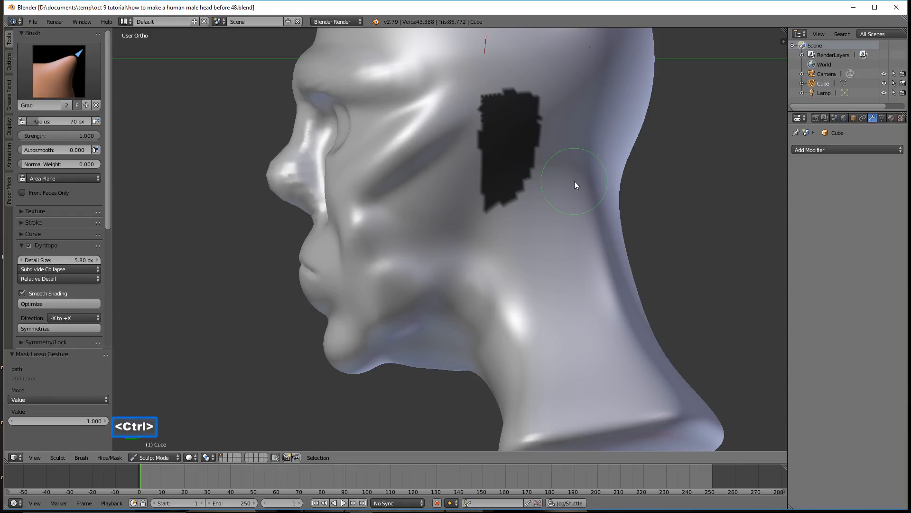
# Step: Invert the mask so only the ear area is editable and build the ear outward with the Blob brush at a 70 px radius
pyautogui.hotkey('ctrl', 'i')
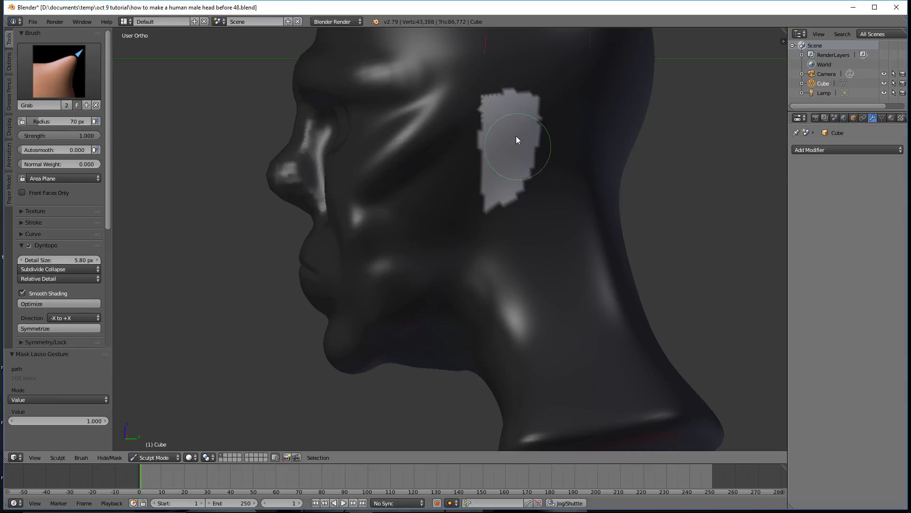
pyautogui.click(71, 84)
pyautogui.click(42, 124)
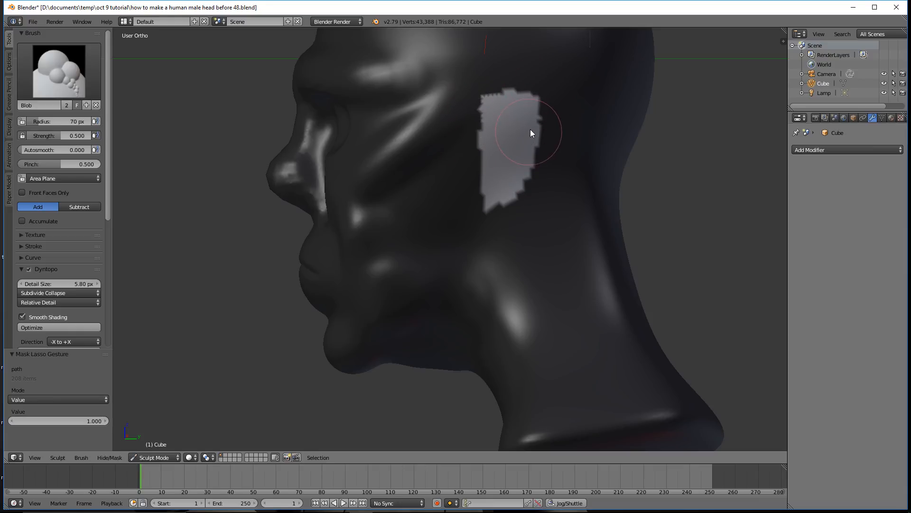
pyautogui.moveTo(536, 110)
pyautogui.mouseDown()
pyautogui.moveTo(528, 174)
pyautogui.moveTo(531, 92)
pyautogui.moveTo(543, 146)
pyautogui.moveTo(659, 155)
pyautogui.mouseUp()
pyautogui.moveTo(659, 155)
pyautogui.mouseDown(button='middle')
pyautogui.moveTo(609, 164)
pyautogui.moveTo(673, 145)
pyautogui.mouseUp(button='middle')
pyautogui.scroll(-5, 555, 167)
pyautogui.moveTo(523, 144)
pyautogui.mouseDown()
pyautogui.moveTo(515, 135)
pyautogui.moveTo(514, 188)
pyautogui.moveTo(514, 87)
pyautogui.moveTo(518, 169)
pyautogui.moveTo(508, 206)
pyautogui.moveTo(548, 103)
pyautogui.moveTo(546, 182)
pyautogui.moveTo(584, 147)
pyautogui.mouseUp()
pyautogui.moveTo(584, 147)
pyautogui.mouseDown(button='middle')
pyautogui.moveTo(571, 158)
pyautogui.moveTo(533, 143)
pyautogui.moveTo(532, 172)
pyautogui.moveTo(529, 164)
pyautogui.moveTo(688, 160)
pyautogui.moveTo(677, 169)
pyautogui.moveTo(553, 163)
pyautogui.moveTo(613, 161)
pyautogui.moveTo(608, 188)
pyautogui.moveTo(448, 193)
pyautogui.mouseUp(button='middle')
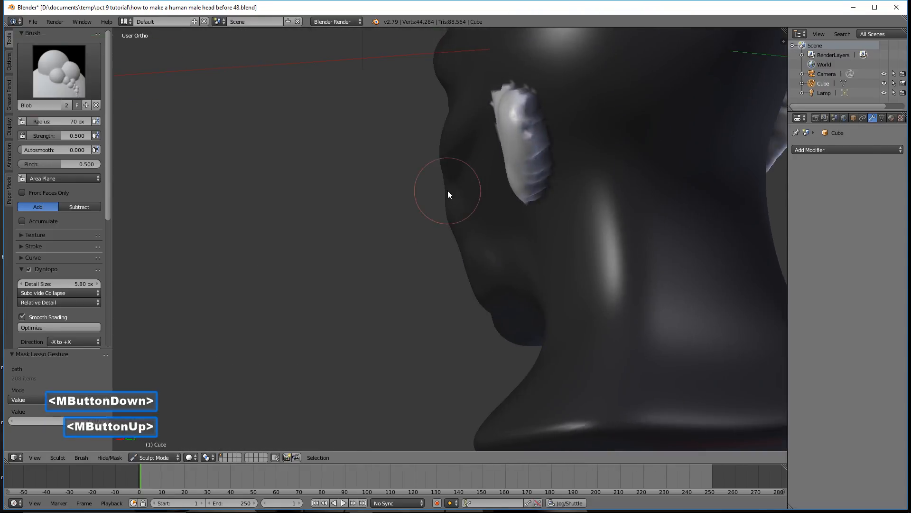
# Step: Pull the ear outward from the head into shape with the Grab brush at a 96 px radius
pyautogui.click(59, 71)
pyautogui.click(267, 126)
pyautogui.moveTo(547, 162); pyautogui.dragTo(528, 164, button='middle')
pyautogui.press('f')
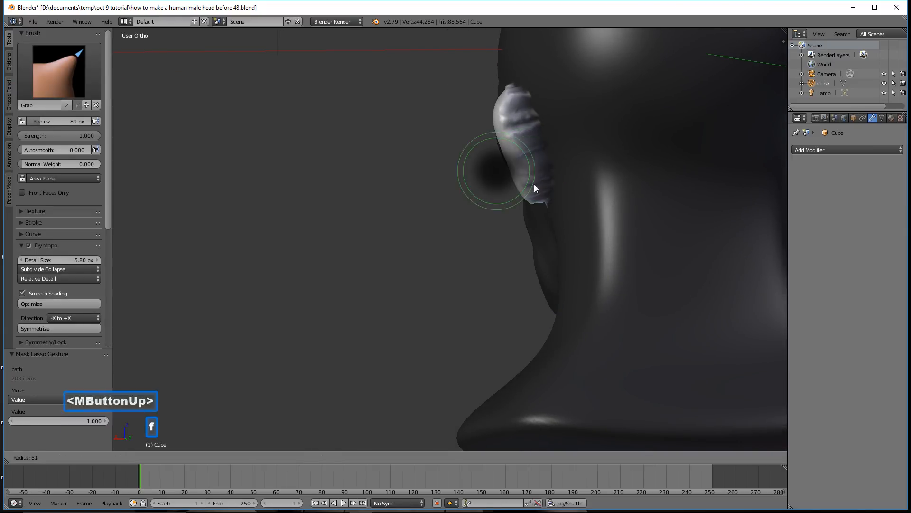
pyautogui.click(537, 190)
pyautogui.moveTo(523, 188); pyautogui.dragTo(505, 158)
pyautogui.moveTo(499, 124); pyautogui.dragTo(492, 126)
pyautogui.moveTo(521, 176); pyautogui.dragTo(565, 175, button='middle')
pyautogui.scroll(-1, 566, 176)
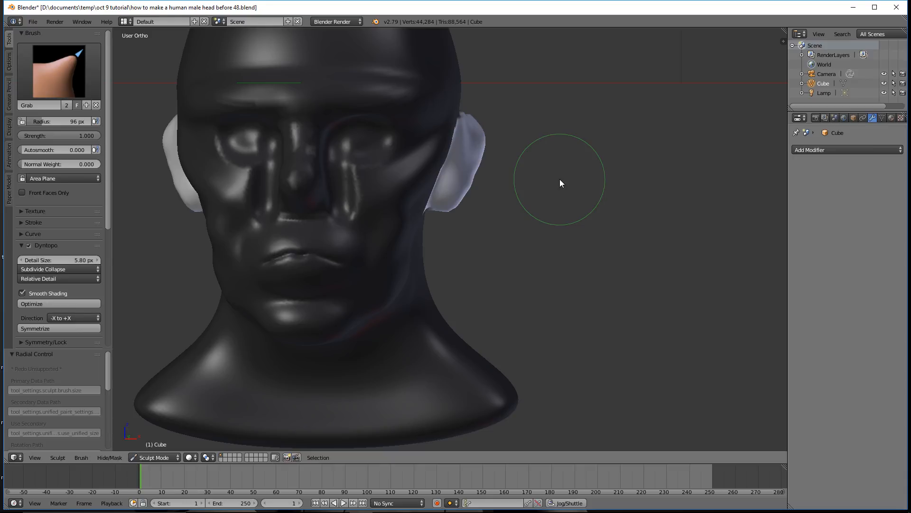
# Step: Clear the mask from the head and save numbered copy 49
pyautogui.press('alt')
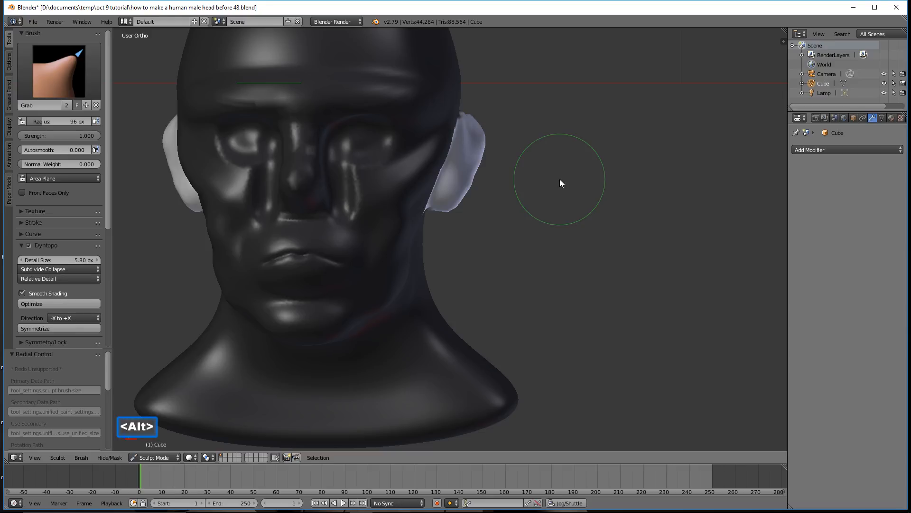
pyautogui.hotkey('alt', 'm')
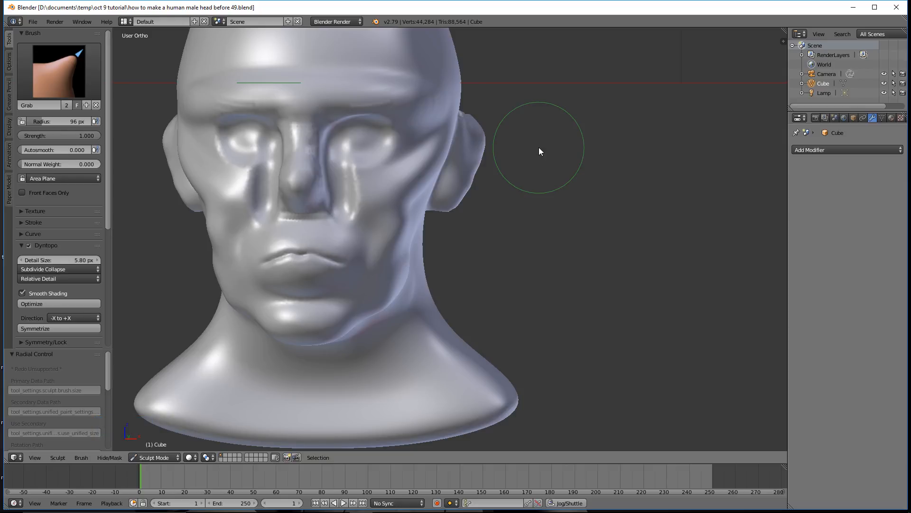
pyautogui.scroll(-2, 539, 147)
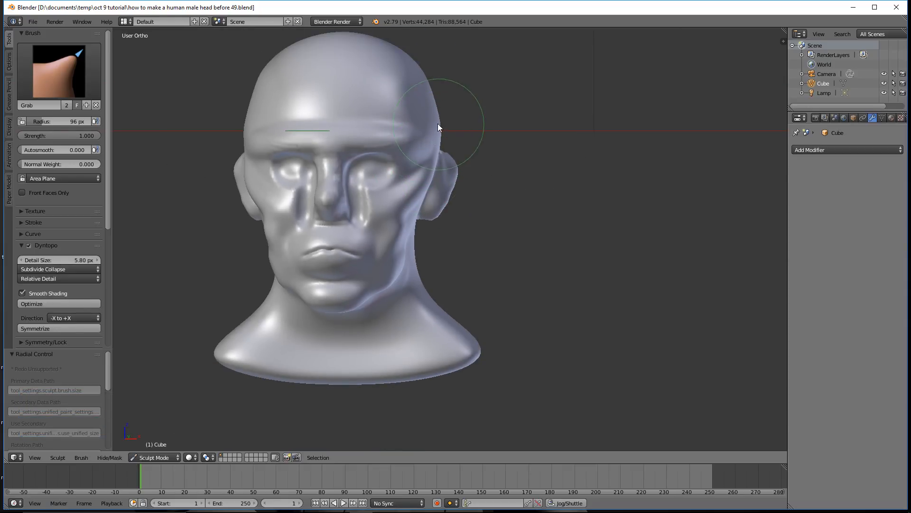
pyautogui.moveTo(425, 157); pyautogui.dragTo(435, 157, button='middle')
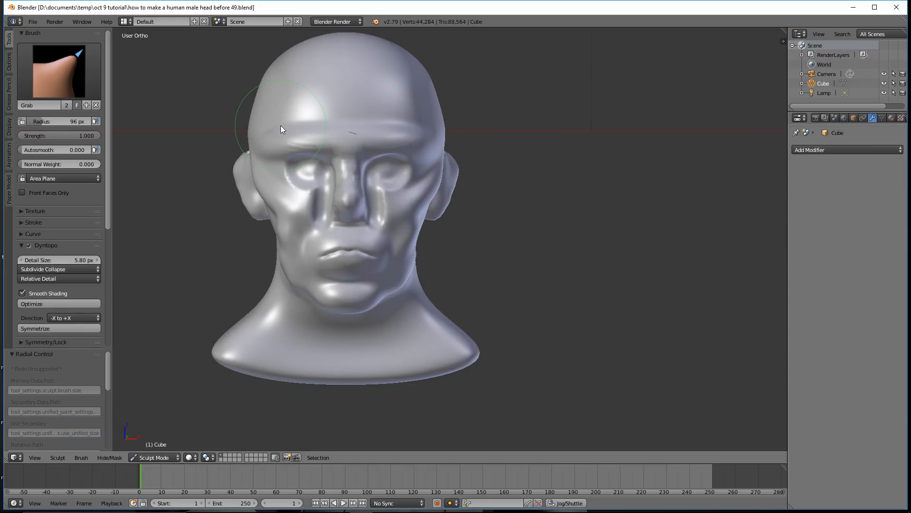
# Step: Box-mask the face from the forehead down to the chin in the front view
pyautogui.press('b')
pyautogui.moveTo(269, 115); pyautogui.dragTo(431, 298)
pyautogui.moveTo(449, 282)
pyautogui.mouseDown(button='middle')
pyautogui.moveTo(463, 280)
pyautogui.moveTo(435, 282)
pyautogui.mouseUp(button='middle')
pyautogui.moveTo(481, 154); pyautogui.dragTo(485, 152, button='middle')
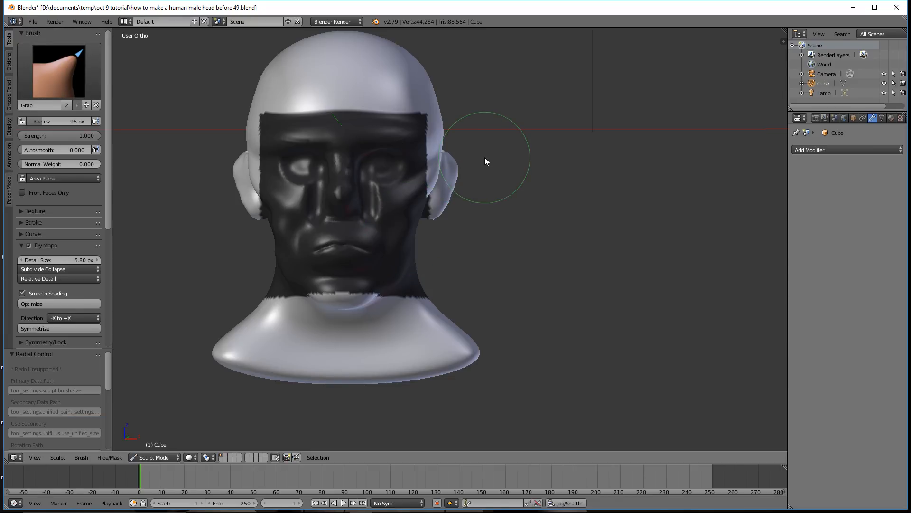
# Step: Push the unmasked sides of the skull and the ears inward with the Grab brush at a 186 px radius
pyautogui.press('f')
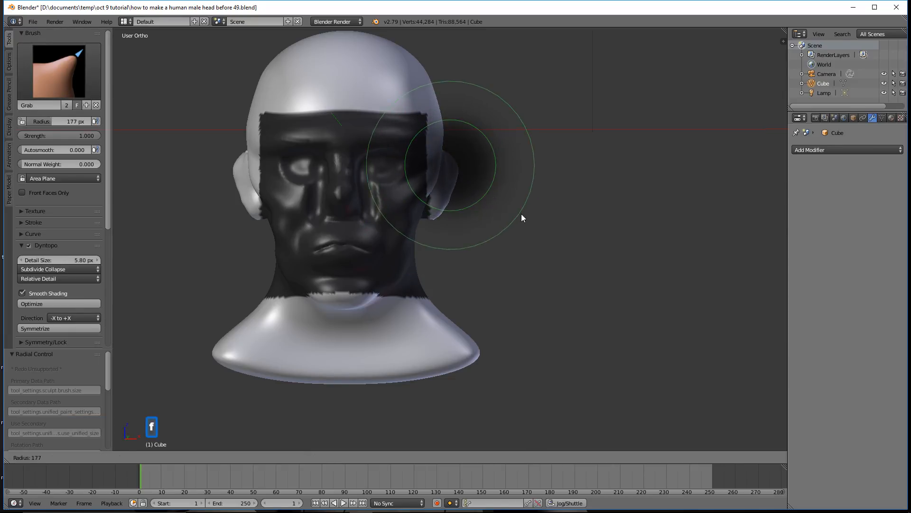
pyautogui.click(522, 215)
pyautogui.moveTo(505, 194); pyautogui.dragTo(493, 192, button='middle')
pyautogui.moveTo(422, 176); pyautogui.dragTo(417, 172)
pyautogui.moveTo(417, 172); pyautogui.dragTo(449, 172, button='middle')
pyautogui.moveTo(431, 124); pyautogui.dragTo(418, 119)
pyautogui.moveTo(505, 175)
pyautogui.mouseDown(button='middle')
pyautogui.moveTo(388, 170)
pyautogui.moveTo(491, 176)
pyautogui.mouseUp(button='middle')
pyautogui.moveTo(417, 166); pyautogui.dragTo(392, 148, button='middle')
pyautogui.moveTo(425, 128)
pyautogui.mouseDown(button='middle')
pyautogui.moveTo(335, 128)
pyautogui.moveTo(423, 124)
pyautogui.mouseUp(button='middle')
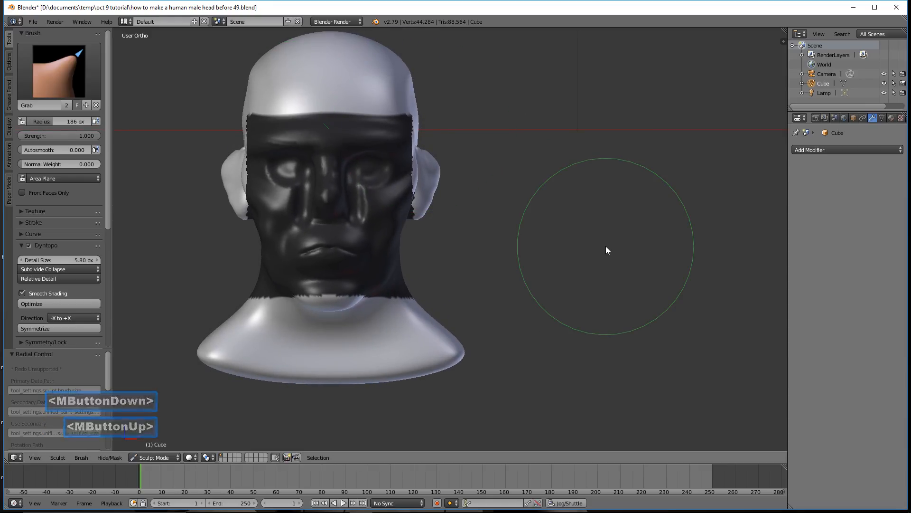
# Step: Clear the mask and smooth the ridges along its former edge at the temple and in front of the ear at a 73 px radius
pyautogui.press('alt')
pyautogui.hotkey('alt', 'm')
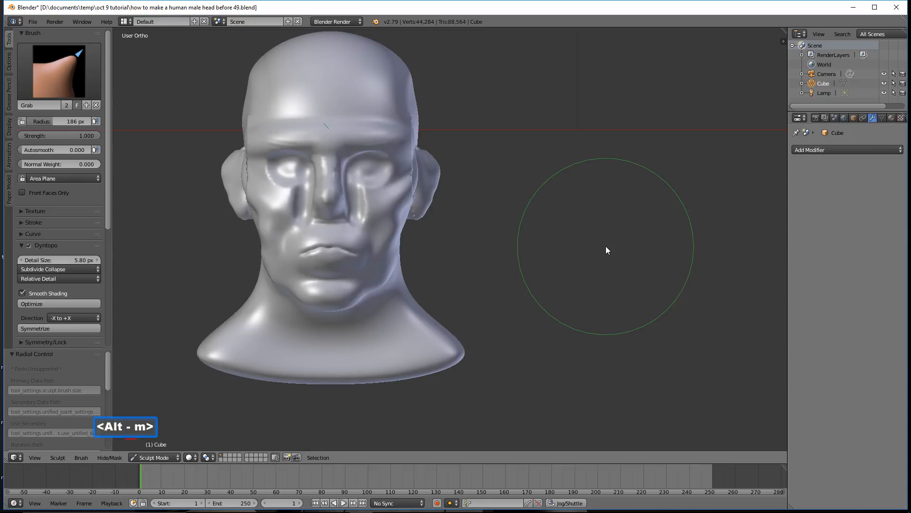
pyautogui.moveTo(606, 246); pyautogui.dragTo(522, 238, button='middle')
pyautogui.scroll(2, 520, 239)
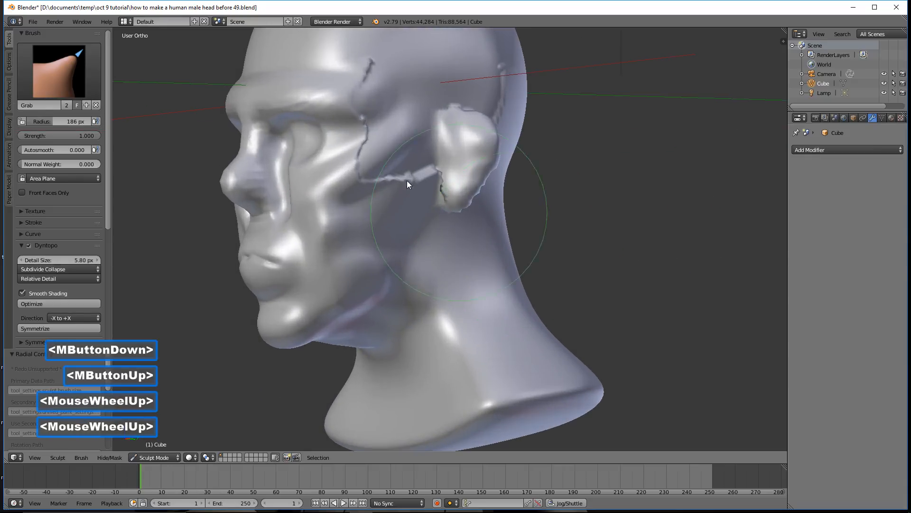
pyautogui.press('f')
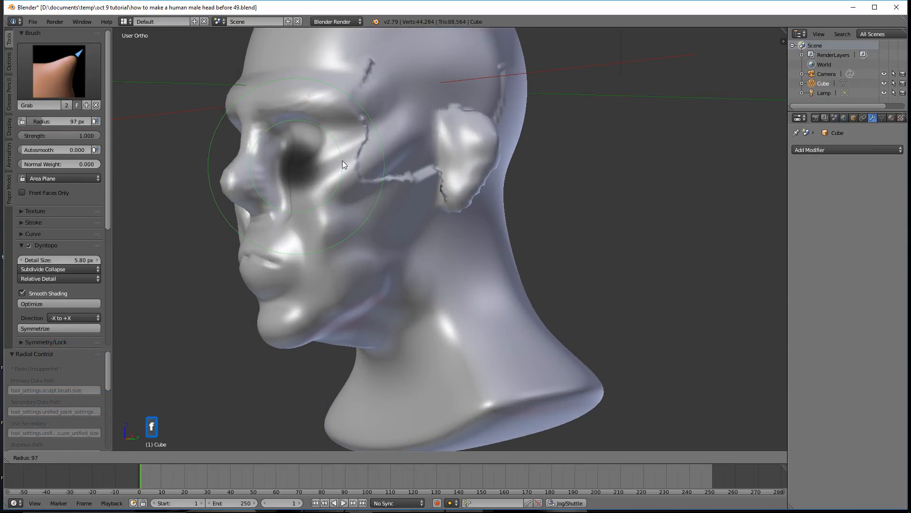
pyautogui.click(343, 160)
pyautogui.moveTo(369, 76)
pyautogui.keyDown('shift'); pyautogui.mouseDown()
pyautogui.moveTo(368, 172)
pyautogui.moveTo(406, 182)
pyautogui.moveTo(438, 175)
pyautogui.moveTo(442, 190)
pyautogui.mouseUp(); pyautogui.keyUp('shift')
pyautogui.keyDown('shift'); pyautogui.click(367, 145); pyautogui.keyUp('shift')
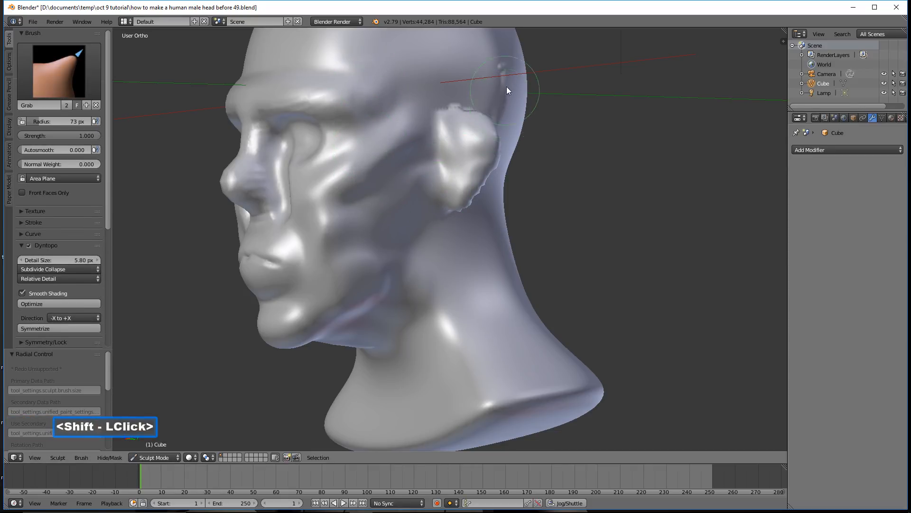
# Step: Smooth the ridged back of the ear and save numbered copy 50
pyautogui.moveTo(524, 119)
pyautogui.mouseDown(button='middle')
pyautogui.moveTo(564, 181)
pyautogui.moveTo(516, 138)
pyautogui.mouseUp(button='middle')
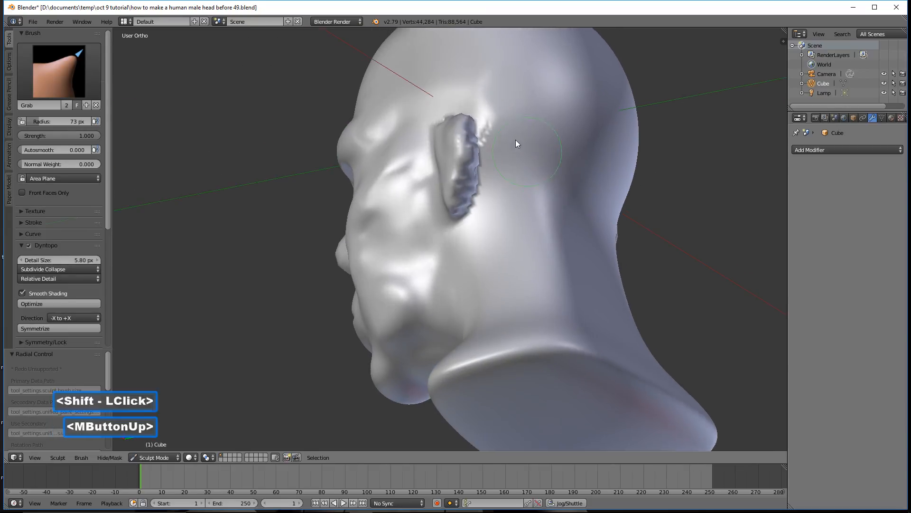
pyautogui.moveTo(506, 184); pyautogui.dragTo(468, 203, button='middle')
pyautogui.scroll(2, 470, 204)
pyautogui.scroll(1, 519, 178)
pyautogui.keyDown('shift'); pyautogui.moveTo(546, 174); pyautogui.dragTo(437, 260, button='middle'); pyautogui.keyUp('shift')
pyautogui.scroll(2, 440, 257)
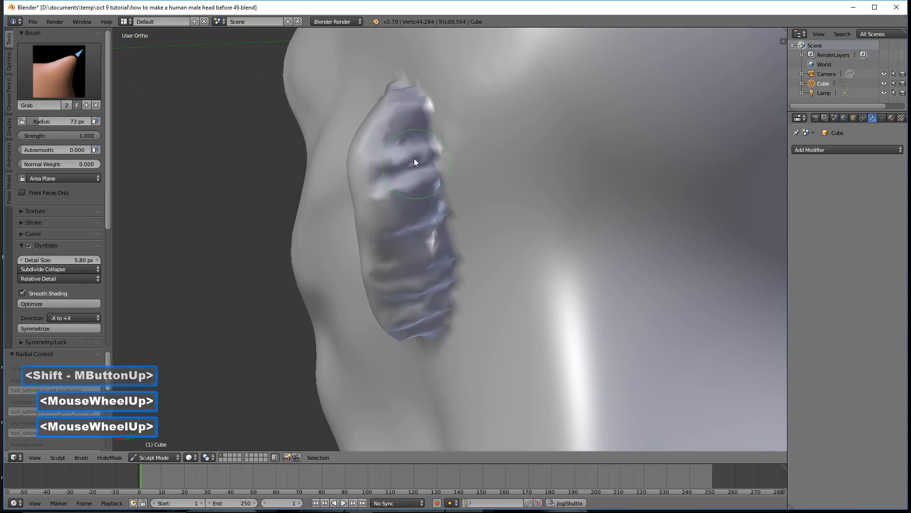
pyautogui.press('s')
pyautogui.moveTo(431, 248); pyautogui.dragTo(433, 310)
pyautogui.moveTo(408, 189)
pyautogui.mouseDown()
pyautogui.moveTo(401, 210)
pyautogui.moveTo(409, 269)
pyautogui.moveTo(432, 325)
pyautogui.moveTo(442, 196)
pyautogui.mouseUp()
pyautogui.moveTo(441, 164)
pyautogui.mouseDown()
pyautogui.moveTo(423, 119)
pyautogui.moveTo(403, 200)
pyautogui.mouseUp()
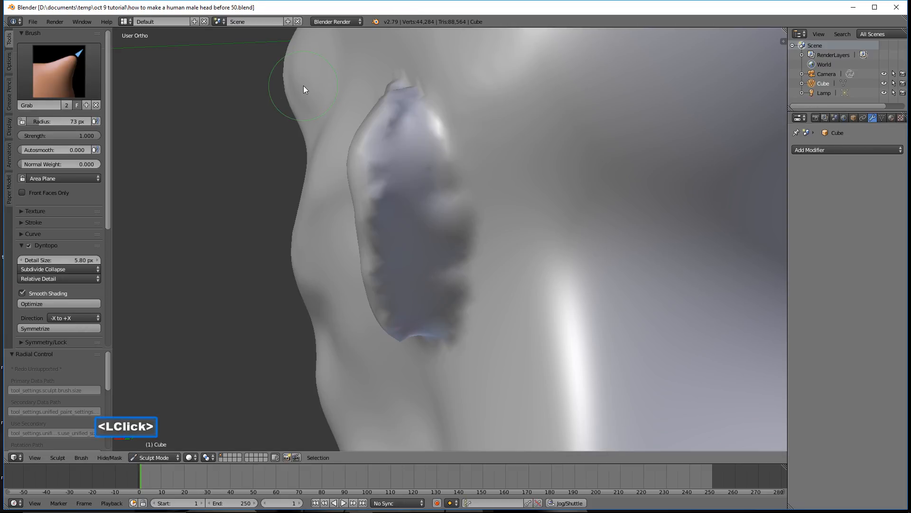
# Step: Carve a groove behind the ear where it meets the head with the Crease brush at a 73 px radius
pyautogui.click(77, 78)
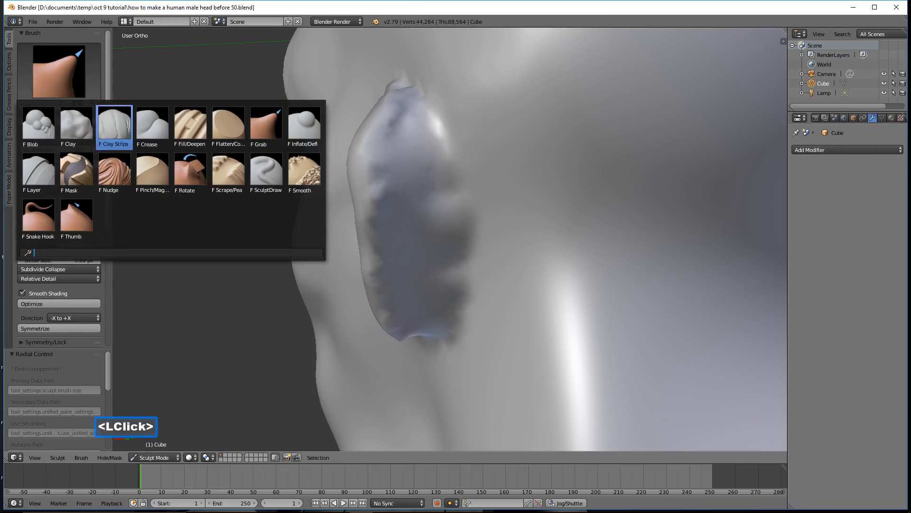
pyautogui.click(152, 125)
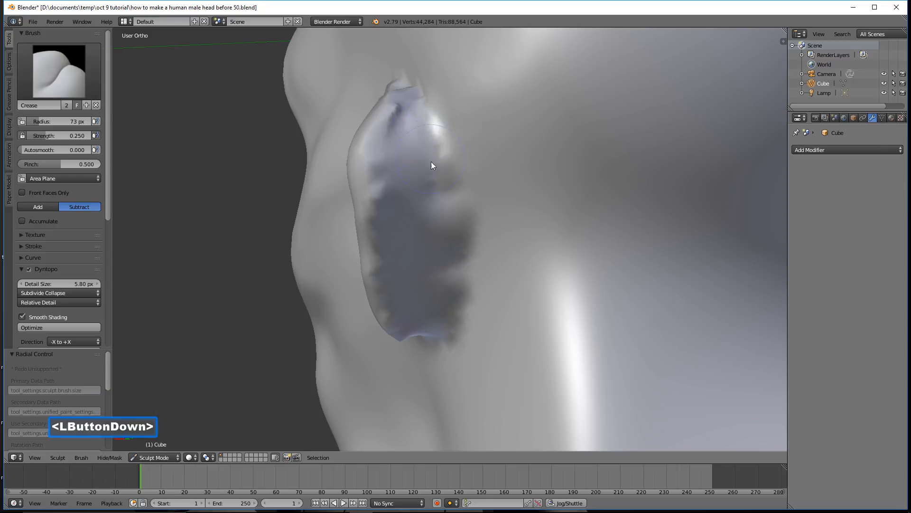
pyautogui.moveTo(446, 297); pyautogui.dragTo(436, 189)
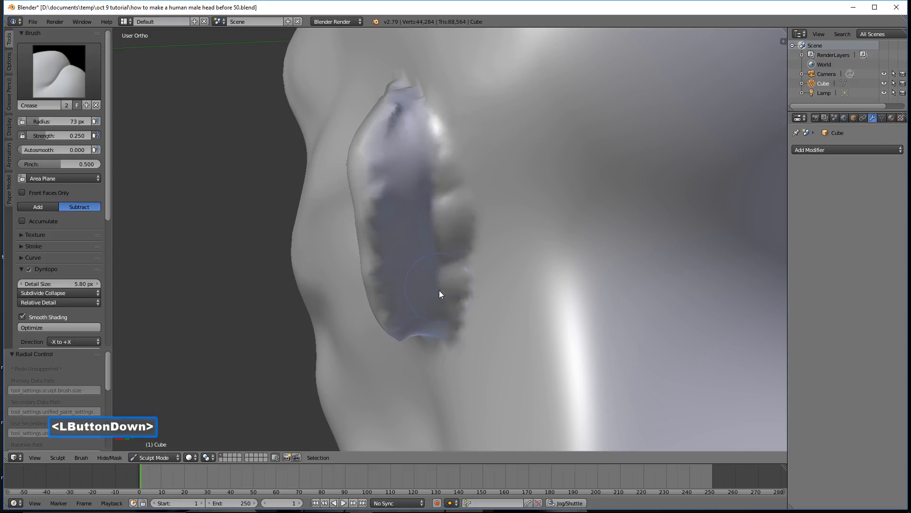
pyautogui.moveTo(447, 300); pyautogui.dragTo(444, 151)
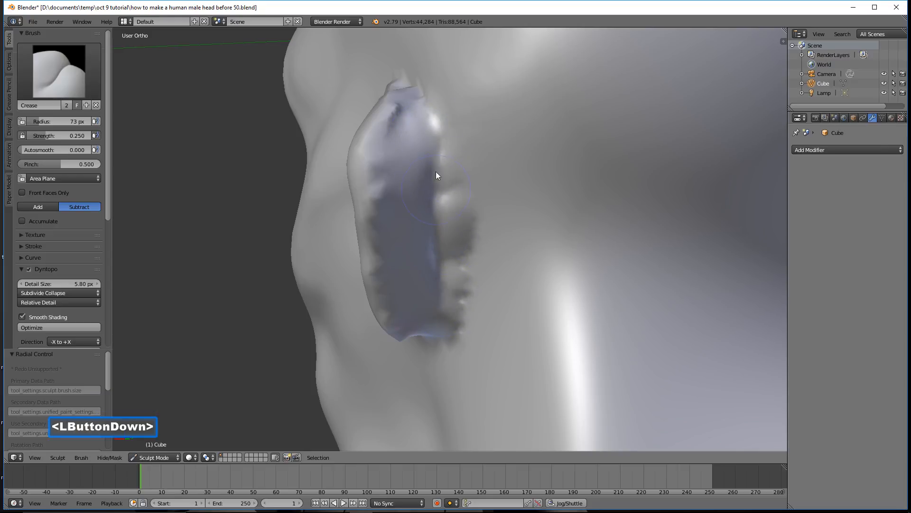
pyautogui.moveTo(438, 326)
pyautogui.mouseDown()
pyautogui.moveTo(441, 130)
pyautogui.moveTo(435, 158)
pyautogui.moveTo(455, 193)
pyautogui.moveTo(466, 247)
pyautogui.moveTo(459, 320)
pyautogui.moveTo(441, 136)
pyautogui.moveTo(423, 106)
pyautogui.moveTo(424, 114)
pyautogui.mouseUp()
pyautogui.moveTo(423, 307)
pyautogui.mouseDown(button='middle')
pyautogui.moveTo(529, 299)
pyautogui.moveTo(537, 277)
pyautogui.mouseUp(button='middle')
pyautogui.scroll(-3, 489, 287)
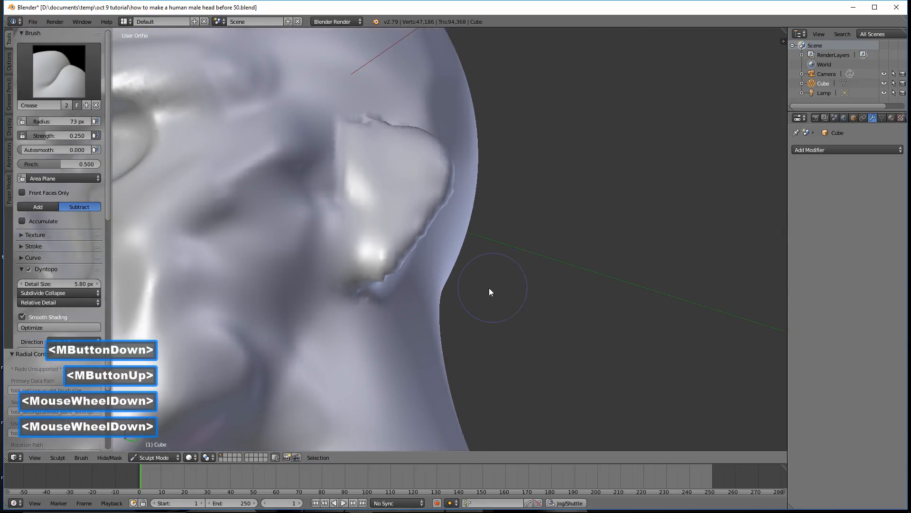
# Step: Smooth the ear's rim, front face and upper edge, and save numbered copy 51
pyautogui.moveTo(437, 280); pyautogui.dragTo(390, 283, button='middle')
pyautogui.scroll(2, 403, 294)
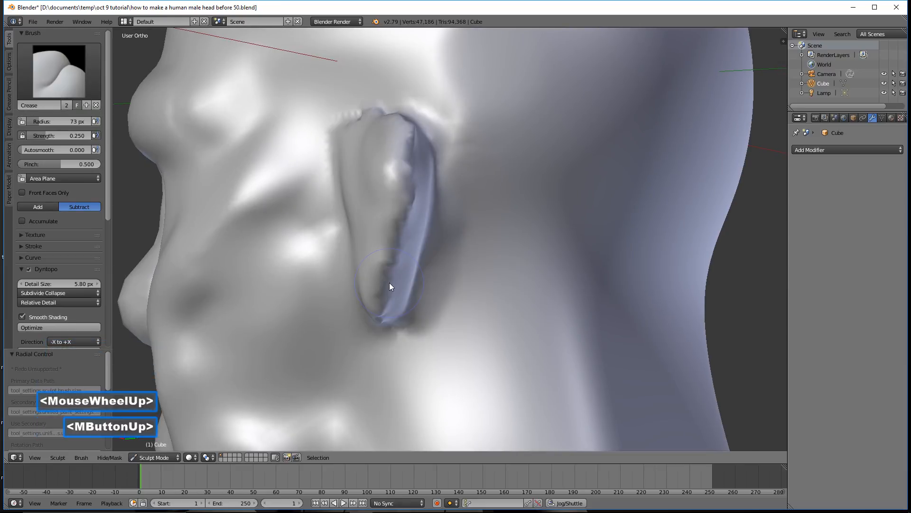
pyautogui.keyDown('shift'); pyautogui.moveTo(417, 139); pyautogui.dragTo(392, 315); pyautogui.keyUp('shift')
pyautogui.keyDown('shift'); pyautogui.click(409, 125); pyautogui.keyUp('shift')
pyautogui.keyDown('shift'); pyautogui.moveTo(409, 124); pyautogui.dragTo(375, 211); pyautogui.keyUp('shift')
pyautogui.moveTo(403, 245); pyautogui.dragTo(492, 268, button='middle')
pyautogui.moveTo(354, 115)
pyautogui.keyDown('shift'); pyautogui.mouseDown()
pyautogui.moveTo(322, 133)
pyautogui.moveTo(390, 96)
pyautogui.moveTo(396, 124)
pyautogui.mouseUp(); pyautogui.keyUp('shift')
pyautogui.moveTo(415, 242)
pyautogui.mouseDown(button='middle')
pyautogui.moveTo(423, 235)
pyautogui.moveTo(456, 252)
pyautogui.mouseUp(button='middle')
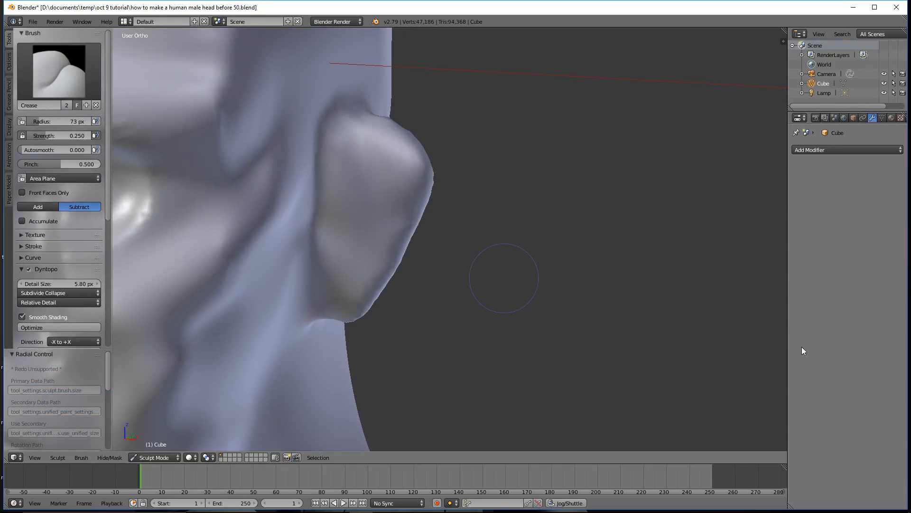
pyautogui.click(654, 13)
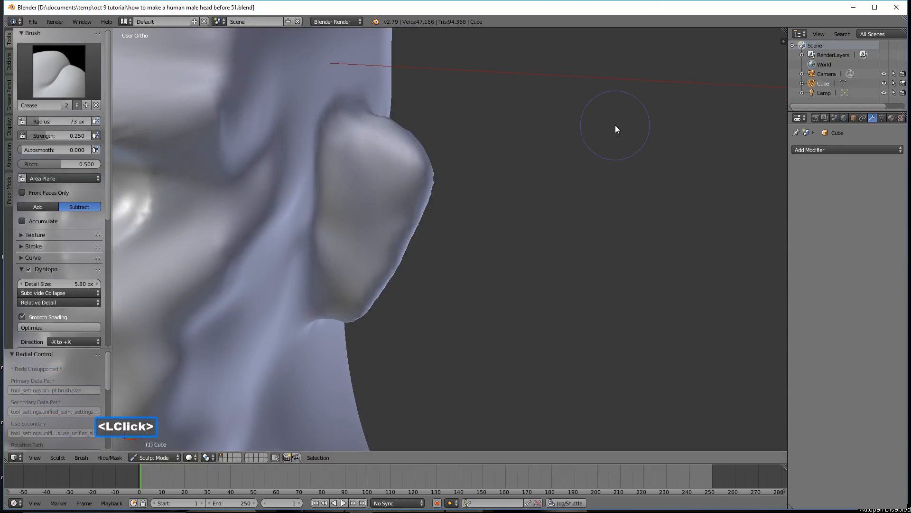
# Step: Hollow out the inner ear inside the rim with inverted Blob brush strokes at a 73 px radius
pyautogui.click(81, 85)
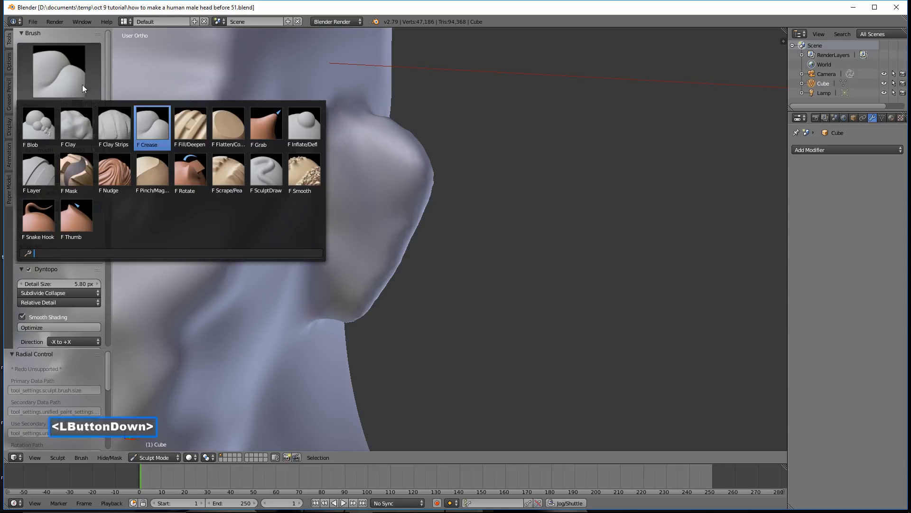
pyautogui.click(38, 127)
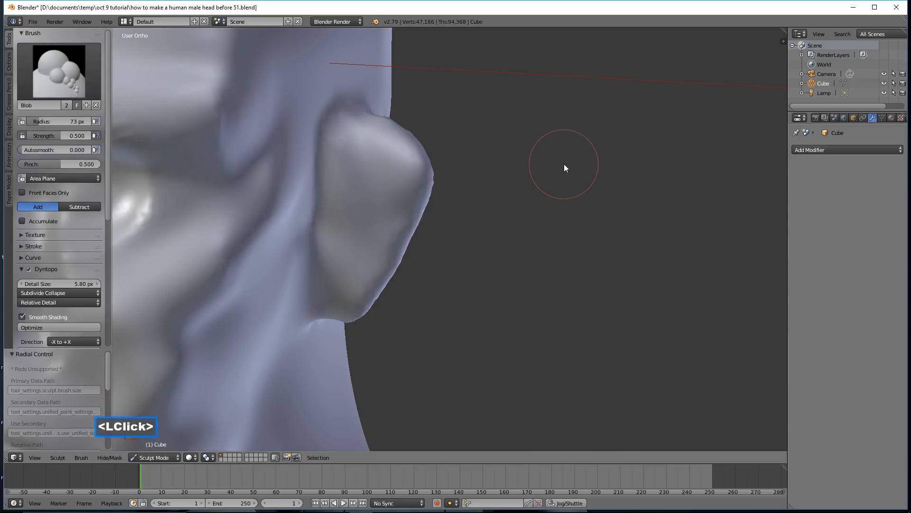
pyautogui.keyDown('ctrl'); pyautogui.moveTo(357, 186); pyautogui.dragTo(361, 189); pyautogui.keyUp('ctrl')
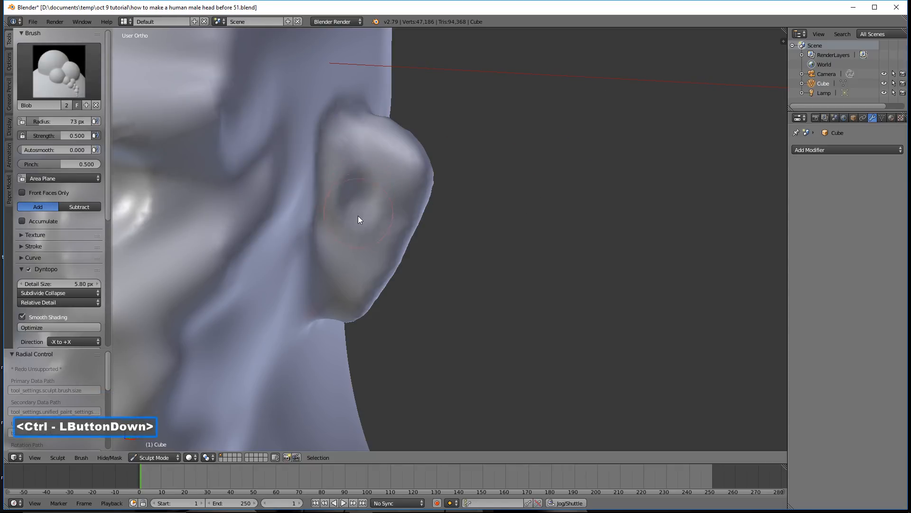
pyautogui.keyDown('ctrl'); pyautogui.moveTo(347, 258); pyautogui.dragTo(366, 244); pyautogui.keyUp('ctrl')
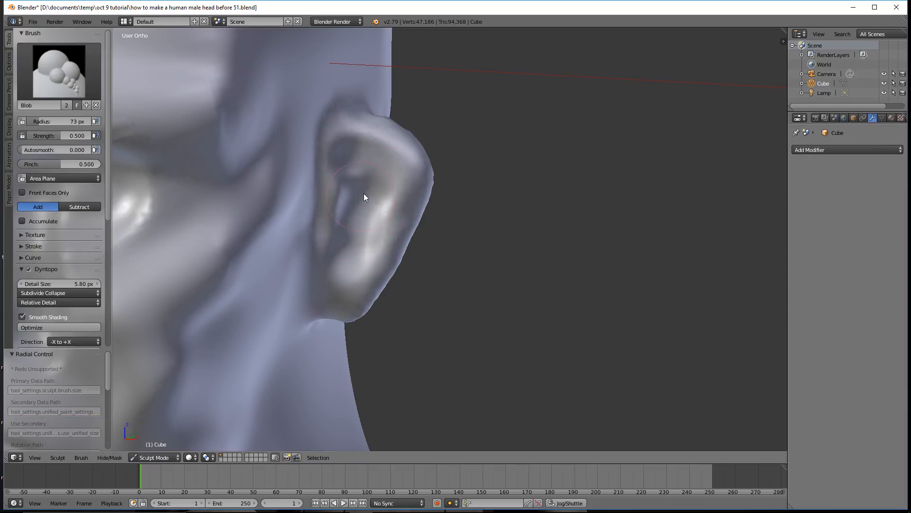
pyautogui.moveTo(349, 268); pyautogui.dragTo(375, 208)
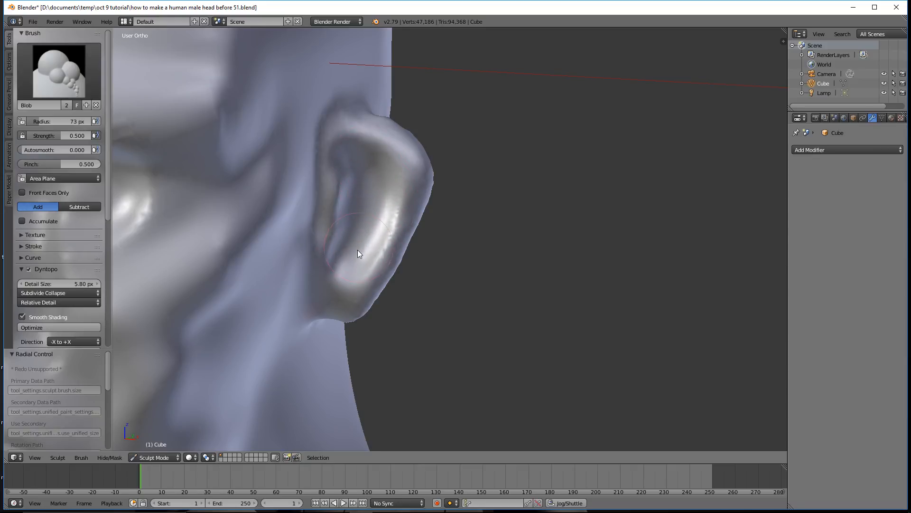
pyautogui.keyDown('ctrl'); pyautogui.moveTo(357, 249); pyautogui.dragTo(355, 258); pyautogui.keyUp('ctrl')
# Step: Reduce the Blob brush radius to 49 px over the inner ear
pyautogui.press('f')
pyautogui.click(354, 198)
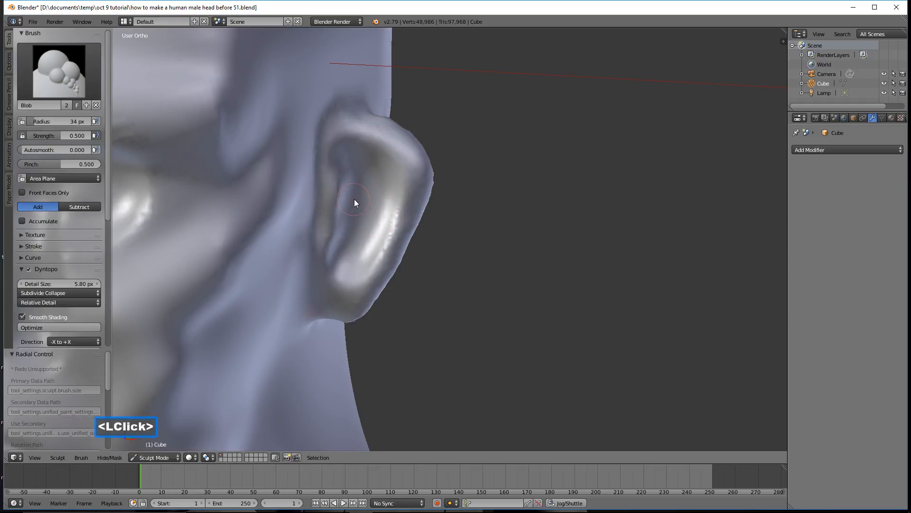
pyautogui.press('f')
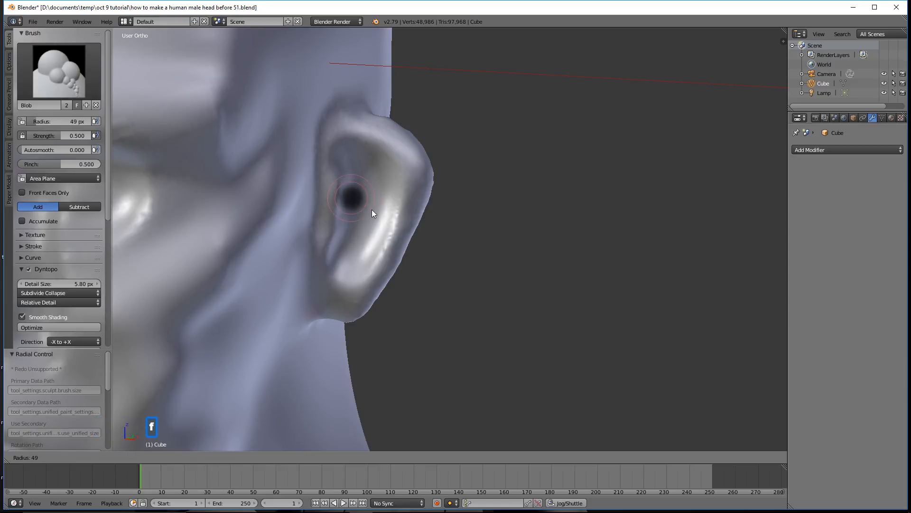
pyautogui.click(370, 207)
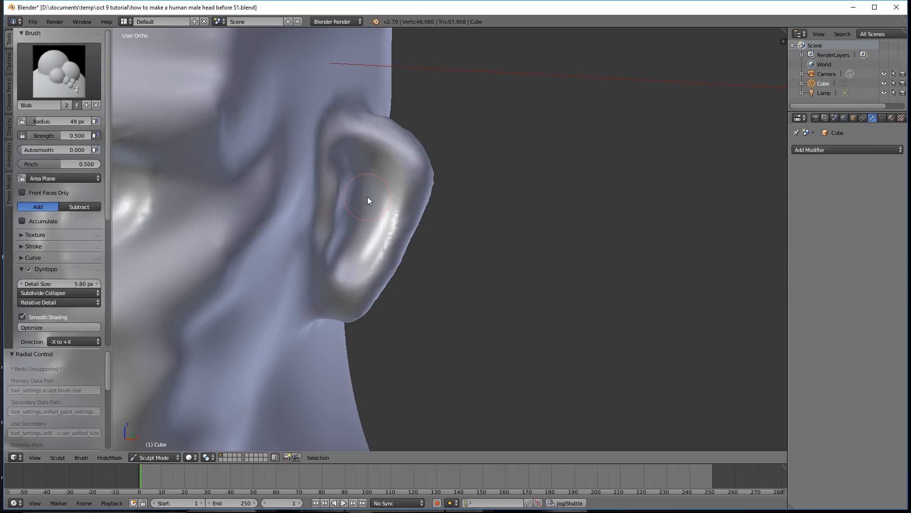
# Step: Build up the folds inside the ear with Blob brush strokes at a 49 px radius, and save numbered copy 52
pyautogui.moveTo(367, 194); pyautogui.dragTo(366, 190)
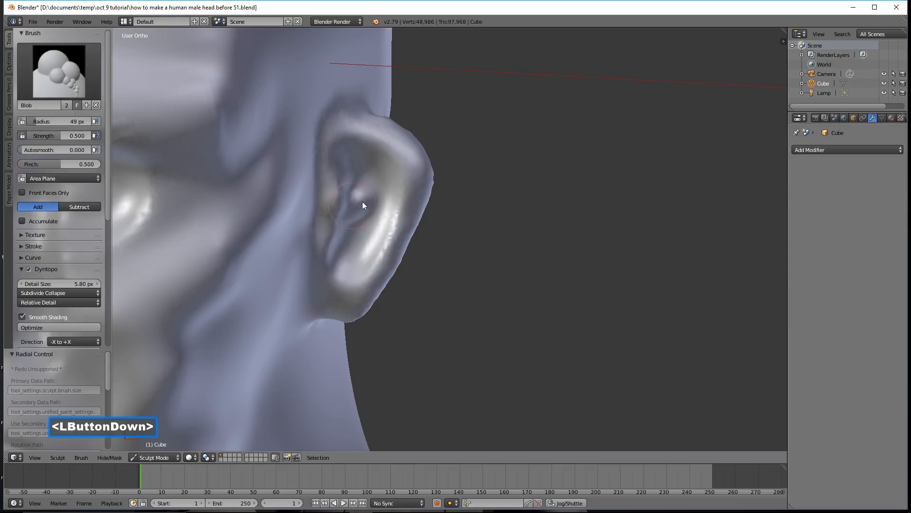
pyautogui.moveTo(338, 207); pyautogui.dragTo(354, 201)
pyautogui.moveTo(353, 202)
pyautogui.mouseDown()
pyautogui.moveTo(329, 195)
pyautogui.moveTo(328, 161)
pyautogui.moveTo(345, 136)
pyautogui.mouseUp()
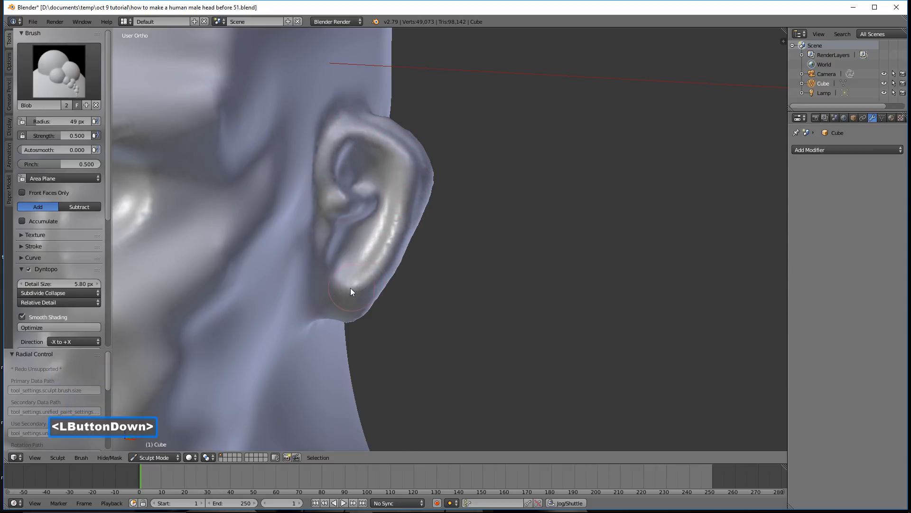
pyautogui.moveTo(350, 288); pyautogui.dragTo(350, 288)
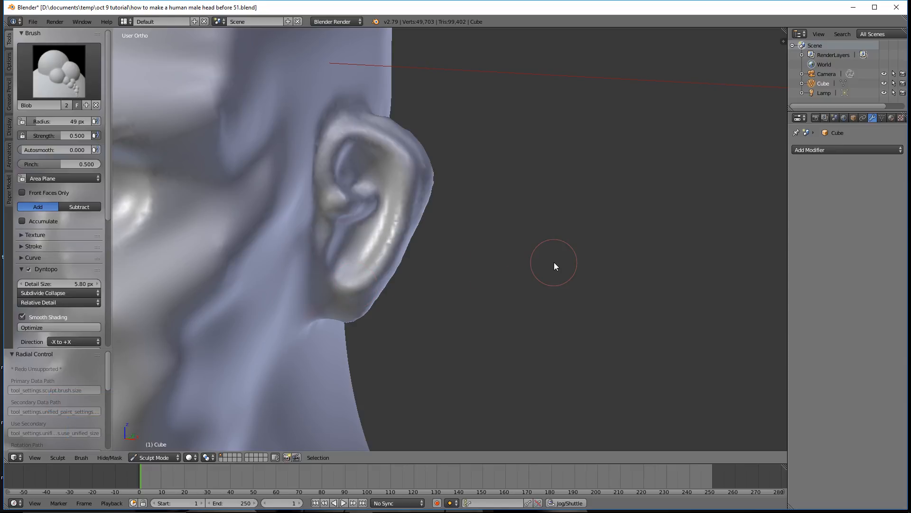
pyautogui.scroll(-2, 554, 262)
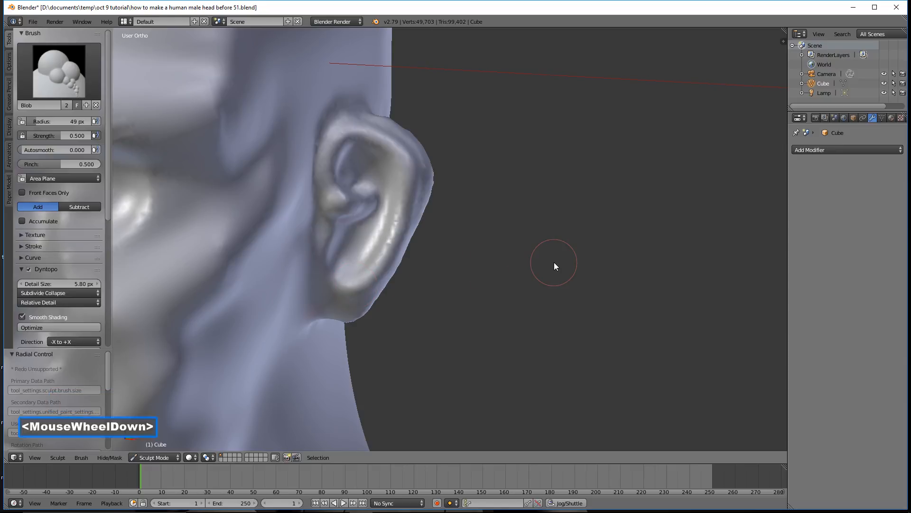
pyautogui.moveTo(551, 261)
pyautogui.mouseDown(button='middle')
pyautogui.moveTo(458, 269)
pyautogui.moveTo(407, 258)
pyautogui.moveTo(539, 247)
pyautogui.moveTo(480, 266)
pyautogui.moveTo(520, 267)
pyautogui.mouseUp(button='middle')
pyautogui.scroll(-4, 539, 248)
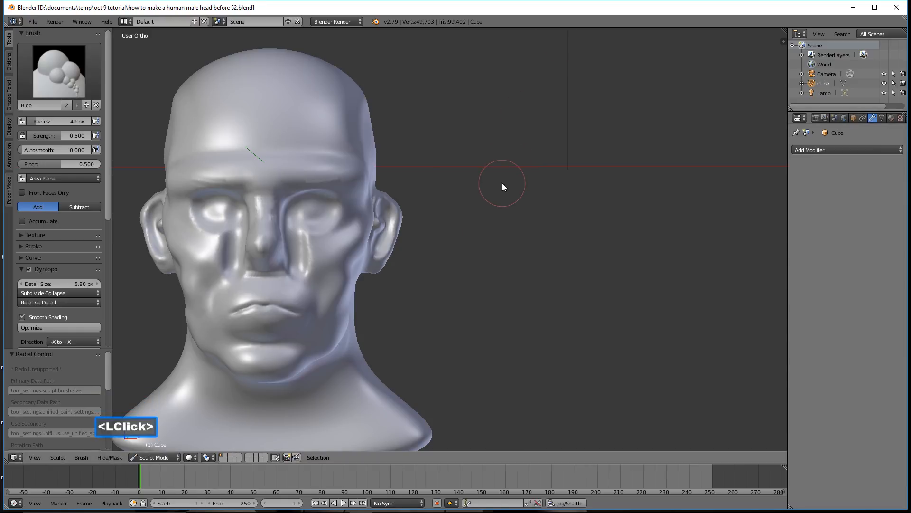
# Step: Smooth the ridge on the cheek beside the nose with the brush radius at 109 px
pyautogui.scroll(2, 445, 252)
pyautogui.keyDown('shift'); pyautogui.moveTo(401, 244); pyautogui.dragTo(581, 196, button='middle'); pyautogui.keyUp('shift')
pyautogui.keyDown('ctrl'); pyautogui.moveTo(597, 258); pyautogui.dragTo(601, 195, button='middle'); pyautogui.keyUp('ctrl')
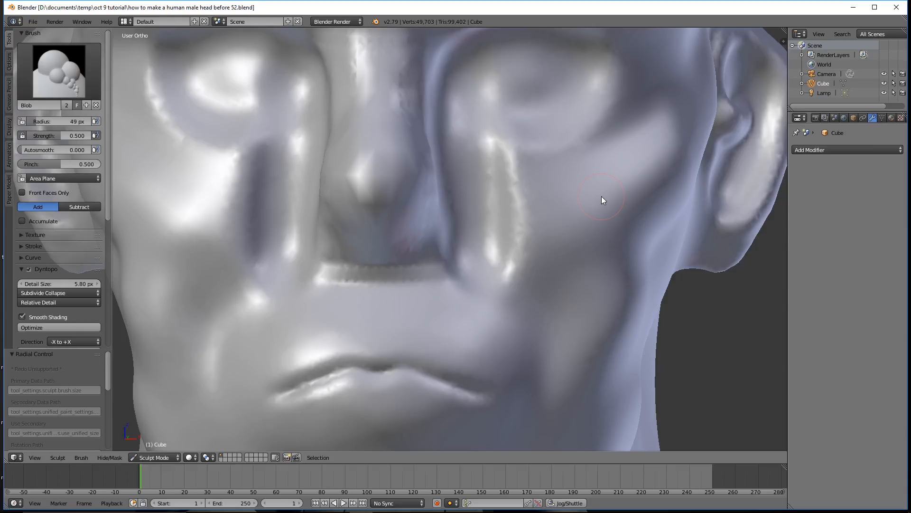
pyautogui.press('f')
pyautogui.click(619, 228)
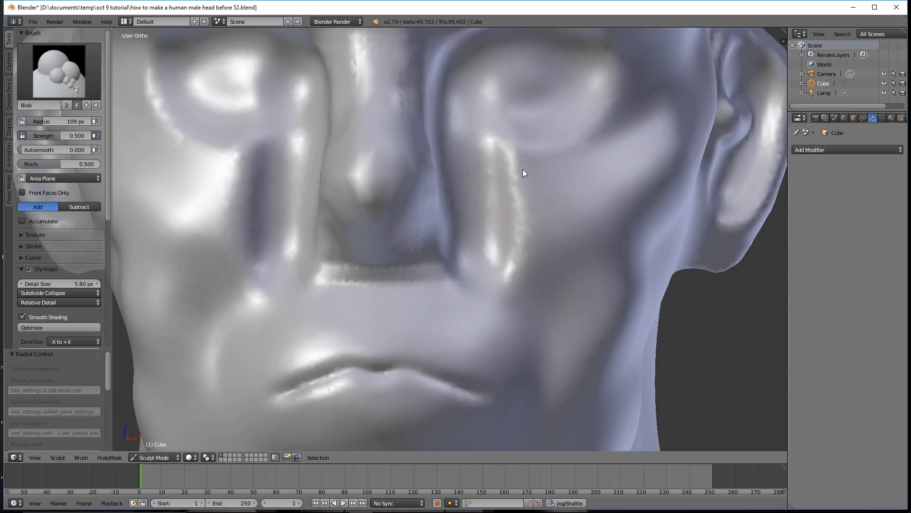
pyautogui.moveTo(512, 150)
pyautogui.keyDown('shift'); pyautogui.mouseDown()
pyautogui.moveTo(514, 265)
pyautogui.moveTo(507, 153)
pyautogui.moveTo(500, 264)
pyautogui.moveTo(514, 169)
pyautogui.moveTo(524, 257)
pyautogui.mouseUp(); pyautogui.keyUp('shift')
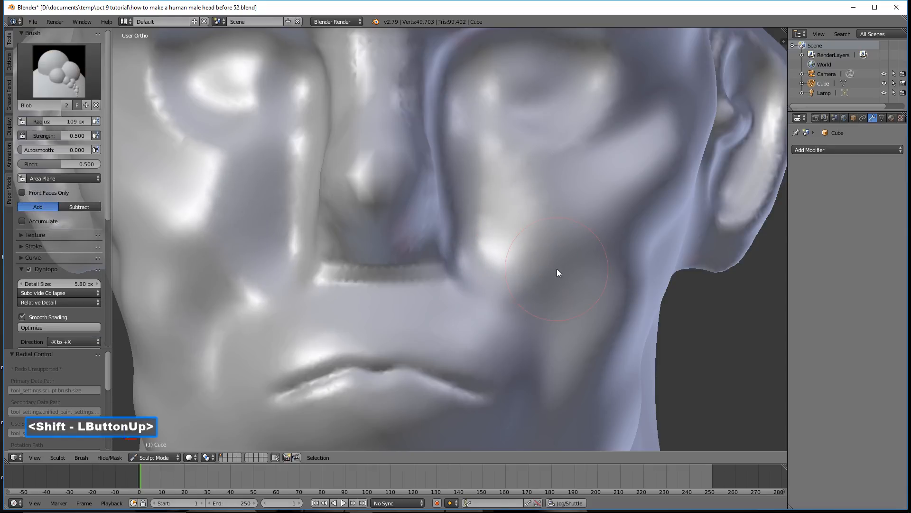
# Step: Lasso-mask the area above the upper lip and along both sides of the nose, invert the mask, and save numbered copies 53 and 54
pyautogui.scroll(-2, 563, 271)
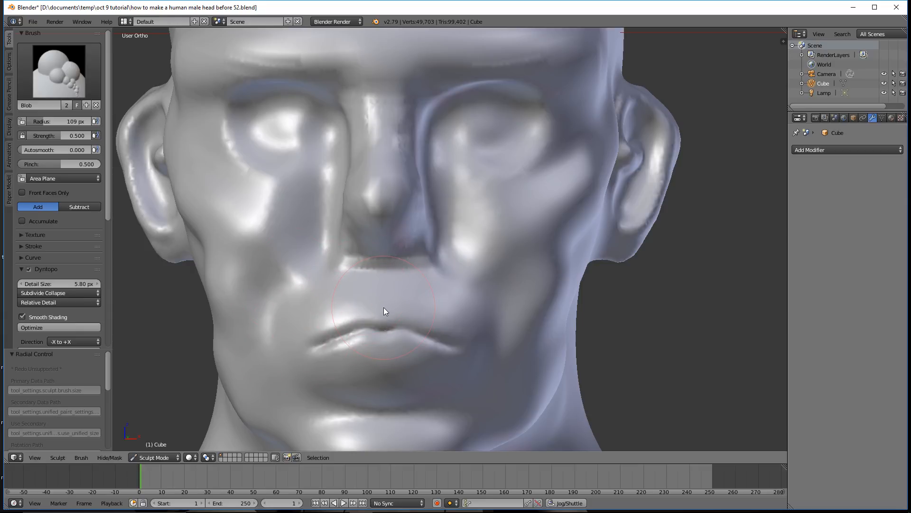
pyautogui.press('ctrl')
pyautogui.hotkey('ctrl', 'shift')
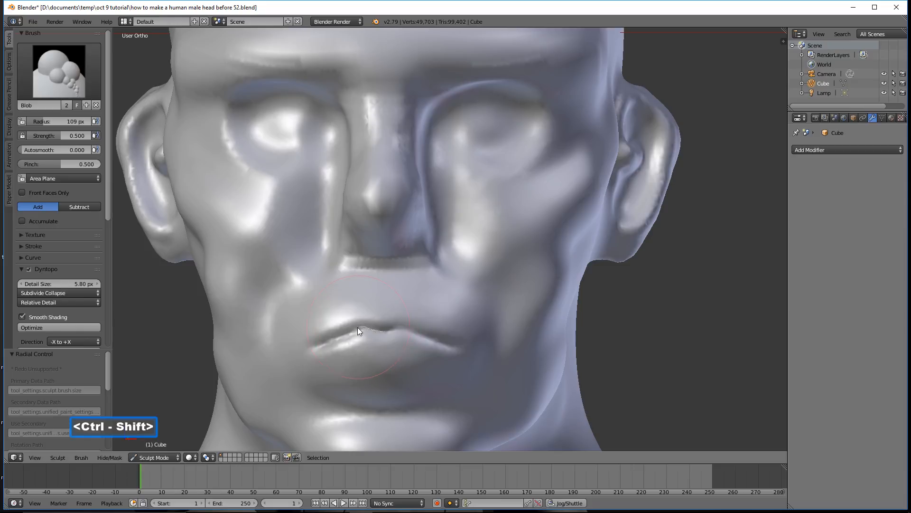
pyautogui.moveTo(297, 357)
pyautogui.keyDown('ctrl'); pyautogui.keyDown('shift'); pyautogui.mouseDown()
pyautogui.moveTo(266, 348)
pyautogui.moveTo(266, 301)
pyautogui.moveTo(302, 196)
pyautogui.moveTo(327, 163)
pyautogui.moveTo(342, 166)
pyautogui.moveTo(340, 248)
pyautogui.moveTo(361, 261)
pyautogui.moveTo(392, 262)
pyautogui.mouseUp(); pyautogui.keyUp('shift'); pyautogui.keyUp('ctrl')
pyautogui.keyDown('ctrl'); pyautogui.keyDown('shift'); pyautogui.moveTo(393, 261); pyautogui.dragTo(393, 261); pyautogui.keyUp('shift'); pyautogui.keyUp('ctrl')
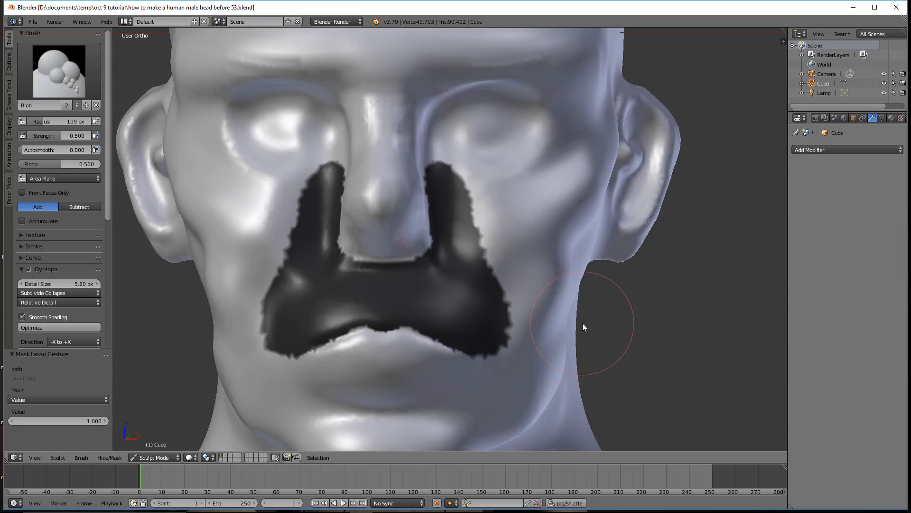
pyautogui.press('ctrl')
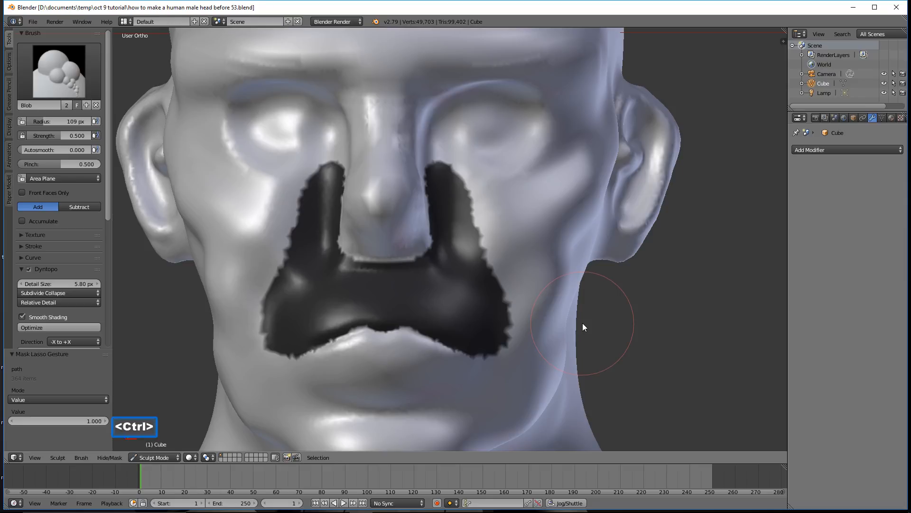
pyautogui.hotkey('ctrl', 'i')
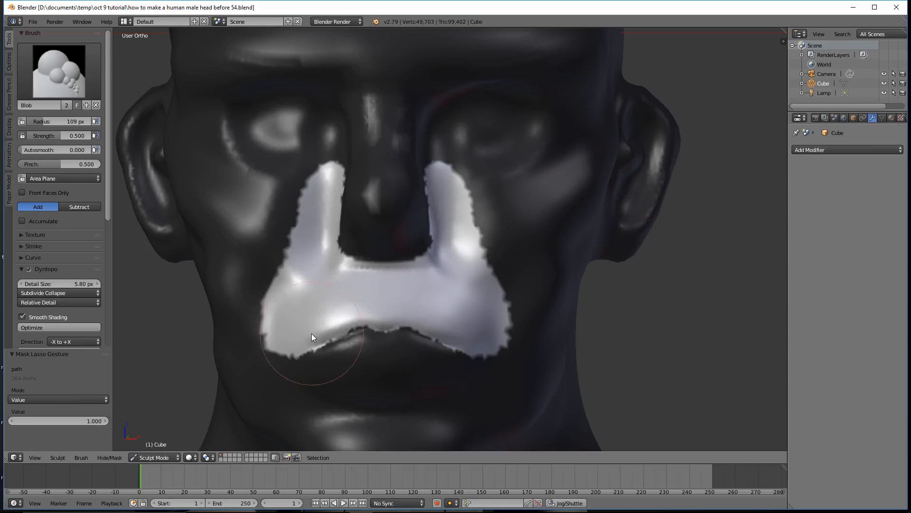
# Step: Switch to the Crease brush for the unmasked upper lip area and save numbered copy 55
pyautogui.scroll(2, 463, 318)
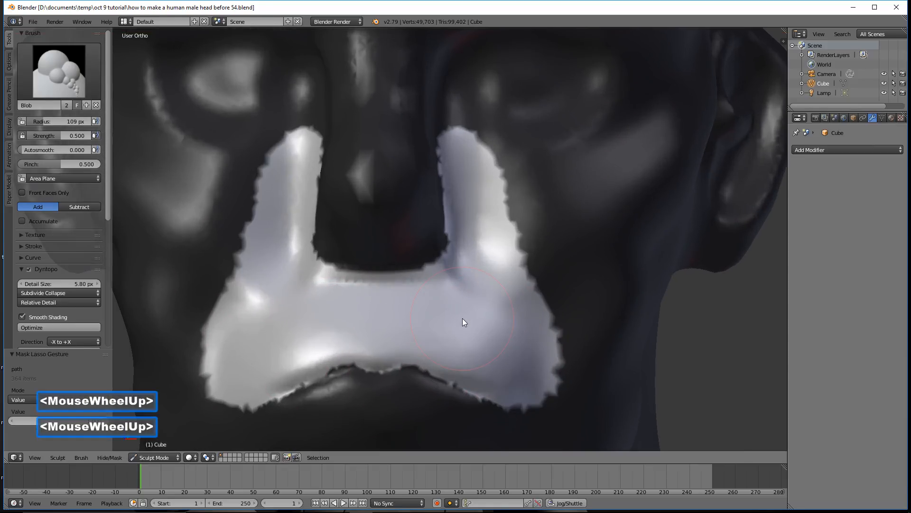
pyautogui.moveTo(463, 318)
pyautogui.keyDown('shift'); pyautogui.mouseDown(button='middle')
pyautogui.moveTo(493, 326)
pyautogui.moveTo(543, 185)
pyautogui.mouseUp(button='middle'); pyautogui.keyUp('shift')
pyautogui.scroll(2, 545, 184)
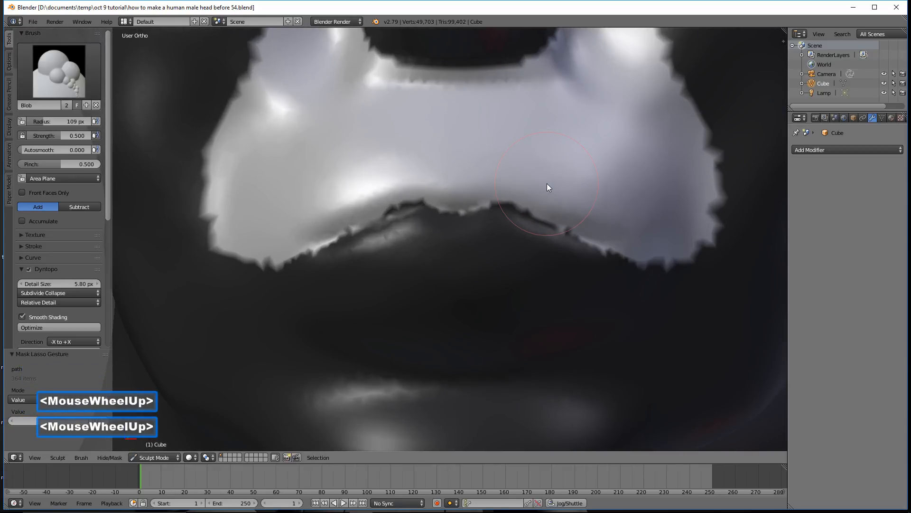
pyautogui.click(76, 81)
pyautogui.click(153, 128)
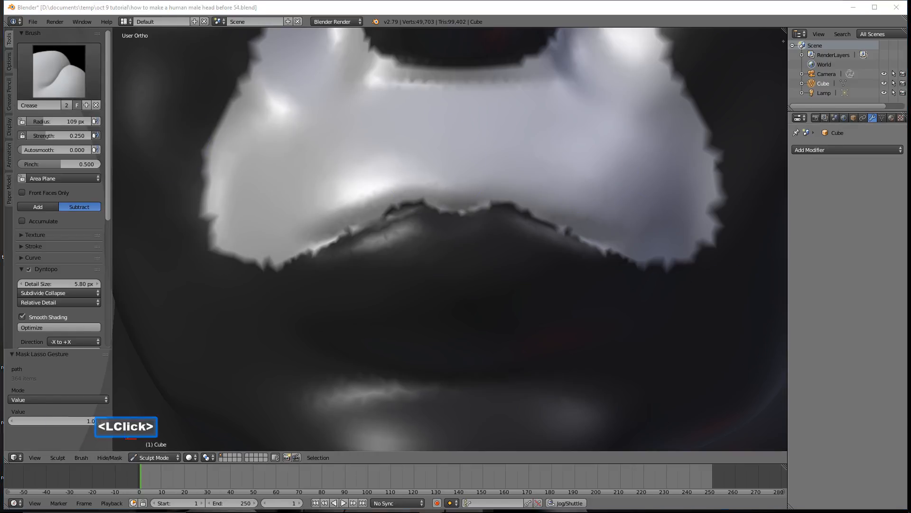
pyautogui.click(503, 324)
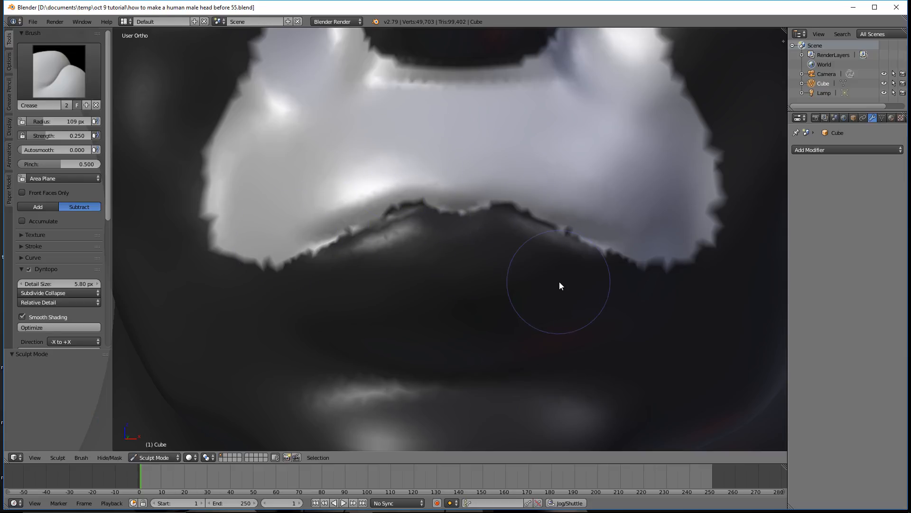
# Step: Raise the outline of the upper lip with inverted Crease strokes at a 75 px radius, and save numbered copy 56
pyautogui.press('f')
pyautogui.click(543, 275)
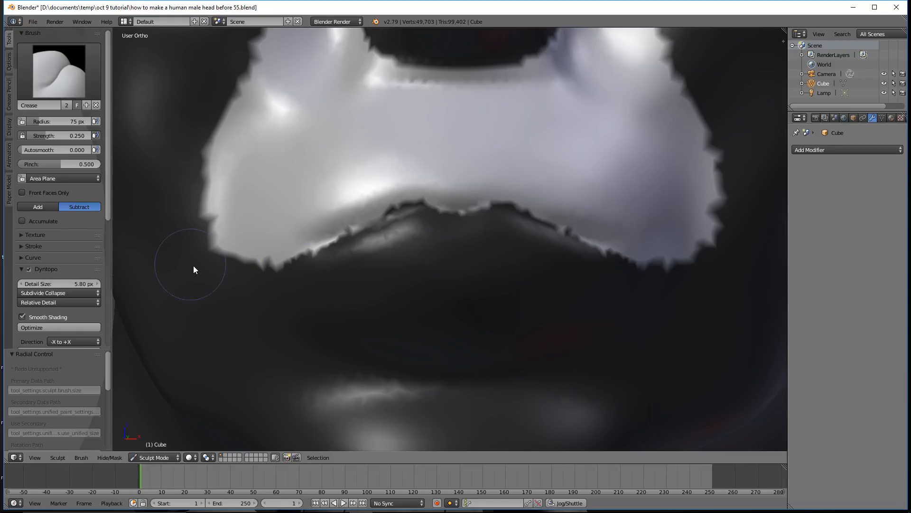
pyautogui.press('ctrl')
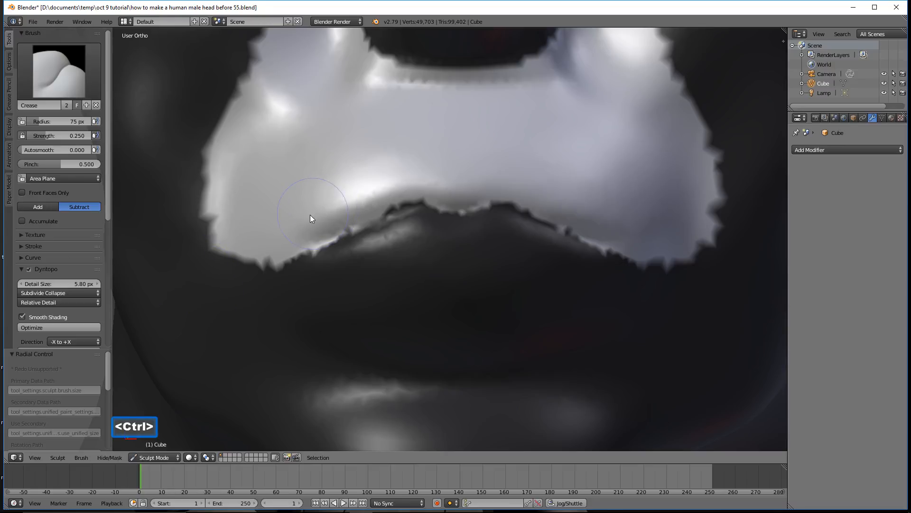
pyautogui.keyDown('ctrl'); pyautogui.click(266, 252); pyautogui.keyUp('ctrl')
pyautogui.moveTo(267, 252)
pyautogui.keyDown('ctrl'); pyautogui.mouseDown()
pyautogui.moveTo(330, 203)
pyautogui.moveTo(386, 177)
pyautogui.moveTo(283, 249)
pyautogui.moveTo(373, 195)
pyautogui.mouseUp(); pyautogui.keyUp('ctrl')
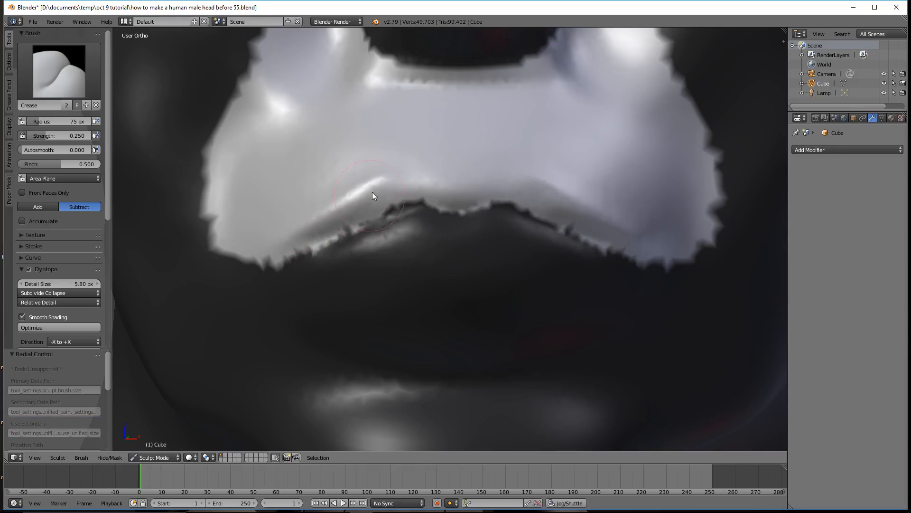
pyautogui.keyDown('ctrl'); pyautogui.moveTo(408, 164); pyautogui.dragTo(454, 179); pyautogui.keyUp('ctrl')
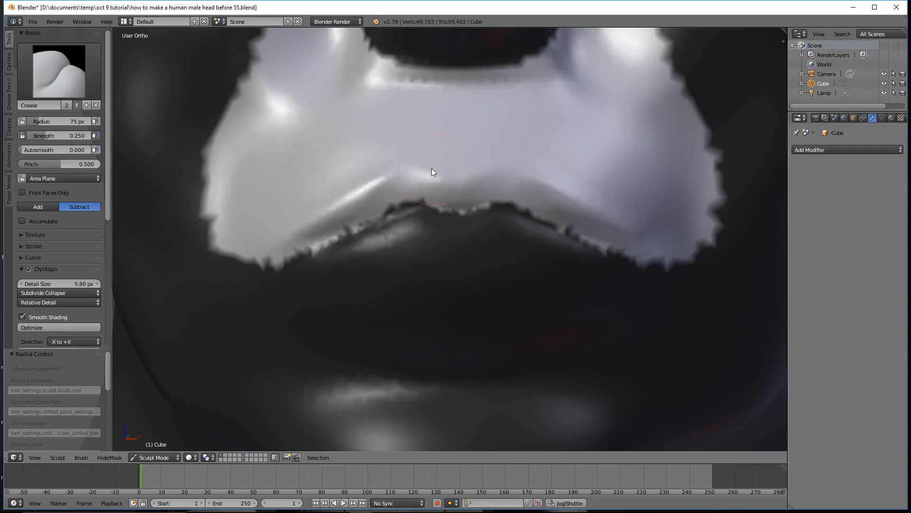
pyautogui.moveTo(398, 173)
pyautogui.keyDown('ctrl'); pyautogui.mouseDown()
pyautogui.moveTo(258, 252)
pyautogui.moveTo(421, 173)
pyautogui.moveTo(458, 187)
pyautogui.moveTo(420, 169)
pyautogui.moveTo(387, 169)
pyautogui.moveTo(404, 167)
pyautogui.mouseUp(); pyautogui.keyUp('ctrl')
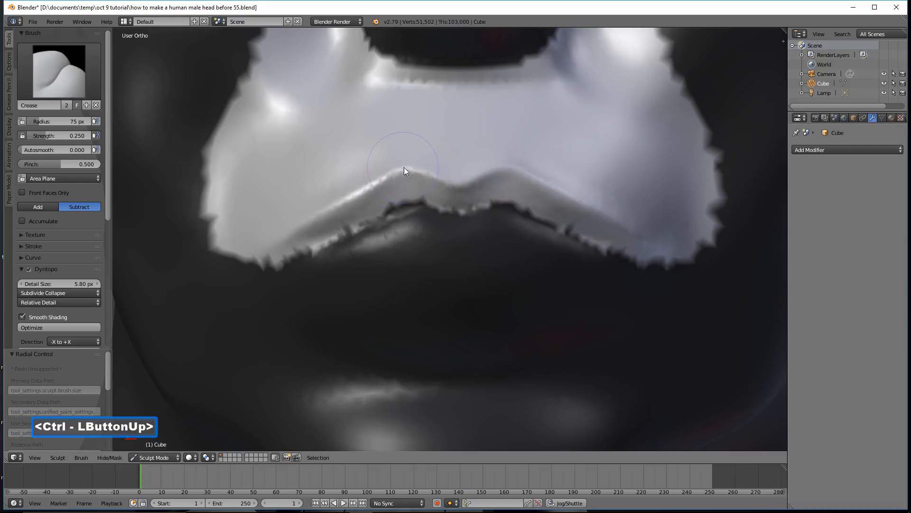
pyautogui.keyDown('ctrl'); pyautogui.moveTo(269, 252); pyautogui.dragTo(315, 232); pyautogui.keyUp('ctrl')
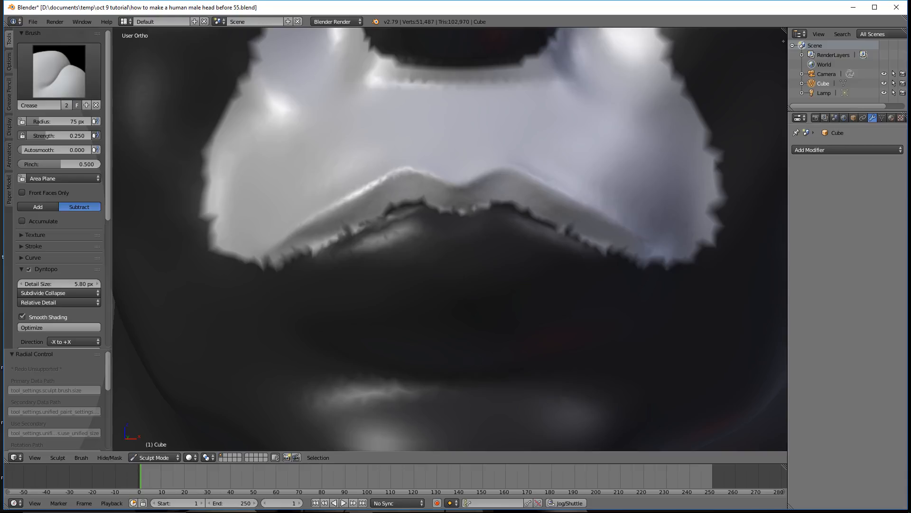
pyautogui.click(783, 511)
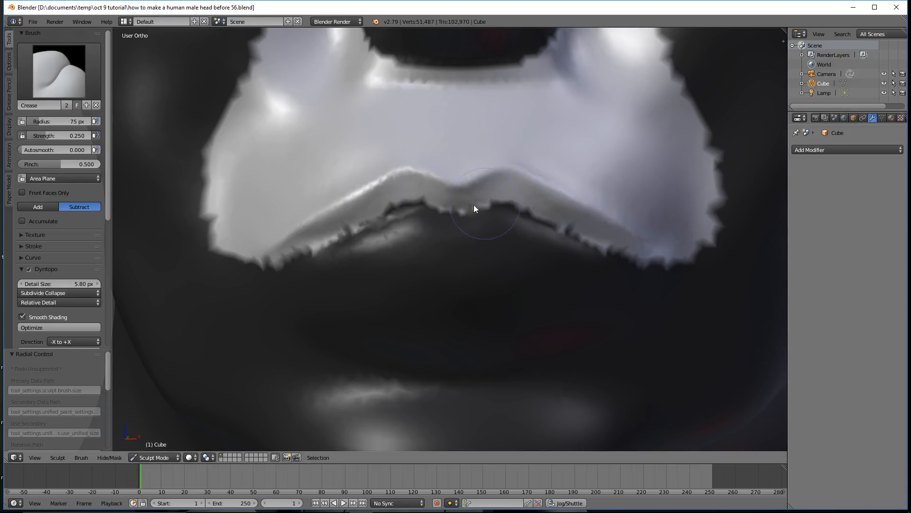
# Step: Thicken the upper lip along the mask edge with Inflate brush strokes at a 75 px radius
pyautogui.click(63, 75)
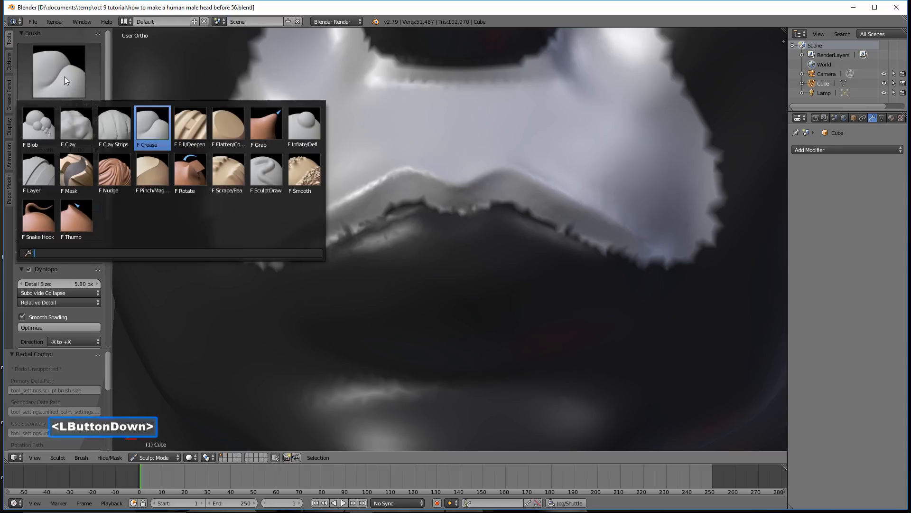
pyautogui.click(305, 127)
pyautogui.moveTo(366, 214)
pyautogui.mouseDown()
pyautogui.moveTo(343, 222)
pyautogui.moveTo(383, 202)
pyautogui.moveTo(478, 193)
pyautogui.moveTo(459, 197)
pyautogui.mouseUp()
pyautogui.moveTo(315, 234)
pyautogui.mouseDown()
pyautogui.moveTo(311, 249)
pyautogui.moveTo(422, 193)
pyautogui.moveTo(556, 217)
pyautogui.moveTo(612, 243)
pyautogui.moveTo(534, 213)
pyautogui.moveTo(496, 213)
pyautogui.mouseUp()
pyautogui.moveTo(612, 261)
pyautogui.mouseDown(button='middle')
pyautogui.moveTo(525, 273)
pyautogui.moveTo(630, 260)
pyautogui.moveTo(542, 261)
pyautogui.moveTo(614, 260)
pyautogui.moveTo(569, 266)
pyautogui.mouseUp(button='middle')
pyautogui.scroll(-5, 615, 261)
pyautogui.scroll(3, 571, 265)
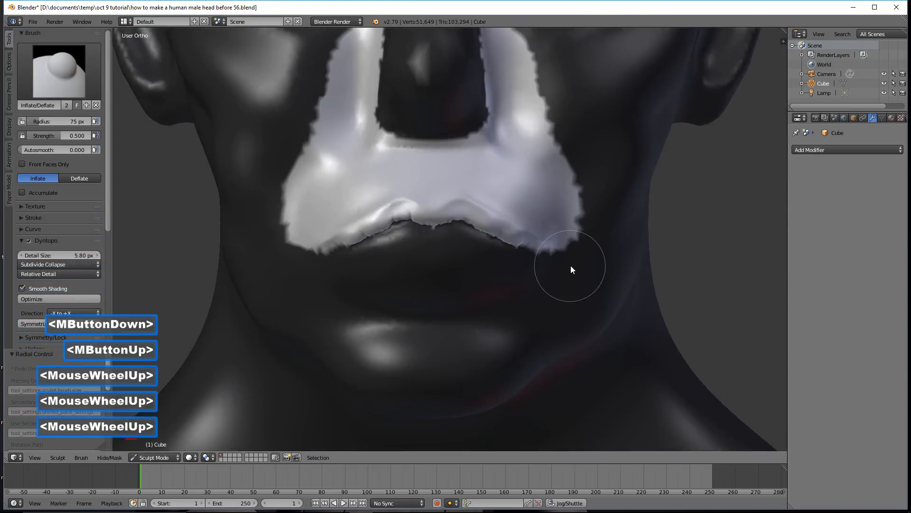
pyautogui.scroll(1, 454, 230)
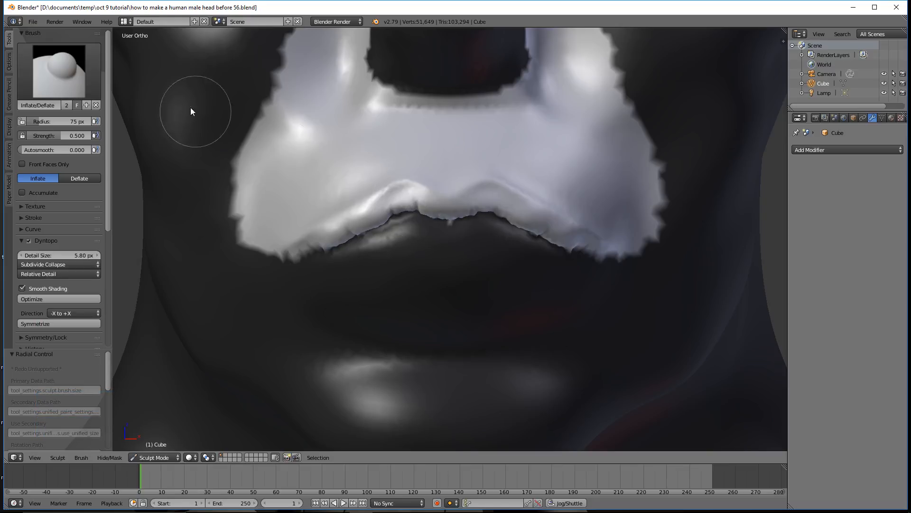
# Step: Pull the upper lip's peaks, sides and corners into shape with the Grab brush at a 142 px radius
pyautogui.click(75, 82)
pyautogui.click(300, 124)
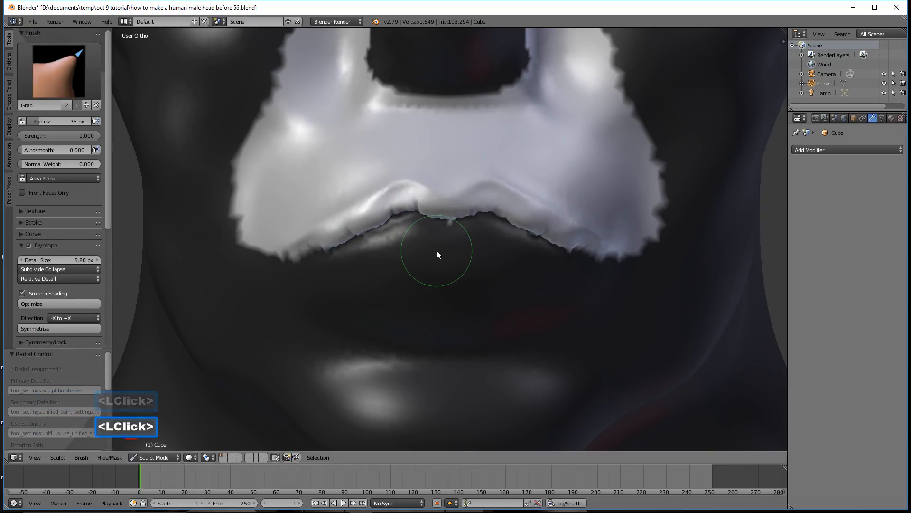
pyautogui.press('f')
pyautogui.click(456, 284)
pyautogui.moveTo(404, 183); pyautogui.dragTo(401, 174)
pyautogui.moveTo(365, 205)
pyautogui.mouseDown()
pyautogui.moveTo(352, 201)
pyautogui.moveTo(299, 237)
pyautogui.moveTo(352, 187)
pyautogui.mouseUp()
pyautogui.moveTo(491, 211)
pyautogui.mouseDown(button='middle')
pyautogui.moveTo(389, 226)
pyautogui.moveTo(414, 219)
pyautogui.moveTo(446, 231)
pyautogui.moveTo(466, 221)
pyautogui.mouseUp(button='middle')
pyautogui.moveTo(478, 180); pyautogui.dragTo(477, 173)
pyautogui.moveTo(533, 190); pyautogui.dragTo(534, 186)
pyautogui.moveTo(593, 227); pyautogui.dragTo(596, 228)
pyautogui.moveTo(610, 237); pyautogui.dragTo(621, 252)
pyautogui.scroll(-1, 631, 269)
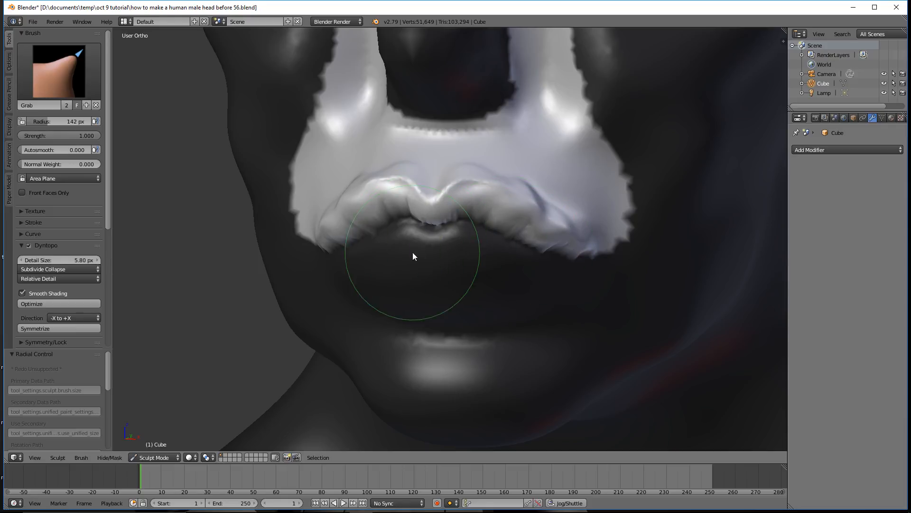
# Step: Save numbered copy 57 and pull the upper lip forward in side view with the Grab brush at a 235 px radius
pyautogui.moveTo(602, 269); pyautogui.dragTo(545, 259, button='middle')
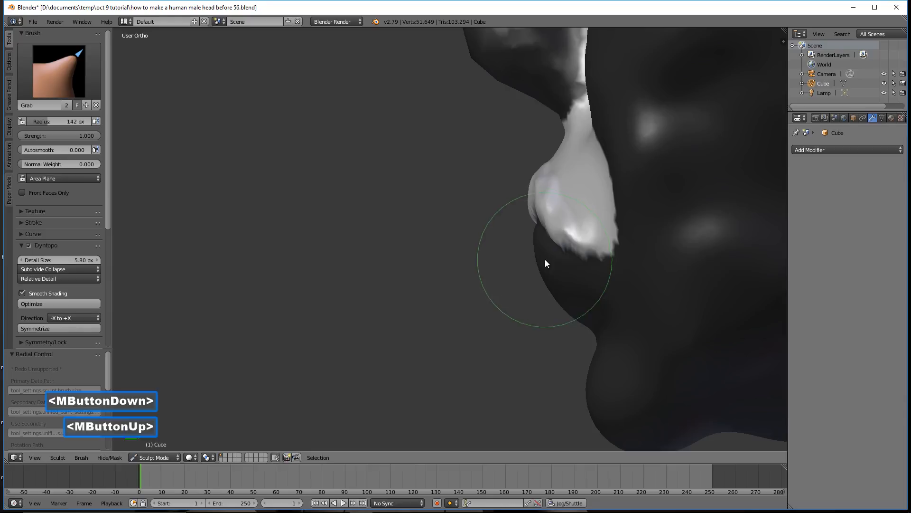
pyautogui.keyDown('shift'); pyautogui.moveTo(645, 245); pyautogui.dragTo(486, 292, button='middle'); pyautogui.keyUp('shift')
pyautogui.keyDown('ctrl'); pyautogui.moveTo(587, 218); pyautogui.dragTo(590, 278, button='middle'); pyautogui.keyUp('ctrl')
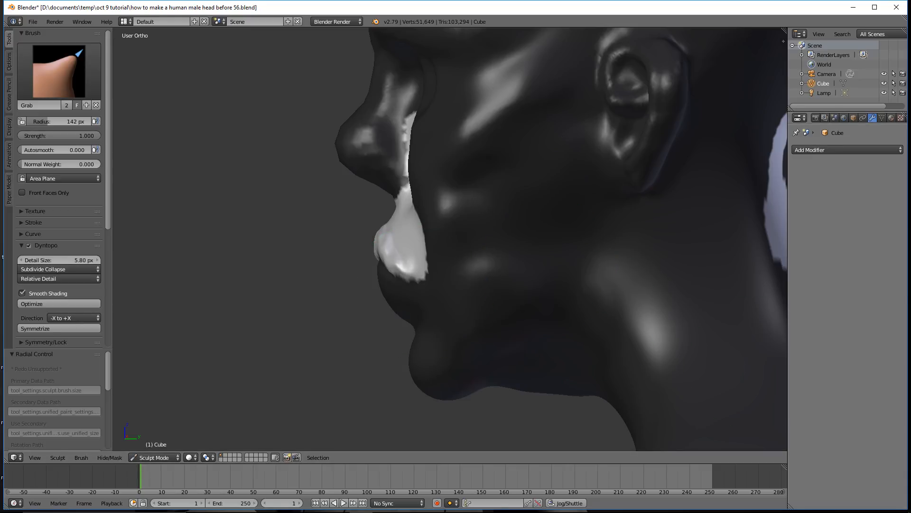
pyautogui.click(586, 52)
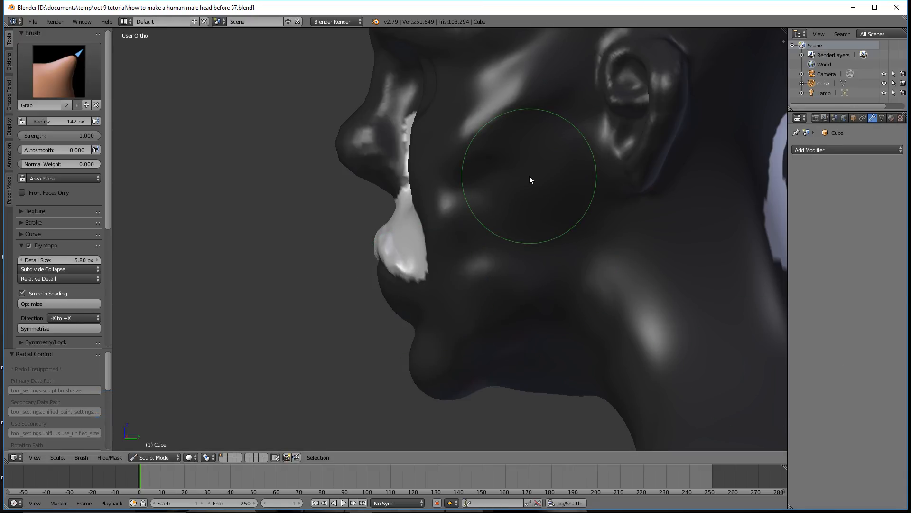
pyautogui.press('f')
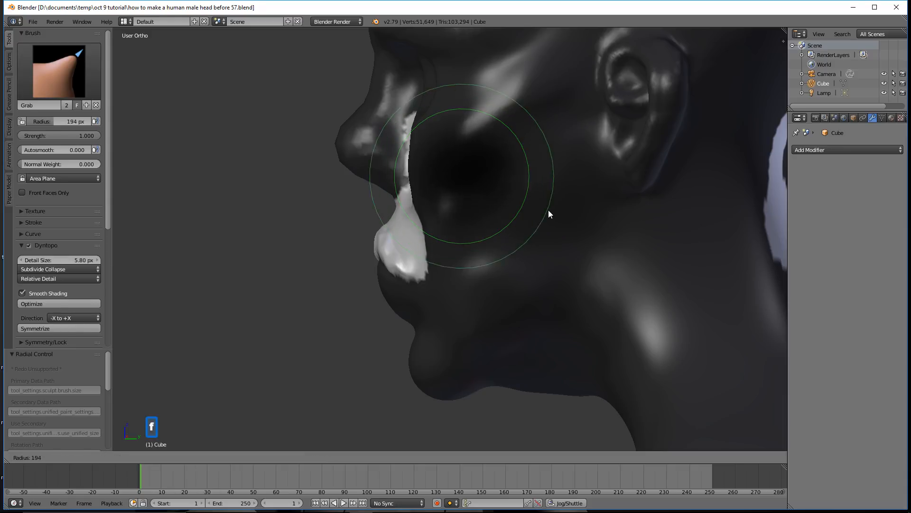
pyautogui.click(562, 230)
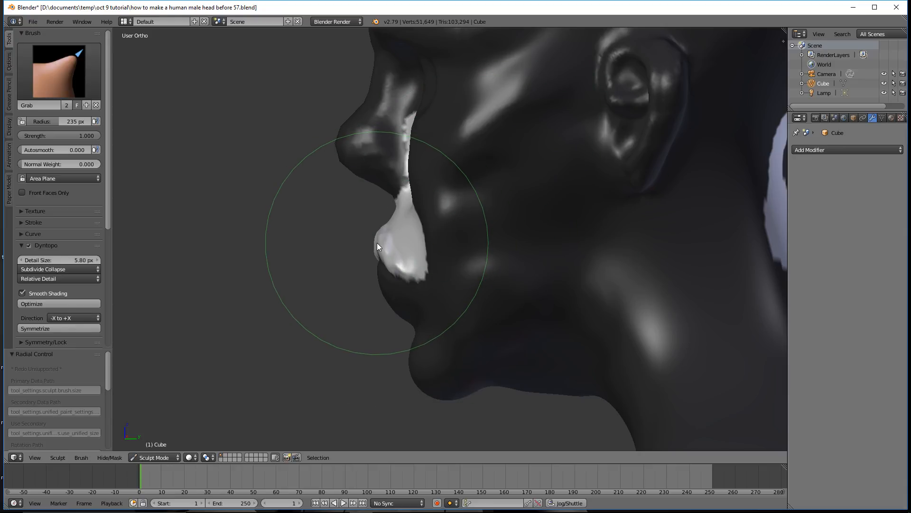
pyautogui.moveTo(385, 235); pyautogui.dragTo(371, 229)
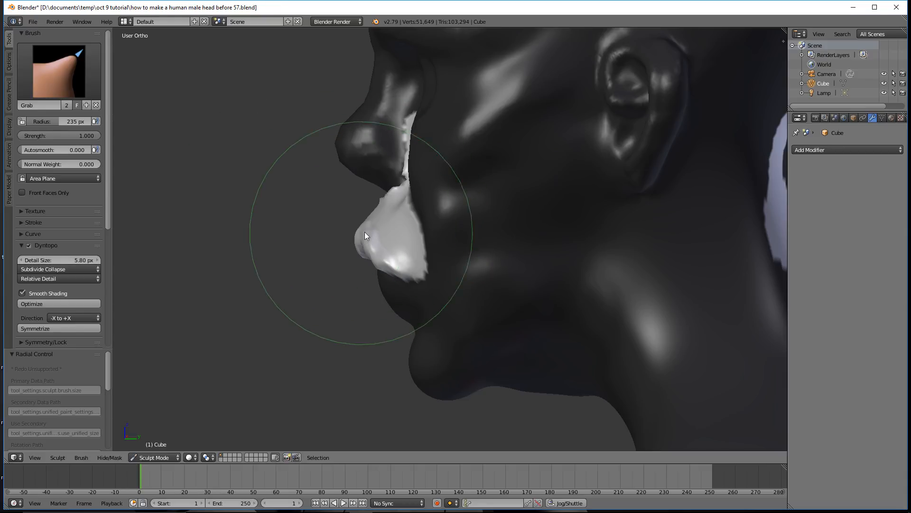
# Step: Reshape the area beside the upper lip with a Grab stroke at a 235 px radius, and smooth the skin above the lip
pyautogui.scroll(2, 382, 240)
pyautogui.scroll(5, 383, 241)
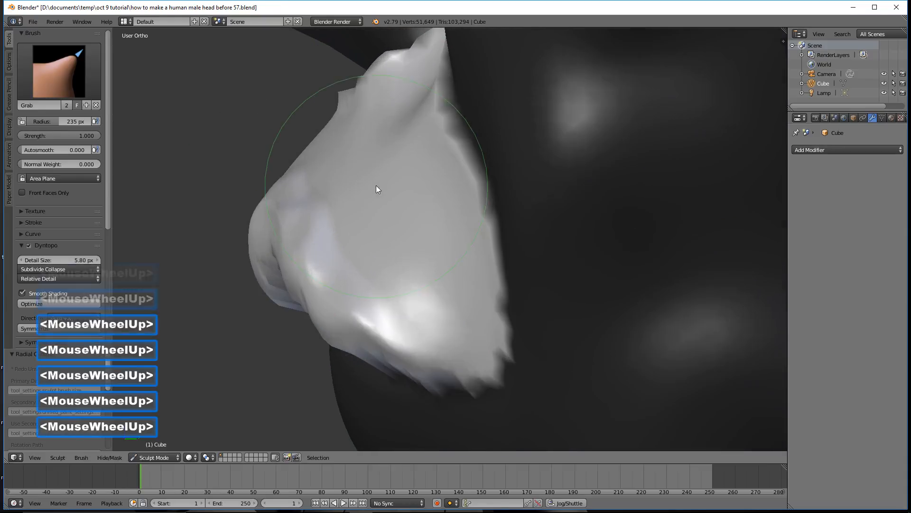
pyautogui.moveTo(339, 119); pyautogui.dragTo(393, 175)
pyautogui.moveTo(393, 176)
pyautogui.mouseDown(button='middle')
pyautogui.moveTo(482, 190)
pyautogui.moveTo(423, 185)
pyautogui.moveTo(448, 183)
pyautogui.mouseUp(button='middle')
pyautogui.scroll(-2, 418, 185)
pyautogui.keyDown('shift'); pyautogui.moveTo(404, 158); pyautogui.dragTo(315, 141); pyautogui.keyUp('shift')
pyautogui.keyDown('shift'); pyautogui.click(335, 130); pyautogui.keyUp('shift')
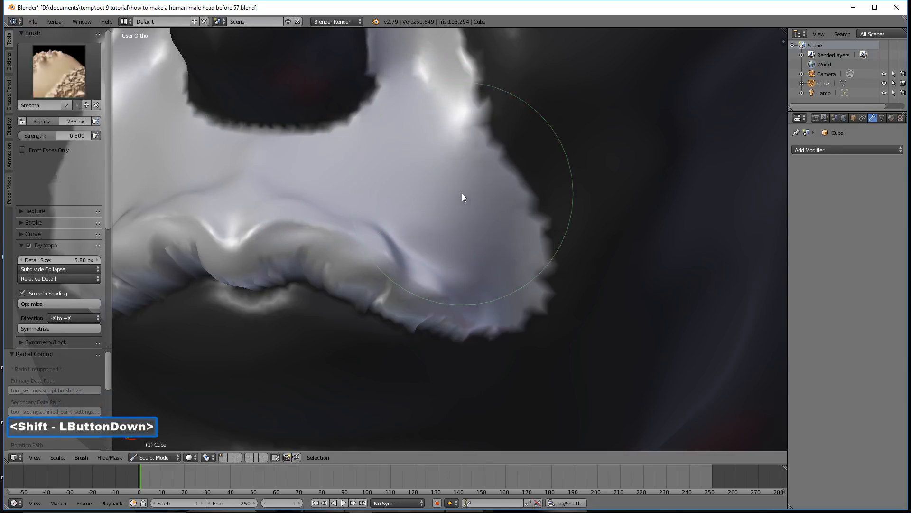
pyautogui.scroll(-2, 554, 230)
pyautogui.scroll(-1, 565, 245)
pyautogui.moveTo(577, 261); pyautogui.dragTo(341, 331, button='middle')
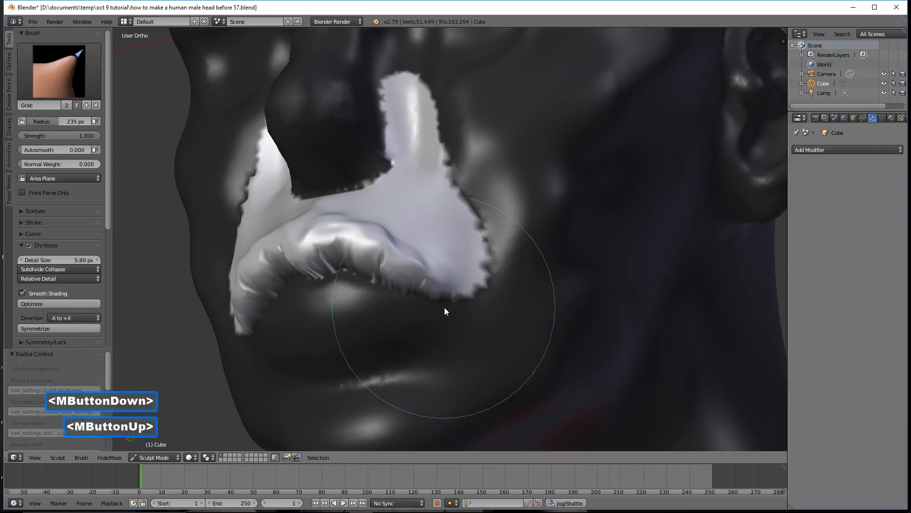
# Step: Smooth the upper lip's underside and the crease near its corner with Smooth strokes at a 235 px radius
pyautogui.moveTo(444, 307); pyautogui.dragTo(457, 318, button='middle')
pyautogui.scroll(4, 457, 318)
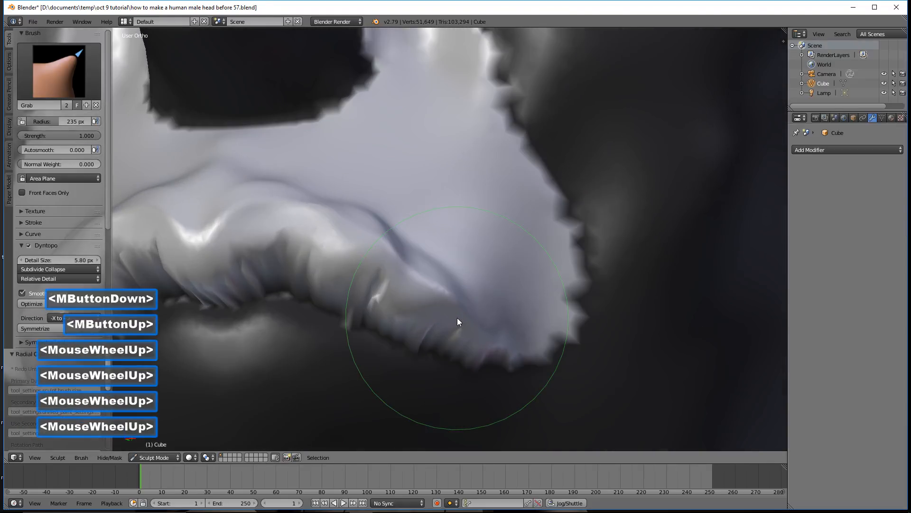
pyautogui.keyDown('shift'); pyautogui.click(374, 303); pyautogui.keyUp('shift')
pyautogui.keyDown('shift'); pyautogui.click(431, 311); pyautogui.keyUp('shift')
pyautogui.keyDown('shift'); pyautogui.click(377, 298); pyautogui.keyUp('shift')
pyautogui.keyDown('shift'); pyautogui.click(345, 293); pyautogui.keyUp('shift')
pyautogui.scroll(-2, 477, 332)
pyautogui.moveTo(476, 331); pyautogui.dragTo(458, 326, button='middle')
pyautogui.scroll(4, 457, 327)
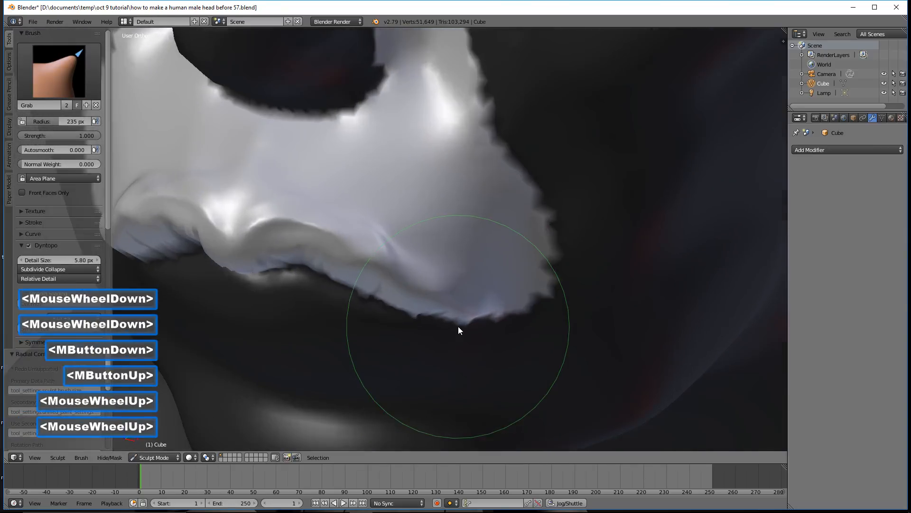
pyautogui.scroll(3, 376, 247)
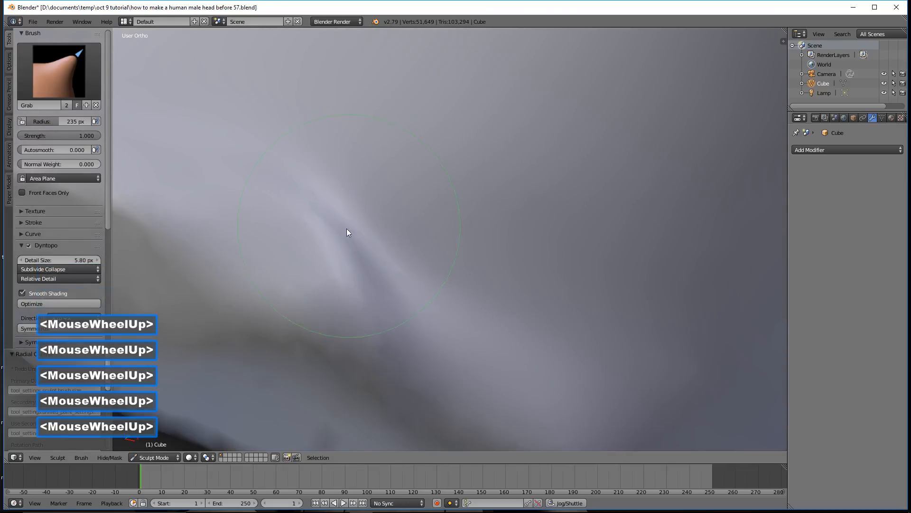
pyautogui.keyDown('shift'); pyautogui.click(339, 236); pyautogui.keyUp('shift')
pyautogui.scroll(-8, 421, 250)
pyautogui.moveTo(350, 268); pyautogui.dragTo(267, 233, button='middle')
pyautogui.moveTo(423, 278)
pyautogui.mouseDown(button='middle')
pyautogui.moveTo(452, 268)
pyautogui.moveTo(372, 277)
pyautogui.moveTo(471, 274)
pyautogui.mouseUp(button='middle')
pyautogui.scroll(-4, 451, 268)
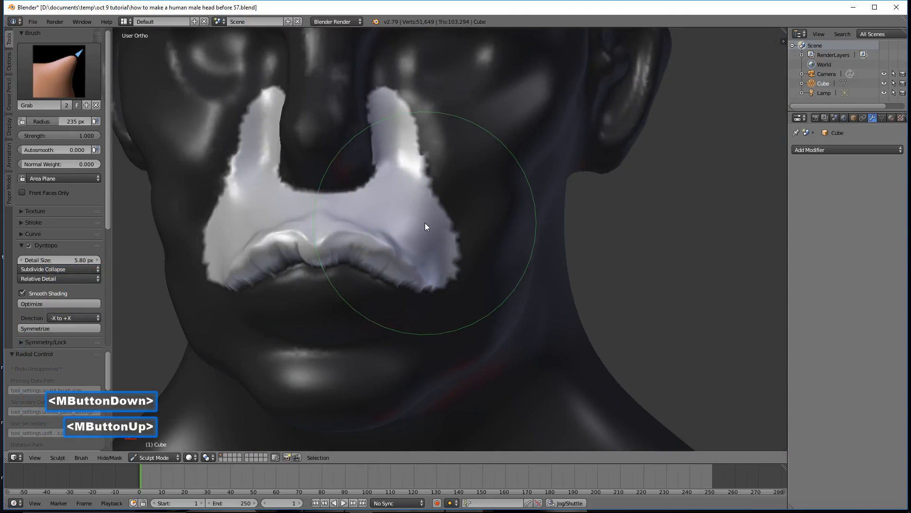
# Step: Invert the mask so the upper lip area is protected, and save numbered copy 58
pyautogui.press('ctrl')
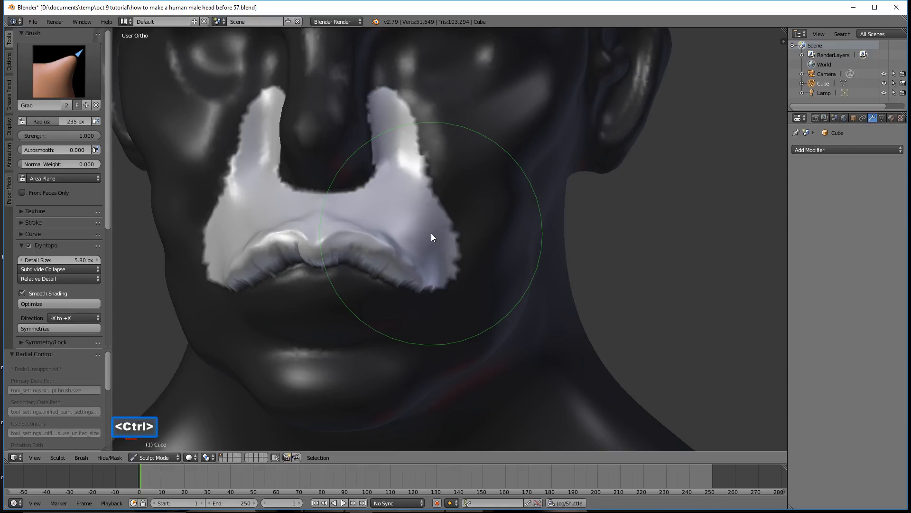
pyautogui.press('ctrl')
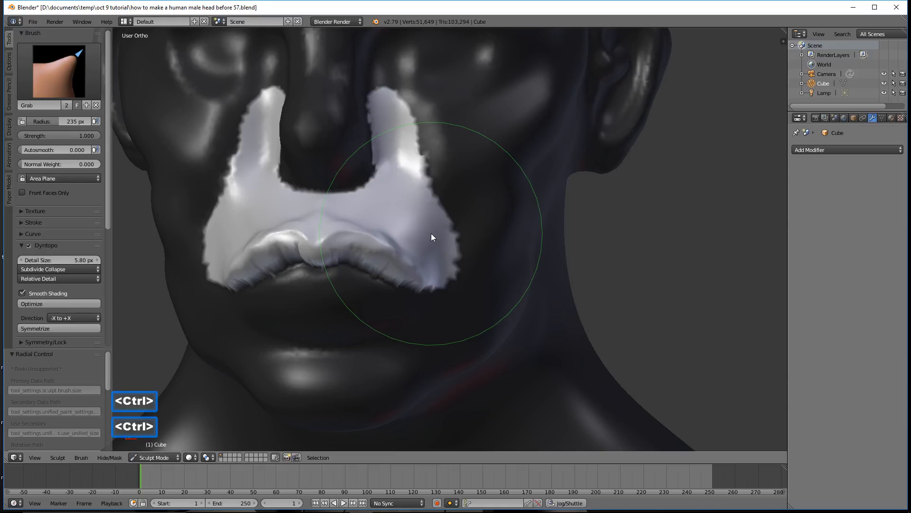
pyautogui.hotkey('ctrl', 'i')
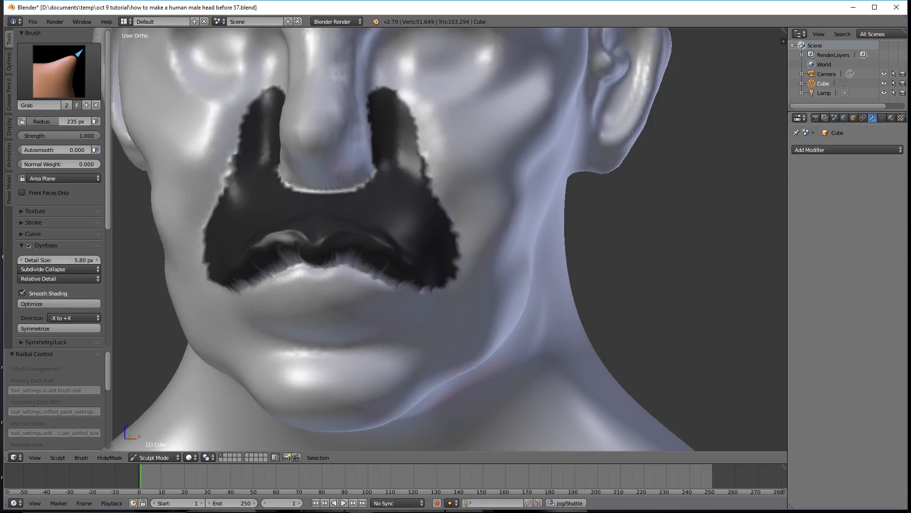
pyautogui.click(657, 144)
pyautogui.click(657, 144)
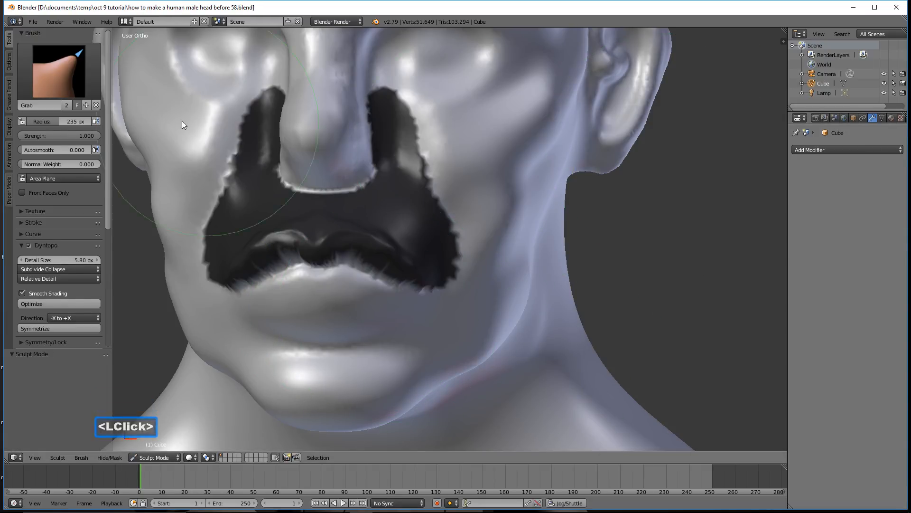
# Step: Raise the outline of the lower lip with inverted Crease strokes at an 84 px radius
pyautogui.click(71, 81)
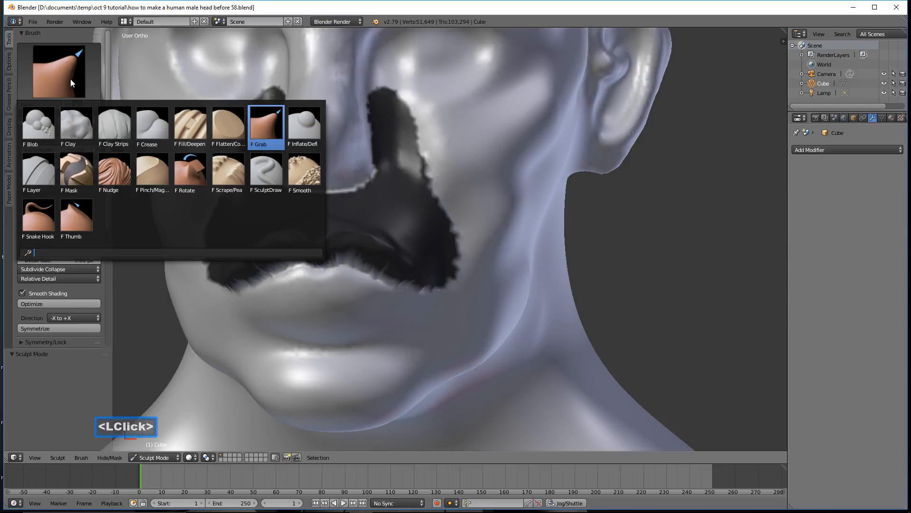
pyautogui.click(157, 132)
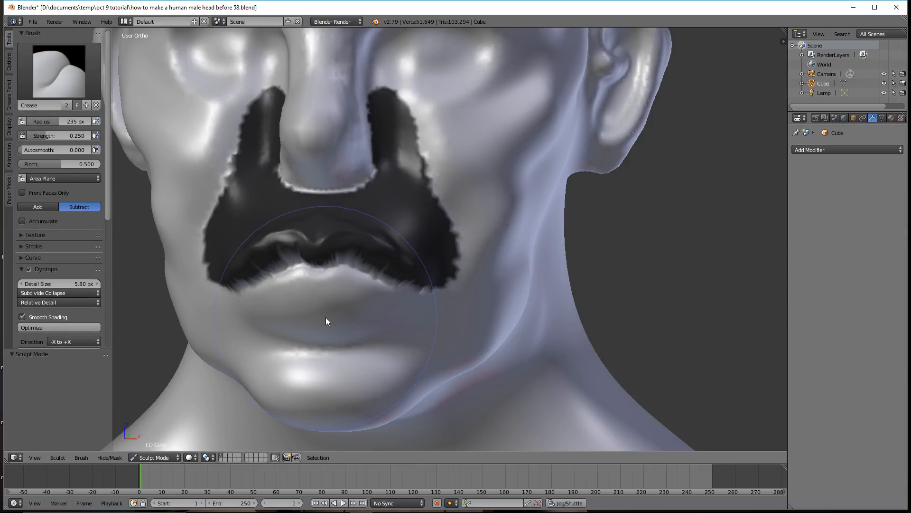
pyautogui.press('f')
pyautogui.click(252, 303)
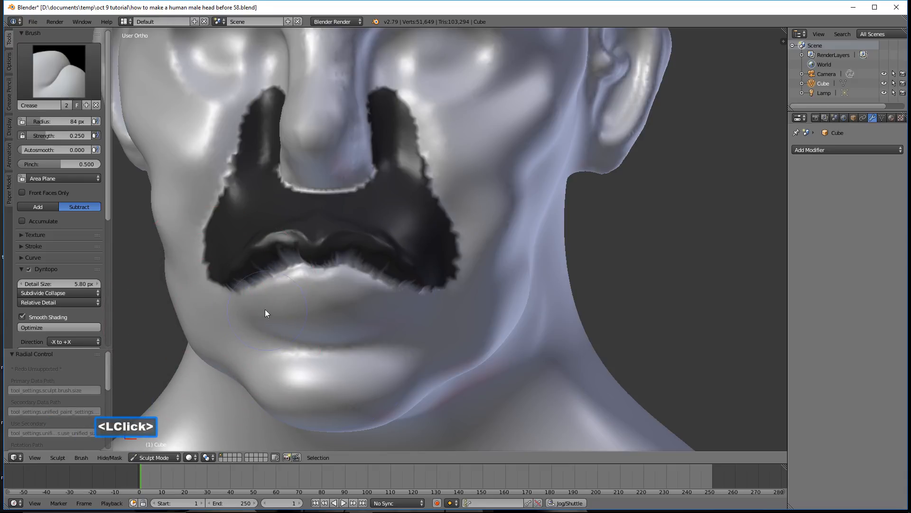
pyautogui.moveTo(250, 298); pyautogui.dragTo(258, 295)
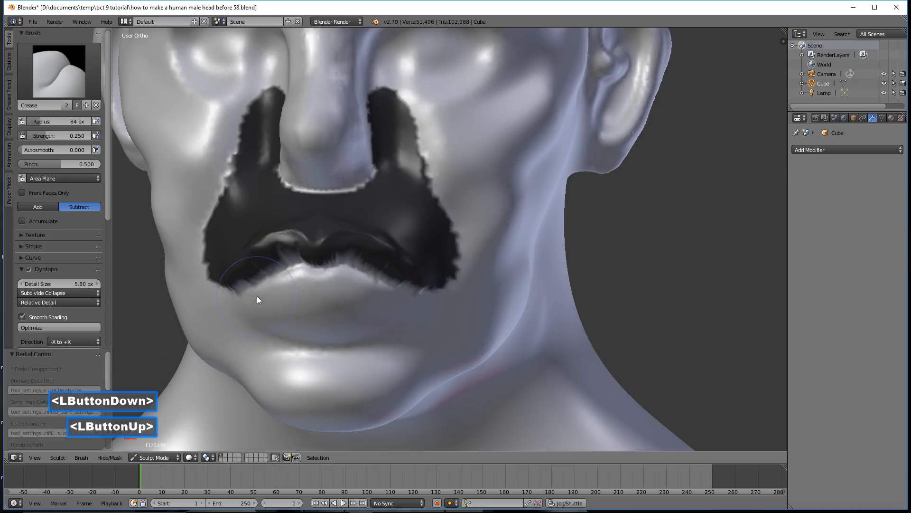
pyautogui.scroll(3, 259, 304)
pyautogui.keyDown('shift'); pyautogui.moveTo(340, 320); pyautogui.dragTo(475, 241, button='middle'); pyautogui.keyUp('shift')
pyautogui.scroll(2, 465, 253)
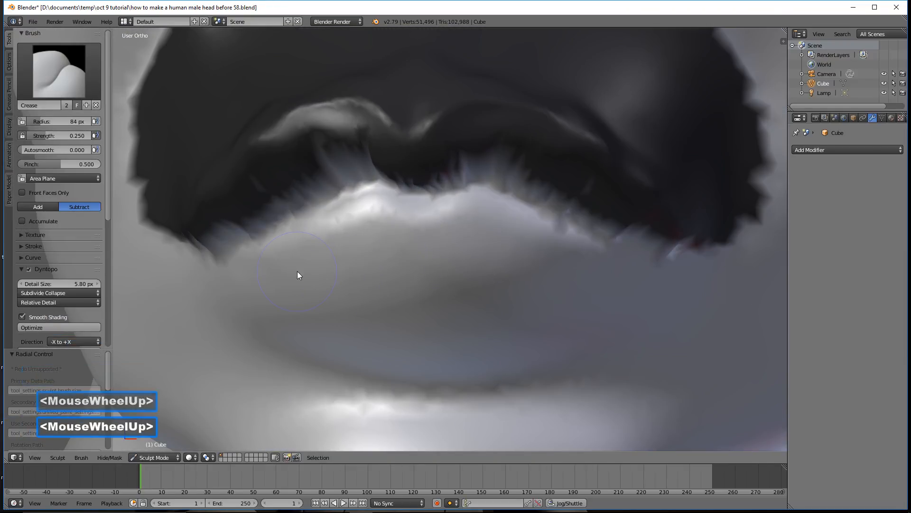
pyautogui.keyDown('ctrl'); pyautogui.moveTo(256, 262); pyautogui.dragTo(377, 251); pyautogui.keyUp('ctrl')
pyautogui.moveTo(457, 247)
pyautogui.keyDown('ctrl'); pyautogui.mouseDown()
pyautogui.moveTo(525, 256)
pyautogui.moveTo(461, 248)
pyautogui.mouseUp(); pyautogui.keyUp('ctrl')
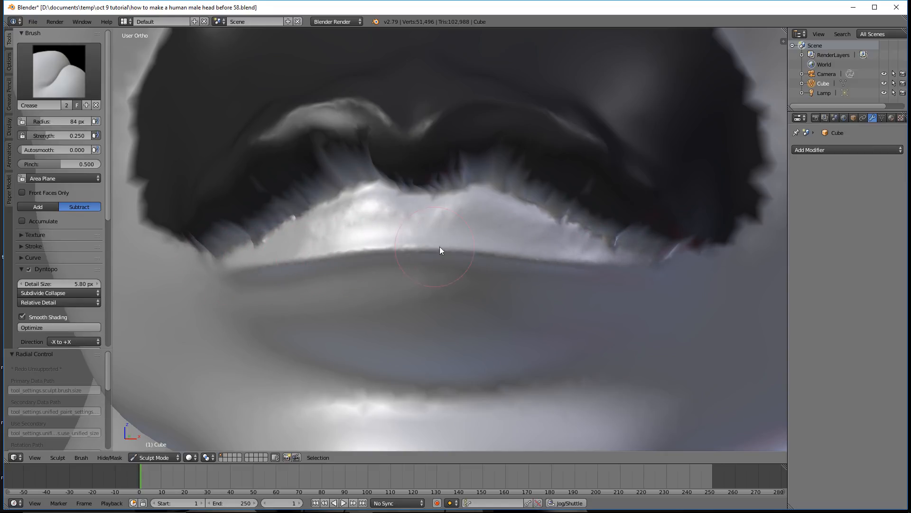
pyautogui.keyDown('ctrl'); pyautogui.moveTo(646, 266); pyautogui.dragTo(685, 275); pyautogui.keyUp('ctrl')
pyautogui.scroll(-8, 685, 275)
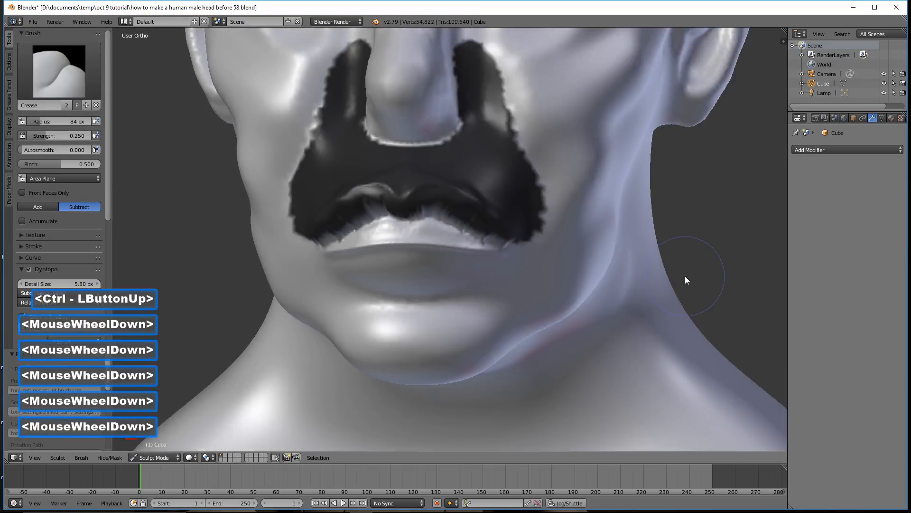
# Step: Thicken the lower lip between the mask edge and its outline with Inflate brush strokes at an 84 px radius
pyautogui.scroll(4, 583, 309)
pyautogui.scroll(3, 582, 305)
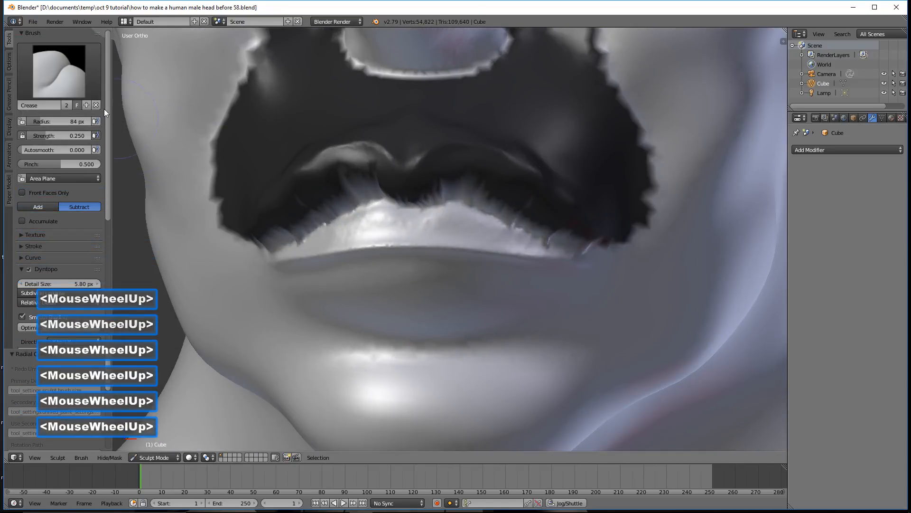
pyautogui.click(67, 77)
pyautogui.click(301, 132)
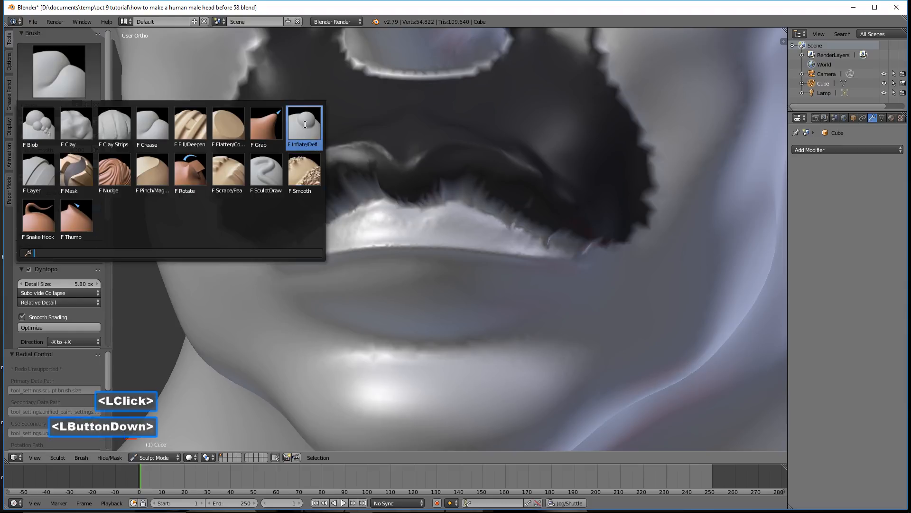
pyautogui.scroll(4, 459, 239)
pyautogui.scroll(1, 413, 224)
pyautogui.moveTo(314, 222)
pyautogui.mouseDown()
pyautogui.moveTo(300, 227)
pyautogui.moveTo(383, 219)
pyautogui.moveTo(527, 226)
pyautogui.moveTo(529, 218)
pyautogui.moveTo(330, 224)
pyautogui.moveTo(201, 248)
pyautogui.moveTo(500, 230)
pyautogui.moveTo(663, 247)
pyautogui.moveTo(638, 231)
pyautogui.mouseUp()
pyautogui.scroll(-2, 593, 219)
pyautogui.moveTo(546, 216)
pyautogui.mouseDown()
pyautogui.moveTo(421, 215)
pyautogui.moveTo(570, 233)
pyautogui.mouseUp()
pyautogui.moveTo(570, 233)
pyautogui.mouseDown(button='middle')
pyautogui.moveTo(475, 221)
pyautogui.moveTo(591, 230)
pyautogui.mouseUp(button='middle')
pyautogui.moveTo(498, 216); pyautogui.dragTo(464, 199)
pyautogui.moveTo(363, 208)
pyautogui.mouseDown()
pyautogui.moveTo(284, 241)
pyautogui.moveTo(476, 237)
pyautogui.moveTo(605, 250)
pyautogui.mouseUp()
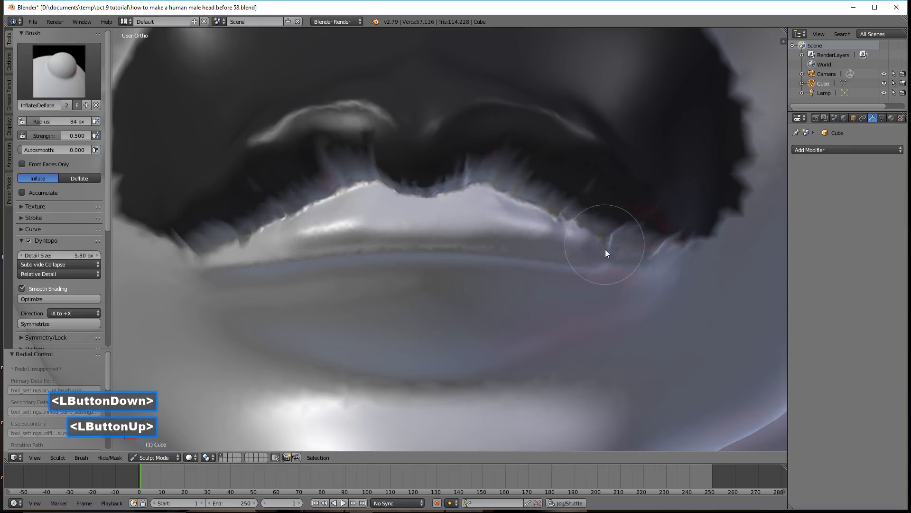
pyautogui.scroll(-2, 513, 283)
pyautogui.moveTo(514, 284)
pyautogui.mouseDown(button='middle')
pyautogui.moveTo(454, 274)
pyautogui.moveTo(487, 267)
pyautogui.moveTo(452, 244)
pyautogui.mouseUp(button='middle')
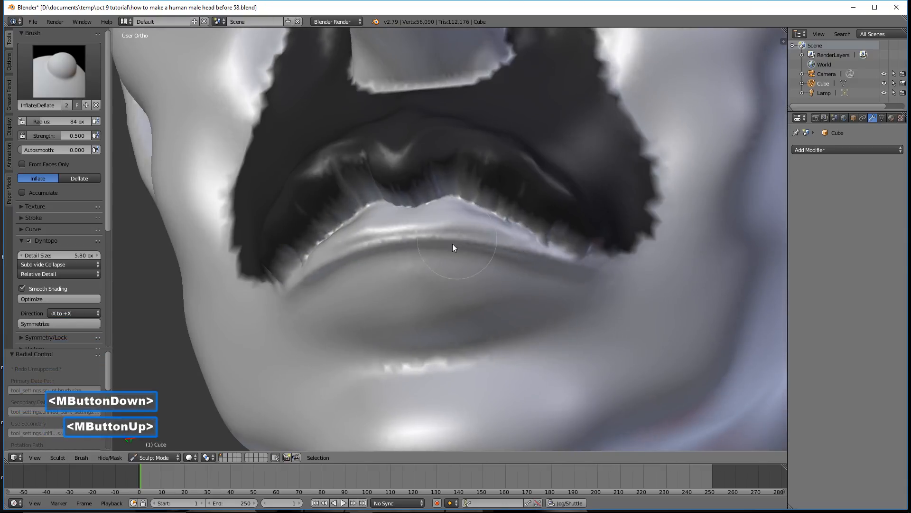
# Step: Pull the lower edge of the lower lip into shape with the Grab brush at a 200 px radius
pyautogui.moveTo(429, 274)
pyautogui.mouseDown(button='middle')
pyautogui.moveTo(448, 277)
pyautogui.moveTo(380, 291)
pyautogui.moveTo(494, 298)
pyautogui.moveTo(432, 272)
pyautogui.mouseUp(button='middle')
pyautogui.scroll(-4, 474, 297)
pyautogui.scroll(7, 432, 271)
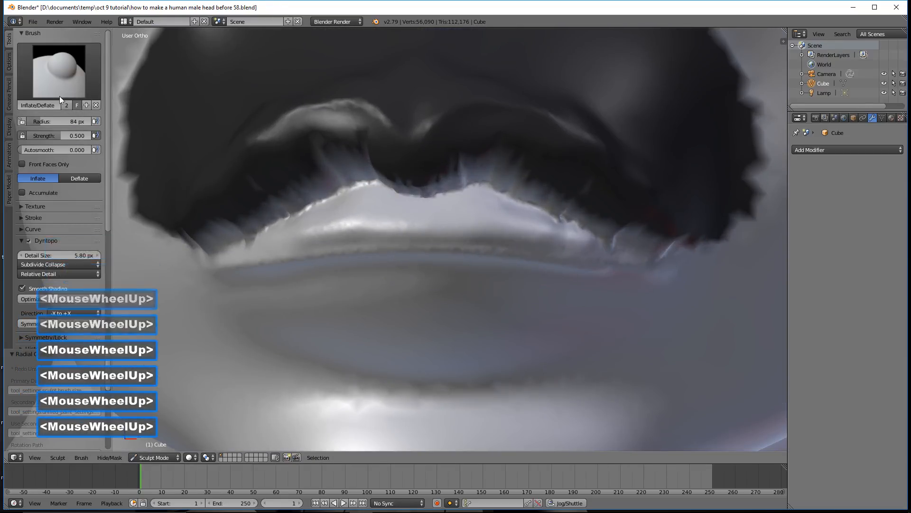
pyautogui.click(59, 95)
pyautogui.click(266, 124)
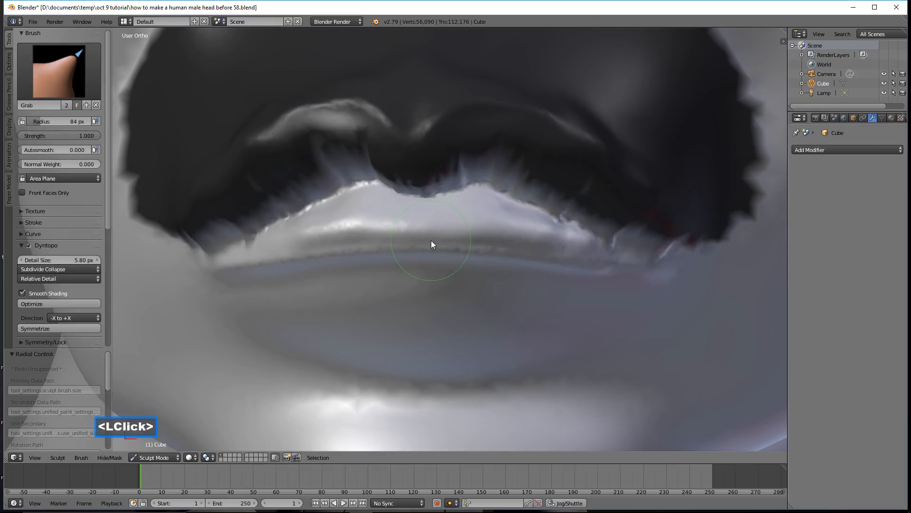
pyautogui.press('f')
pyautogui.click(465, 304)
pyautogui.moveTo(420, 261); pyautogui.dragTo(593, 268)
pyautogui.scroll(-3, 606, 271)
pyautogui.moveTo(601, 271)
pyautogui.mouseDown(button='middle')
pyautogui.moveTo(525, 277)
pyautogui.moveTo(597, 256)
pyautogui.moveTo(589, 257)
pyautogui.mouseUp(button='middle')
pyautogui.moveTo(425, 261); pyautogui.dragTo(492, 262)
pyautogui.moveTo(492, 262)
pyautogui.mouseDown(button='middle')
pyautogui.moveTo(434, 271)
pyautogui.moveTo(533, 244)
pyautogui.moveTo(419, 261)
pyautogui.moveTo(417, 270)
pyautogui.moveTo(441, 272)
pyautogui.moveTo(425, 266)
pyautogui.moveTo(535, 234)
pyautogui.mouseUp(button='middle')
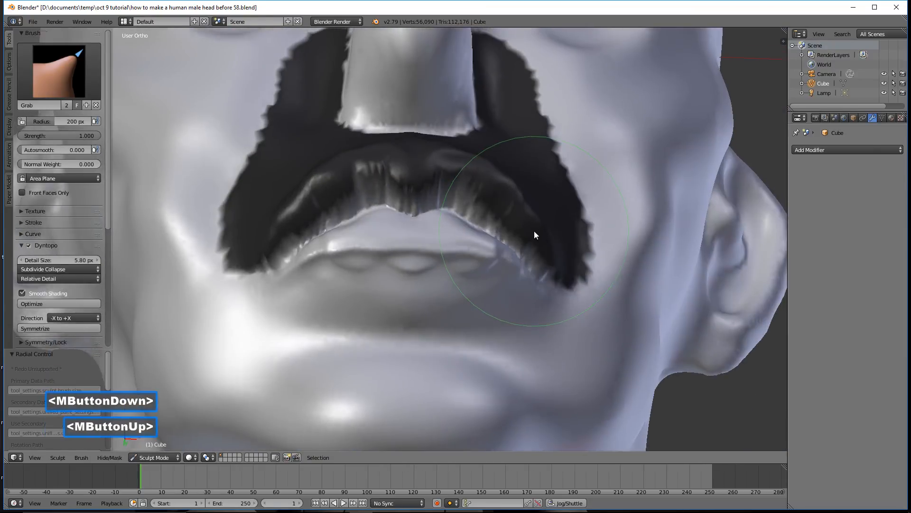
# Step: Smooth out the bulges just below the lower lip with Smooth strokes at a 73 px radius
pyautogui.scroll(2, 527, 253)
pyautogui.scroll(2, 531, 259)
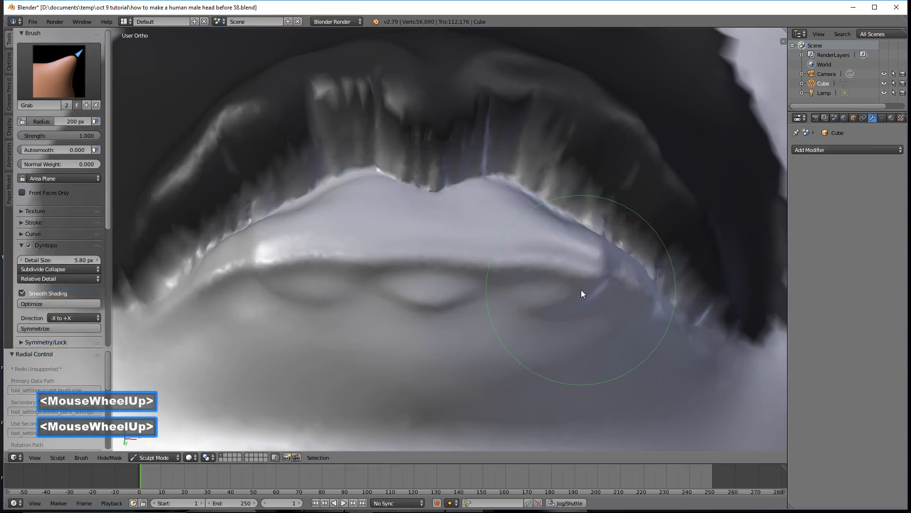
pyautogui.press('f')
pyautogui.click(522, 291)
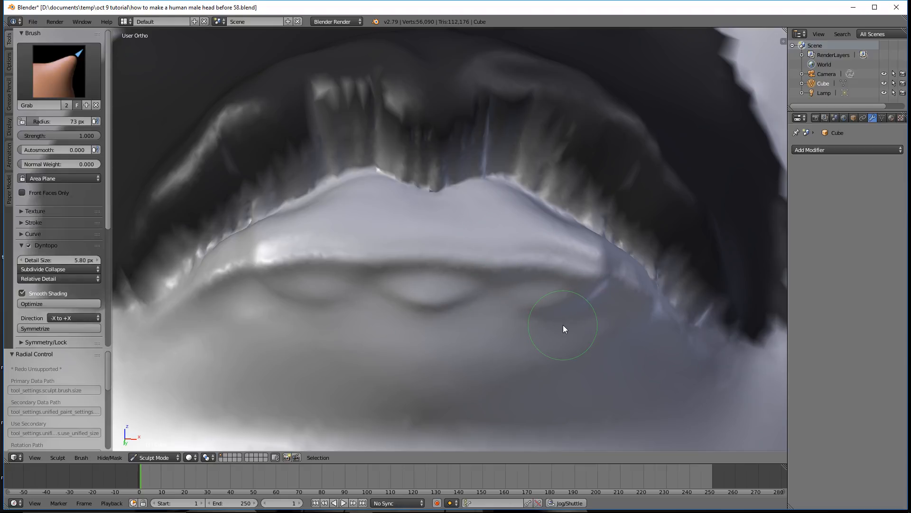
pyautogui.moveTo(403, 306)
pyautogui.keyDown('shift'); pyautogui.mouseDown()
pyautogui.moveTo(556, 314)
pyautogui.moveTo(378, 301)
pyautogui.moveTo(610, 301)
pyautogui.moveTo(663, 362)
pyautogui.mouseUp(); pyautogui.keyUp('shift')
pyautogui.scroll(-4, 639, 338)
pyautogui.scroll(-3, 639, 338)
pyautogui.moveTo(588, 264); pyautogui.dragTo(560, 266, button='middle')
pyautogui.scroll(3, 558, 276)
pyautogui.scroll(2, 556, 279)
pyautogui.moveTo(455, 349)
pyautogui.keyDown('shift'); pyautogui.mouseDown()
pyautogui.moveTo(484, 350)
pyautogui.moveTo(344, 371)
pyautogui.moveTo(657, 335)
pyautogui.moveTo(347, 369)
pyautogui.moveTo(344, 388)
pyautogui.moveTo(533, 385)
pyautogui.mouseUp(); pyautogui.keyUp('shift')
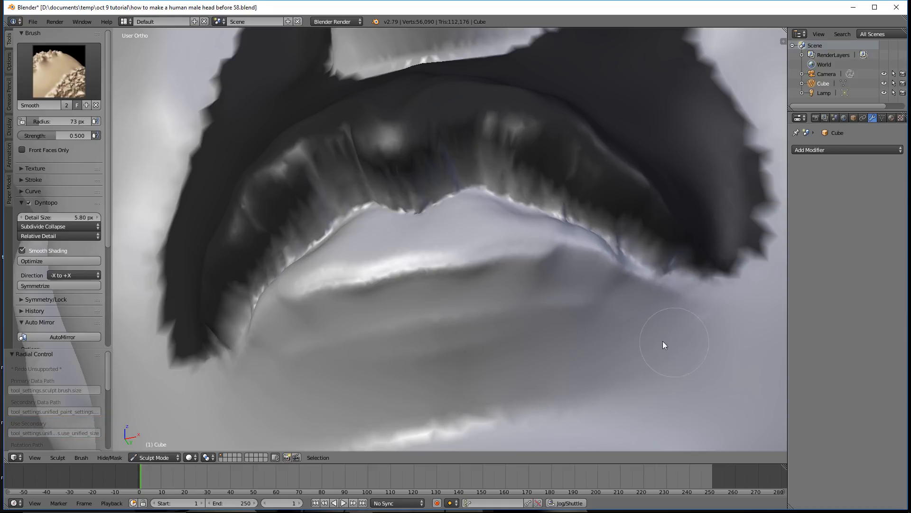
pyautogui.keyDown('shift'); pyautogui.moveTo(511, 378); pyautogui.dragTo(655, 345); pyautogui.keyUp('shift')
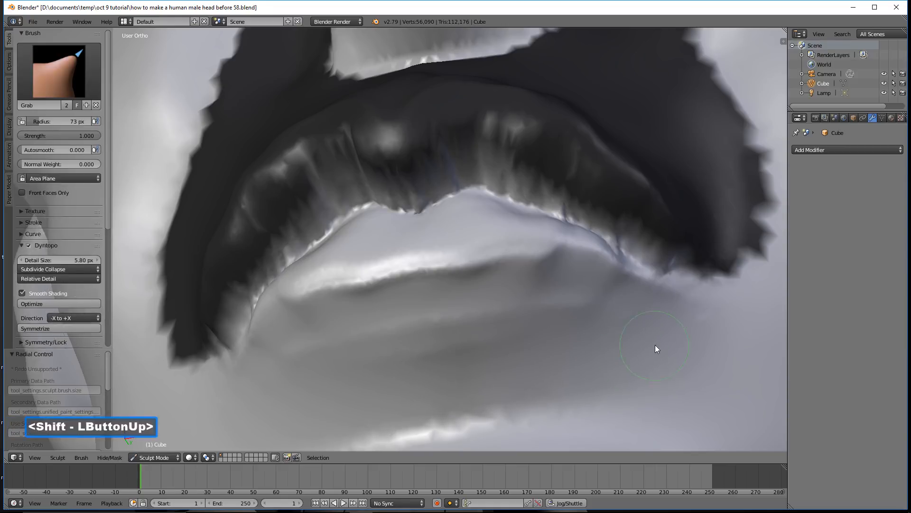
# Step: Clear the mask and smooth the creases it left on the cheeks beside the nose
pyautogui.scroll(-3, 655, 344)
pyautogui.moveTo(625, 306)
pyautogui.mouseDown(button='middle')
pyautogui.moveTo(548, 345)
pyautogui.moveTo(611, 329)
pyautogui.mouseUp(button='middle')
pyautogui.scroll(-4, 525, 264)
pyautogui.moveTo(525, 264); pyautogui.dragTo(562, 266, button='middle')
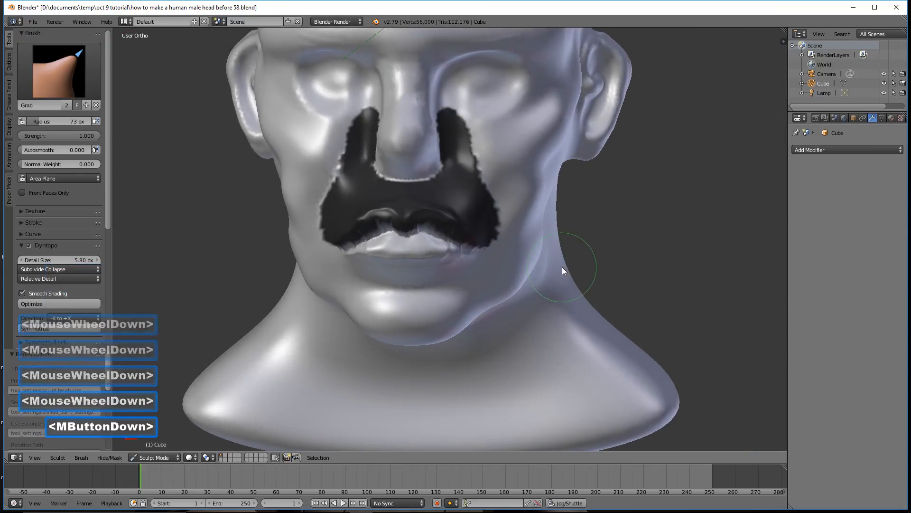
pyautogui.keyDown('shift'); pyautogui.moveTo(561, 227); pyautogui.dragTo(577, 278, button='middle'); pyautogui.keyUp('shift')
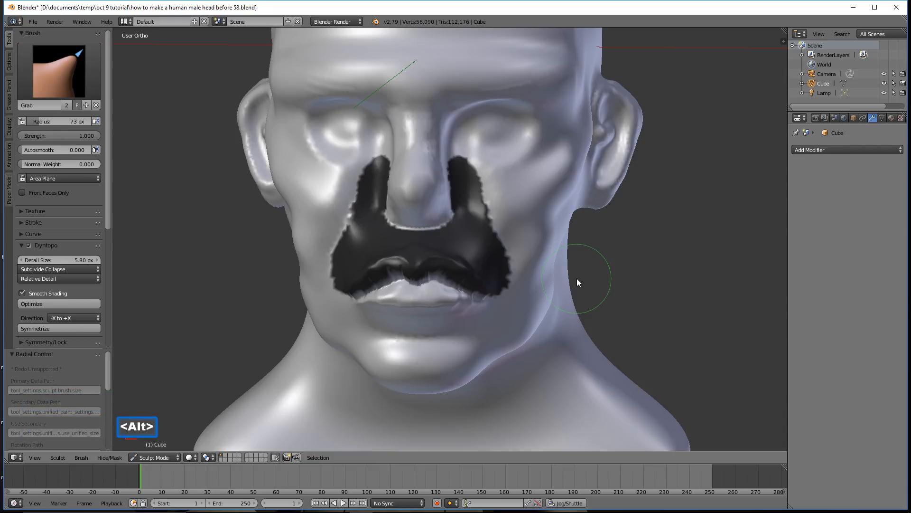
pyautogui.hotkey('alt', 'm')
pyautogui.moveTo(575, 272)
pyautogui.mouseDown(button='middle')
pyautogui.moveTo(511, 273)
pyautogui.moveTo(553, 277)
pyautogui.mouseUp(button='middle')
pyautogui.scroll(2, 555, 278)
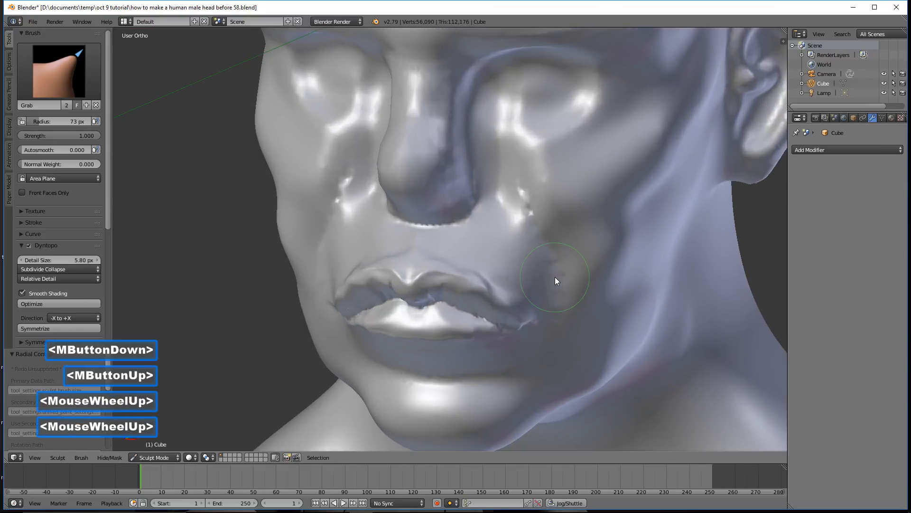
pyautogui.moveTo(529, 213)
pyautogui.keyDown('shift'); pyautogui.mouseDown()
pyautogui.moveTo(553, 287)
pyautogui.moveTo(560, 248)
pyautogui.mouseUp(); pyautogui.keyUp('shift')
pyautogui.keyDown('shift'); pyautogui.click(535, 175); pyautogui.keyUp('shift')
pyautogui.scroll(-3, 616, 303)
pyautogui.moveTo(617, 303); pyautogui.dragTo(563, 297, button='middle')
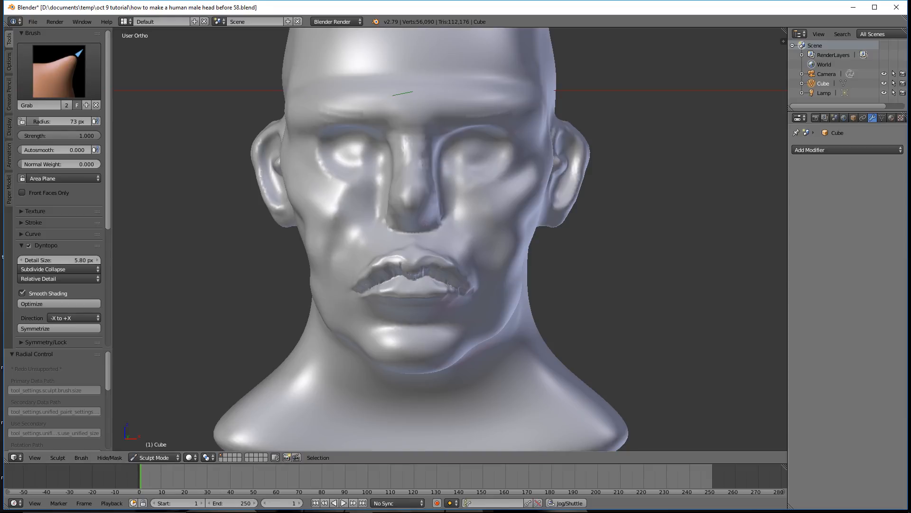
# Step: Save numbered copy 59 and switch to the Clay Strips brush
pyautogui.click(636, 99)
pyautogui.click(636, 99)
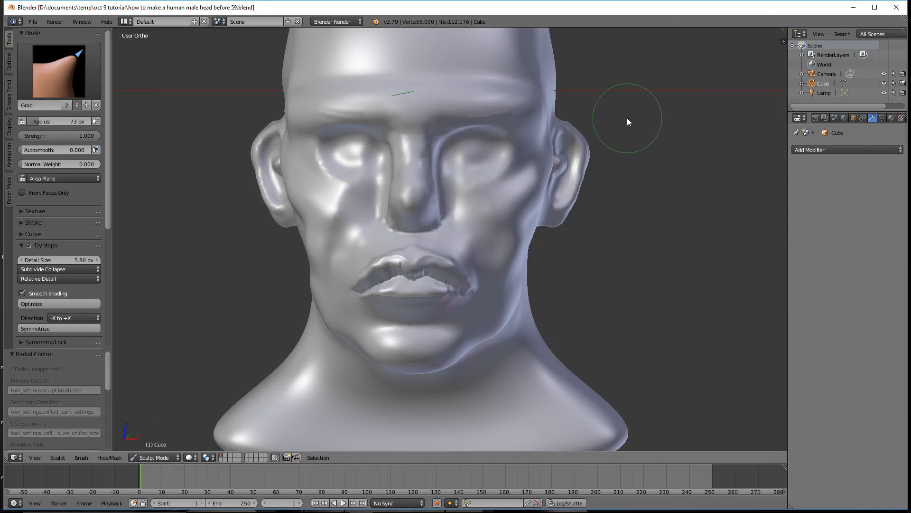
pyautogui.click(58, 67)
pyautogui.click(115, 119)
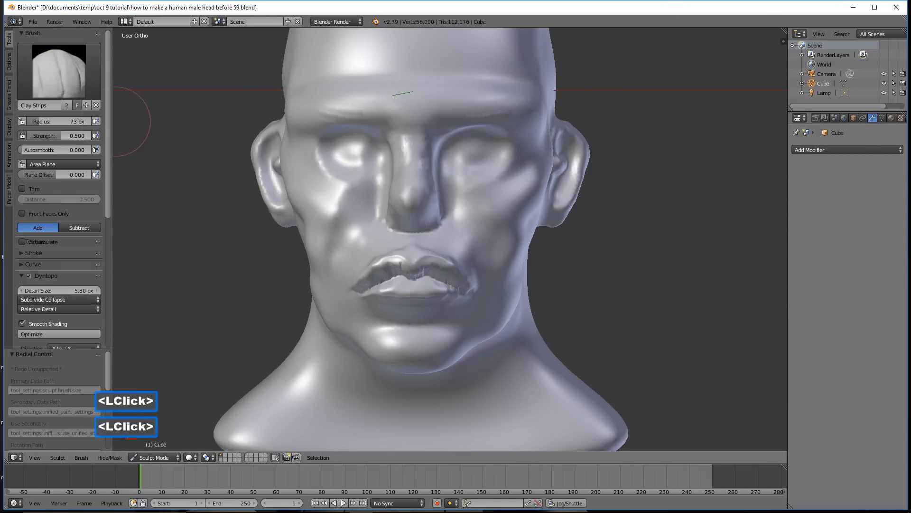
# Step: Build up the side and wing of the nose with Clay Strips strokes at a 73 px radius
pyautogui.scroll(3, 515, 255)
pyautogui.moveTo(548, 229); pyautogui.dragTo(477, 218, button='middle')
pyautogui.scroll(1, 488, 189)
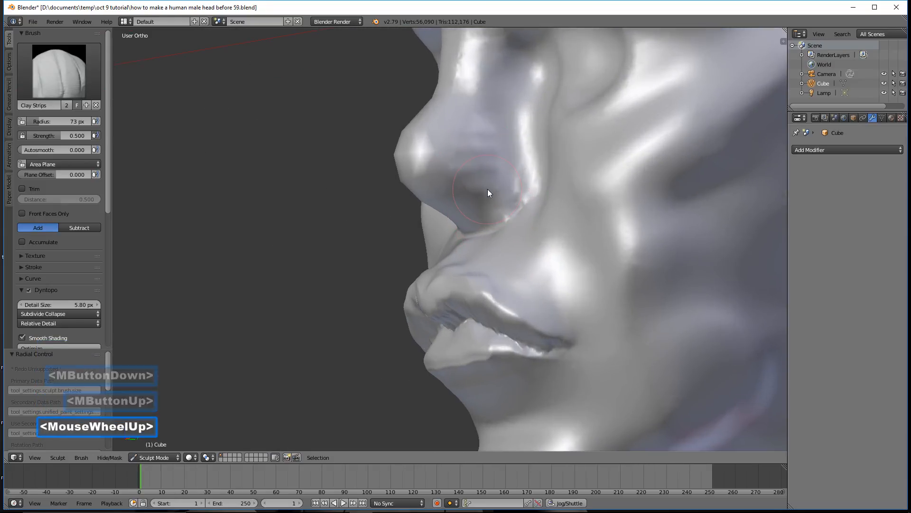
pyautogui.scroll(2, 488, 189)
pyautogui.keyDown('shift'); pyautogui.moveTo(581, 129); pyautogui.dragTo(522, 279, button='middle'); pyautogui.keyUp('shift')
pyautogui.moveTo(453, 229)
pyautogui.mouseDown()
pyautogui.moveTo(435, 255)
pyautogui.moveTo(388, 272)
pyautogui.mouseUp()
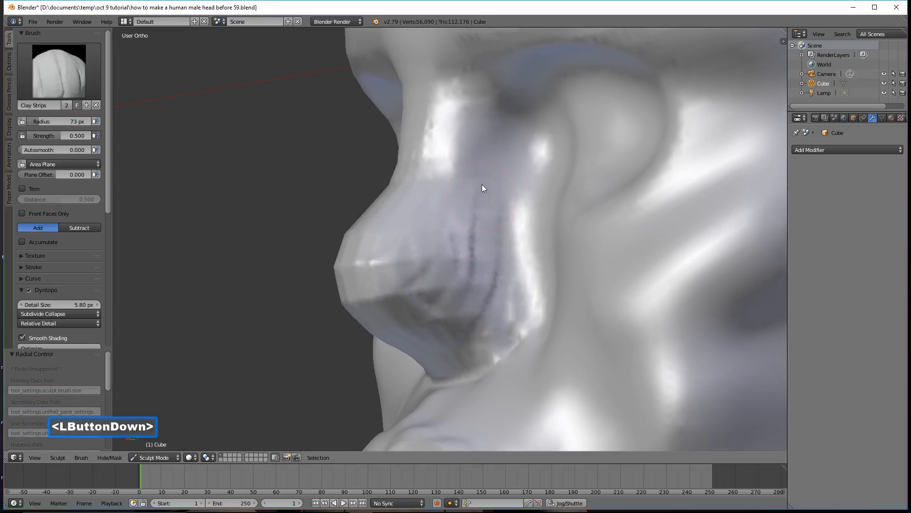
pyautogui.moveTo(480, 339)
pyautogui.mouseDown()
pyautogui.moveTo(410, 324)
pyautogui.moveTo(444, 309)
pyautogui.moveTo(459, 230)
pyautogui.mouseUp()
# Step: Smooth the clay strokes along the side of the nose and around the base of the nostril wing
pyautogui.moveTo(442, 150)
pyautogui.keyDown('shift'); pyautogui.mouseDown()
pyautogui.moveTo(441, 122)
pyautogui.moveTo(489, 134)
pyautogui.mouseUp(); pyautogui.keyUp('shift')
pyautogui.moveTo(467, 284)
pyautogui.mouseDown()
pyautogui.moveTo(480, 295)
pyautogui.moveTo(378, 315)
pyautogui.moveTo(360, 269)
pyautogui.moveTo(407, 184)
pyautogui.moveTo(452, 179)
pyautogui.mouseUp()
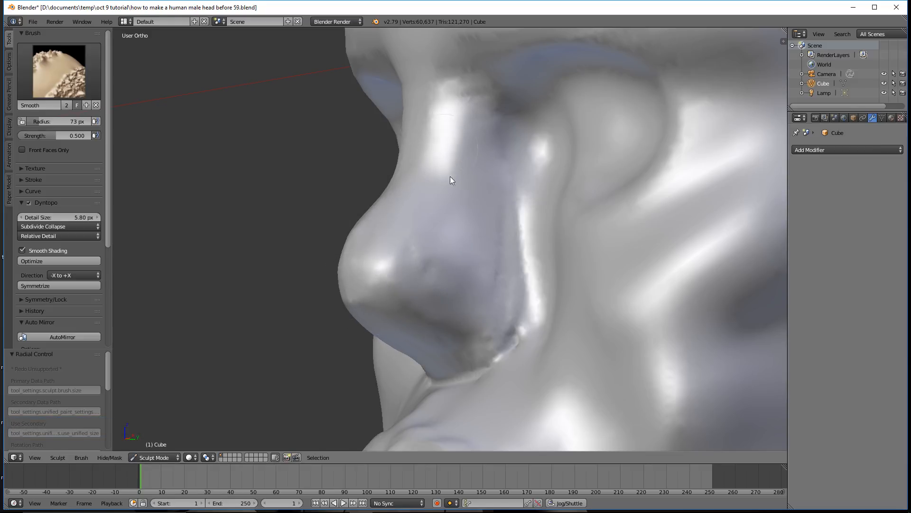
pyautogui.moveTo(466, 367)
pyautogui.keyDown('shift'); pyautogui.mouseDown()
pyautogui.moveTo(482, 373)
pyautogui.moveTo(514, 341)
pyautogui.moveTo(500, 348)
pyautogui.mouseUp(); pyautogui.keyUp('shift')
# Step: Reshape the underside of the nose tip in side view with the Grab brush at a 105 px radius
pyautogui.scroll(-1, 500, 348)
pyautogui.moveTo(461, 339)
pyautogui.mouseDown(button='middle')
pyautogui.moveTo(529, 349)
pyautogui.moveTo(444, 341)
pyautogui.moveTo(446, 321)
pyautogui.mouseUp(button='middle')
pyautogui.scroll(-3, 446, 339)
pyautogui.click(48, 76)
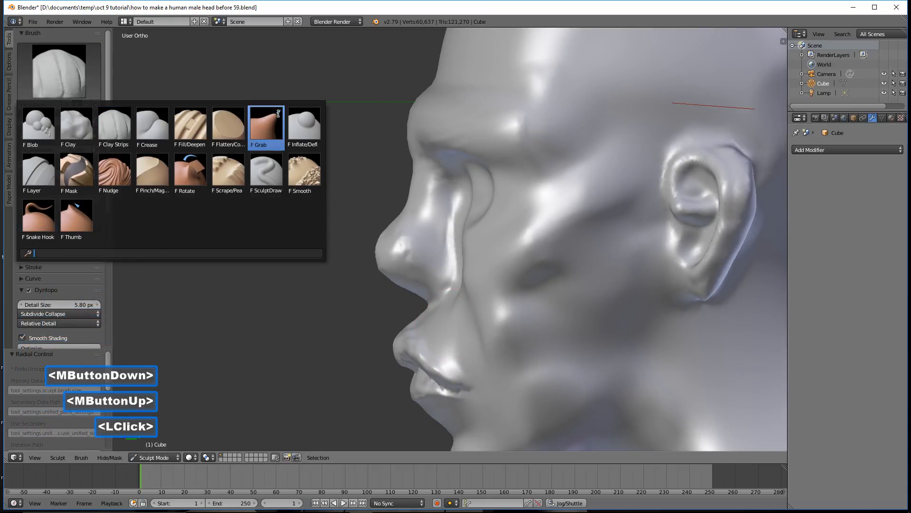
pyautogui.click(266, 126)
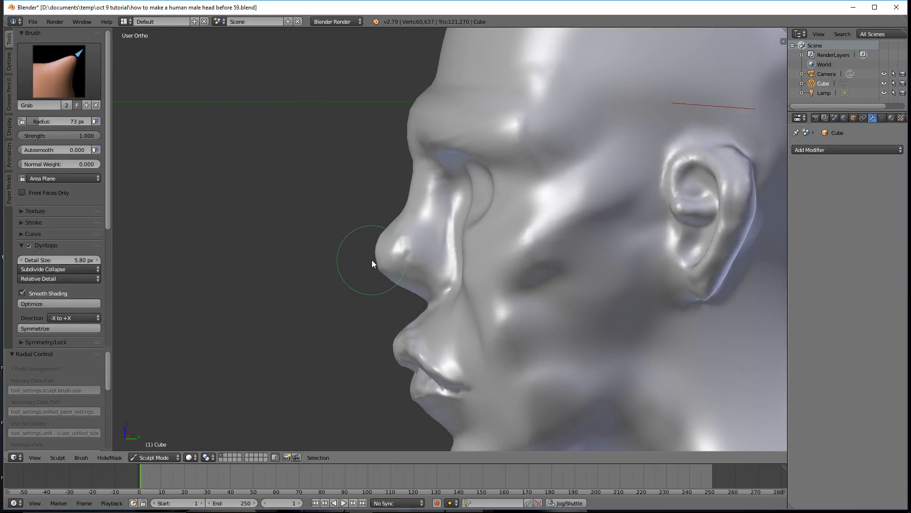
pyautogui.press('f')
pyautogui.click(383, 286)
pyautogui.scroll(3, 382, 287)
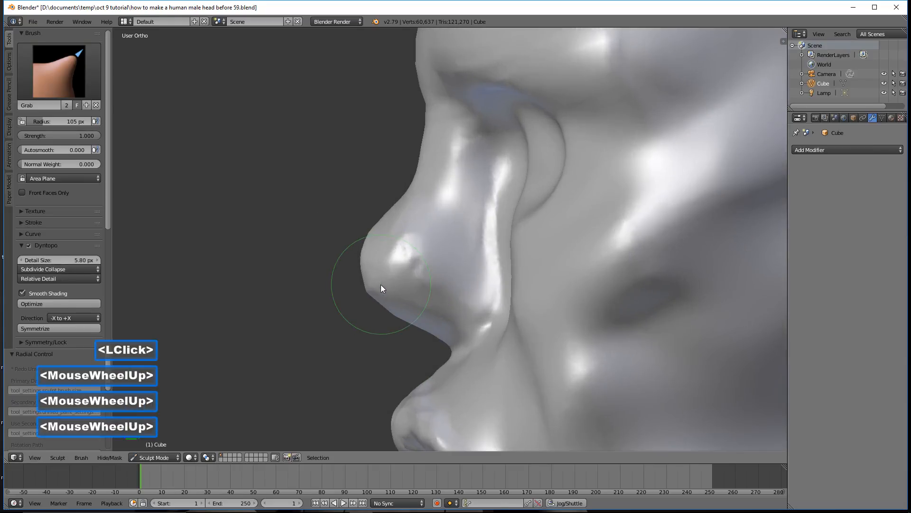
pyautogui.moveTo(362, 284)
pyautogui.mouseDown()
pyautogui.moveTo(362, 252)
pyautogui.moveTo(410, 311)
pyautogui.mouseUp()
pyautogui.click(415, 324)
# Step: Pull the underside of the nose downward and refine the tip's profile with the Grab brush at a 116 px radius
pyautogui.moveTo(458, 324); pyautogui.dragTo(455, 323, button='middle')
pyautogui.scroll(-1, 394, 314)
pyautogui.press('f')
pyautogui.click(397, 303)
pyautogui.moveTo(397, 302)
pyautogui.mouseDown()
pyautogui.moveTo(372, 295)
pyautogui.moveTo(391, 317)
pyautogui.mouseUp()
pyautogui.moveTo(391, 317)
pyautogui.mouseDown(button='middle')
pyautogui.moveTo(460, 298)
pyautogui.moveTo(552, 232)
pyautogui.moveTo(524, 239)
pyautogui.mouseUp(button='middle')
pyautogui.scroll(2, 503, 265)
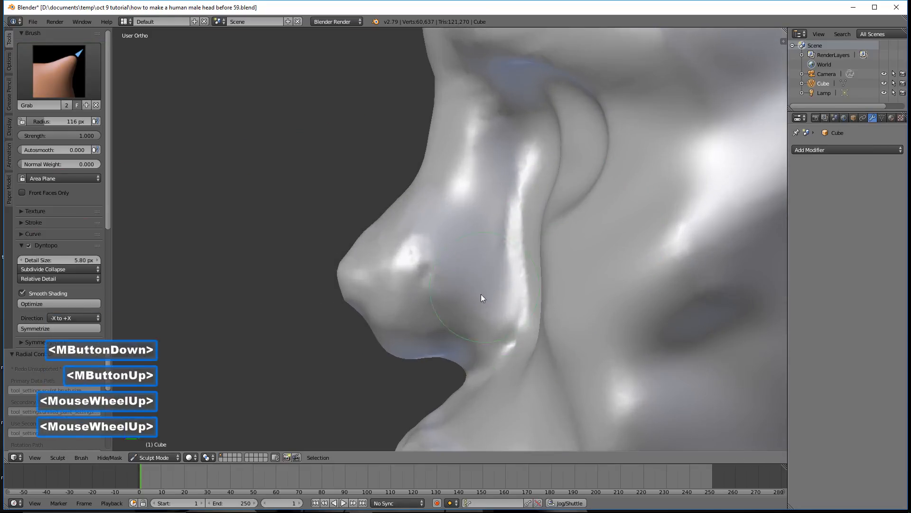
pyautogui.moveTo(440, 356); pyautogui.dragTo(434, 357)
pyautogui.moveTo(365, 323); pyautogui.dragTo(361, 318)
# Step: Push the nose bridge inward below the brow with the Grab brush at a 150 px radius, adjust its side and smooth it
pyautogui.scroll(-1, 386, 314)
pyautogui.moveTo(385, 314)
pyautogui.mouseDown(button='middle')
pyautogui.moveTo(480, 315)
pyautogui.moveTo(388, 316)
pyautogui.mouseUp(button='middle')
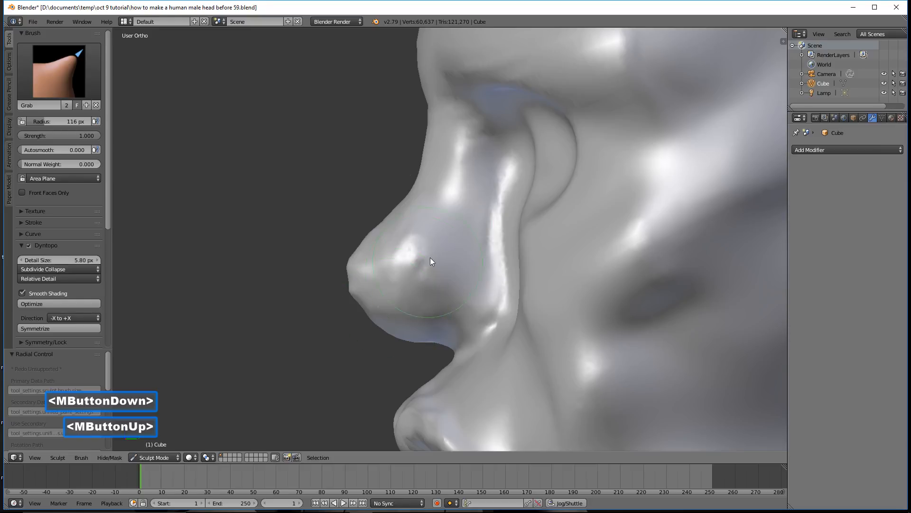
pyautogui.press('f')
pyautogui.click(429, 149)
pyautogui.moveTo(427, 144); pyautogui.dragTo(434, 132)
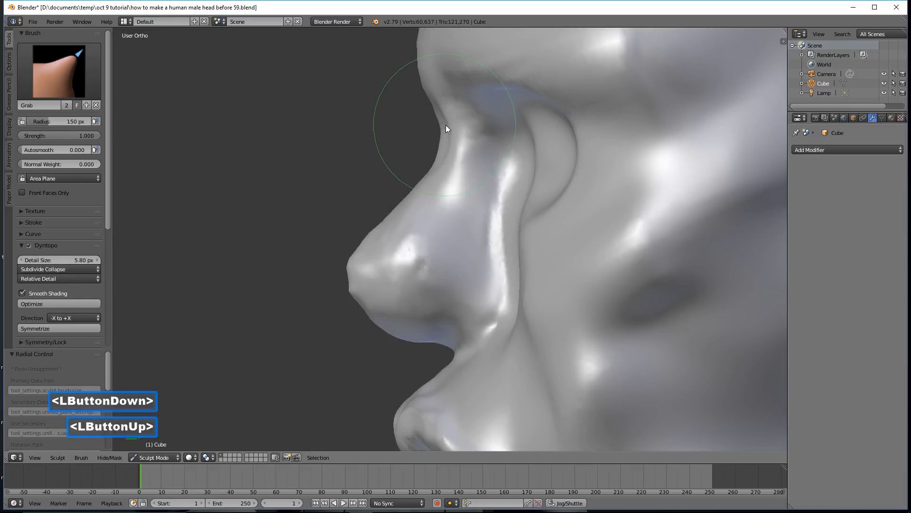
pyautogui.click(452, 127)
pyautogui.moveTo(452, 127)
pyautogui.mouseDown(button='middle')
pyautogui.moveTo(495, 145)
pyautogui.moveTo(523, 143)
pyautogui.moveTo(489, 140)
pyautogui.mouseUp(button='middle')
pyautogui.moveTo(468, 140); pyautogui.dragTo(426, 139)
pyautogui.moveTo(423, 141)
pyautogui.keyDown('shift'); pyautogui.mouseDown()
pyautogui.moveTo(418, 148)
pyautogui.moveTo(447, 157)
pyautogui.mouseUp(); pyautogui.keyUp('shift')
# Step: Pull the nostril wings outward with the Grab brush at a 150 px radius to widen the lower nose
pyautogui.moveTo(457, 183)
pyautogui.mouseDown(button='middle')
pyautogui.moveTo(471, 258)
pyautogui.moveTo(499, 249)
pyautogui.moveTo(489, 280)
pyautogui.mouseUp(button='middle')
pyautogui.scroll(-2, 499, 250)
pyautogui.scroll(-1, 498, 254)
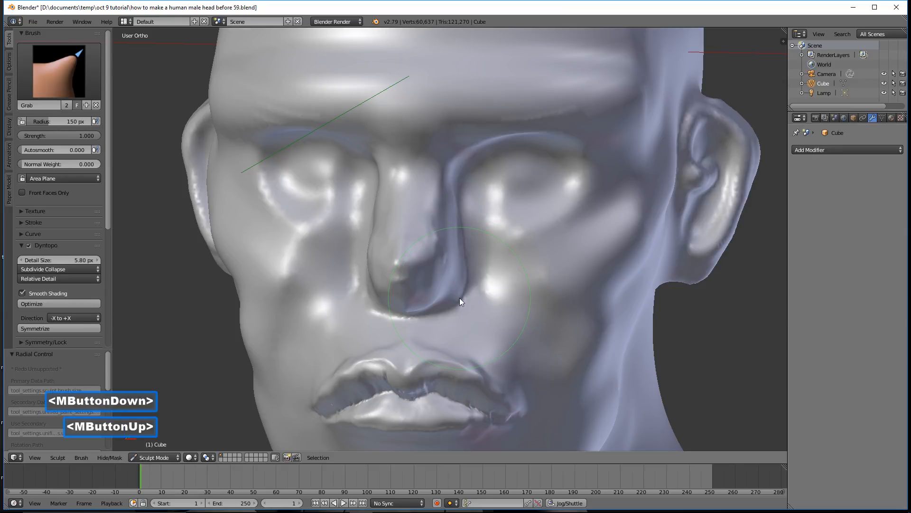
pyautogui.scroll(2, 460, 297)
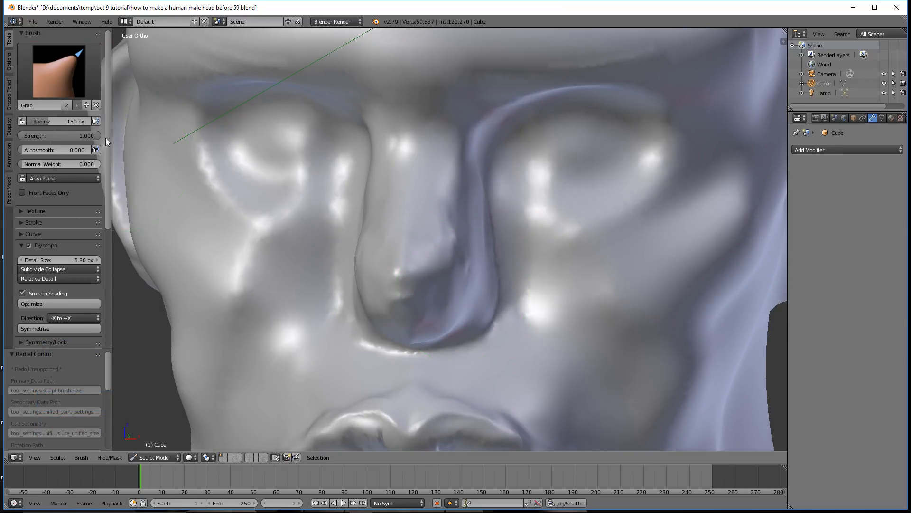
pyautogui.moveTo(481, 294); pyautogui.dragTo(464, 290, button='middle')
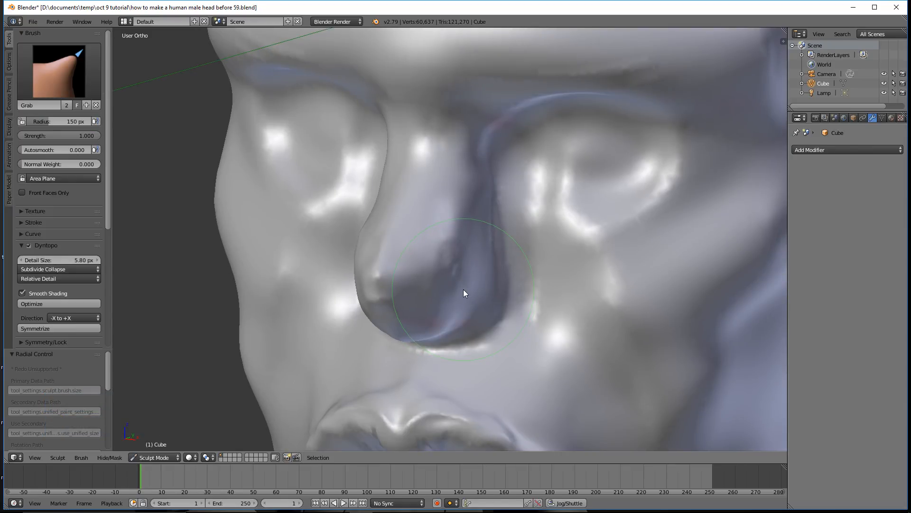
pyautogui.moveTo(464, 289); pyautogui.dragTo(479, 284, button='middle')
pyautogui.moveTo(474, 287); pyautogui.dragTo(504, 286)
pyautogui.moveTo(504, 286)
pyautogui.mouseDown(button='middle')
pyautogui.moveTo(511, 293)
pyautogui.moveTo(471, 278)
pyautogui.moveTo(538, 244)
pyautogui.moveTo(559, 284)
pyautogui.moveTo(554, 301)
pyautogui.moveTo(524, 288)
pyautogui.moveTo(501, 292)
pyautogui.moveTo(534, 289)
pyautogui.moveTo(518, 293)
pyautogui.mouseUp(button='middle')
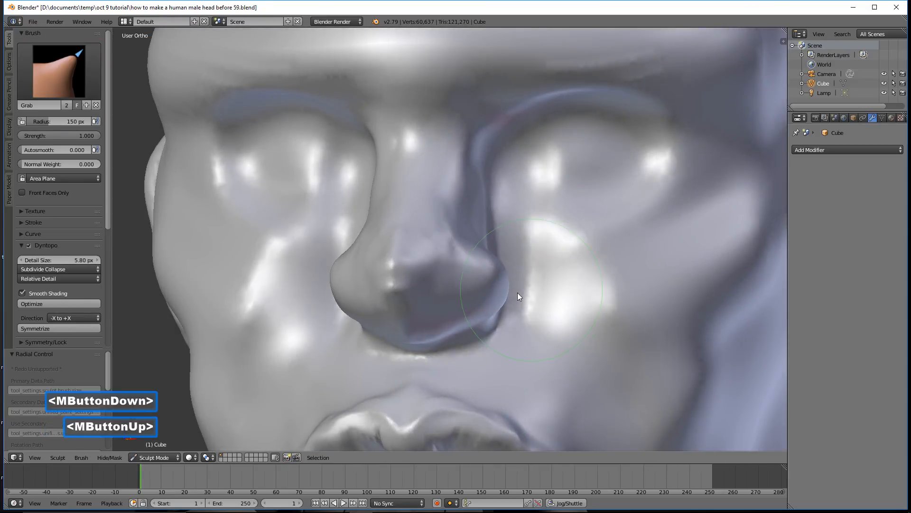
# Step: Refine the nostril wings and the side of the nose above them with small Grab strokes
pyautogui.moveTo(489, 297); pyautogui.dragTo(494, 297)
pyautogui.moveTo(495, 297); pyautogui.dragTo(423, 295, button='middle')
pyautogui.moveTo(435, 219); pyautogui.dragTo(440, 225)
pyautogui.moveTo(439, 225)
pyautogui.mouseDown(button='middle')
pyautogui.moveTo(539, 227)
pyautogui.moveTo(517, 229)
pyautogui.moveTo(512, 197)
pyautogui.mouseUp(button='middle')
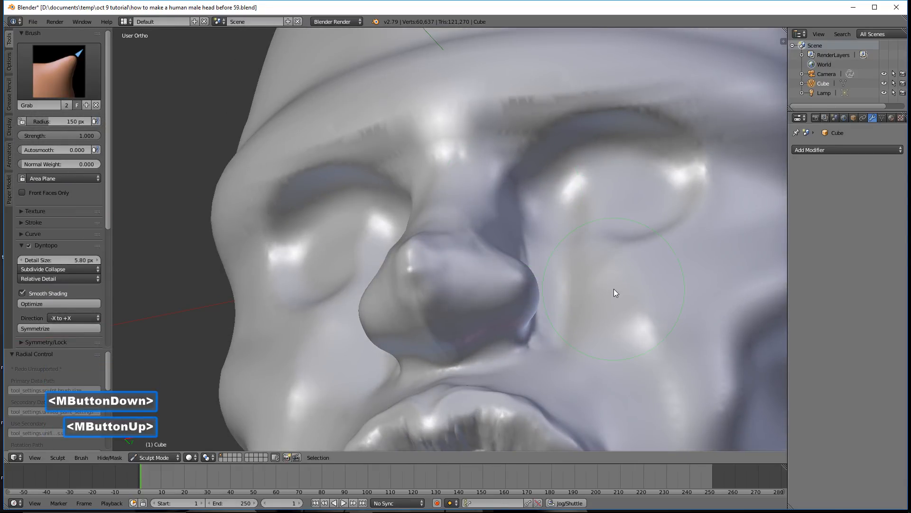
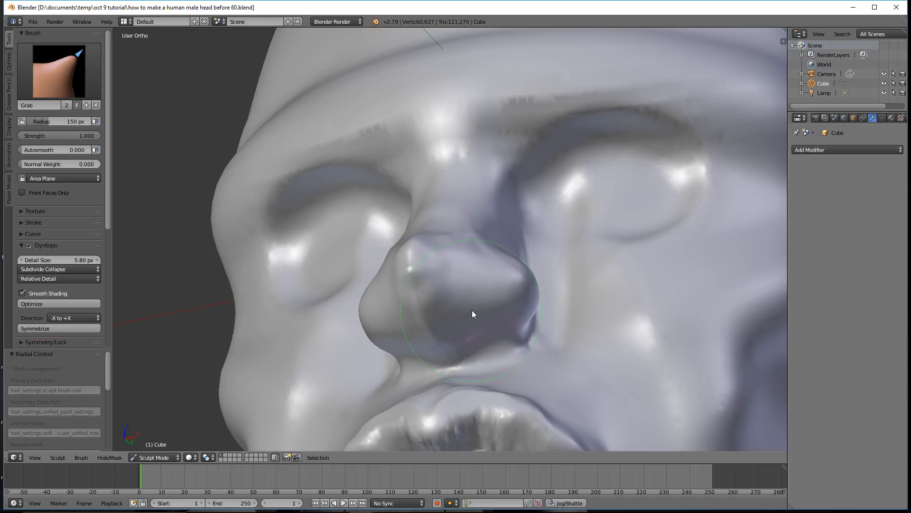
# Step: Carve the nostril openings into the underside of the nose with the Blob brush in subtracting mode at a 57 px radius
pyautogui.click(71, 82)
pyautogui.click(40, 135)
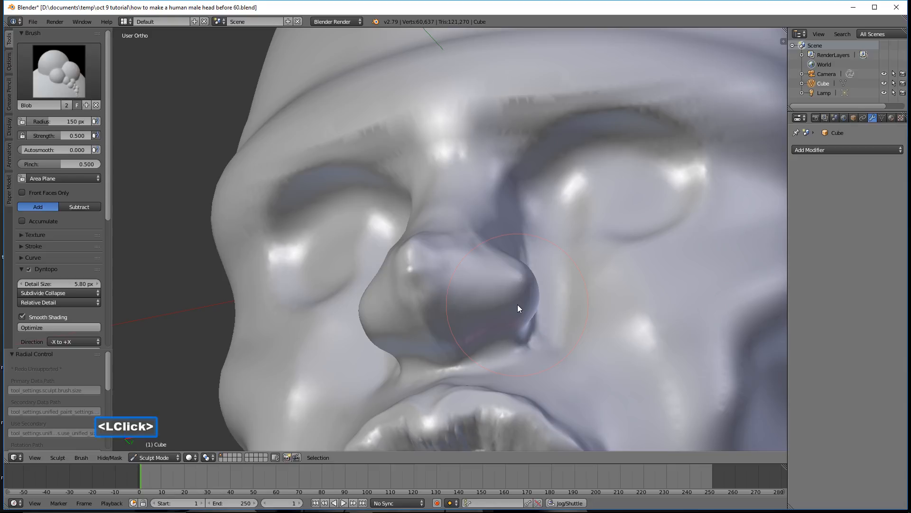
pyautogui.press('f')
pyautogui.click(474, 301)
pyautogui.moveTo(449, 263)
pyautogui.mouseDown(button='middle')
pyautogui.moveTo(477, 258)
pyautogui.moveTo(475, 287)
pyautogui.moveTo(489, 284)
pyautogui.mouseUp(button='middle')
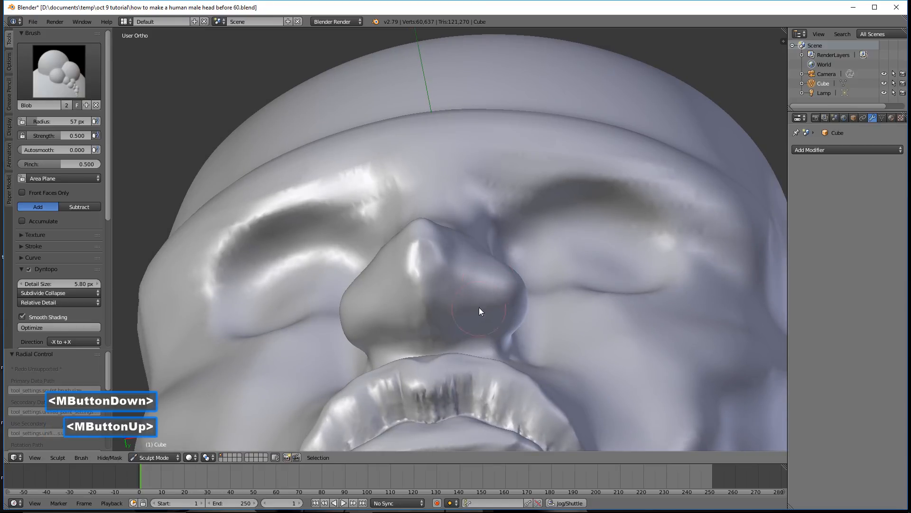
pyautogui.press('ctrl')
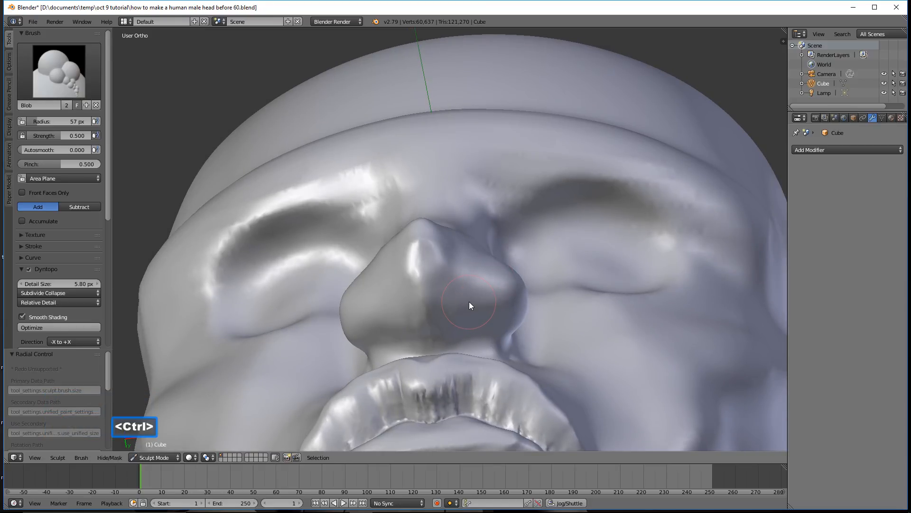
pyautogui.moveTo(468, 306)
pyautogui.keyDown('ctrl'); pyautogui.mouseDown()
pyautogui.moveTo(476, 304)
pyautogui.moveTo(467, 292)
pyautogui.moveTo(475, 308)
pyautogui.mouseUp(); pyautogui.keyUp('ctrl')
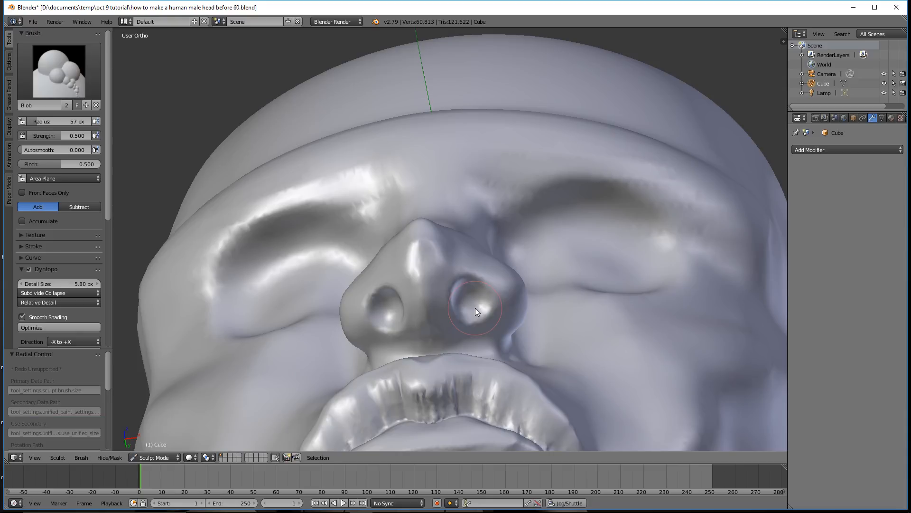
pyautogui.moveTo(475, 308)
pyautogui.keyDown('ctrl'); pyautogui.mouseDown()
pyautogui.moveTo(458, 282)
pyautogui.moveTo(468, 303)
pyautogui.moveTo(478, 301)
pyautogui.moveTo(469, 307)
pyautogui.moveTo(457, 285)
pyautogui.moveTo(464, 290)
pyautogui.mouseUp(); pyautogui.keyUp('ctrl')
# Step: Switch back to the Grab brush and enlarge its radius to about 135 px for shaping the nostril wings
pyautogui.moveTo(577, 257)
pyautogui.mouseDown(button='middle')
pyautogui.moveTo(584, 332)
pyautogui.moveTo(581, 314)
pyautogui.mouseUp(button='middle')
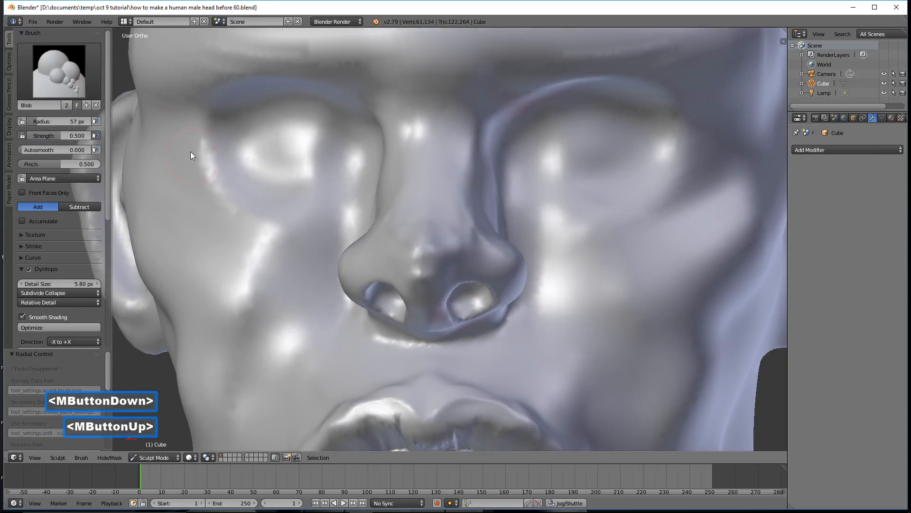
pyautogui.click(79, 75)
pyautogui.click(302, 128)
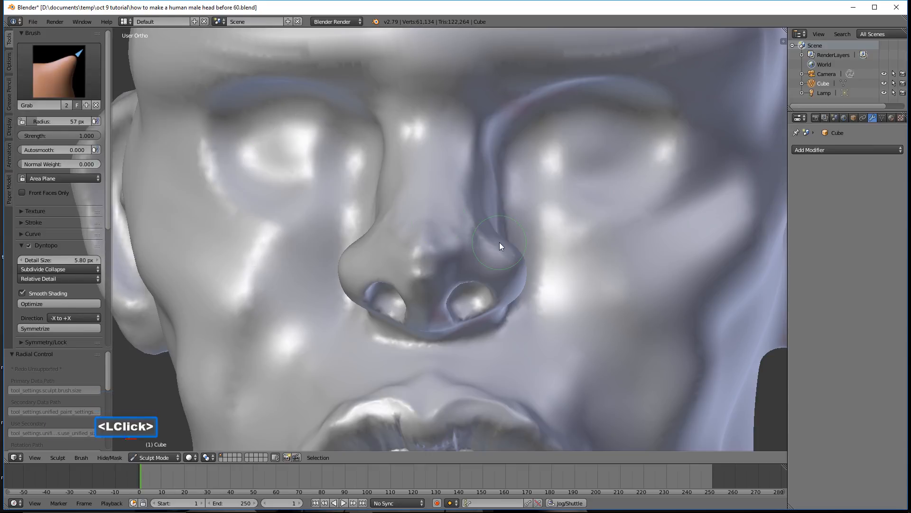
pyautogui.press('f')
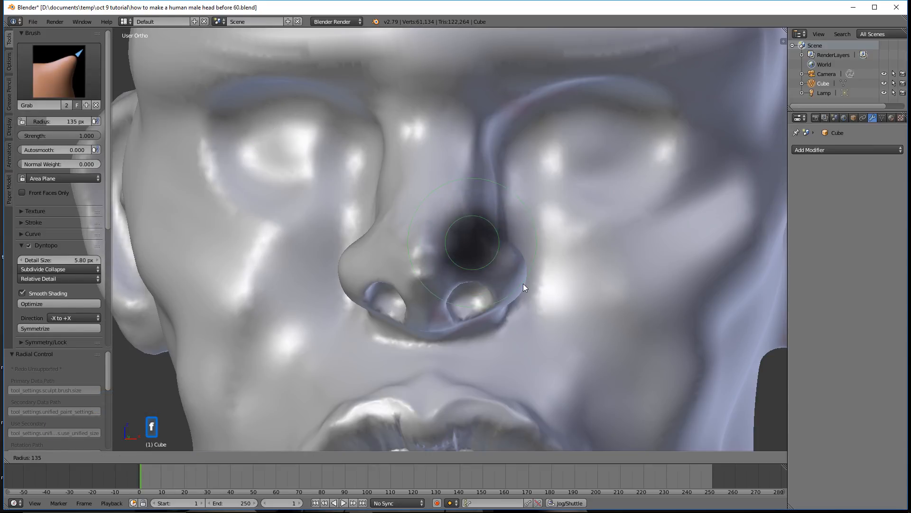
# Step: Reshape the nose tip and nostrils with the Grab brush at 138 px radius, and save as "how to make a human male head before 61.blend"
pyautogui.click(523, 283)
pyautogui.moveTo(484, 295); pyautogui.dragTo(471, 280, button='middle')
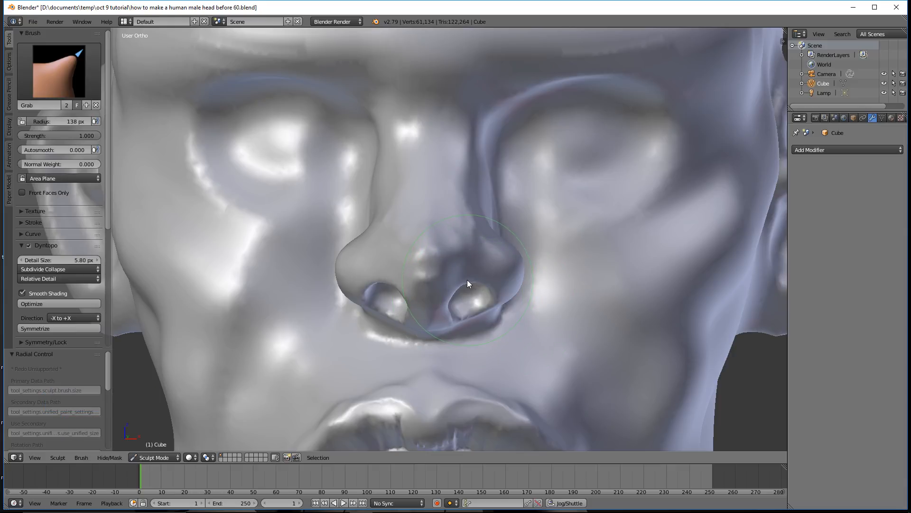
pyautogui.moveTo(475, 284); pyautogui.dragTo(503, 304, button='middle')
pyautogui.moveTo(466, 276); pyautogui.dragTo(469, 295)
pyautogui.moveTo(469, 294)
pyautogui.mouseDown(button='middle')
pyautogui.moveTo(482, 293)
pyautogui.moveTo(424, 295)
pyautogui.moveTo(523, 283)
pyautogui.moveTo(492, 298)
pyautogui.mouseUp(button='middle')
pyautogui.moveTo(479, 291); pyautogui.dragTo(494, 292)
pyautogui.moveTo(494, 291)
pyautogui.mouseDown(button='middle')
pyautogui.moveTo(422, 287)
pyautogui.moveTo(461, 279)
pyautogui.moveTo(518, 290)
pyautogui.mouseUp(button='middle')
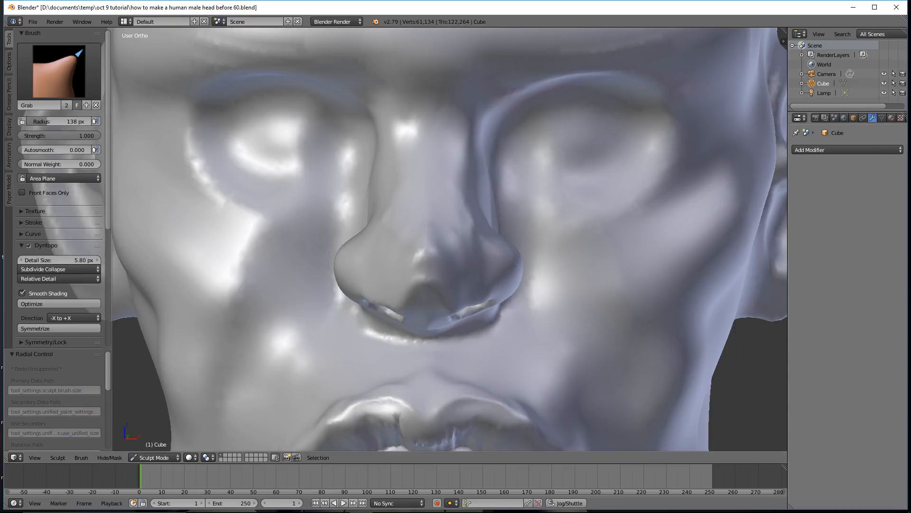
pyautogui.click(571, 134)
# Step: Reshape the brow and pull its centre down with the Grab brush, and save as "how to make a human male head before 62.blend"
pyautogui.scroll(-5, 565, 165)
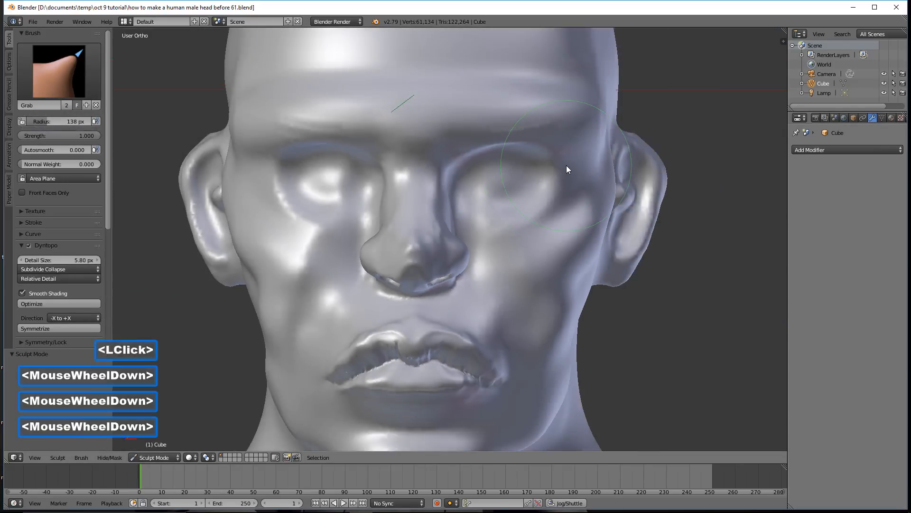
pyautogui.moveTo(463, 175); pyautogui.dragTo(464, 168)
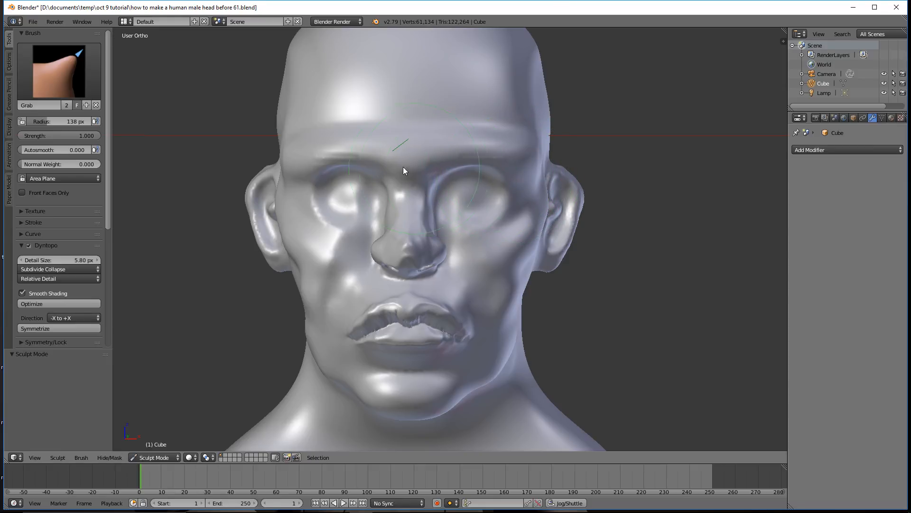
pyautogui.moveTo(410, 132); pyautogui.dragTo(410, 136)
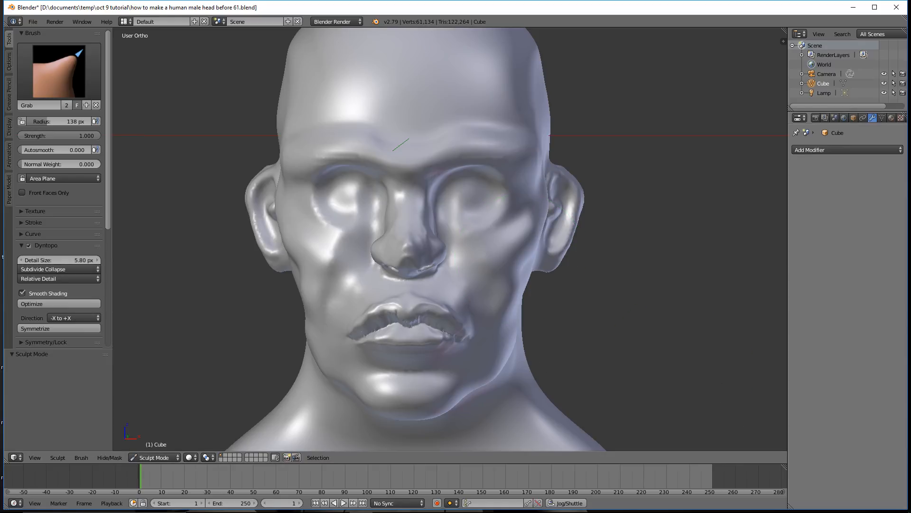
pyautogui.click(622, 11)
# Step: Switch to the Blob sculpting brush and set its radius to 43 px
pyautogui.scroll(2, 533, 264)
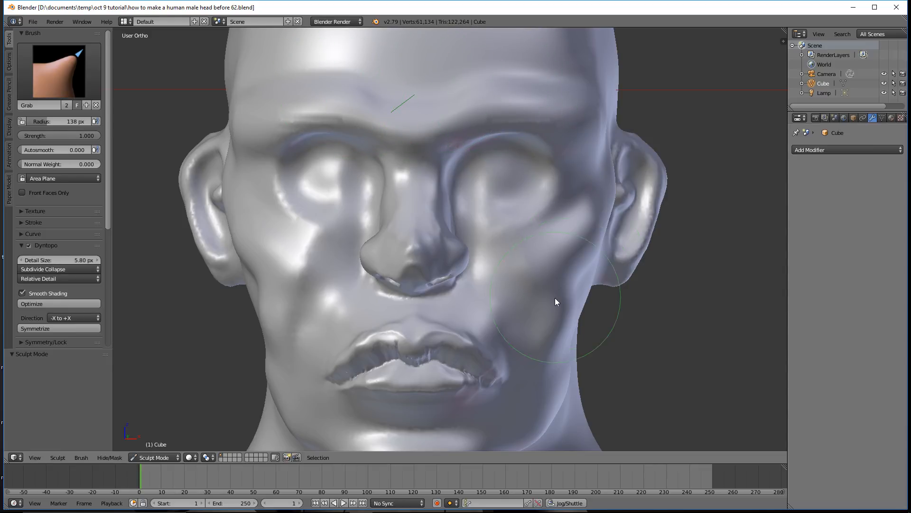
pyautogui.click(69, 74)
pyautogui.click(38, 127)
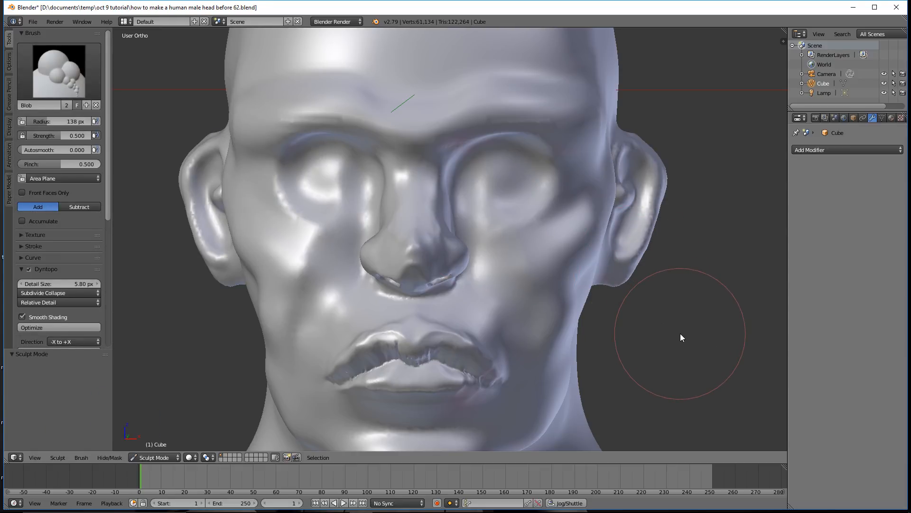
pyautogui.press('f')
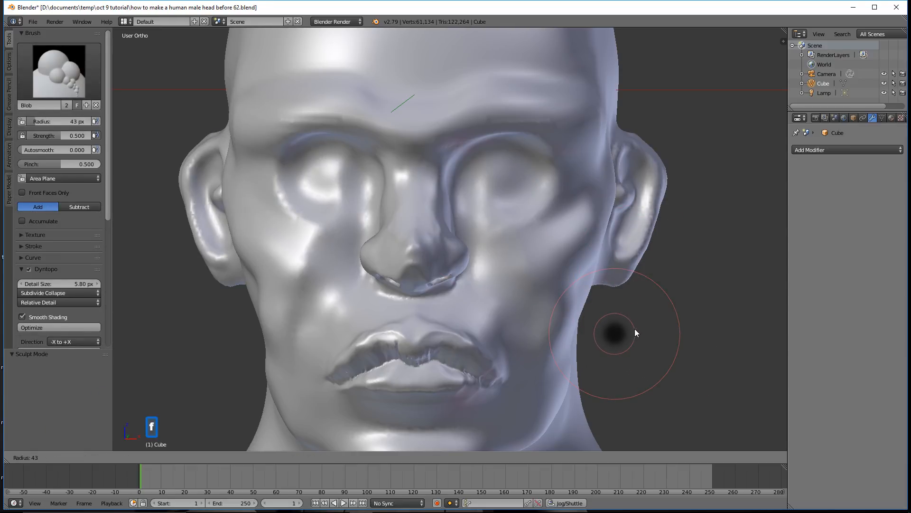
pyautogui.click(635, 330)
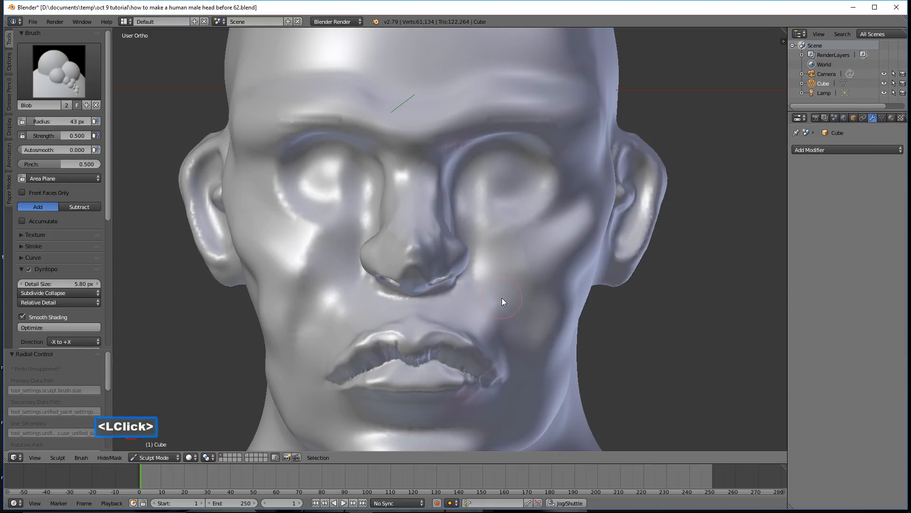
# Step: Carve the philtrum groove between the nose and upper lip with the inverted Blob brush at 59 px radius
pyautogui.scroll(3, 502, 298)
pyautogui.keyDown('shift'); pyautogui.moveTo(518, 325); pyautogui.dragTo(557, 194, button='middle'); pyautogui.keyUp('shift')
pyautogui.scroll(2, 549, 203)
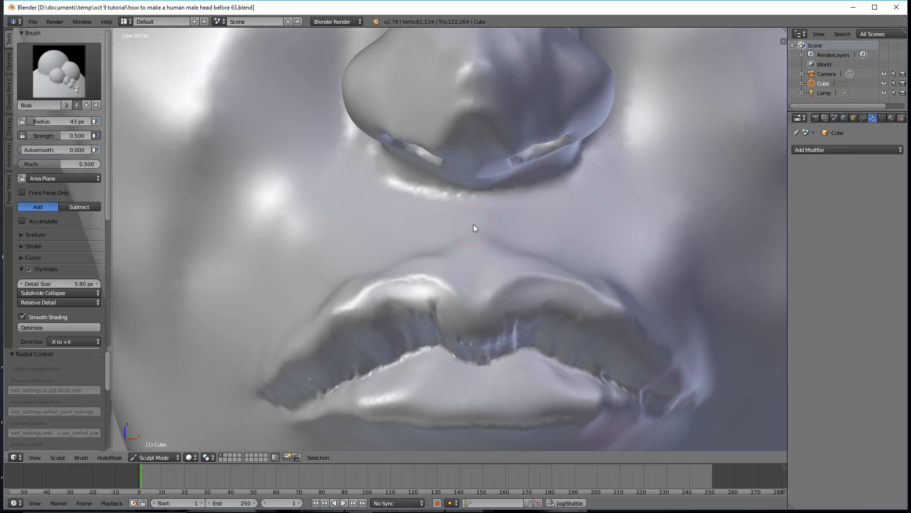
pyautogui.press('f')
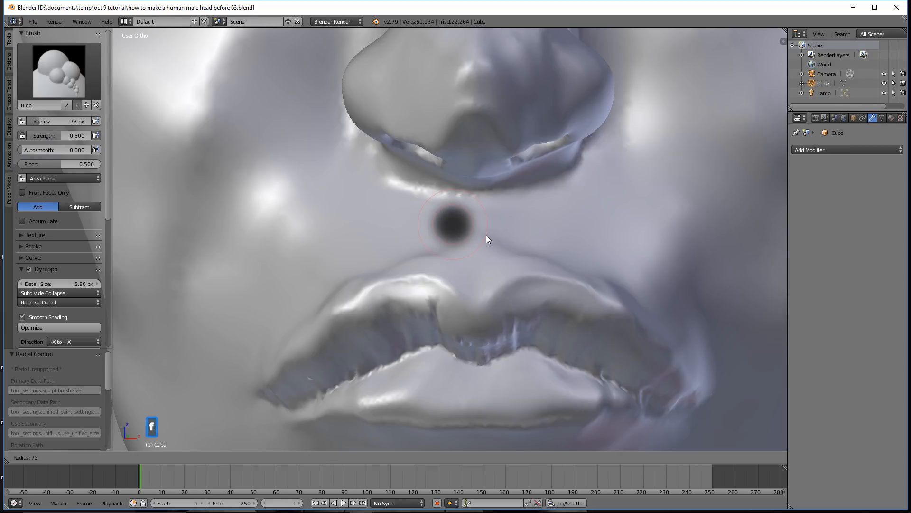
pyautogui.click(480, 234)
pyautogui.press('ctrl')
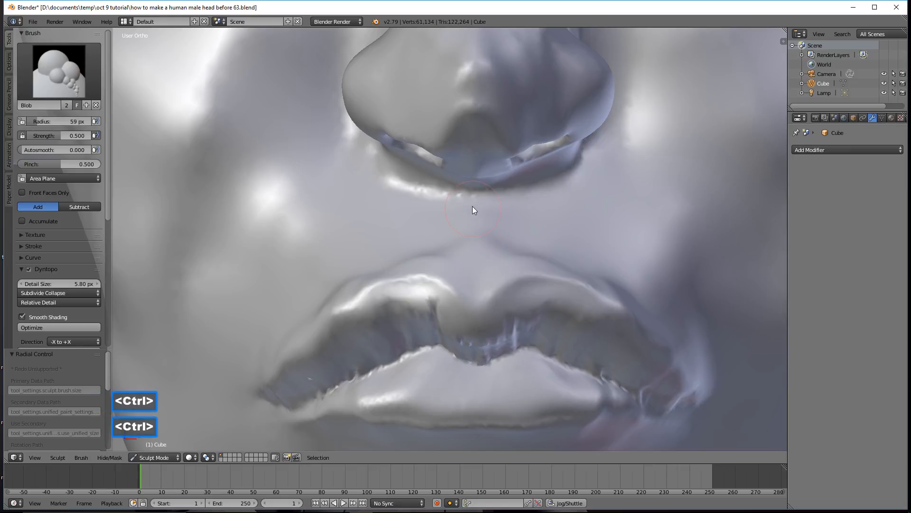
pyautogui.keyDown('ctrl'); pyautogui.click(472, 217); pyautogui.keyUp('ctrl')
pyautogui.keyDown('ctrl'); pyautogui.moveTo(472, 218); pyautogui.dragTo(470, 241); pyautogui.keyUp('ctrl')
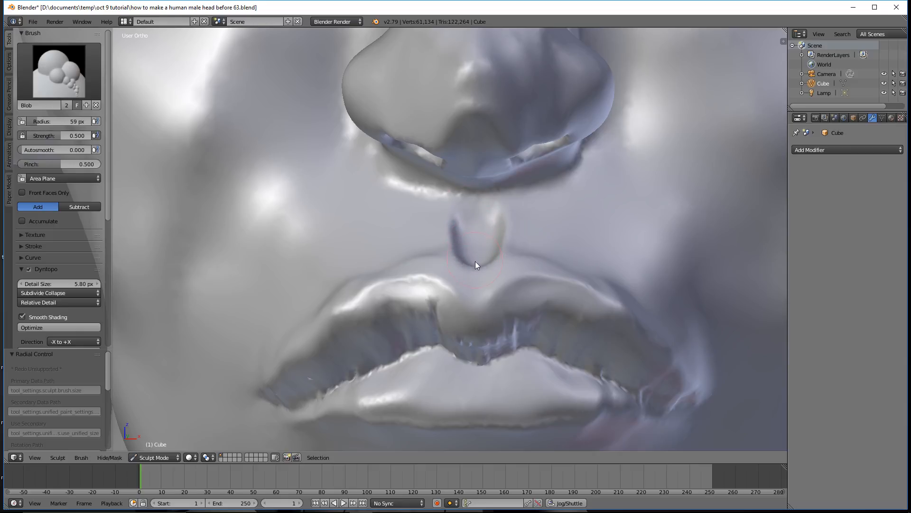
pyautogui.keyDown('ctrl'); pyautogui.click(473, 205); pyautogui.keyUp('ctrl')
# Step: Carve a crease around the top, back and front edges of the nostril wing with the Crease brush
pyautogui.scroll(-1, 578, 212)
pyautogui.moveTo(594, 201)
pyautogui.mouseDown(button='middle')
pyautogui.moveTo(538, 210)
pyautogui.moveTo(599, 203)
pyautogui.moveTo(581, 226)
pyautogui.moveTo(517, 223)
pyautogui.mouseUp(button='middle')
pyautogui.scroll(-3, 598, 204)
pyautogui.scroll(-1, 591, 213)
pyautogui.scroll(2, 505, 213)
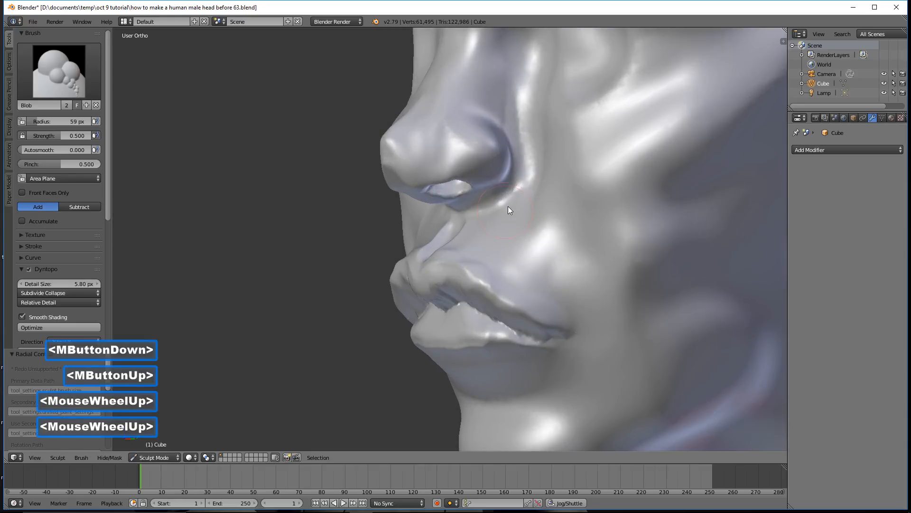
pyautogui.click(90, 81)
pyautogui.click(152, 129)
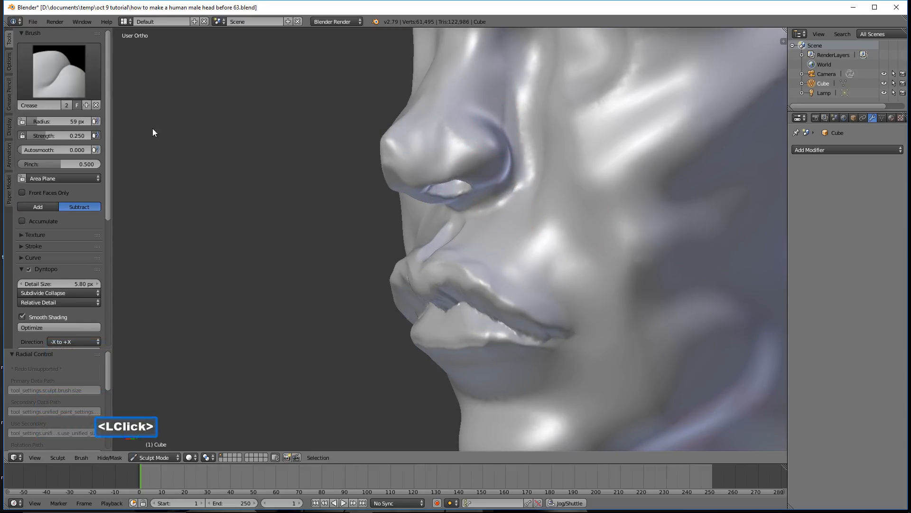
pyautogui.scroll(2, 582, 204)
pyautogui.keyDown('shift'); pyautogui.moveTo(605, 176); pyautogui.dragTo(483, 288, button='middle'); pyautogui.keyUp('shift')
pyautogui.scroll(4, 481, 288)
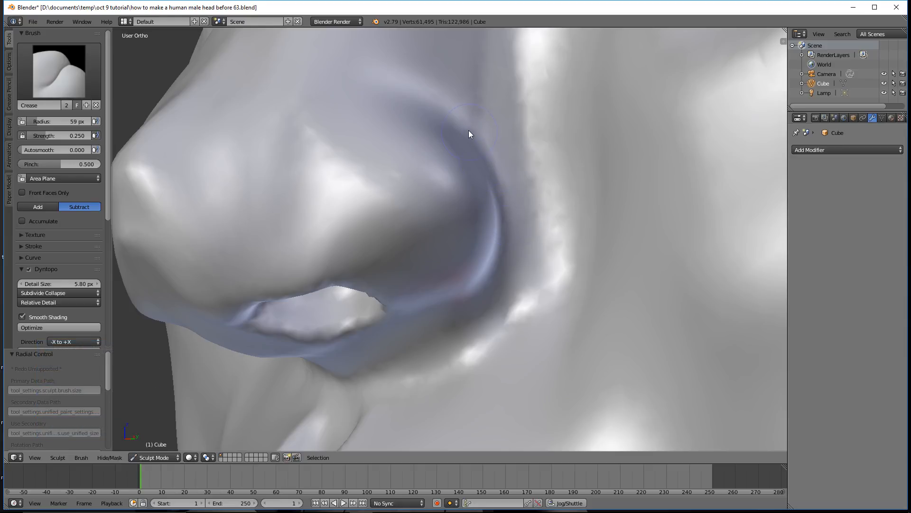
pyautogui.moveTo(468, 131); pyautogui.dragTo(449, 116)
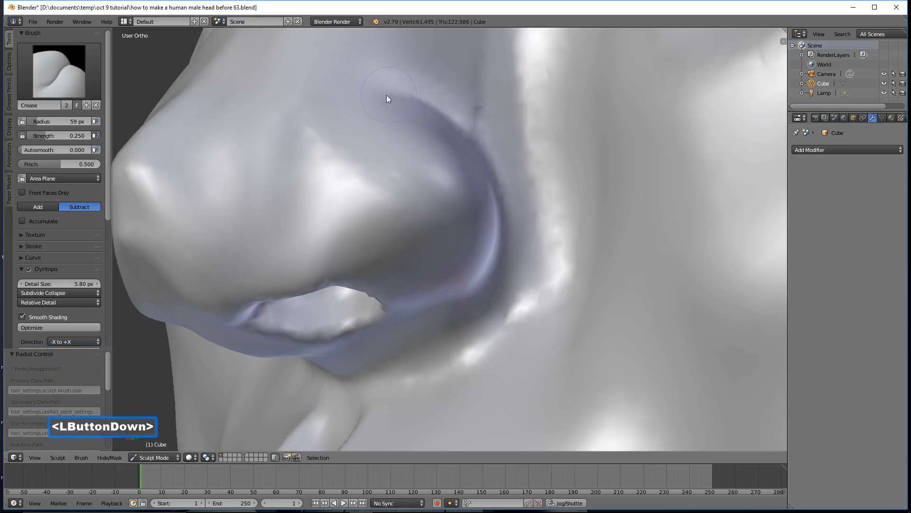
pyautogui.moveTo(357, 104)
pyautogui.mouseDown()
pyautogui.moveTo(315, 147)
pyautogui.moveTo(299, 188)
pyautogui.moveTo(358, 116)
pyautogui.mouseUp()
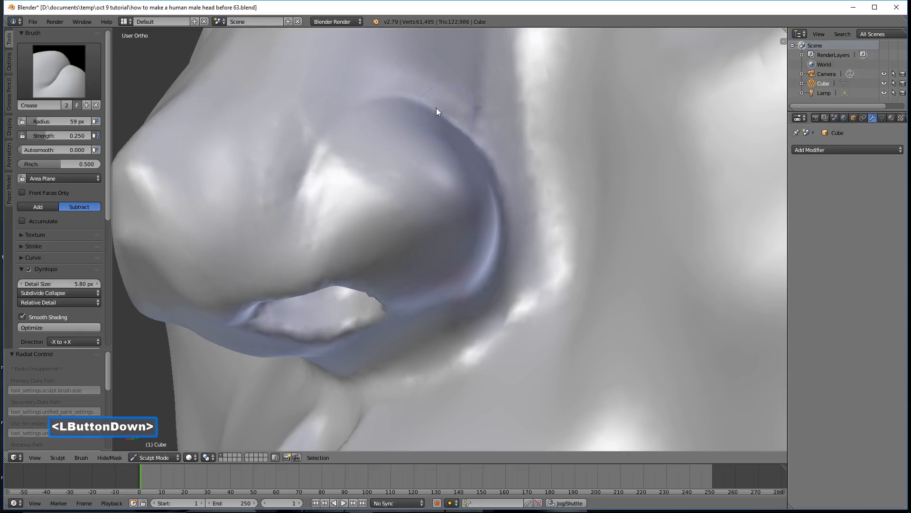
pyautogui.moveTo(302, 186)
pyautogui.mouseDown()
pyautogui.moveTo(309, 165)
pyautogui.moveTo(292, 210)
pyautogui.moveTo(327, 140)
pyautogui.mouseUp()
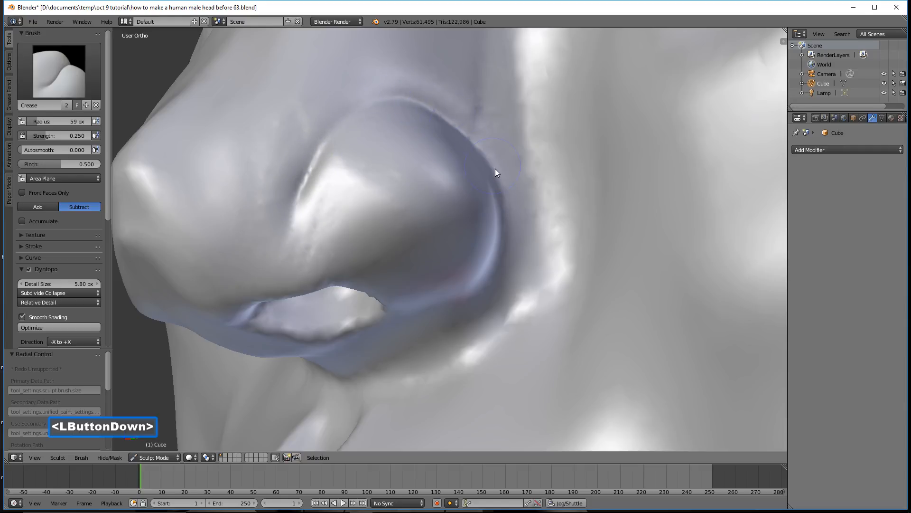
pyautogui.moveTo(495, 172); pyautogui.dragTo(430, 204)
pyautogui.moveTo(311, 221); pyautogui.dragTo(300, 224)
# Step: Check the creased nose from the front and save the file as "how to make a human male head before 64.blend"
pyautogui.scroll(-3, 333, 209)
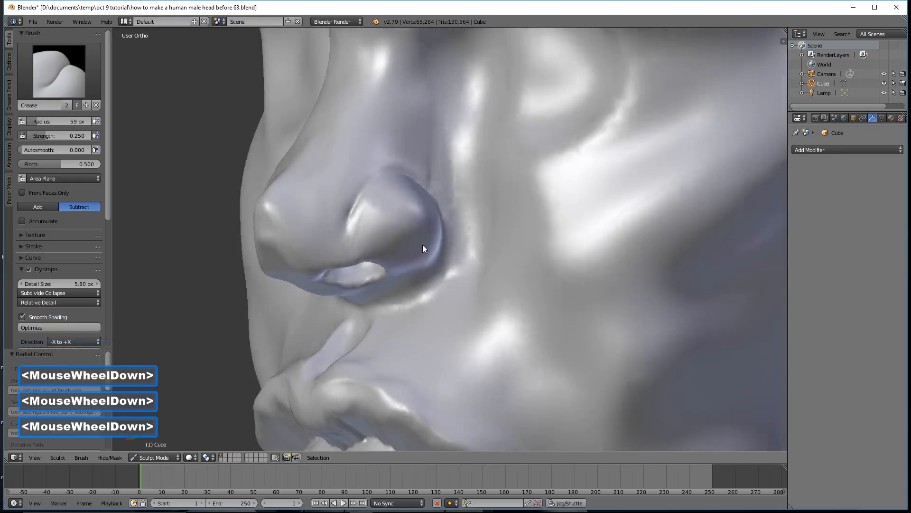
pyautogui.moveTo(423, 244); pyautogui.dragTo(483, 258, button='middle')
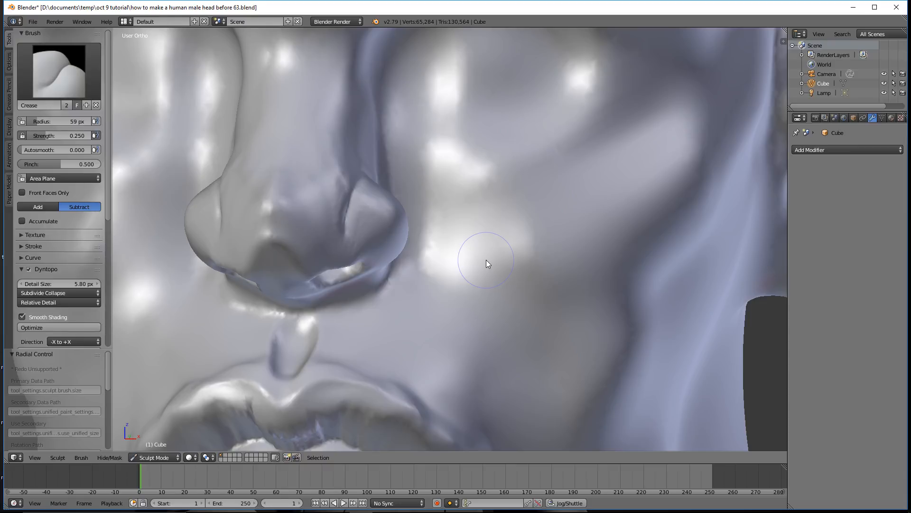
pyautogui.moveTo(486, 260)
pyautogui.mouseDown(button='middle')
pyautogui.moveTo(407, 254)
pyautogui.moveTo(485, 267)
pyautogui.mouseUp(button='middle')
pyautogui.scroll(-4, 485, 266)
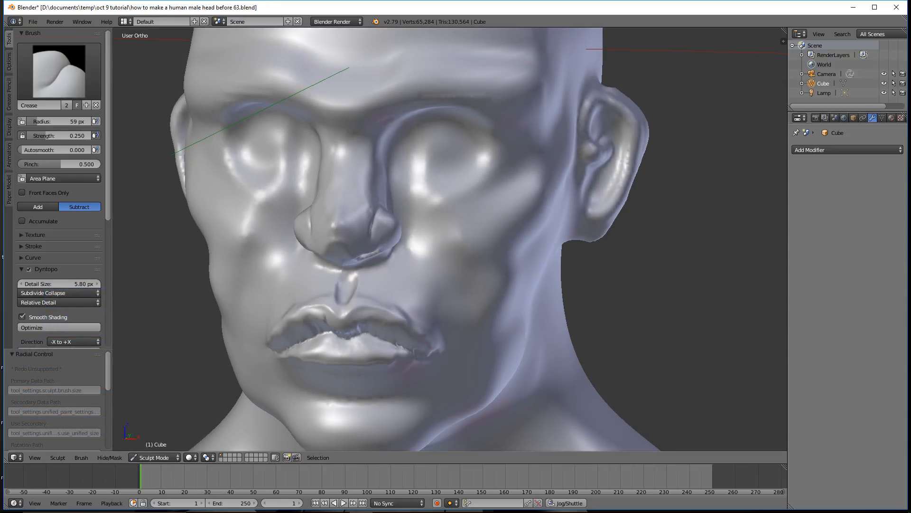
pyautogui.click(684, 199)
pyautogui.click(683, 199)
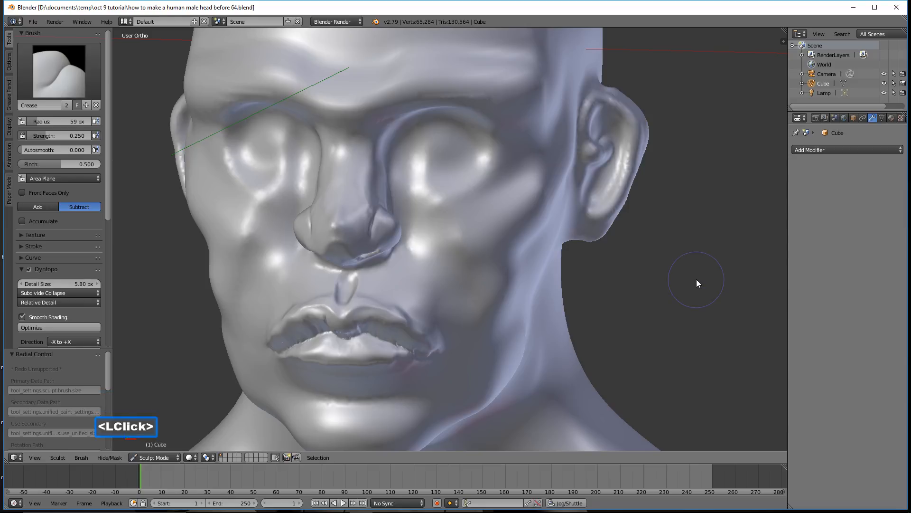
# Step: Hollow out the eye sockets horizontally with the inverted Blob brush at 59 px radius
pyautogui.click(61, 87)
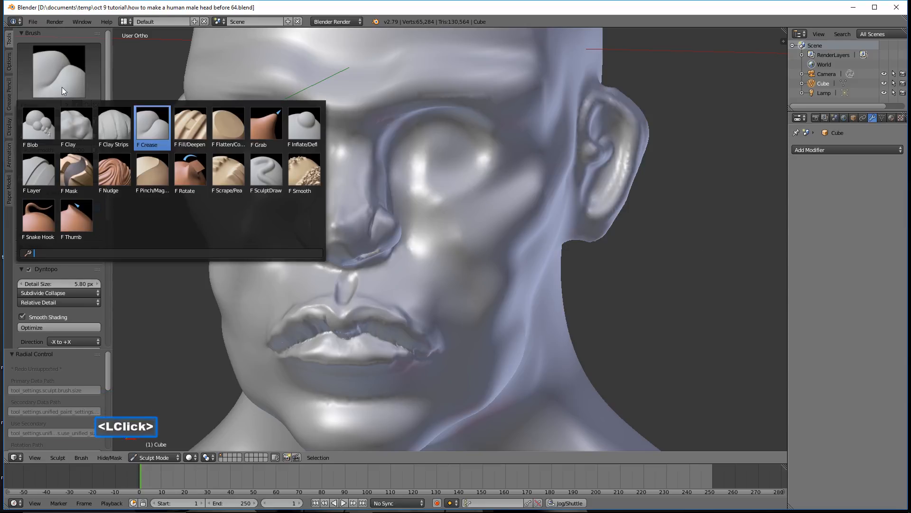
pyautogui.click(38, 128)
pyautogui.moveTo(435, 154); pyautogui.dragTo(443, 153, button='middle')
pyautogui.press('ctrl')
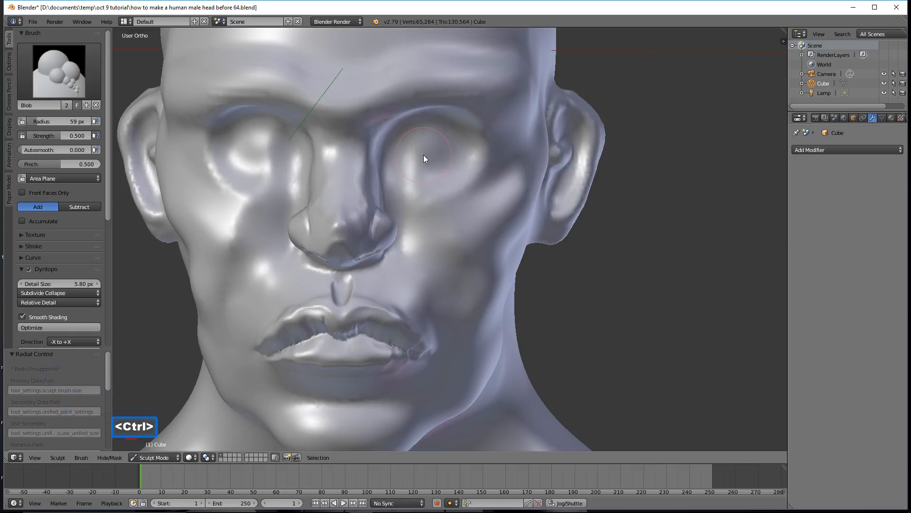
pyautogui.moveTo(408, 154)
pyautogui.keyDown('ctrl'); pyautogui.mouseDown()
pyautogui.moveTo(466, 148)
pyautogui.moveTo(408, 158)
pyautogui.moveTo(464, 161)
pyautogui.moveTo(416, 161)
pyautogui.moveTo(470, 152)
pyautogui.moveTo(403, 150)
pyautogui.moveTo(485, 152)
pyautogui.moveTo(470, 161)
pyautogui.moveTo(422, 155)
pyautogui.mouseUp(); pyautogui.keyUp('ctrl')
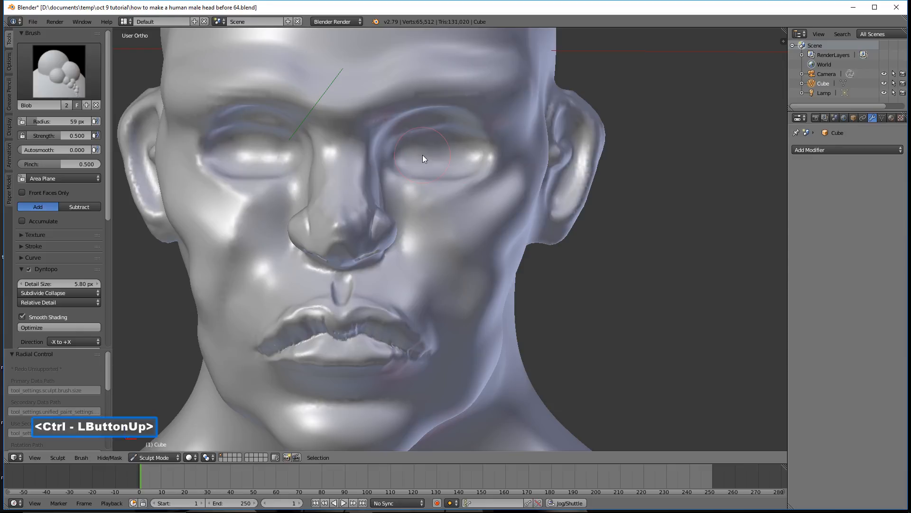
# Step: Place the 3D cursor at the centre of the head's left eye socket and switch to Object Mode
pyautogui.moveTo(541, 200)
pyautogui.mouseDown(button='middle')
pyautogui.moveTo(446, 205)
pyautogui.moveTo(447, 193)
pyautogui.moveTo(552, 196)
pyautogui.moveTo(441, 197)
pyautogui.moveTo(550, 201)
pyautogui.moveTo(550, 209)
pyautogui.moveTo(449, 205)
pyautogui.moveTo(547, 209)
pyautogui.mouseUp(button='middle')
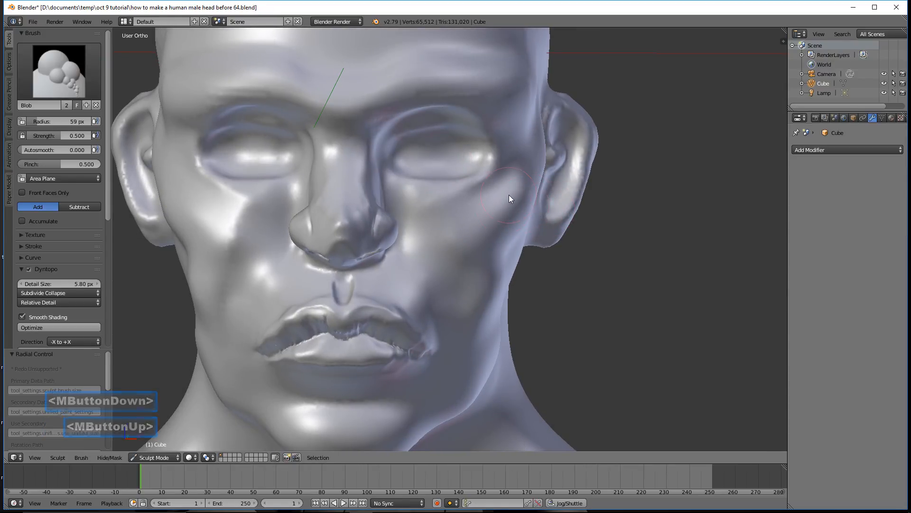
pyautogui.moveTo(516, 211)
pyautogui.mouseDown(button='middle')
pyautogui.moveTo(458, 210)
pyautogui.moveTo(519, 204)
pyautogui.mouseUp(button='middle')
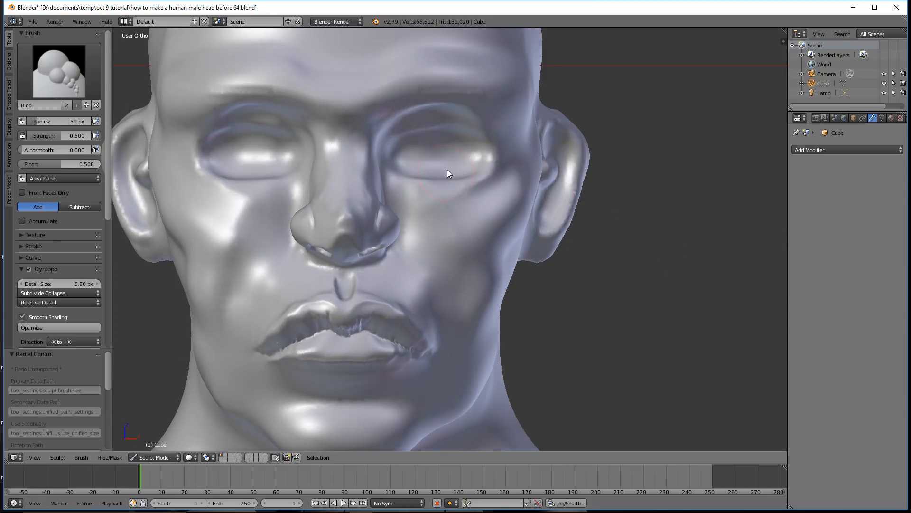
pyautogui.rightClick(435, 158)
pyautogui.click(172, 459)
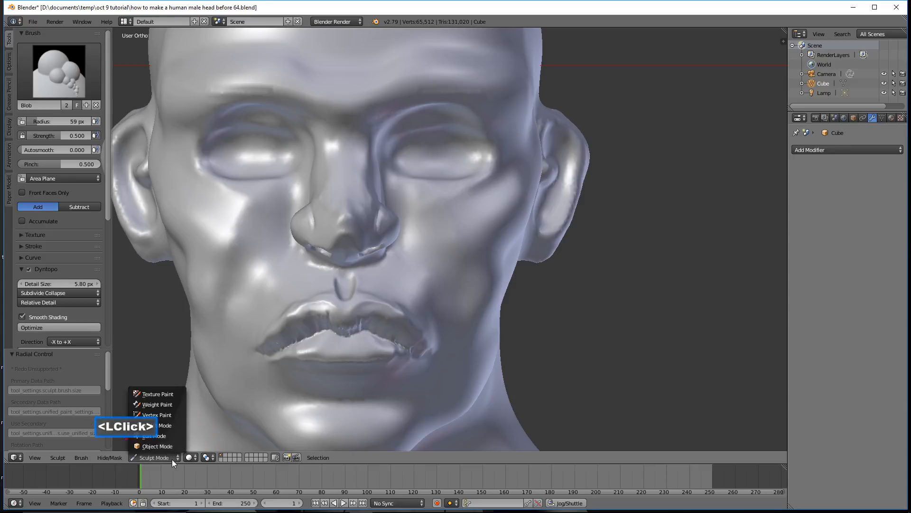
pyautogui.click(175, 447)
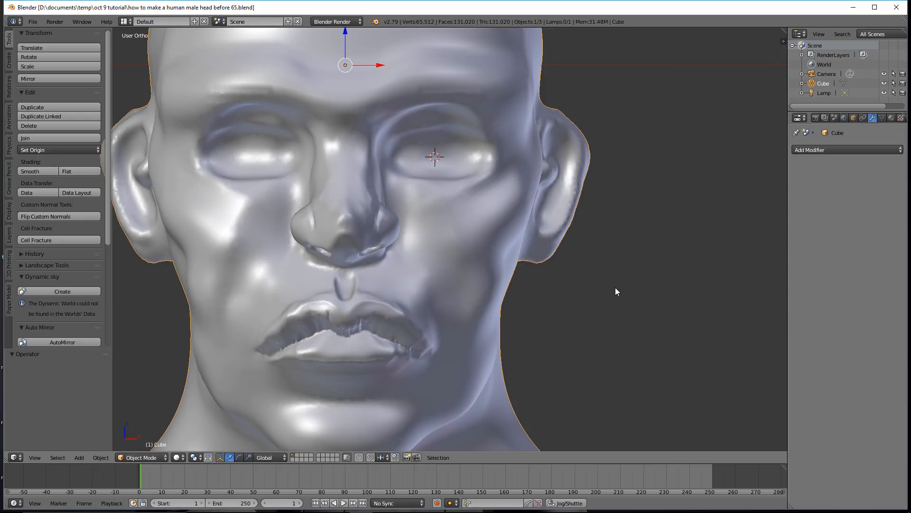
# Step: Add a UV sphere at the 3D cursor as the eyeball and shade it smooth
pyautogui.hotkey('shift', 'a')
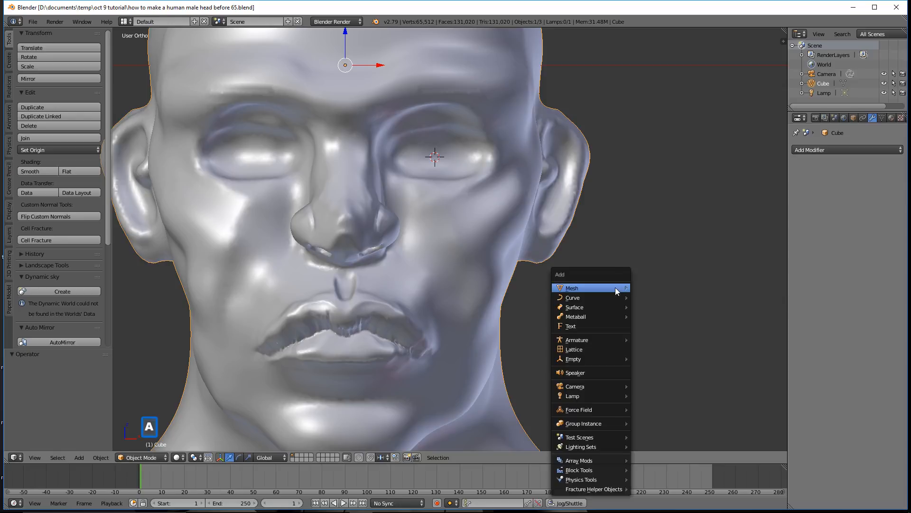
pyautogui.moveTo(615, 287)
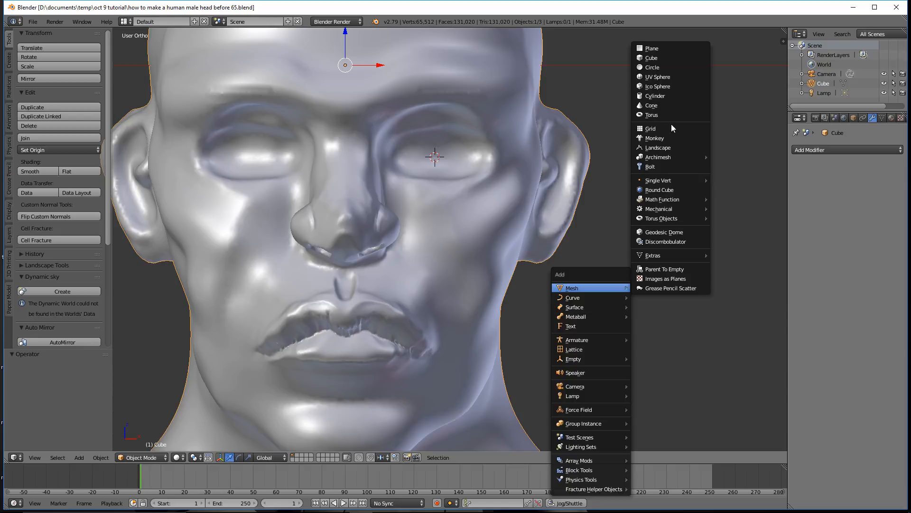
pyautogui.click(690, 77)
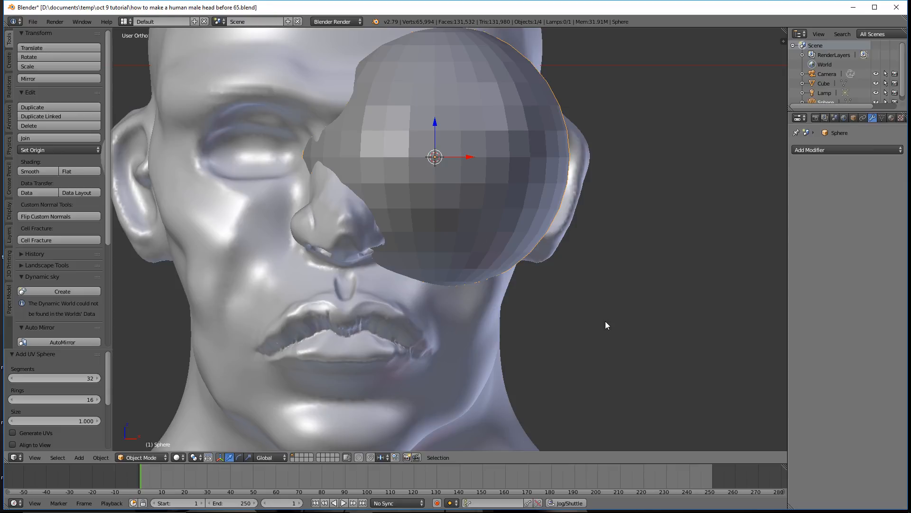
pyautogui.press('z')
pyautogui.click(548, 357)
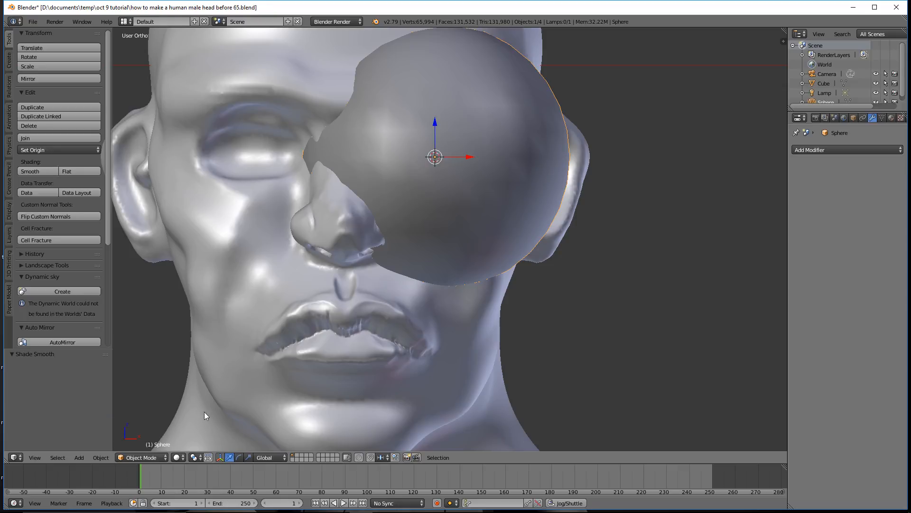
# Step: Rotate the eyeball sphere's mesh 90° about the X axis in Edit Mode, deselect it and return to Object Mode
pyautogui.click(149, 459)
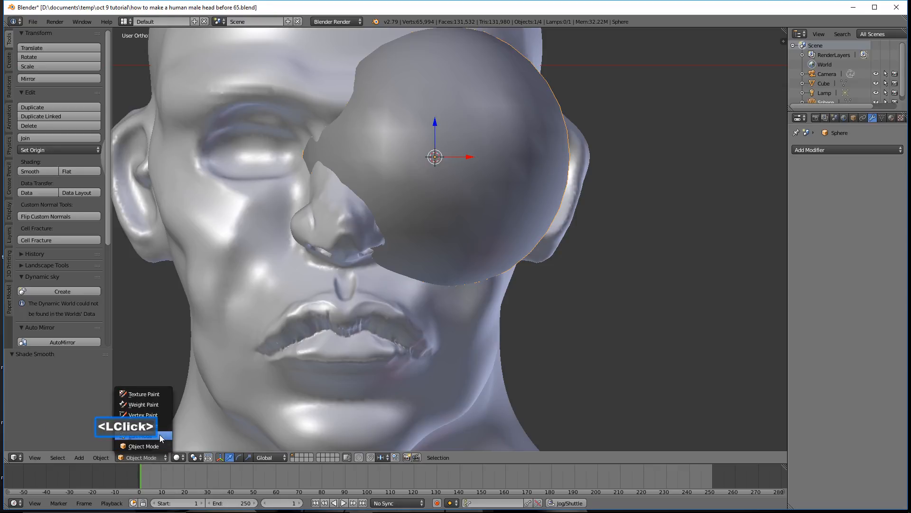
pyautogui.click(160, 435)
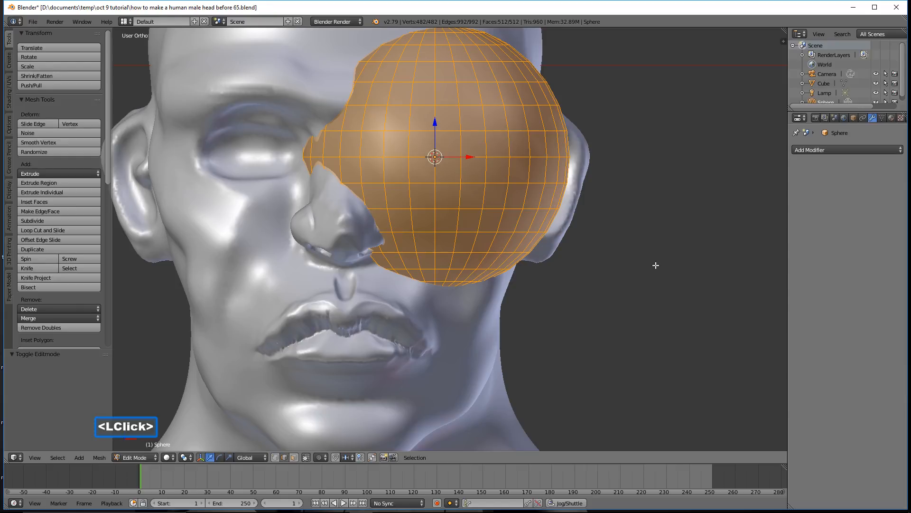
pyautogui.press('r')
pyautogui.write('x')
pyautogui.write('90')
pyautogui.press('Return')
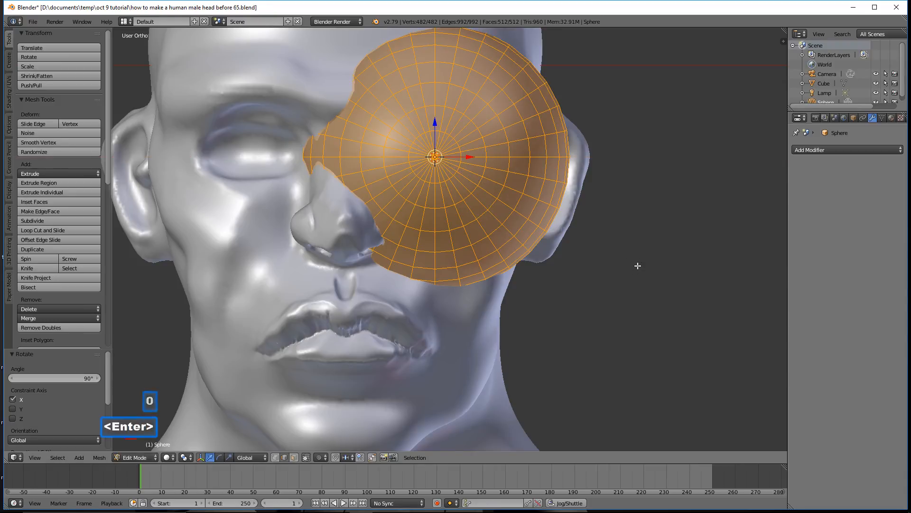
pyautogui.press('a')
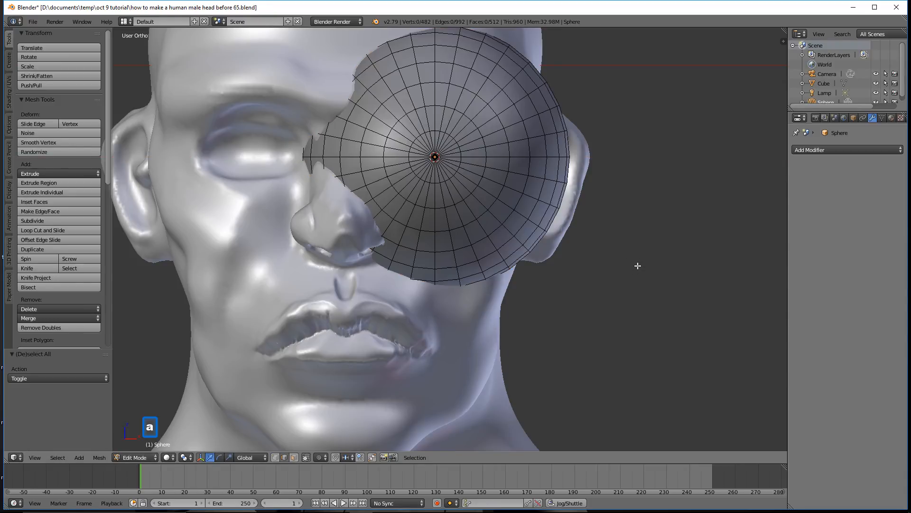
pyautogui.click(156, 458)
pyautogui.click(158, 445)
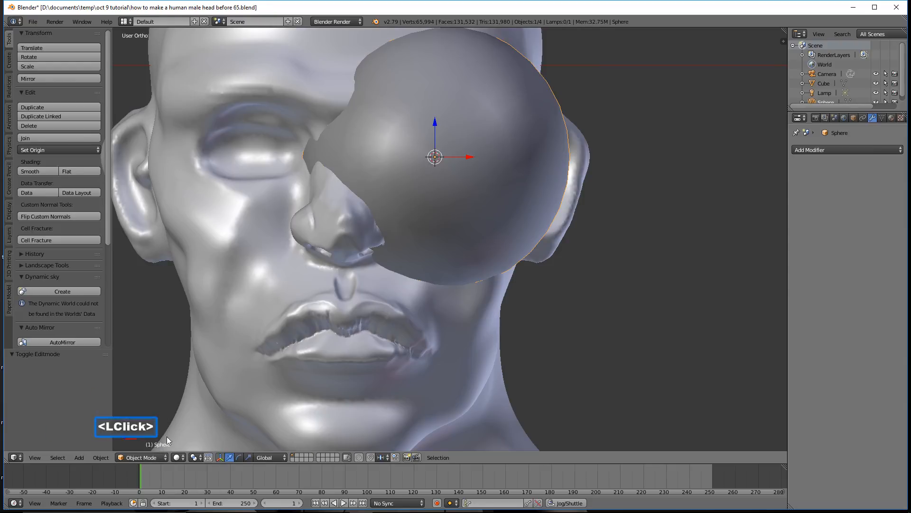
# Step: Scale the eyeball uniformly by about 0.355 and move it about 0.112 along Y back into the eye socket
pyautogui.press('s')
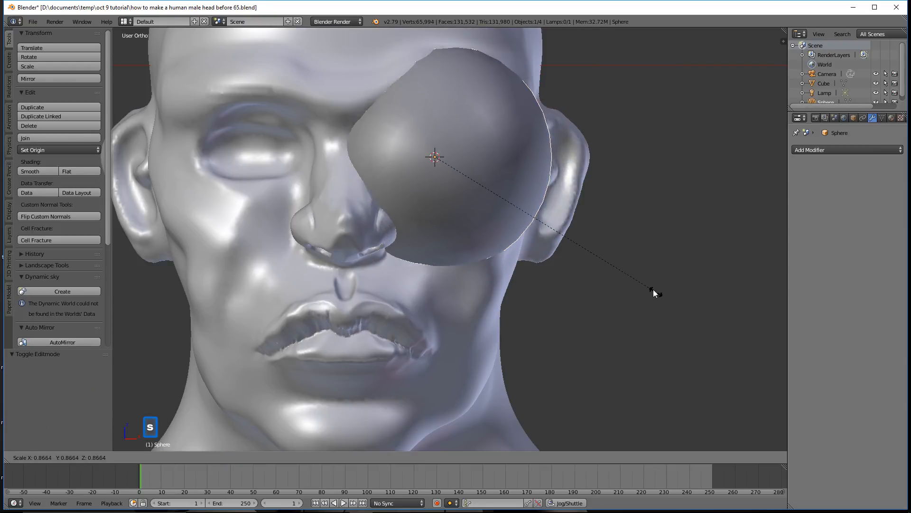
pyautogui.click(525, 213)
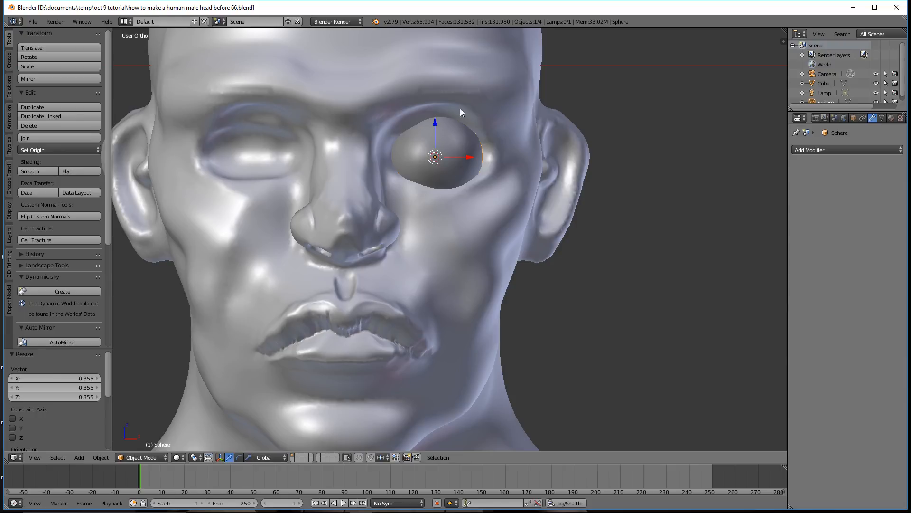
pyautogui.moveTo(551, 163); pyautogui.dragTo(553, 196, button='middle')
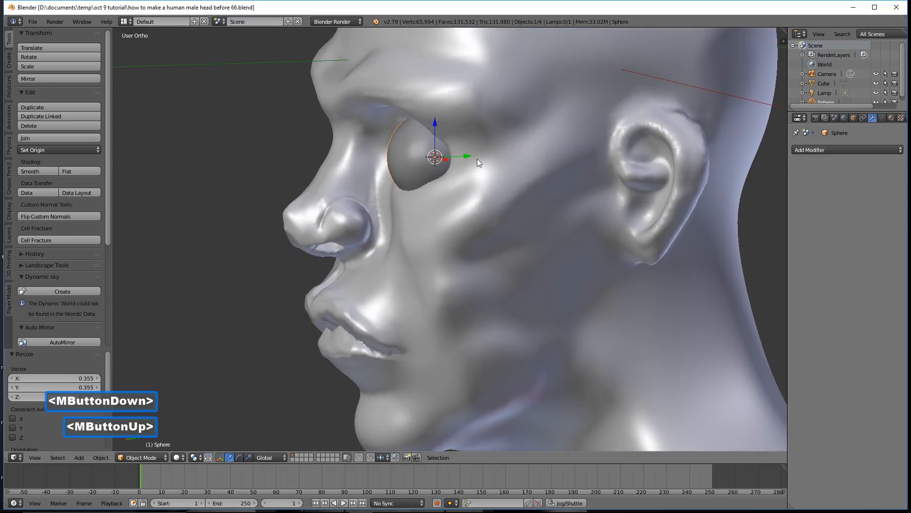
pyautogui.moveTo(463, 155); pyautogui.dragTo(479, 156)
pyautogui.moveTo(479, 155); pyautogui.dragTo(506, 151, button='middle')
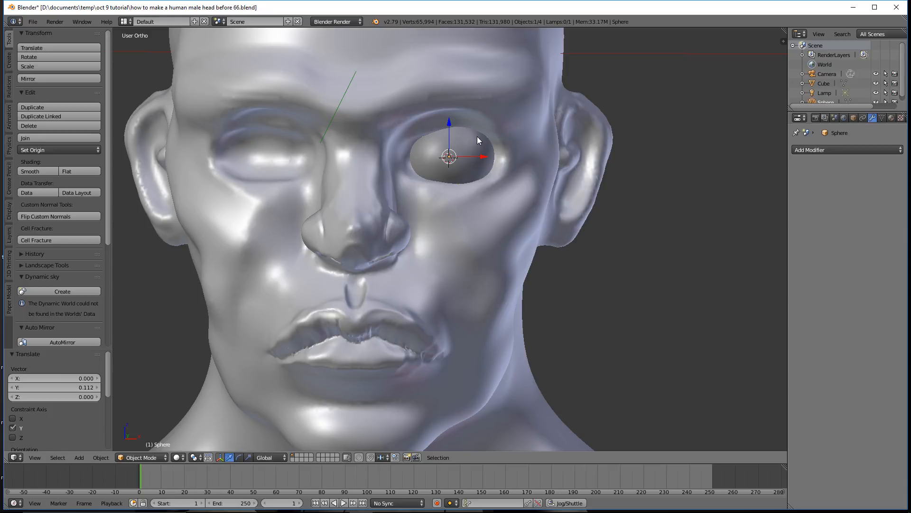
pyautogui.moveTo(589, 174); pyautogui.dragTo(570, 182, button='middle')
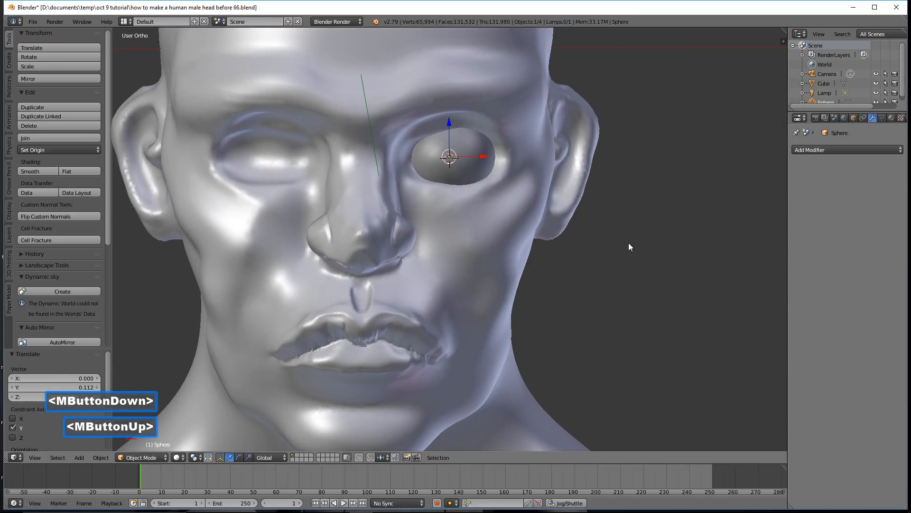
pyautogui.click(882, 293)
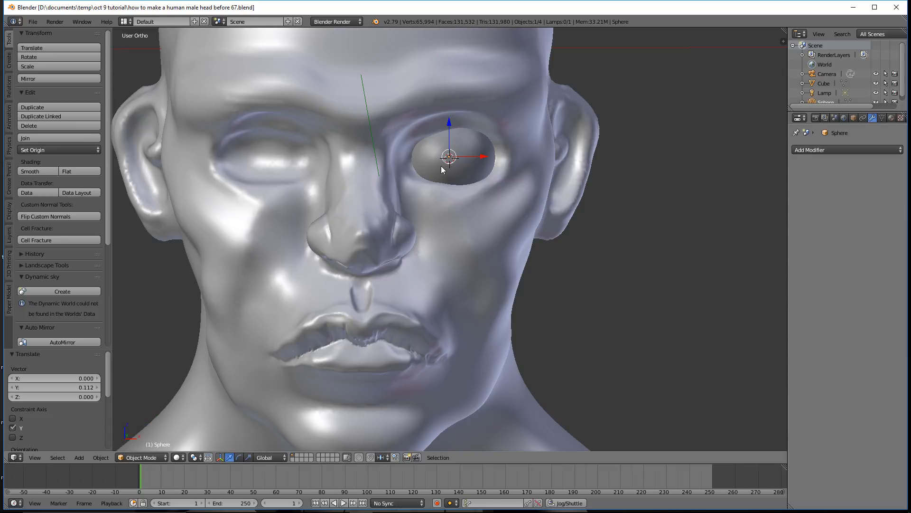
# Step: Select the head mesh, switch it to Sculpt Mode and save the file as "how to make a human male head before 69.blend"
pyautogui.click(477, 255)
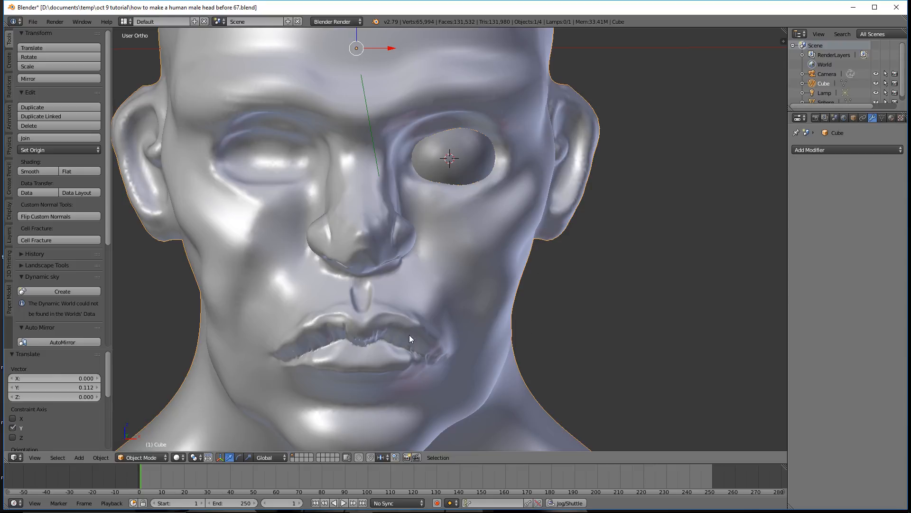
pyautogui.click(164, 459)
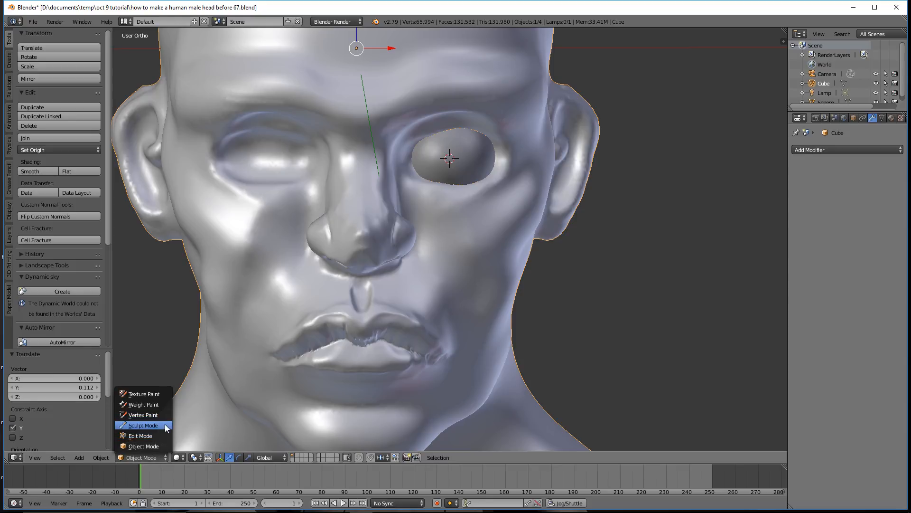
pyautogui.click(166, 426)
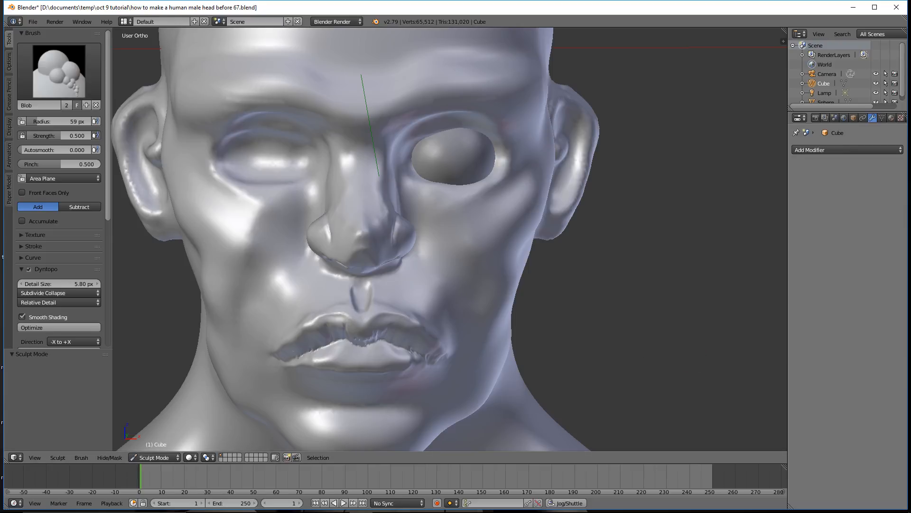
pyautogui.click(573, 11)
pyautogui.hotkey('ctrl', 'alt', 's')
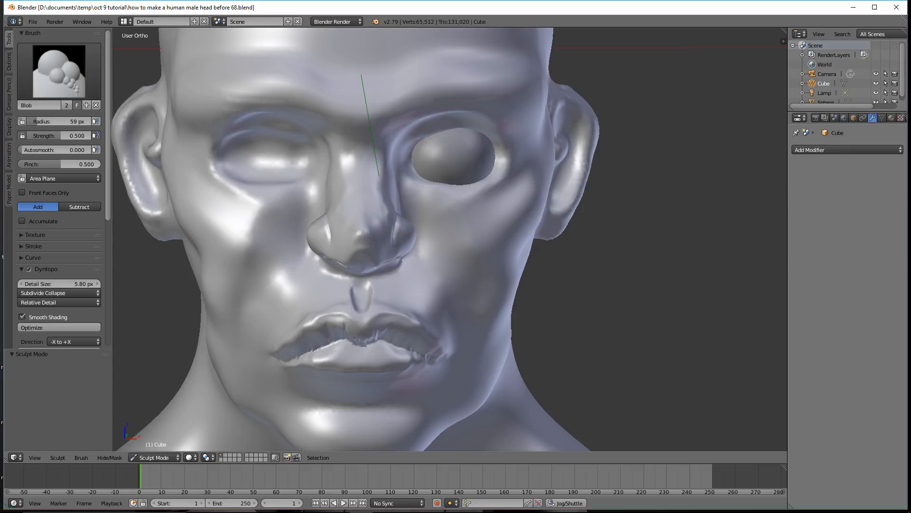
pyautogui.click(599, 42)
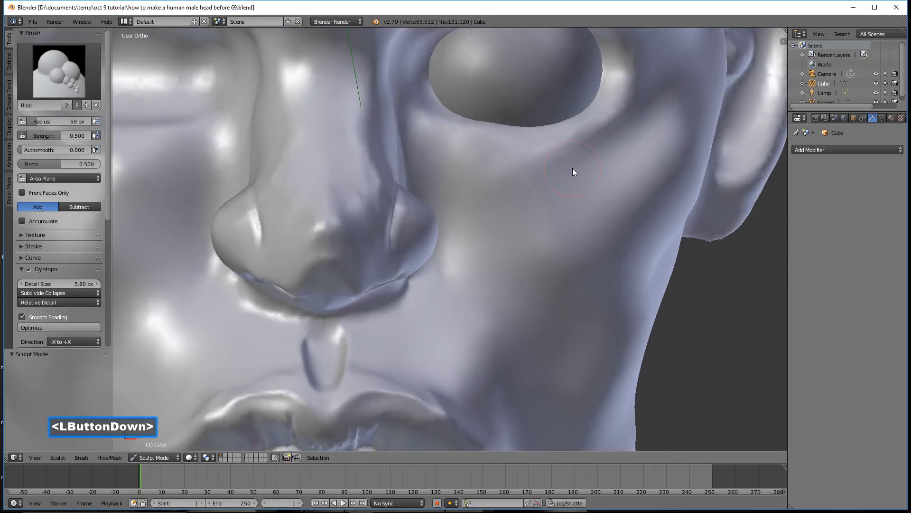
# Step: Build up the upper eyelid over the eyeball from the inner to the outer corner with the Blob brush at 92 px radius
pyautogui.moveTo(576, 150)
pyautogui.keyDown('shift'); pyautogui.mouseDown(button='middle')
pyautogui.moveTo(572, 295)
pyautogui.moveTo(558, 336)
pyautogui.moveTo(547, 325)
pyautogui.mouseUp(button='middle'); pyautogui.keyUp('shift')
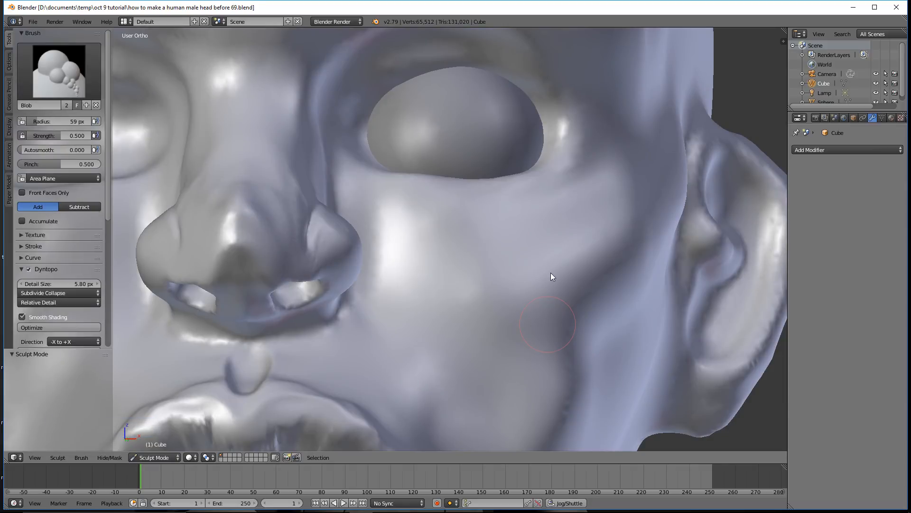
pyautogui.keyDown('shift'); pyautogui.moveTo(534, 218); pyautogui.dragTo(524, 334, button='middle'); pyautogui.keyUp('shift')
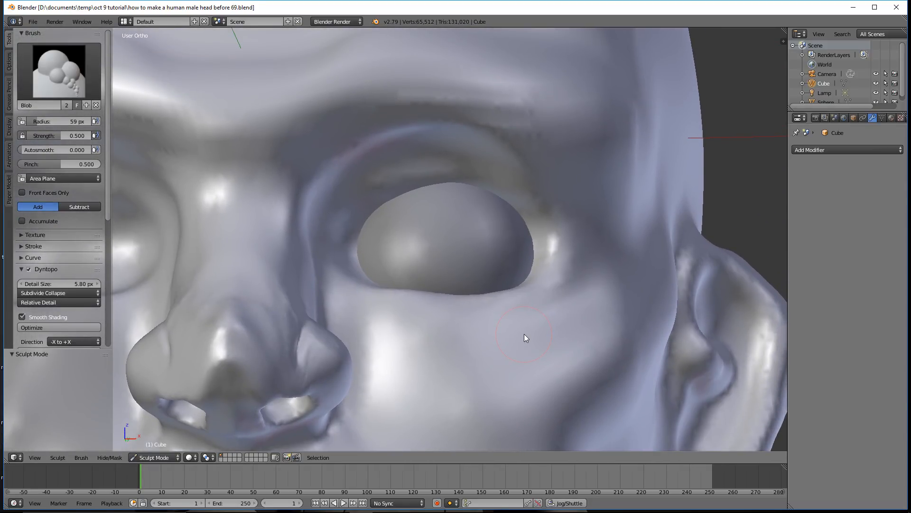
pyautogui.press('f')
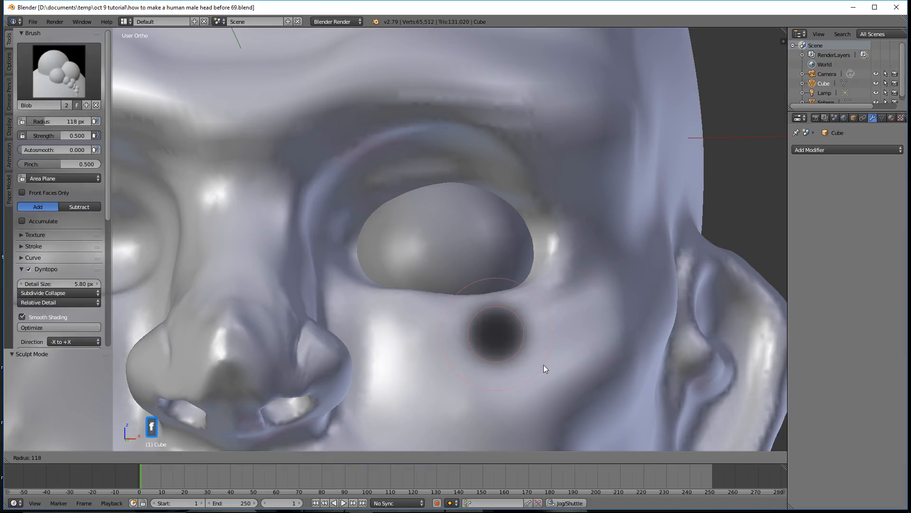
pyautogui.click(545, 368)
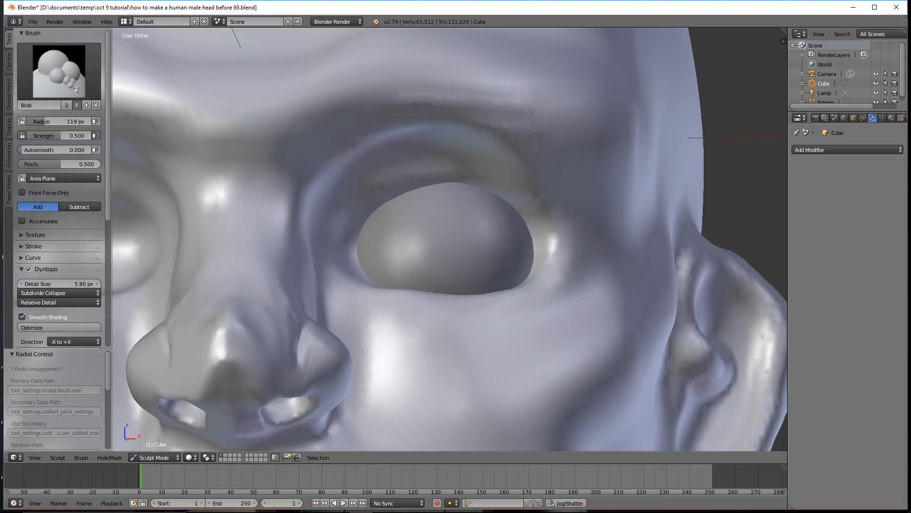
pyautogui.hotkey('ctrl', 's')
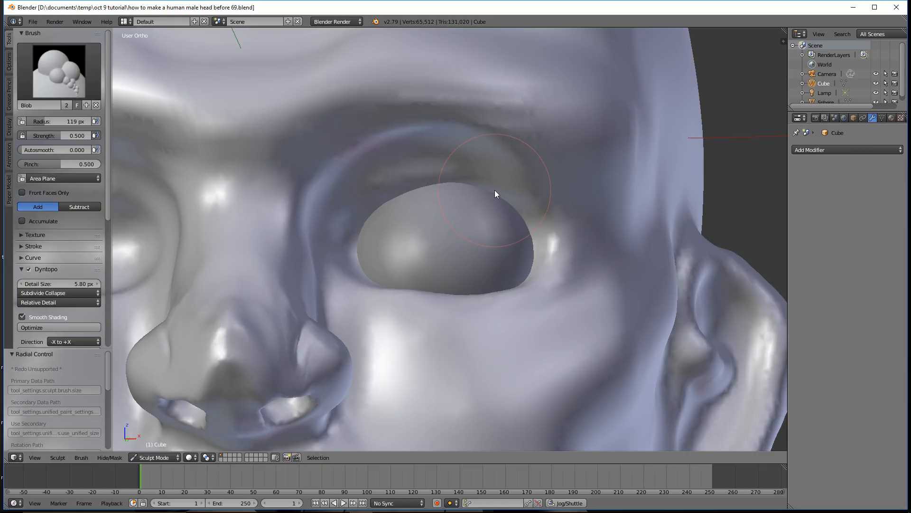
pyautogui.press('f')
pyautogui.click(483, 190)
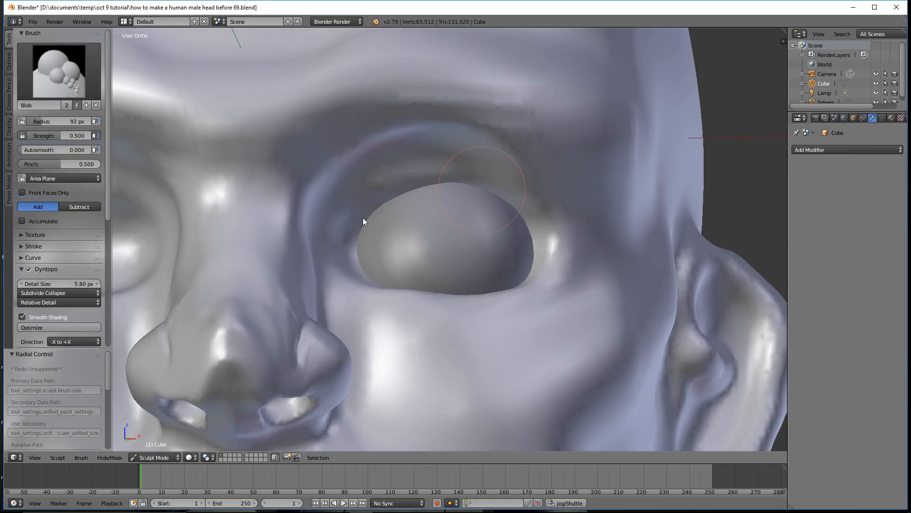
pyautogui.moveTo(352, 228)
pyautogui.mouseDown()
pyautogui.moveTo(381, 190)
pyautogui.moveTo(442, 171)
pyautogui.moveTo(497, 179)
pyautogui.moveTo(550, 230)
pyautogui.mouseUp()
pyautogui.moveTo(515, 251)
pyautogui.mouseDown(button='middle')
pyautogui.moveTo(521, 271)
pyautogui.moveTo(515, 251)
pyautogui.moveTo(404, 224)
pyautogui.mouseUp(button='middle')
pyautogui.moveTo(343, 211)
pyautogui.mouseDown()
pyautogui.moveTo(394, 183)
pyautogui.moveTo(467, 180)
pyautogui.moveTo(495, 190)
pyautogui.mouseUp()
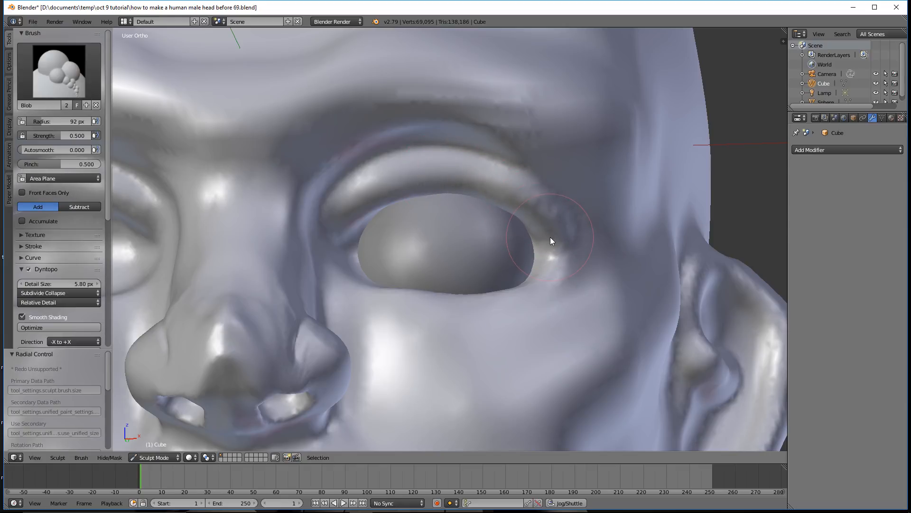
pyautogui.moveTo(550, 239); pyautogui.dragTo(557, 234)
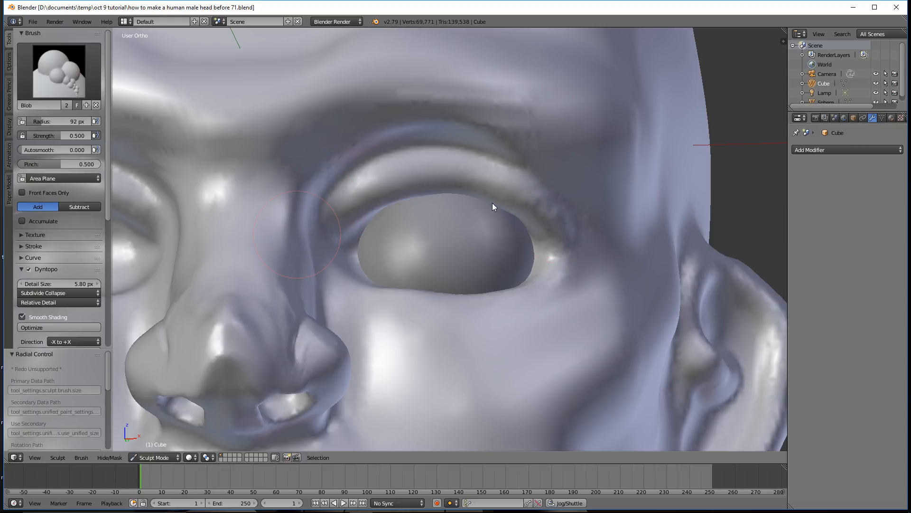
# Step: Thicken the upper eyelid and extend its edge further down over the eyeball with more Blob strokes
pyautogui.moveTo(553, 218)
pyautogui.mouseDown(button='middle')
pyautogui.moveTo(551, 258)
pyautogui.moveTo(542, 222)
pyautogui.mouseUp(button='middle')
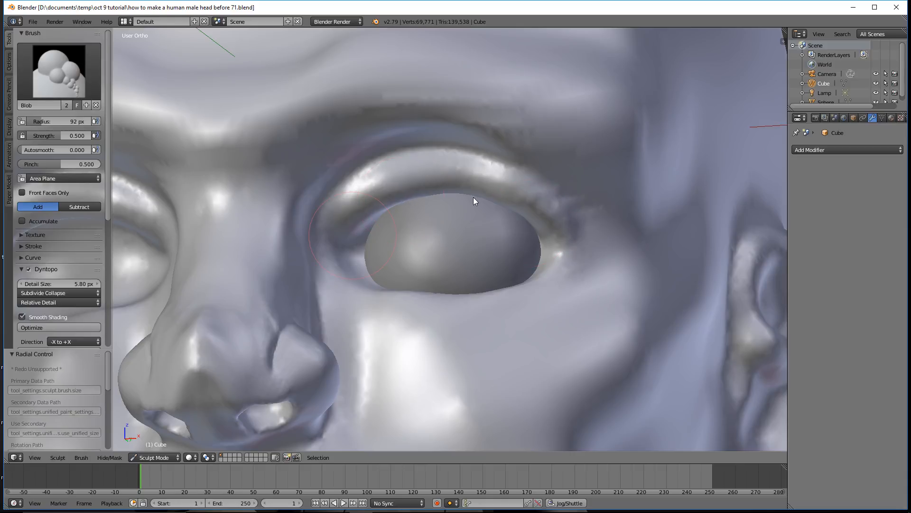
pyautogui.moveTo(342, 244)
pyautogui.mouseDown()
pyautogui.moveTo(368, 212)
pyautogui.moveTo(424, 190)
pyautogui.moveTo(506, 196)
pyautogui.moveTo(558, 234)
pyautogui.mouseUp()
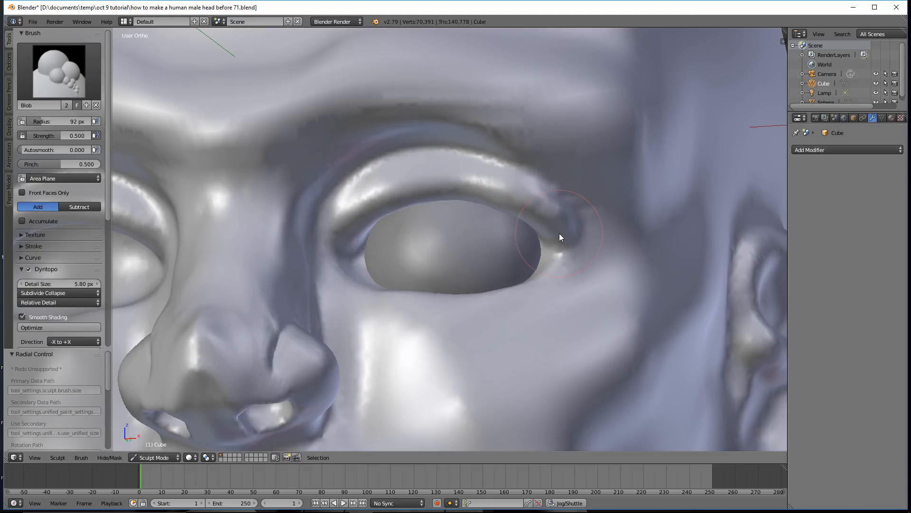
pyautogui.moveTo(344, 242)
pyautogui.mouseDown()
pyautogui.moveTo(423, 202)
pyautogui.moveTo(494, 203)
pyautogui.mouseUp()
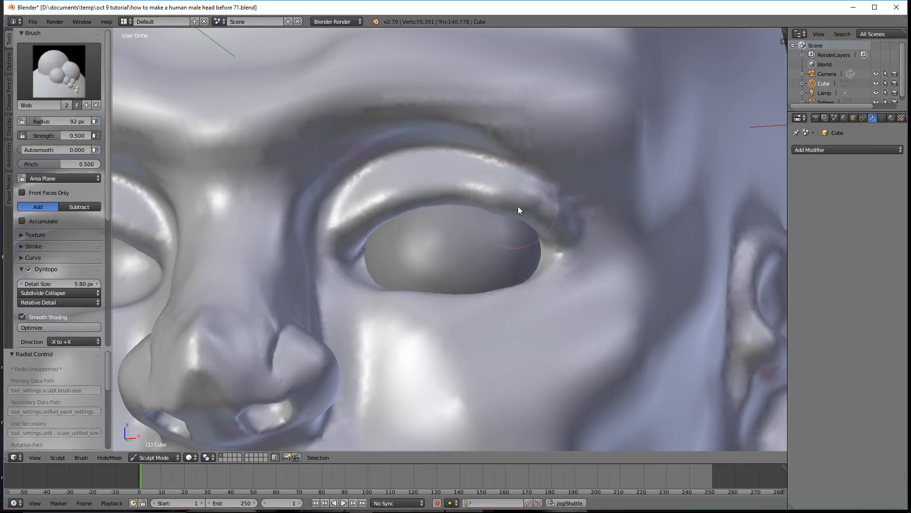
# Step: Build up the lower eyelid along the eyeball's lower edge with 92 px Blob strokes and check it on the whole face
pyautogui.moveTo(585, 269); pyautogui.dragTo(597, 292, button='middle')
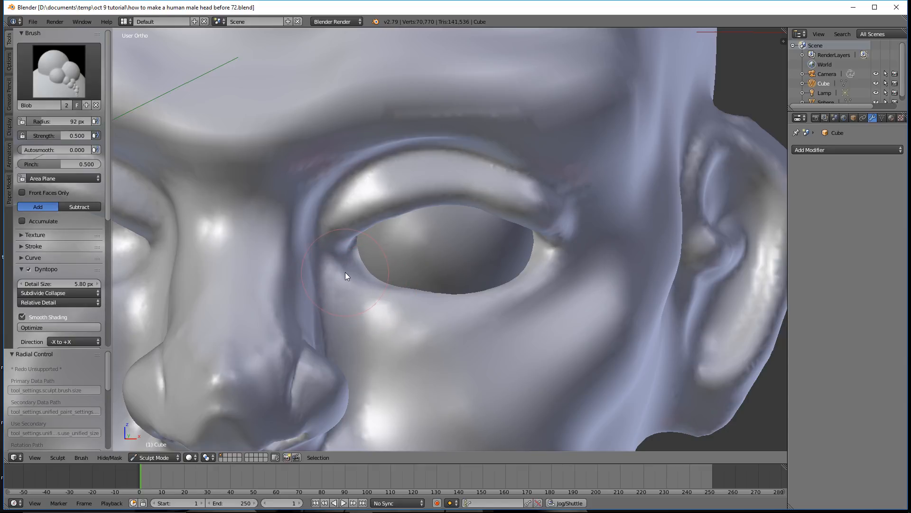
pyautogui.moveTo(365, 284)
pyautogui.mouseDown()
pyautogui.moveTo(411, 300)
pyautogui.moveTo(471, 301)
pyautogui.moveTo(514, 289)
pyautogui.moveTo(550, 264)
pyautogui.mouseUp()
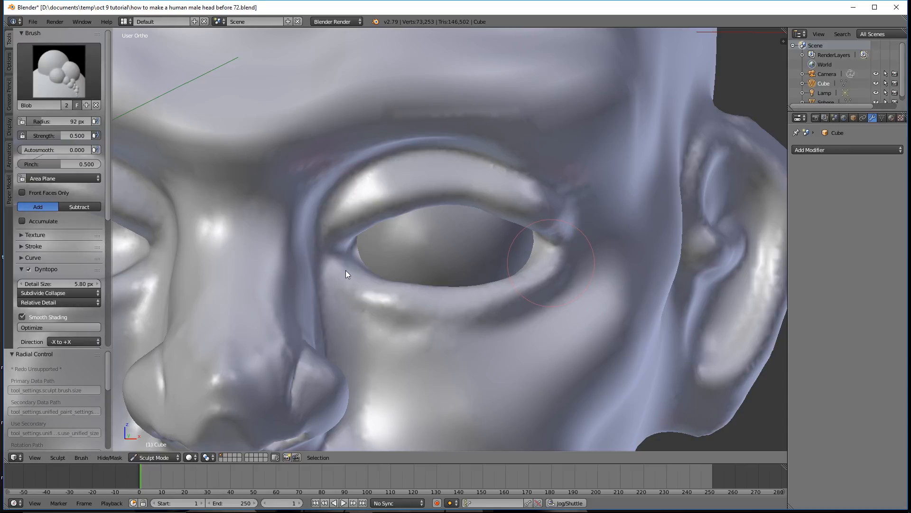
pyautogui.moveTo(342, 268)
pyautogui.mouseDown()
pyautogui.moveTo(427, 296)
pyautogui.moveTo(530, 283)
pyautogui.mouseUp()
pyautogui.scroll(-2, 551, 262)
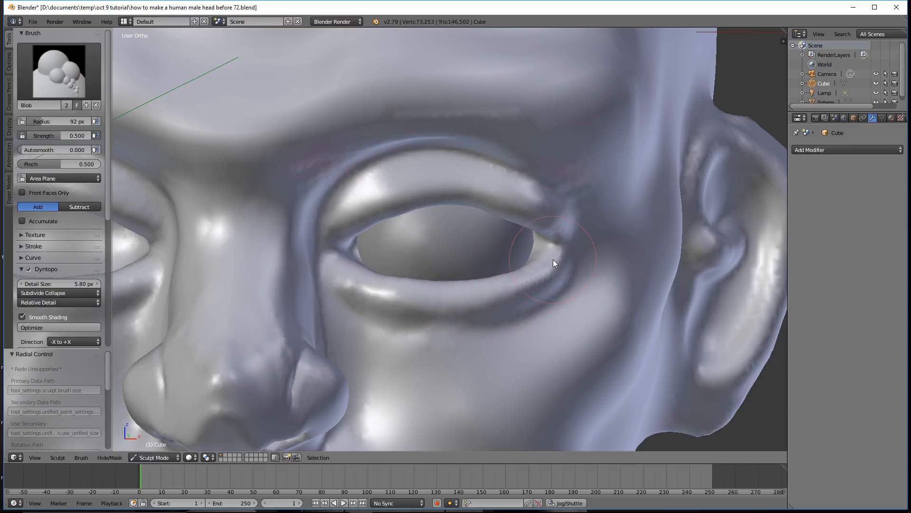
pyautogui.scroll(-2, 590, 316)
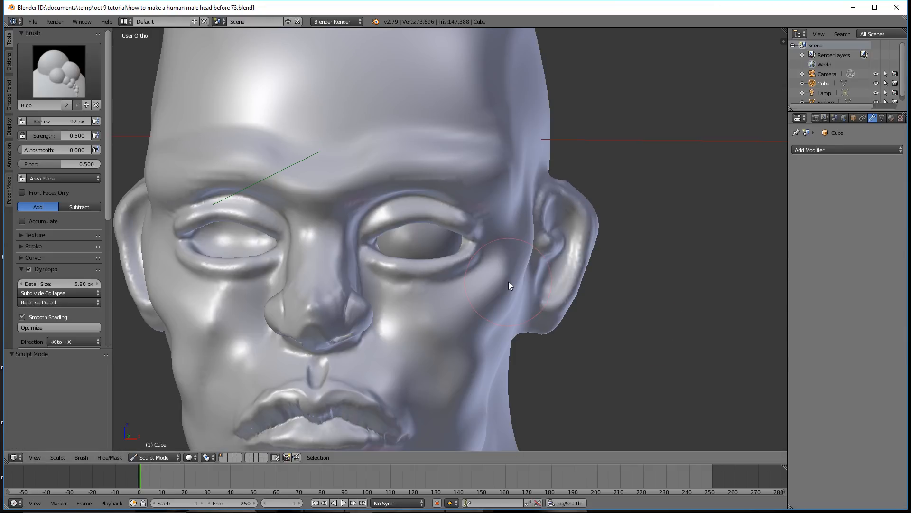
# Step: Thicken the lower eyelid's rim from the inner corner to the outer corner with further Blob strokes
pyautogui.scroll(5, 505, 281)
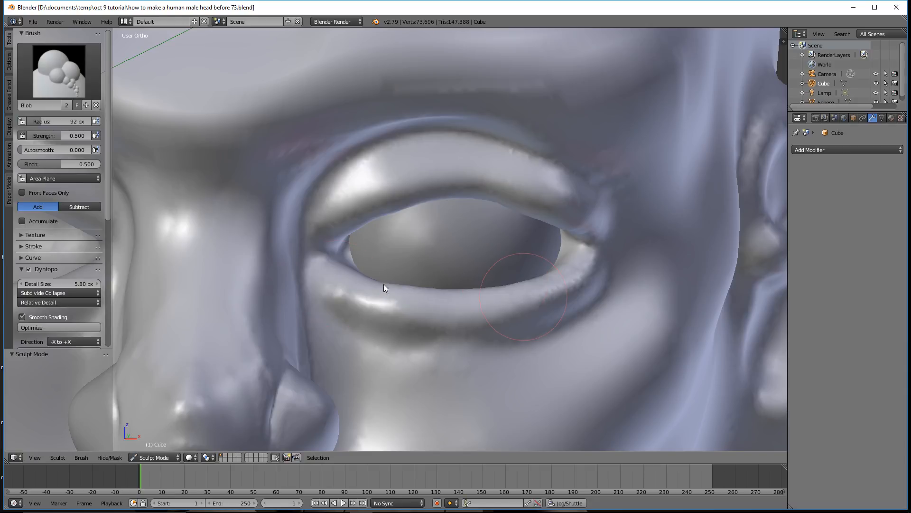
pyautogui.moveTo(325, 276)
pyautogui.mouseDown()
pyautogui.moveTo(376, 299)
pyautogui.moveTo(528, 309)
pyautogui.mouseUp()
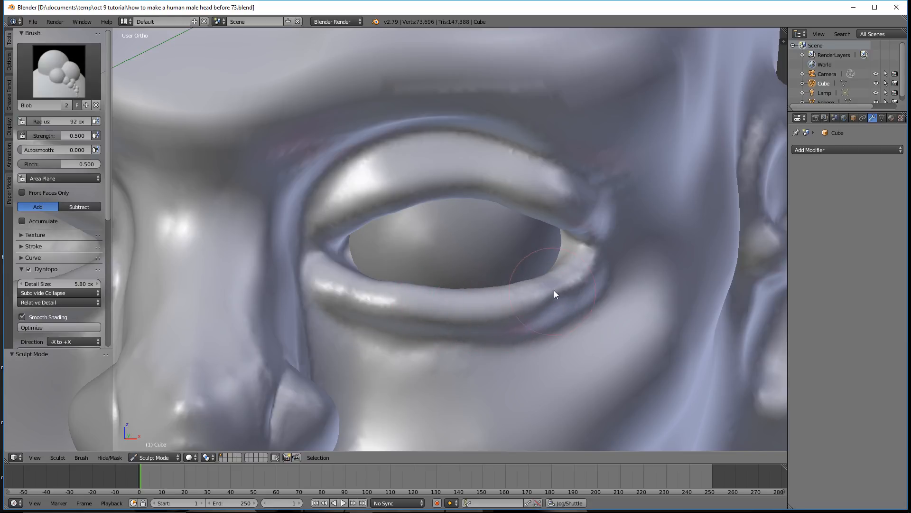
pyautogui.moveTo(582, 266); pyautogui.dragTo(587, 260)
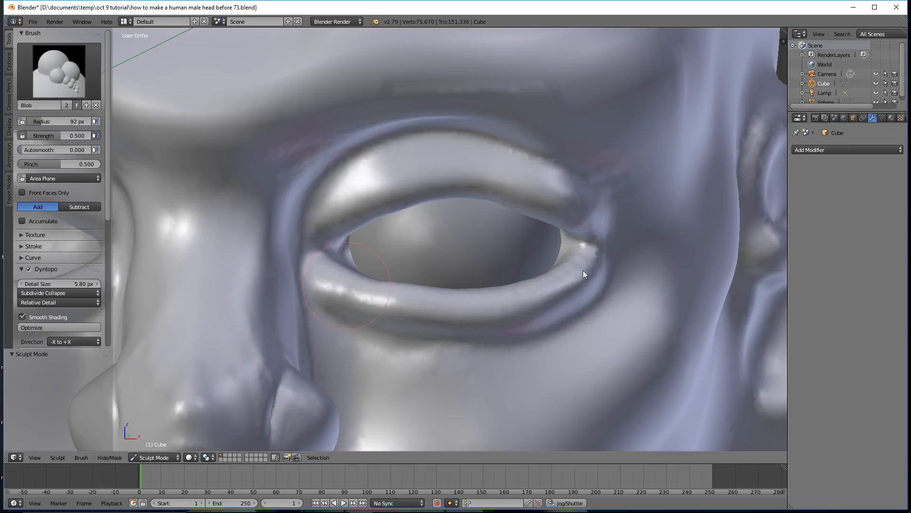
pyautogui.moveTo(323, 269); pyautogui.dragTo(444, 307)
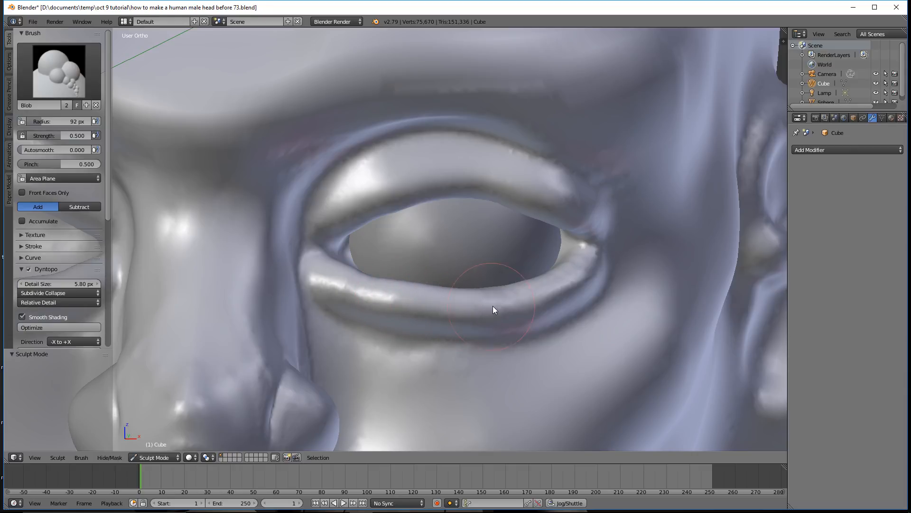
# Step: Extend the lower eyelid's rim to the outer eye corner with the Blob brush and check it on the whole face
pyautogui.moveTo(516, 302)
pyautogui.mouseDown()
pyautogui.moveTo(594, 253)
pyautogui.moveTo(612, 279)
pyautogui.mouseUp()
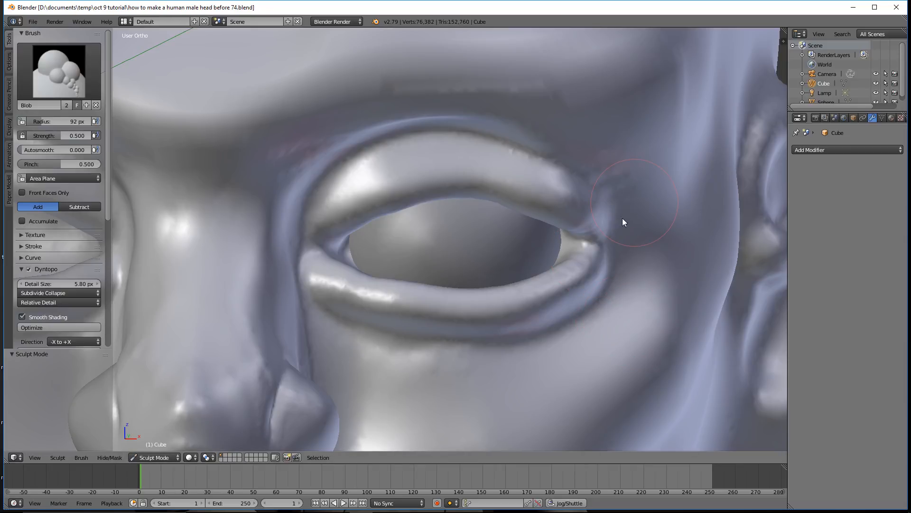
pyautogui.scroll(-5, 621, 238)
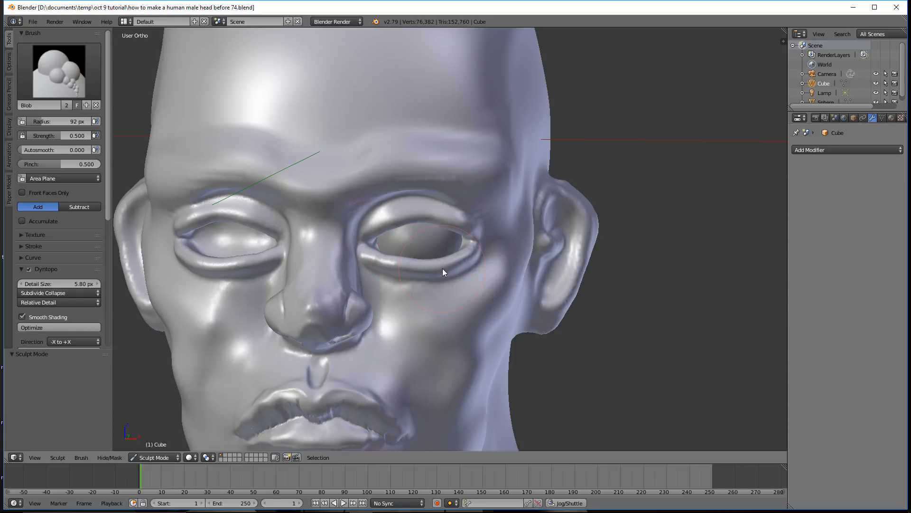
pyautogui.scroll(2, 471, 270)
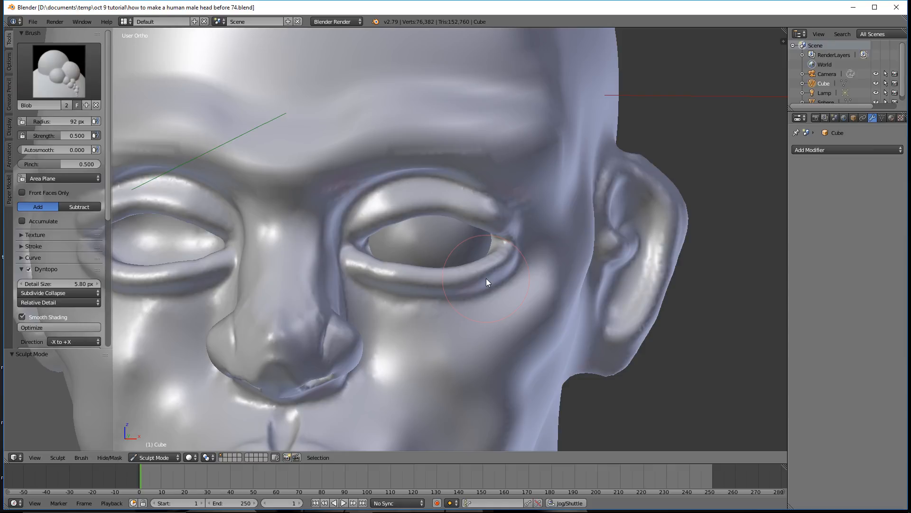
pyautogui.scroll(2, 496, 295)
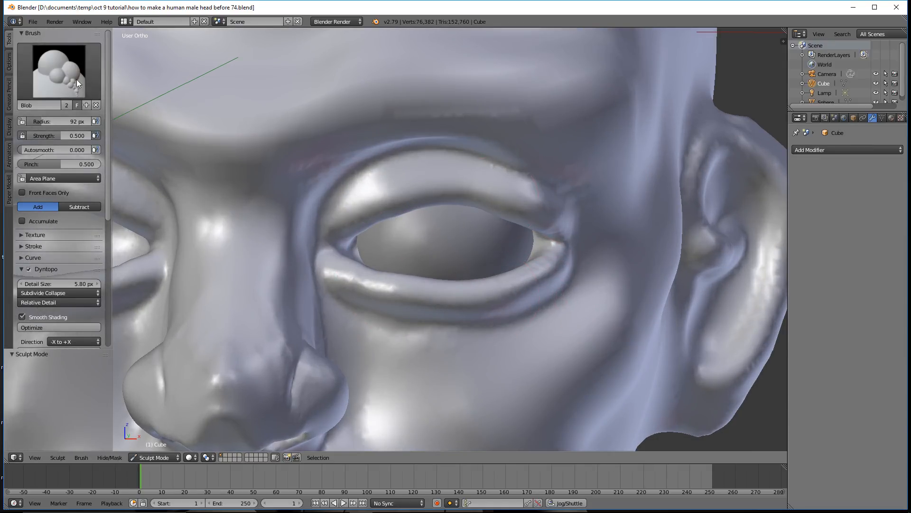
# Step: Raise a crisp edge along the lower eyelid's rim to the outer corner with inverted Crease brush strokes at 92 px radius
pyautogui.click(60, 71)
pyautogui.click(153, 128)
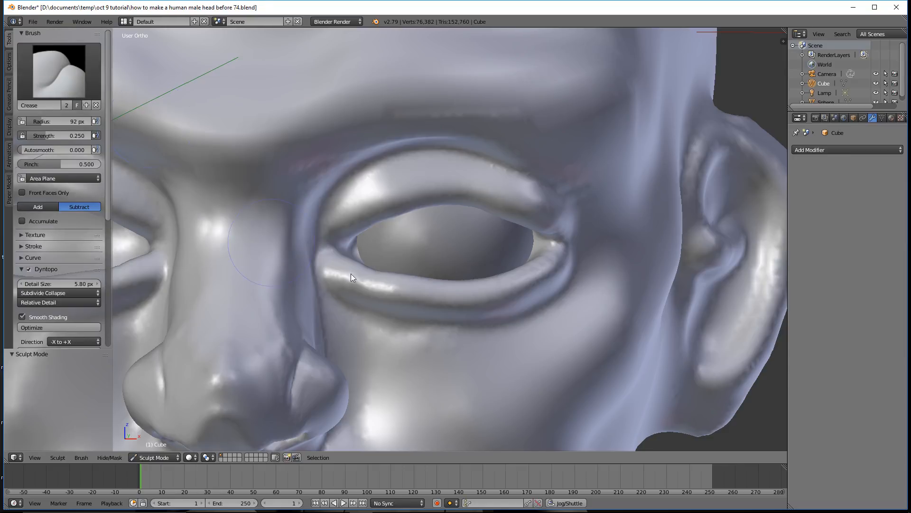
pyautogui.scroll(2, 360, 279)
pyautogui.press('ctrl')
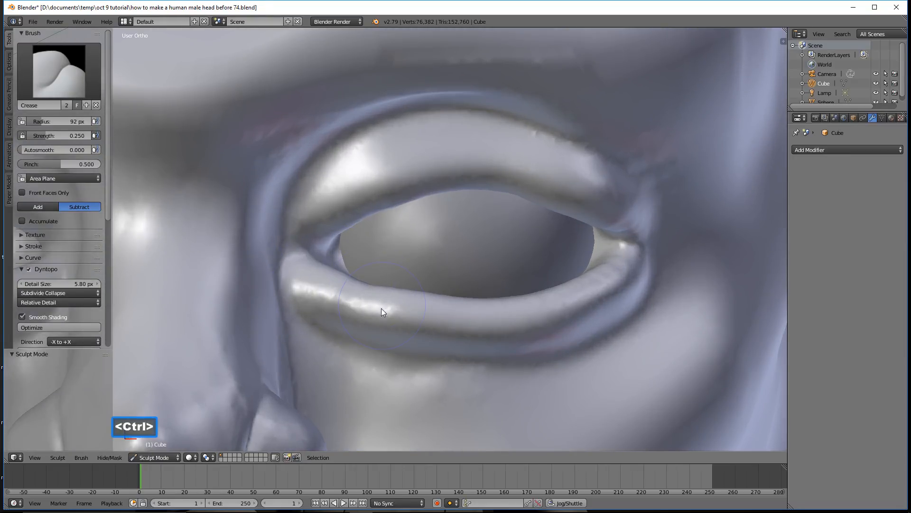
pyautogui.keyDown('ctrl'); pyautogui.moveTo(321, 296); pyautogui.dragTo(346, 307); pyautogui.keyUp('ctrl')
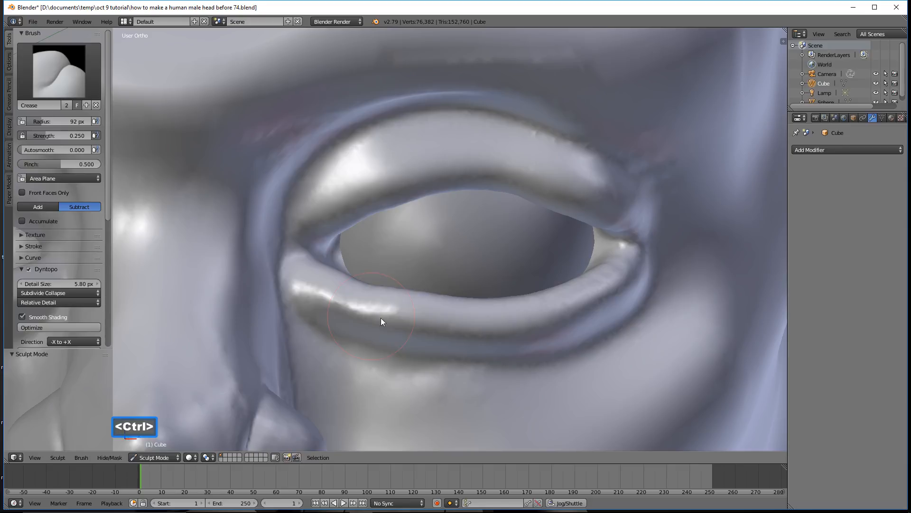
pyautogui.moveTo(502, 332)
pyautogui.keyDown('ctrl'); pyautogui.mouseDown()
pyautogui.moveTo(541, 327)
pyautogui.moveTo(590, 302)
pyautogui.mouseUp(); pyautogui.keyUp('ctrl')
pyautogui.keyDown('ctrl'); pyautogui.moveTo(626, 279); pyautogui.dragTo(646, 266); pyautogui.keyUp('ctrl')
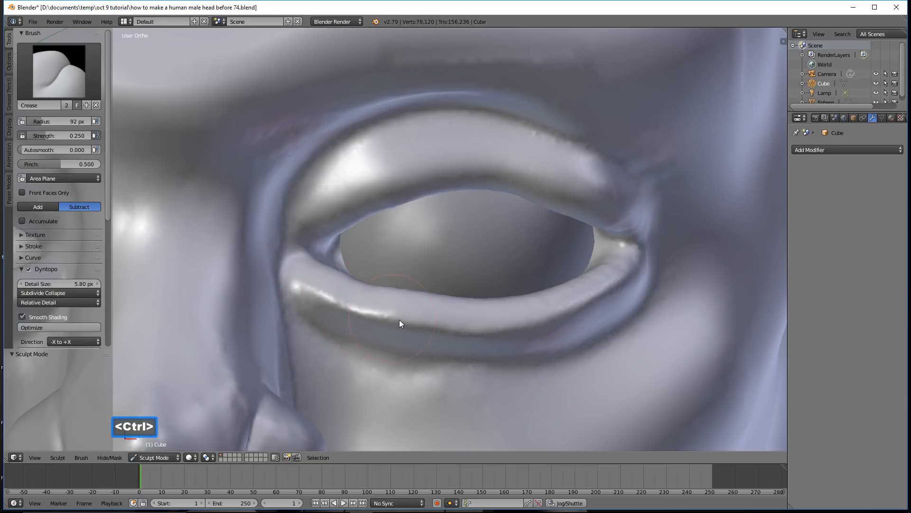
pyautogui.keyDown('ctrl'); pyautogui.moveTo(536, 320); pyautogui.dragTo(586, 299); pyautogui.keyUp('ctrl')
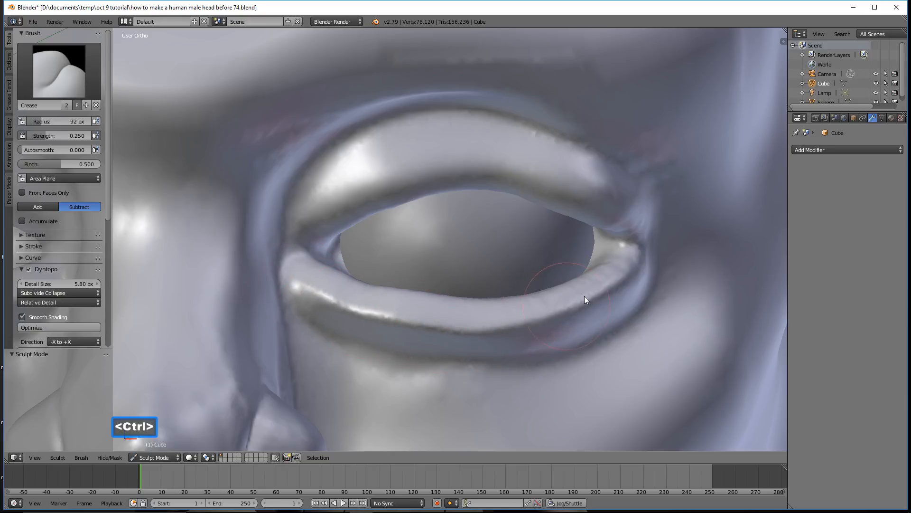
pyautogui.keyDown('ctrl'); pyautogui.moveTo(638, 248); pyautogui.dragTo(639, 247); pyautogui.keyUp('ctrl')
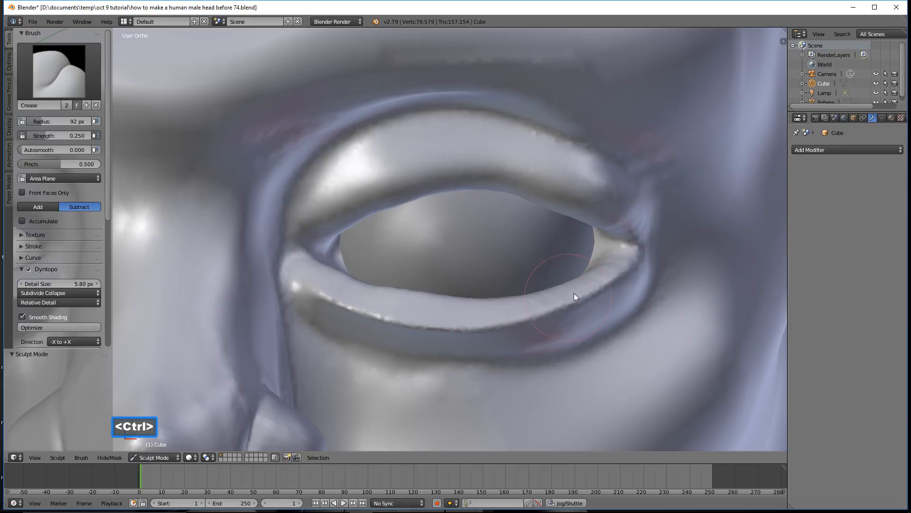
pyautogui.keyDown('ctrl'); pyautogui.moveTo(639, 264); pyautogui.dragTo(626, 261); pyautogui.keyUp('ctrl')
pyautogui.scroll(-6, 615, 339)
pyautogui.scroll(6, 486, 330)
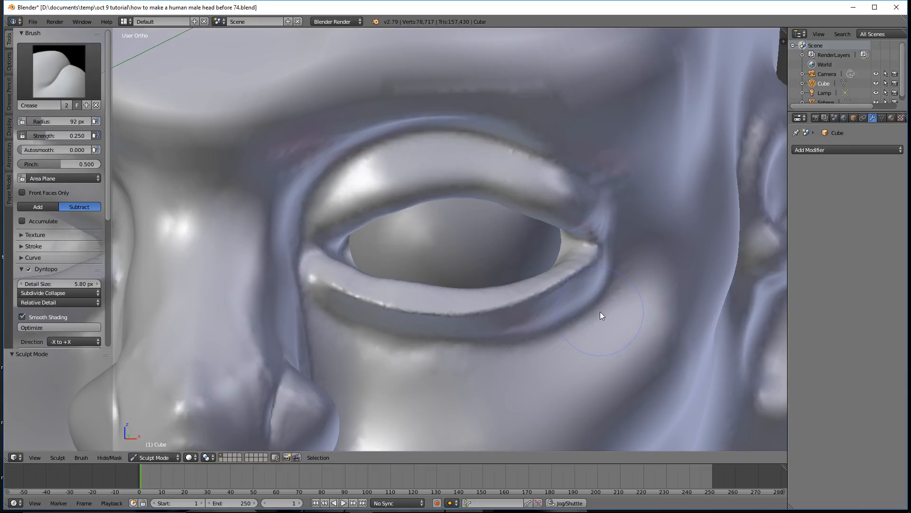
# Step: Raise a matching crisp edge along the upper eyelid's lower margin with inverted Crease strokes and check both eyes
pyautogui.press('ctrl')
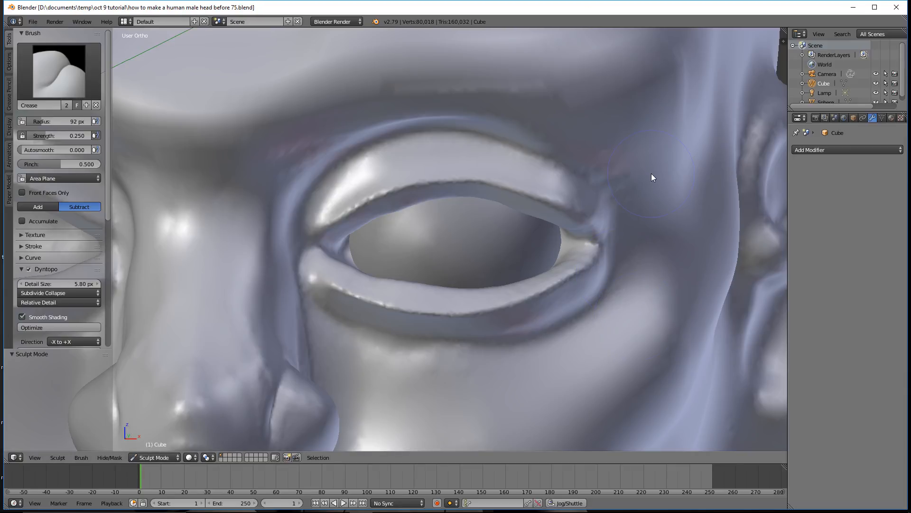
pyautogui.scroll(-6, 651, 173)
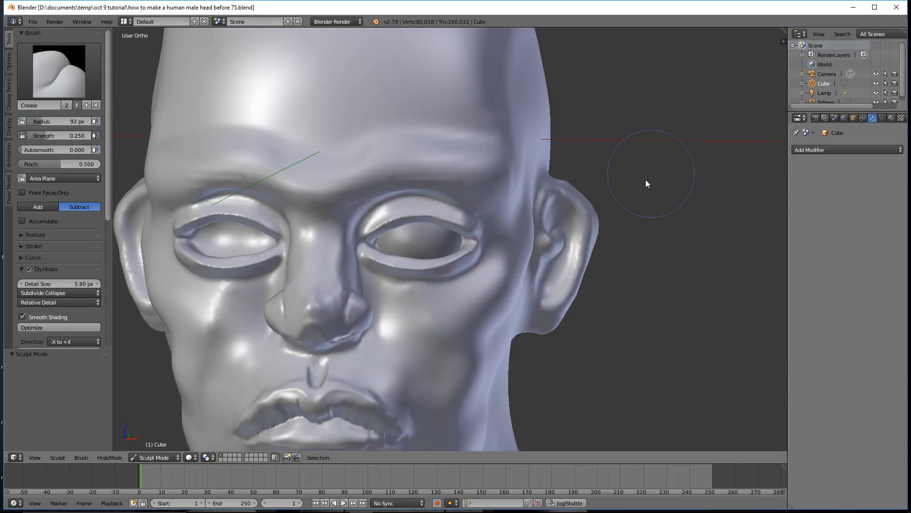
pyautogui.scroll(6, 641, 186)
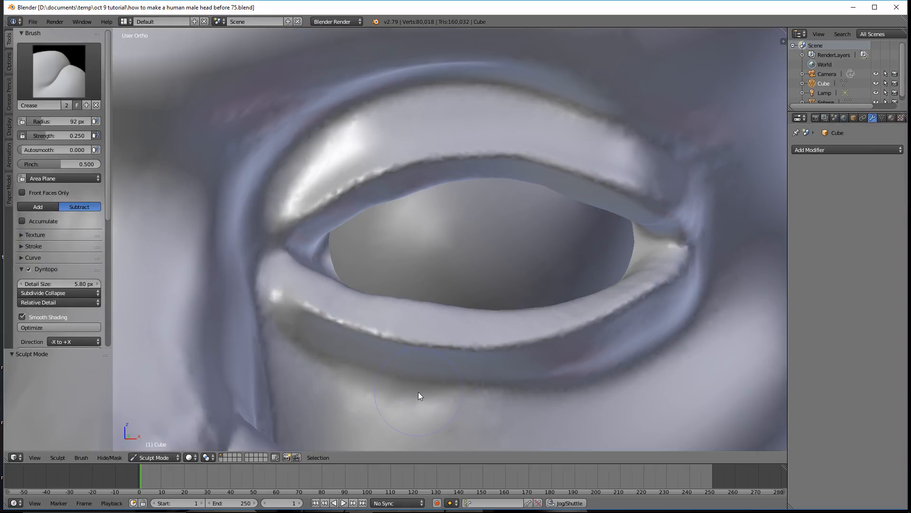
# Step: Soften the groove below the lower eyelid with the Smooth brush at 92 px radius, and return to the Crease brush
pyautogui.press('s')
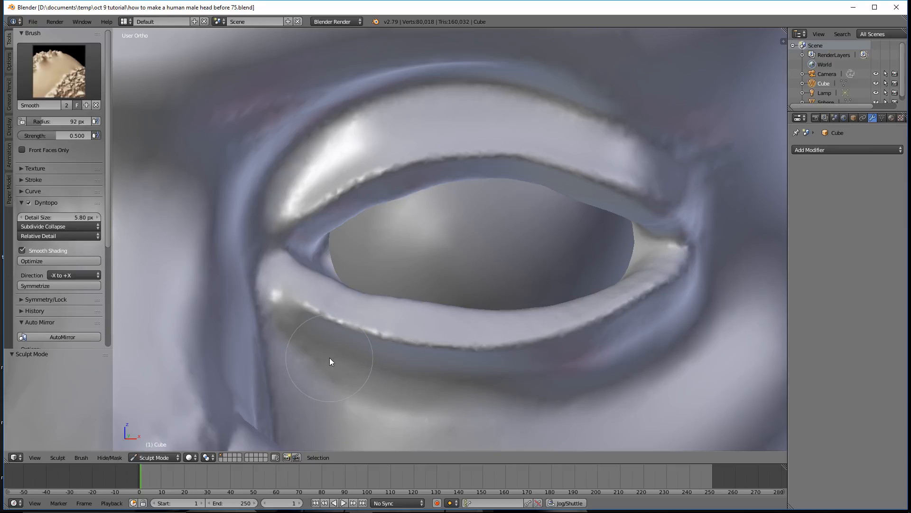
pyautogui.hotkey('shift', 'c')
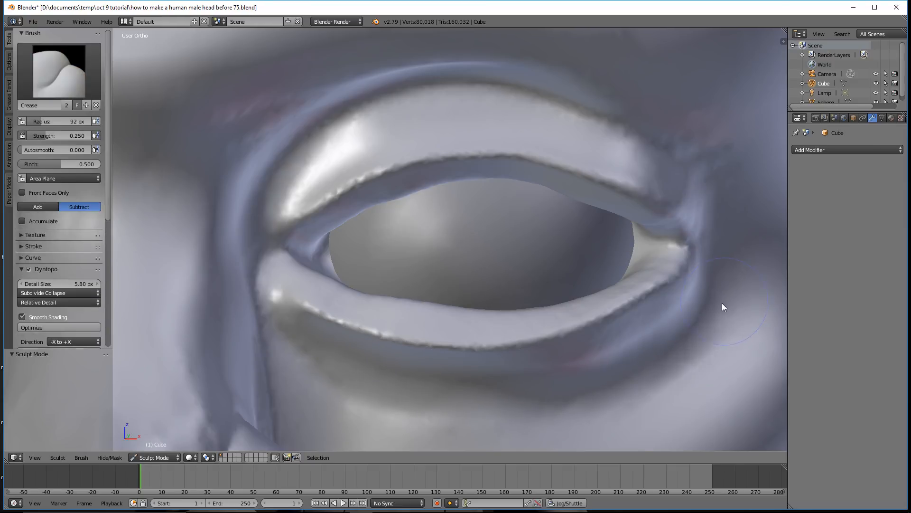
pyautogui.scroll(-3, 722, 302)
pyautogui.scroll(-4, 661, 321)
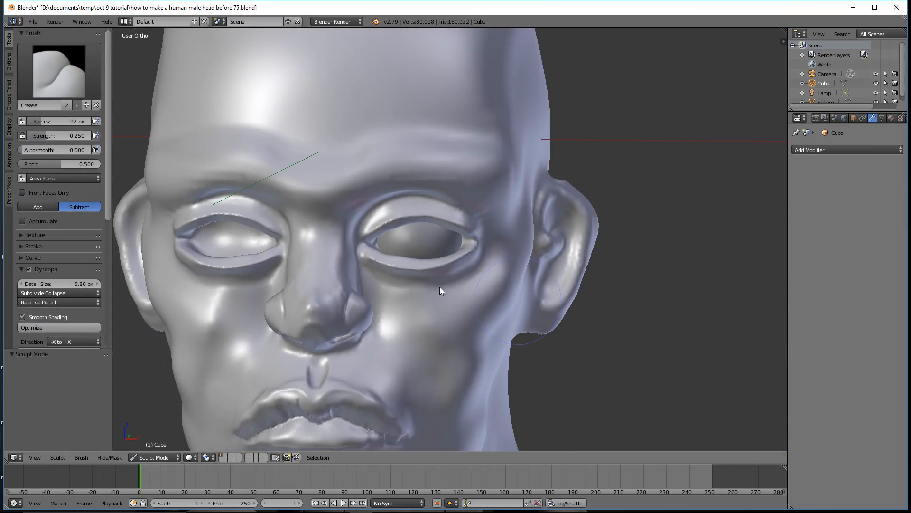
# Step: Sharpen the lower eyelid's edge from inner to outer corner with the Pinch/Magnify brush at 120 px radius
pyautogui.click(70, 85)
pyautogui.click(152, 173)
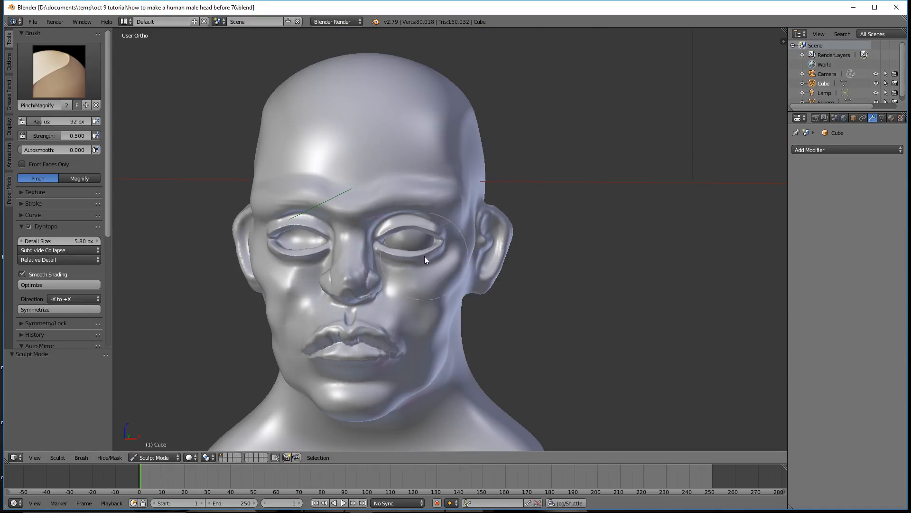
pyautogui.scroll(10, 425, 256)
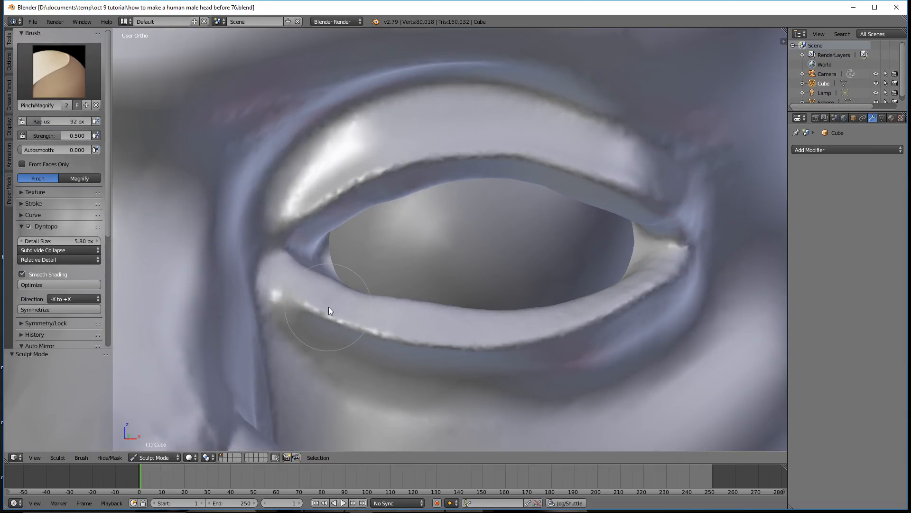
pyautogui.press('f')
pyautogui.click(341, 318)
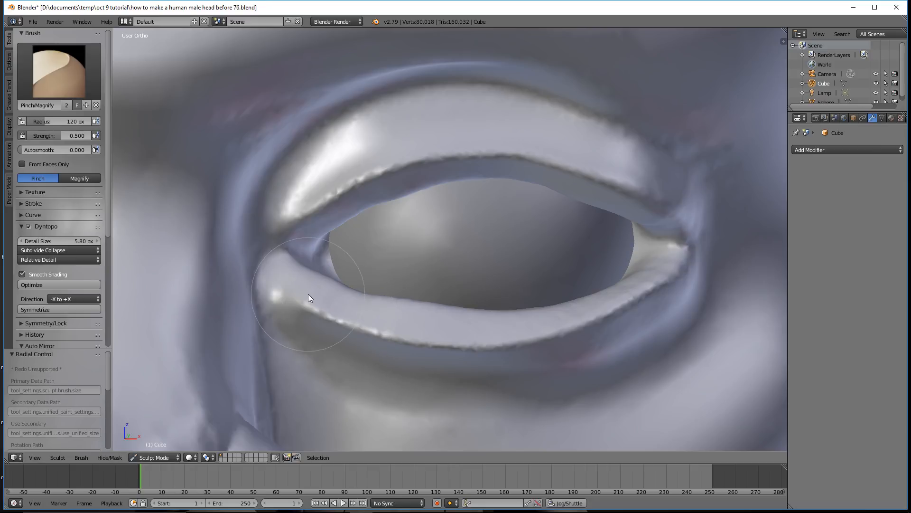
pyautogui.moveTo(309, 292)
pyautogui.mouseDown()
pyautogui.moveTo(387, 334)
pyautogui.moveTo(377, 315)
pyautogui.moveTo(378, 328)
pyautogui.mouseUp()
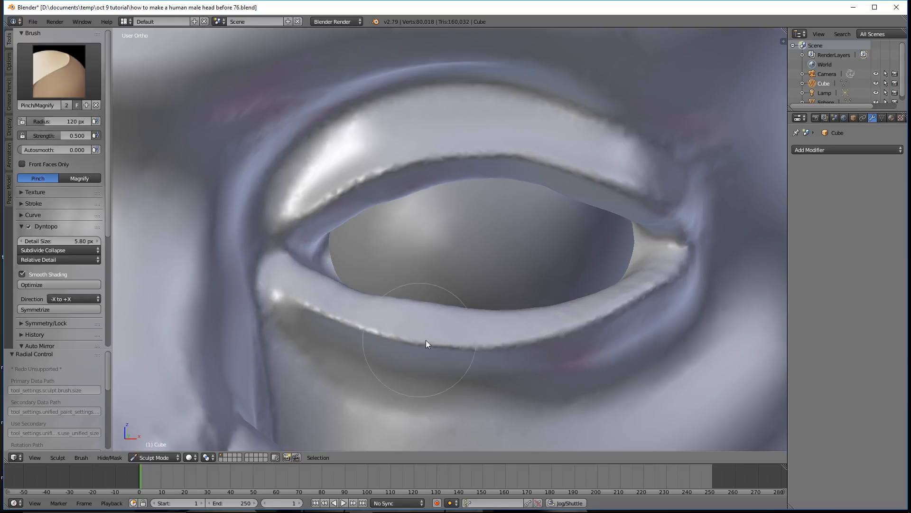
pyautogui.moveTo(647, 288)
pyautogui.mouseDown()
pyautogui.moveTo(472, 354)
pyautogui.moveTo(317, 311)
pyautogui.moveTo(414, 337)
pyautogui.moveTo(487, 337)
pyautogui.moveTo(406, 334)
pyautogui.moveTo(352, 319)
pyautogui.moveTo(408, 335)
pyautogui.moveTo(519, 337)
pyautogui.moveTo(397, 330)
pyautogui.moveTo(294, 290)
pyautogui.moveTo(441, 346)
pyautogui.moveTo(489, 344)
pyautogui.moveTo(629, 302)
pyautogui.moveTo(675, 270)
pyautogui.moveTo(503, 343)
pyautogui.moveTo(377, 321)
pyautogui.moveTo(535, 336)
pyautogui.moveTo(405, 334)
pyautogui.moveTo(281, 290)
pyautogui.moveTo(466, 337)
pyautogui.moveTo(522, 334)
pyautogui.moveTo(612, 308)
pyautogui.moveTo(671, 271)
pyautogui.moveTo(629, 301)
pyautogui.mouseUp()
pyautogui.moveTo(628, 299)
pyautogui.mouseDown(button='middle')
pyautogui.moveTo(620, 339)
pyautogui.moveTo(549, 322)
pyautogui.moveTo(557, 310)
pyautogui.moveTo(624, 311)
pyautogui.moveTo(585, 309)
pyautogui.moveTo(609, 318)
pyautogui.moveTo(596, 323)
pyautogui.moveTo(565, 313)
pyautogui.moveTo(566, 295)
pyautogui.moveTo(596, 285)
pyautogui.moveTo(622, 320)
pyautogui.moveTo(562, 333)
pyautogui.moveTo(592, 313)
pyautogui.moveTo(619, 310)
pyautogui.mouseUp(button='middle')
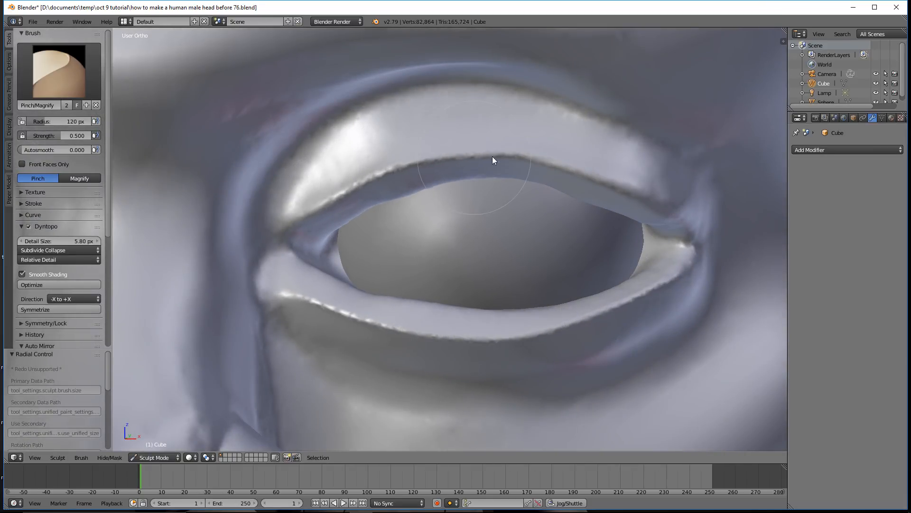
# Step: Pinch the upper eyelid's edge sharp across the eye, including from a low viewing angle, and check it on the face
pyautogui.moveTo(650, 212); pyautogui.dragTo(612, 197)
pyautogui.moveTo(612, 197)
pyautogui.mouseDown(button='middle')
pyautogui.moveTo(608, 179)
pyautogui.moveTo(624, 201)
pyautogui.mouseUp(button='middle')
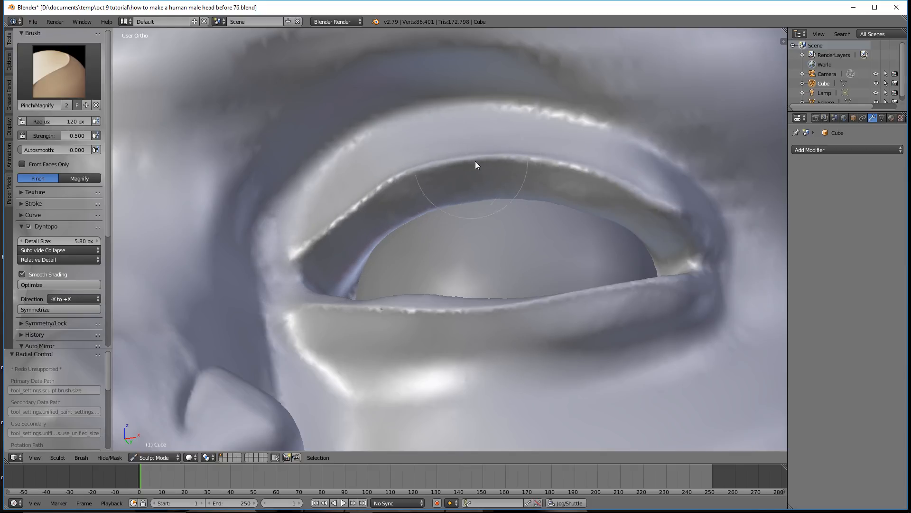
pyautogui.moveTo(663, 212)
pyautogui.mouseDown()
pyautogui.moveTo(695, 236)
pyautogui.moveTo(664, 209)
pyautogui.mouseUp()
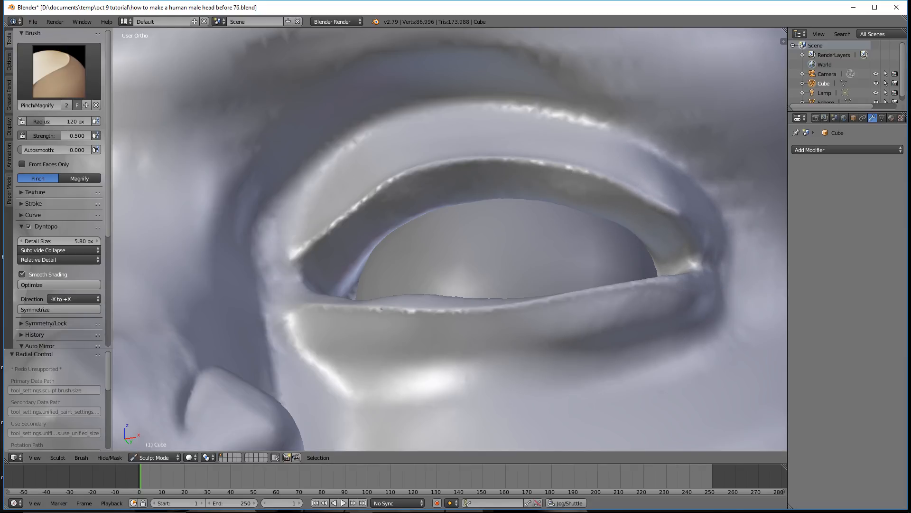
pyautogui.scroll(-3, 637, 121)
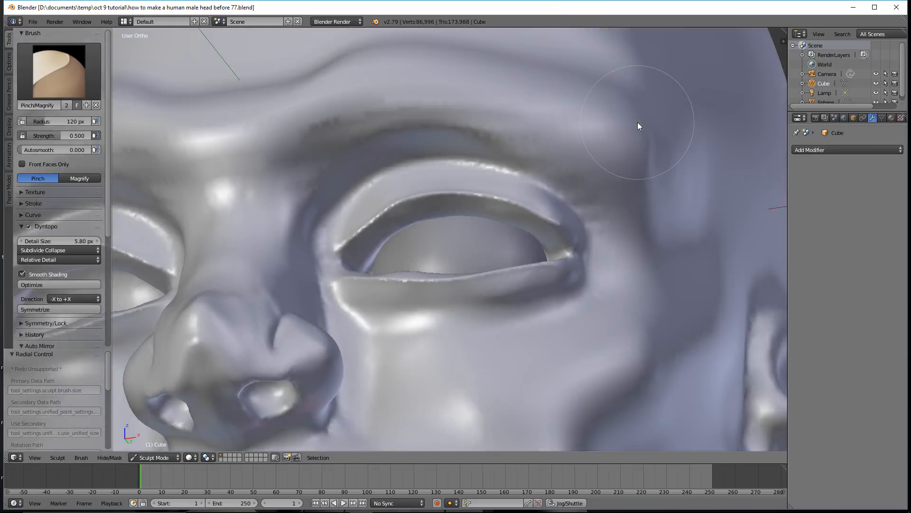
pyautogui.scroll(-5, 637, 122)
pyautogui.moveTo(579, 153)
pyautogui.mouseDown(button='middle')
pyautogui.moveTo(595, 197)
pyautogui.moveTo(583, 184)
pyautogui.mouseUp(button='middle')
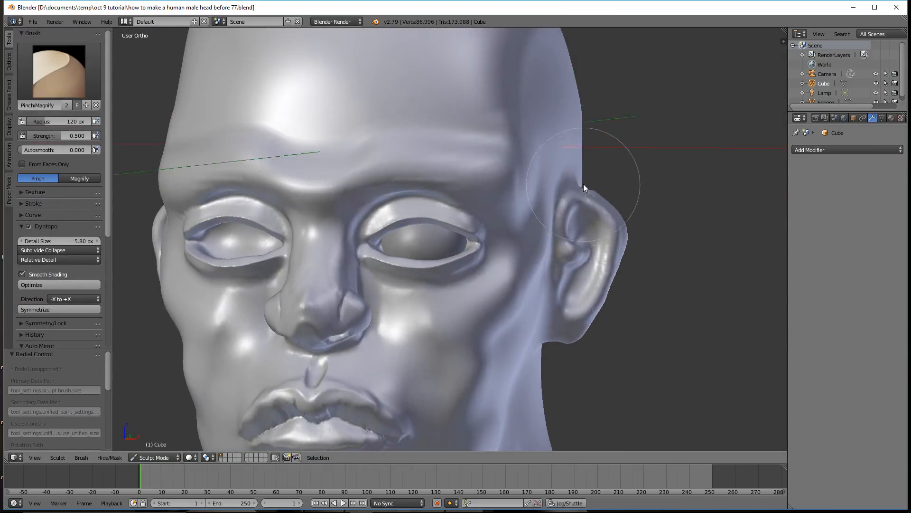
# Step: Refine the lower eyelid's edge between both corners from several angles with more 120 px Pinch strokes
pyautogui.scroll(5, 584, 181)
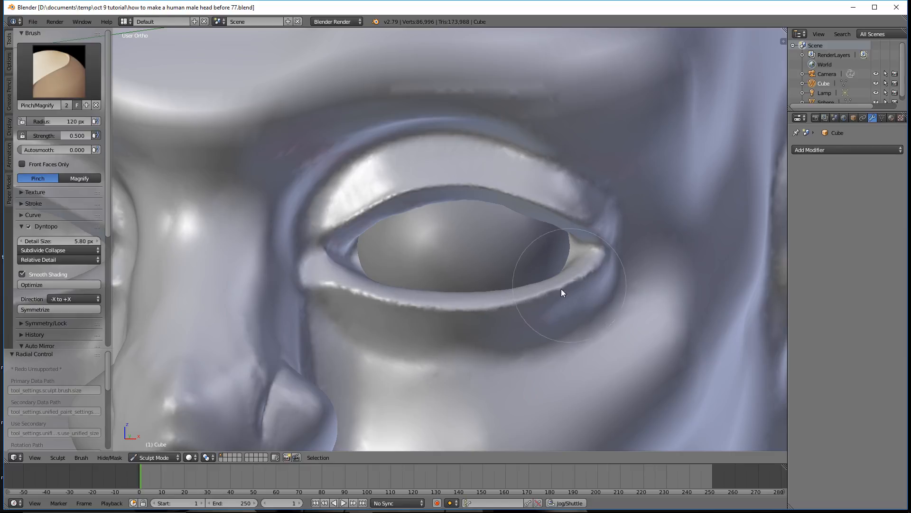
pyautogui.moveTo(511, 308); pyautogui.dragTo(592, 274)
pyautogui.moveTo(592, 273)
pyautogui.mouseDown(button='middle')
pyautogui.moveTo(561, 305)
pyautogui.moveTo(518, 305)
pyautogui.moveTo(527, 319)
pyautogui.moveTo(570, 317)
pyautogui.mouseUp(button='middle')
pyautogui.scroll(3, 522, 315)
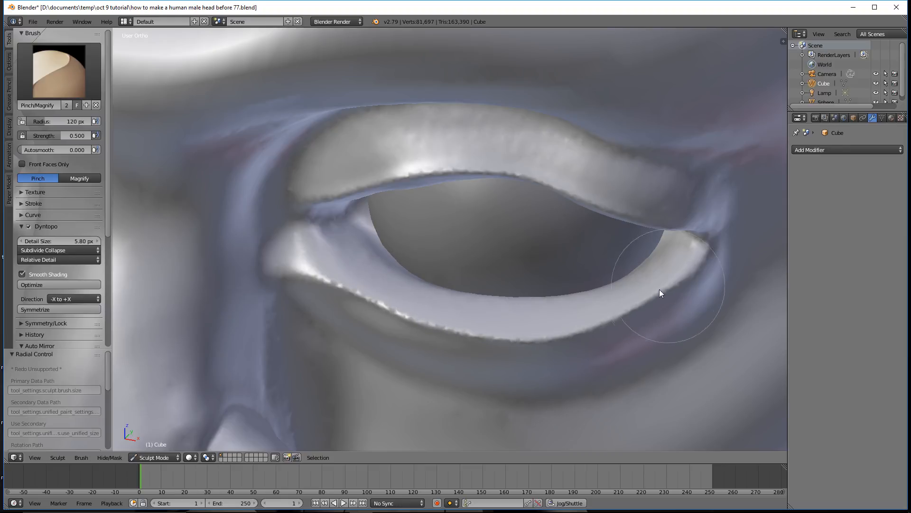
pyautogui.moveTo(527, 334); pyautogui.dragTo(405, 321)
pyautogui.moveTo(406, 322)
pyautogui.mouseDown(button='middle')
pyautogui.moveTo(451, 329)
pyautogui.moveTo(425, 299)
pyautogui.moveTo(476, 328)
pyautogui.moveTo(396, 305)
pyautogui.mouseUp(button='middle')
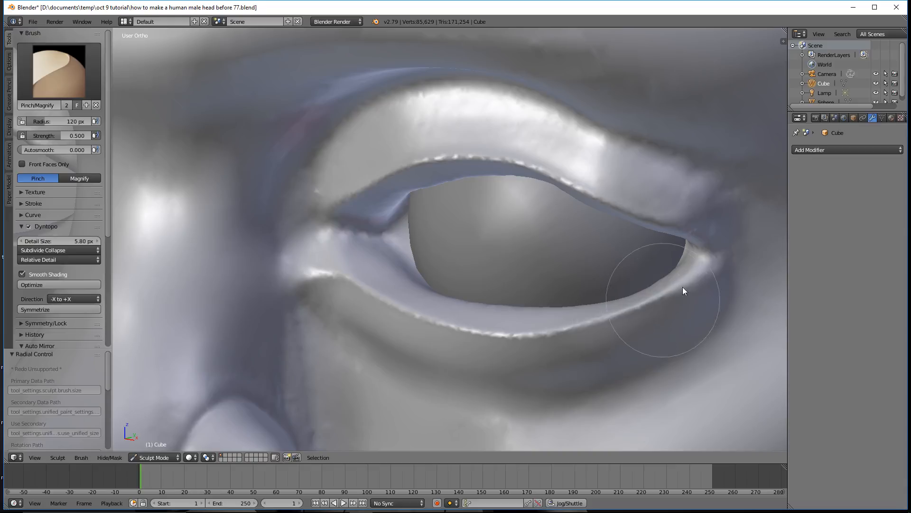
pyautogui.moveTo(685, 293); pyautogui.dragTo(607, 320)
pyautogui.moveTo(606, 320)
pyautogui.mouseDown(button='middle')
pyautogui.moveTo(623, 366)
pyautogui.moveTo(629, 289)
pyautogui.mouseUp(button='middle')
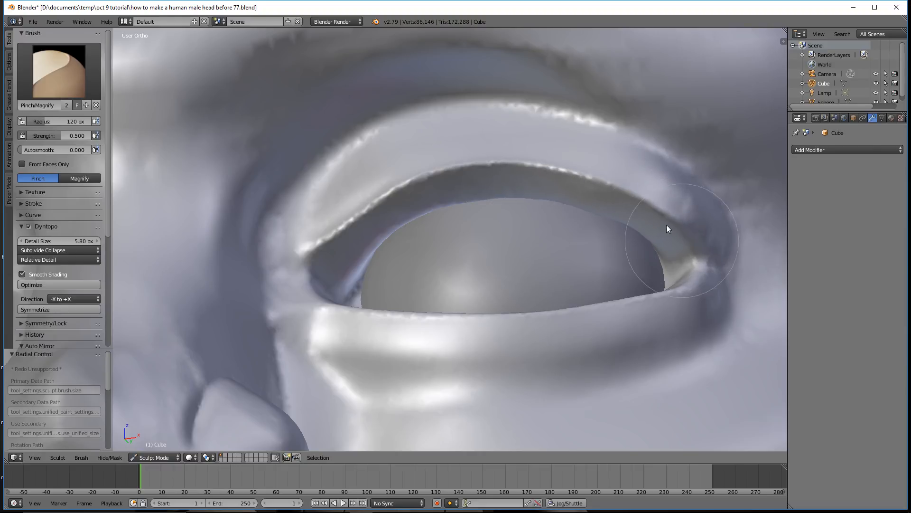
# Step: Smooth the eyelids around the eyeball and even out the lower eyelid's edge from the inner corner to the outer corner
pyautogui.moveTo(582, 182)
pyautogui.keyDown('shift'); pyautogui.mouseDown()
pyautogui.moveTo(498, 173)
pyautogui.moveTo(407, 197)
pyautogui.moveTo(309, 271)
pyautogui.moveTo(315, 292)
pyautogui.moveTo(364, 278)
pyautogui.mouseUp(); pyautogui.keyUp('shift')
pyautogui.moveTo(364, 278); pyautogui.dragTo(376, 331, button='middle')
pyautogui.scroll(4, 393, 316)
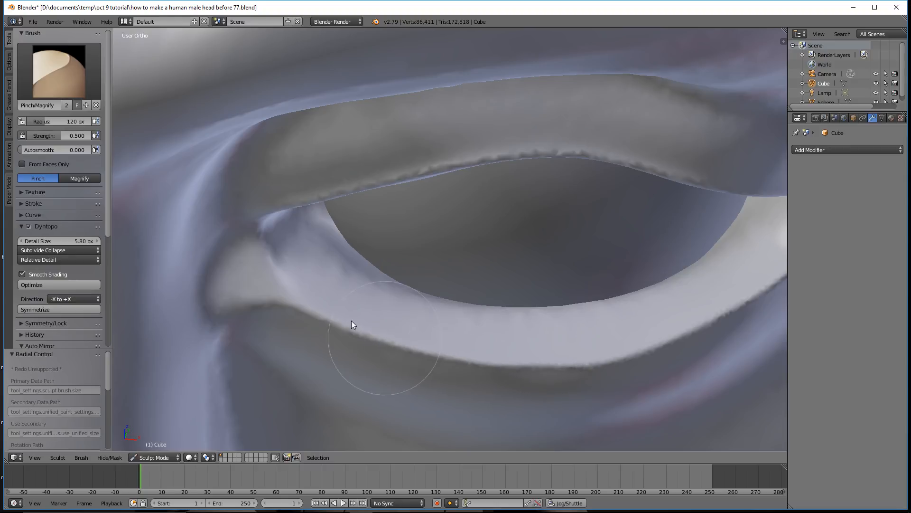
pyautogui.moveTo(368, 326)
pyautogui.mouseDown()
pyautogui.moveTo(539, 365)
pyautogui.moveTo(647, 349)
pyautogui.moveTo(723, 309)
pyautogui.mouseUp()
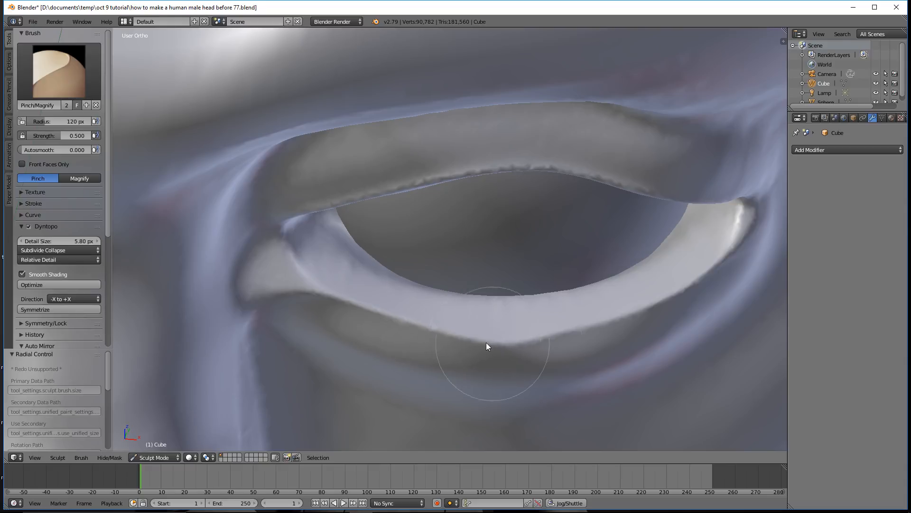
pyautogui.moveTo(521, 340); pyautogui.dragTo(596, 361)
pyautogui.moveTo(596, 361)
pyautogui.mouseDown(button='middle')
pyautogui.moveTo(564, 320)
pyautogui.moveTo(589, 332)
pyautogui.moveTo(565, 337)
pyautogui.moveTo(546, 326)
pyautogui.moveTo(568, 354)
pyautogui.moveTo(503, 325)
pyautogui.mouseUp(button='middle')
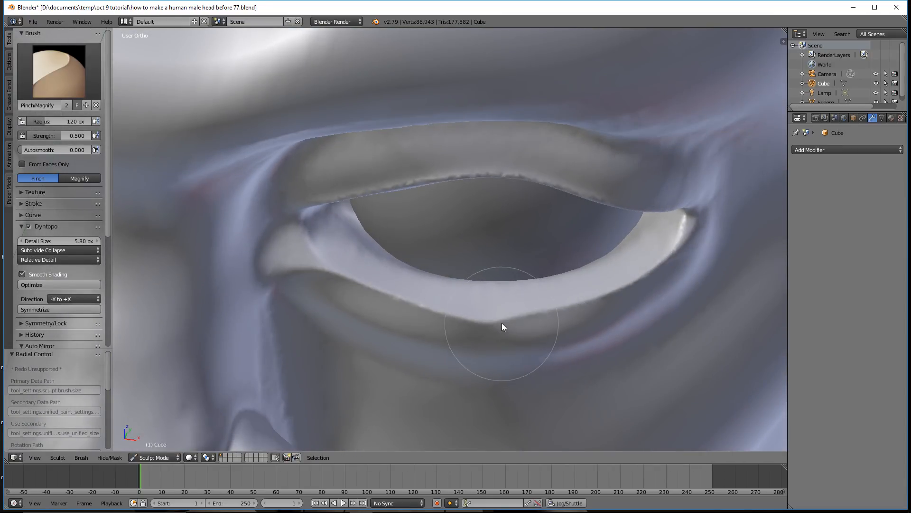
pyautogui.moveTo(481, 314); pyautogui.dragTo(550, 309)
pyautogui.moveTo(550, 309)
pyautogui.mouseDown(button='middle')
pyautogui.moveTo(584, 330)
pyautogui.moveTo(570, 309)
pyautogui.moveTo(576, 273)
pyautogui.moveTo(590, 302)
pyautogui.moveTo(571, 279)
pyautogui.moveTo(586, 282)
pyautogui.moveTo(569, 283)
pyautogui.mouseUp(button='middle')
# Step: Examine the refined eyelids on the whole head from several distances and angles
pyautogui.scroll(-5, 590, 300)
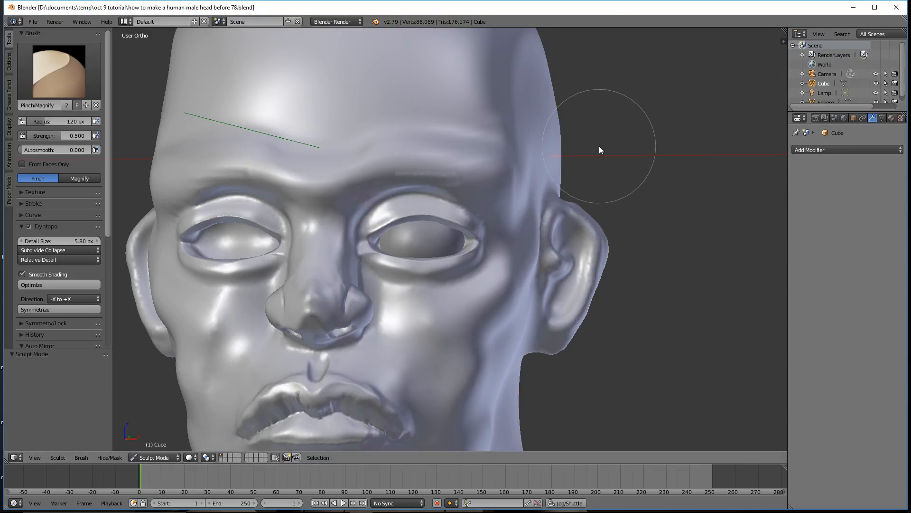
pyautogui.scroll(-3, 598, 146)
pyautogui.moveTo(539, 198); pyautogui.dragTo(519, 191, button='middle')
pyautogui.scroll(3, 519, 192)
pyautogui.scroll(2, 474, 220)
pyautogui.scroll(-2, 474, 220)
pyautogui.moveTo(478, 218); pyautogui.dragTo(539, 174, button='middle')
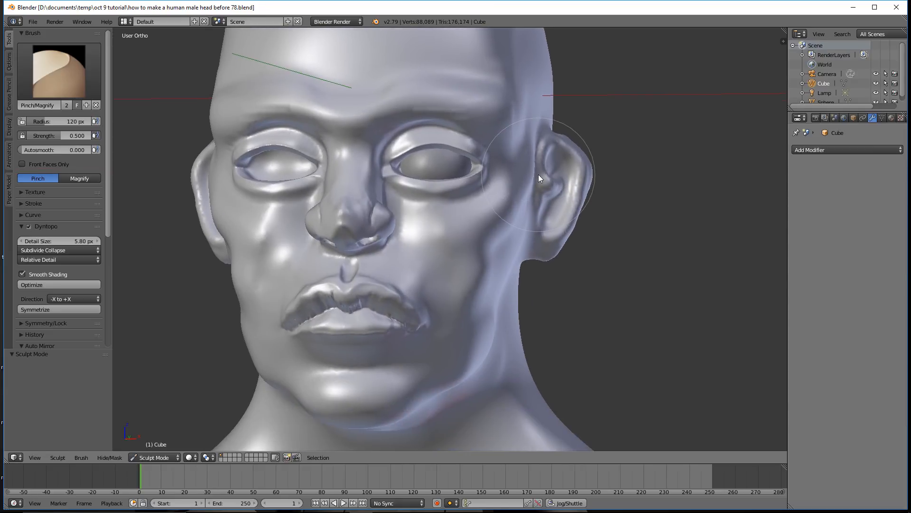
# Step: Turn off Dyntopo and smooth the rough surface of the lips
pyautogui.moveTo(489, 249); pyautogui.dragTo(497, 251, button='middle')
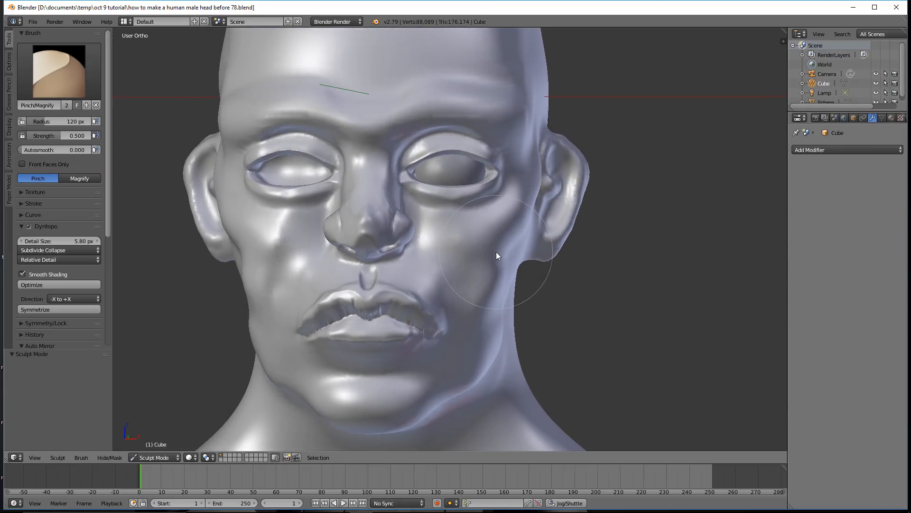
pyautogui.click(29, 227)
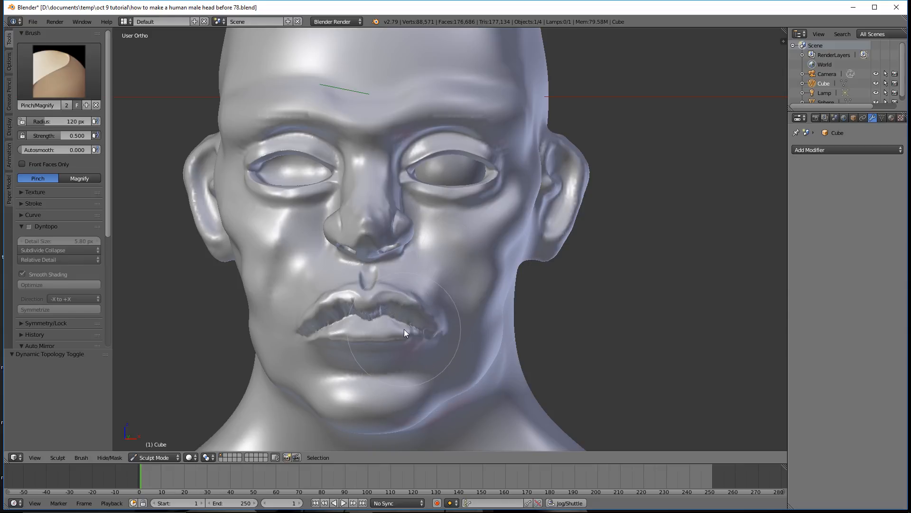
pyautogui.moveTo(403, 324)
pyautogui.mouseDown()
pyautogui.moveTo(378, 311)
pyautogui.moveTo(412, 317)
pyautogui.moveTo(397, 308)
pyautogui.moveTo(320, 316)
pyautogui.moveTo(309, 325)
pyautogui.moveTo(326, 305)
pyautogui.moveTo(364, 305)
pyautogui.mouseUp()
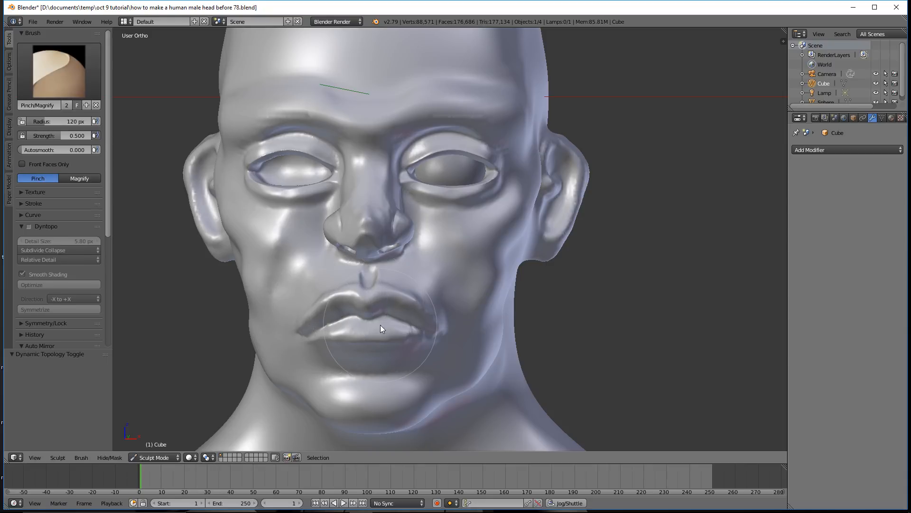
# Step: Enlarge the brush radius to 194 px and smooth the lips and the groove above them into the surrounding face
pyautogui.hotkey('shift', 's')
pyautogui.press('f')
pyautogui.click(407, 363)
pyautogui.moveTo(346, 319)
pyautogui.keyDown('shift'); pyautogui.mouseDown()
pyautogui.moveTo(339, 320)
pyautogui.moveTo(413, 316)
pyautogui.moveTo(340, 324)
pyautogui.moveTo(414, 317)
pyautogui.mouseUp(); pyautogui.keyUp('shift')
pyautogui.keyDown('shift'); pyautogui.click(414, 317); pyautogui.keyUp('shift')
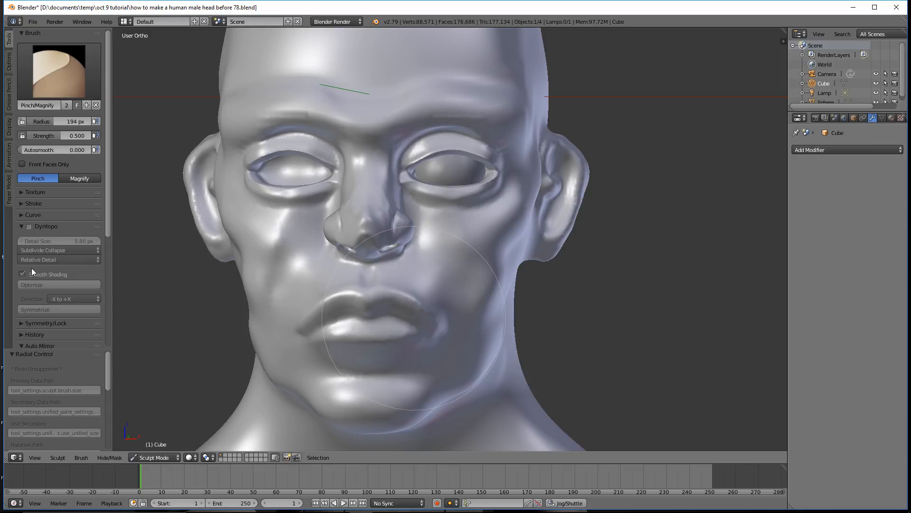
pyautogui.moveTo(391, 325)
pyautogui.mouseDown(button='middle')
pyautogui.moveTo(373, 314)
pyautogui.moveTo(287, 328)
pyautogui.moveTo(381, 316)
pyautogui.mouseUp(button='middle')
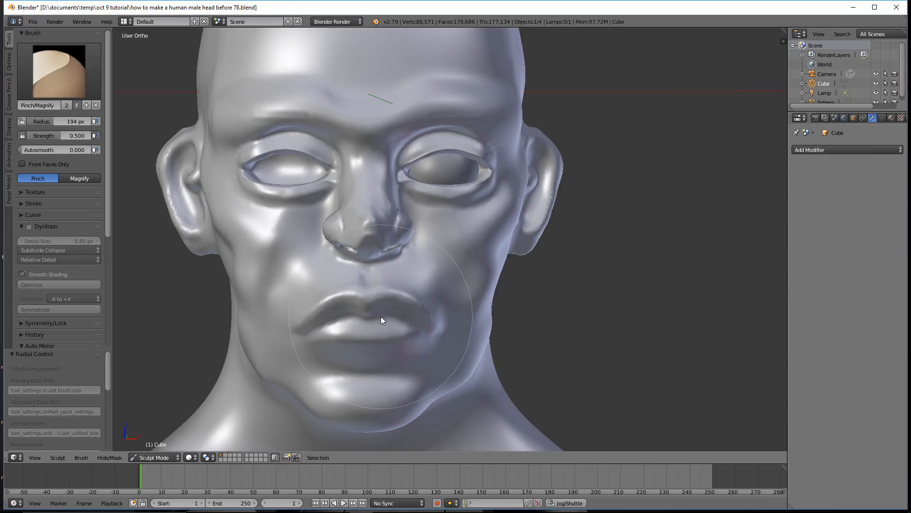
pyautogui.moveTo(381, 317); pyautogui.dragTo(412, 321, button='middle')
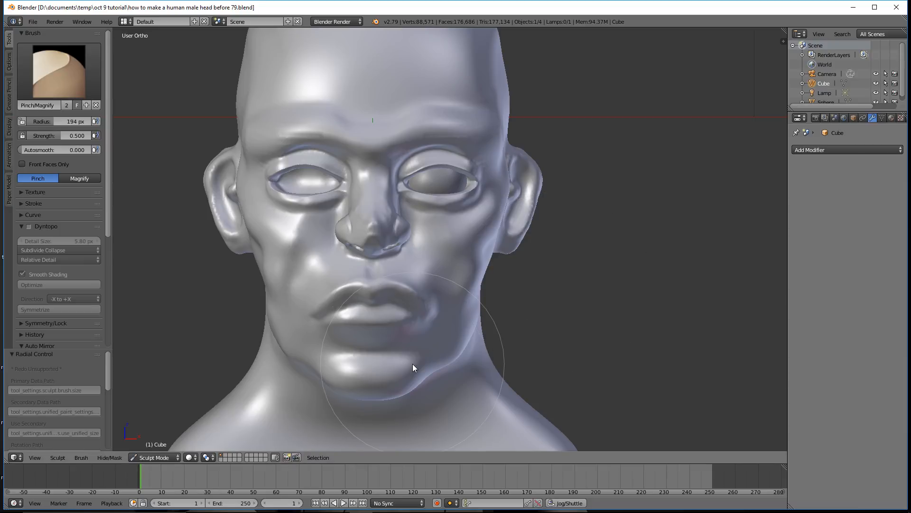
# Step: Pull the chin downward and forward with the 194 px Grab brush, shaping it from the front and in profile
pyautogui.click(77, 82)
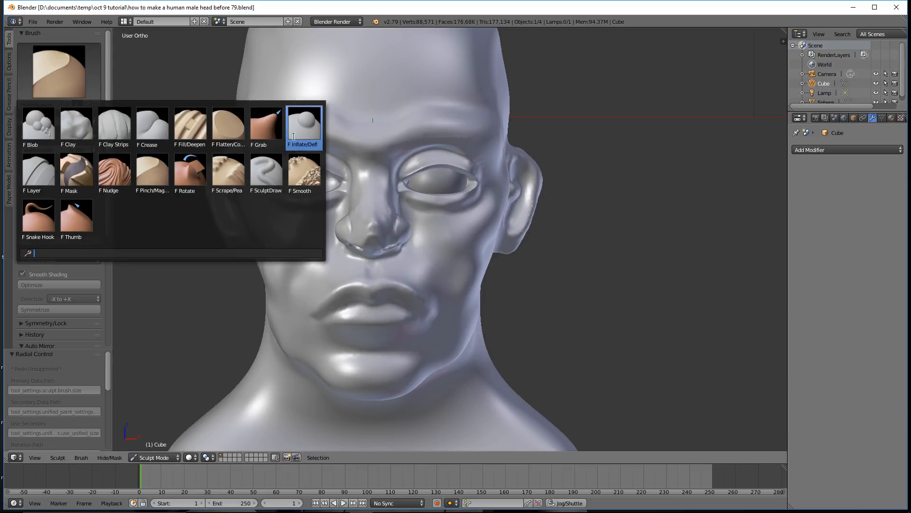
pyautogui.click(274, 134)
pyautogui.moveTo(410, 368); pyautogui.dragTo(414, 377)
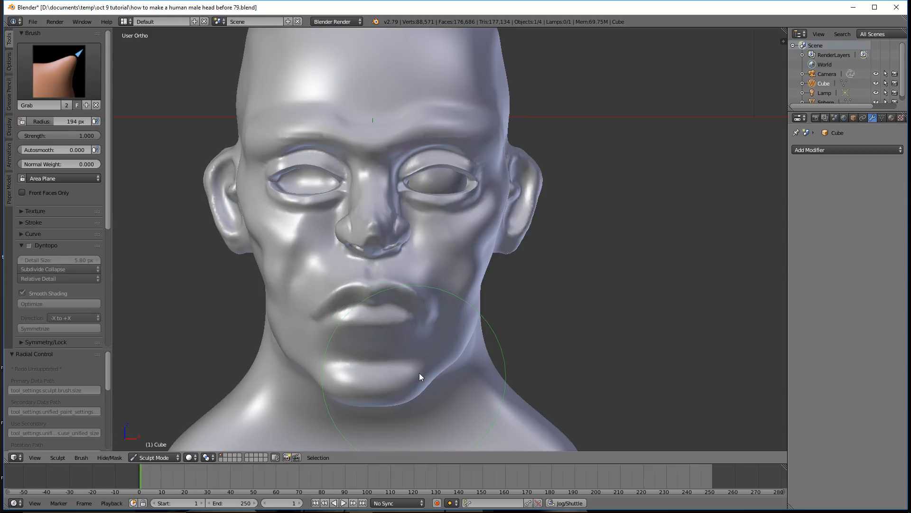
pyautogui.moveTo(446, 358); pyautogui.dragTo(345, 351, button='middle')
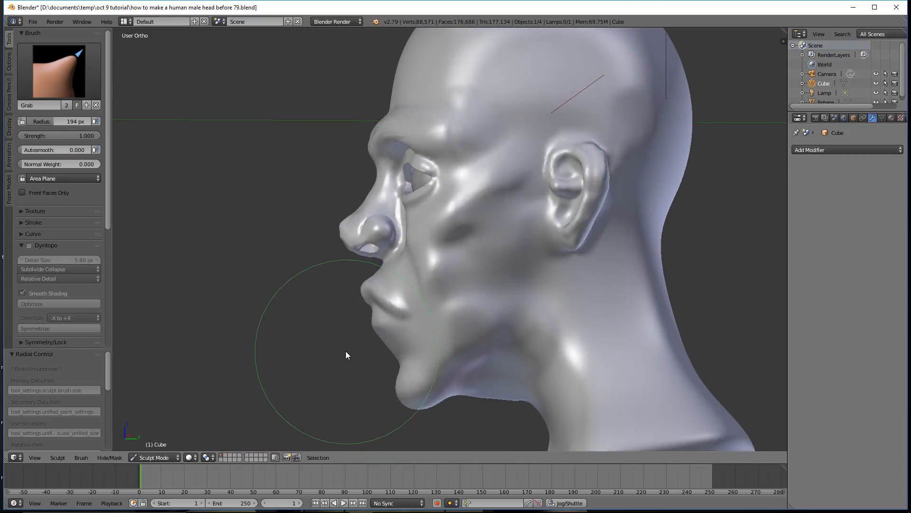
pyautogui.scroll(2, 351, 356)
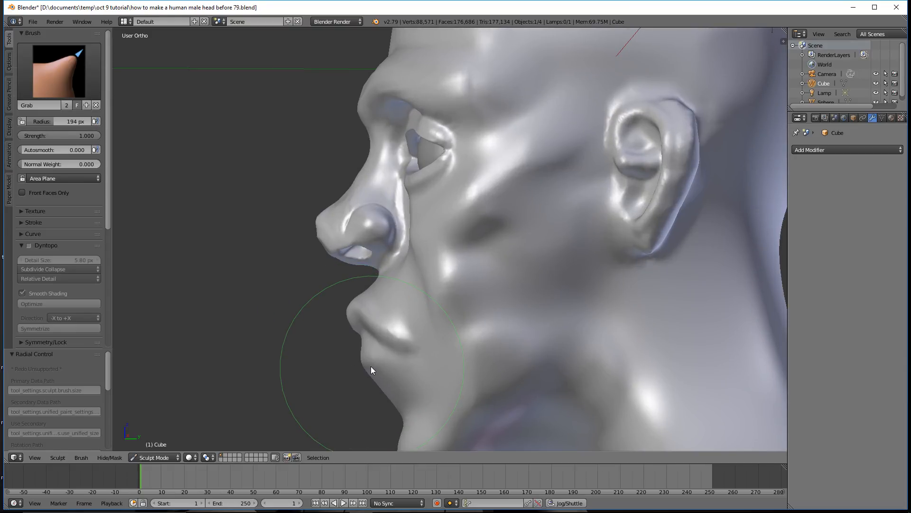
pyautogui.scroll(-2, 370, 367)
pyautogui.moveTo(430, 331)
pyautogui.mouseDown(button='middle')
pyautogui.moveTo(496, 339)
pyautogui.moveTo(416, 335)
pyautogui.mouseUp(button='middle')
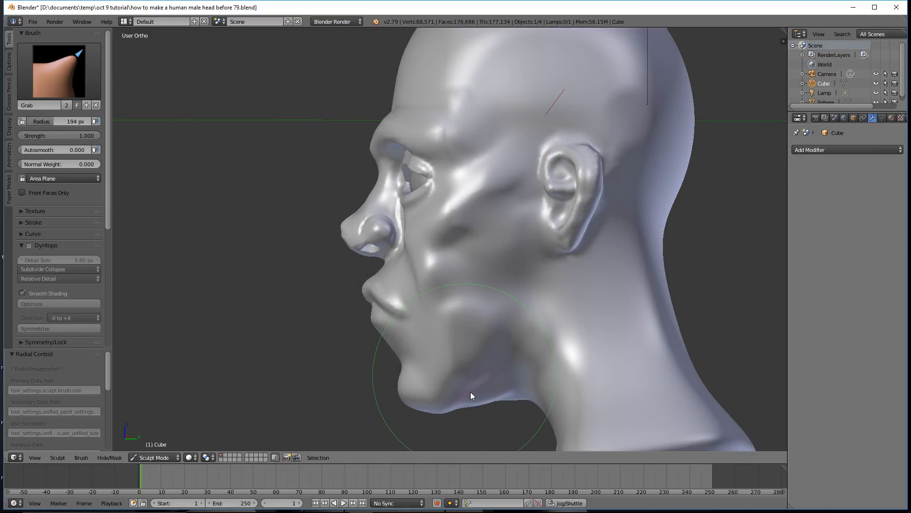
pyautogui.moveTo(464, 380)
pyautogui.mouseDown(button='middle')
pyautogui.moveTo(577, 379)
pyautogui.moveTo(562, 388)
pyautogui.moveTo(471, 376)
pyautogui.mouseUp(button='middle')
pyautogui.moveTo(394, 385); pyautogui.dragTo(390, 384)
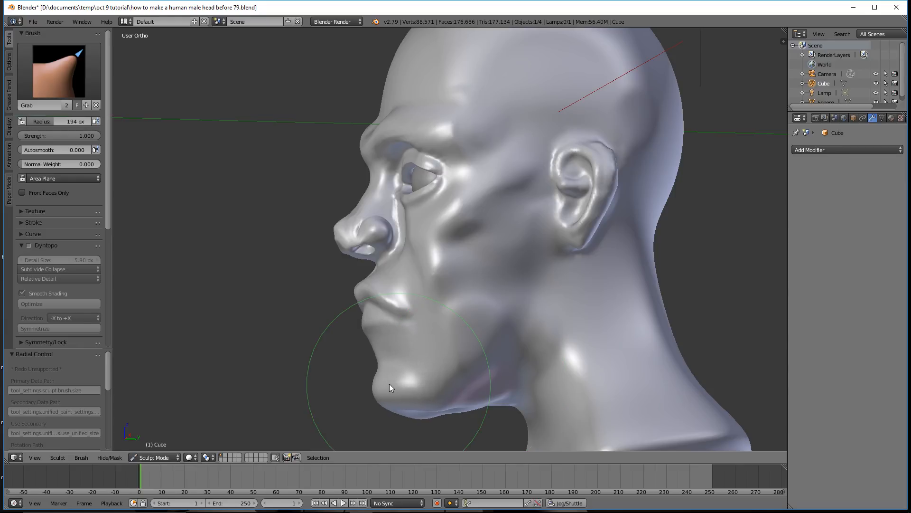
# Step: Reshape the jawline with the Grab brush, from beside the chin to the jaw corner below the ear
pyautogui.moveTo(393, 384)
pyautogui.mouseDown(button='middle')
pyautogui.moveTo(460, 381)
pyautogui.moveTo(488, 392)
pyautogui.moveTo(482, 381)
pyautogui.mouseUp(button='middle')
pyautogui.moveTo(469, 367); pyautogui.dragTo(461, 365)
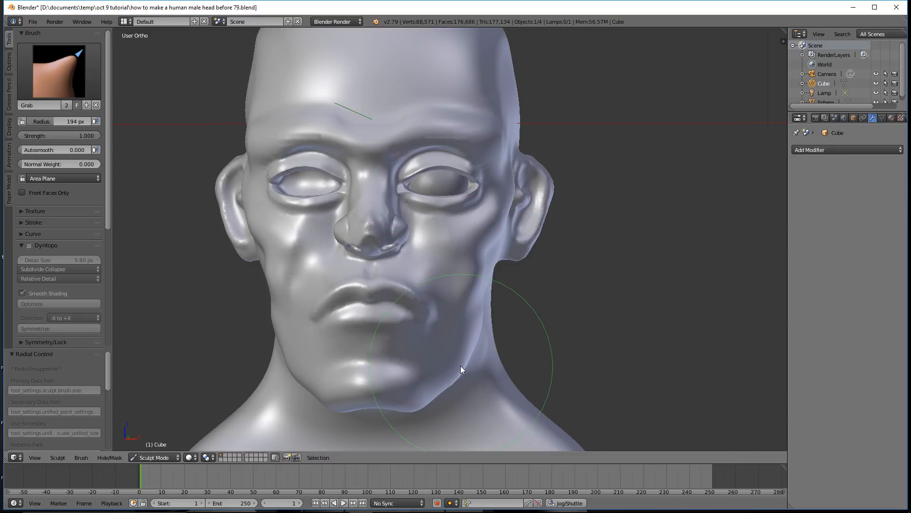
pyautogui.moveTo(465, 366)
pyautogui.mouseDown(button='middle')
pyautogui.moveTo(464, 339)
pyautogui.moveTo(382, 340)
pyautogui.moveTo(527, 325)
pyautogui.mouseUp(button='middle')
pyautogui.moveTo(533, 328); pyautogui.dragTo(539, 325)
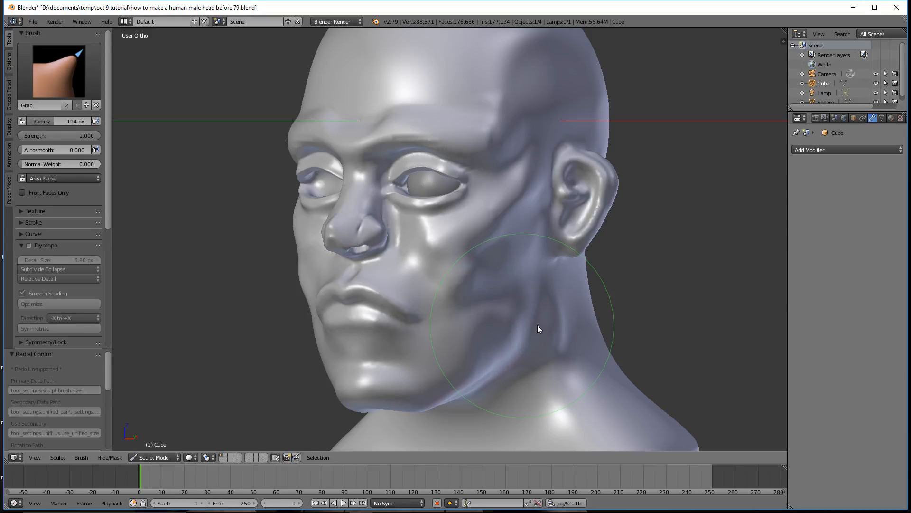
pyautogui.moveTo(524, 326)
pyautogui.mouseDown(button='middle')
pyautogui.moveTo(492, 320)
pyautogui.moveTo(526, 319)
pyautogui.moveTo(545, 299)
pyautogui.moveTo(587, 307)
pyautogui.moveTo(521, 294)
pyautogui.moveTo(474, 267)
pyautogui.moveTo(451, 281)
pyautogui.moveTo(538, 277)
pyautogui.mouseUp(button='middle')
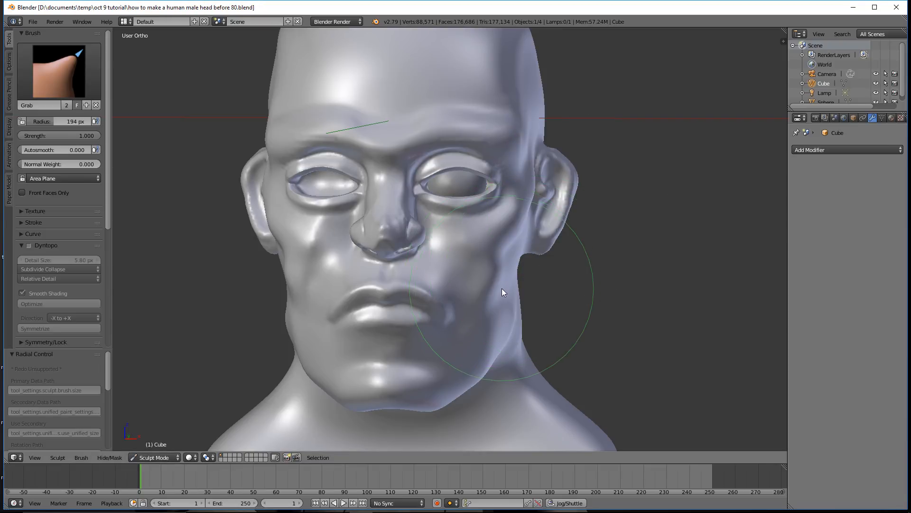
# Step: Adjust the side of the face with Grab and smooth the hollows in the cheek below the cheekbone
pyautogui.moveTo(494, 279)
pyautogui.mouseDown(button='middle')
pyautogui.moveTo(418, 273)
pyautogui.moveTo(433, 282)
pyautogui.moveTo(507, 275)
pyautogui.moveTo(486, 276)
pyautogui.moveTo(495, 283)
pyautogui.moveTo(459, 273)
pyautogui.moveTo(502, 288)
pyautogui.mouseUp(button='middle')
pyautogui.moveTo(517, 289); pyautogui.dragTo(506, 289)
pyautogui.moveTo(555, 290)
pyautogui.mouseDown(button='middle')
pyautogui.moveTo(510, 272)
pyautogui.moveTo(477, 275)
pyautogui.moveTo(493, 282)
pyautogui.mouseUp(button='middle')
pyautogui.scroll(4, 516, 293)
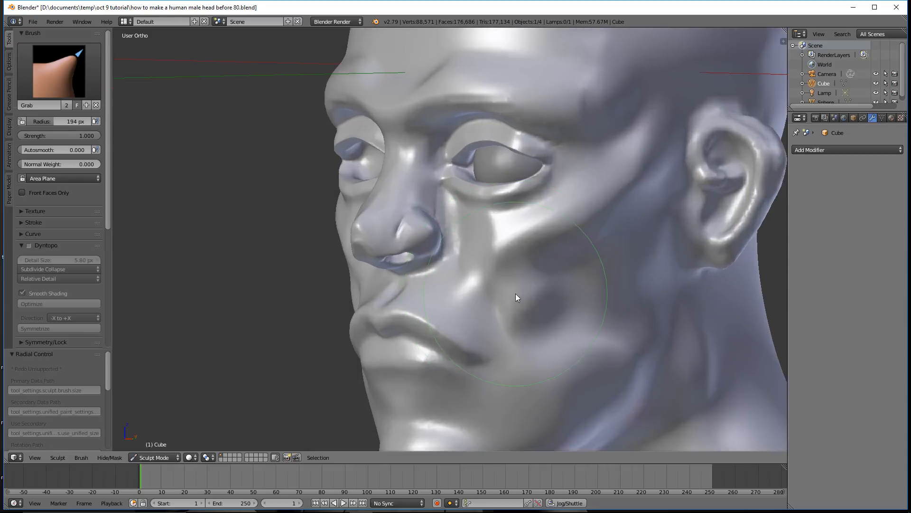
pyautogui.moveTo(603, 335)
pyautogui.mouseDown(button='middle')
pyautogui.moveTo(610, 343)
pyautogui.moveTo(612, 333)
pyautogui.moveTo(639, 332)
pyautogui.moveTo(629, 336)
pyautogui.mouseUp(button='middle')
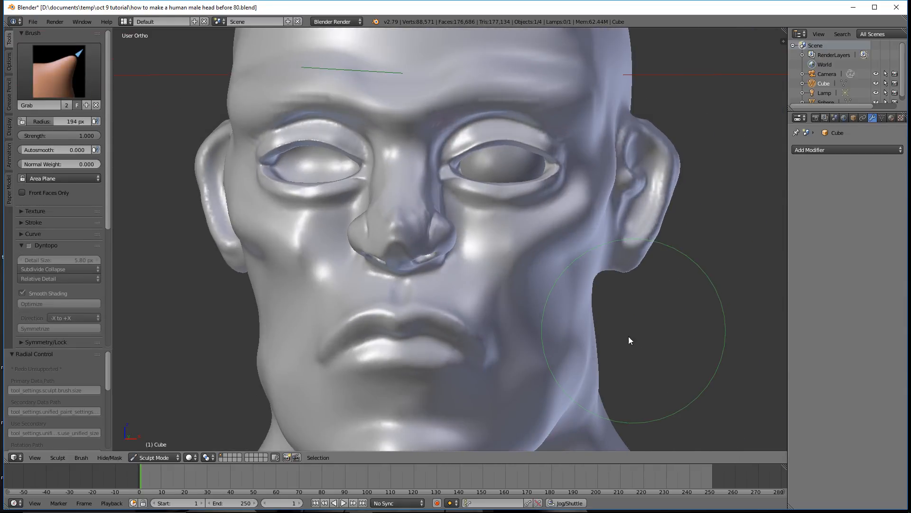
pyautogui.moveTo(573, 322); pyautogui.dragTo(554, 314, button='middle')
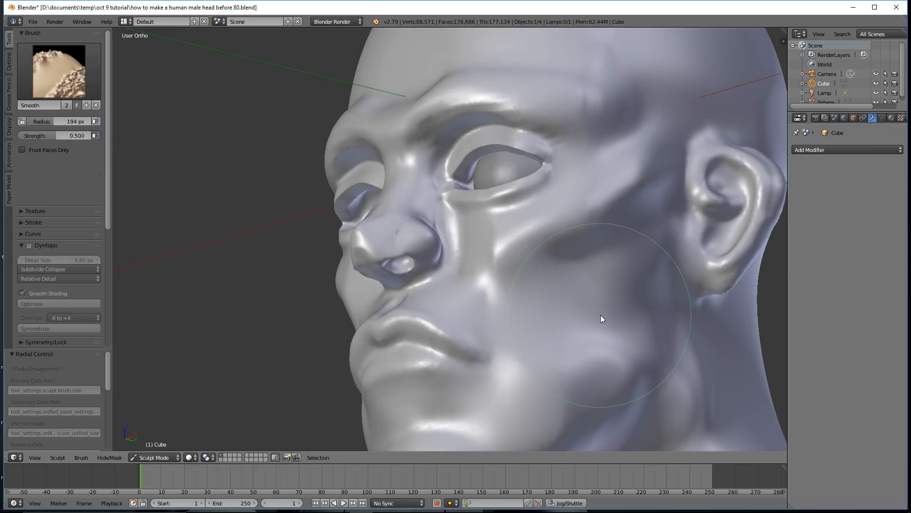
pyautogui.moveTo(593, 343); pyautogui.dragTo(573, 345, button='middle')
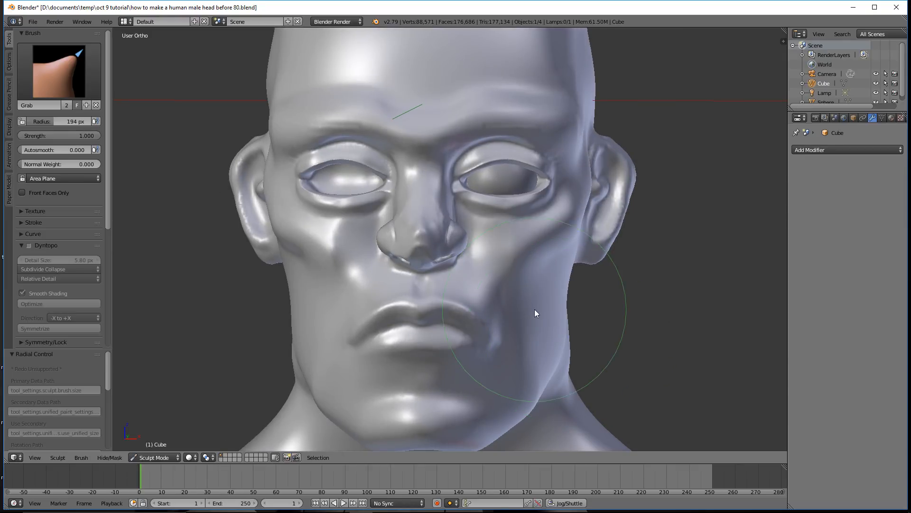
pyautogui.moveTo(546, 303)
pyautogui.mouseDown(button='middle')
pyautogui.moveTo(463, 297)
pyautogui.moveTo(539, 300)
pyautogui.moveTo(513, 293)
pyautogui.moveTo(537, 303)
pyautogui.mouseUp(button='middle')
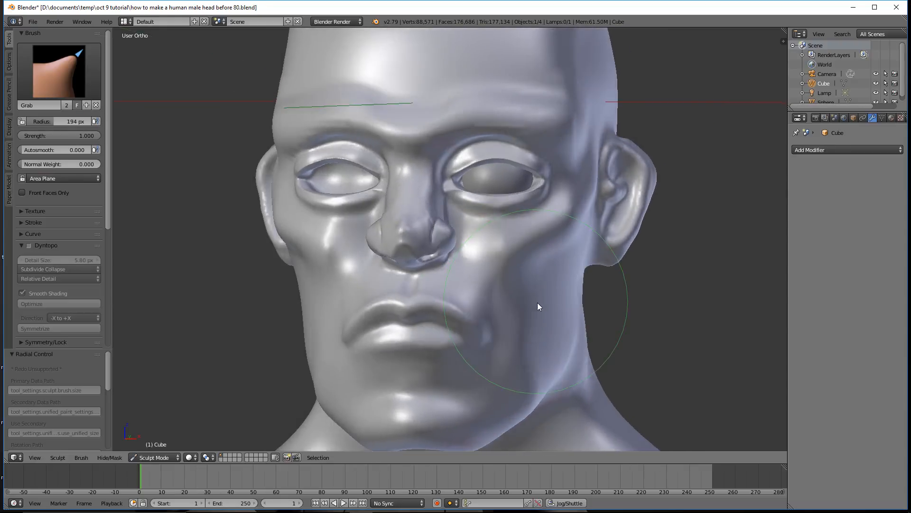
# Step: Lasso-mask the lips and the skin around the mouth, and save the file as "how to make a human male head before 81.blend"
pyautogui.scroll(5, 541, 307)
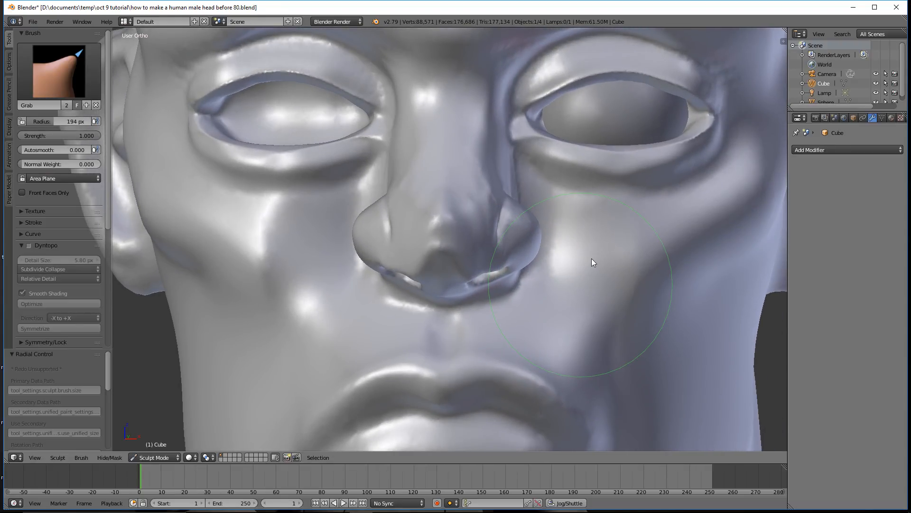
pyautogui.moveTo(592, 258); pyautogui.dragTo(554, 291, button='middle')
pyautogui.scroll(-5, 553, 291)
pyautogui.scroll(3, 463, 307)
pyautogui.moveTo(460, 300); pyautogui.dragTo(486, 302, button='middle')
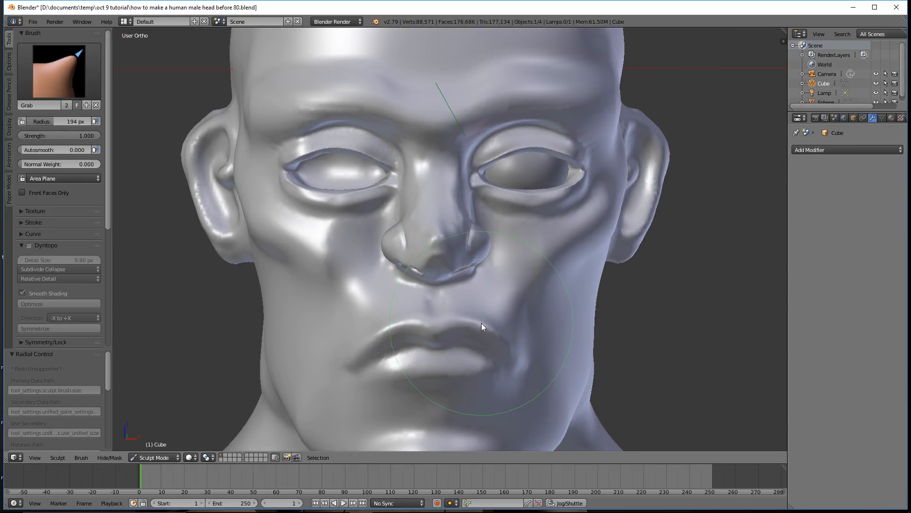
pyautogui.press('ctrl')
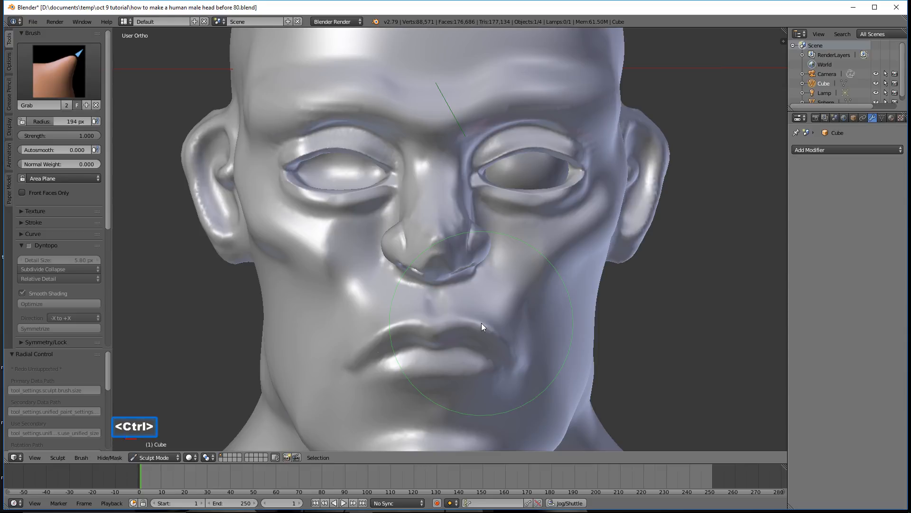
pyautogui.hotkey('ctrl', 'shift')
pyautogui.moveTo(444, 310)
pyautogui.keyDown('ctrl'); pyautogui.keyDown('shift'); pyautogui.mouseDown()
pyautogui.moveTo(351, 326)
pyautogui.moveTo(312, 372)
pyautogui.moveTo(345, 413)
pyautogui.moveTo(403, 438)
pyautogui.moveTo(455, 435)
pyautogui.moveTo(522, 412)
pyautogui.moveTo(550, 376)
pyautogui.moveTo(522, 318)
pyautogui.mouseUp(); pyautogui.keyUp('shift'); pyautogui.keyUp('ctrl')
pyautogui.moveTo(522, 319)
pyautogui.mouseDown(button='middle')
pyautogui.moveTo(551, 311)
pyautogui.moveTo(467, 302)
pyautogui.mouseUp(button='middle')
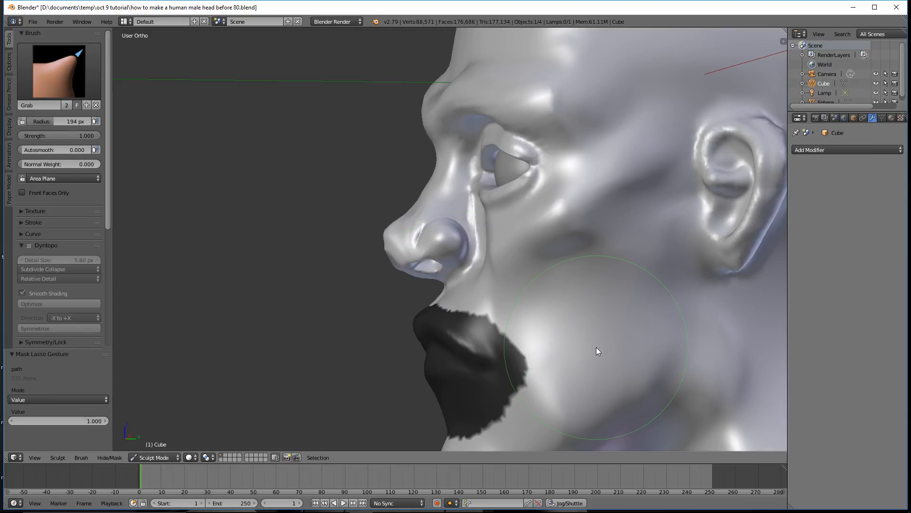
pyautogui.hotkey('ctrl', 'alt', 's')
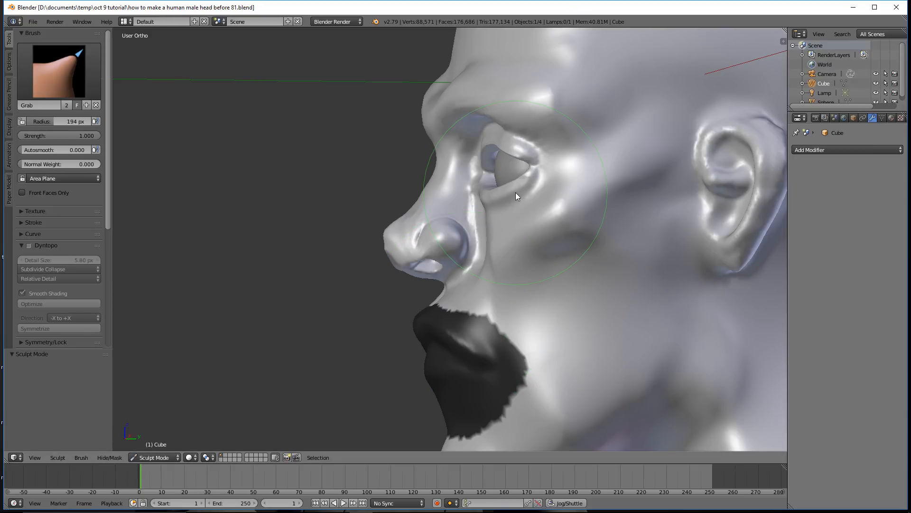
# Step: Lasso-mask the eyelids and surrounding eye areas, and save the file as "how to make a human male head before 82.blend"
pyautogui.moveTo(458, 281); pyautogui.dragTo(556, 284, button='middle')
pyautogui.moveTo(659, 236); pyautogui.dragTo(446, 267, button='middle')
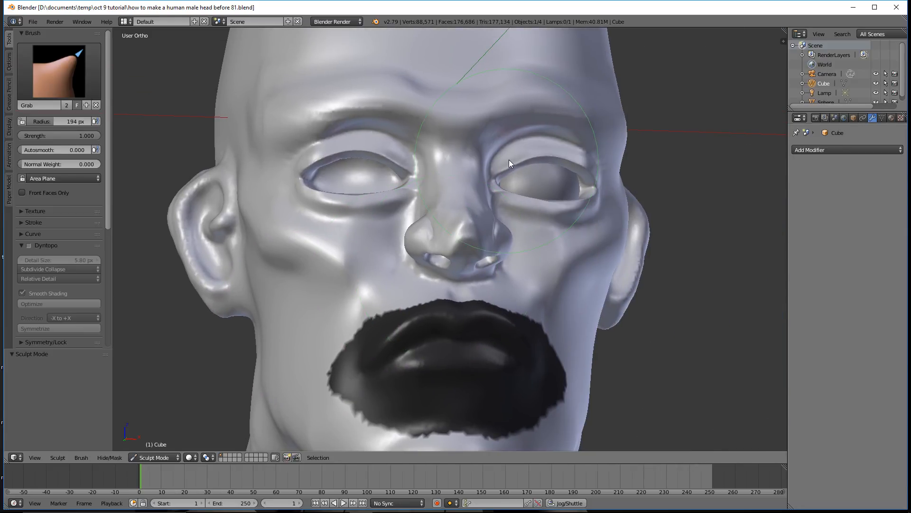
pyautogui.moveTo(505, 134)
pyautogui.keyDown('ctrl'); pyautogui.keyDown('shift'); pyautogui.mouseDown()
pyautogui.moveTo(488, 148)
pyautogui.moveTo(485, 182)
pyautogui.moveTo(498, 201)
pyautogui.moveTo(535, 231)
pyautogui.moveTo(577, 232)
pyautogui.moveTo(620, 188)
pyautogui.moveTo(600, 147)
pyautogui.moveTo(565, 122)
pyautogui.moveTo(547, 133)
pyautogui.mouseUp(); pyautogui.keyUp('shift'); pyautogui.keyUp('ctrl')
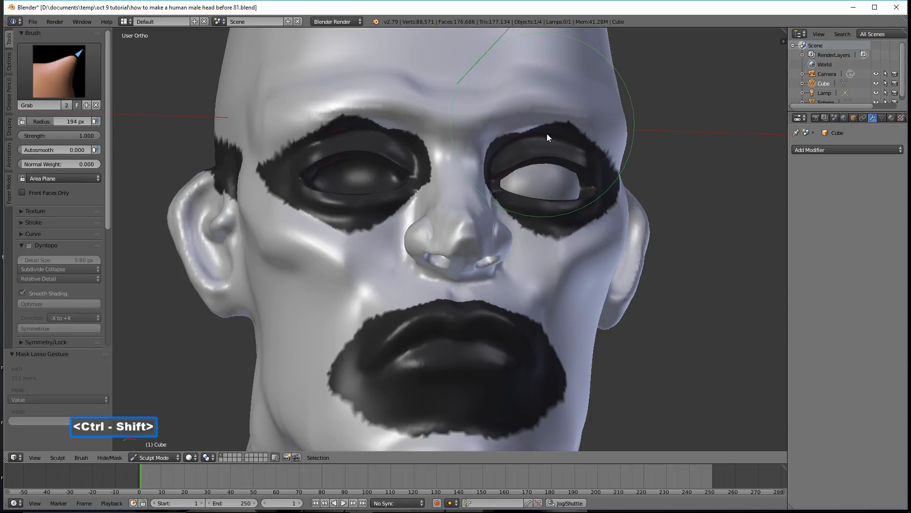
pyautogui.moveTo(576, 262); pyautogui.dragTo(553, 275, button='middle')
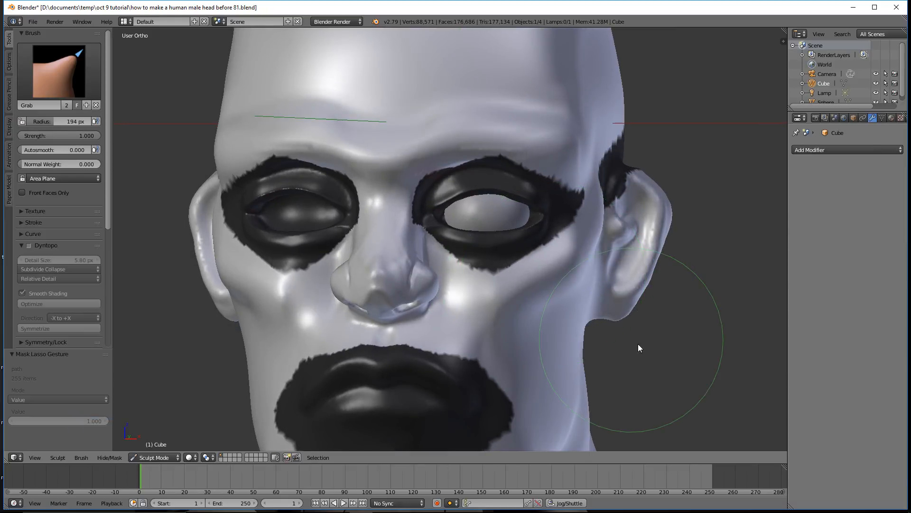
pyautogui.hotkey('ctrl', 'alt', 's')
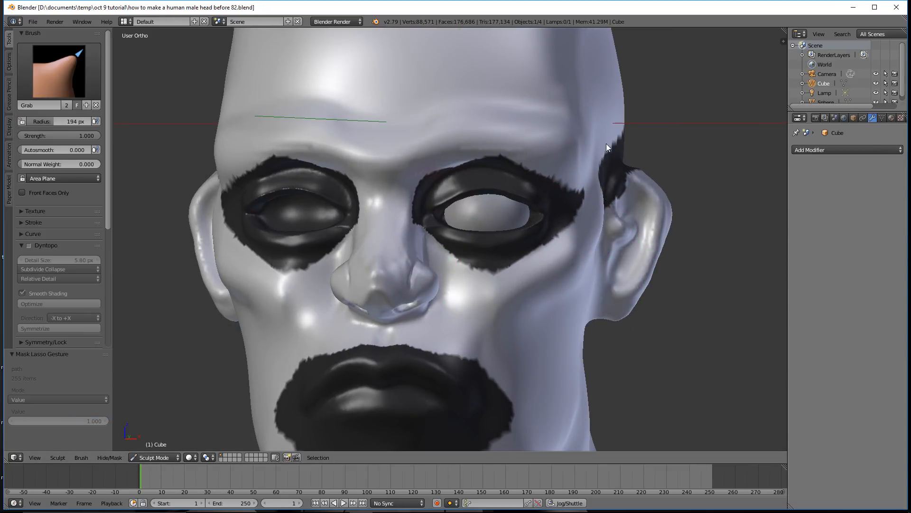
# Step: Pull the base of the nose, underside of the tip and nostril wing downward in profile with the 194 px Grab brush
pyautogui.moveTo(605, 146); pyautogui.dragTo(524, 148, button='middle')
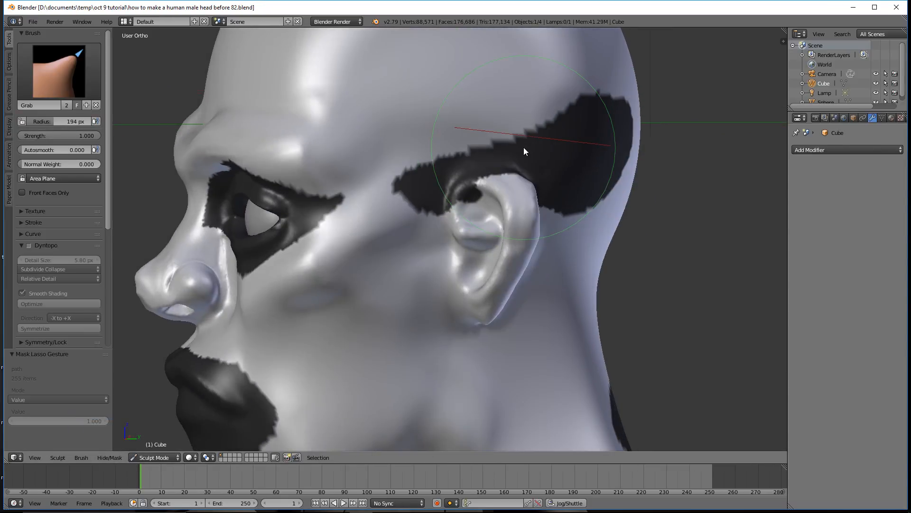
pyautogui.moveTo(446, 185); pyautogui.dragTo(592, 139, button='middle')
pyautogui.scroll(2, 592, 142)
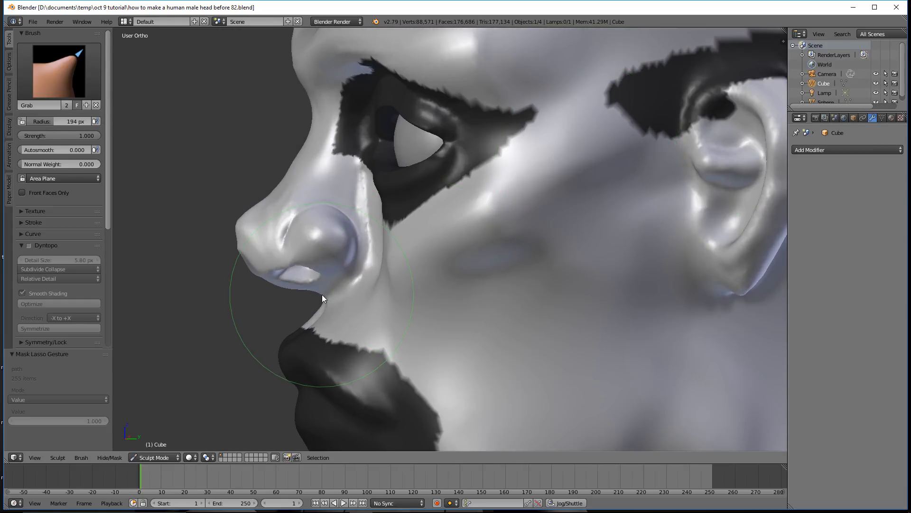
pyautogui.moveTo(323, 288); pyautogui.dragTo(324, 293)
pyautogui.moveTo(266, 273); pyautogui.dragTo(264, 278)
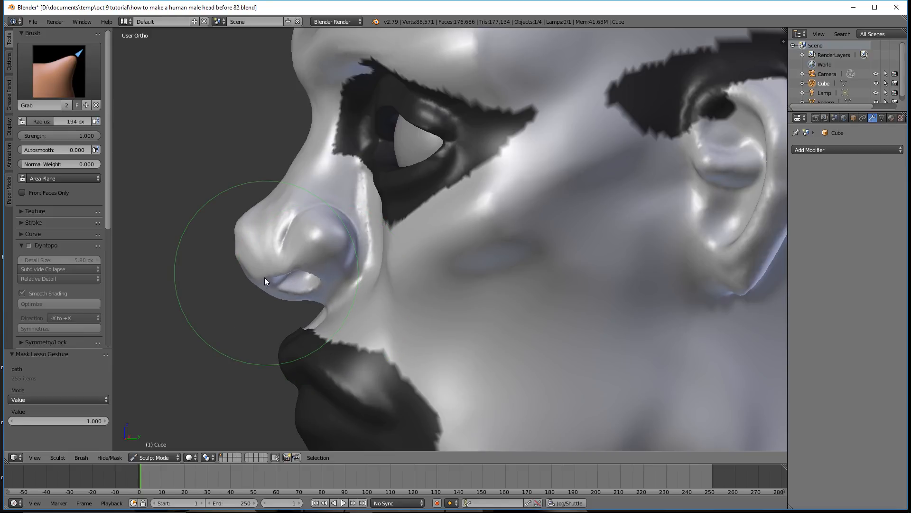
pyautogui.moveTo(349, 240); pyautogui.dragTo(314, 242)
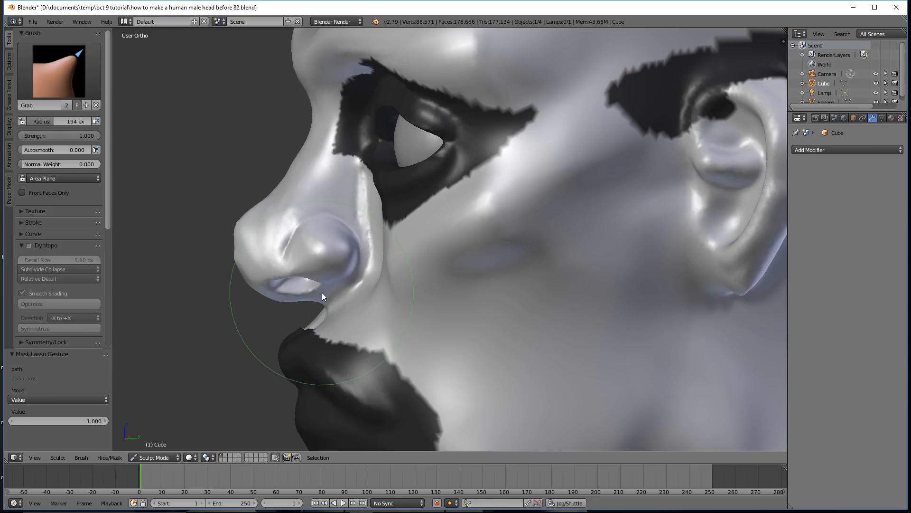
pyautogui.moveTo(322, 296); pyautogui.dragTo(323, 300)
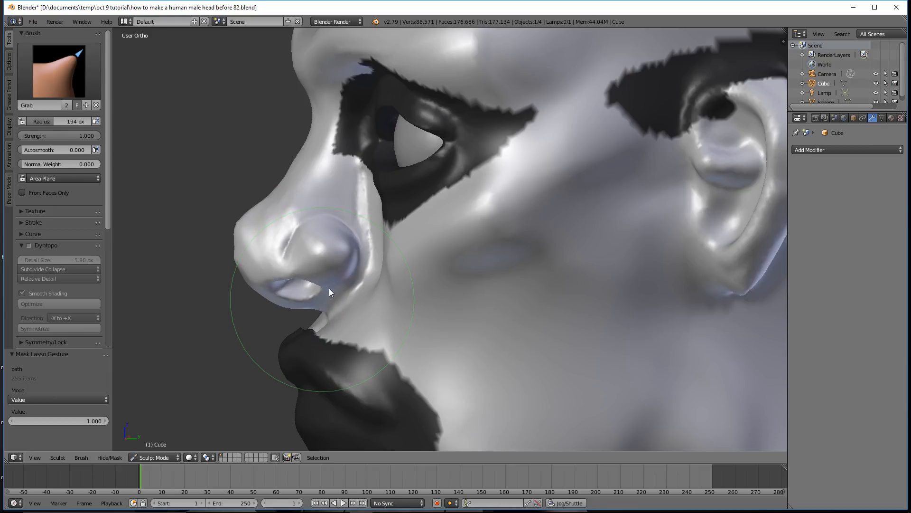
pyautogui.moveTo(321, 219); pyautogui.dragTo(322, 223)
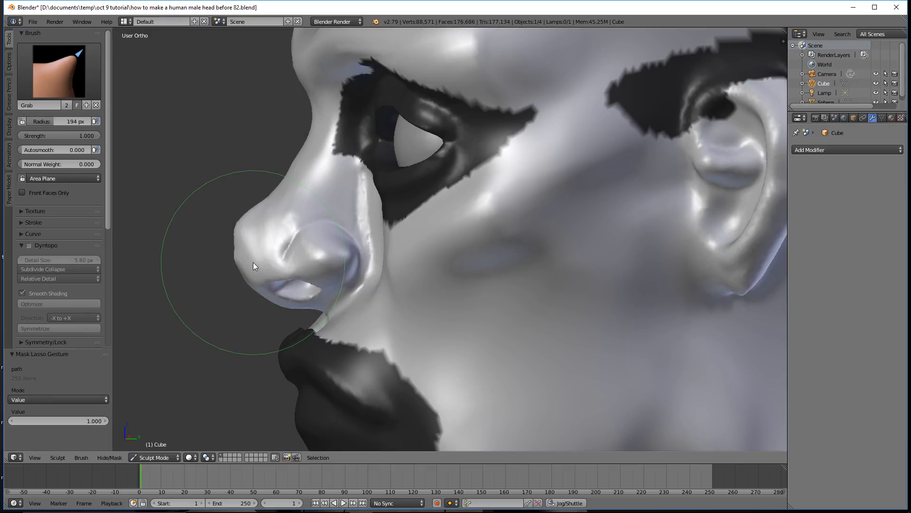
# Step: Nudge the nose tip and bridge outline in profile with Grab, and save the file as "how to make a human male head before 83.blend"
pyautogui.moveTo(253, 263); pyautogui.dragTo(251, 263)
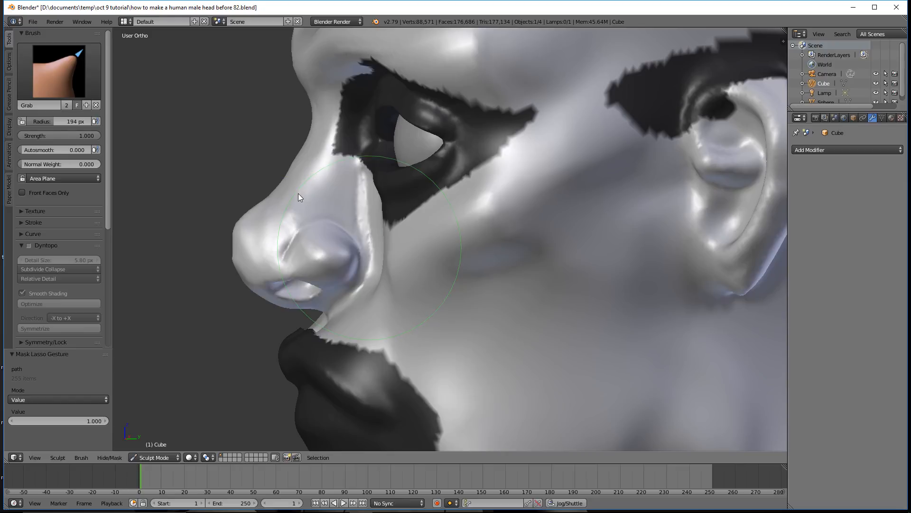
pyautogui.moveTo(299, 188); pyautogui.dragTo(298, 189)
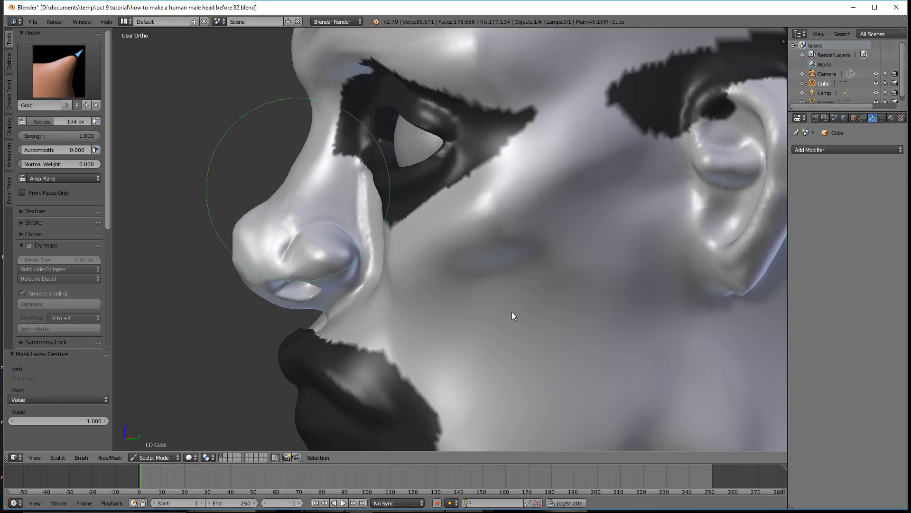
pyautogui.hotkey('ctrl', 'alt', 's')
# Step: Reshape the nostrils and underside of the nose from the front, and push the nose bridge slightly inward in profile with Grab
pyautogui.scroll(-4, 486, 179)
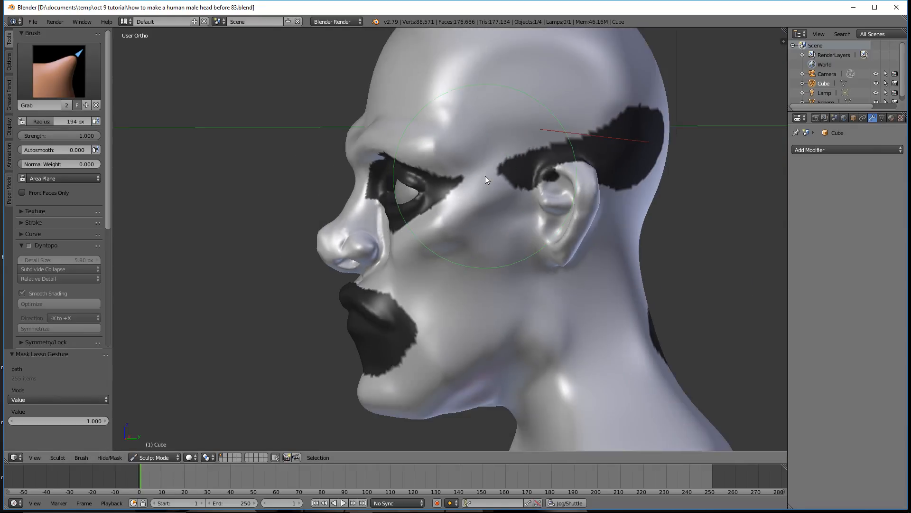
pyautogui.moveTo(412, 220); pyautogui.dragTo(504, 222, button='middle')
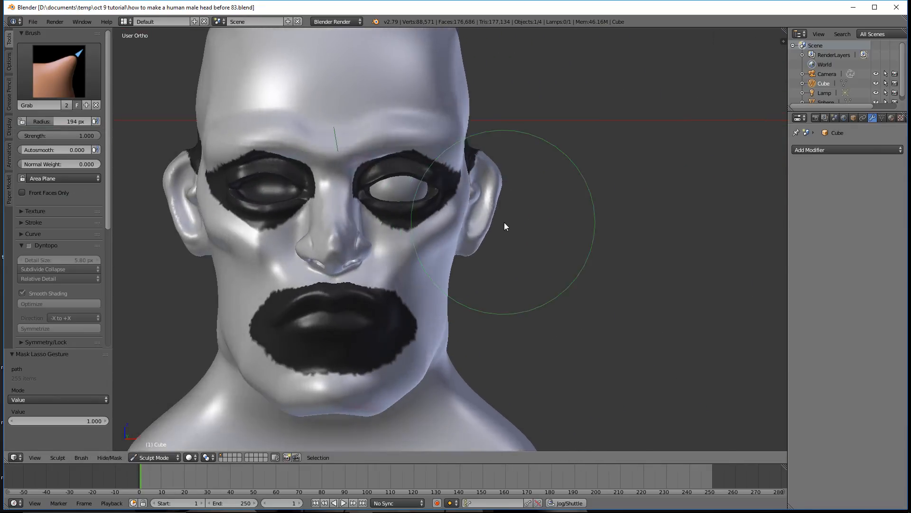
pyautogui.scroll(3, 513, 244)
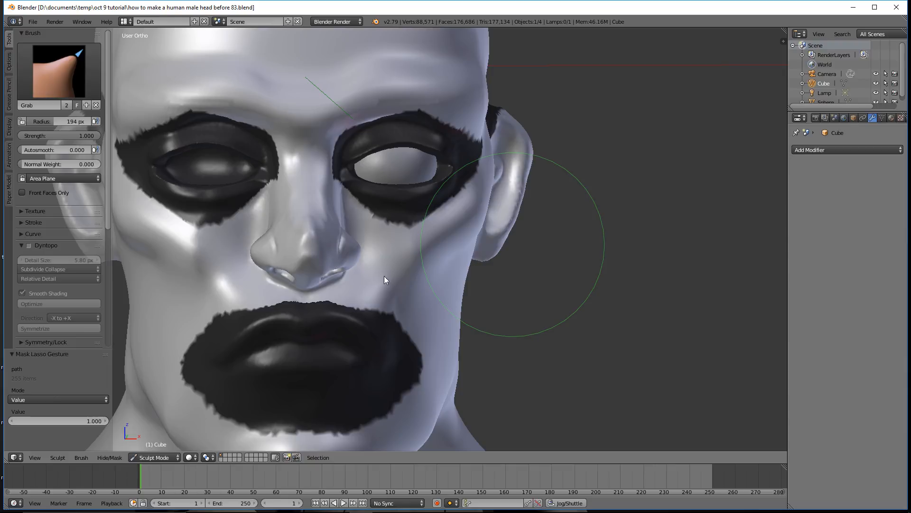
pyautogui.scroll(1, 333, 288)
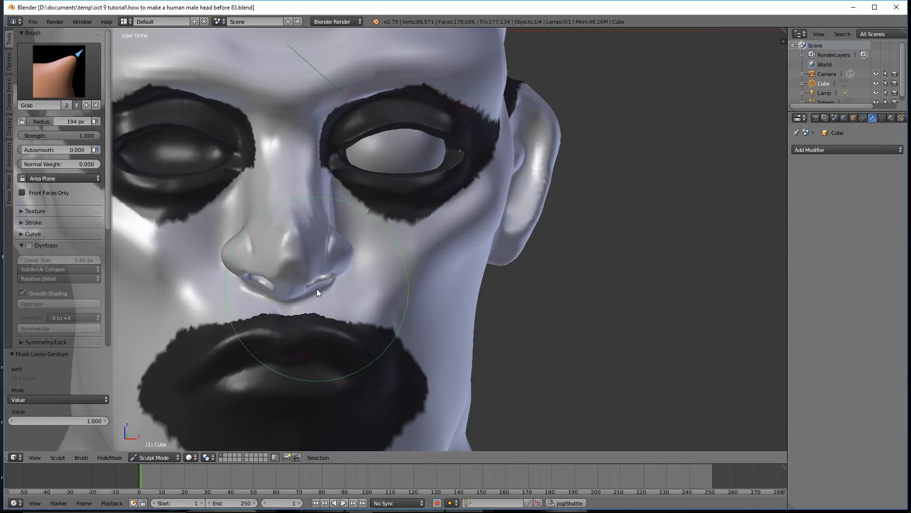
pyautogui.moveTo(316, 293); pyautogui.dragTo(342, 276)
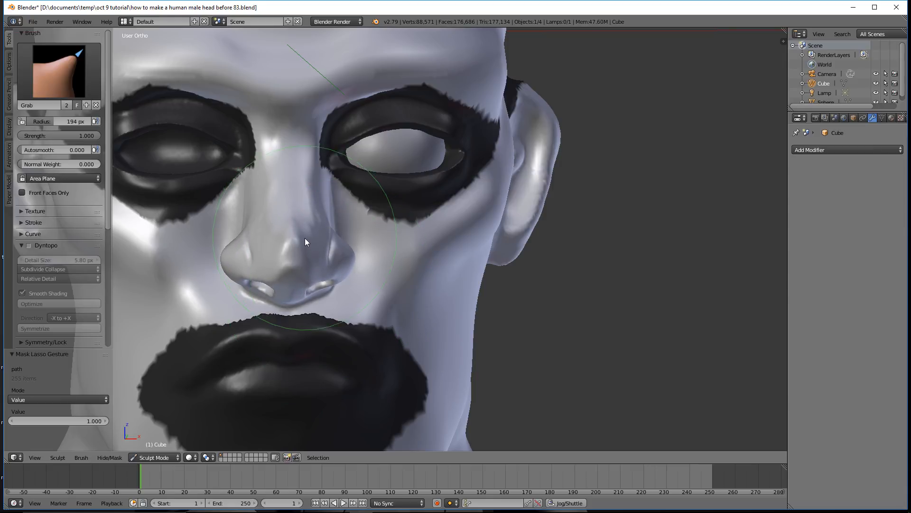
pyautogui.moveTo(387, 274); pyautogui.dragTo(364, 273, button='middle')
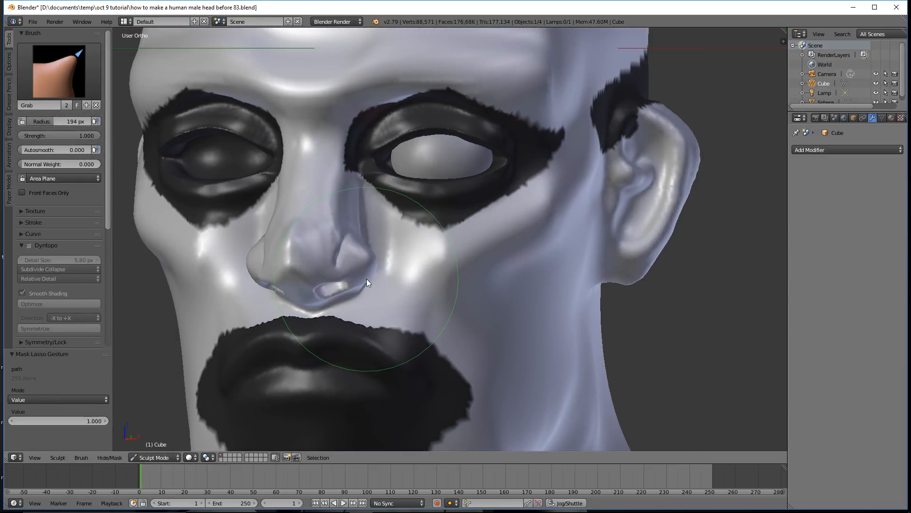
pyautogui.moveTo(379, 271)
pyautogui.mouseDown(button='middle')
pyautogui.moveTo(310, 266)
pyautogui.moveTo(328, 169)
pyautogui.mouseUp(button='middle')
pyautogui.scroll(2, 315, 264)
pyautogui.scroll(2, 317, 162)
pyautogui.moveTo(307, 153); pyautogui.dragTo(313, 155)
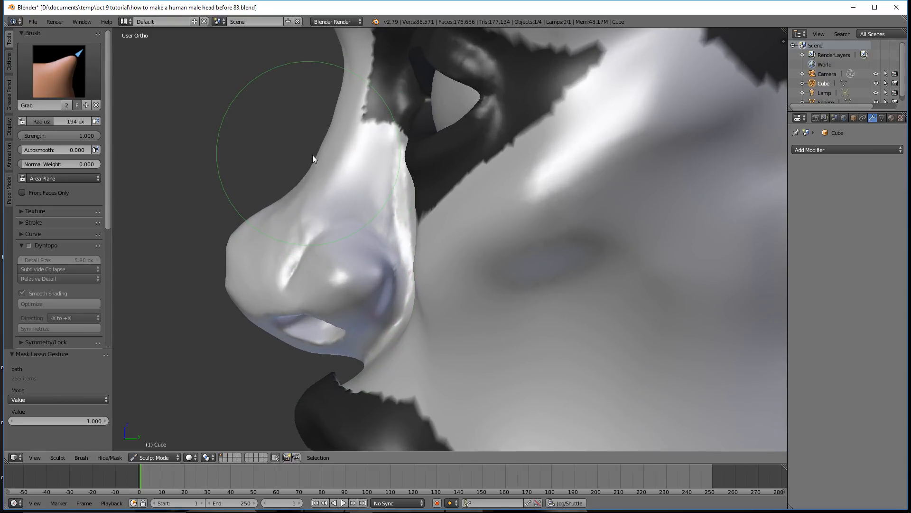
# Step: Reduce the brush radius to 114 px and smooth the ridges on the nose tip and lower bridge
pyautogui.scroll(-3, 361, 178)
pyautogui.moveTo(426, 233); pyautogui.dragTo(524, 234, button='middle')
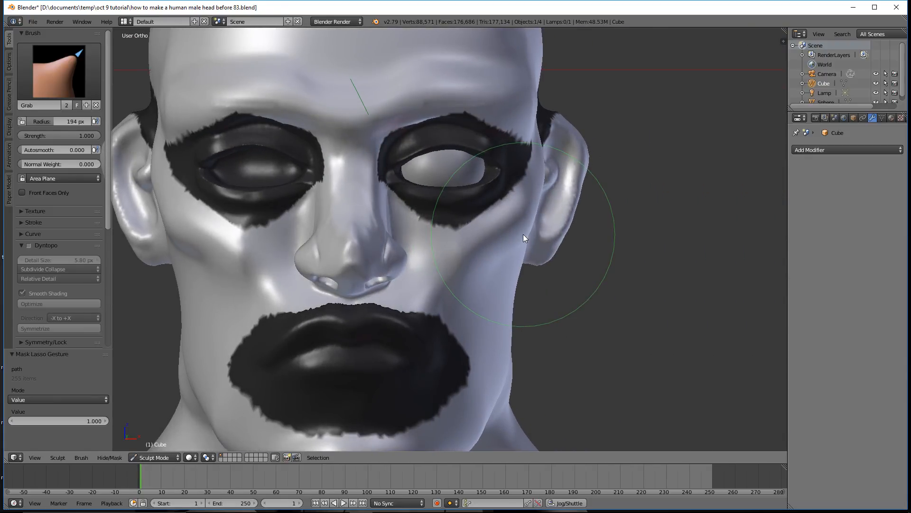
pyautogui.scroll(2, 524, 234)
pyautogui.scroll(4, 333, 251)
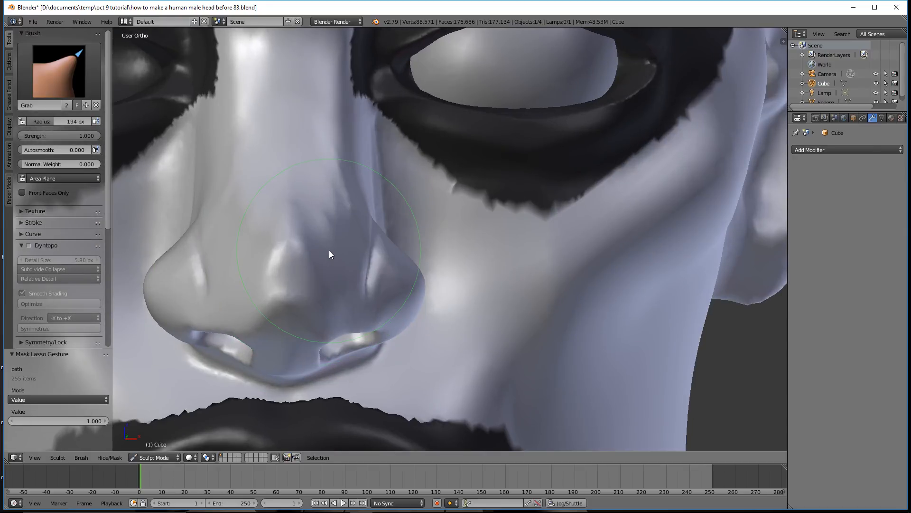
pyautogui.press('f')
pyautogui.click(292, 254)
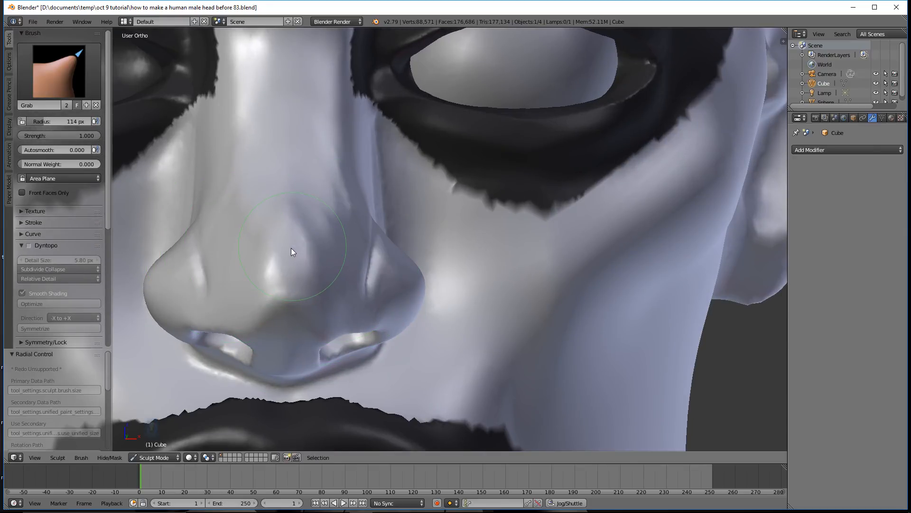
pyautogui.keyDown('shift'); pyautogui.moveTo(289, 256); pyautogui.dragTo(291, 260); pyautogui.keyUp('shift')
pyautogui.scroll(-3, 501, 294)
pyautogui.moveTo(501, 295)
pyautogui.mouseDown(button='middle')
pyautogui.moveTo(387, 306)
pyautogui.moveTo(433, 297)
pyautogui.moveTo(391, 286)
pyautogui.moveTo(433, 285)
pyautogui.moveTo(335, 236)
pyautogui.mouseUp(button='middle')
pyautogui.keyDown('shift'); pyautogui.moveTo(322, 220); pyautogui.dragTo(318, 217); pyautogui.keyUp('shift')
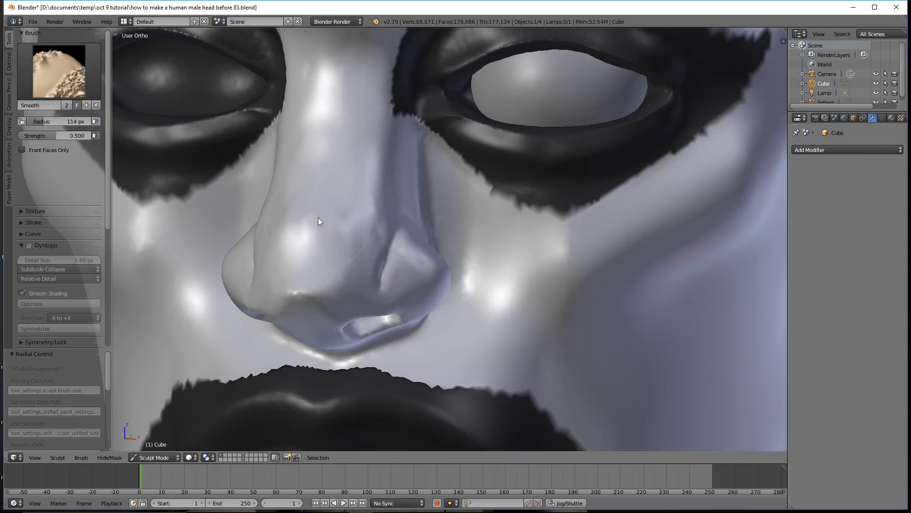
# Step: Refine the cheek beside the nose with Smooth and Grab, and save the file as "how to make a human male head before 84.blend"
pyautogui.moveTo(526, 294)
pyautogui.mouseDown(button='middle')
pyautogui.moveTo(432, 288)
pyautogui.moveTo(540, 297)
pyautogui.mouseUp(button='middle')
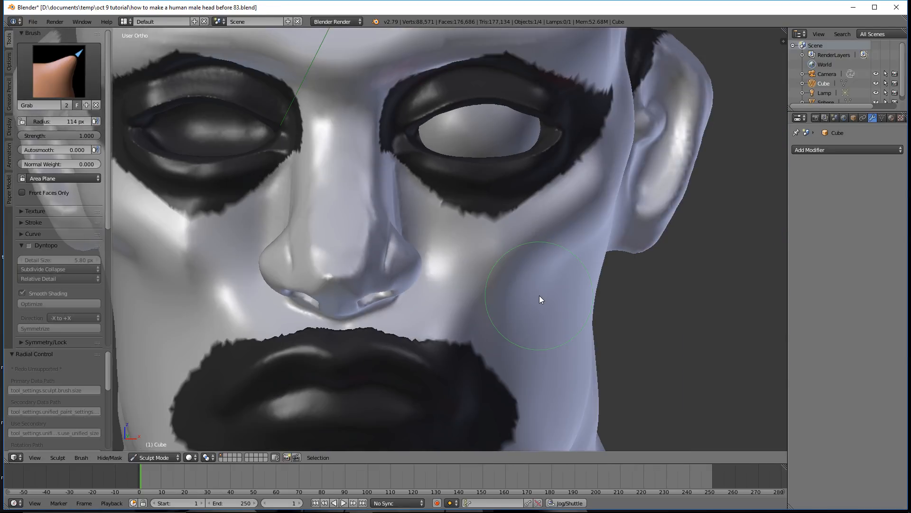
pyautogui.scroll(-2, 539, 296)
pyautogui.scroll(-1, 541, 294)
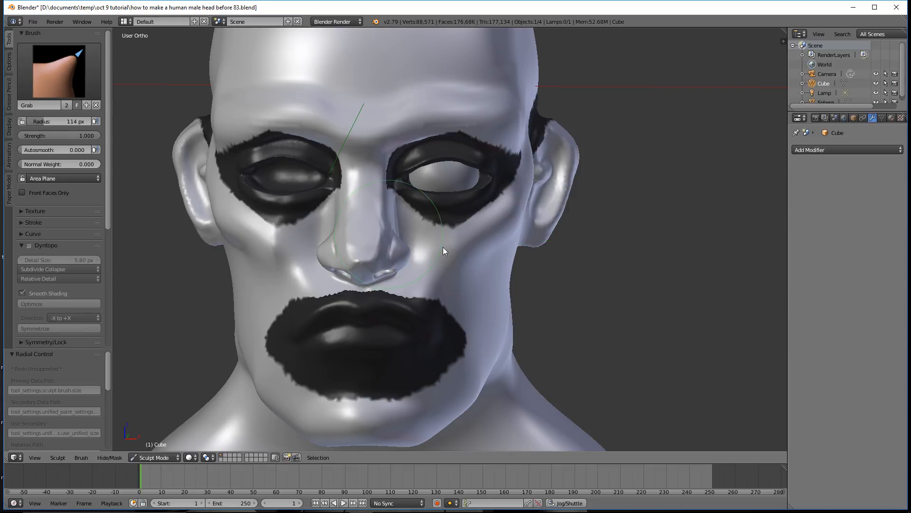
pyautogui.moveTo(508, 290)
pyautogui.mouseDown(button='middle')
pyautogui.moveTo(442, 278)
pyautogui.moveTo(463, 261)
pyautogui.moveTo(507, 281)
pyautogui.mouseUp(button='middle')
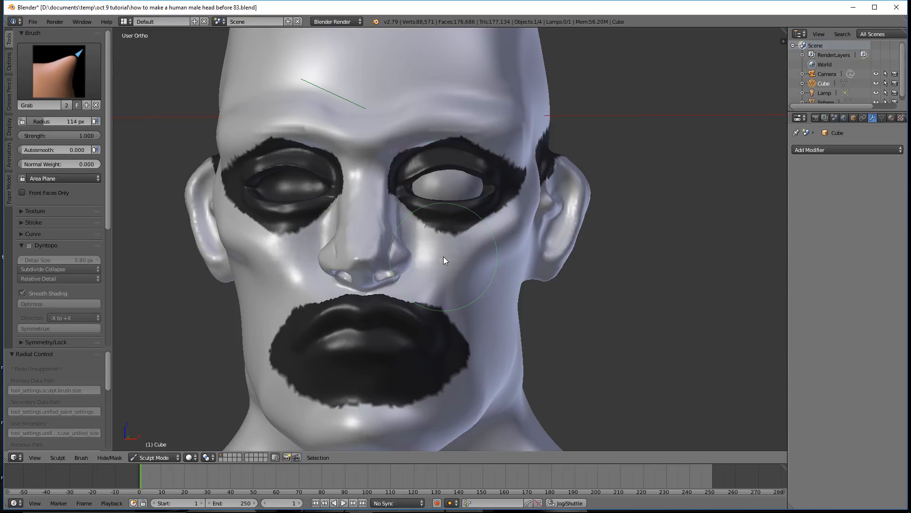
pyautogui.hotkey('shift', 's')
pyautogui.press('g')
pyautogui.hotkey('shift', 's')
pyautogui.press('g')
pyautogui.hotkey('shift', 's')
pyautogui.press('g')
pyautogui.hotkey('shift', 's')
pyautogui.press('g')
pyautogui.hotkey('shift', 's')
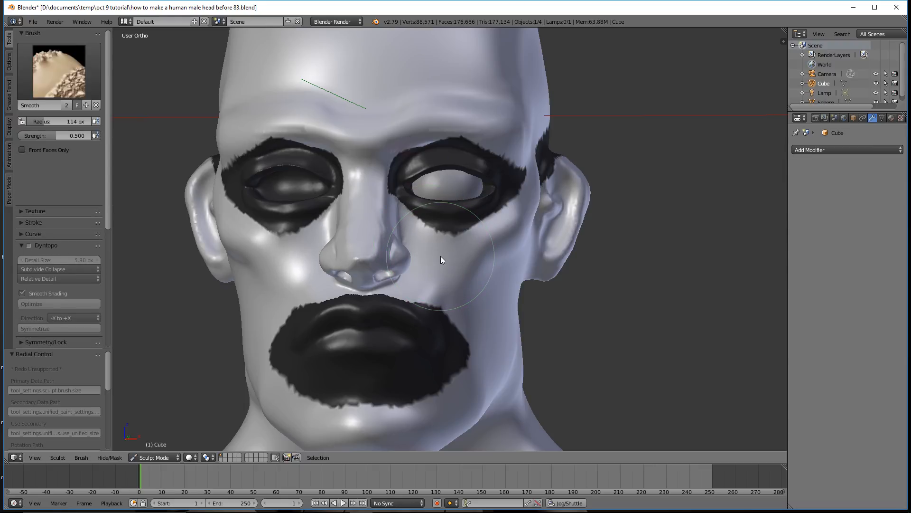
pyautogui.press('g')
pyautogui.moveTo(441, 256); pyautogui.dragTo(433, 284)
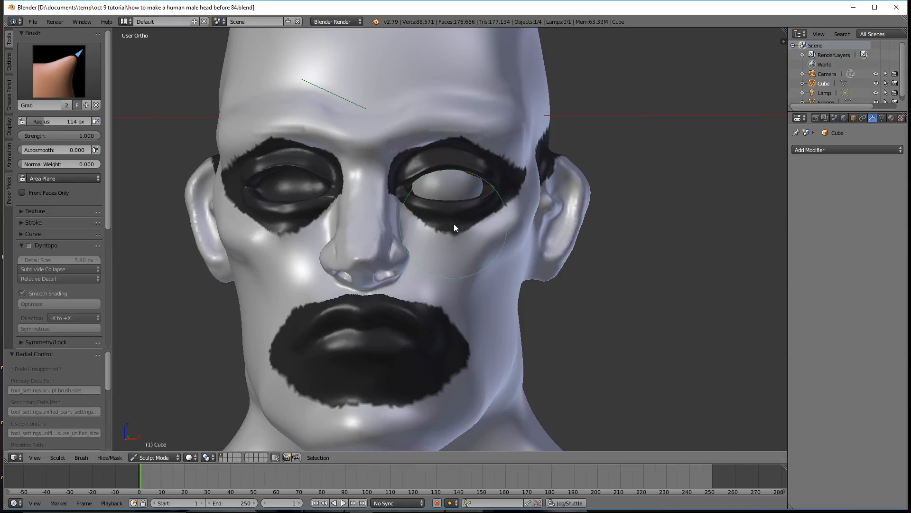
# Step: Invert the mask to free the eye and mouth areas, and save the file as "how to make a human male head before 85.blend"
pyautogui.press('ctrl')
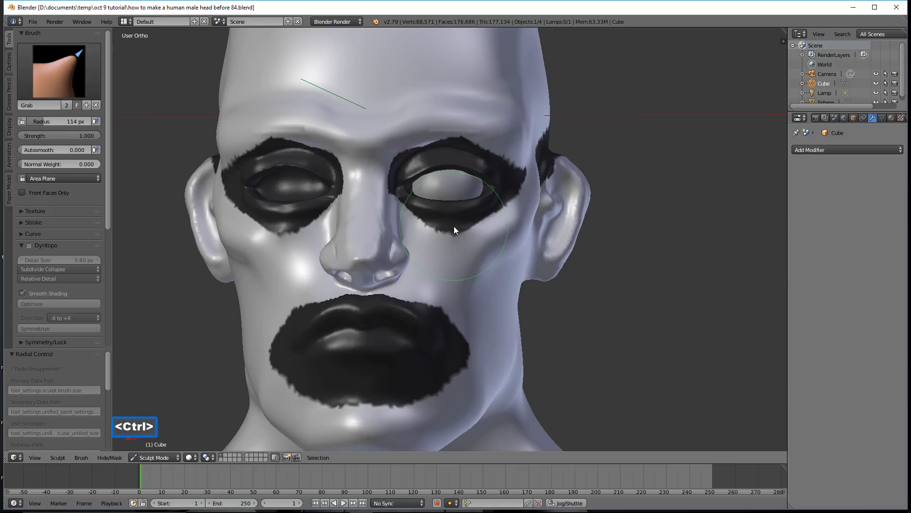
pyautogui.hotkey('ctrl', 'i')
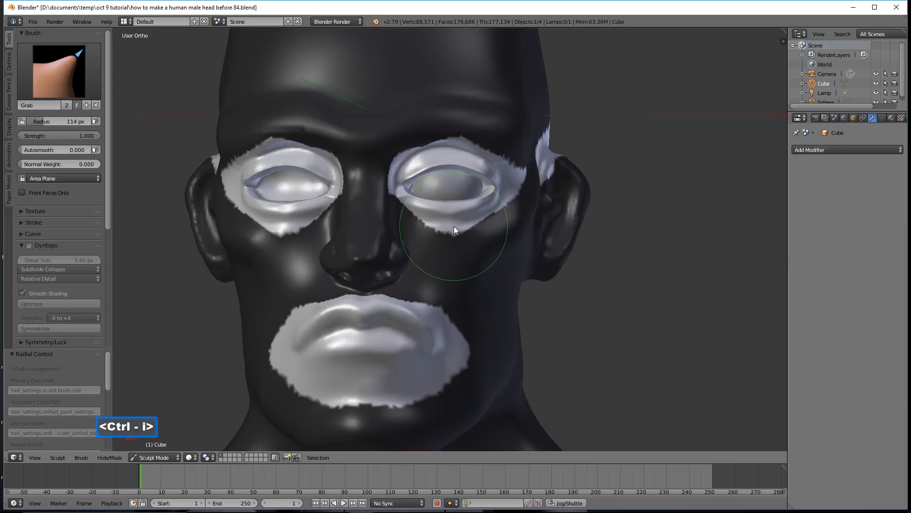
pyautogui.scroll(3, 455, 231)
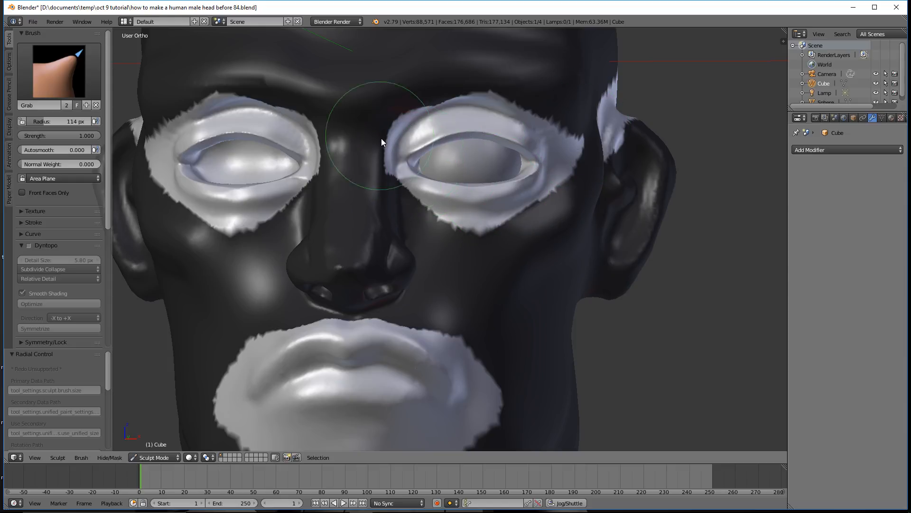
pyautogui.moveTo(378, 150); pyautogui.dragTo(384, 156, button='middle')
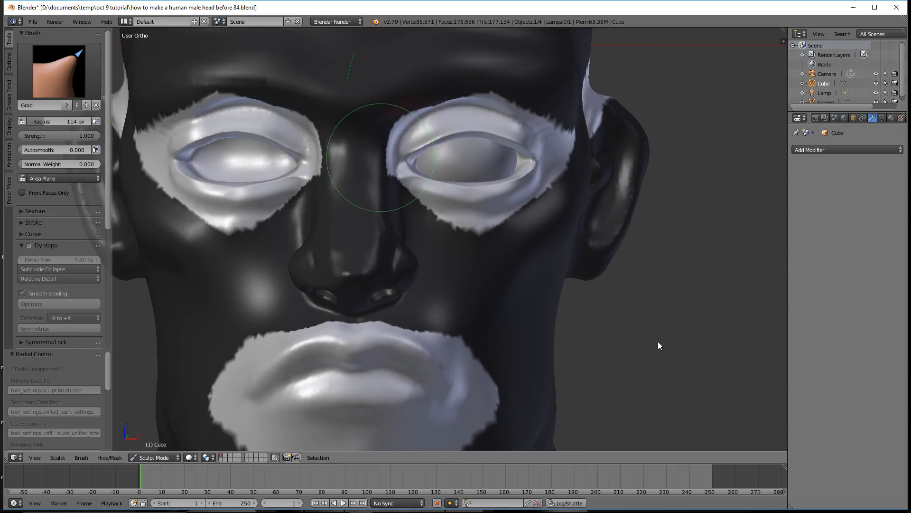
pyautogui.hotkey('ctrl', 'alt', 's')
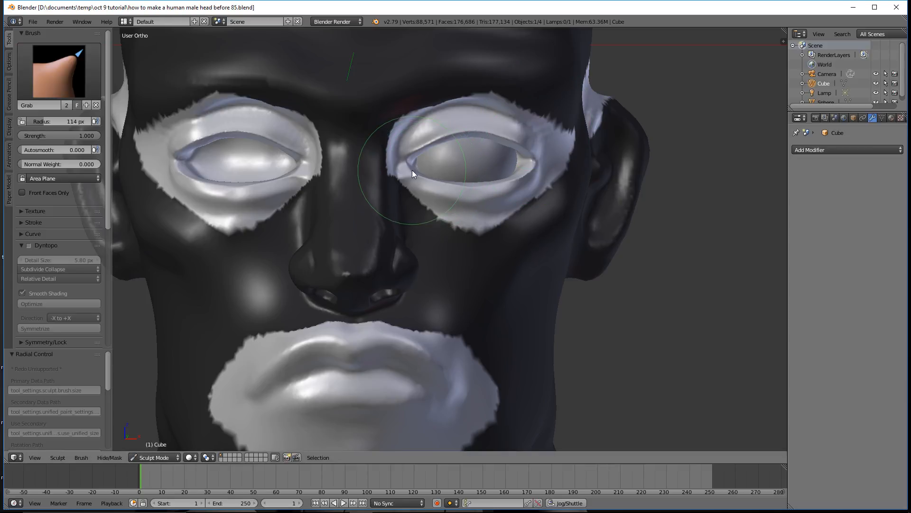
# Step: Pull the inner eye corners down and the outer corners inward with Grab, and invert the mask back over the eyes and mouth
pyautogui.moveTo(413, 170); pyautogui.dragTo(412, 176)
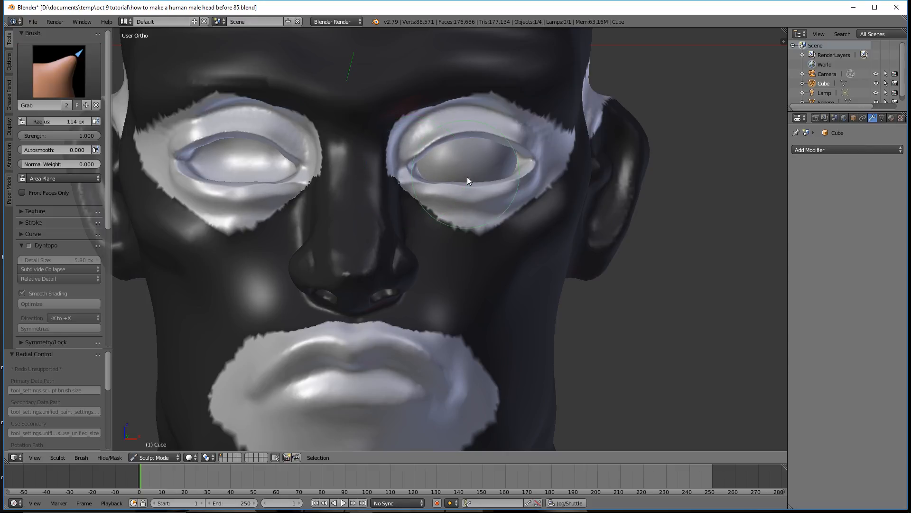
pyautogui.moveTo(527, 160); pyautogui.dragTo(520, 160)
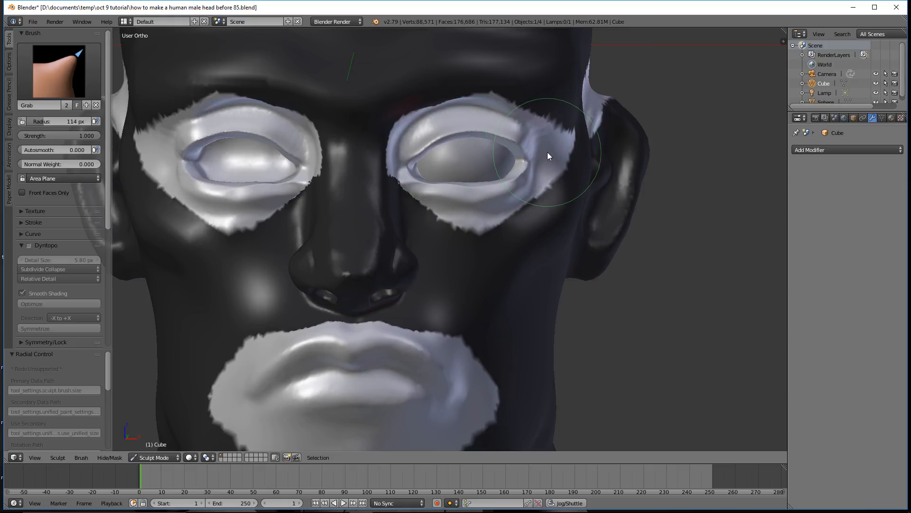
pyautogui.scroll(-1, 548, 156)
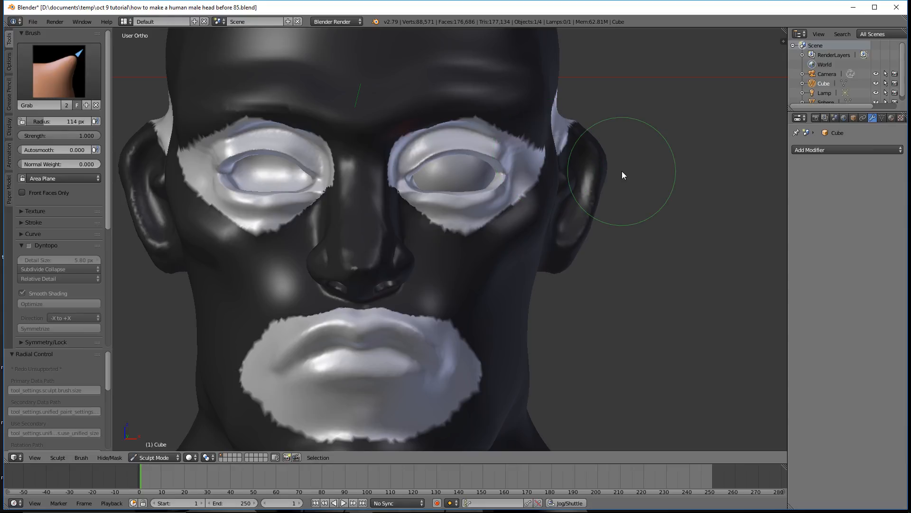
pyautogui.press('ctrl')
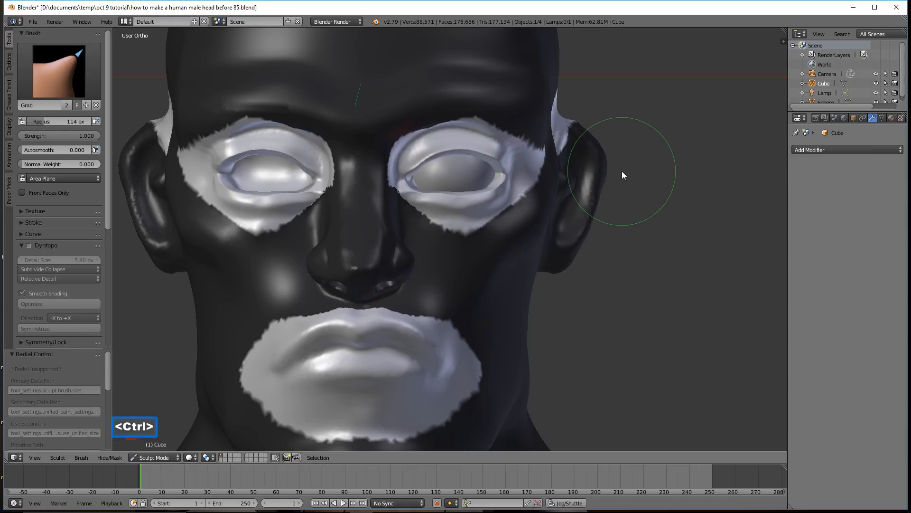
pyautogui.hotkey('ctrl', 'i')
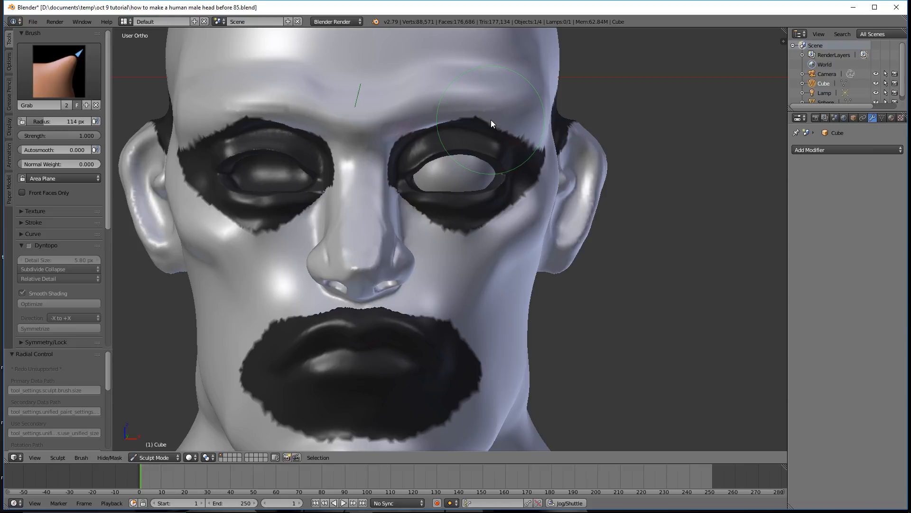
# Step: Set the Grab brush radius to 175 px and save the file as "how to make a human male head before 86.blend"
pyautogui.press('f')
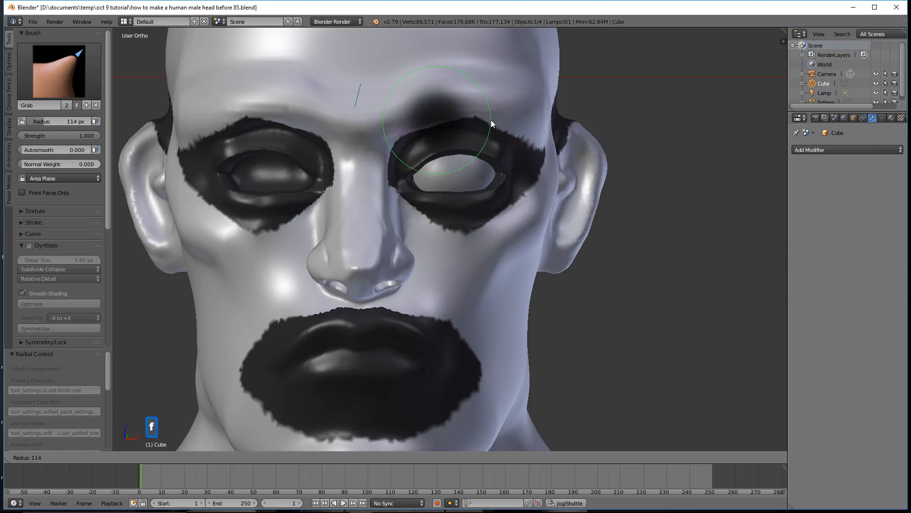
pyautogui.click(515, 151)
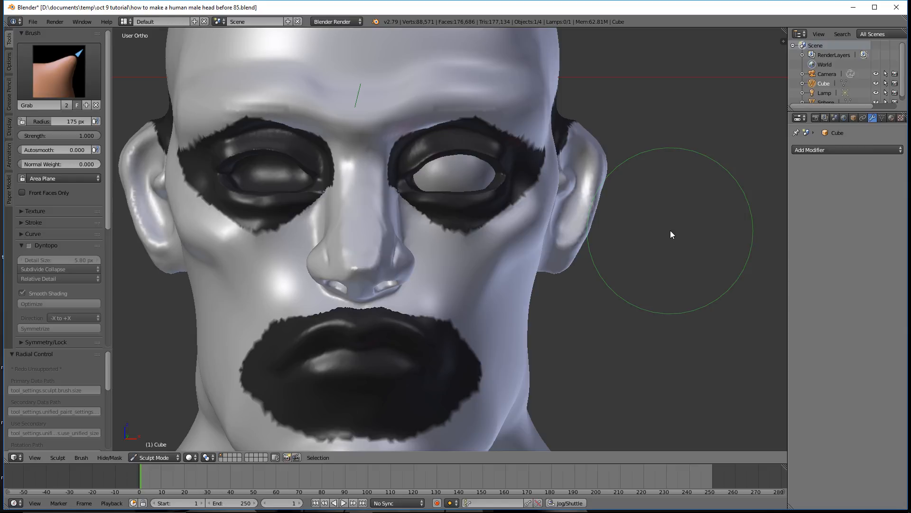
pyautogui.hotkey('ctrl', 'alt', 's')
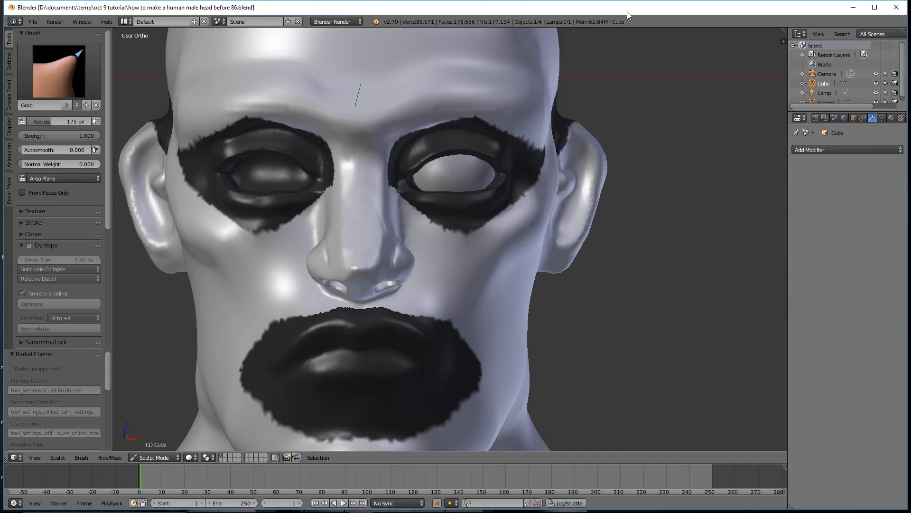
# Step: Pull the brow ridge down over the masked eyes with Grab, adjusting its inner, middle and outer parts
pyautogui.moveTo(482, 116); pyautogui.dragTo(484, 124)
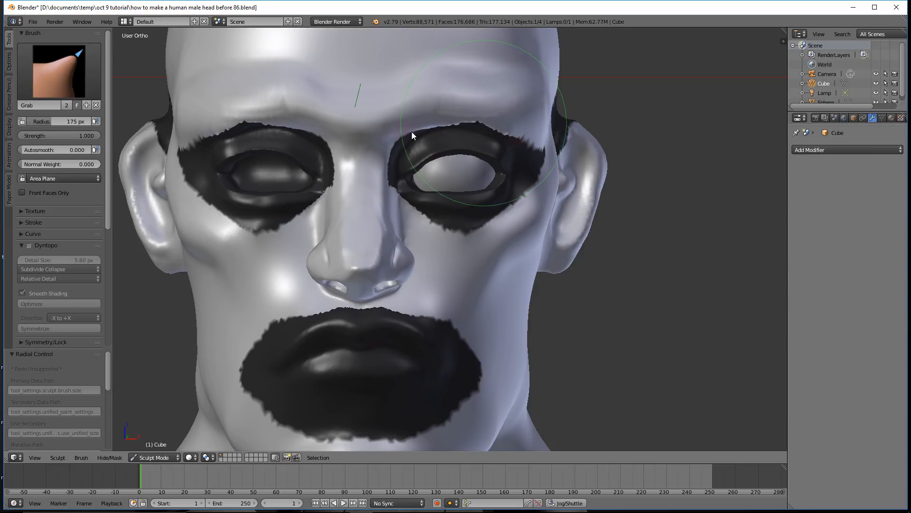
pyautogui.moveTo(406, 133); pyautogui.dragTo(406, 142)
pyautogui.moveTo(460, 119); pyautogui.dragTo(468, 125)
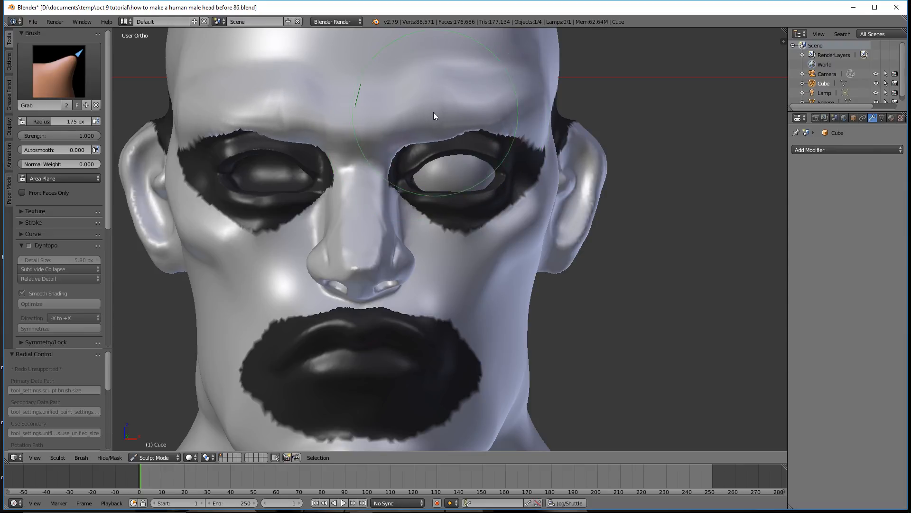
pyautogui.scroll(1, 424, 110)
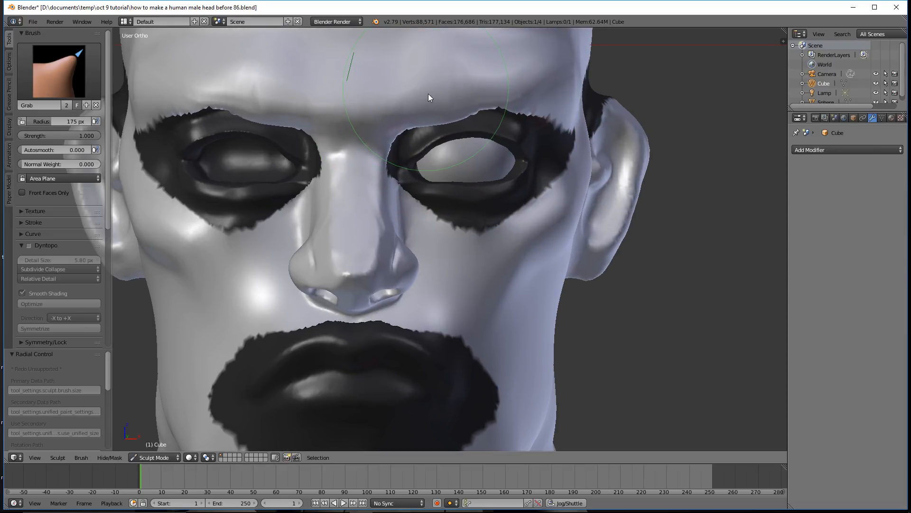
pyautogui.scroll(-2, 496, 107)
pyautogui.moveTo(524, 121)
pyautogui.mouseDown(button='middle')
pyautogui.moveTo(453, 122)
pyautogui.moveTo(461, 127)
pyautogui.mouseUp(button='middle')
pyautogui.moveTo(461, 127)
pyautogui.mouseDown()
pyautogui.moveTo(473, 132)
pyautogui.moveTo(458, 139)
pyautogui.mouseUp()
pyautogui.moveTo(458, 139)
pyautogui.mouseDown(button='middle')
pyautogui.moveTo(533, 113)
pyautogui.moveTo(526, 124)
pyautogui.mouseUp(button='middle')
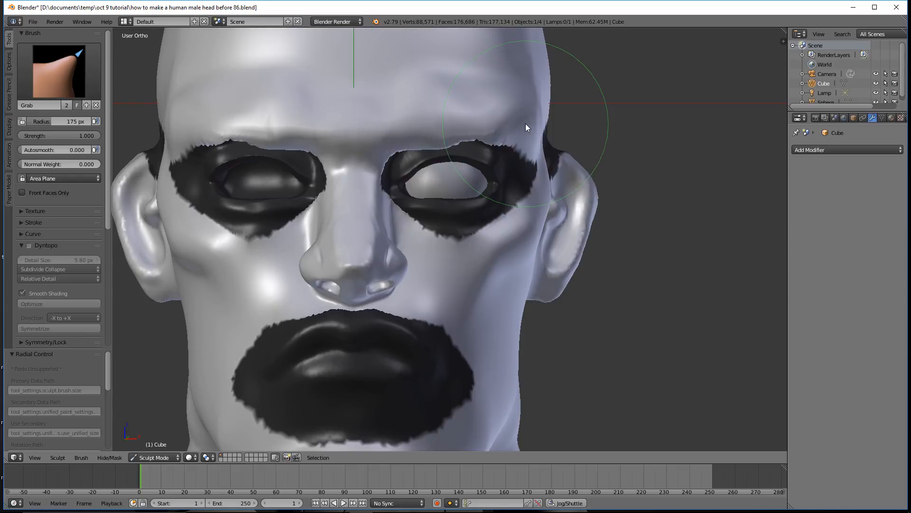
# Step: Inflate the brow ridge above the eyes with the Inflate/Deflate brush at 175 px radius and 0.500 strength
pyautogui.click(87, 91)
pyautogui.click(301, 126)
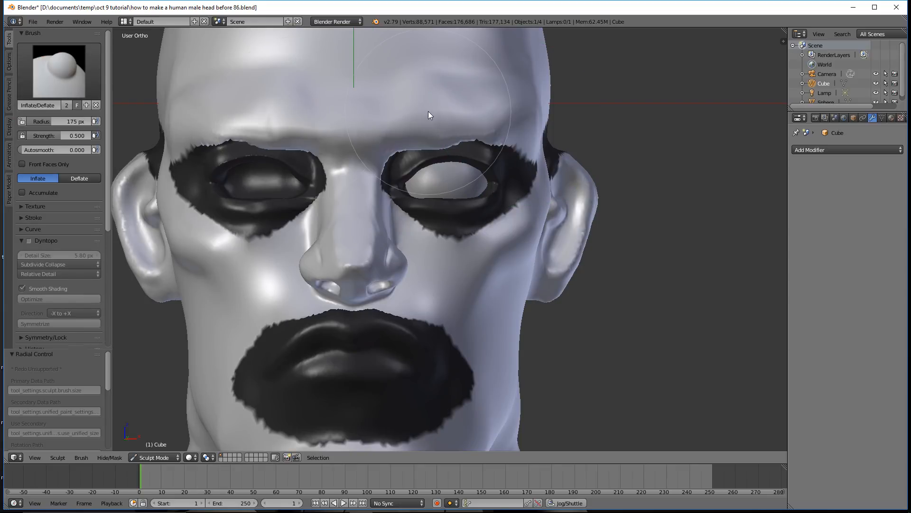
pyautogui.moveTo(460, 110)
pyautogui.mouseDown()
pyautogui.moveTo(491, 110)
pyautogui.moveTo(456, 107)
pyautogui.mouseUp()
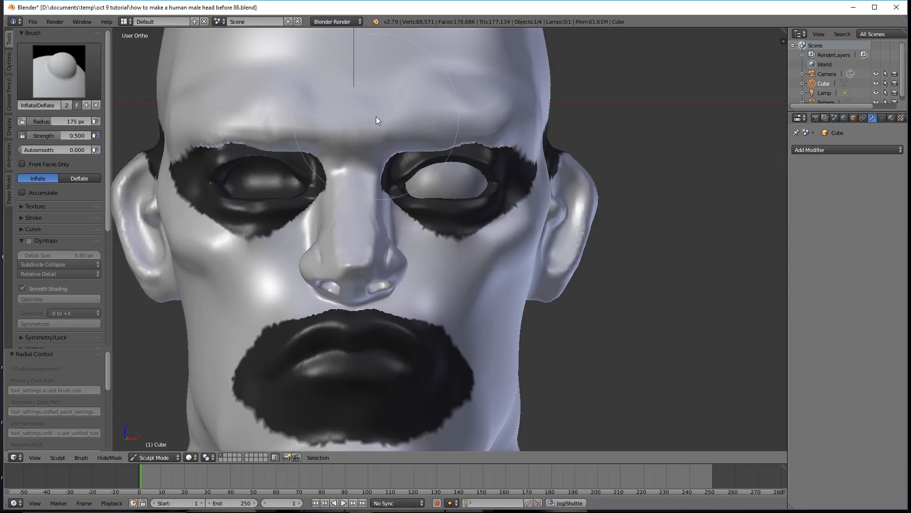
pyautogui.moveTo(508, 129); pyautogui.dragTo(513, 142)
pyautogui.moveTo(513, 142)
pyautogui.mouseDown(button='middle')
pyautogui.moveTo(445, 154)
pyautogui.moveTo(512, 155)
pyautogui.mouseUp(button='middle')
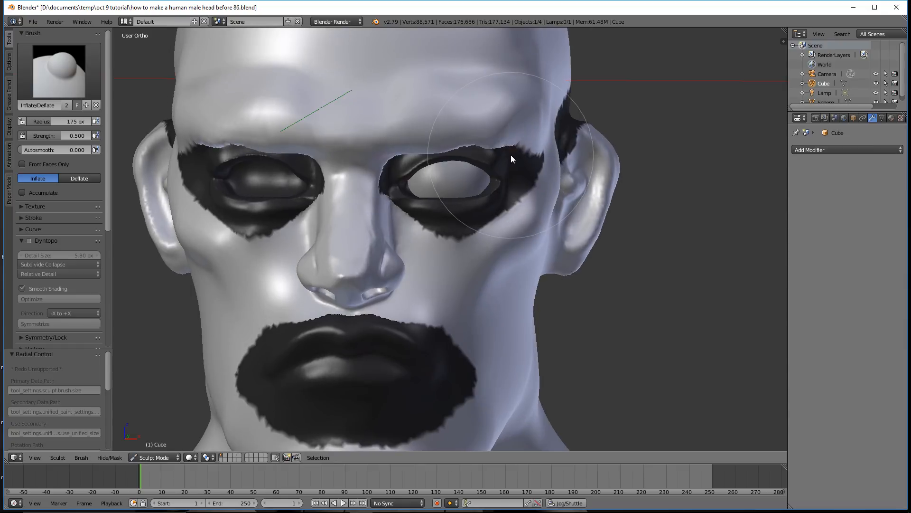
# Step: Pull the inner ends of the brow ridge down toward the nose bridge with the Grab brush
pyautogui.click(59, 72)
pyautogui.click(259, 122)
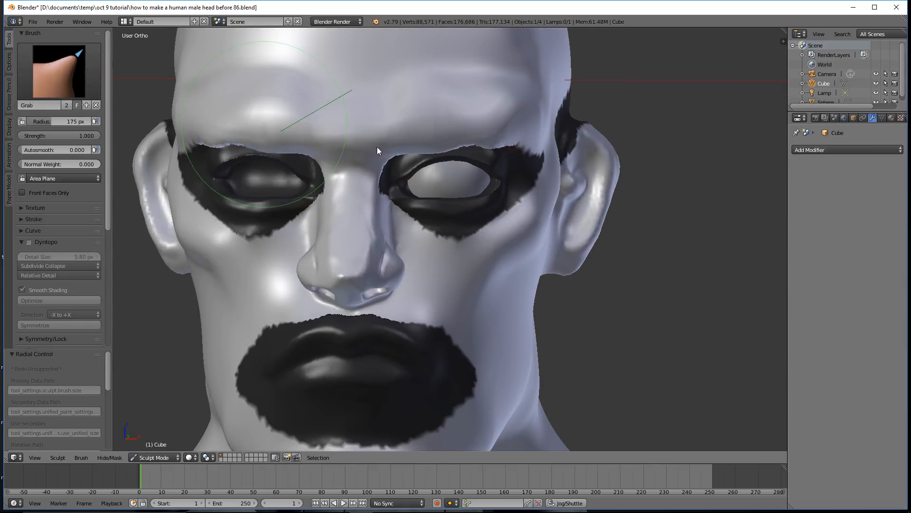
pyautogui.moveTo(394, 158); pyautogui.dragTo(394, 160)
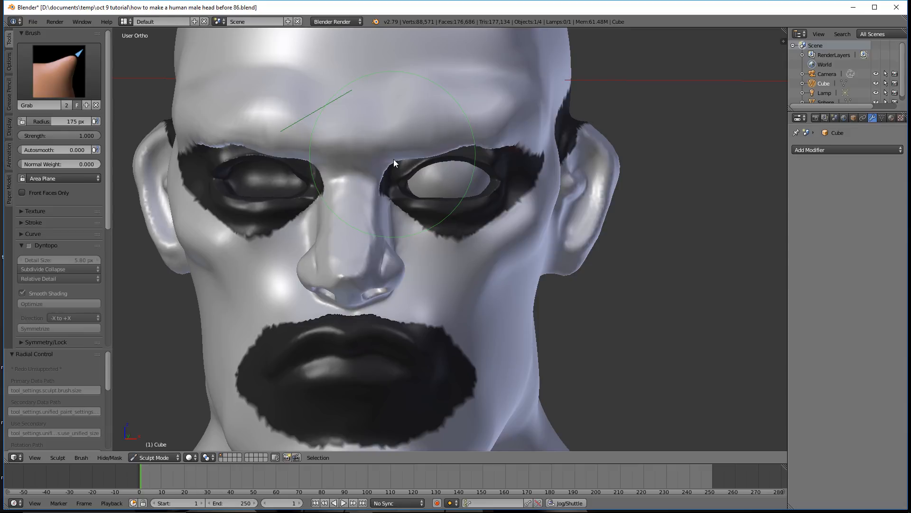
# Step: Clear the mask from the whole head
pyautogui.moveTo(463, 191); pyautogui.dragTo(413, 156, button='middle')
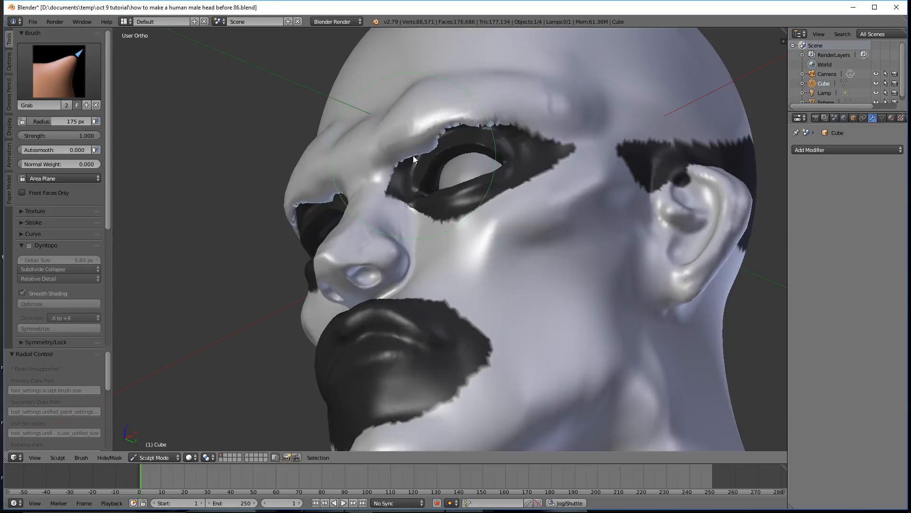
pyautogui.scroll(1, 413, 155)
pyautogui.scroll(1, 416, 156)
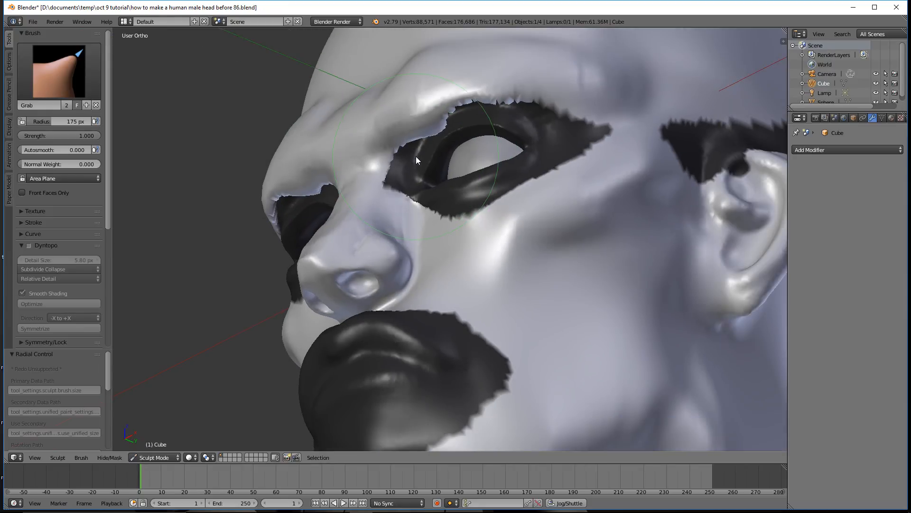
pyautogui.press('alt')
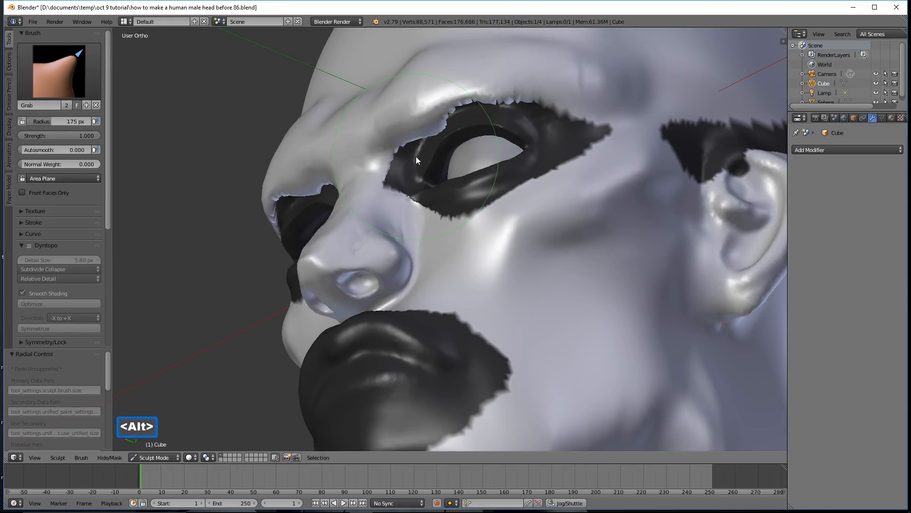
pyautogui.hotkey('alt', 'm')
# Step: Set the brush radius to 96 px and smooth the jagged mask edge under the middle and outer brow
pyautogui.moveTo(459, 177)
pyautogui.mouseDown(button='middle')
pyautogui.moveTo(458, 160)
pyautogui.moveTo(461, 276)
pyautogui.mouseUp(button='middle')
pyautogui.scroll(2, 459, 161)
pyautogui.scroll(2, 462, 266)
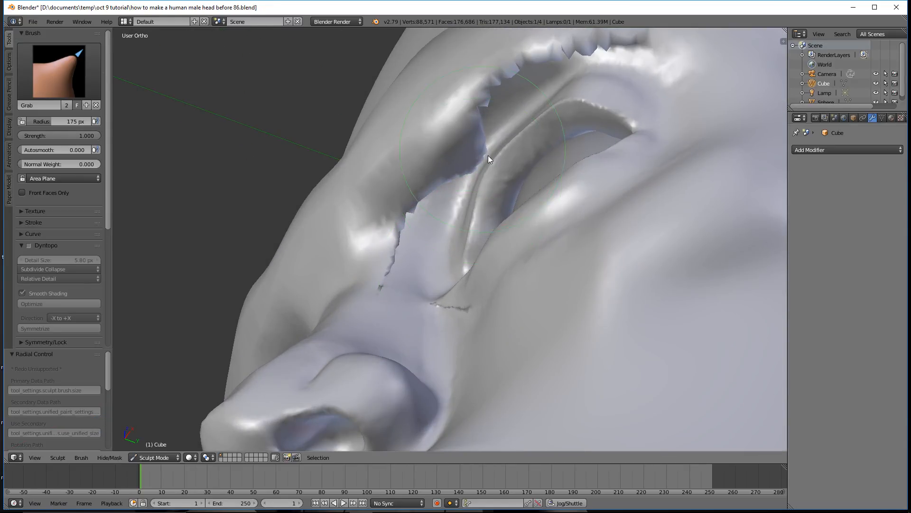
pyautogui.scroll(2, 489, 157)
pyautogui.keyDown('shift'); pyautogui.moveTo(491, 147); pyautogui.dragTo(445, 309, button='middle'); pyautogui.keyUp('shift')
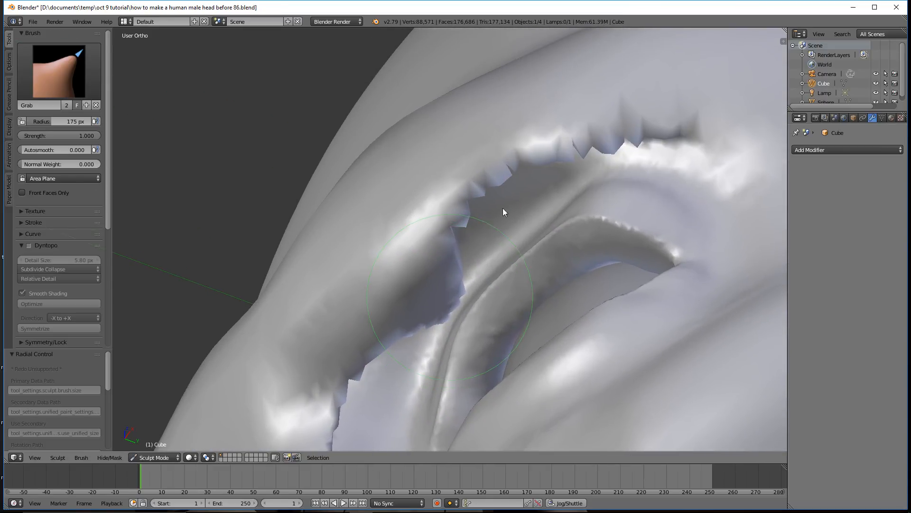
pyautogui.press('f')
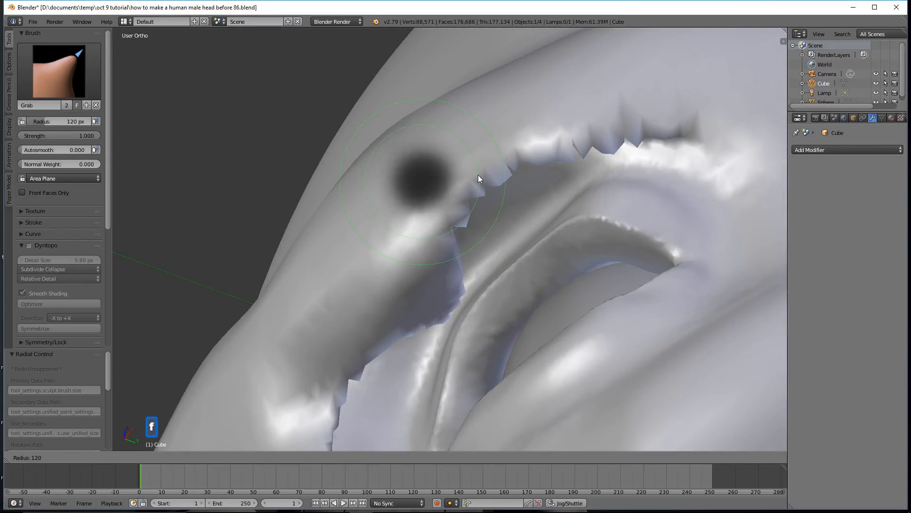
pyautogui.click(475, 175)
pyautogui.press('s')
pyautogui.moveTo(616, 128)
pyautogui.mouseDown()
pyautogui.moveTo(655, 119)
pyautogui.moveTo(466, 187)
pyautogui.moveTo(431, 272)
pyautogui.moveTo(452, 257)
pyautogui.moveTo(466, 206)
pyautogui.moveTo(499, 173)
pyautogui.mouseUp()
pyautogui.press('g')
pyautogui.press('s')
pyautogui.press('g')
pyautogui.press('s')
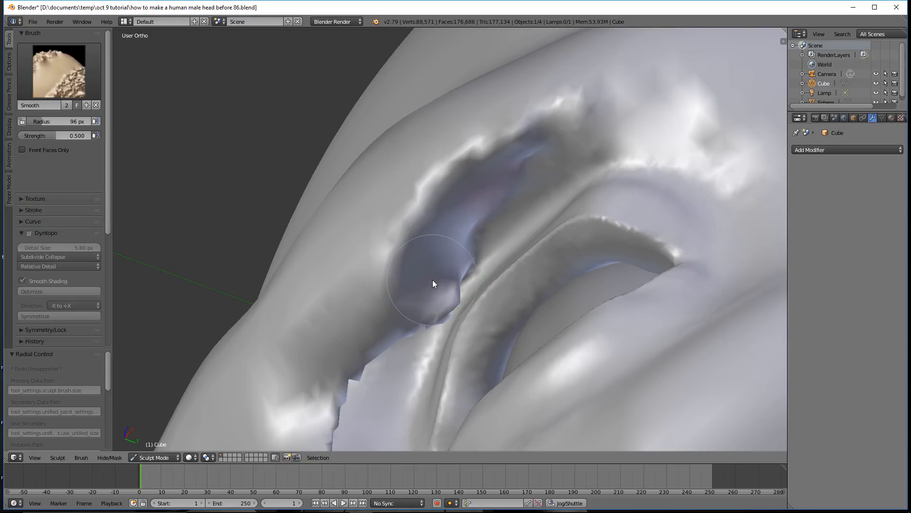
pyautogui.press('g')
pyautogui.press('s')
pyautogui.moveTo(428, 285)
pyautogui.mouseDown()
pyautogui.moveTo(424, 295)
pyautogui.moveTo(436, 286)
pyautogui.mouseUp()
pyautogui.press('g')
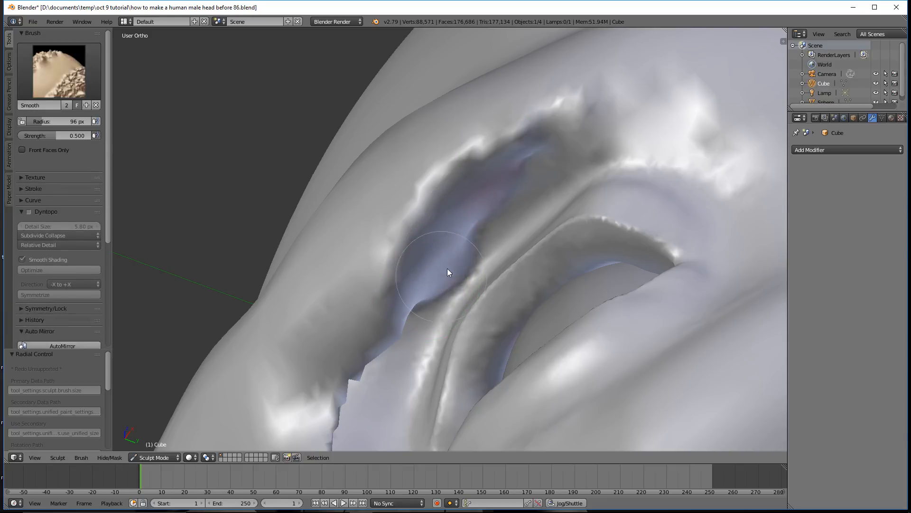
pyautogui.press('s')
pyautogui.moveTo(558, 117); pyautogui.dragTo(448, 182)
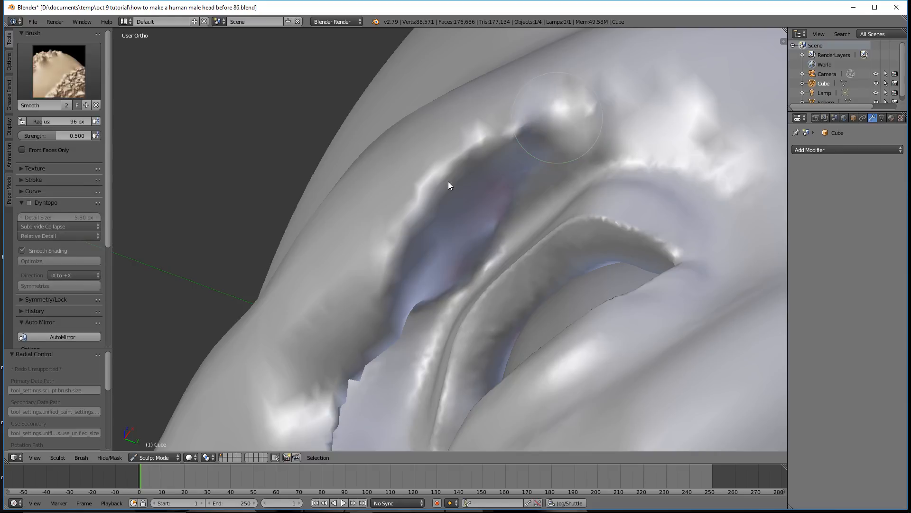
# Step: Smooth the torn crease under the inner brow and even out the fold above the upper eyelid
pyautogui.moveTo(354, 370); pyautogui.dragTo(336, 414)
pyautogui.hotkey('ctrl', 'z')
pyautogui.press('g')
pyautogui.press('s')
pyautogui.press('g')
pyautogui.press('s')
pyautogui.press('g')
pyautogui.press('s')
pyautogui.press('g')
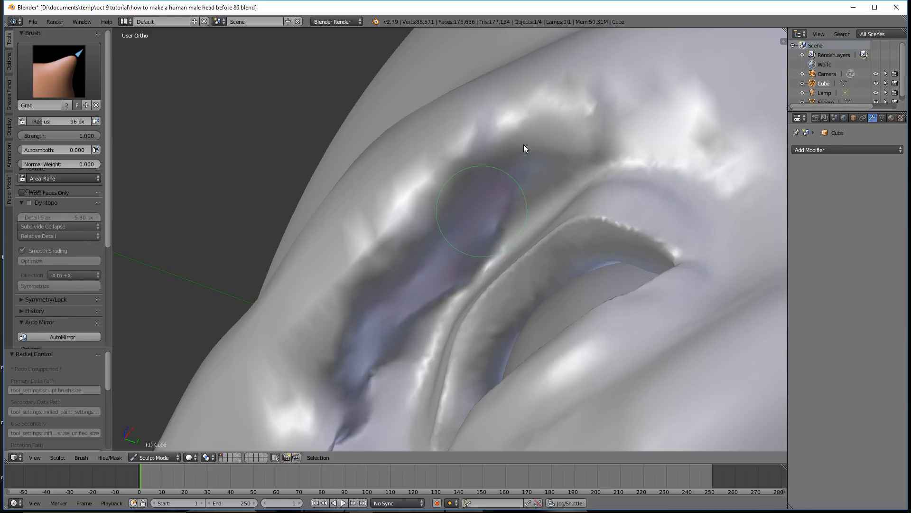
pyautogui.press('s')
pyautogui.press('g')
pyautogui.press('s')
pyautogui.press('g')
# Step: Smooth away the ragged seams beside the nose bridge and below the inner eye corner
pyautogui.scroll(-4, 386, 243)
pyautogui.moveTo(386, 264)
pyautogui.keyDown('shift'); pyautogui.mouseDown(button='middle')
pyautogui.moveTo(440, 162)
pyautogui.moveTo(440, 170)
pyautogui.mouseUp(button='middle'); pyautogui.keyUp('shift')
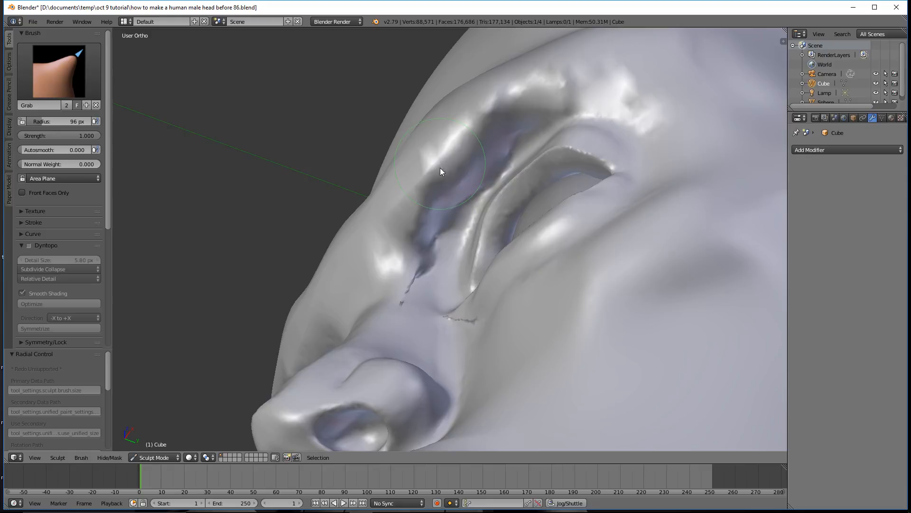
pyautogui.scroll(3, 456, 231)
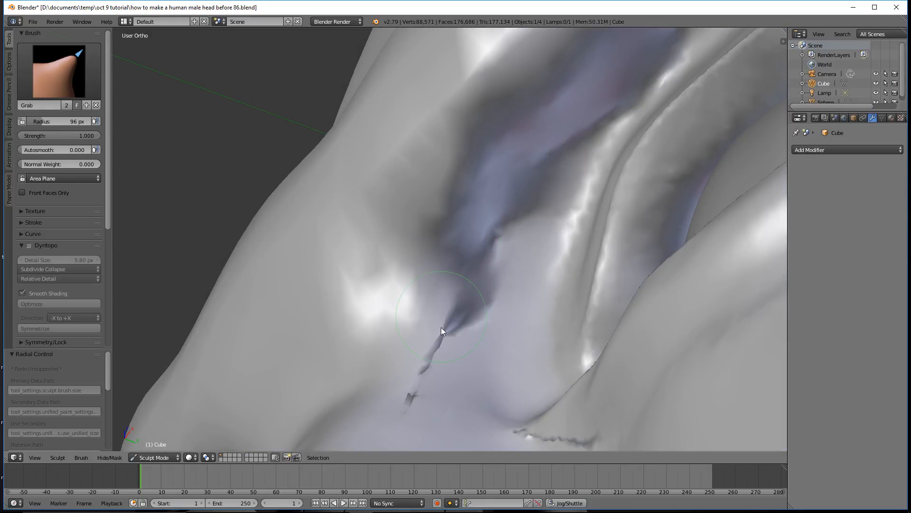
pyautogui.press('s')
pyautogui.press('g')
pyautogui.press('s')
pyautogui.moveTo(448, 336)
pyautogui.mouseDown()
pyautogui.moveTo(481, 282)
pyautogui.moveTo(495, 216)
pyautogui.mouseUp()
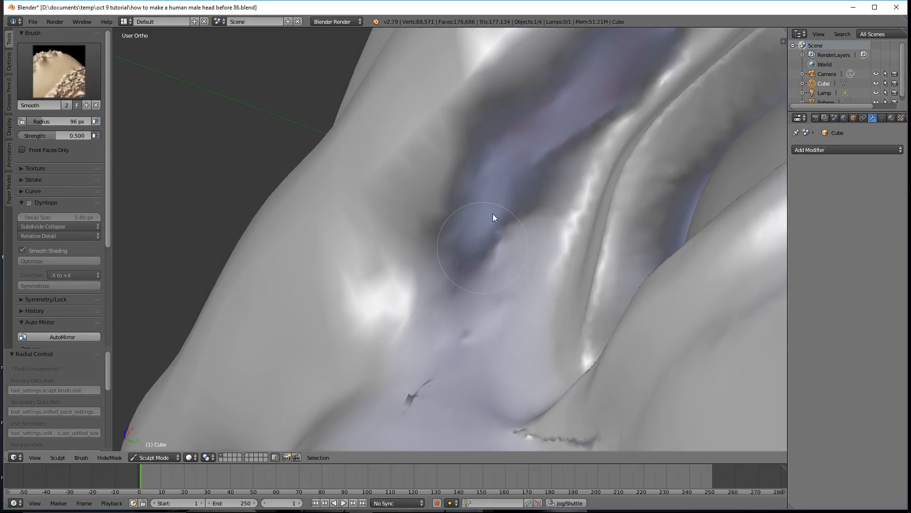
pyautogui.press('g')
pyautogui.press('s')
pyautogui.press('g')
pyautogui.press('s')
pyautogui.press('g')
pyautogui.press('s')
pyautogui.scroll(-5, 445, 365)
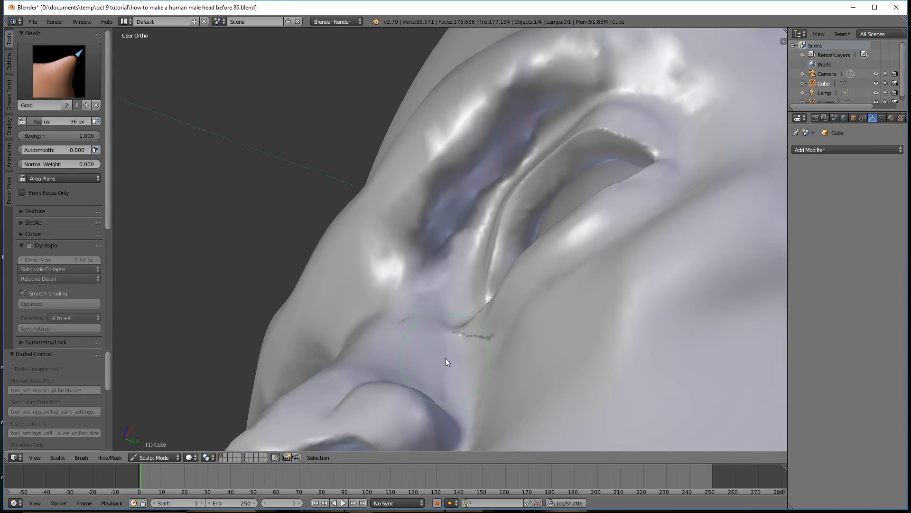
pyautogui.moveTo(444, 342); pyautogui.dragTo(477, 375, button='middle')
pyautogui.moveTo(477, 375); pyautogui.dragTo(457, 346)
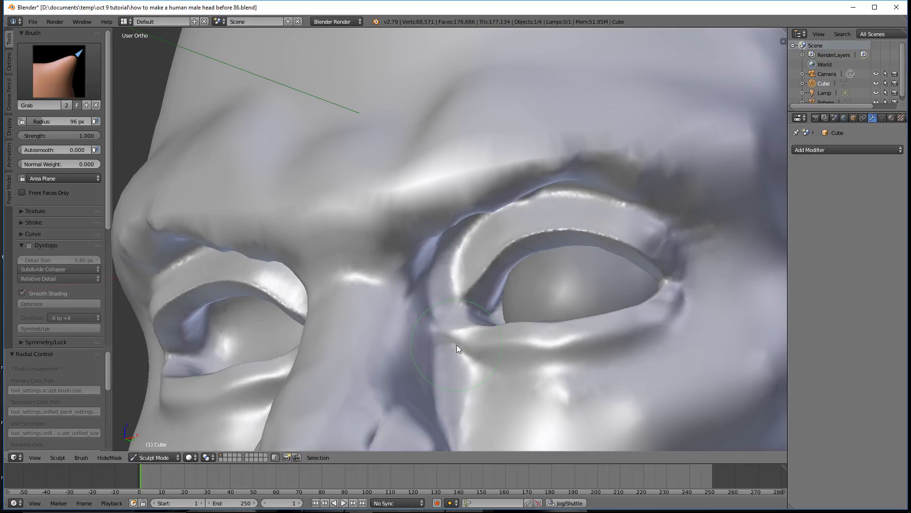
# Step: Smooth the jagged mask seam between the nose and the upper lip
pyautogui.scroll(-6, 457, 345)
pyautogui.moveTo(461, 343); pyautogui.dragTo(501, 270, button='middle')
pyautogui.scroll(5, 501, 271)
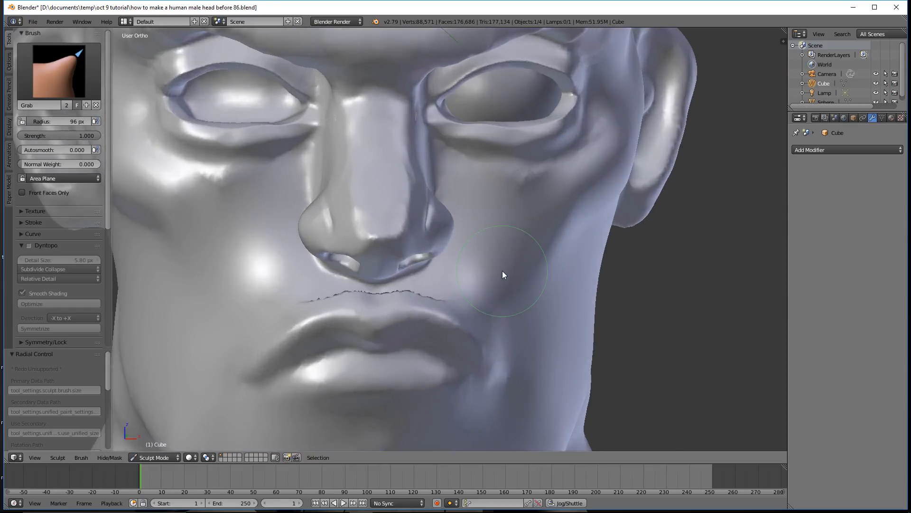
pyautogui.scroll(2, 413, 315)
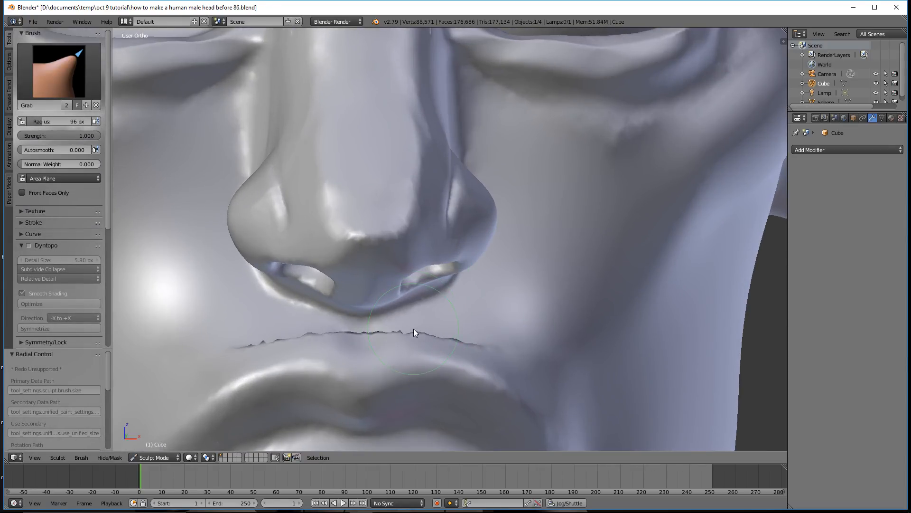
pyautogui.scroll(3, 458, 337)
pyautogui.scroll(2, 438, 353)
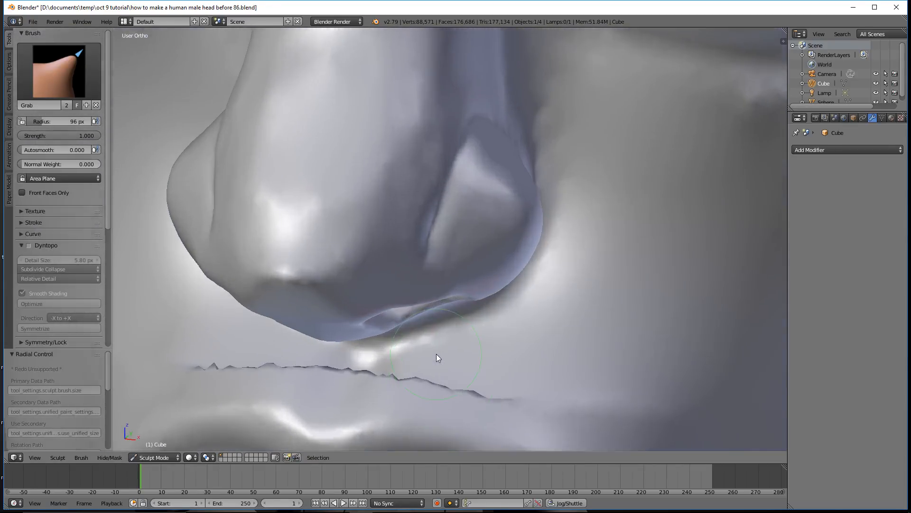
pyautogui.moveTo(424, 414)
pyautogui.keyDown('shift'); pyautogui.mouseDown()
pyautogui.moveTo(410, 414)
pyautogui.moveTo(491, 421)
pyautogui.moveTo(417, 421)
pyautogui.mouseUp(); pyautogui.keyUp('shift')
pyautogui.moveTo(362, 413)
pyautogui.keyDown('shift'); pyautogui.mouseDown()
pyautogui.moveTo(340, 401)
pyautogui.moveTo(418, 408)
pyautogui.mouseUp(); pyautogui.keyUp('shift')
# Step: Smooth the rough outer part of the brow and save the file as "how to make a human male head before 87.blend"
pyautogui.scroll(-6, 498, 378)
pyautogui.moveTo(505, 363); pyautogui.dragTo(526, 319, button='middle')
pyautogui.scroll(2, 525, 320)
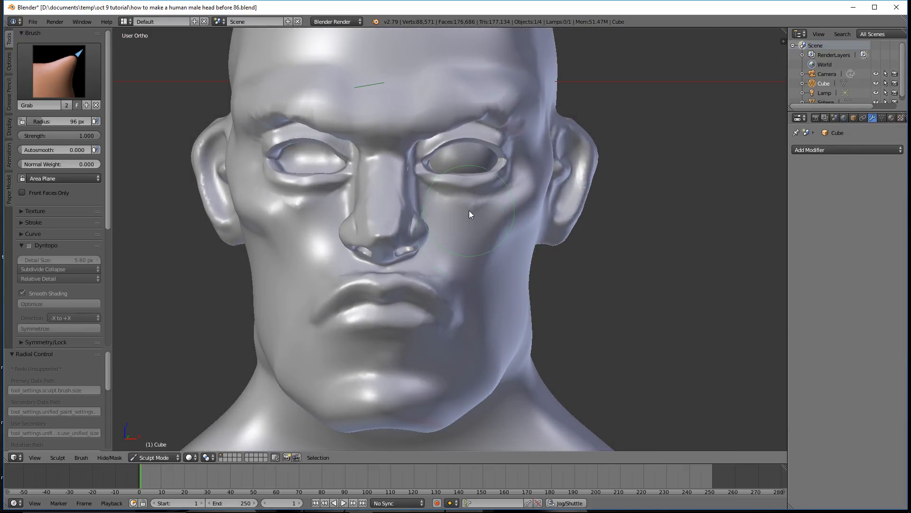
pyautogui.moveTo(487, 114)
pyautogui.keyDown('shift'); pyautogui.mouseDown()
pyautogui.moveTo(511, 123)
pyautogui.moveTo(467, 106)
pyautogui.moveTo(432, 109)
pyautogui.mouseUp(); pyautogui.keyUp('shift')
pyautogui.scroll(-1, 602, 279)
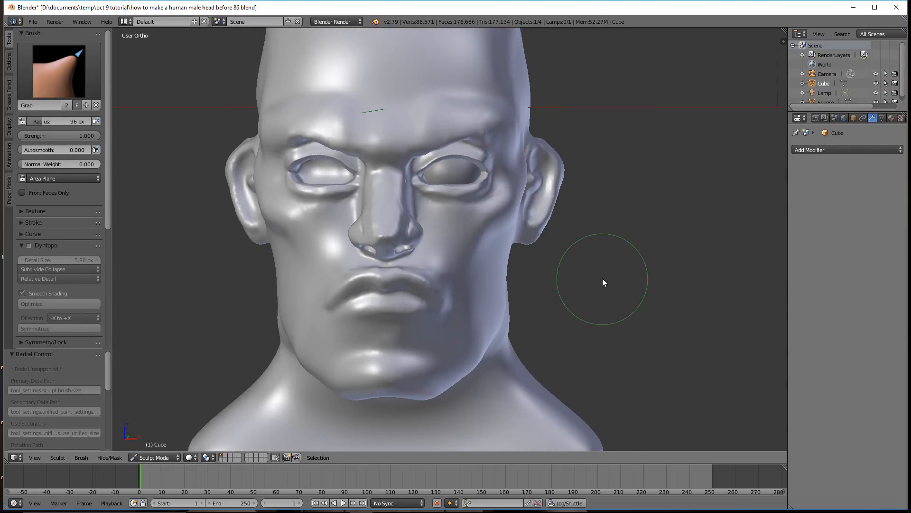
pyautogui.scroll(-3, 602, 275)
pyautogui.moveTo(603, 275)
pyautogui.mouseDown(button='middle')
pyautogui.moveTo(560, 253)
pyautogui.moveTo(509, 263)
pyautogui.moveTo(536, 274)
pyautogui.moveTo(606, 267)
pyautogui.mouseUp(button='middle')
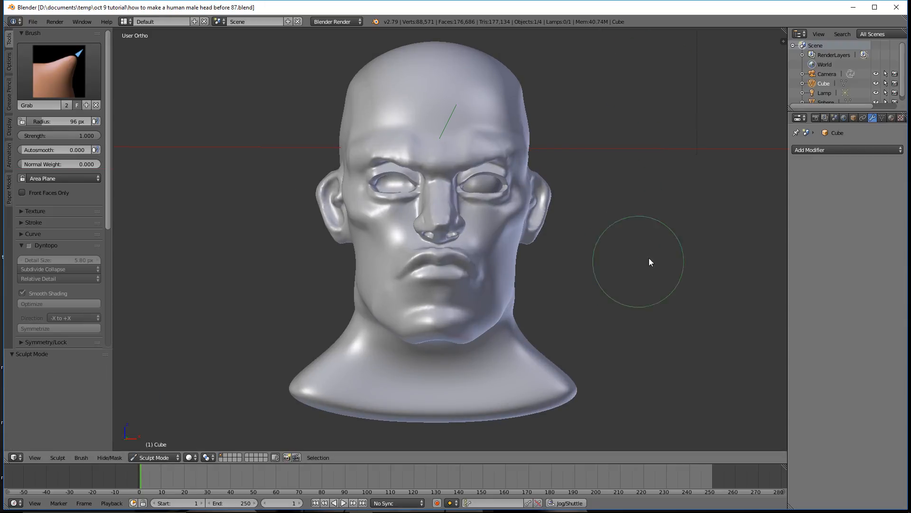
# Step: Lasso-mask the side of the face below the cheekbone, including the lower part of the ear
pyautogui.moveTo(651, 262); pyautogui.dragTo(579, 246, button='middle')
pyautogui.scroll(2, 579, 249)
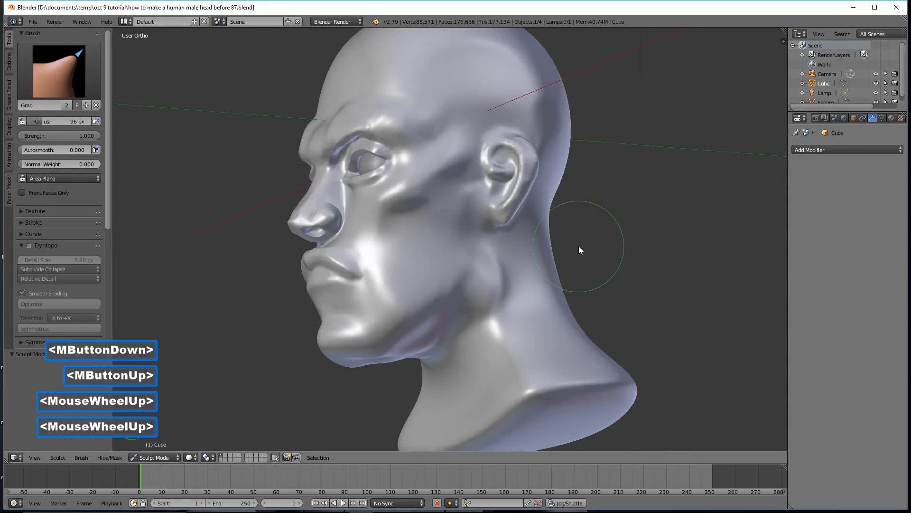
pyautogui.scroll(2, 579, 245)
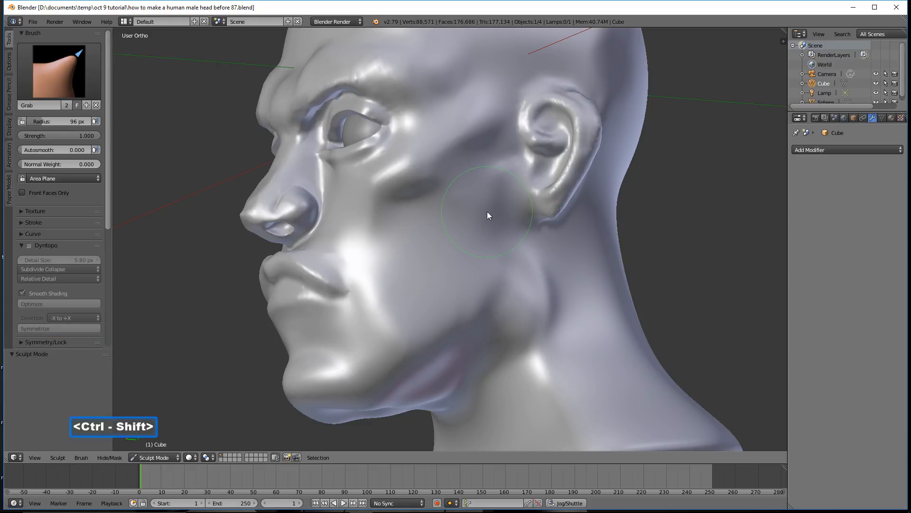
pyautogui.keyDown('ctrl'); pyautogui.keyDown('shift'); pyautogui.moveTo(477, 157); pyautogui.dragTo(467, 164); pyautogui.keyUp('shift'); pyautogui.keyUp('ctrl')
pyautogui.moveTo(389, 205)
pyautogui.keyDown('ctrl'); pyautogui.keyDown('shift'); pyautogui.mouseDown()
pyautogui.moveTo(396, 303)
pyautogui.moveTo(420, 327)
pyautogui.moveTo(466, 300)
pyautogui.moveTo(491, 262)
pyautogui.moveTo(498, 154)
pyautogui.moveTo(486, 149)
pyautogui.mouseUp(); pyautogui.keyUp('shift'); pyautogui.keyUp('ctrl')
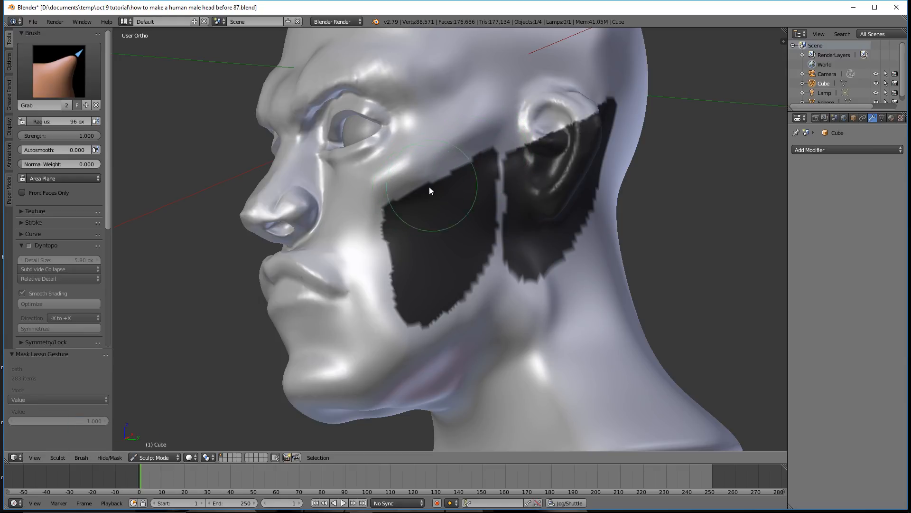
# Step: Switch to the Inflate/Deflate brush and save the file as "how to make a human male head before 88.blend"
pyautogui.click(78, 81)
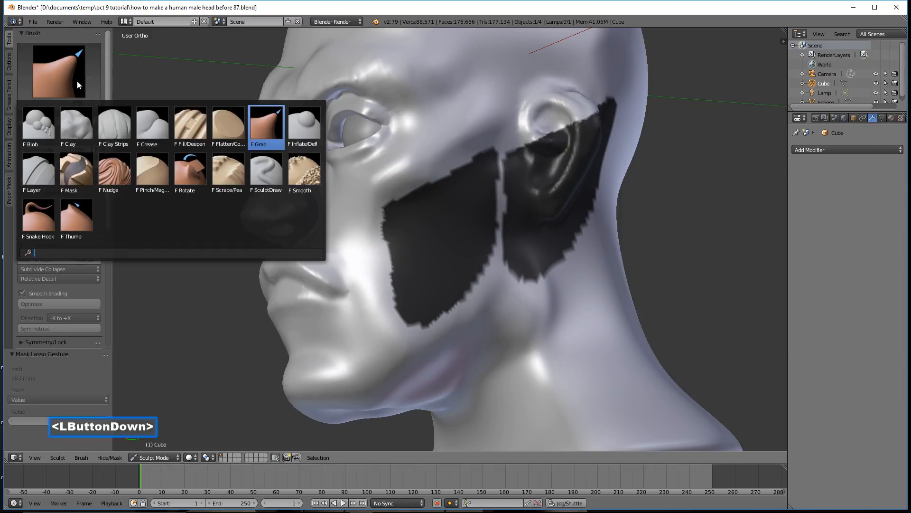
pyautogui.click(304, 125)
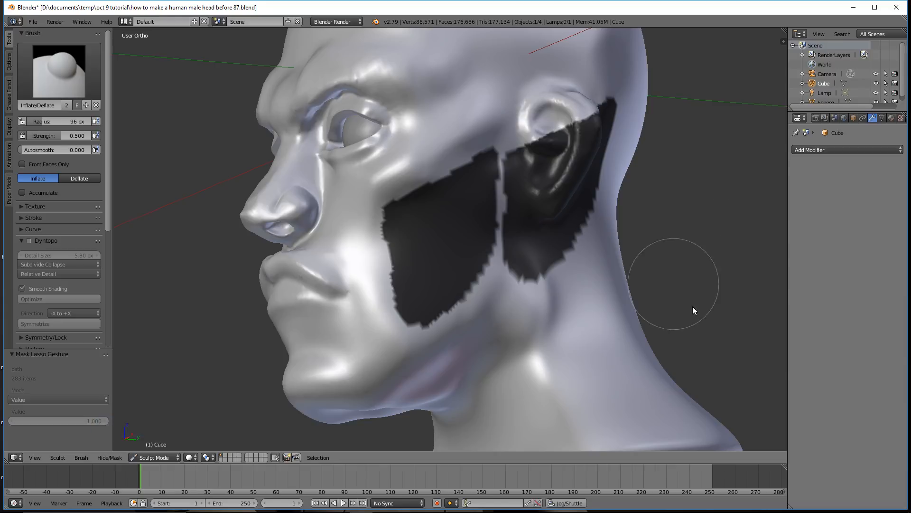
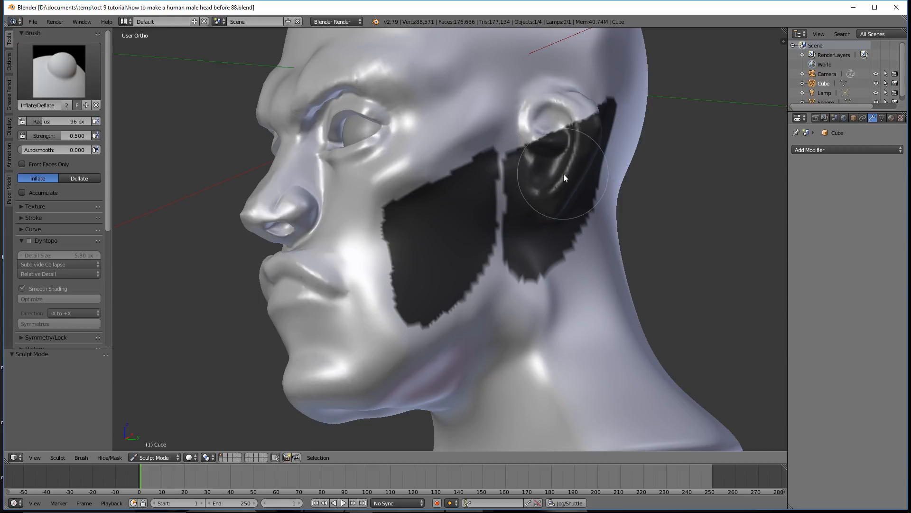
# Step: Touch up the masked area over the lower ear with the Mask brush
pyautogui.click(79, 83)
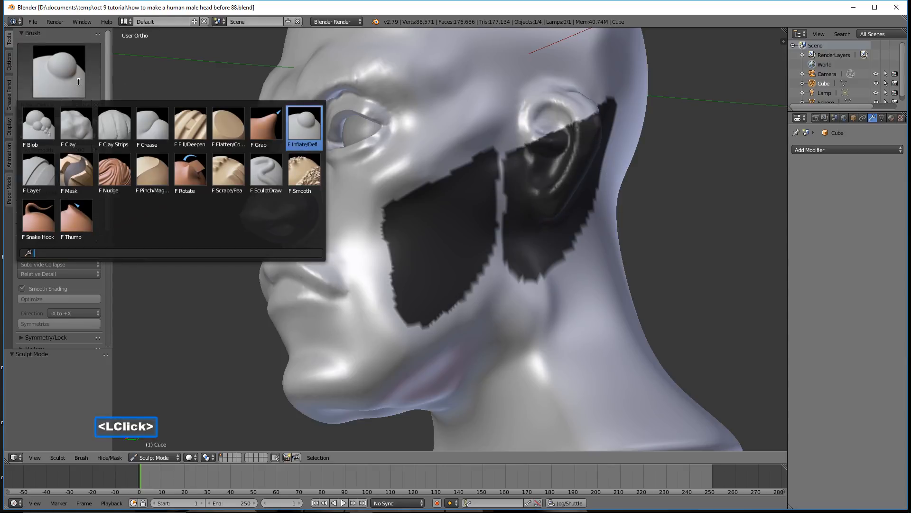
pyautogui.click(81, 173)
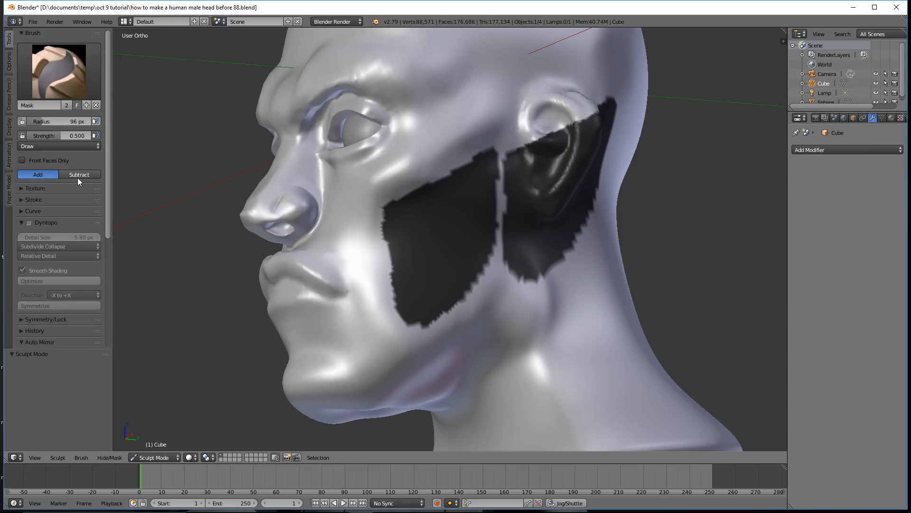
pyautogui.moveTo(586, 195)
pyautogui.mouseDown()
pyautogui.moveTo(594, 140)
pyautogui.moveTo(551, 135)
pyautogui.moveTo(576, 152)
pyautogui.moveTo(563, 164)
pyautogui.moveTo(565, 184)
pyautogui.moveTo(573, 149)
pyautogui.moveTo(585, 188)
pyautogui.moveTo(567, 146)
pyautogui.moveTo(554, 170)
pyautogui.moveTo(577, 168)
pyautogui.moveTo(589, 143)
pyautogui.moveTo(595, 171)
pyautogui.mouseUp()
# Step: Switch back to the Inflate/Deflate brush and save the file as "how to make a human male head before 89.blend"
pyautogui.click(64, 74)
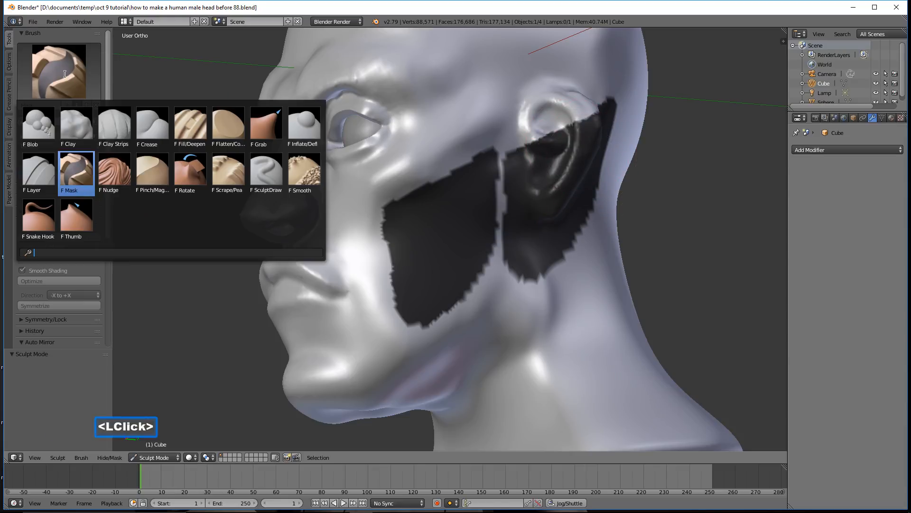
pyautogui.click(311, 123)
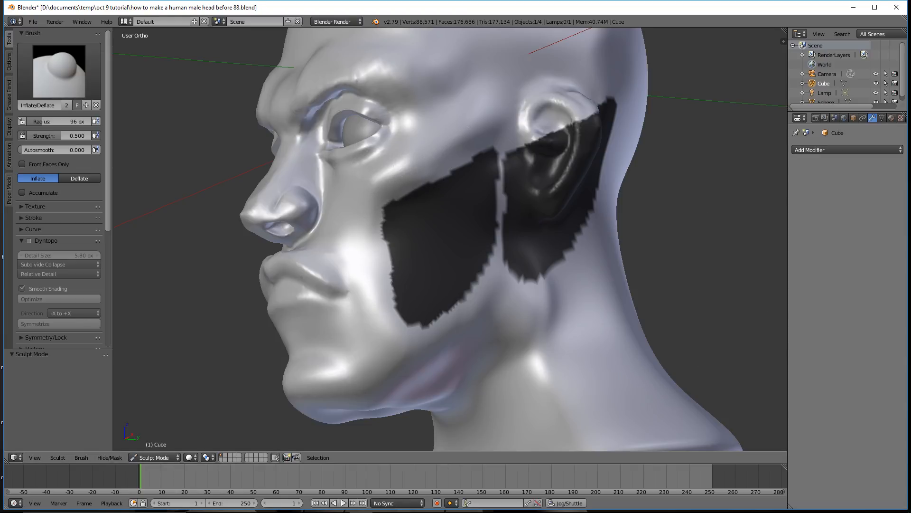
pyautogui.hotkey('ctrl', 'alt', 's')
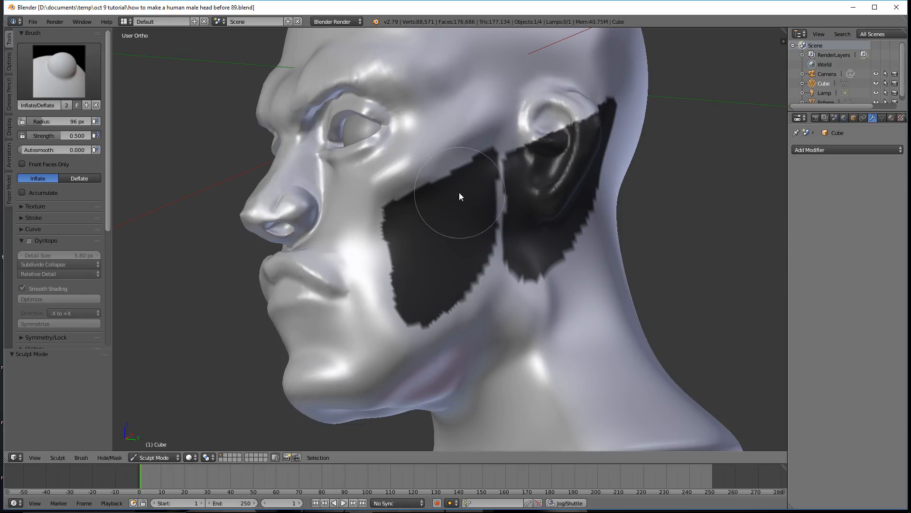
# Step: Inflate the cheekbone and front cheek along the mask border, and clear the mask
pyautogui.moveTo(401, 167)
pyautogui.mouseDown()
pyautogui.moveTo(469, 146)
pyautogui.moveTo(389, 197)
pyautogui.moveTo(386, 309)
pyautogui.moveTo(379, 243)
pyautogui.moveTo(362, 212)
pyautogui.moveTo(483, 149)
pyautogui.moveTo(382, 187)
pyautogui.moveTo(386, 313)
pyautogui.mouseUp()
pyautogui.moveTo(386, 314)
pyautogui.mouseDown(button='middle')
pyautogui.moveTo(455, 321)
pyautogui.moveTo(393, 327)
pyautogui.moveTo(380, 306)
pyautogui.moveTo(406, 316)
pyautogui.mouseUp(button='middle')
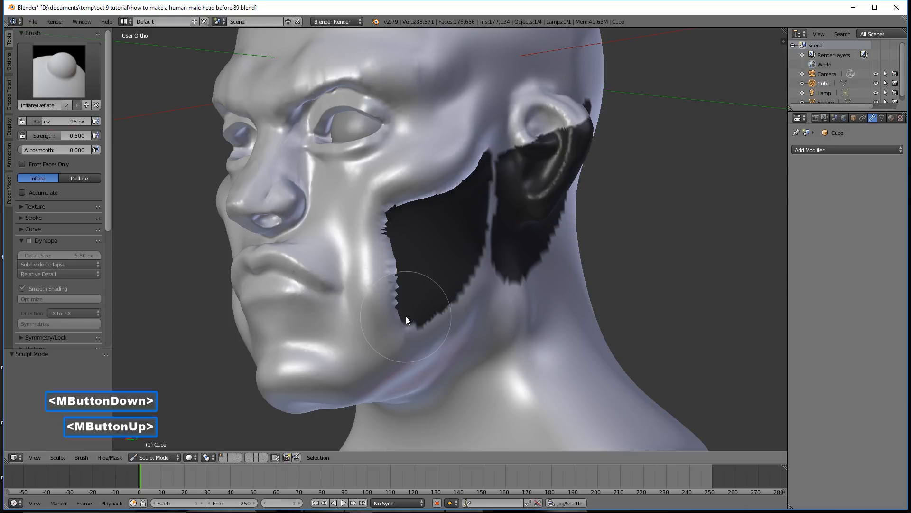
pyautogui.press('alt')
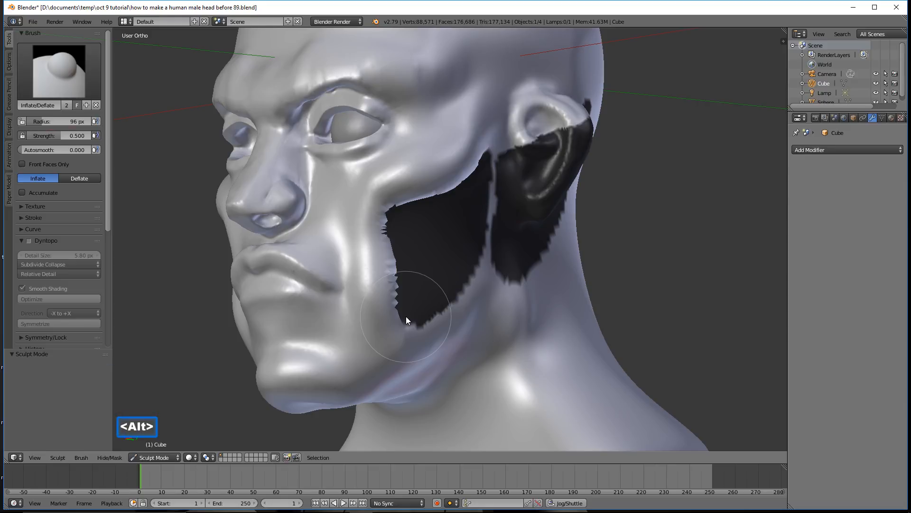
pyautogui.hotkey('alt', 'm')
pyautogui.moveTo(462, 303)
pyautogui.mouseDown(button='middle')
pyautogui.moveTo(402, 290)
pyautogui.moveTo(508, 297)
pyautogui.moveTo(509, 308)
pyautogui.moveTo(443, 293)
pyautogui.mouseUp(button='middle')
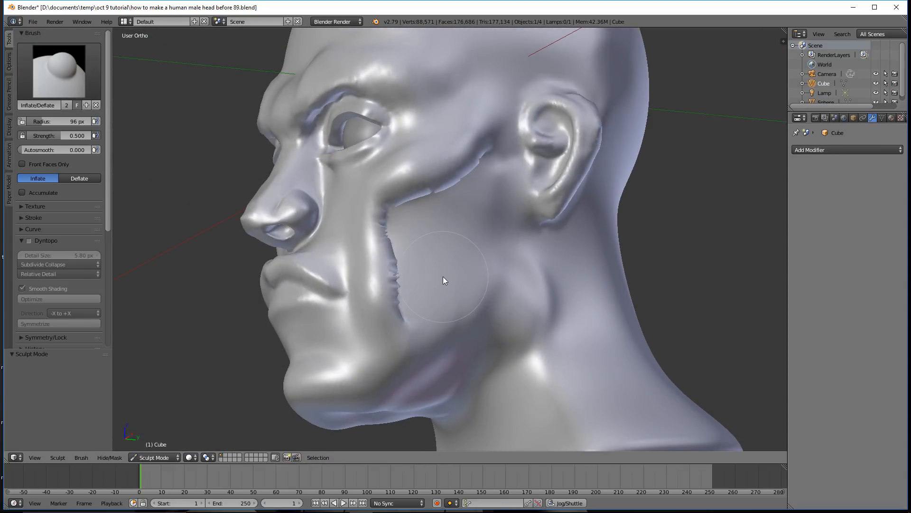
# Step: Smooth the jagged vertical seam between the front of the cheek and the cheek hollow
pyautogui.keyDown('shift'); pyautogui.moveTo(398, 241); pyautogui.dragTo(389, 254); pyautogui.keyUp('shift')
pyautogui.keyDown('shift'); pyautogui.click(392, 293); pyautogui.keyUp('shift')
pyautogui.keyDown('shift'); pyautogui.click(395, 292); pyautogui.keyUp('shift')
pyautogui.keyDown('shift'); pyautogui.click(400, 292); pyautogui.keyUp('shift')
pyautogui.keyDown('shift'); pyautogui.click(395, 266); pyautogui.keyUp('shift')
pyautogui.keyDown('shift'); pyautogui.click(388, 240); pyautogui.keyUp('shift')
pyautogui.keyDown('shift'); pyautogui.click(387, 218); pyautogui.keyUp('shift')
pyautogui.keyDown('shift'); pyautogui.click(390, 212); pyautogui.keyUp('shift')
pyautogui.keyDown('shift'); pyautogui.click(400, 205); pyautogui.keyUp('shift')
# Step: Smooth the ridge beneath the cheekbone toward the ear and save the file as "how to make a human male head before 90.blend"
pyautogui.keyDown('shift'); pyautogui.moveTo(400, 208); pyautogui.dragTo(439, 187); pyautogui.keyUp('shift')
pyautogui.keyDown('shift'); pyautogui.doubleClick(451, 183); pyautogui.keyUp('shift')
pyautogui.keyDown('shift'); pyautogui.click(477, 157); pyautogui.keyUp('shift')
pyautogui.keyDown('shift'); pyautogui.click(488, 167); pyautogui.keyUp('shift')
pyautogui.moveTo(489, 167); pyautogui.dragTo(466, 163, button='middle')
pyautogui.keyDown('shift'); pyautogui.moveTo(470, 169); pyautogui.dragTo(405, 201); pyautogui.keyUp('shift')
pyautogui.keyDown('shift'); pyautogui.click(449, 179); pyautogui.keyUp('shift')
pyautogui.keyDown('shift'); pyautogui.doubleClick(473, 157); pyautogui.keyUp('shift')
pyautogui.moveTo(484, 149)
pyautogui.mouseDown(button='middle')
pyautogui.moveTo(452, 244)
pyautogui.moveTo(526, 277)
pyautogui.moveTo(496, 271)
pyautogui.mouseUp(button='middle')
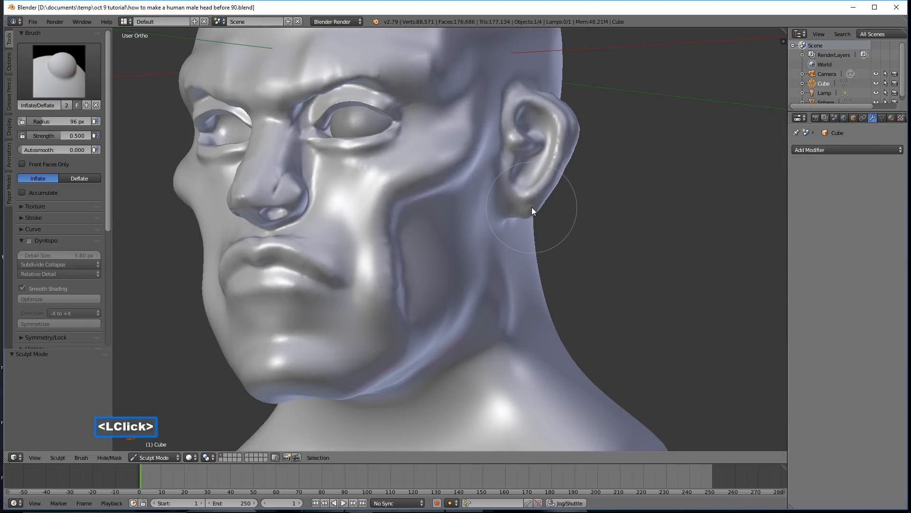
# Step: Pull the side of the jaw slightly inward with the Grab brush at a 149 px radius
pyautogui.scroll(-4, 532, 207)
pyautogui.moveTo(457, 227); pyautogui.dragTo(496, 232, button='middle')
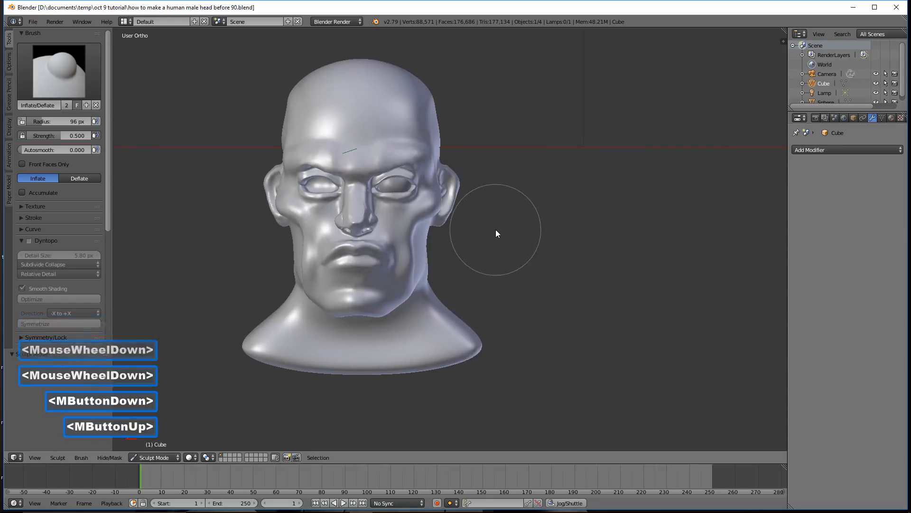
pyautogui.scroll(3, 494, 236)
pyautogui.press('f')
pyautogui.click(472, 307)
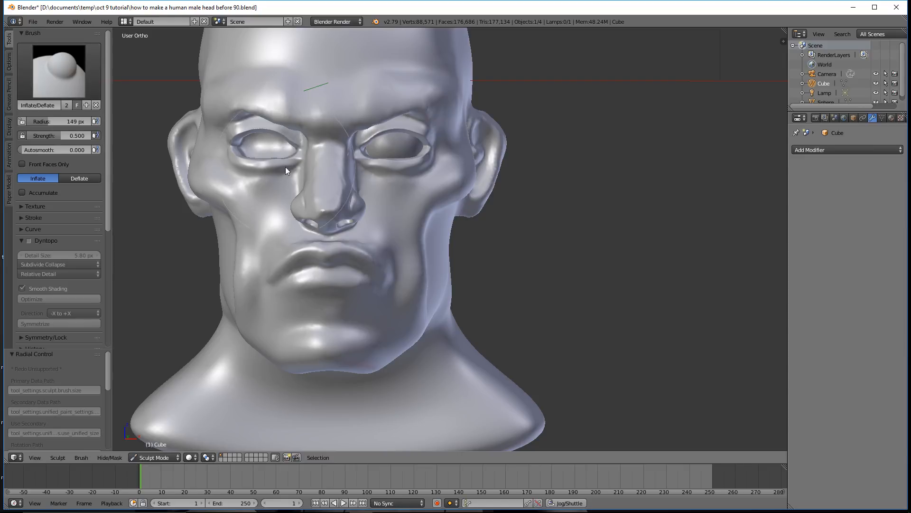
pyautogui.click(77, 88)
pyautogui.click(282, 137)
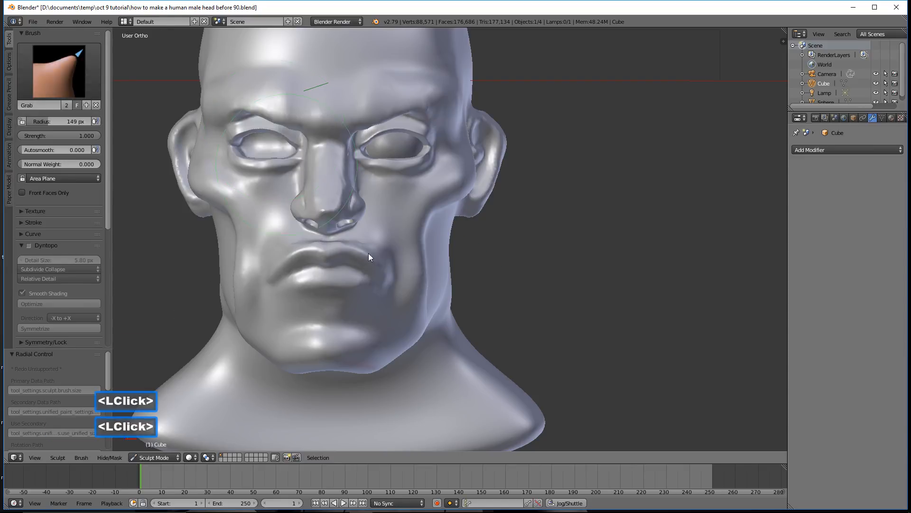
pyautogui.scroll(2, 468, 318)
pyautogui.moveTo(432, 317); pyautogui.dragTo(427, 315)
pyautogui.moveTo(435, 274); pyautogui.dragTo(425, 275)
# Step: Smooth the cheek hollow and cheekbone underside and save the file as "how to make a human male head before 91.blend"
pyautogui.moveTo(489, 267); pyautogui.dragTo(417, 241, button='middle')
pyautogui.scroll(2, 417, 241)
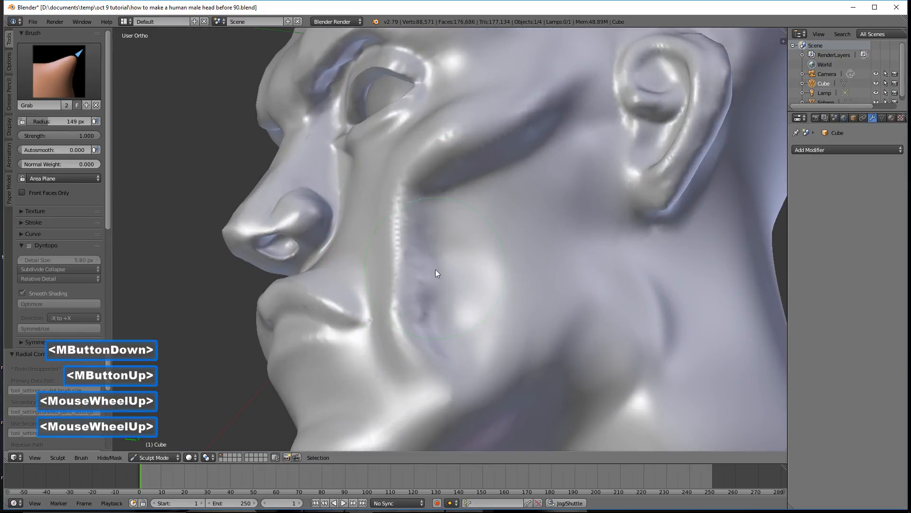
pyautogui.keyDown('shift'); pyautogui.click(428, 293); pyautogui.keyUp('shift')
pyautogui.moveTo(428, 296)
pyautogui.keyDown('shift'); pyautogui.mouseDown()
pyautogui.moveTo(427, 252)
pyautogui.moveTo(455, 320)
pyautogui.mouseUp(); pyautogui.keyUp('shift')
pyautogui.keyDown('shift'); pyautogui.moveTo(537, 189); pyautogui.dragTo(577, 118); pyautogui.keyUp('shift')
pyautogui.scroll(-1, 550, 228)
pyautogui.scroll(-1, 549, 228)
pyautogui.moveTo(548, 228)
pyautogui.mouseDown(button='middle')
pyautogui.moveTo(494, 258)
pyautogui.moveTo(580, 279)
pyautogui.moveTo(570, 279)
pyautogui.moveTo(581, 290)
pyautogui.moveTo(519, 282)
pyautogui.mouseUp(button='middle')
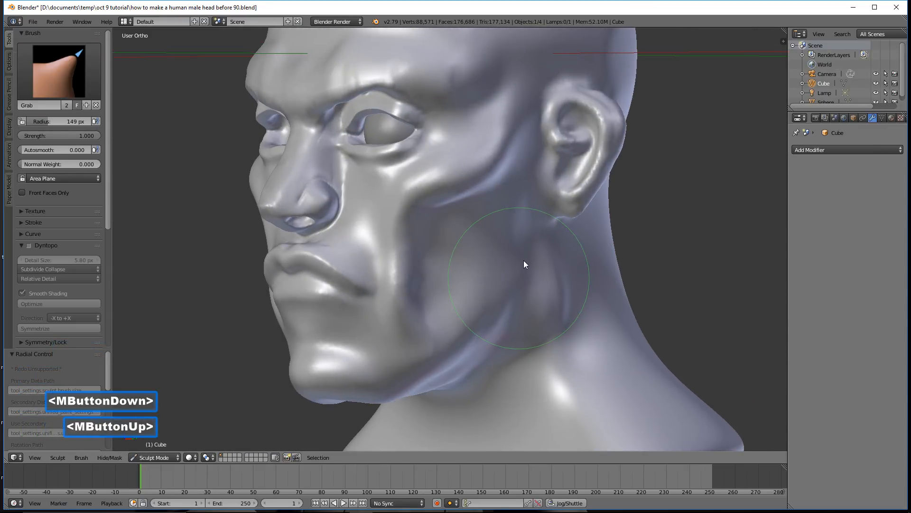
pyautogui.keyDown('shift'); pyautogui.moveTo(492, 178); pyautogui.dragTo(483, 174); pyautogui.keyUp('shift')
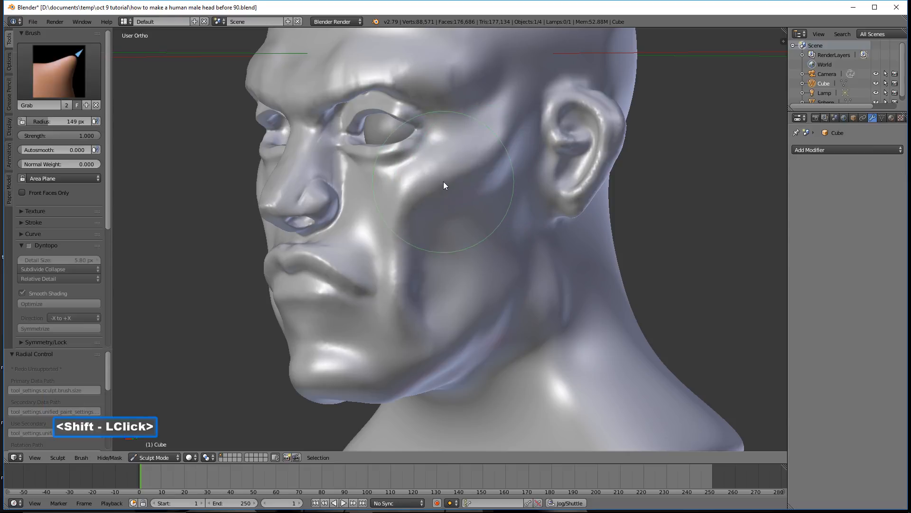
pyautogui.moveTo(505, 201); pyautogui.dragTo(529, 249, button='middle')
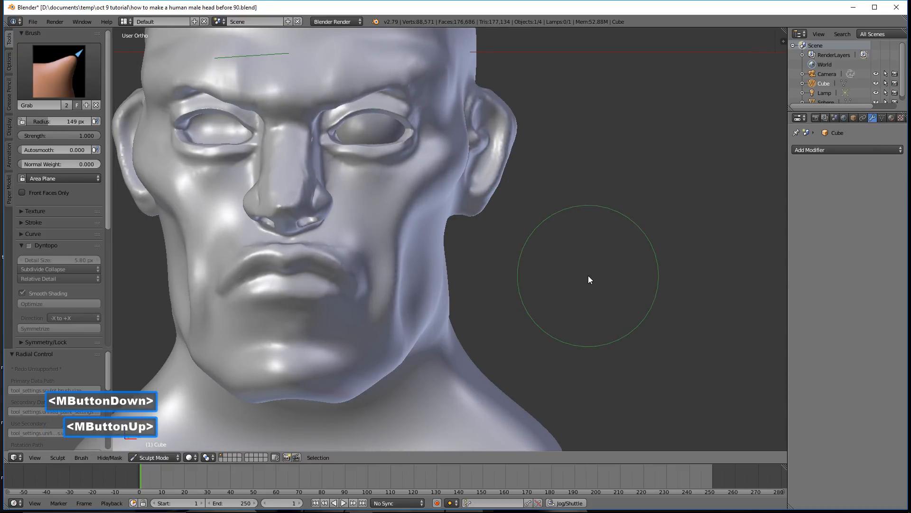
pyautogui.click(585, 16)
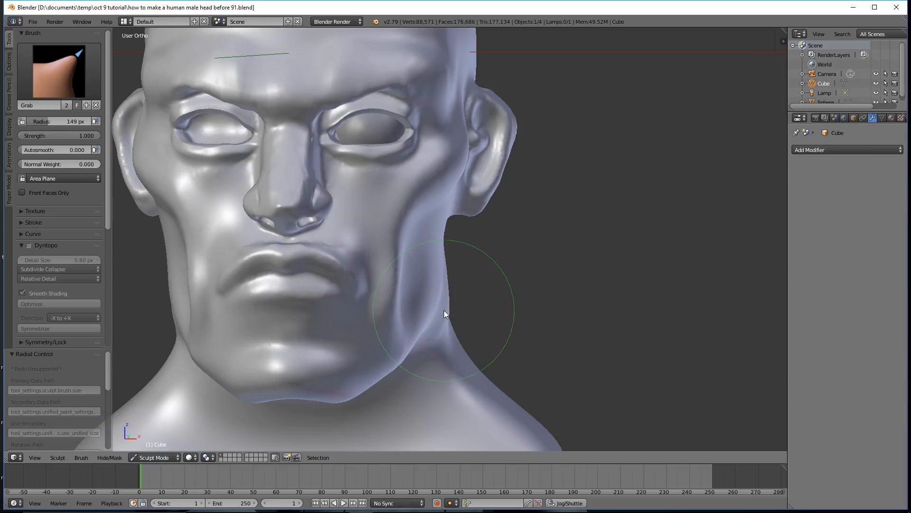
# Step: Build up the neck muscle below and behind the earlobe with the Blob brush at a 75 px radius
pyautogui.click(72, 77)
pyautogui.click(48, 124)
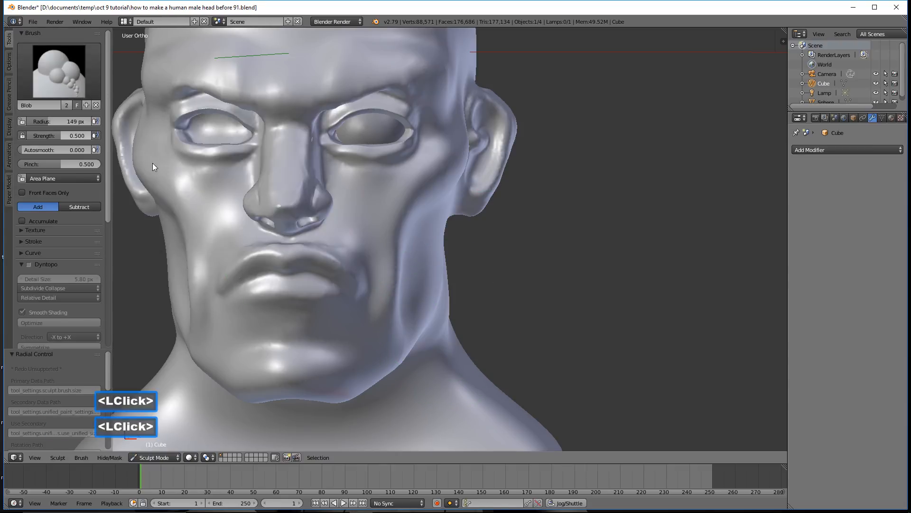
pyautogui.scroll(-2, 395, 207)
pyautogui.moveTo(394, 207)
pyautogui.mouseDown(button='middle')
pyautogui.moveTo(441, 242)
pyautogui.moveTo(421, 239)
pyautogui.mouseUp(button='middle')
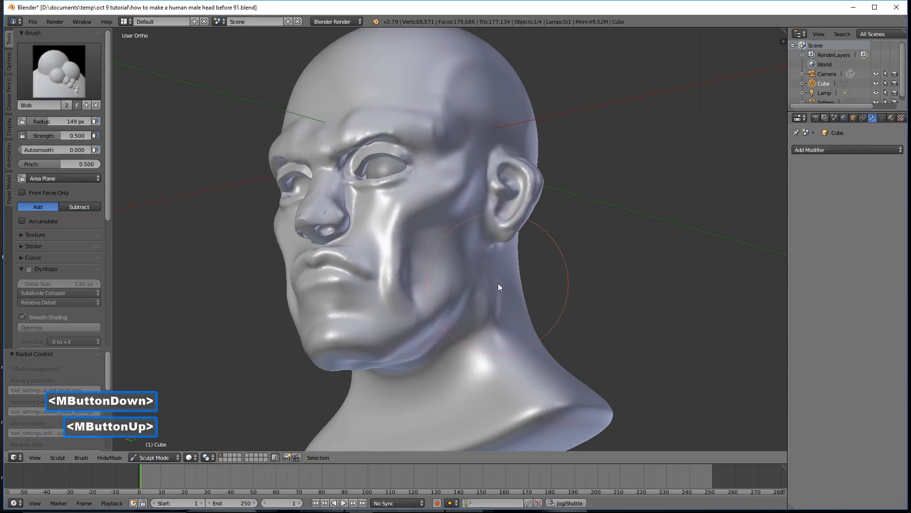
pyautogui.press('f')
pyautogui.click(468, 287)
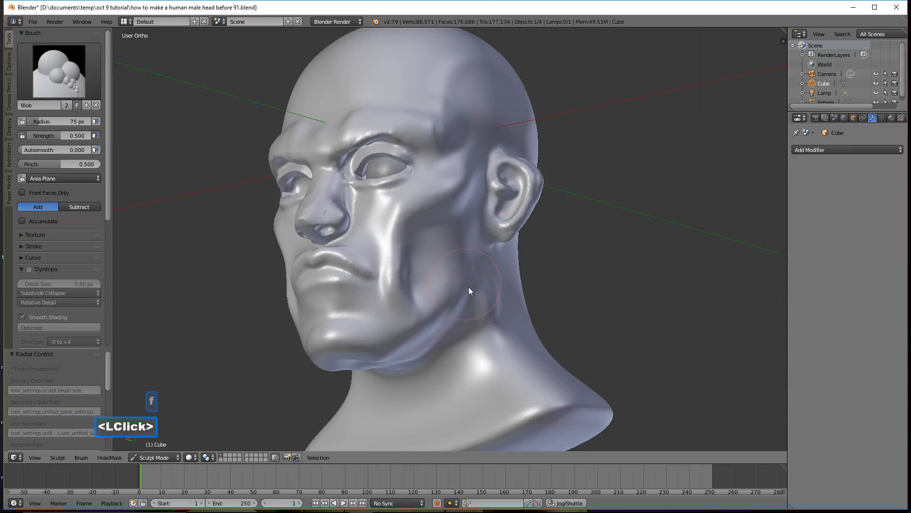
pyautogui.moveTo(488, 300)
pyautogui.mouseDown(button='middle')
pyautogui.moveTo(460, 318)
pyautogui.moveTo(470, 314)
pyautogui.mouseUp(button='middle')
pyautogui.press('f')
pyautogui.click(521, 246)
pyautogui.moveTo(549, 230)
pyautogui.mouseDown(button='middle')
pyautogui.moveTo(529, 221)
pyautogui.moveTo(547, 225)
pyautogui.mouseUp(button='middle')
pyautogui.click(545, 235)
pyautogui.moveTo(546, 235); pyautogui.dragTo(523, 332)
# Step: Thicken the neck muscle and extend it down to the front base of the neck with more Blob strokes
pyautogui.press('f')
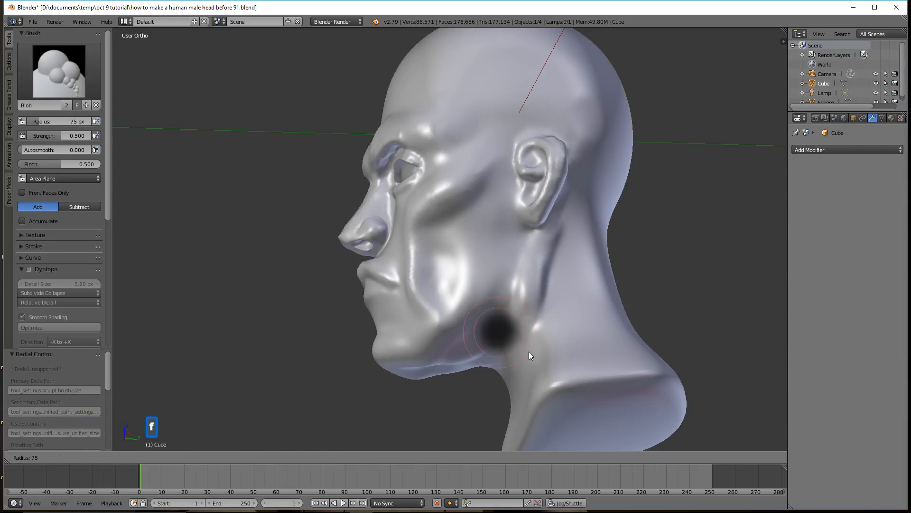
pyautogui.click(545, 265)
pyautogui.click(548, 246)
pyautogui.moveTo(529, 315); pyautogui.dragTo(526, 333)
pyautogui.moveTo(526, 333)
pyautogui.mouseDown(button='middle')
pyautogui.moveTo(554, 332)
pyautogui.moveTo(502, 342)
pyautogui.mouseUp(button='middle')
pyautogui.moveTo(501, 351)
pyautogui.mouseDown()
pyautogui.moveTo(468, 431)
pyautogui.moveTo(520, 333)
pyautogui.moveTo(536, 241)
pyautogui.moveTo(529, 271)
pyautogui.mouseUp()
pyautogui.moveTo(529, 272); pyautogui.dragTo(549, 326, button='middle')
pyautogui.scroll(2, 474, 383)
pyautogui.scroll(-1, 449, 415)
pyautogui.moveTo(451, 393)
pyautogui.mouseDown()
pyautogui.moveTo(441, 386)
pyautogui.moveTo(450, 411)
pyautogui.moveTo(485, 380)
pyautogui.mouseUp()
pyautogui.scroll(-2, 531, 335)
pyautogui.moveTo(532, 335); pyautogui.dragTo(457, 354, button='middle')
pyautogui.scroll(1, 457, 351)
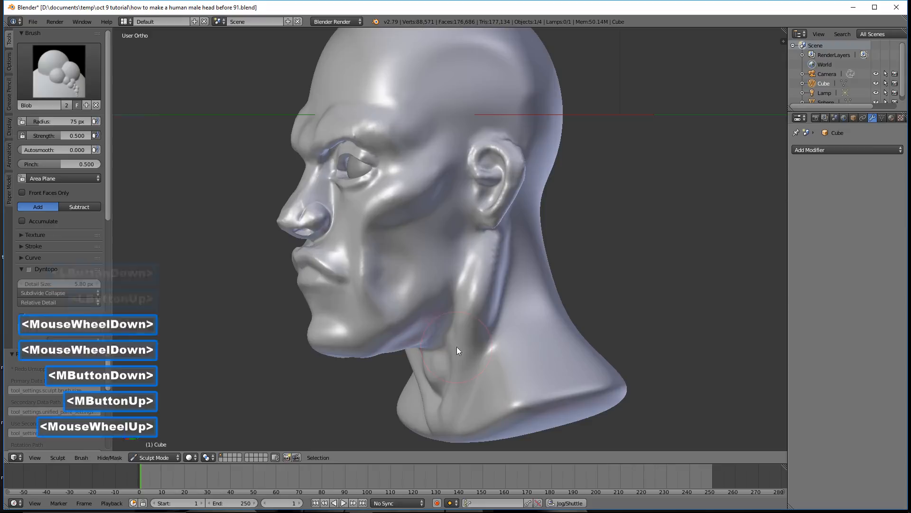
# Step: Smooth the neck muscle into the surrounding neck and save the file as "how to make a human male head before 92.blend"
pyautogui.moveTo(487, 292)
pyautogui.keyDown('shift'); pyautogui.mouseDown()
pyautogui.moveTo(485, 325)
pyautogui.moveTo(502, 252)
pyautogui.moveTo(474, 327)
pyautogui.moveTo(479, 304)
pyautogui.moveTo(482, 320)
pyautogui.mouseUp(); pyautogui.keyUp('shift')
pyautogui.moveTo(481, 321)
pyautogui.mouseDown(button='middle')
pyautogui.moveTo(529, 314)
pyautogui.moveTo(494, 316)
pyautogui.mouseUp(button='middle')
pyautogui.moveTo(484, 316)
pyautogui.keyDown('shift'); pyautogui.mouseDown()
pyautogui.moveTo(496, 267)
pyautogui.moveTo(476, 326)
pyautogui.moveTo(498, 249)
pyautogui.moveTo(457, 346)
pyautogui.mouseUp(); pyautogui.keyUp('shift')
pyautogui.moveTo(458, 347)
pyautogui.mouseDown(button='middle')
pyautogui.moveTo(526, 348)
pyautogui.moveTo(462, 335)
pyautogui.moveTo(484, 285)
pyautogui.mouseUp(button='middle')
pyautogui.moveTo(484, 285)
pyautogui.keyDown('shift'); pyautogui.mouseDown()
pyautogui.moveTo(483, 264)
pyautogui.moveTo(486, 324)
pyautogui.moveTo(476, 293)
pyautogui.moveTo(492, 248)
pyautogui.moveTo(497, 273)
pyautogui.moveTo(528, 264)
pyautogui.mouseUp(); pyautogui.keyUp('shift')
pyautogui.moveTo(528, 263); pyautogui.dragTo(484, 274, button='middle')
pyautogui.moveTo(484, 273)
pyautogui.keyDown('shift'); pyautogui.mouseDown()
pyautogui.moveTo(500, 259)
pyautogui.moveTo(498, 233)
pyautogui.moveTo(468, 287)
pyautogui.mouseUp(); pyautogui.keyUp('shift')
pyautogui.moveTo(467, 291); pyautogui.dragTo(558, 309, button='middle')
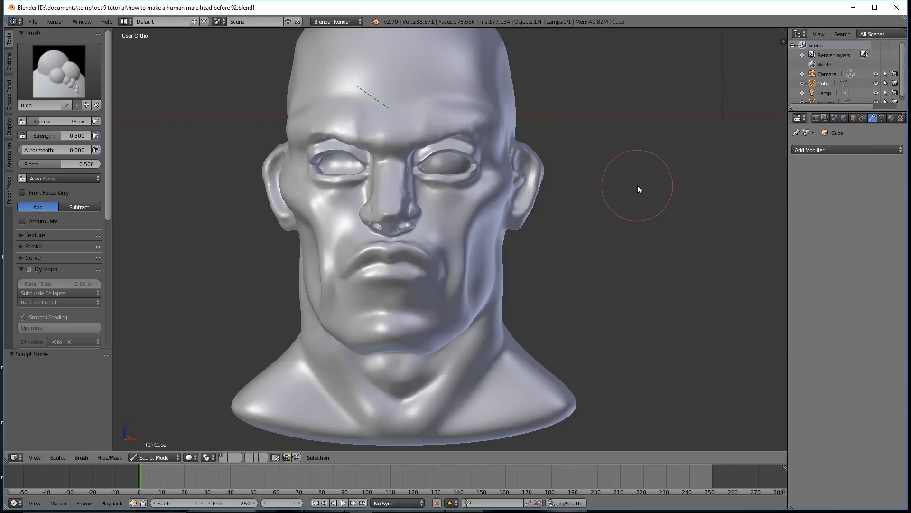
# Step: Choose the Flatten/Contrast brush with Dyntopo enabled and save the file as "how to make a human male head before 93.blend"
pyautogui.click(94, 89)
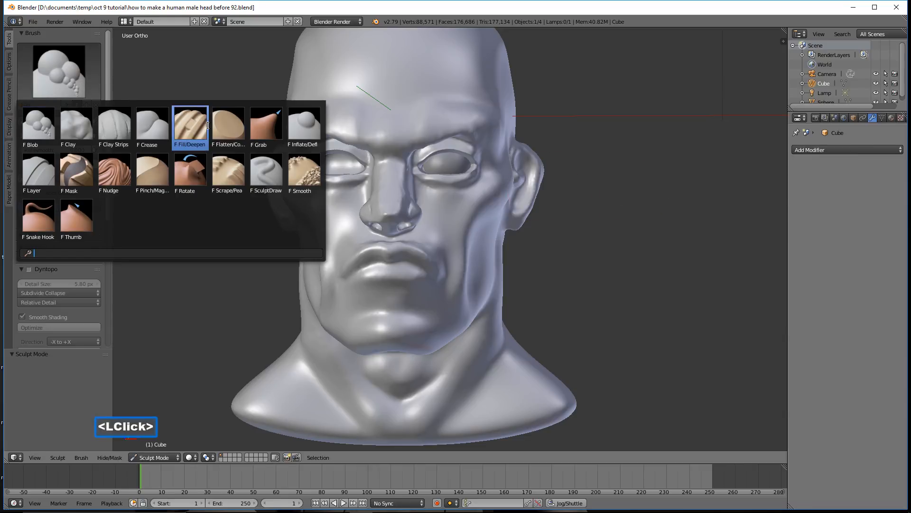
pyautogui.click(227, 126)
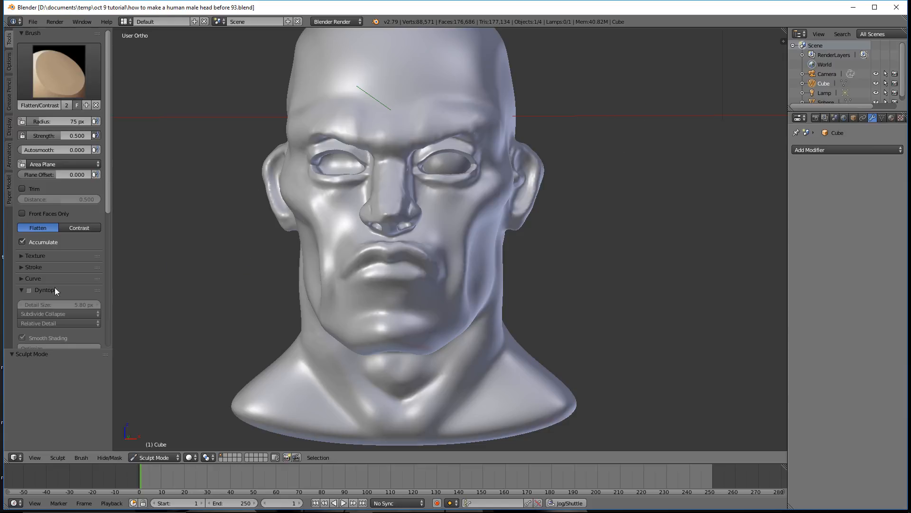
pyautogui.click(28, 290)
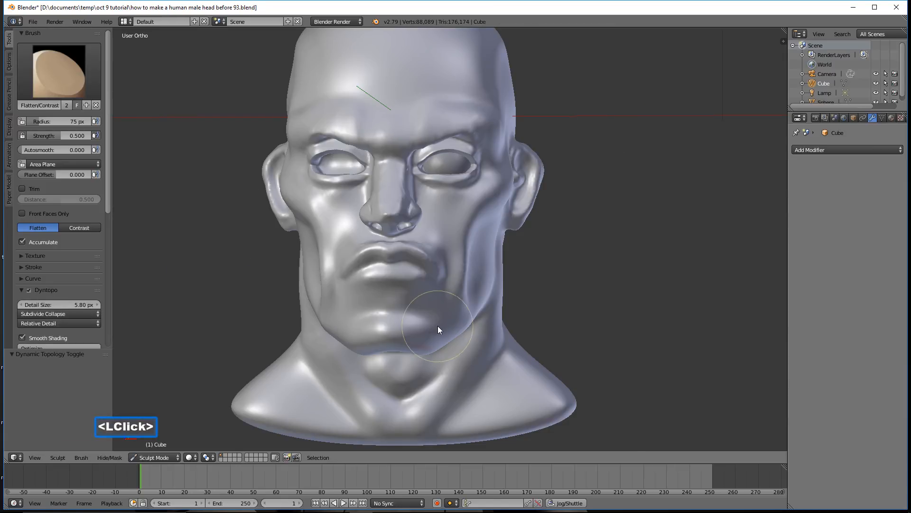
# Step: Flatten the cheekbone and the front edge of the cheek hollow using a 32 px brush radius
pyautogui.scroll(2, 525, 323)
pyautogui.moveTo(525, 325)
pyautogui.mouseDown(button='middle')
pyautogui.moveTo(485, 315)
pyautogui.moveTo(482, 306)
pyautogui.mouseUp(button='middle')
pyautogui.scroll(1, 489, 244)
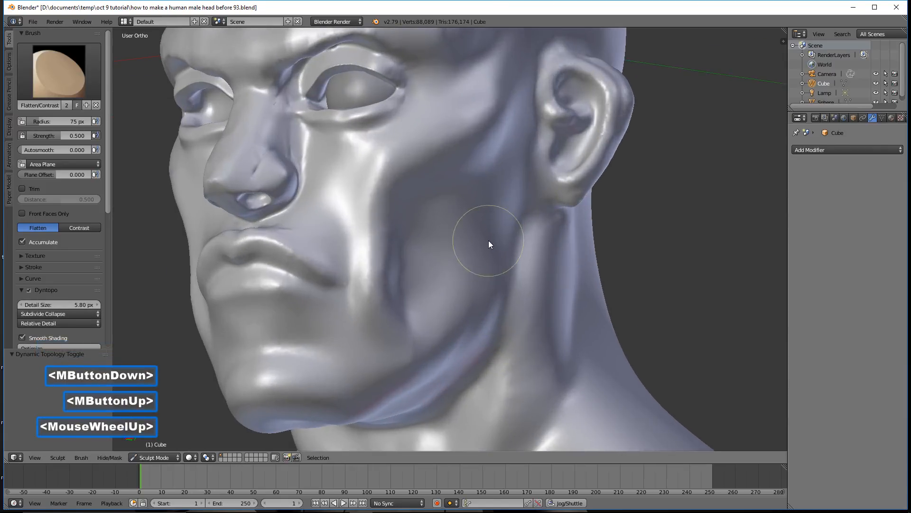
pyautogui.press('f')
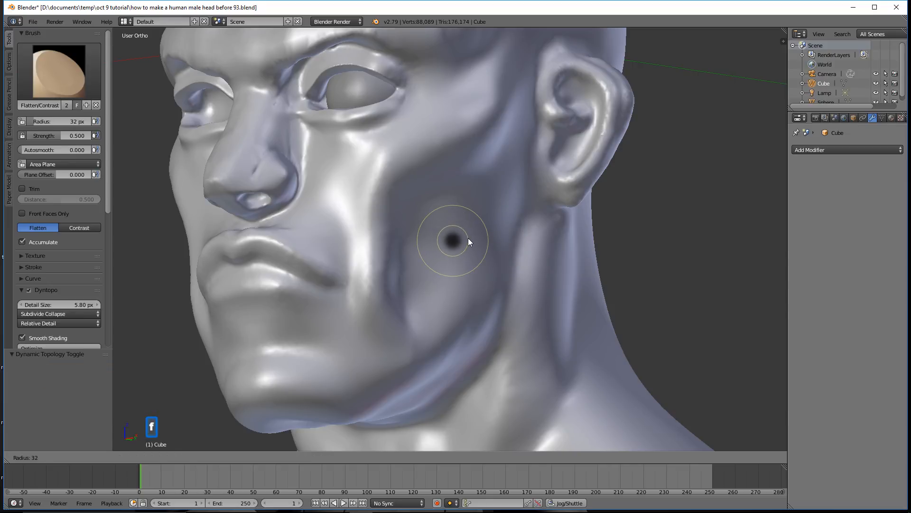
pyautogui.click(468, 238)
pyautogui.moveTo(469, 150)
pyautogui.mouseDown()
pyautogui.moveTo(423, 166)
pyautogui.moveTo(470, 133)
pyautogui.mouseUp()
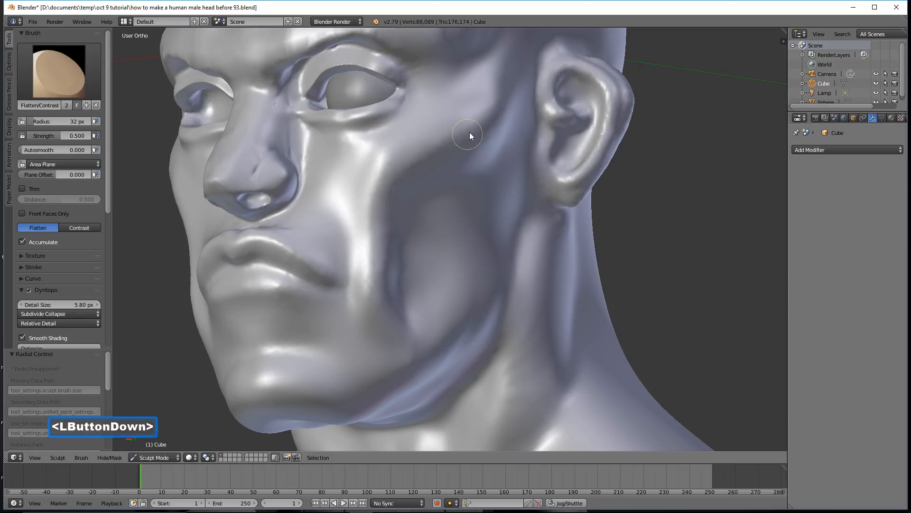
pyautogui.moveTo(376, 260); pyautogui.dragTo(386, 216)
pyautogui.moveTo(383, 249)
pyautogui.mouseDown()
pyautogui.moveTo(413, 163)
pyautogui.moveTo(485, 124)
pyautogui.mouseUp()
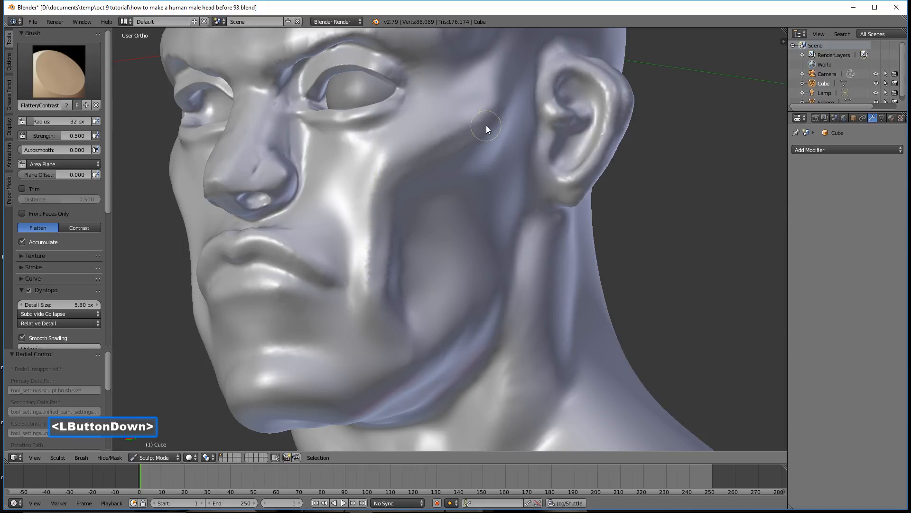
# Step: Flatten the lower cheek down toward the jawline
pyautogui.moveTo(373, 272)
pyautogui.mouseDown()
pyautogui.moveTo(377, 301)
pyautogui.moveTo(386, 301)
pyautogui.mouseUp()
pyautogui.moveTo(403, 344); pyautogui.dragTo(382, 383)
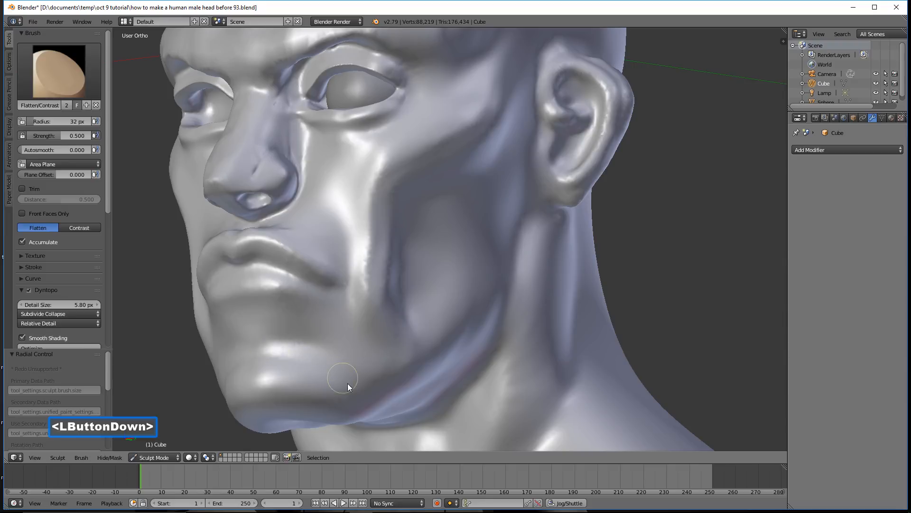
pyautogui.moveTo(395, 372); pyautogui.dragTo(393, 370)
# Step: Flatten the surfaces around the lips, the mouth corner and the adjoining cheek
pyautogui.scroll(2, 348, 369)
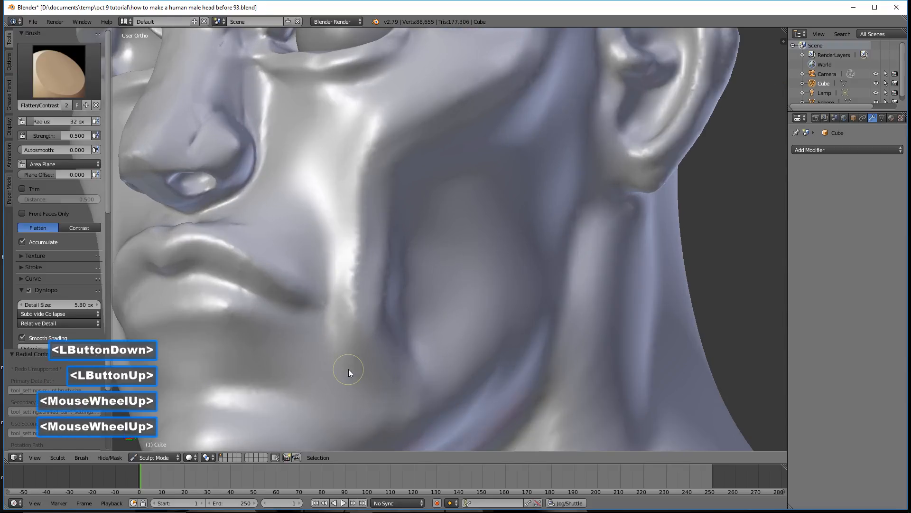
pyautogui.keyDown('shift'); pyautogui.moveTo(343, 346); pyautogui.dragTo(458, 289, button='middle'); pyautogui.keyUp('shift')
pyautogui.scroll(2, 375, 242)
pyautogui.moveTo(280, 223)
pyautogui.mouseDown()
pyautogui.moveTo(271, 224)
pyautogui.moveTo(328, 238)
pyautogui.mouseUp()
pyautogui.moveTo(459, 222)
pyautogui.mouseDown()
pyautogui.moveTo(492, 213)
pyautogui.moveTo(421, 234)
pyautogui.mouseUp()
pyautogui.moveTo(363, 237)
pyautogui.mouseDown()
pyautogui.moveTo(300, 225)
pyautogui.moveTo(218, 184)
pyautogui.moveTo(273, 133)
pyautogui.moveTo(308, 119)
pyautogui.moveTo(346, 116)
pyautogui.moveTo(399, 130)
pyautogui.mouseUp()
# Step: Flatten the planes of the nose and the outer brow using a 19 px brush radius
pyautogui.scroll(-4, 498, 141)
pyautogui.moveTo(503, 155); pyautogui.dragTo(434, 224, button='middle')
pyautogui.scroll(1, 434, 223)
pyautogui.press('f')
pyautogui.click(404, 140)
pyautogui.moveTo(394, 158); pyautogui.dragTo(378, 191)
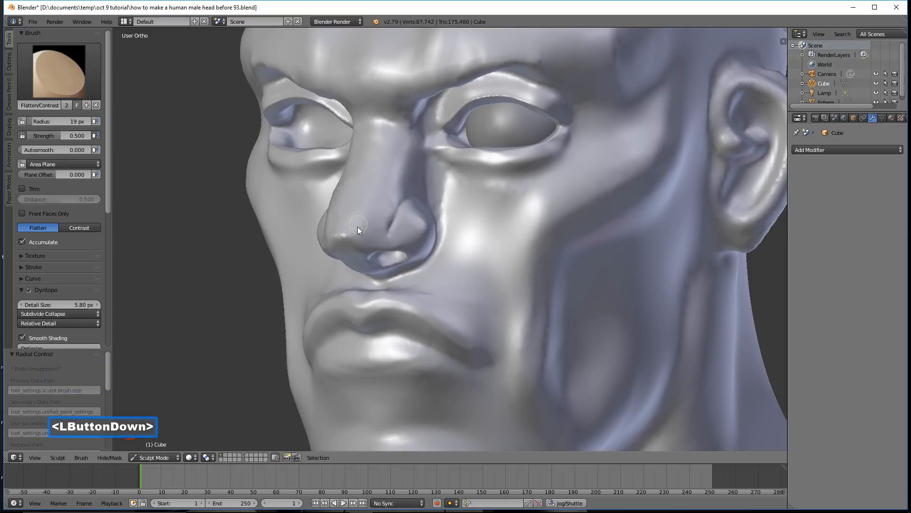
pyautogui.moveTo(369, 212); pyautogui.dragTo(375, 238)
pyautogui.moveTo(431, 227); pyautogui.dragTo(454, 223)
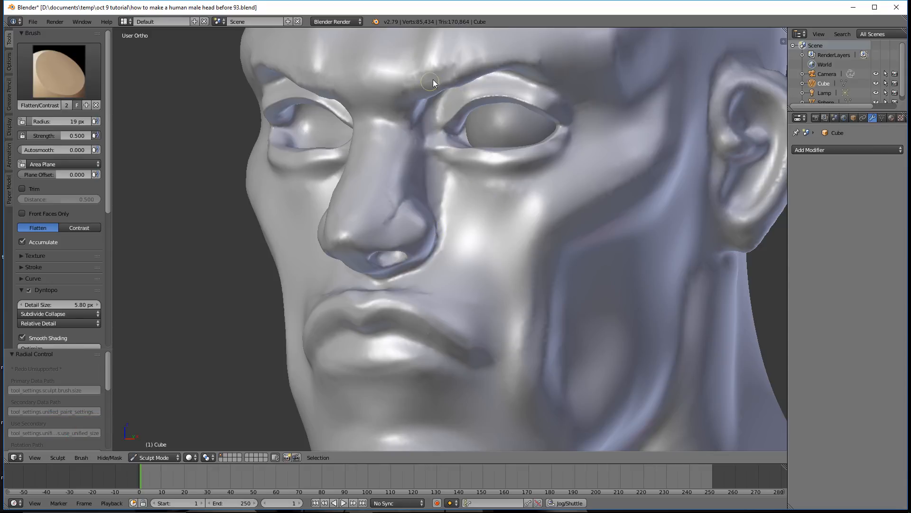
pyautogui.moveTo(520, 50); pyautogui.dragTo(553, 57)
pyautogui.scroll(-2, 556, 80)
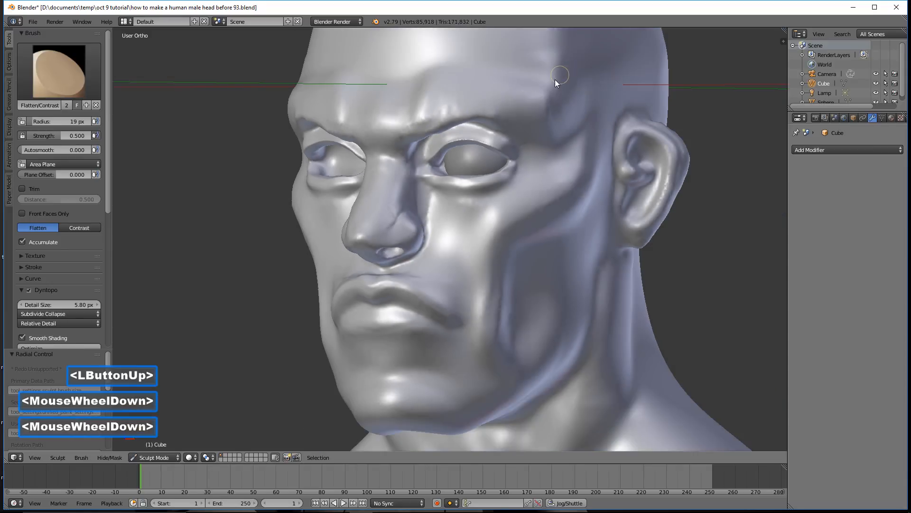
# Step: Build up the brow ridge above the eye with the Clay Strips brush at a 61 px radius and smooth its outer end
pyautogui.click(53, 64)
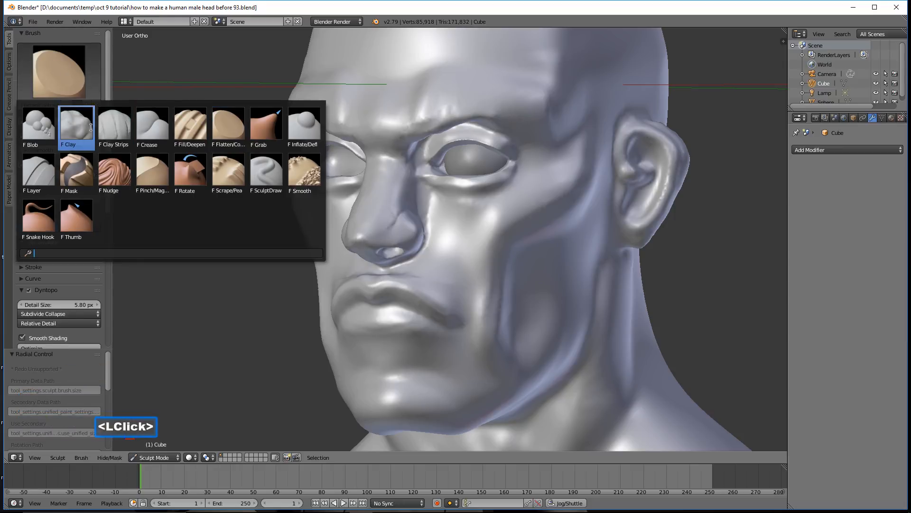
pyautogui.click(120, 130)
pyautogui.press('f')
pyautogui.click(404, 130)
pyautogui.moveTo(413, 119)
pyautogui.mouseDown()
pyautogui.moveTo(486, 103)
pyautogui.moveTo(398, 122)
pyautogui.moveTo(448, 104)
pyautogui.mouseUp()
pyautogui.moveTo(513, 115)
pyautogui.mouseDown()
pyautogui.moveTo(465, 98)
pyautogui.moveTo(415, 121)
pyautogui.moveTo(426, 107)
pyautogui.moveTo(369, 124)
pyautogui.moveTo(458, 96)
pyautogui.mouseUp()
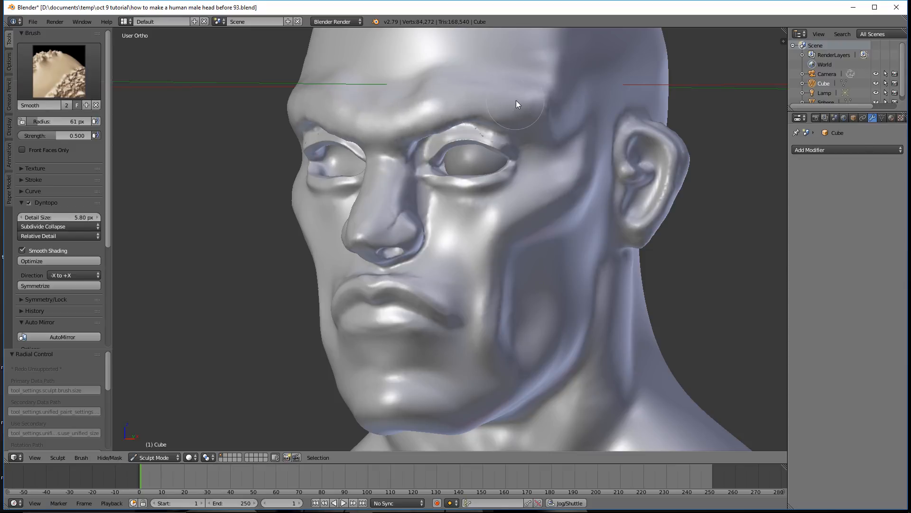
pyautogui.keyDown('shift'); pyautogui.moveTo(516, 101); pyautogui.dragTo(517, 101); pyautogui.keyUp('shift')
# Step: Add clay along the lower edge of the brow ridge, from the inner brow over the eye socket
pyautogui.moveTo(508, 124)
pyautogui.mouseDown(button='middle')
pyautogui.moveTo(499, 112)
pyautogui.moveTo(487, 241)
pyautogui.mouseUp(button='middle')
pyautogui.scroll(2, 499, 112)
pyautogui.scroll(2, 485, 240)
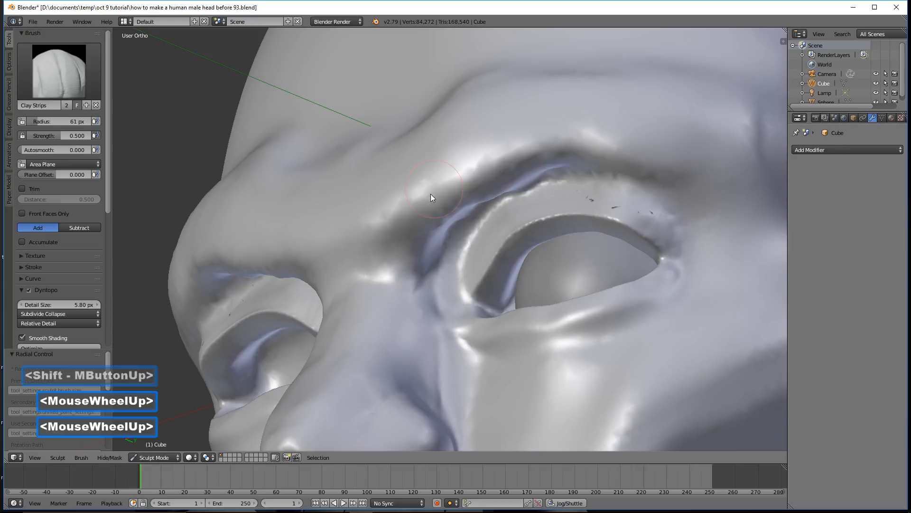
pyautogui.moveTo(399, 217)
pyautogui.mouseDown()
pyautogui.moveTo(554, 141)
pyautogui.moveTo(651, 158)
pyautogui.moveTo(597, 141)
pyautogui.moveTo(386, 181)
pyautogui.moveTo(513, 164)
pyautogui.mouseUp()
pyautogui.scroll(1, 660, 180)
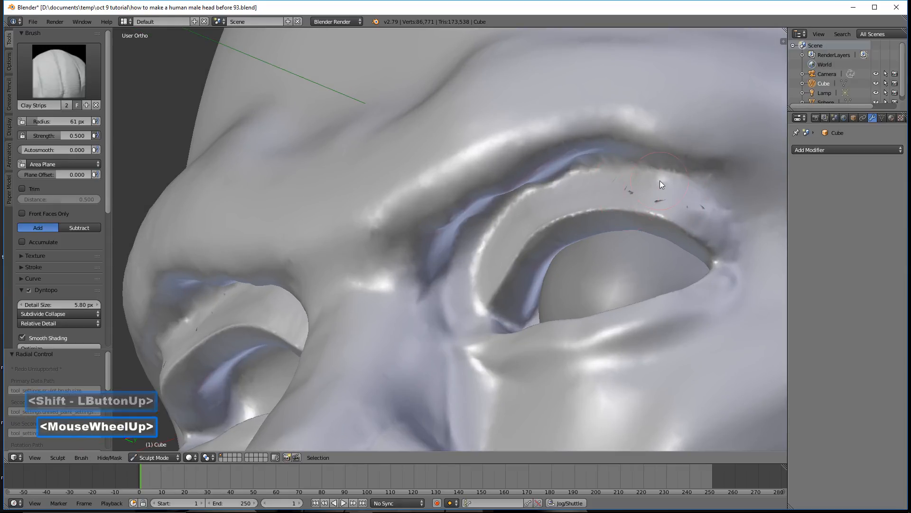
# Step: Smooth the rough patches and specks on the upper eyelid toward the outer eye corner
pyautogui.keyDown('shift'); pyautogui.moveTo(660, 181); pyautogui.dragTo(514, 227, button='middle'); pyautogui.keyUp('shift')
pyautogui.scroll(3, 538, 224)
pyautogui.moveTo(565, 235)
pyautogui.keyDown('shift'); pyautogui.mouseDown()
pyautogui.moveTo(700, 259)
pyautogui.moveTo(613, 239)
pyautogui.moveTo(673, 261)
pyautogui.mouseUp(); pyautogui.keyUp('shift')
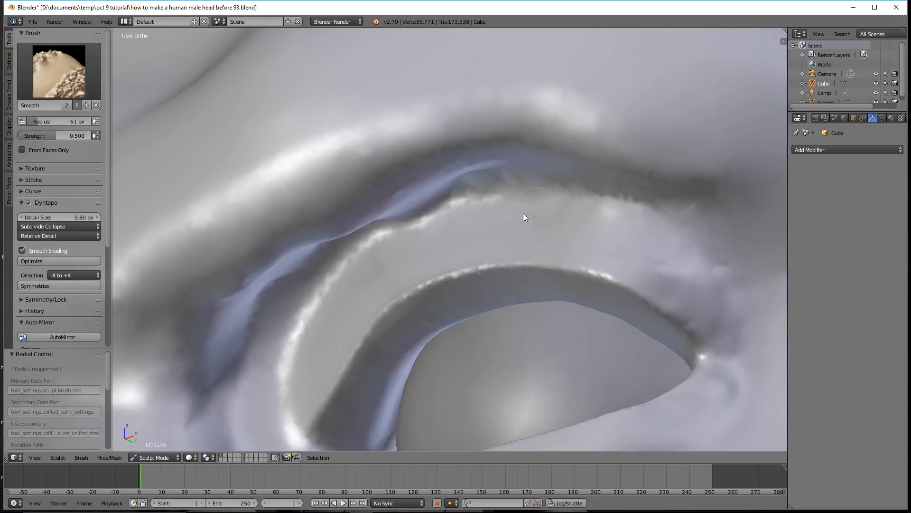
pyautogui.scroll(-5, 523, 207)
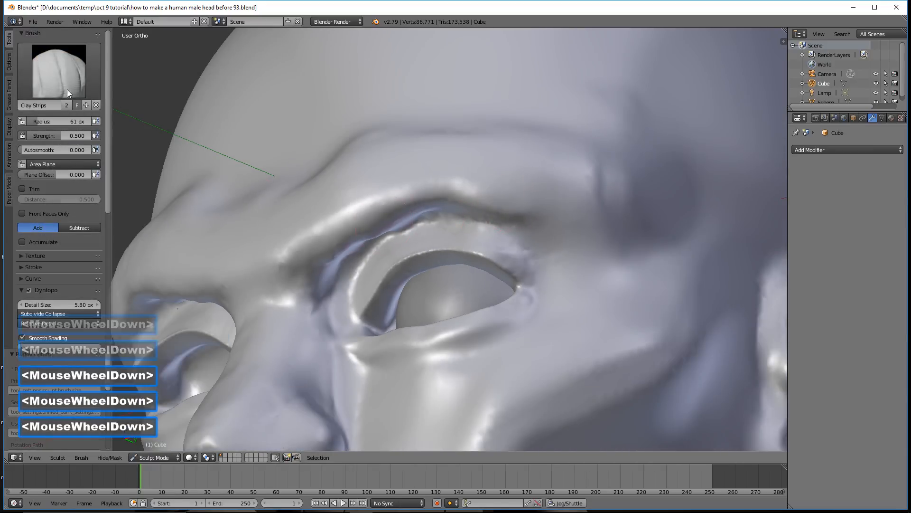
# Step: Flatten the lower edge of the brow ridge from inner to outer end with the Flatten/Contrast brush at 35 px radius
pyautogui.click(67, 90)
pyautogui.click(228, 126)
pyautogui.scroll(1, 287, 187)
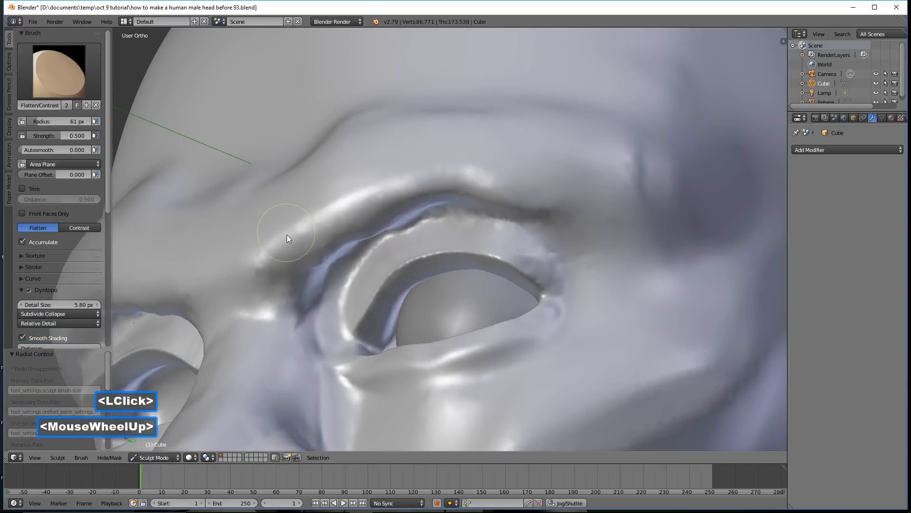
pyautogui.press('f')
pyautogui.click(274, 238)
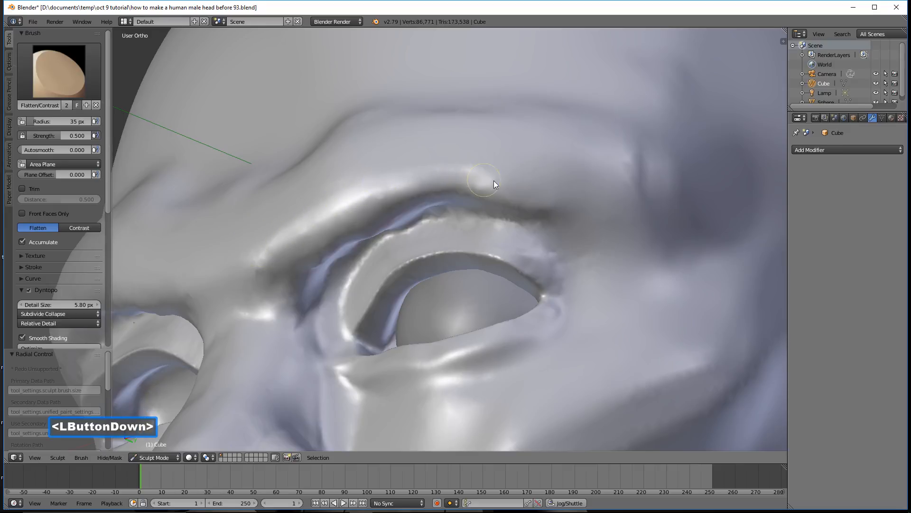
pyautogui.moveTo(487, 186)
pyautogui.mouseDown()
pyautogui.moveTo(409, 185)
pyautogui.moveTo(308, 233)
pyautogui.mouseUp()
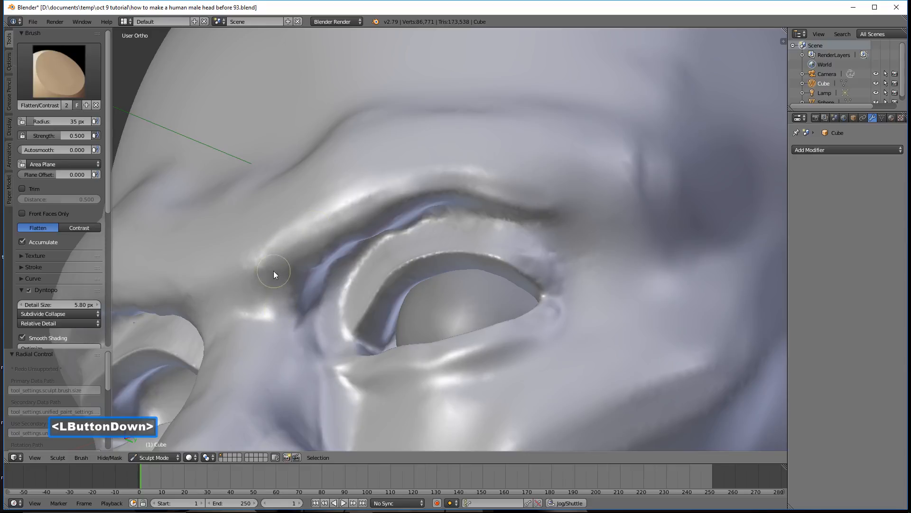
pyautogui.moveTo(328, 229); pyautogui.dragTo(445, 182)
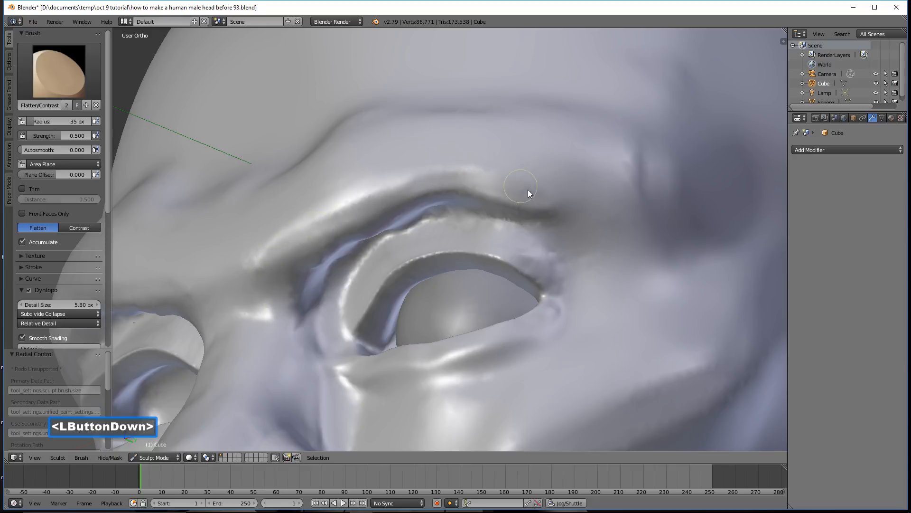
pyautogui.moveTo(549, 203)
pyautogui.mouseDown()
pyautogui.moveTo(469, 179)
pyautogui.moveTo(557, 218)
pyautogui.mouseUp()
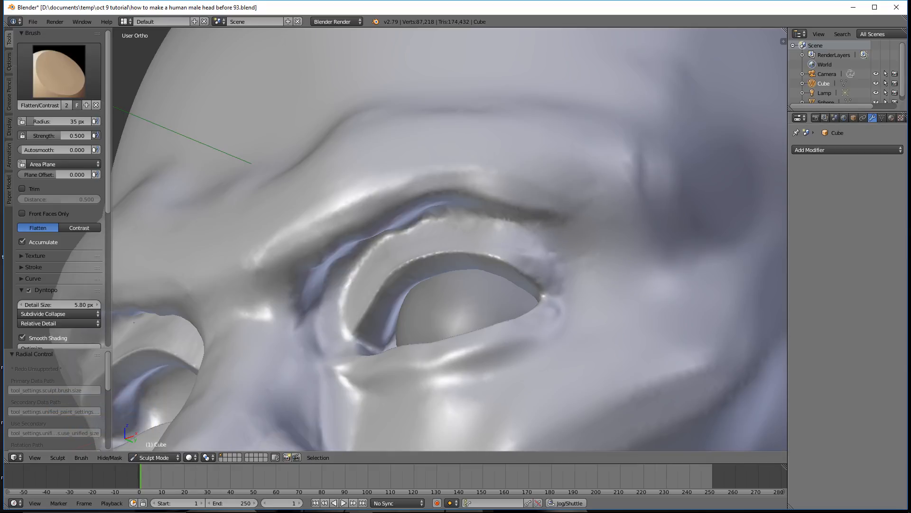
pyautogui.scroll(-4, 628, 123)
pyautogui.moveTo(627, 123); pyautogui.dragTo(547, 138, button='middle')
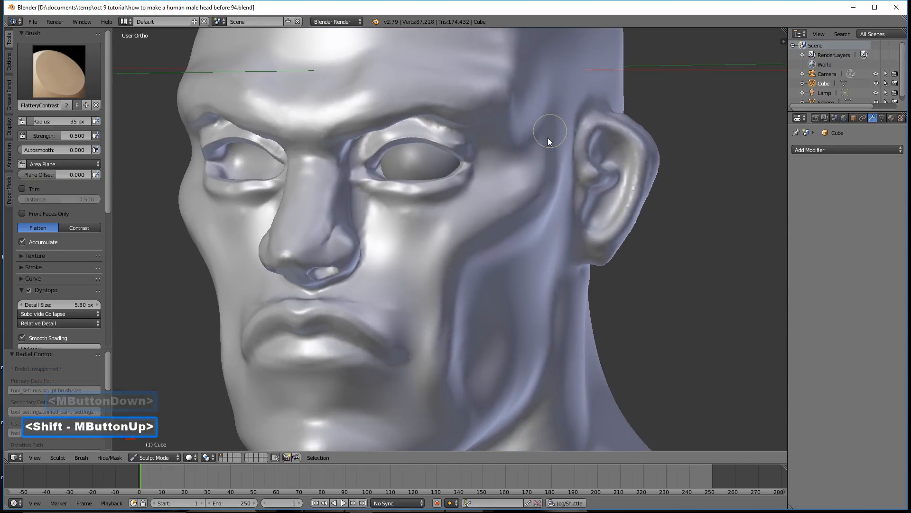
# Step: Carve a crease down the front edge of the cheek hollow toward the jaw using the Crease brush
pyautogui.click(59, 72)
pyautogui.click(150, 126)
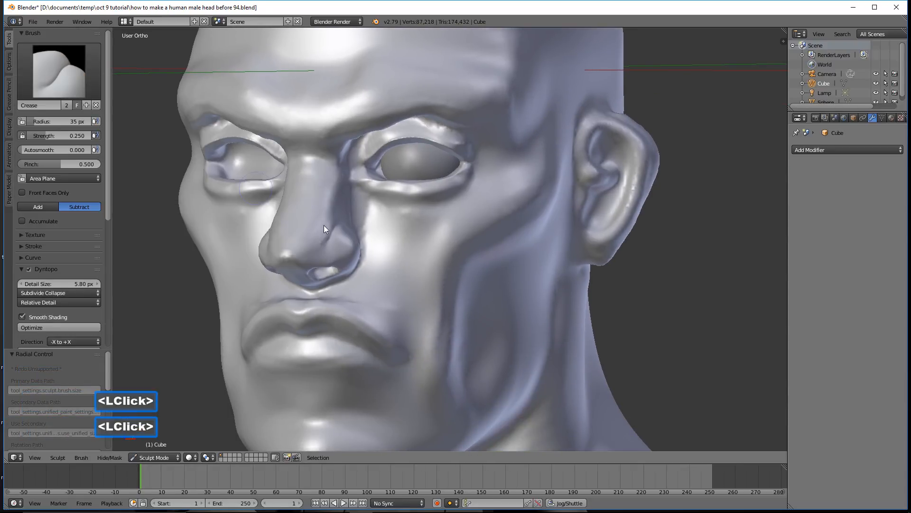
pyautogui.moveTo(466, 281); pyautogui.dragTo(428, 274, button='middle')
pyautogui.moveTo(471, 282); pyautogui.dragTo(477, 357)
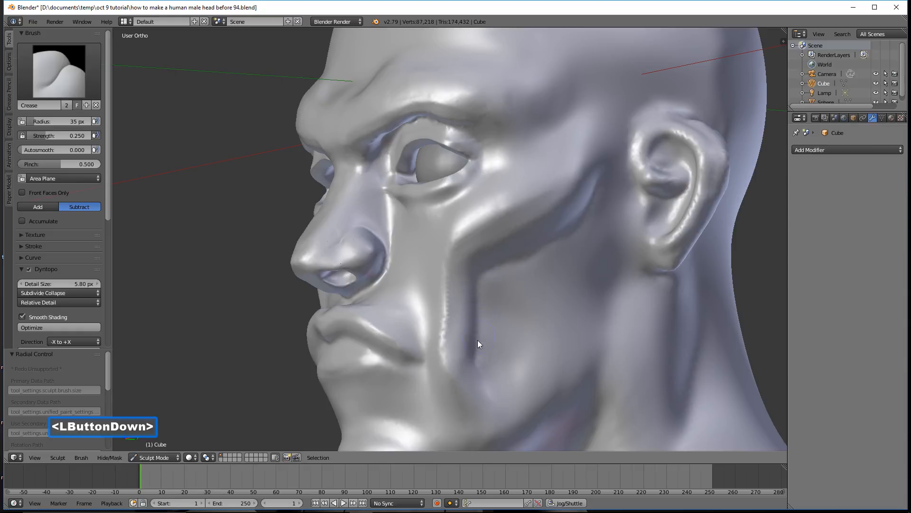
pyautogui.moveTo(477, 340); pyautogui.dragTo(473, 368)
pyautogui.scroll(-2, 475, 361)
pyautogui.moveTo(460, 336); pyautogui.dragTo(457, 375)
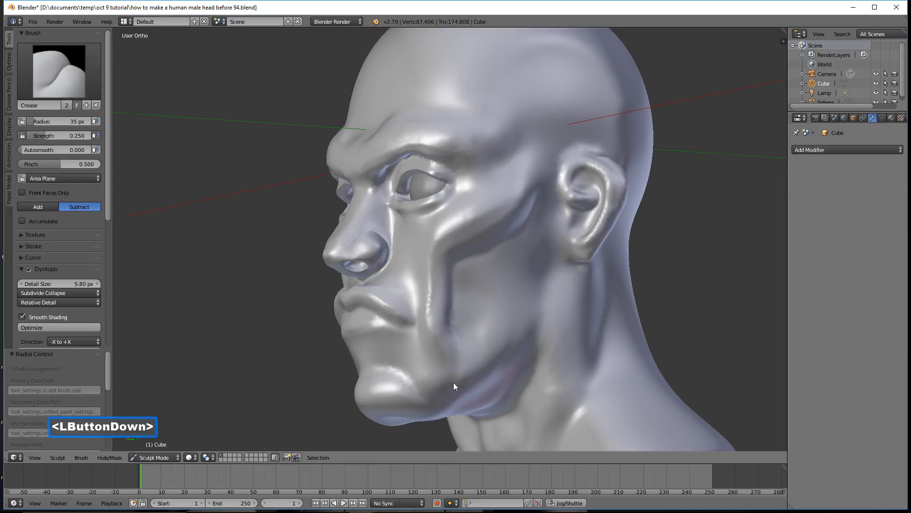
# Step: Crease the groove along the upper edge of the chin
pyautogui.moveTo(365, 369); pyautogui.dragTo(363, 369)
pyautogui.moveTo(364, 369)
pyautogui.mouseDown(button='middle')
pyautogui.moveTo(418, 369)
pyautogui.moveTo(388, 366)
pyautogui.mouseUp(button='middle')
pyautogui.moveTo(359, 362)
pyautogui.mouseDown()
pyautogui.moveTo(415, 378)
pyautogui.moveTo(369, 360)
pyautogui.mouseUp()
# Step: Sharpen the upper and lower lip outlines into raised edges with the inverted Crease brush
pyautogui.scroll(2, 368, 361)
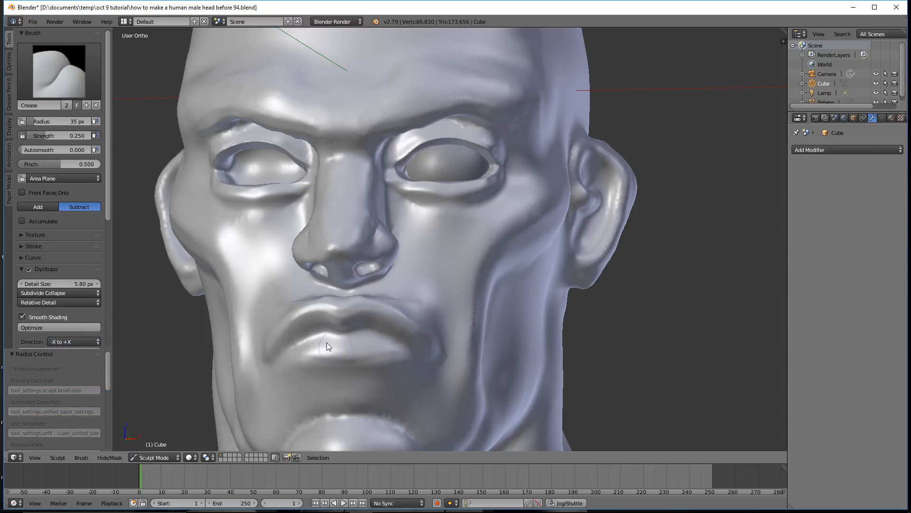
pyautogui.scroll(1, 317, 346)
pyautogui.keyDown('shift'); pyautogui.moveTo(366, 361); pyautogui.dragTo(477, 259, button='middle'); pyautogui.keyUp('shift')
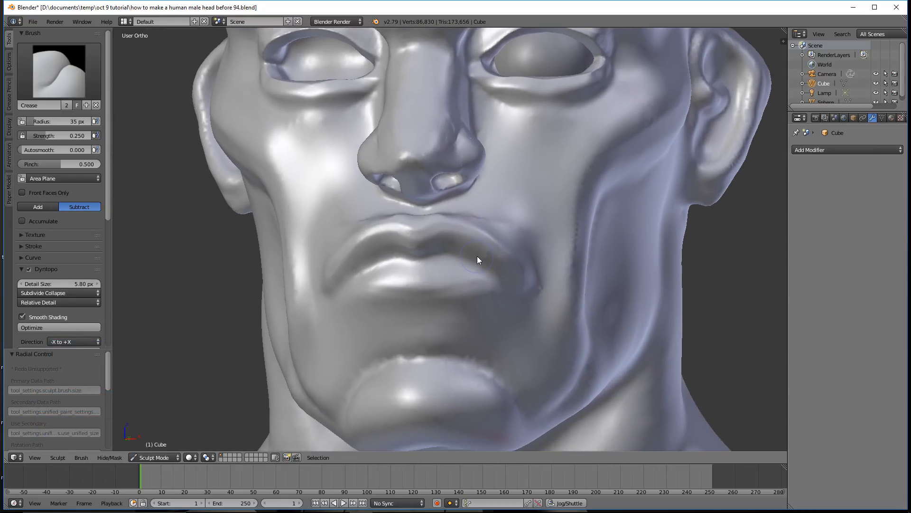
pyautogui.scroll(3, 484, 276)
pyautogui.press('ctrl')
pyautogui.keyDown('ctrl'); pyautogui.moveTo(307, 281); pyautogui.dragTo(324, 254); pyautogui.keyUp('ctrl')
pyautogui.keyDown('ctrl'); pyautogui.moveTo(361, 231); pyautogui.dragTo(431, 237); pyautogui.keyUp('ctrl')
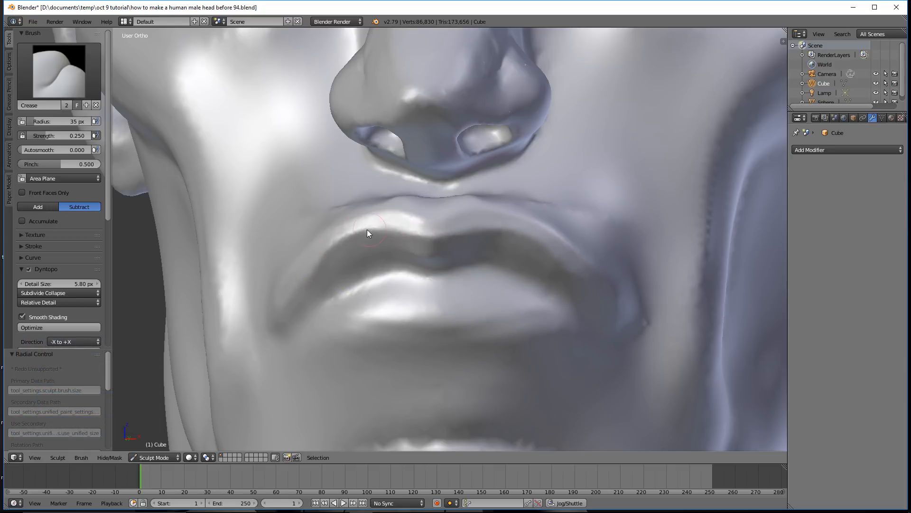
pyautogui.keyDown('ctrl'); pyautogui.moveTo(317, 267); pyautogui.dragTo(310, 266); pyautogui.keyUp('ctrl')
pyautogui.moveTo(373, 217)
pyautogui.keyDown('ctrl'); pyautogui.mouseDown()
pyautogui.moveTo(406, 223)
pyautogui.moveTo(364, 219)
pyautogui.moveTo(310, 255)
pyautogui.moveTo(380, 318)
pyautogui.moveTo(334, 320)
pyautogui.moveTo(477, 346)
pyautogui.moveTo(564, 313)
pyautogui.mouseUp(); pyautogui.keyUp('ctrl')
# Step: Raise sharp ridges along the chin and the jawline with the inverted Crease brush
pyautogui.scroll(-3, 563, 318)
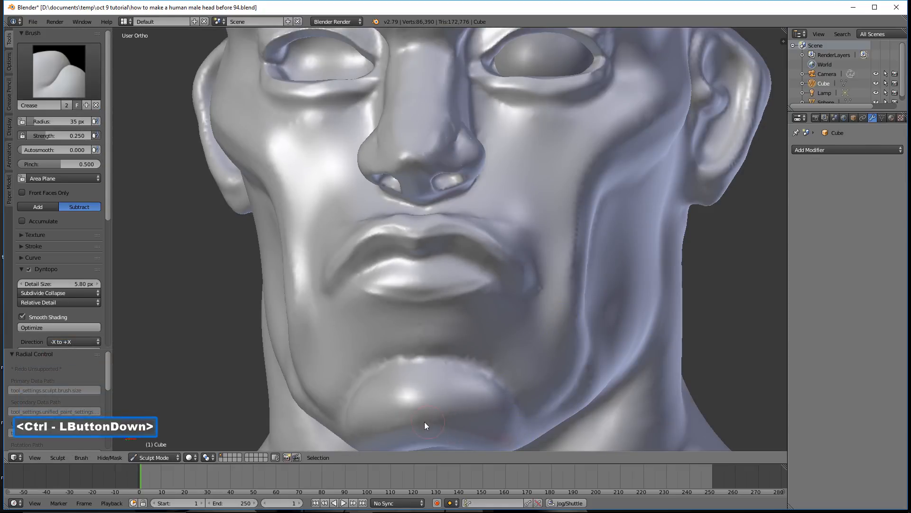
pyautogui.keyDown('ctrl'); pyautogui.moveTo(424, 422); pyautogui.dragTo(411, 423); pyautogui.keyUp('ctrl')
pyautogui.moveTo(571, 380); pyautogui.dragTo(505, 357, button='middle')
pyautogui.moveTo(584, 399)
pyautogui.keyDown('ctrl'); pyautogui.mouseDown()
pyautogui.moveTo(647, 341)
pyautogui.moveTo(553, 424)
pyautogui.mouseUp(); pyautogui.keyUp('ctrl')
pyautogui.keyDown('ctrl'); pyautogui.moveTo(672, 318); pyautogui.dragTo(694, 303); pyautogui.keyUp('ctrl')
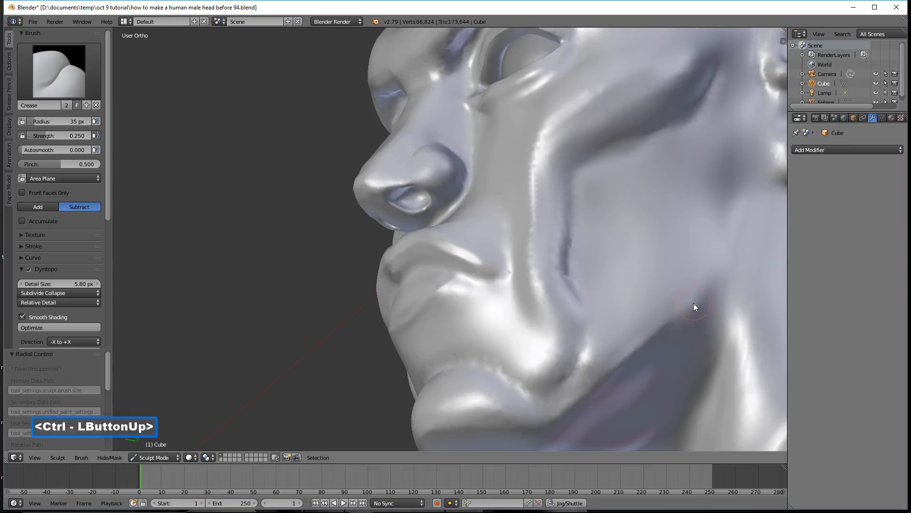
# Step: Sharpen the front edge of the cheek hollow and the lower edge of the cheekbone with the inverted Crease brush
pyautogui.scroll(-2, 693, 300)
pyautogui.moveTo(633, 259)
pyautogui.mouseDown(button='middle')
pyautogui.moveTo(672, 281)
pyautogui.moveTo(639, 281)
pyautogui.moveTo(610, 265)
pyautogui.mouseUp(button='middle')
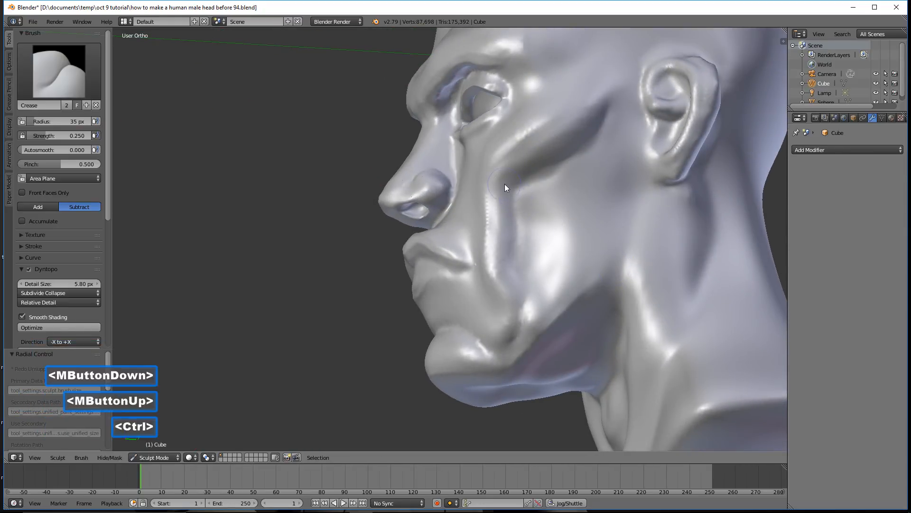
pyautogui.keyDown('ctrl'); pyautogui.moveTo(512, 186); pyautogui.dragTo(512, 214); pyautogui.keyUp('ctrl')
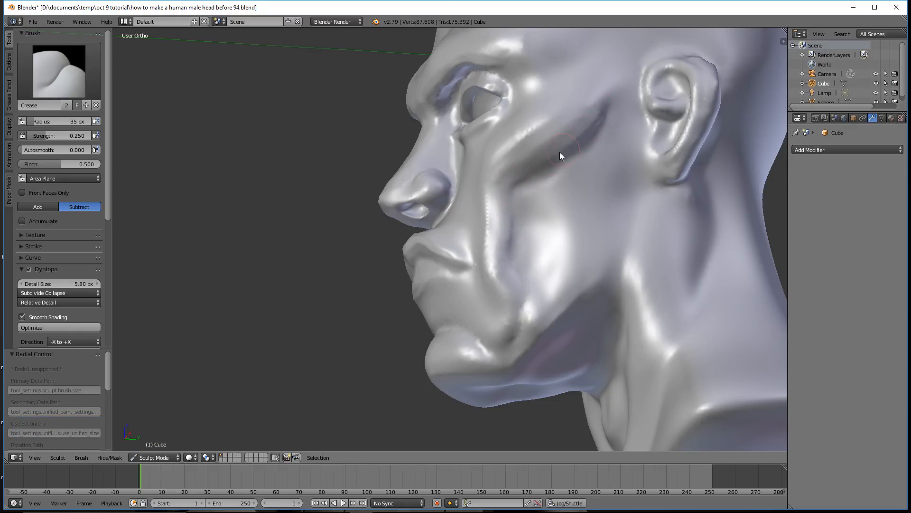
pyautogui.keyDown('ctrl'); pyautogui.moveTo(517, 177); pyautogui.dragTo(549, 187); pyautogui.keyUp('ctrl')
# Step: Sharpen the rear rim of the ear down to the earlobe with the inverted Crease brush
pyautogui.moveTo(573, 200)
pyautogui.keyDown('shift'); pyautogui.mouseDown(button='middle')
pyautogui.moveTo(583, 193)
pyautogui.moveTo(465, 272)
pyautogui.mouseUp(button='middle'); pyautogui.keyUp('shift')
pyautogui.keyDown('ctrl'); pyautogui.moveTo(552, 255); pyautogui.dragTo(579, 199); pyautogui.keyUp('ctrl')
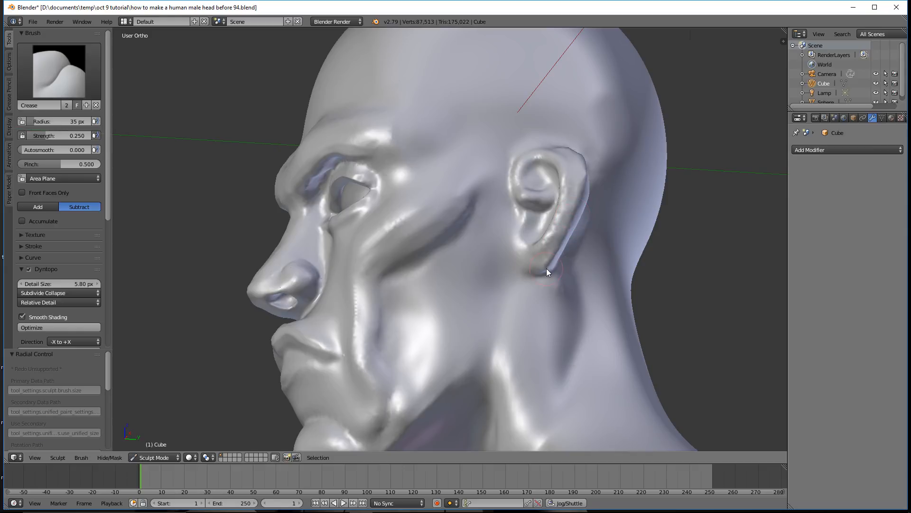
pyautogui.keyDown('ctrl'); pyautogui.moveTo(546, 269); pyautogui.dragTo(546, 269); pyautogui.keyUp('ctrl')
# Step: Pinch the lower edge of the brow ridge into a sharp raised line
pyautogui.moveTo(440, 286)
pyautogui.mouseDown(button='middle')
pyautogui.moveTo(480, 275)
pyautogui.moveTo(456, 238)
pyautogui.mouseUp(button='middle')
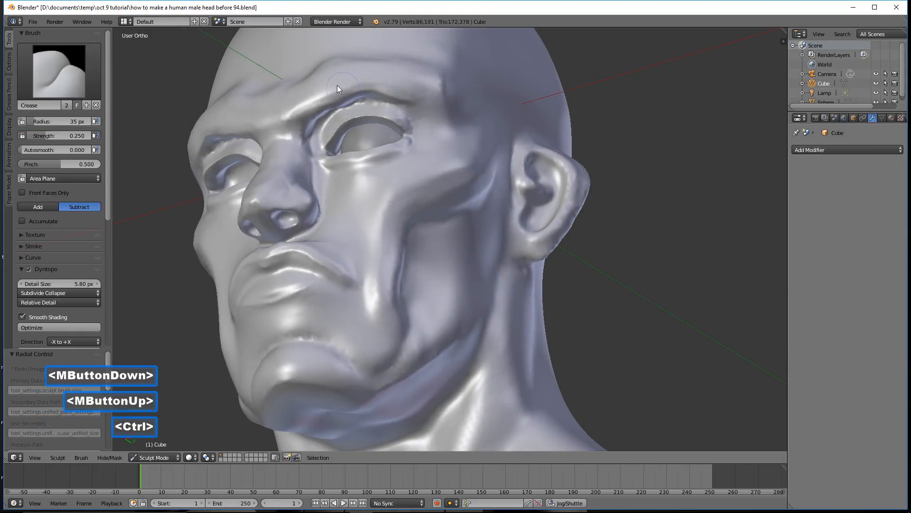
pyautogui.moveTo(303, 119)
pyautogui.keyDown('ctrl'); pyautogui.mouseDown()
pyautogui.moveTo(380, 87)
pyautogui.moveTo(395, 98)
pyautogui.mouseUp(); pyautogui.keyUp('ctrl')
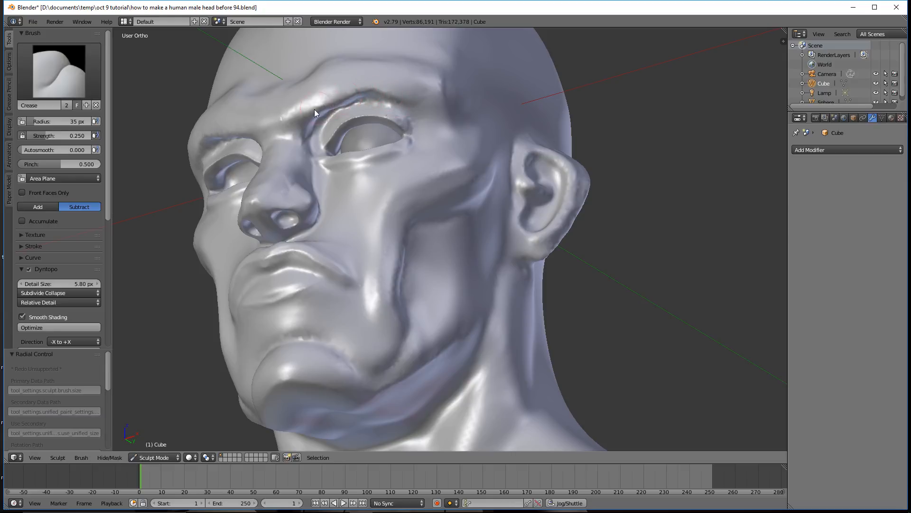
pyautogui.keyDown('ctrl'); pyautogui.moveTo(300, 125); pyautogui.dragTo(298, 138); pyautogui.keyUp('ctrl')
# Step: Sharpen the side edge of the nose bridge from between the eyes toward the tip with the inverted Crease brush
pyautogui.moveTo(298, 138)
pyautogui.mouseDown(button='middle')
pyautogui.moveTo(306, 152)
pyautogui.moveTo(296, 190)
pyautogui.moveTo(280, 189)
pyautogui.mouseUp(button='middle')
pyautogui.moveTo(270, 195)
pyautogui.keyDown('ctrl'); pyautogui.mouseDown()
pyautogui.moveTo(296, 138)
pyautogui.moveTo(286, 150)
pyautogui.mouseUp(); pyautogui.keyUp('ctrl')
pyautogui.scroll(2, 286, 150)
pyautogui.keyDown('shift'); pyautogui.moveTo(287, 149); pyautogui.dragTo(437, 247, button='middle'); pyautogui.keyUp('shift')
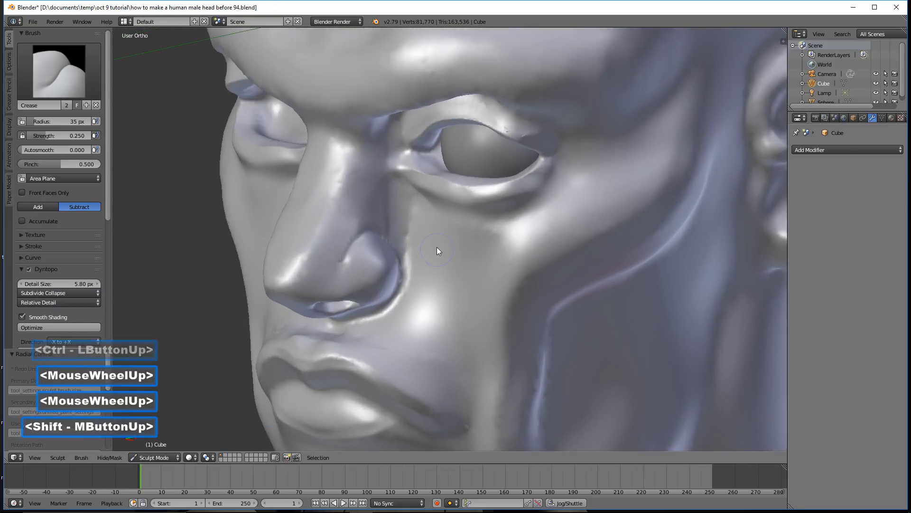
pyautogui.scroll(2, 338, 137)
pyautogui.moveTo(337, 137)
pyautogui.keyDown('ctrl'); pyautogui.mouseDown()
pyautogui.moveTo(279, 226)
pyautogui.moveTo(271, 259)
pyautogui.mouseUp(); pyautogui.keyUp('ctrl')
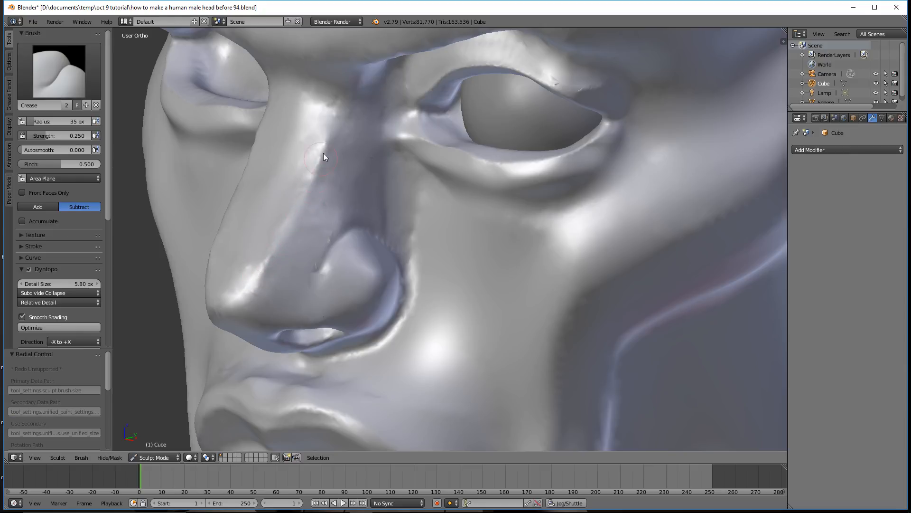
pyautogui.keyDown('ctrl'); pyautogui.moveTo(341, 116); pyautogui.dragTo(288, 178); pyautogui.keyUp('ctrl')
pyautogui.scroll(-2, 291, 186)
pyautogui.moveTo(292, 187)
pyautogui.mouseDown(button='middle')
pyautogui.moveTo(349, 180)
pyautogui.moveTo(335, 175)
pyautogui.mouseUp(button='middle')
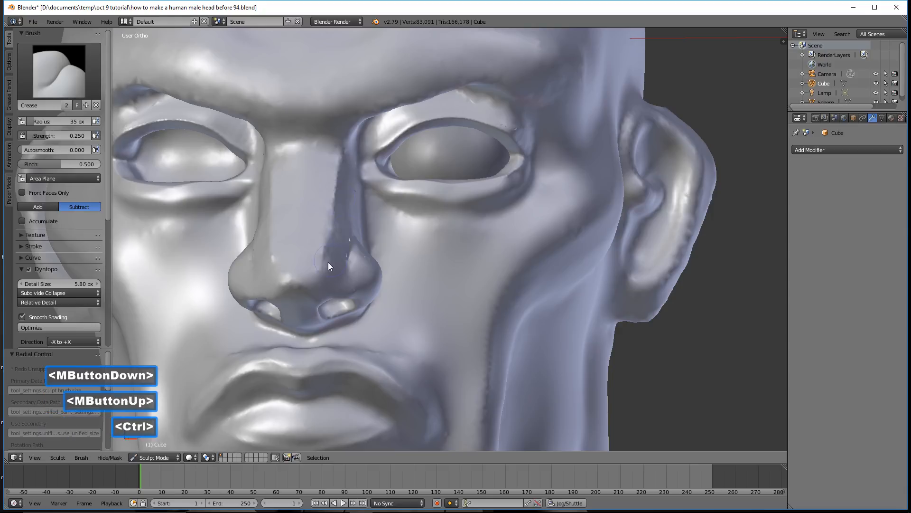
# Step: Define the edge between the nose tip and the nostril wing with raised crease strokes
pyautogui.keyDown('ctrl'); pyautogui.moveTo(321, 263); pyautogui.dragTo(290, 276); pyautogui.keyUp('ctrl')
pyautogui.moveTo(291, 276)
pyautogui.mouseDown(button='middle')
pyautogui.moveTo(343, 264)
pyautogui.moveTo(302, 255)
pyautogui.moveTo(349, 267)
pyautogui.mouseUp(button='middle')
pyautogui.scroll(2, 349, 267)
pyautogui.moveTo(429, 290)
pyautogui.keyDown('ctrl'); pyautogui.mouseDown()
pyautogui.moveTo(374, 280)
pyautogui.moveTo(405, 287)
pyautogui.moveTo(384, 278)
pyautogui.mouseUp(); pyautogui.keyUp('ctrl')
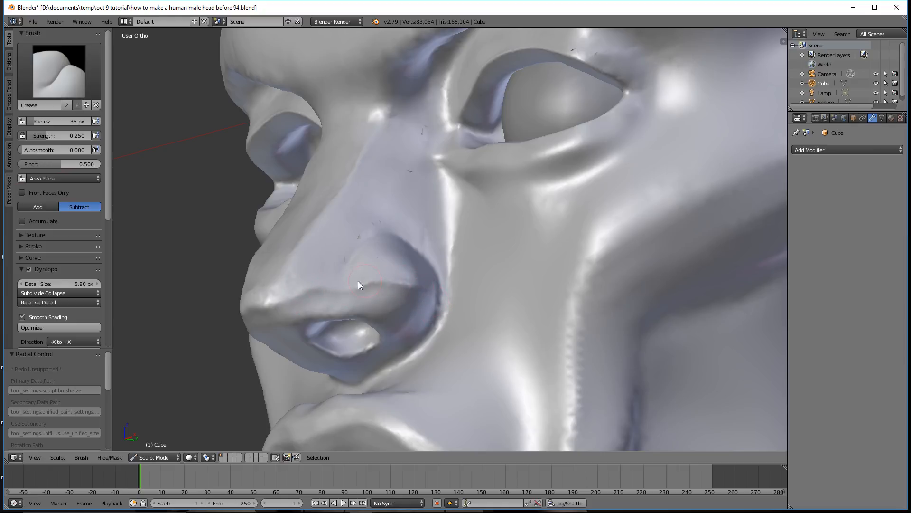
# Step: Sharpen the edges of the nose tip and the upper nose bridge with the inverted Crease brush
pyautogui.keyDown('ctrl'); pyautogui.moveTo(291, 303); pyautogui.dragTo(275, 292); pyautogui.keyUp('ctrl')
pyautogui.moveTo(275, 292); pyautogui.dragTo(321, 304, button='middle')
pyautogui.moveTo(272, 294)
pyautogui.keyDown('ctrl'); pyautogui.mouseDown()
pyautogui.moveTo(269, 287)
pyautogui.moveTo(300, 274)
pyautogui.moveTo(264, 290)
pyautogui.moveTo(294, 272)
pyautogui.mouseUp(); pyautogui.keyUp('ctrl')
pyautogui.keyDown('ctrl'); pyautogui.moveTo(328, 180); pyautogui.dragTo(333, 185); pyautogui.keyUp('ctrl')
# Step: Smooth away the small mesh artifacts on the side of the nose, above the nostril wing and along the bridge
pyautogui.scroll(-3, 478, 225)
pyautogui.moveTo(478, 229); pyautogui.dragTo(402, 236, button='middle')
pyautogui.scroll(3, 400, 239)
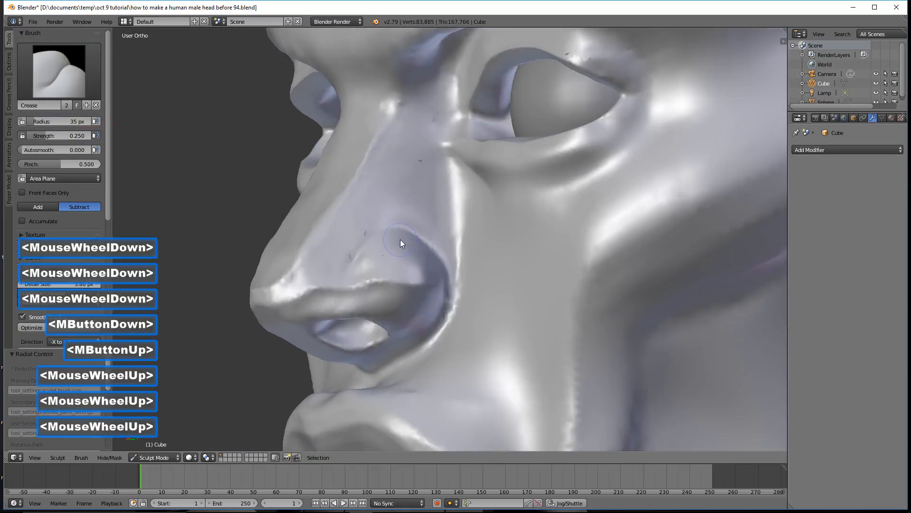
pyautogui.scroll(6, 399, 239)
pyautogui.moveTo(281, 280)
pyautogui.keyDown('shift'); pyautogui.mouseDown()
pyautogui.moveTo(321, 219)
pyautogui.moveTo(320, 229)
pyautogui.mouseUp(); pyautogui.keyUp('shift')
pyautogui.keyDown('shift'); pyautogui.doubleClick(317, 224); pyautogui.keyUp('shift')
pyautogui.keyDown('shift'); pyautogui.moveTo(366, 274); pyautogui.dragTo(363, 279); pyautogui.keyUp('shift')
pyautogui.moveTo(459, 48)
pyautogui.keyDown('shift'); pyautogui.mouseDown()
pyautogui.moveTo(471, 90)
pyautogui.moveTo(452, 85)
pyautogui.mouseUp(); pyautogui.keyUp('shift')
pyautogui.scroll(-1, 471, 95)
pyautogui.keyDown('shift'); pyautogui.click(453, 85); pyautogui.keyUp('shift')
pyautogui.scroll(-5, 471, 99)
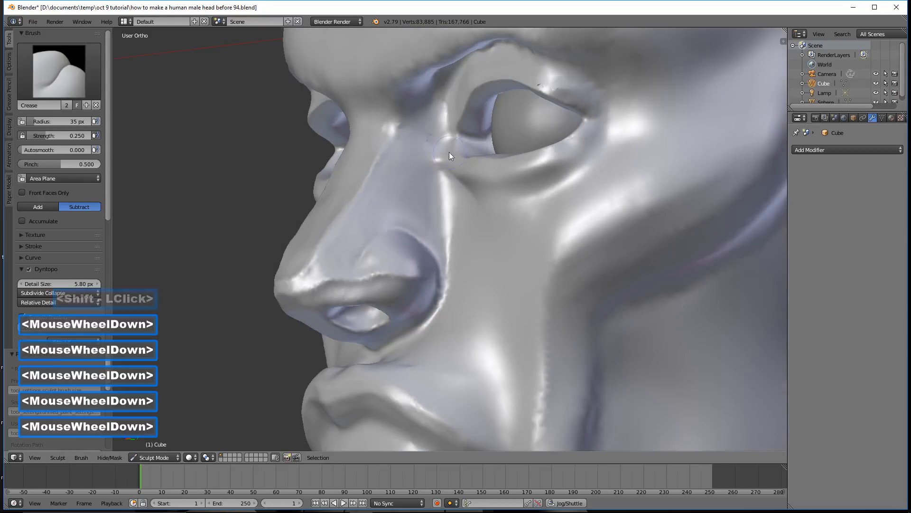
# Step: Smooth away the mesh artifact between the nose bridge and the inner eye corner
pyautogui.scroll(2, 436, 151)
pyautogui.keyDown('shift'); pyautogui.moveTo(436, 151); pyautogui.dragTo(394, 292, button='middle'); pyautogui.keyUp('shift')
pyautogui.scroll(4, 394, 291)
pyautogui.keyDown('shift'); pyautogui.click(409, 239); pyautogui.keyUp('shift')
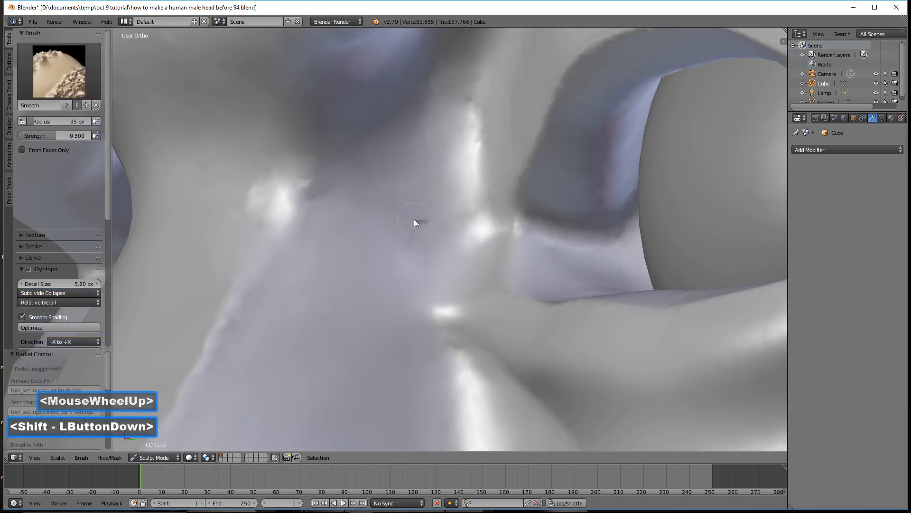
pyautogui.keyDown('shift'); pyautogui.doubleClick(420, 232); pyautogui.keyUp('shift')
pyautogui.keyDown('shift'); pyautogui.click(417, 231); pyautogui.keyUp('shift')
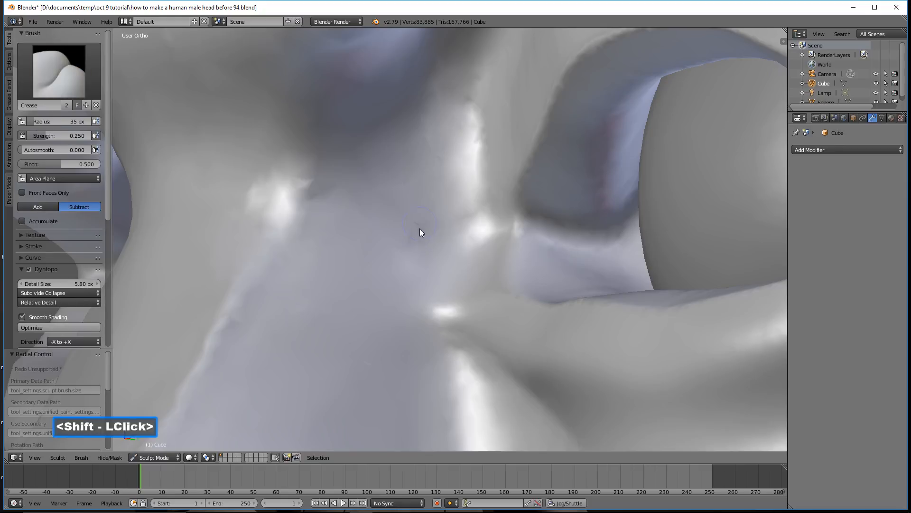
# Step: Leave sculpting of the head and open the eyeball sphere for mesh editing
pyautogui.scroll(-9, 419, 240)
pyautogui.moveTo(429, 259)
pyautogui.mouseDown(button='middle')
pyautogui.moveTo(518, 278)
pyautogui.moveTo(490, 302)
pyautogui.moveTo(467, 306)
pyautogui.moveTo(505, 292)
pyautogui.mouseUp(button='middle')
pyautogui.scroll(-4, 513, 282)
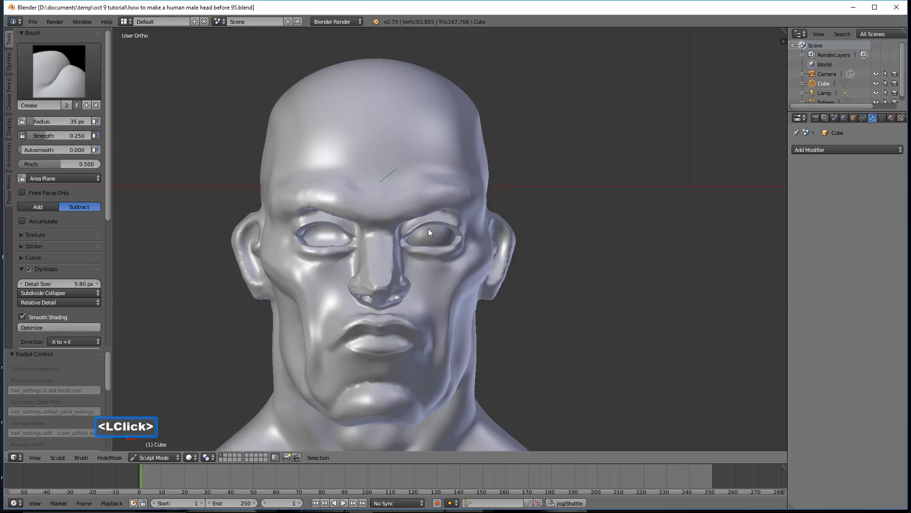
pyautogui.click(171, 458)
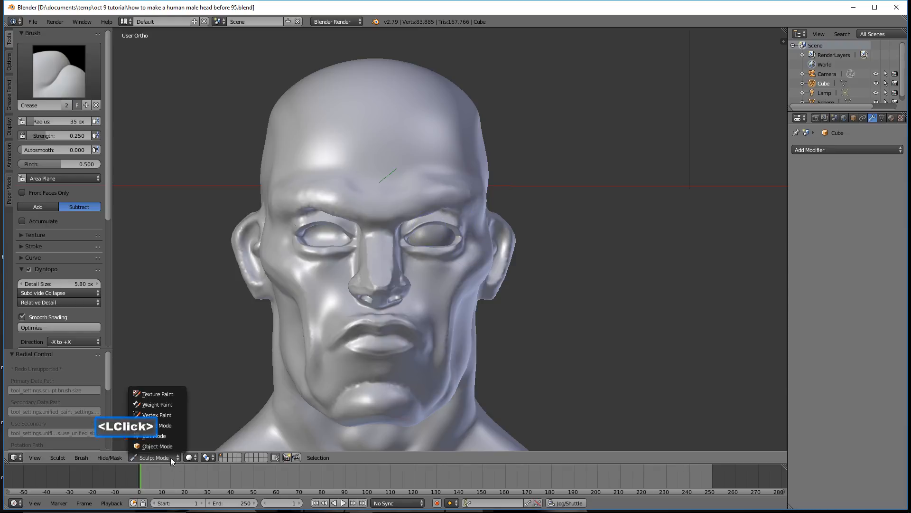
pyautogui.click(171, 446)
pyautogui.click(441, 243)
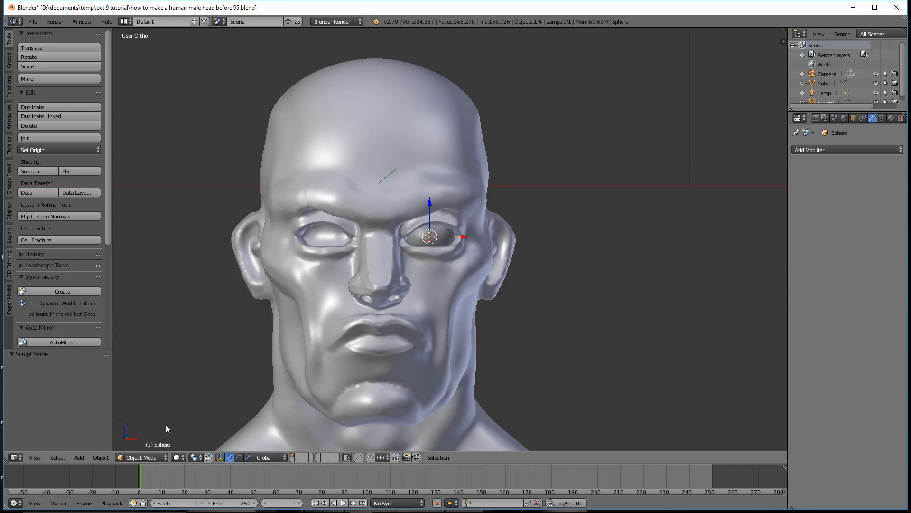
pyautogui.click(154, 457)
pyautogui.click(163, 438)
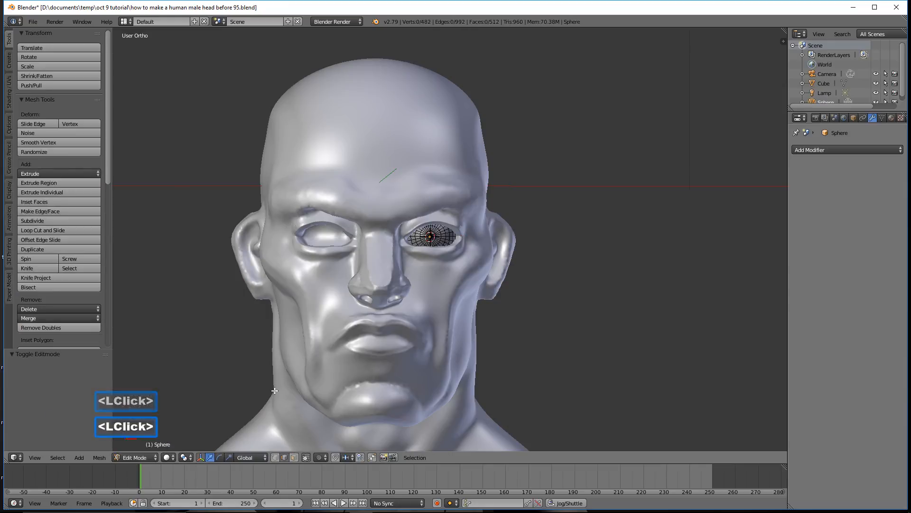
# Step: Select the round iris area of faces at the front of the eyeball and save the file as "how to make a human male head before 96.blend"
pyautogui.scroll(10, 545, 223)
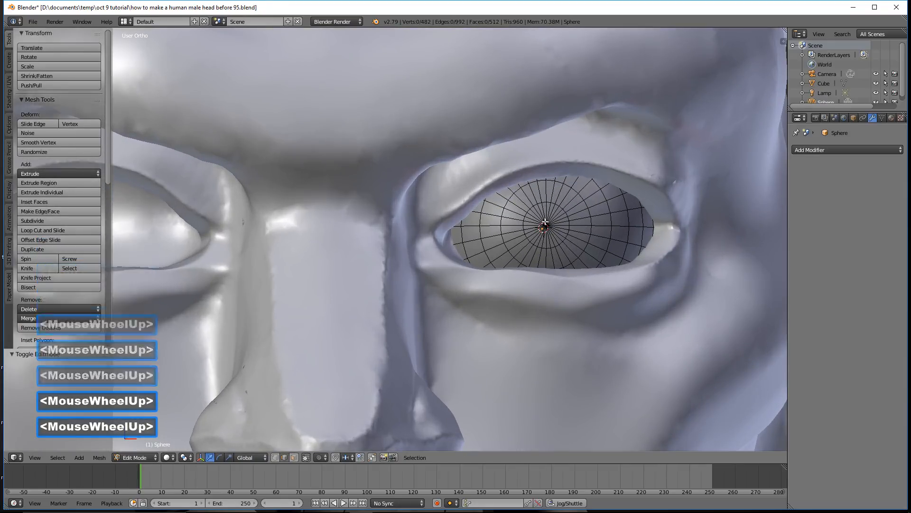
pyautogui.click(295, 458)
pyautogui.press('c')
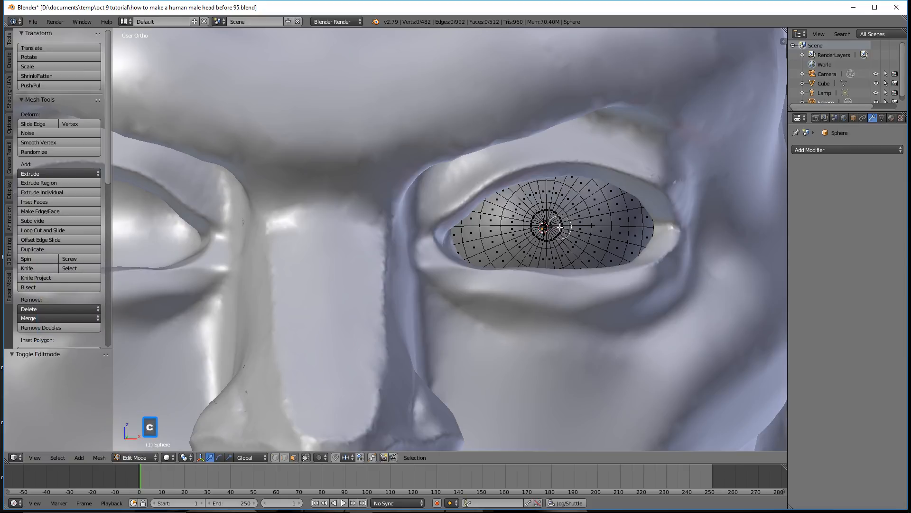
pyautogui.scroll(-6, 558, 229)
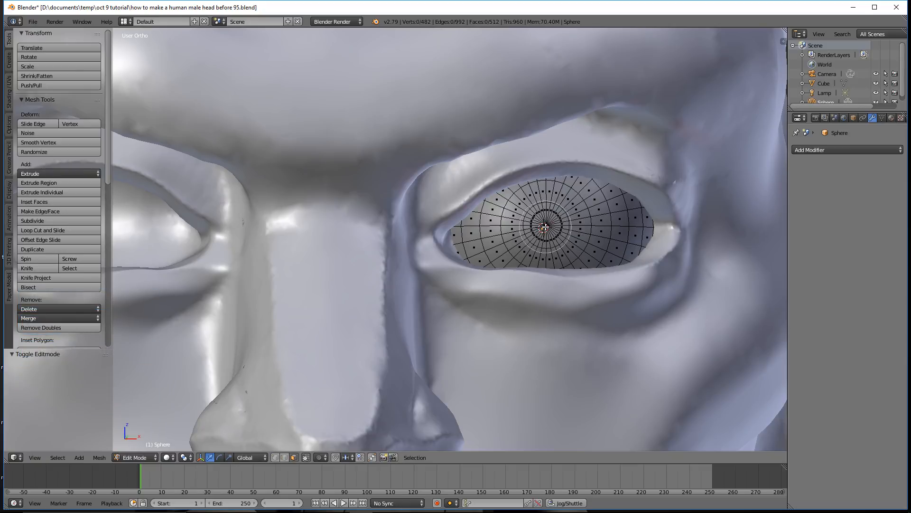
pyautogui.click(545, 227)
pyautogui.rightClick(560, 232)
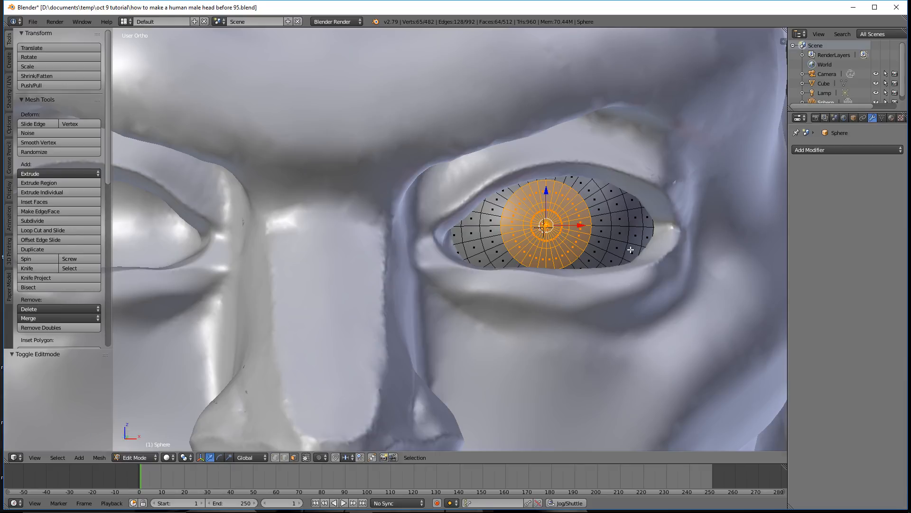
pyautogui.click(692, 126)
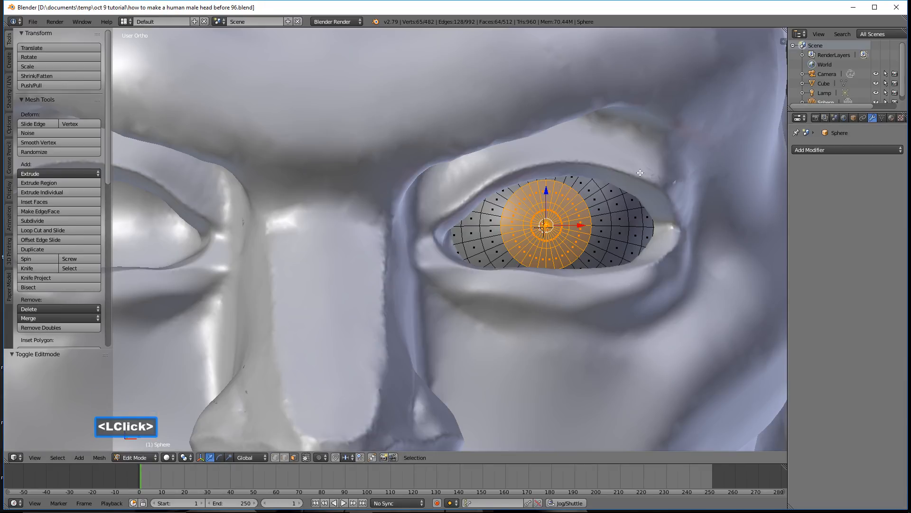
# Step: Flip the iris faces inward by scaling them by -1 along the global Y axis
pyautogui.press('s')
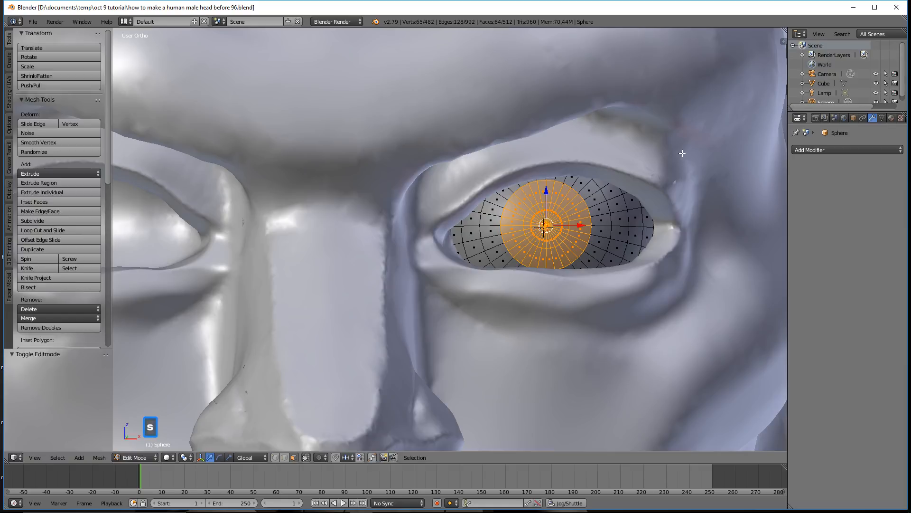
pyautogui.press('y')
pyautogui.press('-')
pyautogui.press('1')
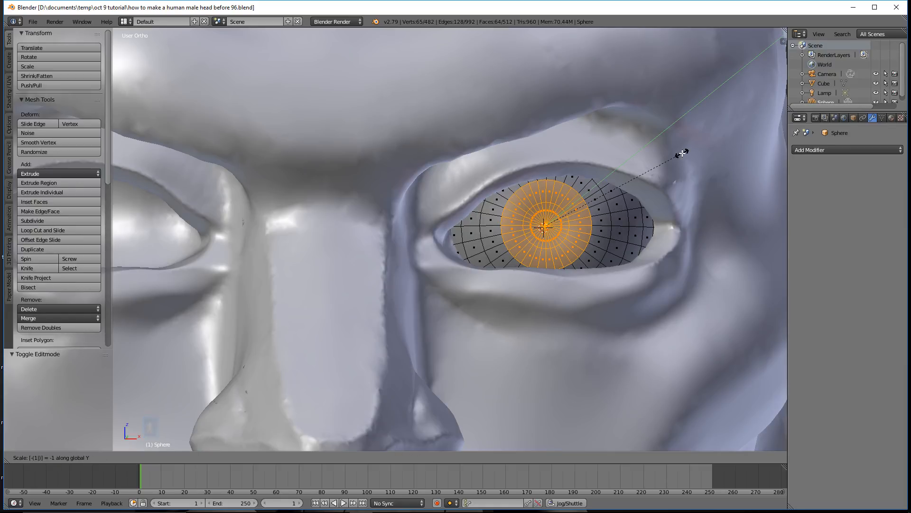
pyautogui.press('Return')
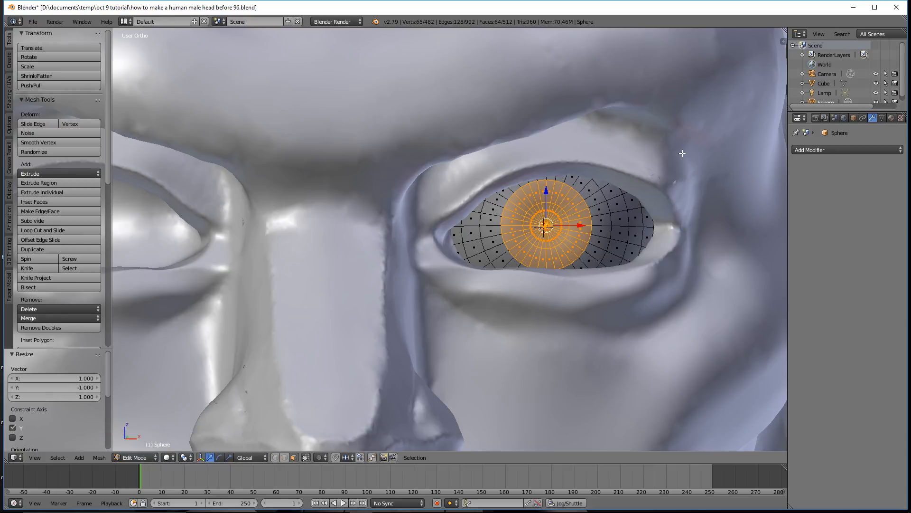
# Step: Add an in-place extrusion and an inset of about 0.030 to the iris faces, and save the file as version 97
pyautogui.press('e')
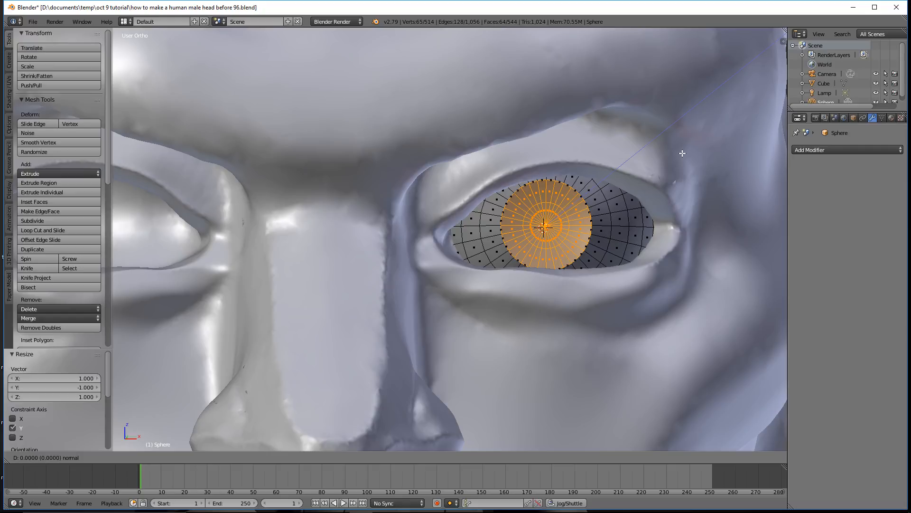
pyautogui.rightClick(683, 153)
pyautogui.moveTo(682, 153); pyautogui.dragTo(633, 177, button='middle')
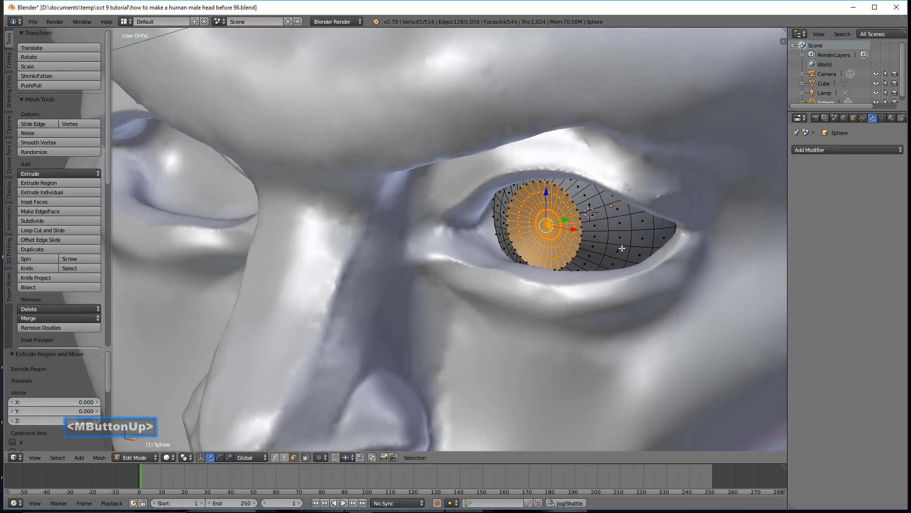
pyautogui.press('i')
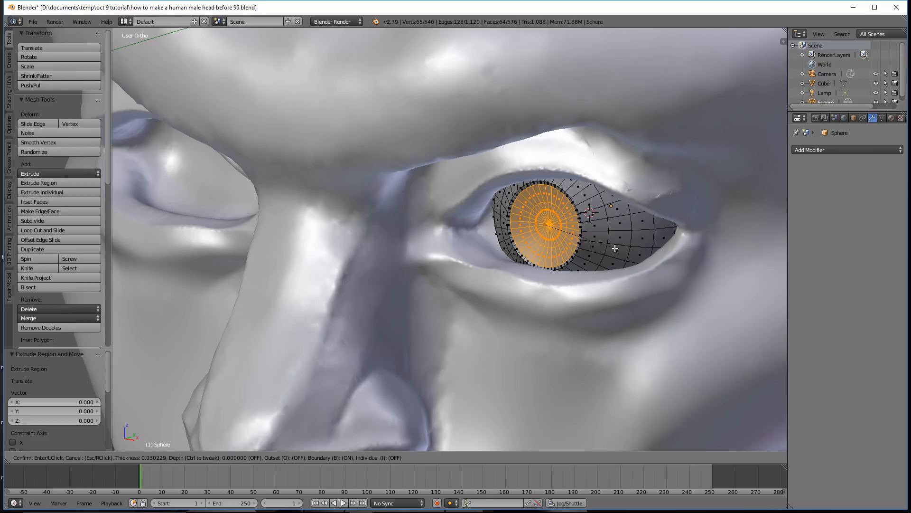
pyautogui.click(615, 249)
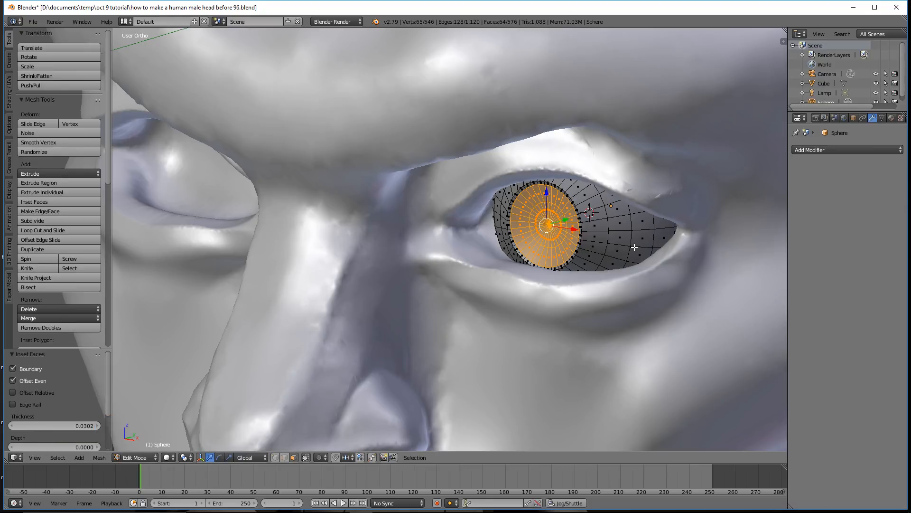
pyautogui.press('a')
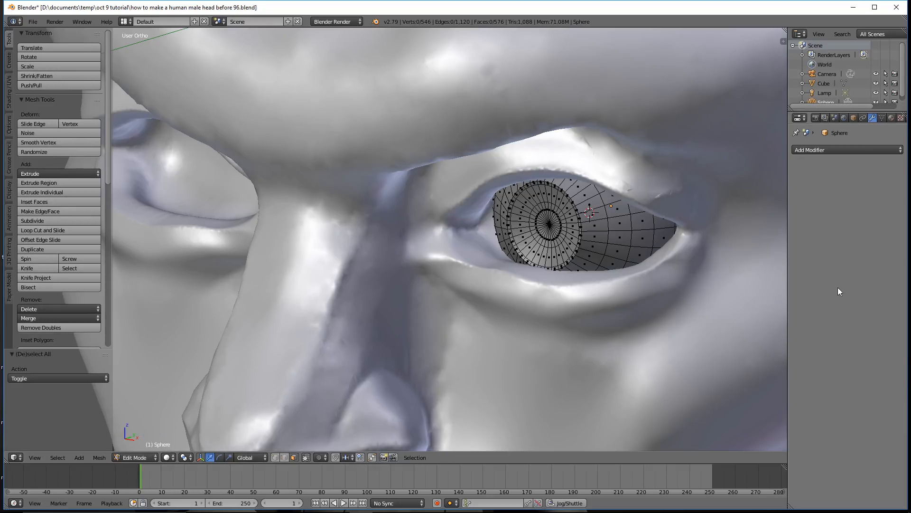
pyautogui.hotkey('ctrl', 'shift', 's')
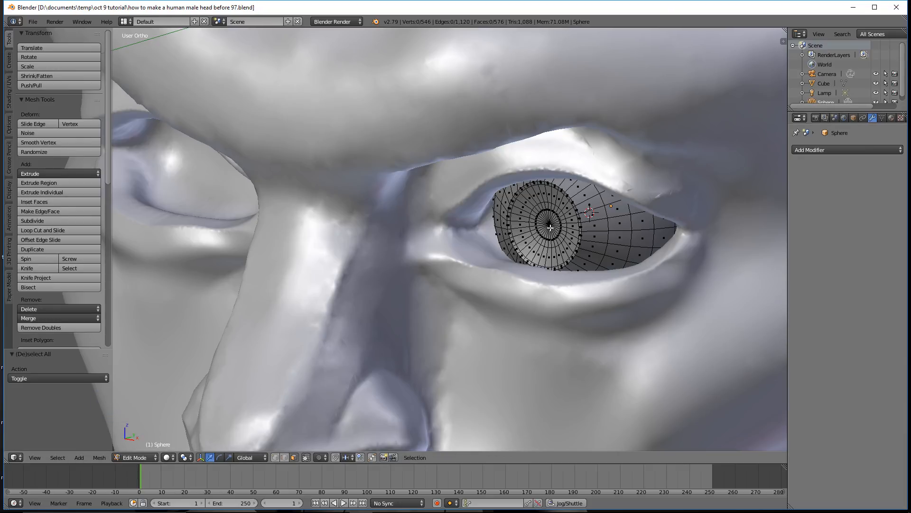
# Step: Select the pupil faces around the centre of the iris and inset them by about 0.028
pyautogui.press('c')
pyautogui.scroll(6, 551, 228)
pyautogui.click(548, 225)
pyautogui.rightClick(549, 225)
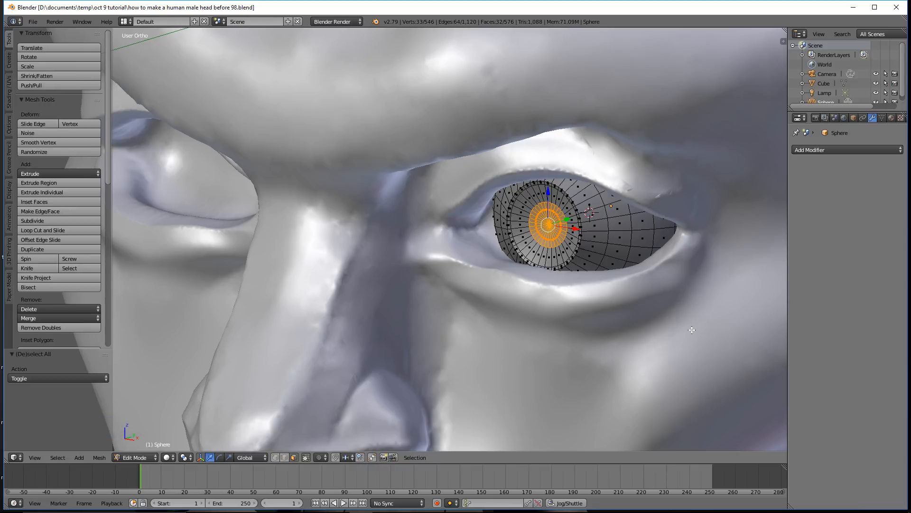
pyautogui.press('i')
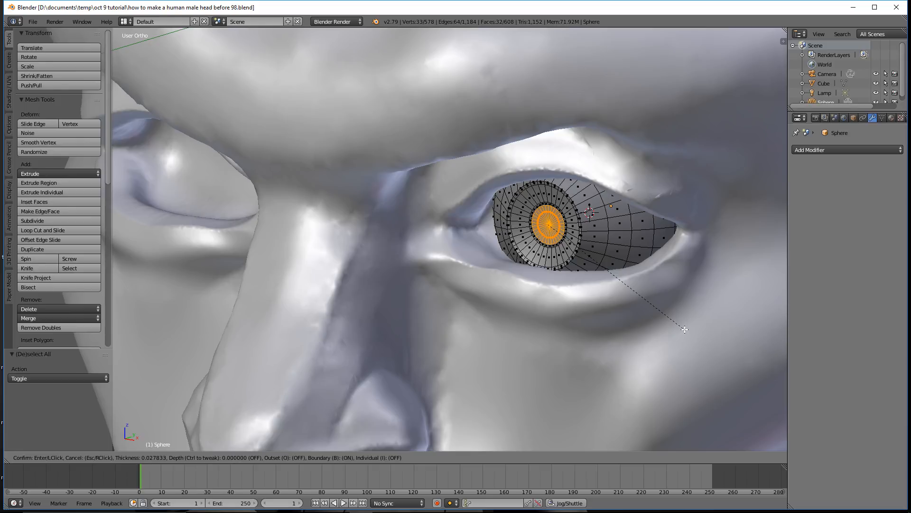
pyautogui.click(685, 329)
# Step: Extrude the pupil faces about 0.105 into the eyeball along the global Y axis and clear the selection
pyautogui.press('e')
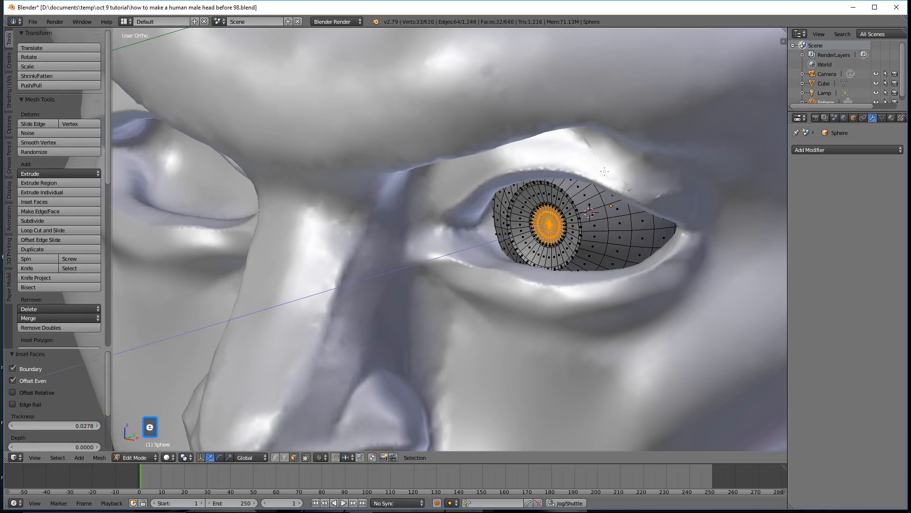
pyautogui.press('y')
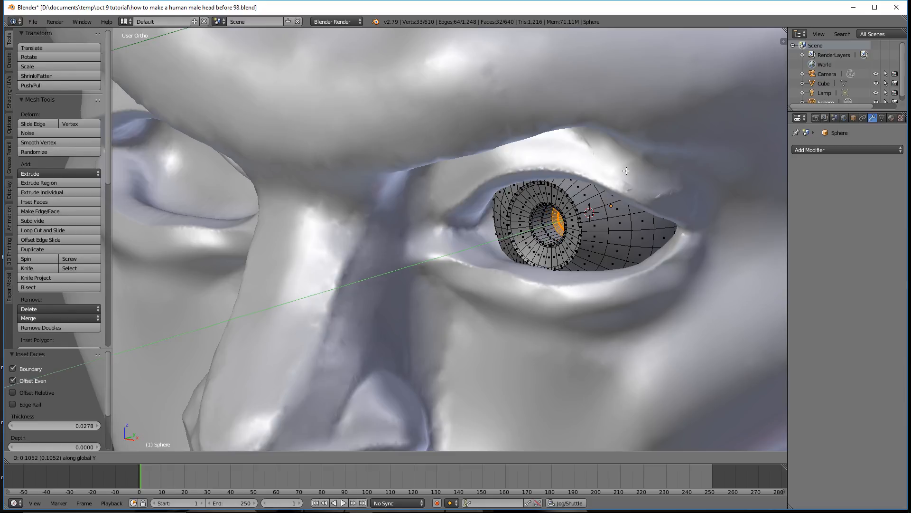
pyautogui.click(627, 171)
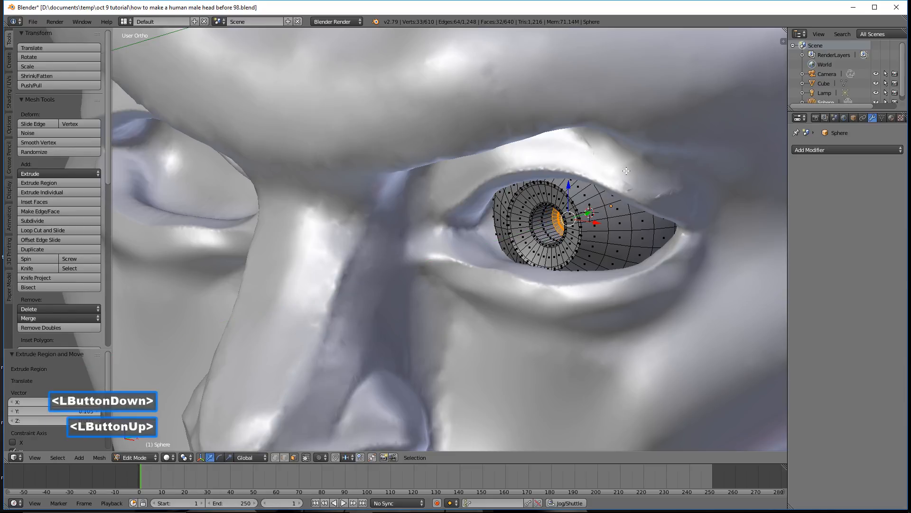
pyautogui.press('a')
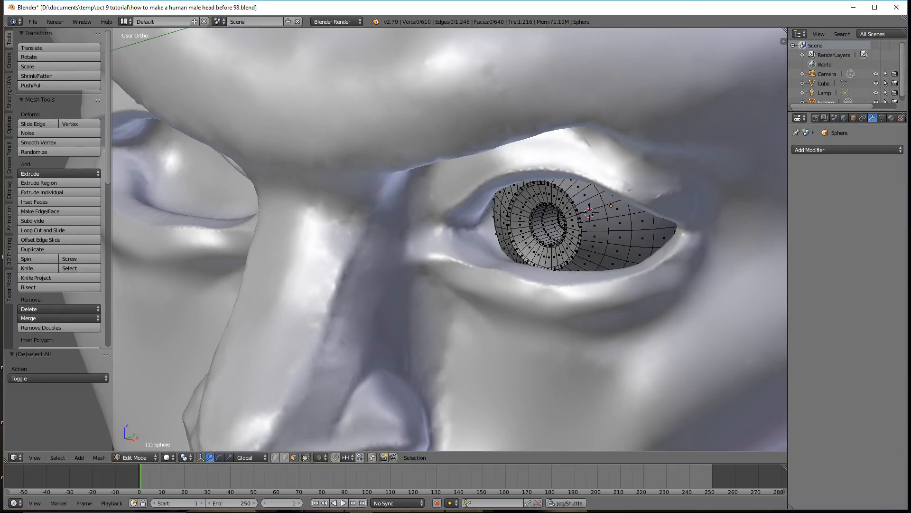
# Step: Bevel the edge loop around the pupil's rim with an offset of about 0.009 and 2 segments
pyautogui.keyDown('ctrl'); pyautogui.moveTo(706, 246); pyautogui.dragTo(527, 216, button='middle'); pyautogui.keyUp('ctrl')
pyautogui.keyDown('ctrl'); pyautogui.moveTo(606, 297); pyautogui.dragTo(619, 227, button='middle'); pyautogui.keyUp('ctrl')
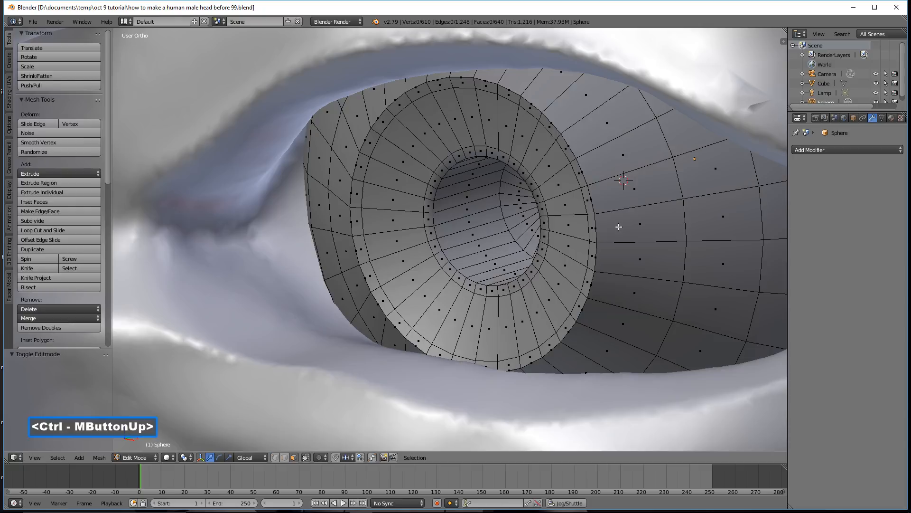
pyautogui.click(287, 457)
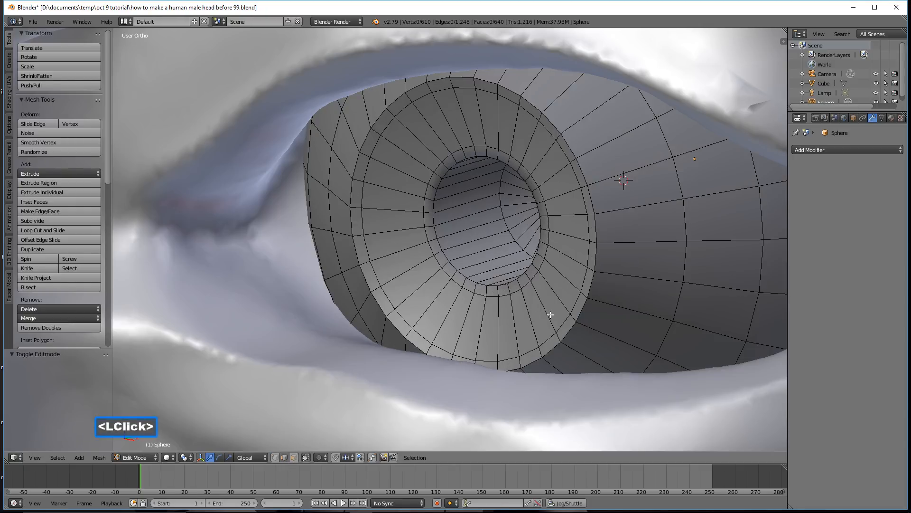
pyautogui.keyDown('alt'); pyautogui.click(534, 258); pyautogui.keyUp('alt')
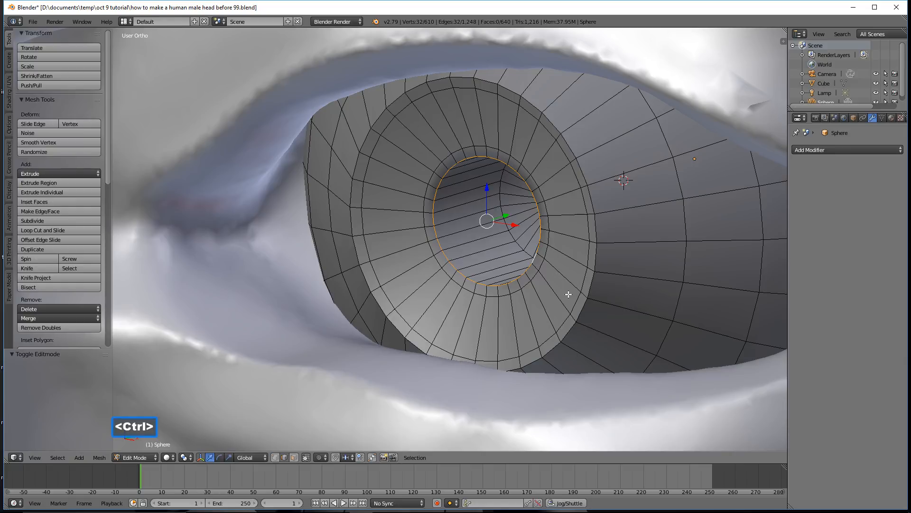
pyautogui.hotkey('ctrl', 'b')
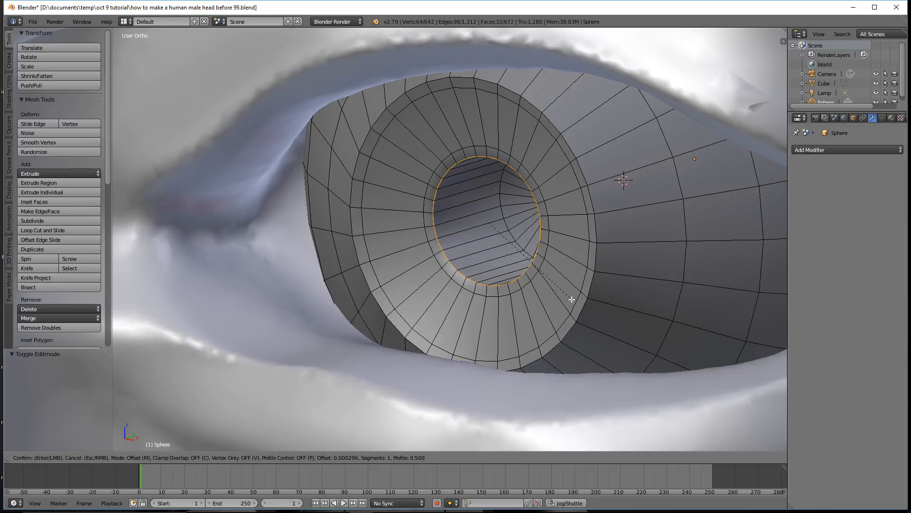
pyautogui.keyDown('shift'); pyautogui.click(663, 348); pyautogui.keyUp('shift')
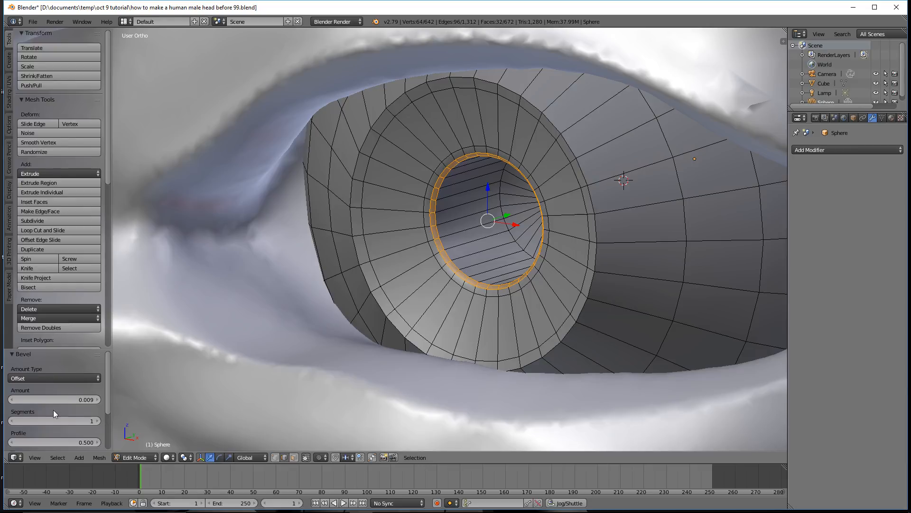
pyautogui.click(98, 420)
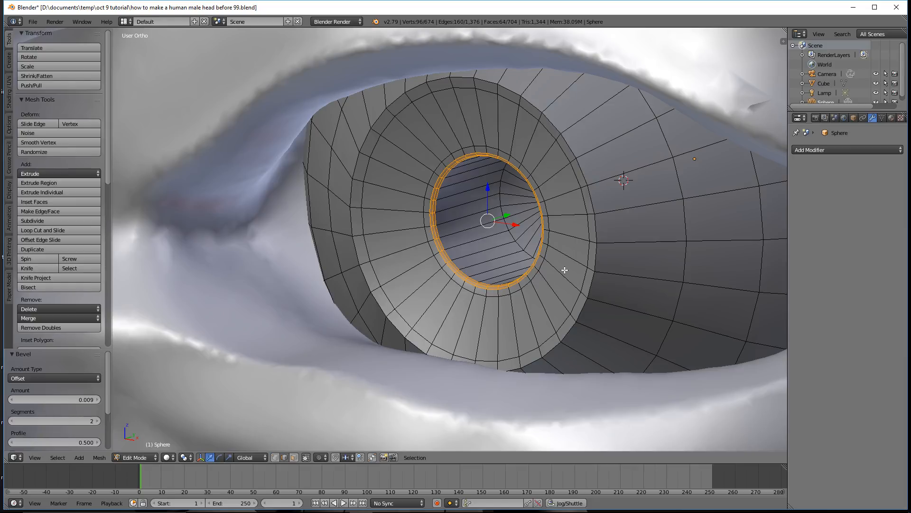
pyautogui.press('a')
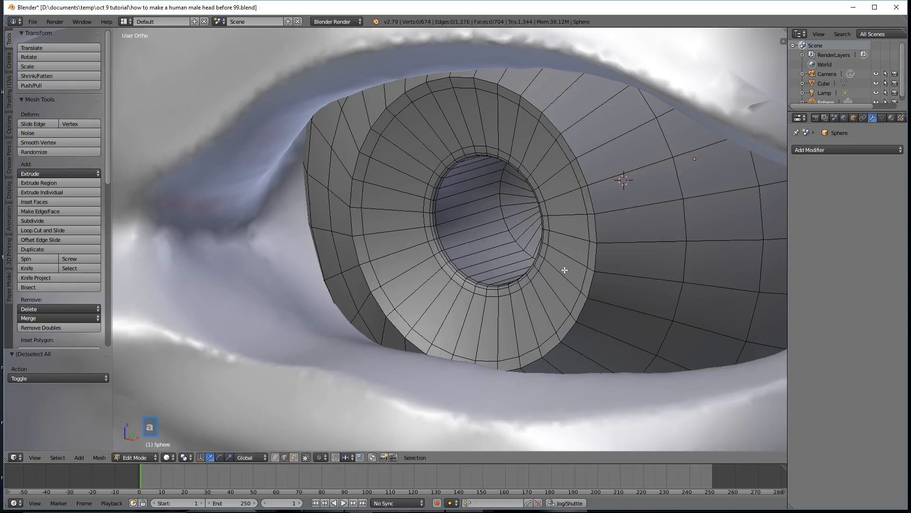
# Step: Return the eyeball to Object Mode and select the head mesh from a front view of the face
pyautogui.click(155, 456)
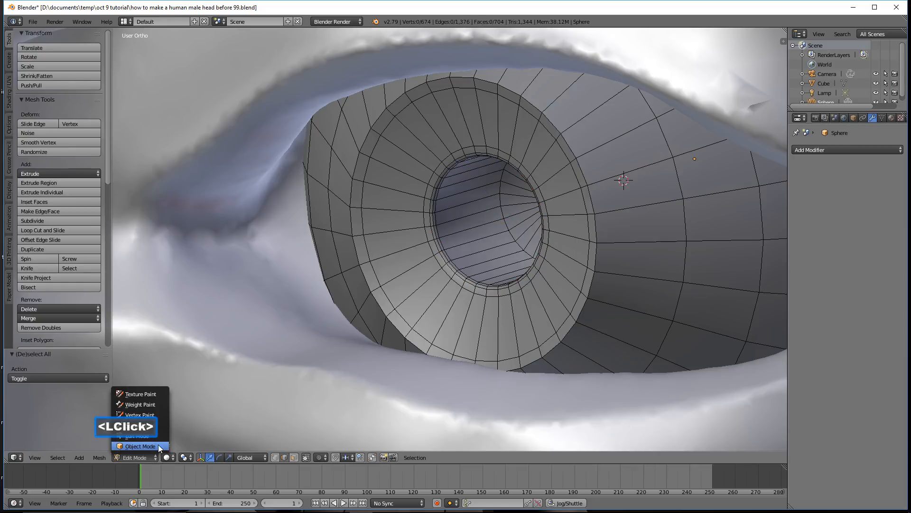
pyautogui.click(158, 444)
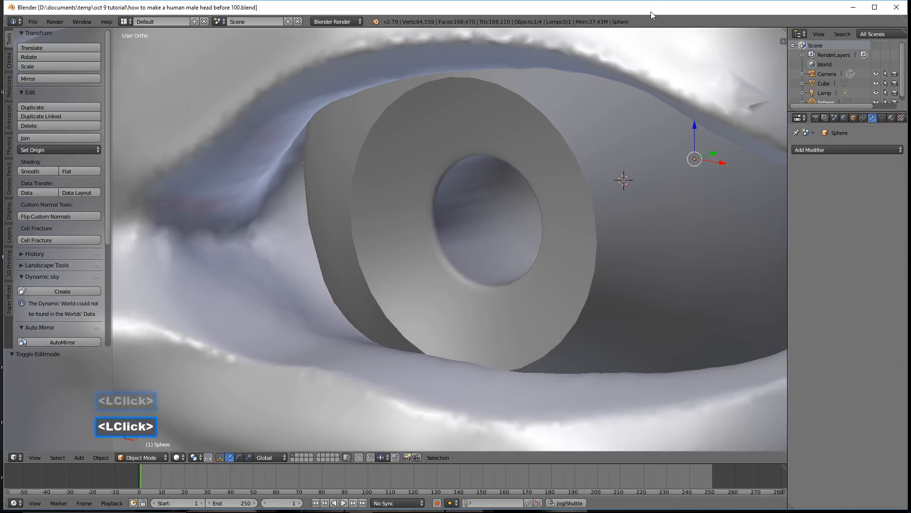
pyautogui.keyDown('ctrl'); pyautogui.moveTo(647, 187); pyautogui.dragTo(697, 370, button='middle'); pyautogui.keyUp('ctrl')
pyautogui.keyDown('ctrl'); pyautogui.moveTo(639, 168); pyautogui.dragTo(677, 311, button='middle'); pyautogui.keyUp('ctrl')
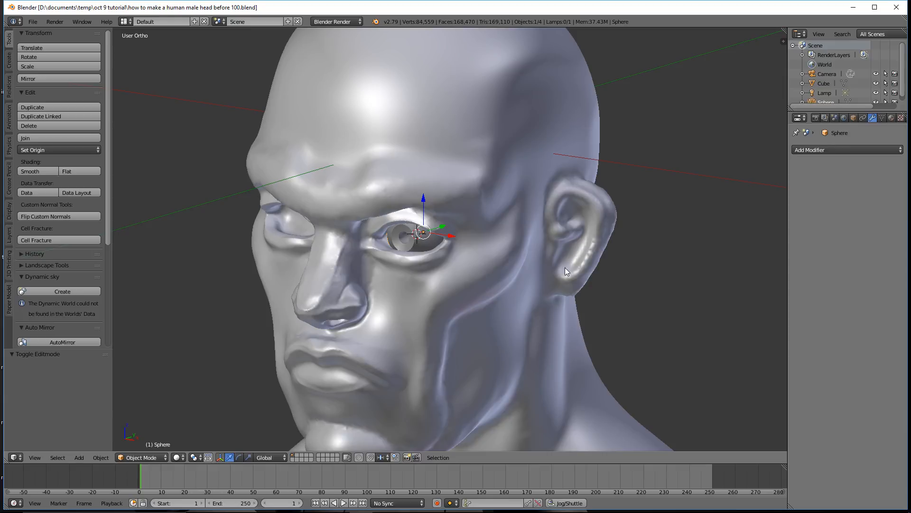
pyautogui.moveTo(519, 267); pyautogui.dragTo(534, 252, button='middle')
pyautogui.click(443, 238)
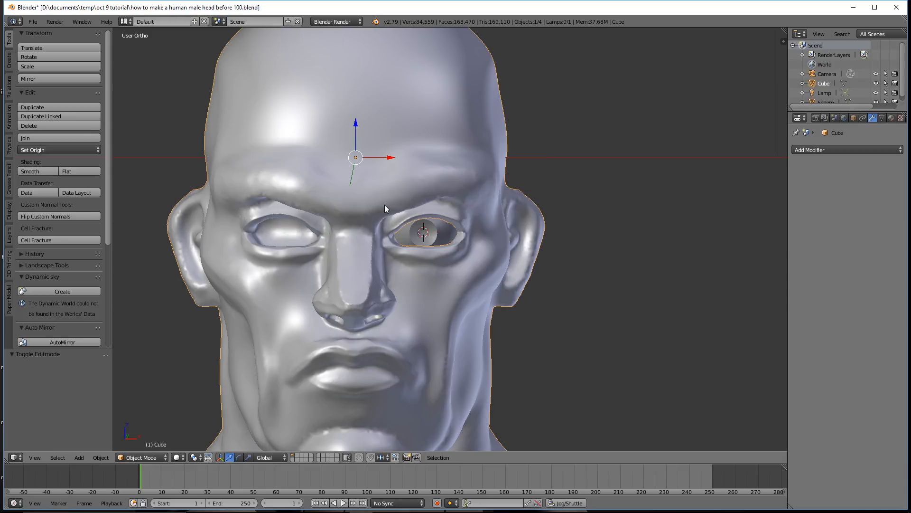
# Step: Duplicate the eyeball and move the copy along the global X axis into the opposite eye socket, clearing the selection
pyautogui.click(443, 239)
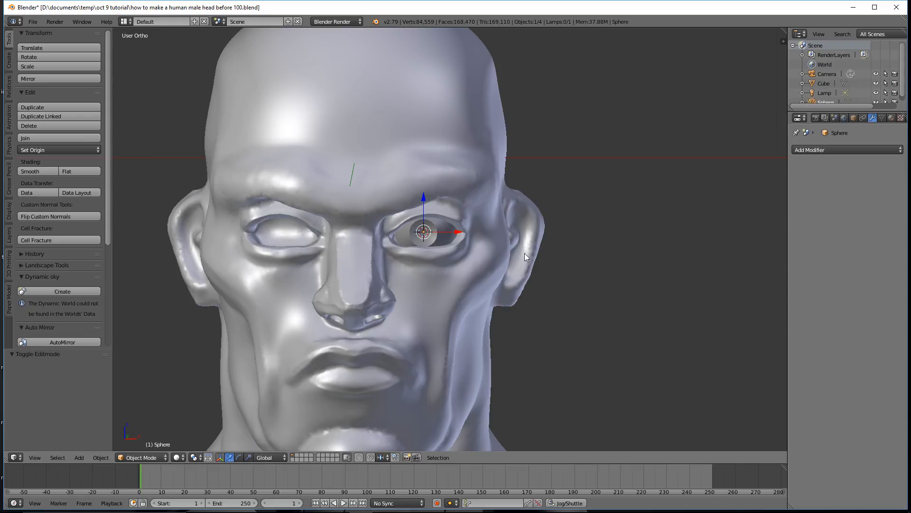
pyautogui.hotkey('shift', 'd')
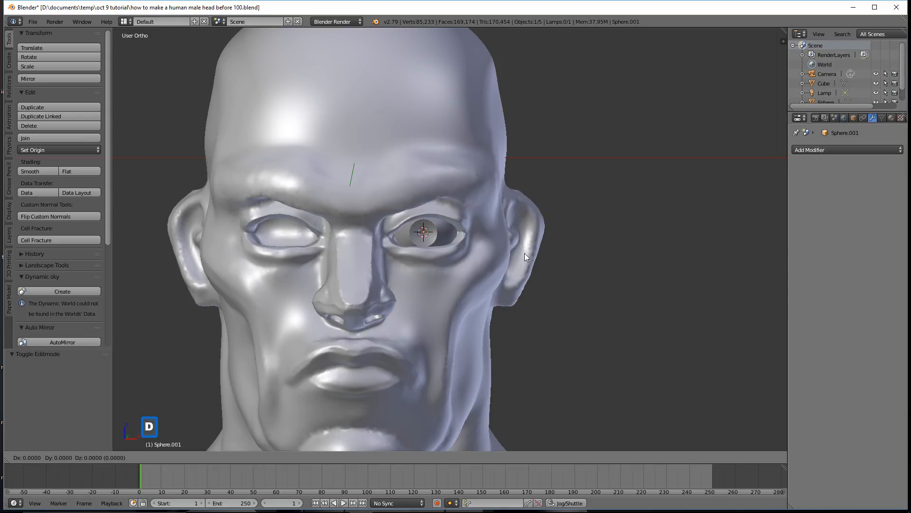
pyautogui.rightClick(525, 253)
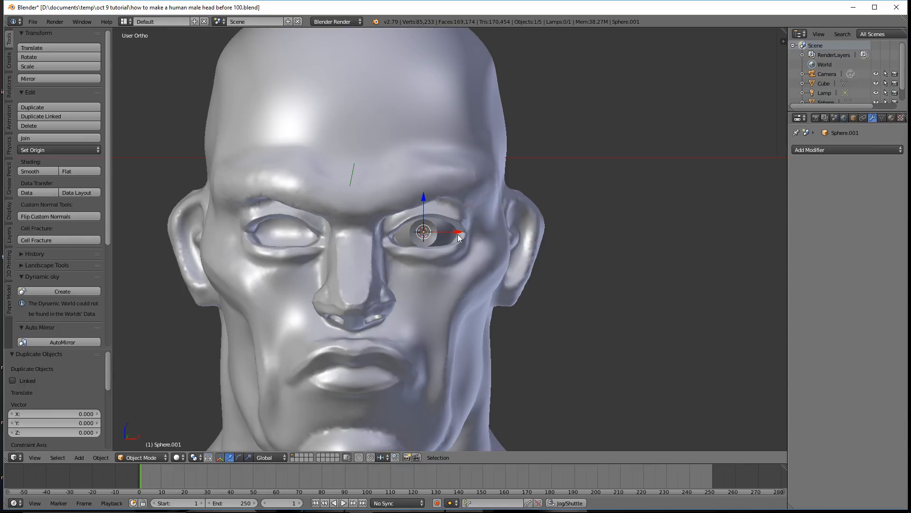
pyautogui.moveTo(460, 238); pyautogui.dragTo(324, 227)
pyautogui.moveTo(591, 281); pyautogui.dragTo(605, 247, button='middle')
pyautogui.press('a')
pyautogui.scroll(-2, 617, 253)
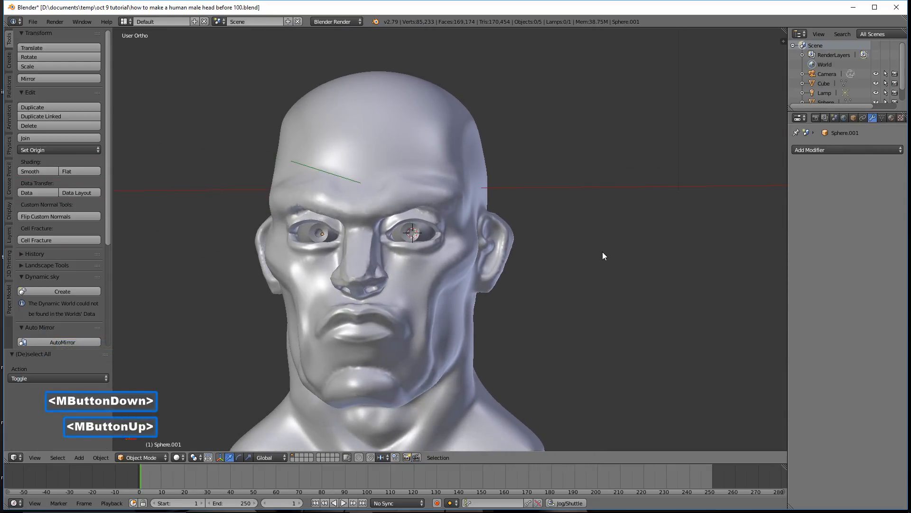
# Step: Save the scene as a new version named "how to make a human male head before 101.blend"
pyautogui.scroll(2, 602, 251)
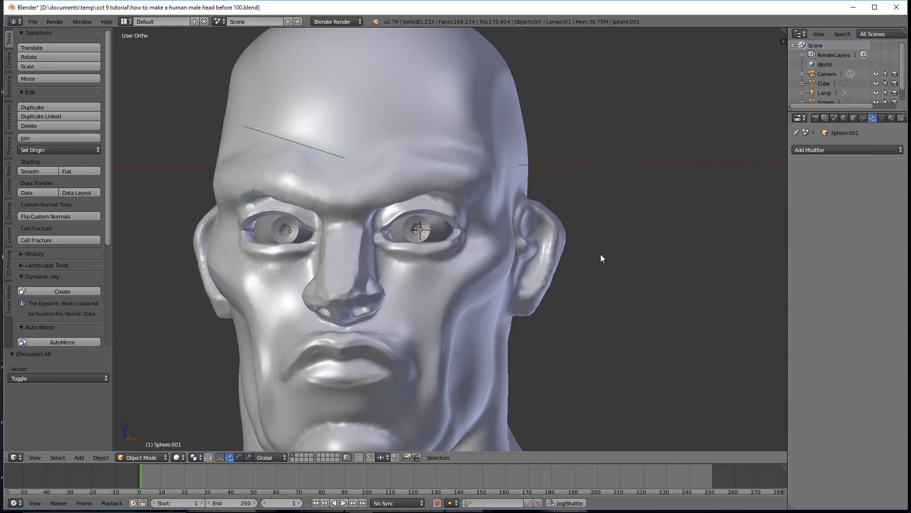
pyautogui.scroll(-1, 601, 258)
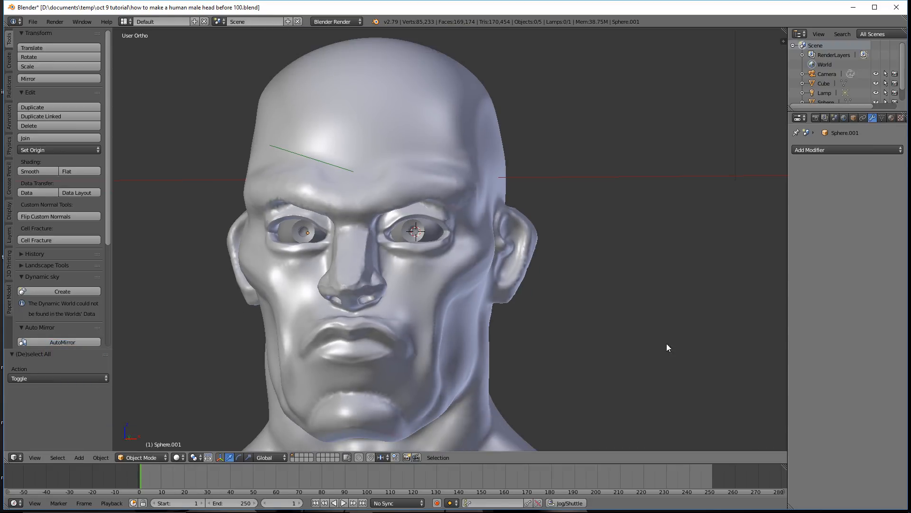
pyautogui.click(670, 110)
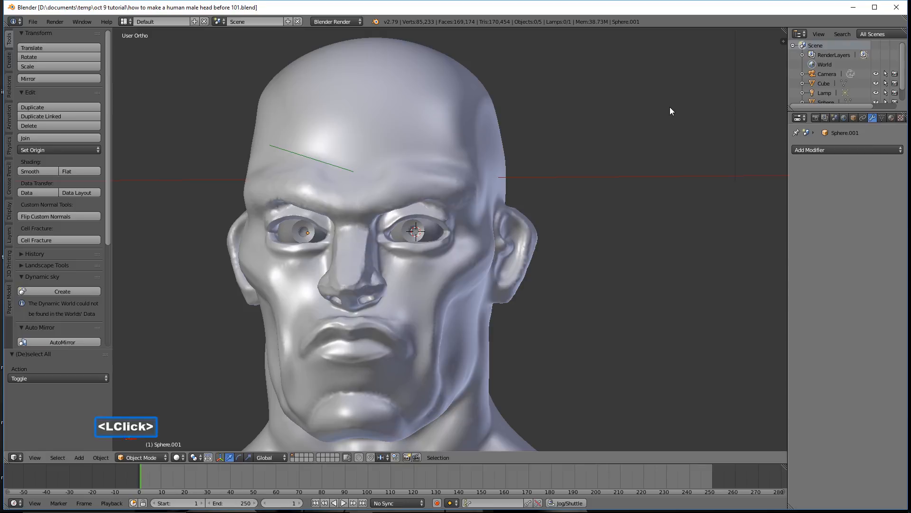
# Step: Switch the head mesh to Sculpt Mode and carve frown creases between the eyebrows above the nose bridge with the subtracting Crease brush
pyautogui.click(477, 120)
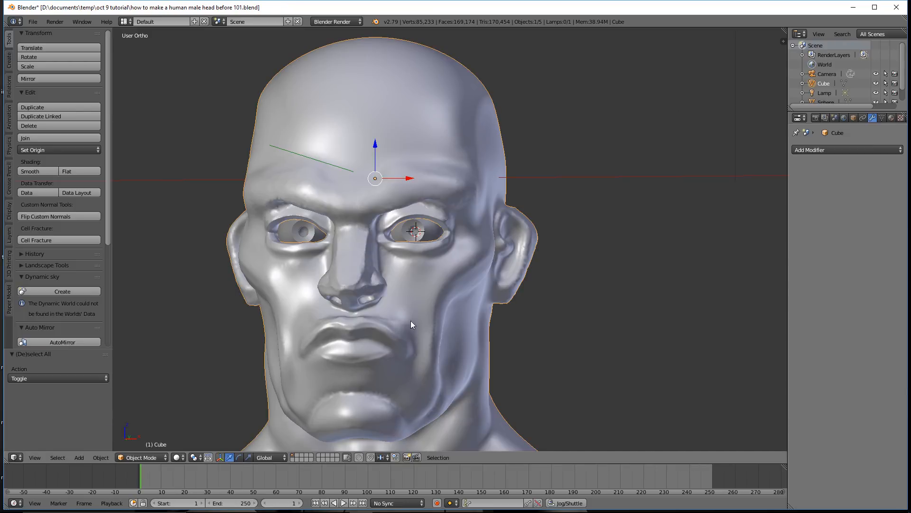
pyautogui.click(164, 457)
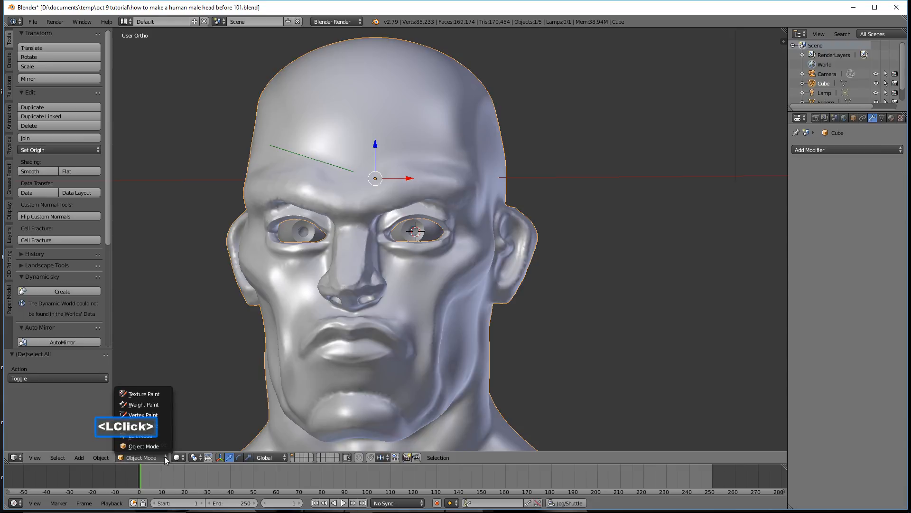
pyautogui.click(169, 426)
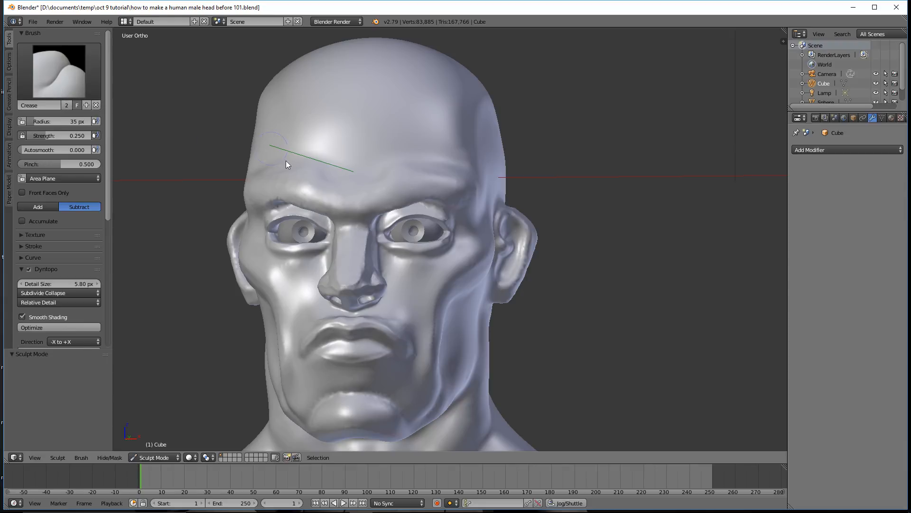
pyautogui.scroll(5, 356, 222)
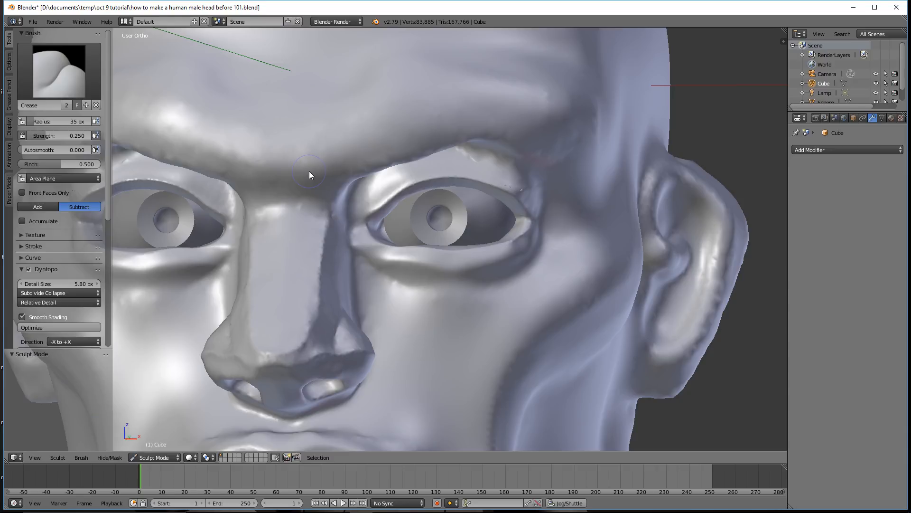
pyautogui.moveTo(309, 172)
pyautogui.mouseDown()
pyautogui.moveTo(358, 105)
pyautogui.moveTo(328, 135)
pyautogui.moveTo(322, 179)
pyautogui.moveTo(326, 144)
pyautogui.moveTo(368, 98)
pyautogui.moveTo(323, 140)
pyautogui.mouseUp()
pyautogui.scroll(-2, 307, 135)
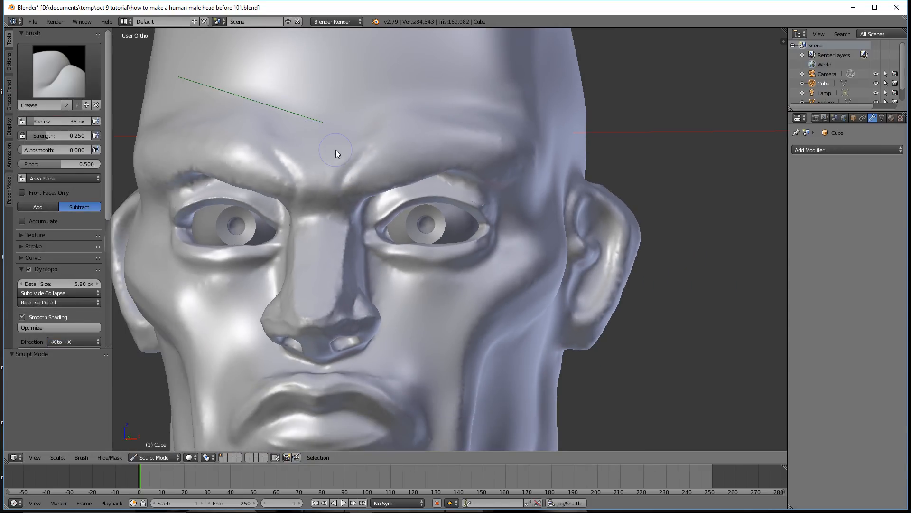
pyautogui.moveTo(358, 124); pyautogui.dragTo(361, 122)
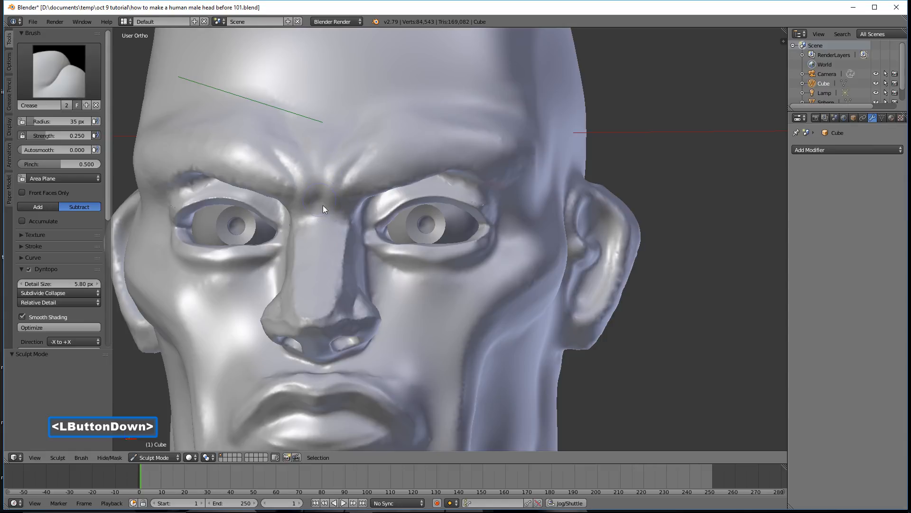
pyautogui.moveTo(322, 204); pyautogui.dragTo(341, 192)
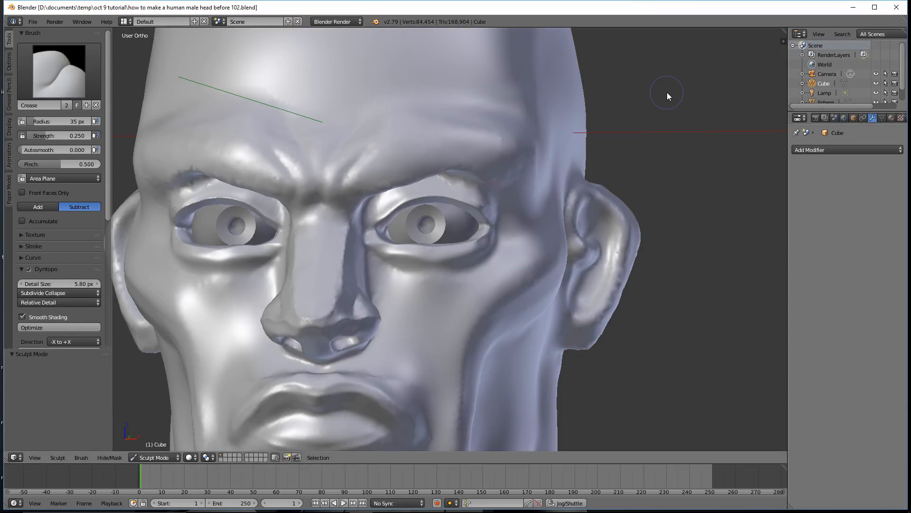
# Step: Return the head to Object Mode and place the 3D cursor on the brow just above the character's left eye
pyautogui.click(177, 457)
pyautogui.click(178, 446)
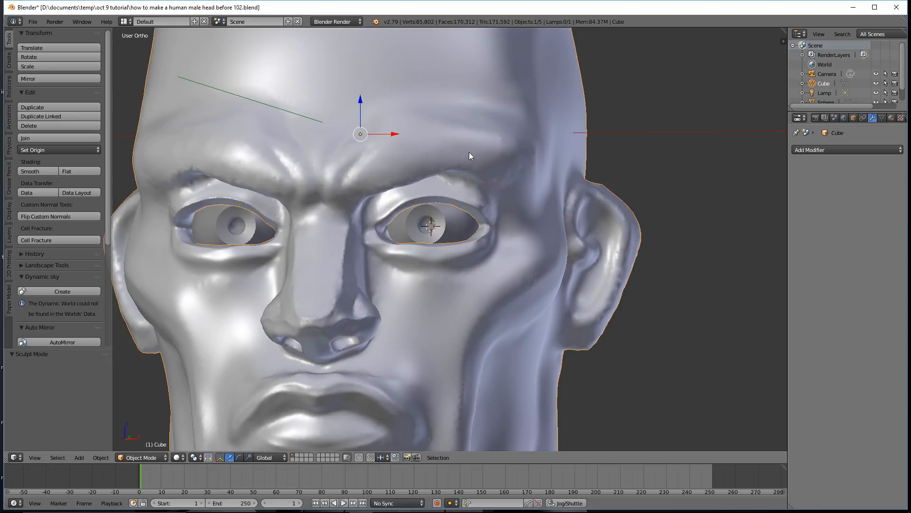
pyautogui.rightClick(411, 146)
pyautogui.click(653, 109)
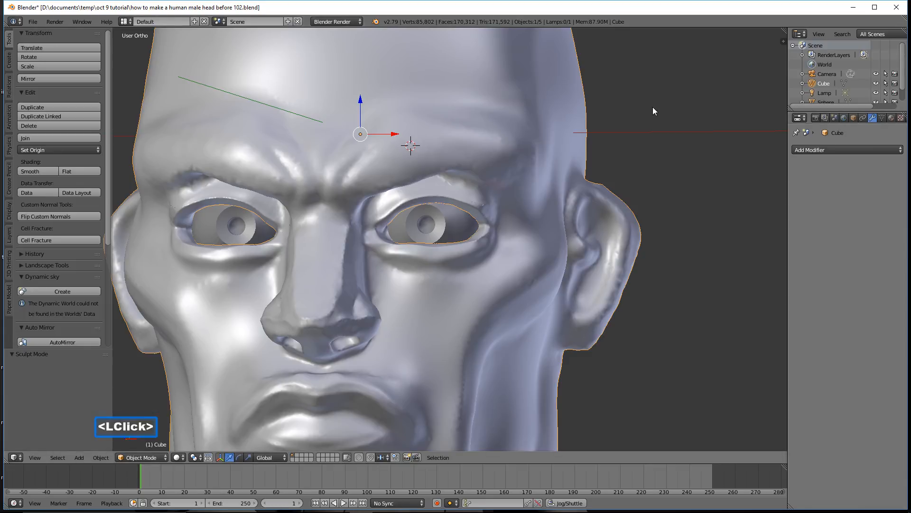
# Step: Add a mesh plane at the 3D cursor on the brow
pyautogui.scroll(-4, 659, 116)
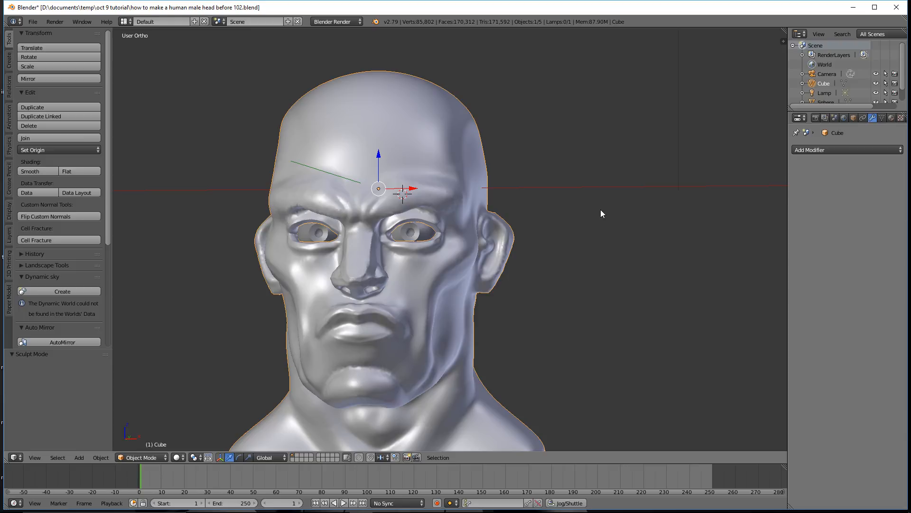
pyautogui.hotkey('shift', 'a')
pyautogui.moveTo(600, 211)
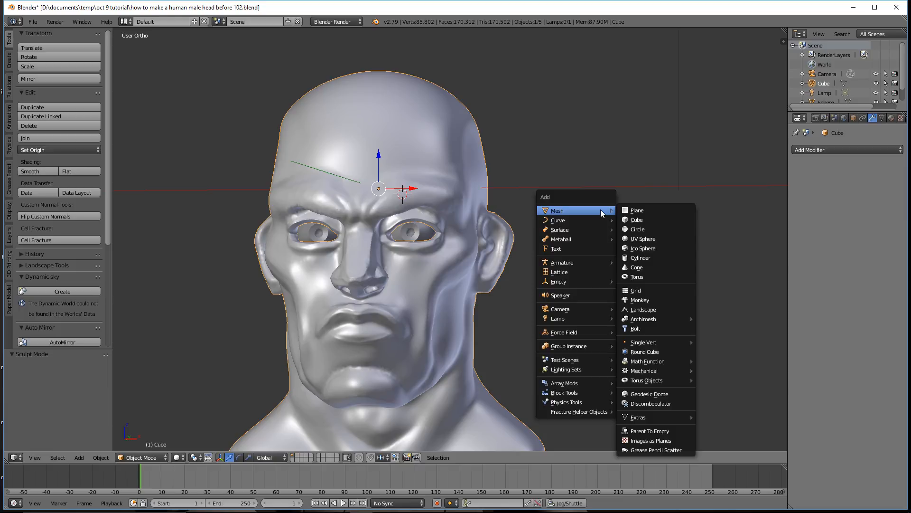
pyautogui.click(656, 210)
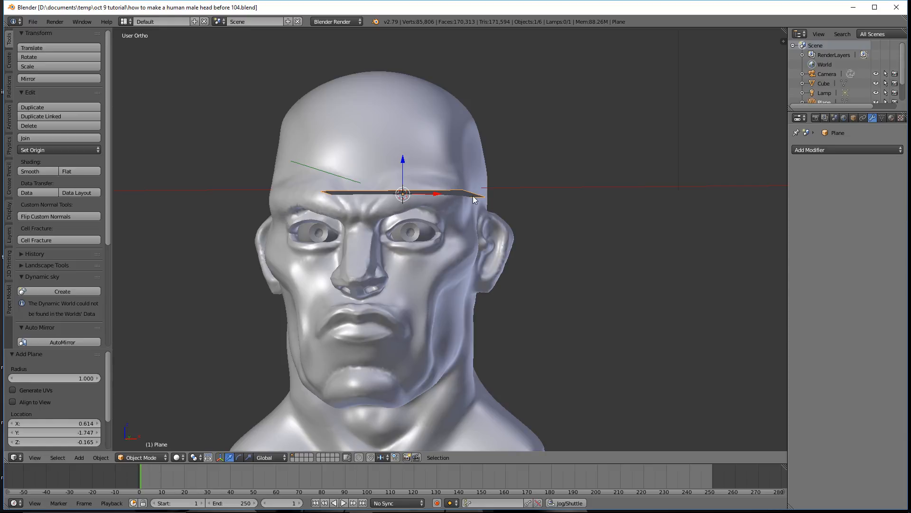
# Step: Enter Edit Mode on the plane with vertex selection and merge its vertices at center into a single point
pyautogui.click(158, 458)
pyautogui.click(171, 430)
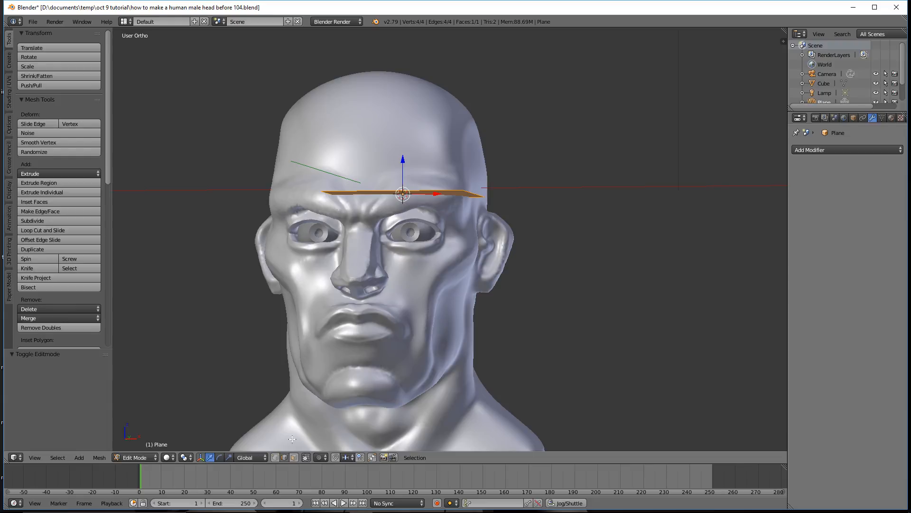
pyautogui.click(275, 458)
pyautogui.press('alt')
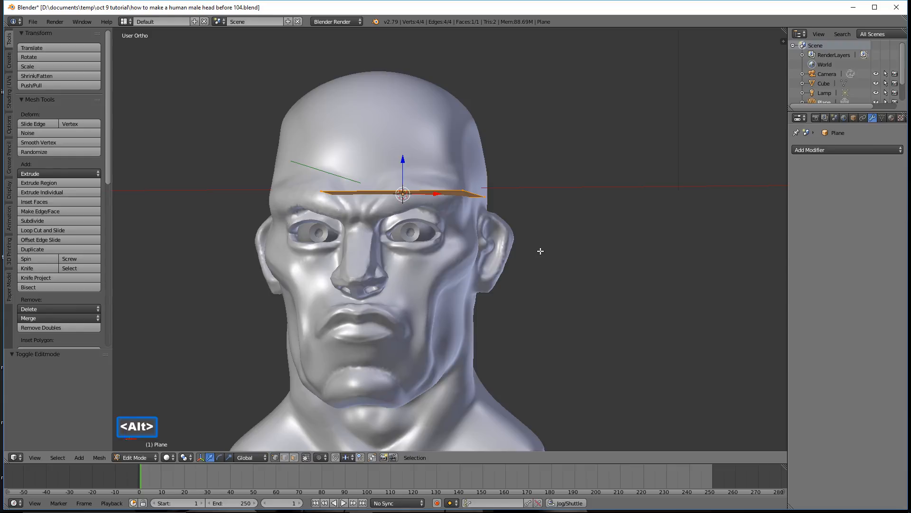
pyautogui.hotkey('alt', 'm')
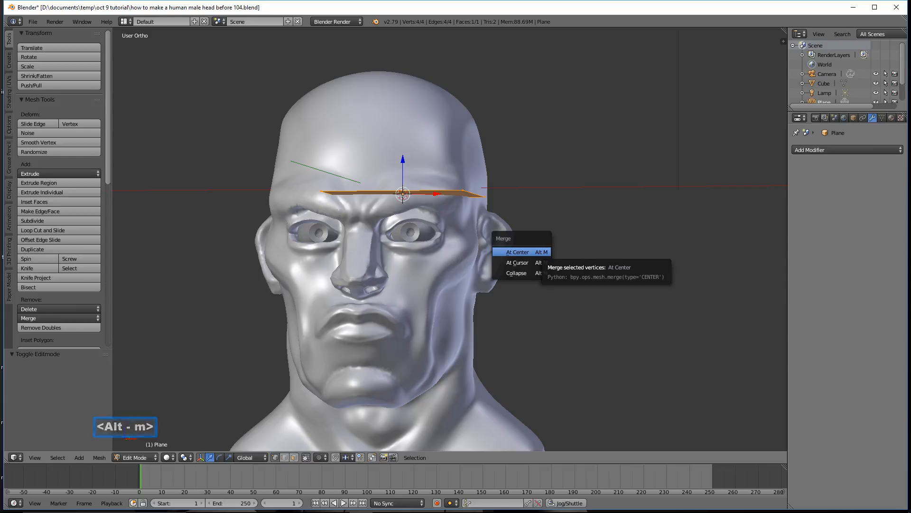
pyautogui.click(542, 255)
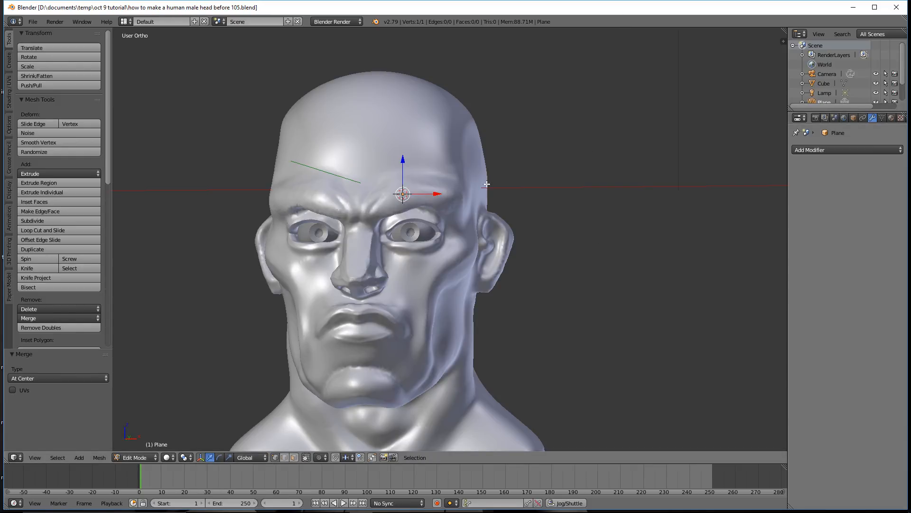
# Step: Move the merged vertex along the Y axis by about -1.173 so it sits in front of the face
pyautogui.moveTo(513, 185); pyautogui.dragTo(424, 186, button='middle')
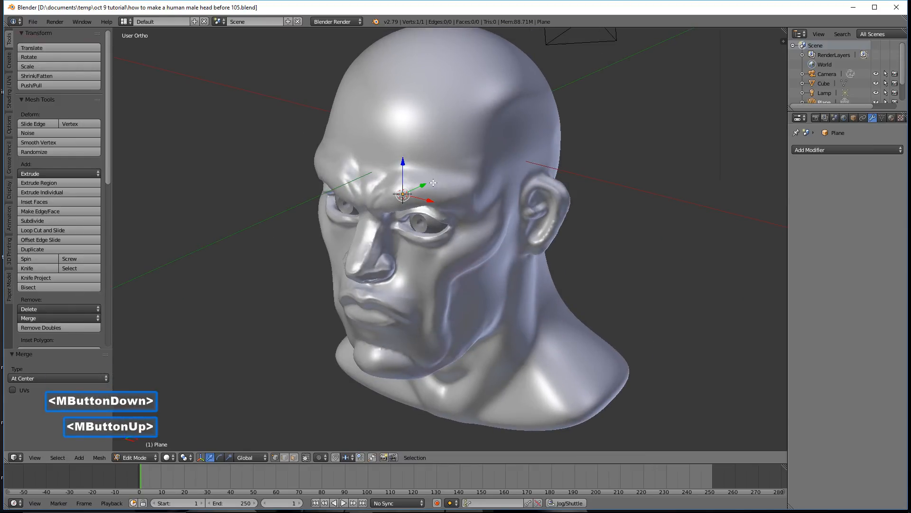
pyautogui.moveTo(424, 186); pyautogui.dragTo(373, 213)
pyautogui.scroll(2, 336, 209)
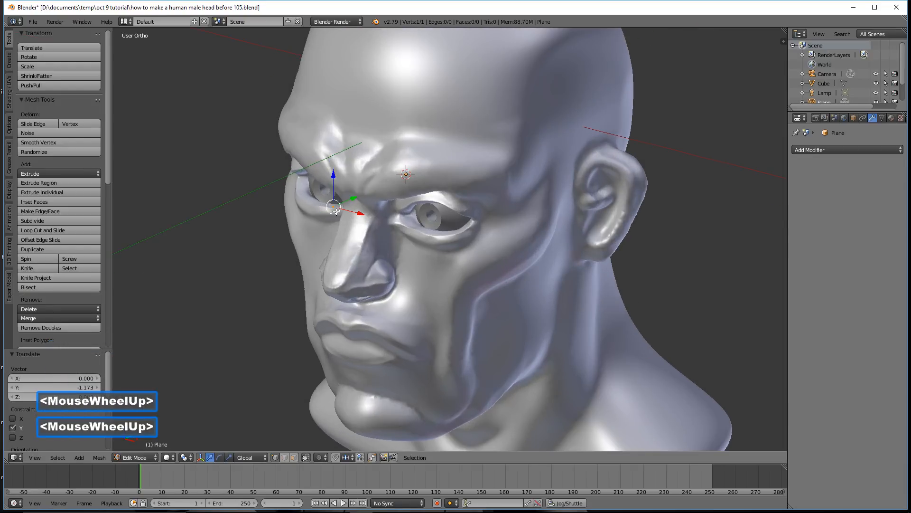
pyautogui.moveTo(407, 232); pyautogui.dragTo(445, 209, button='middle')
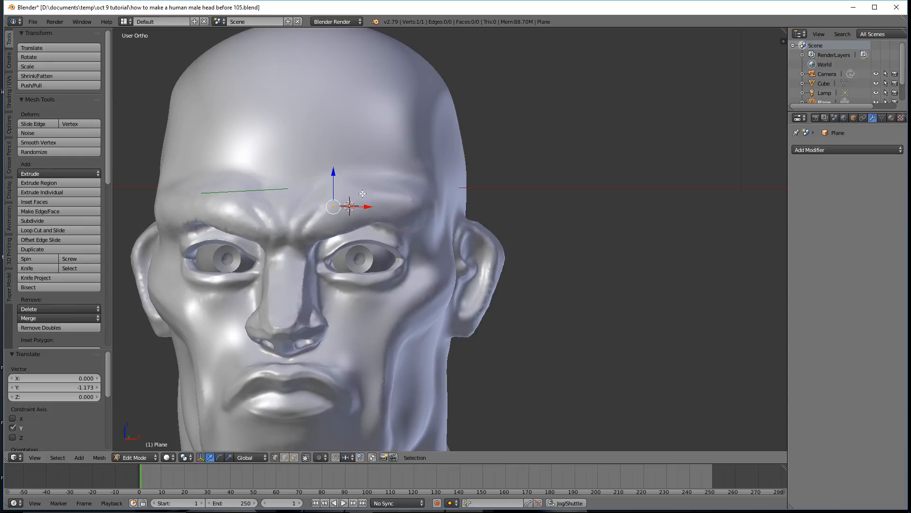
pyautogui.moveTo(474, 186); pyautogui.dragTo(397, 222, button='middle')
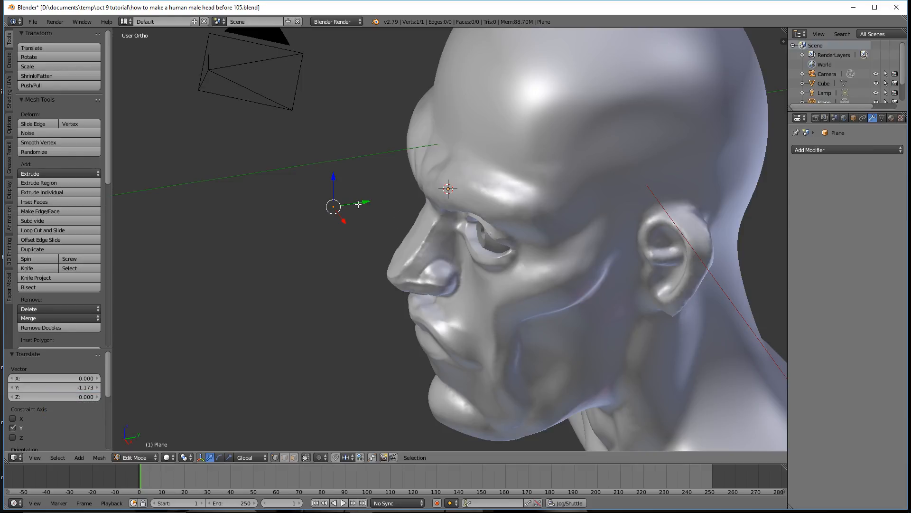
pyautogui.moveTo(455, 176); pyautogui.dragTo(482, 226, button='middle')
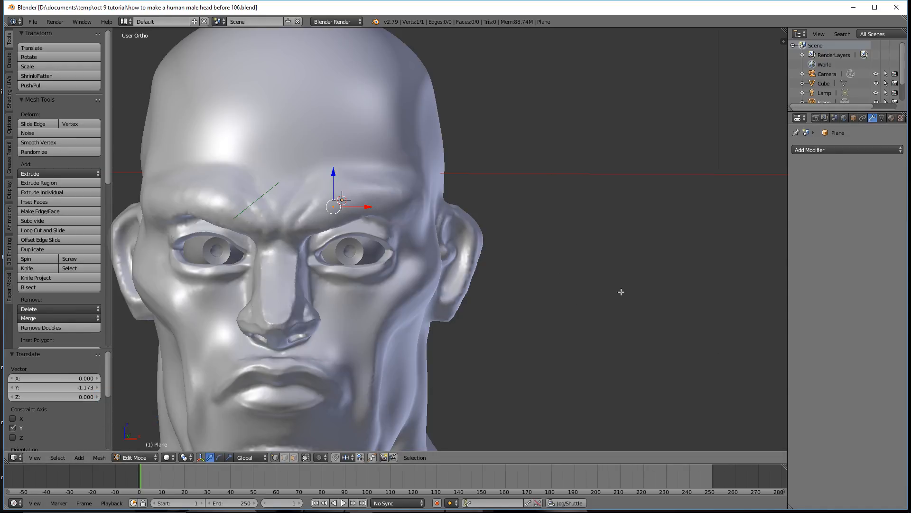
# Step: Switch to Object Mode and enable snapping to Face with individual elements projected onto the surface
pyautogui.click(149, 456)
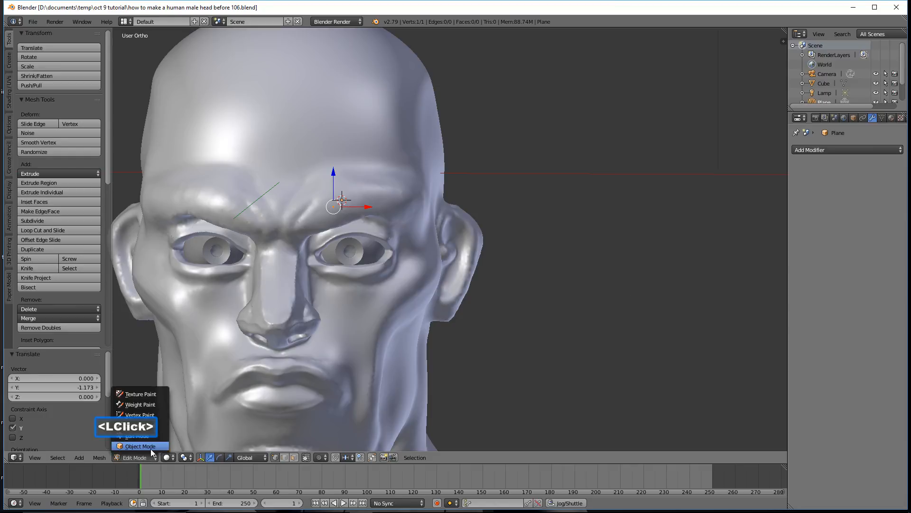
pyautogui.click(150, 448)
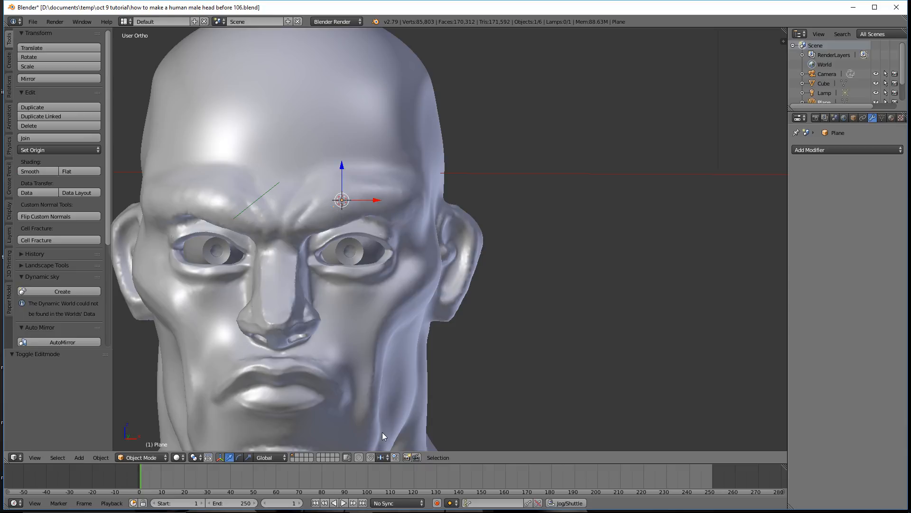
pyautogui.click(370, 457)
pyautogui.click(388, 458)
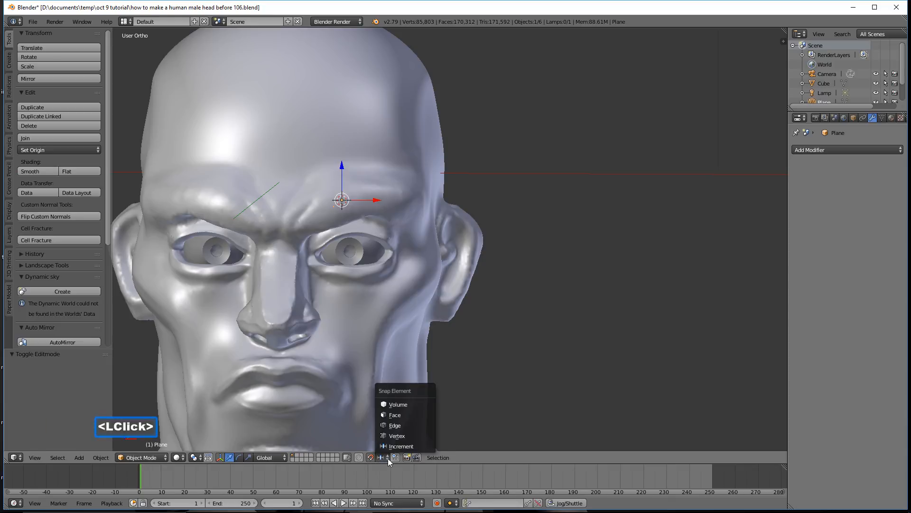
pyautogui.click(409, 415)
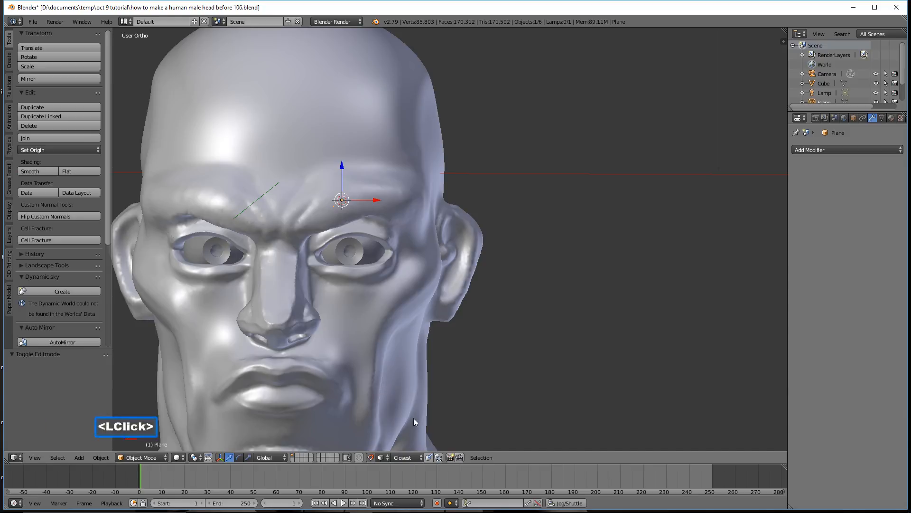
pyautogui.click(439, 458)
pyautogui.moveTo(611, 246); pyautogui.dragTo(572, 269, button='middle')
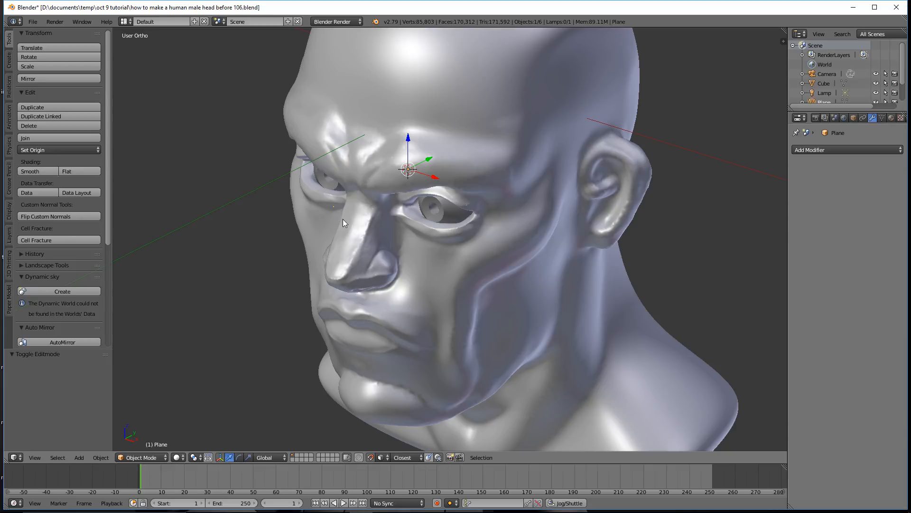
pyautogui.moveTo(403, 242); pyautogui.dragTo(442, 220, button='middle')
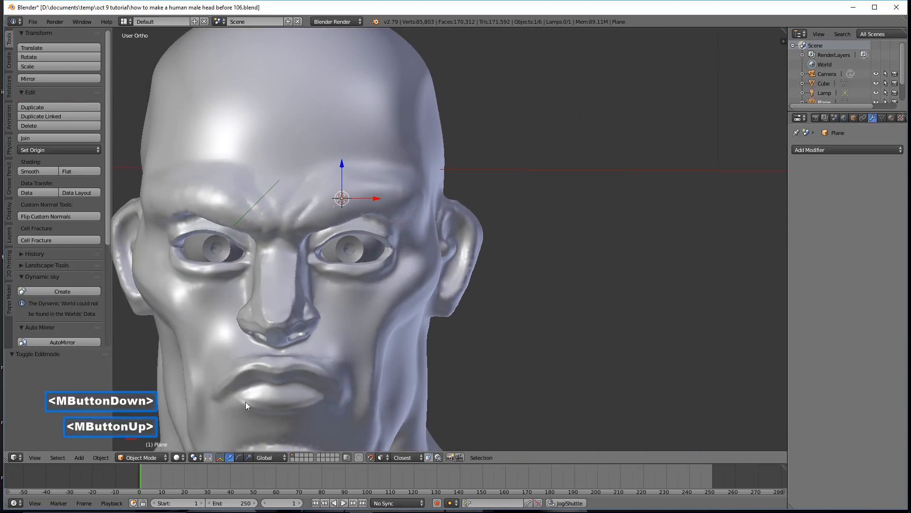
# Step: Return the plane to Edit Mode and move the single vertex so it snaps onto the head's surface at the brow
pyautogui.click(141, 457)
pyautogui.click(175, 435)
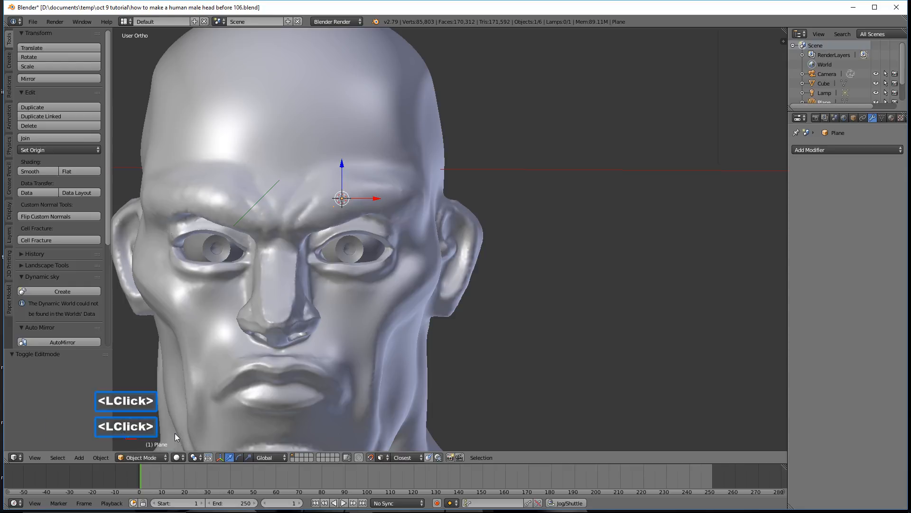
pyautogui.click(168, 458)
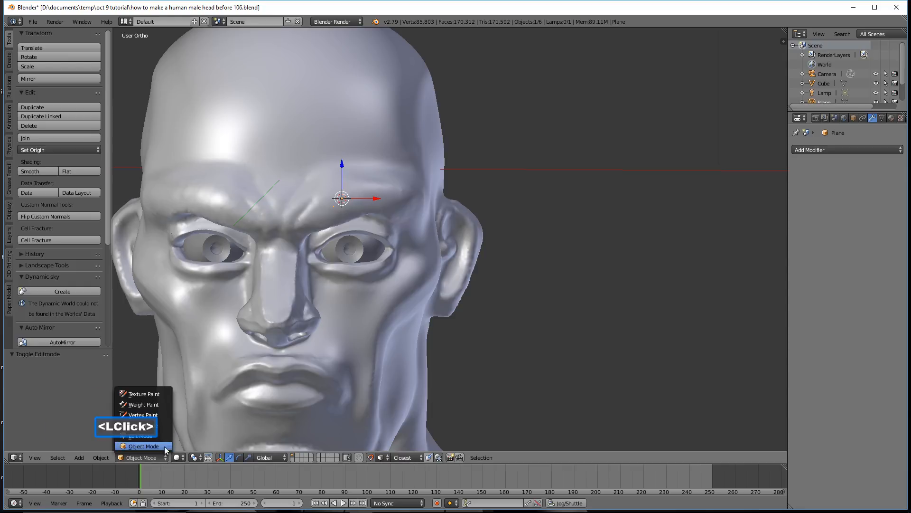
pyautogui.click(163, 437)
pyautogui.moveTo(497, 326); pyautogui.dragTo(531, 327, button='middle')
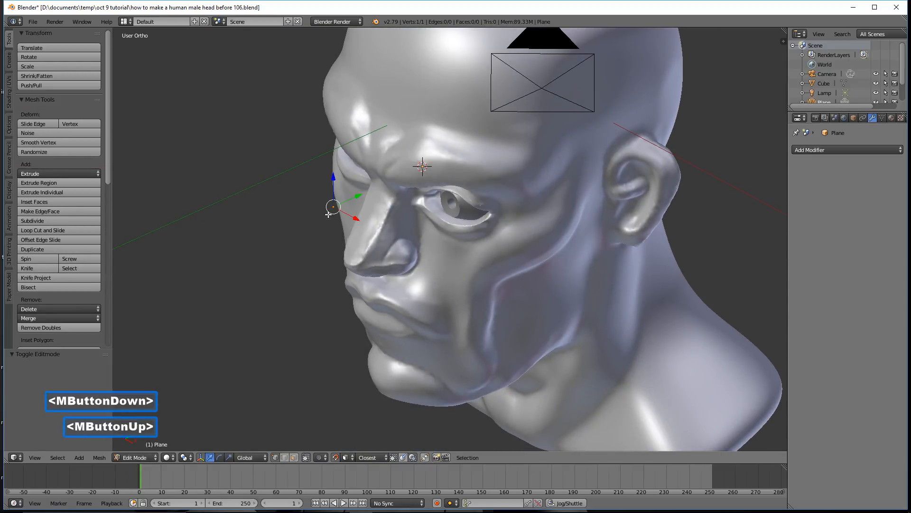
pyautogui.moveTo(329, 215); pyautogui.dragTo(475, 262, button='middle')
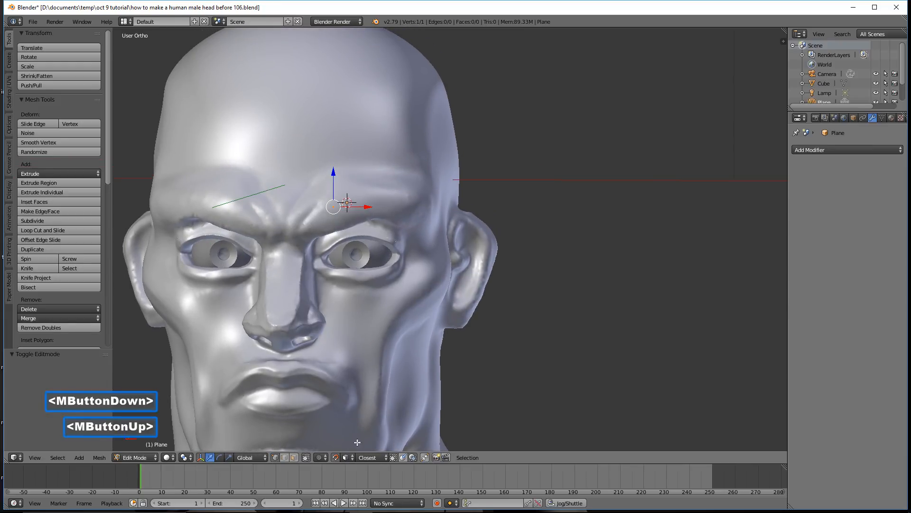
pyautogui.moveTo(549, 269); pyautogui.dragTo(321, 228, button='middle')
pyautogui.moveTo(496, 301); pyautogui.dragTo(564, 280, button='middle')
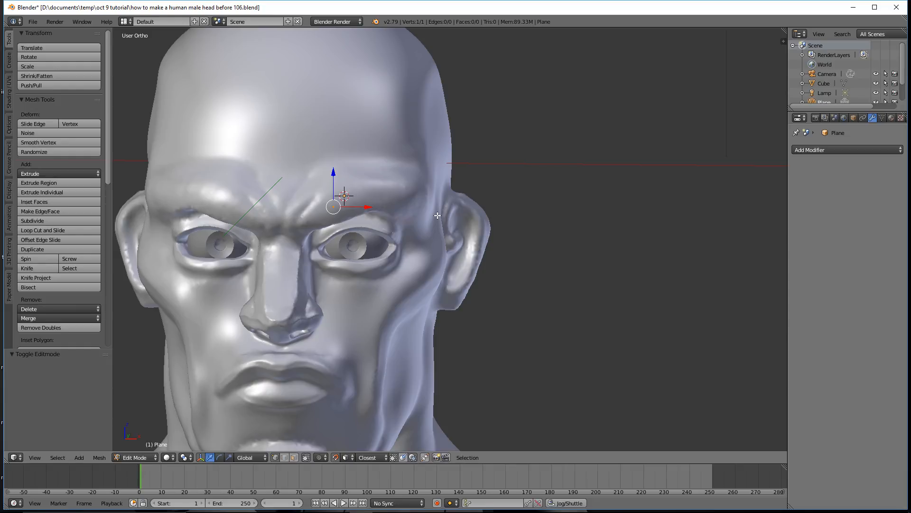
pyautogui.moveTo(520, 255); pyautogui.dragTo(584, 256, button='middle')
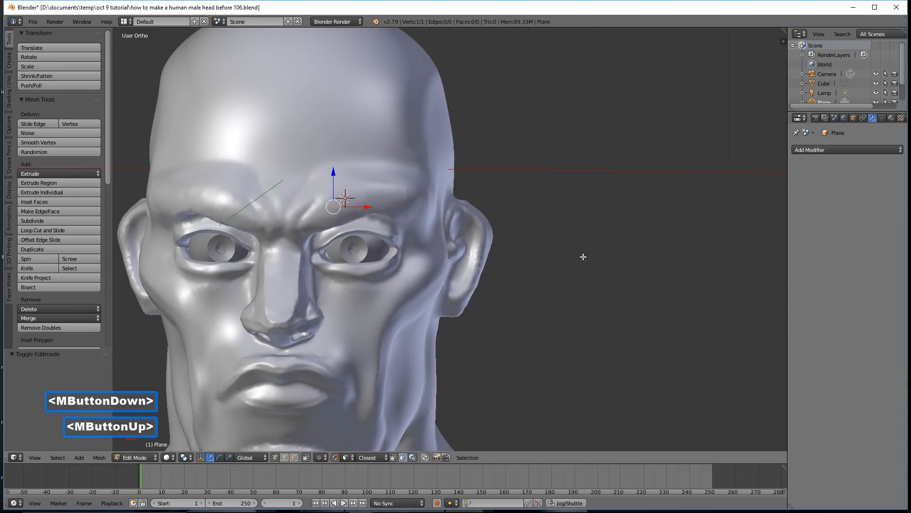
pyautogui.press('g')
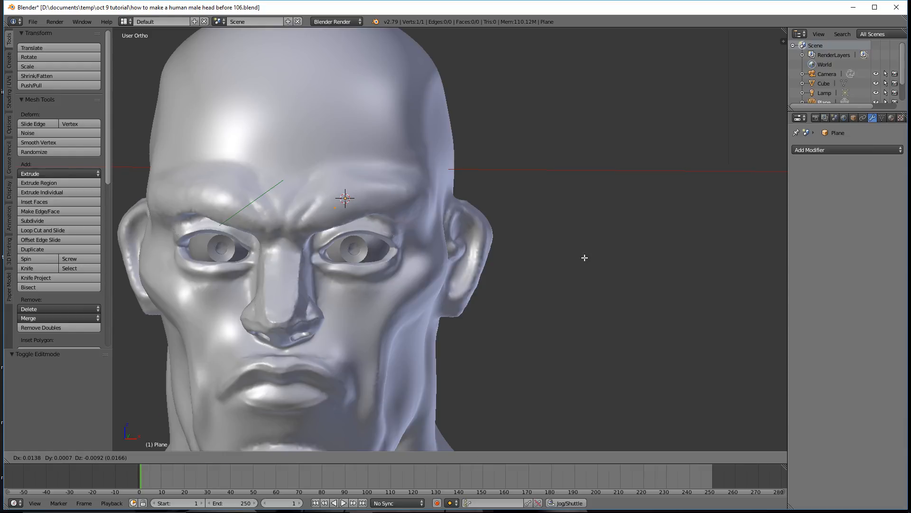
pyautogui.click(585, 258)
# Step: Reposition the vertex along X and Z to the inner end of the brow, beside the top of the nose
pyautogui.moveTo(585, 257); pyautogui.dragTo(459, 227, button='middle')
pyautogui.click(331, 177)
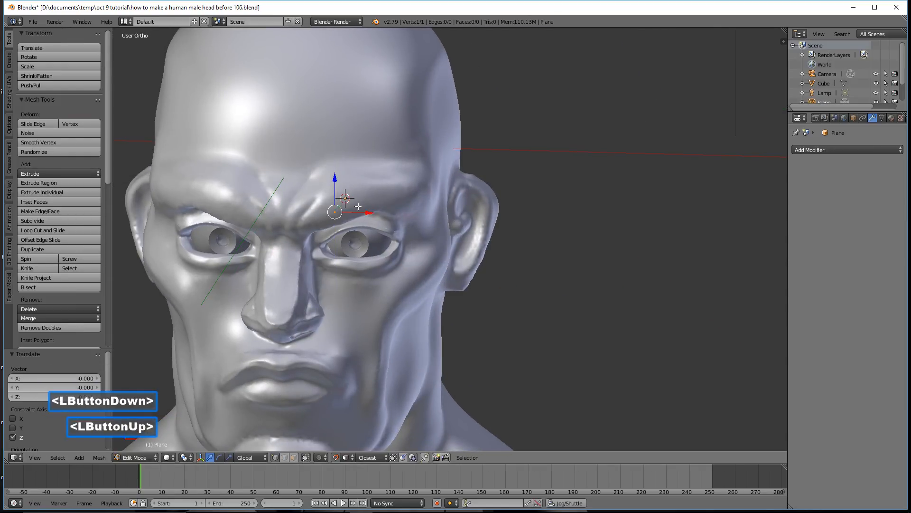
pyautogui.click(356, 214)
pyautogui.moveTo(356, 214); pyautogui.dragTo(322, 185)
pyautogui.moveTo(473, 273); pyautogui.dragTo(463, 252, button='middle')
pyautogui.click(355, 219)
pyautogui.moveTo(320, 188); pyautogui.dragTo(321, 192)
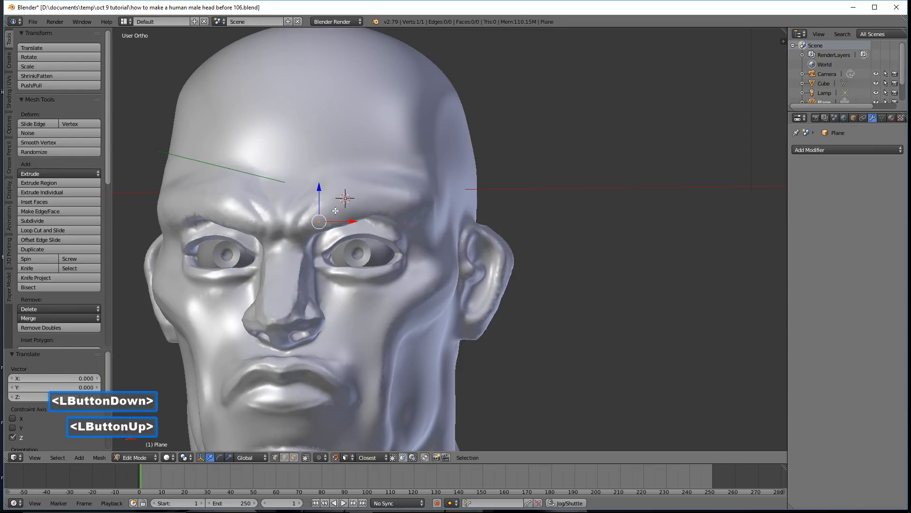
# Step: Extrude a chain of seven snapped vertices from the inner brow along the brow ridge to its outer end
pyautogui.scroll(5, 336, 210)
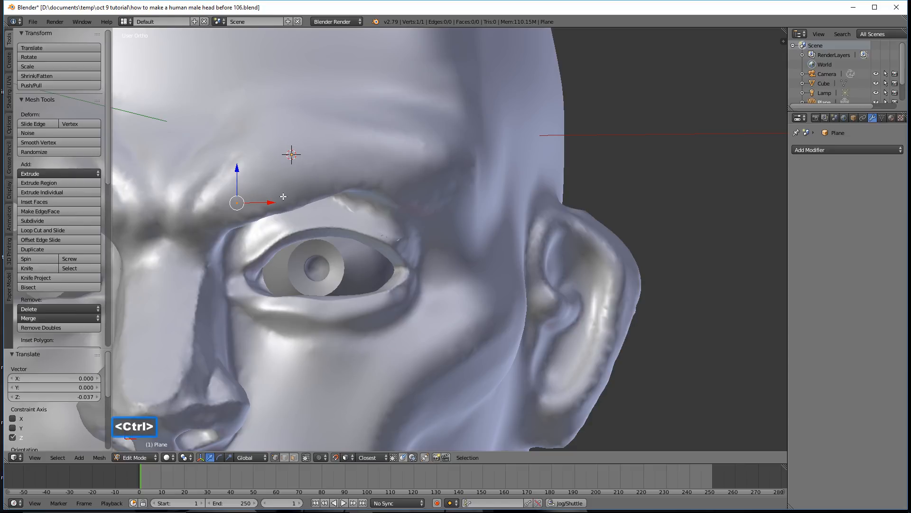
pyautogui.keyDown('ctrl'); pyautogui.rightClick(263, 193); pyautogui.keyUp('ctrl')
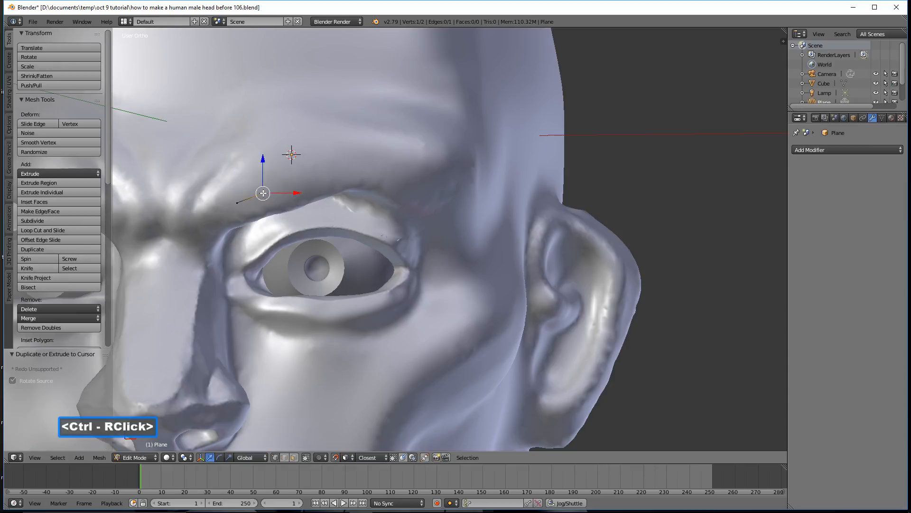
pyautogui.keyDown('ctrl'); pyautogui.rightClick(292, 186); pyautogui.keyUp('ctrl')
pyautogui.keyDown('ctrl'); pyautogui.rightClick(323, 175); pyautogui.keyUp('ctrl')
pyautogui.keyDown('ctrl'); pyautogui.rightClick(363, 167); pyautogui.keyUp('ctrl')
pyautogui.keyDown('ctrl'); pyautogui.rightClick(396, 175); pyautogui.keyUp('ctrl')
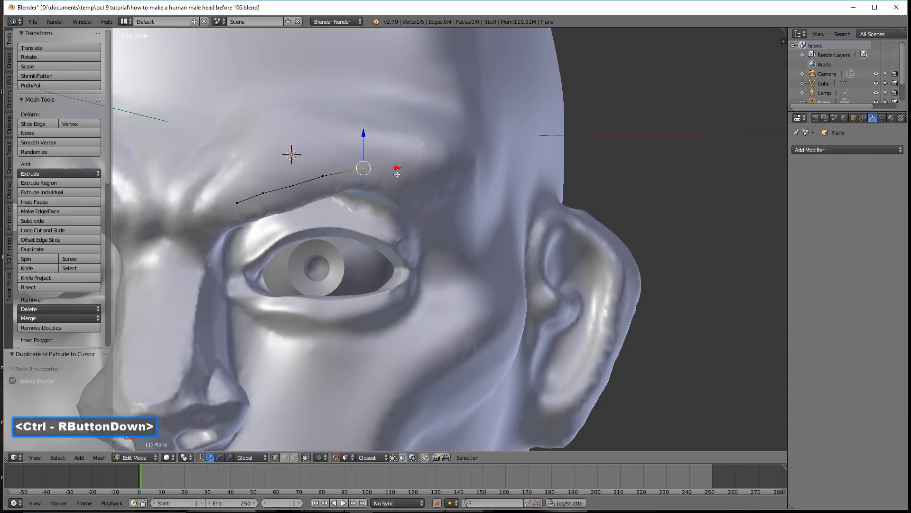
pyautogui.keyDown('ctrl'); pyautogui.rightClick(422, 192); pyautogui.keyUp('ctrl')
pyautogui.keyDown('ctrl'); pyautogui.rightClick(430, 199); pyautogui.keyUp('ctrl')
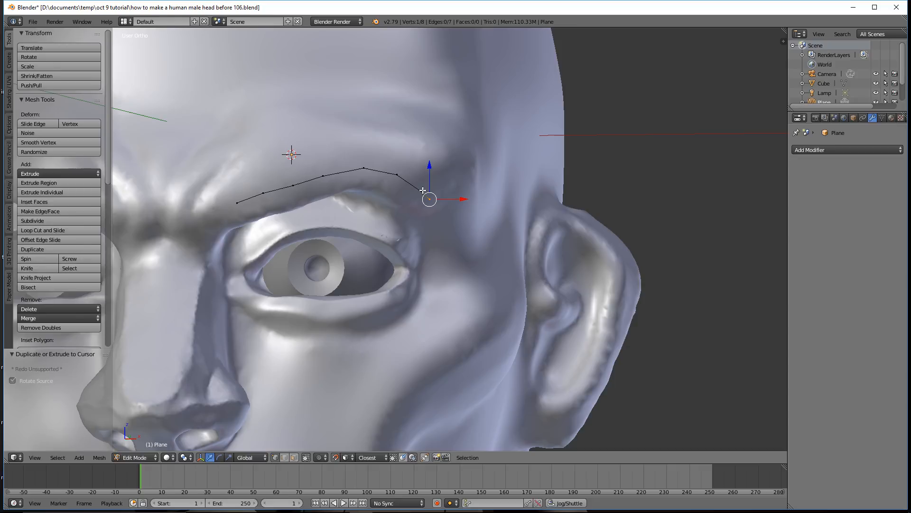
# Step: Duplicate the whole brow edge chain and move the copy up along Z to form the eyebrow's upper edge
pyautogui.press('a')
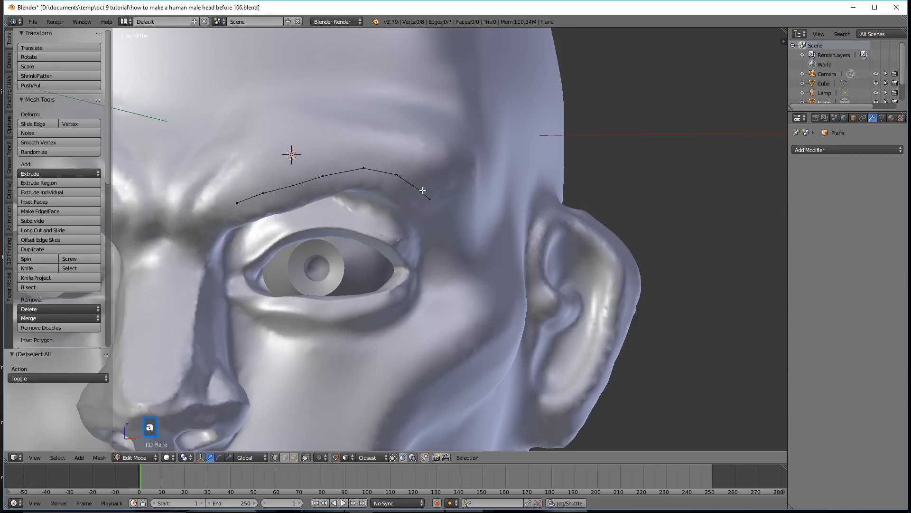
pyautogui.press('a')
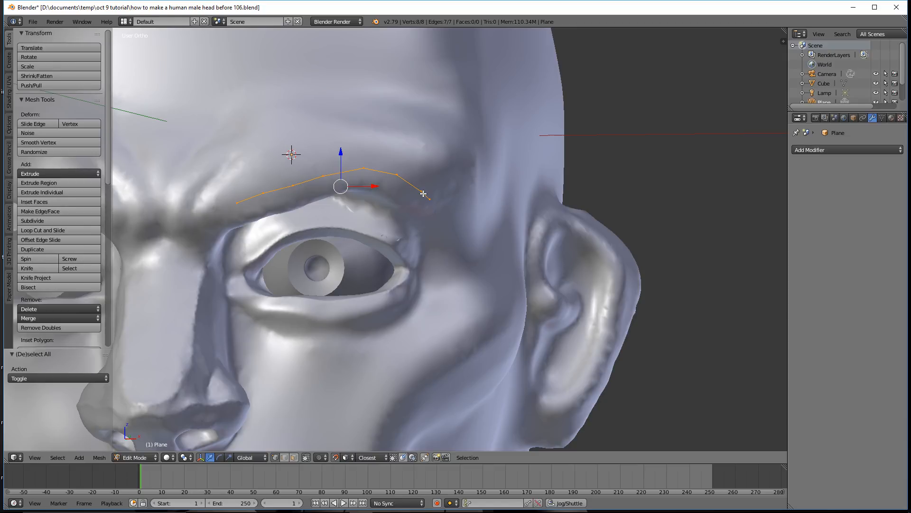
pyautogui.hotkey('shift', 'd')
pyautogui.rightClick(273, 204)
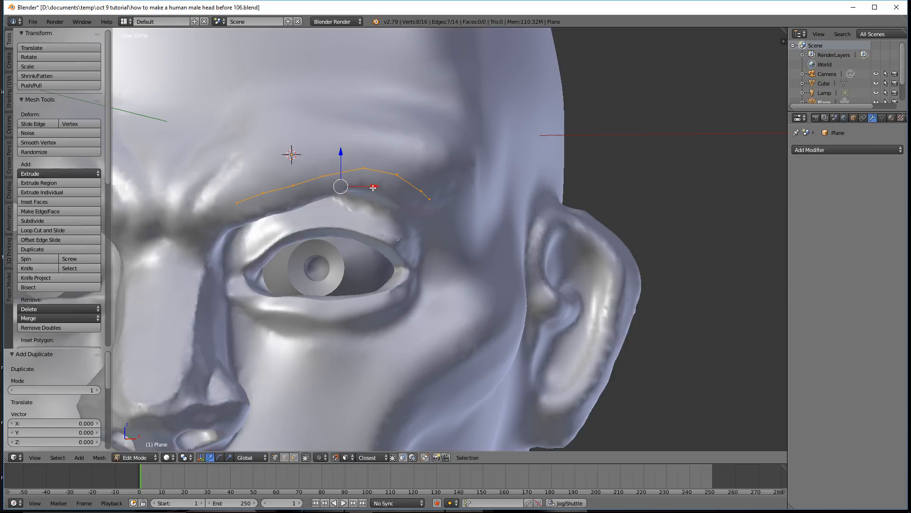
pyautogui.moveTo(341, 157); pyautogui.dragTo(338, 121)
pyautogui.moveTo(480, 182); pyautogui.dragTo(500, 193, button='middle')
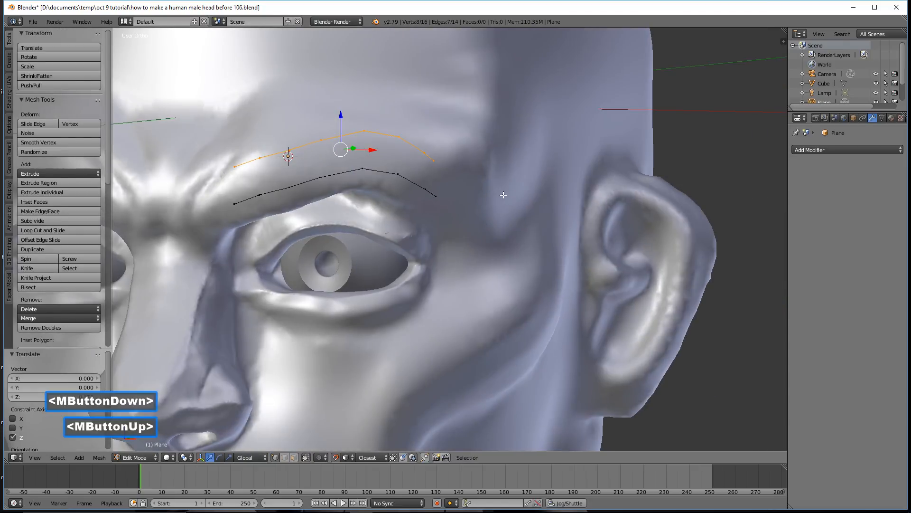
# Step: Select both eyebrow edge chains and connect them into a strip of faces with Bridge Edge Loops
pyautogui.press('a')
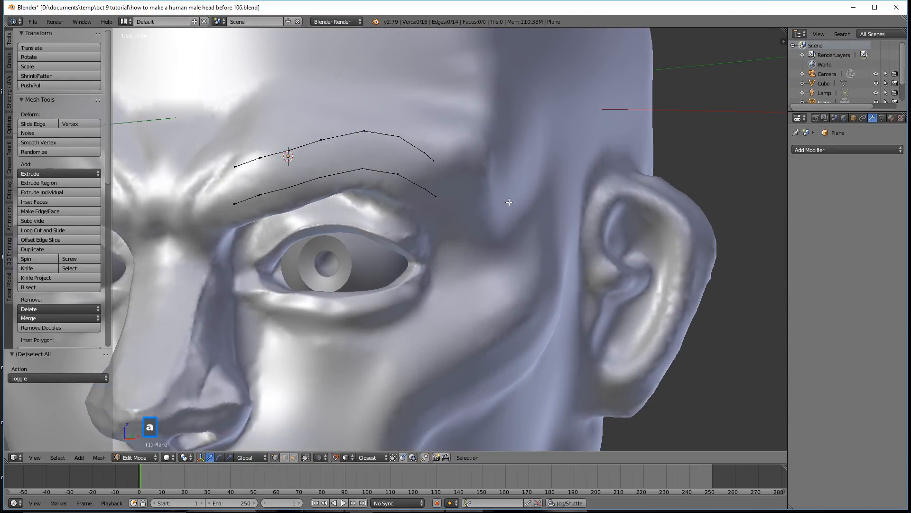
pyautogui.press('a')
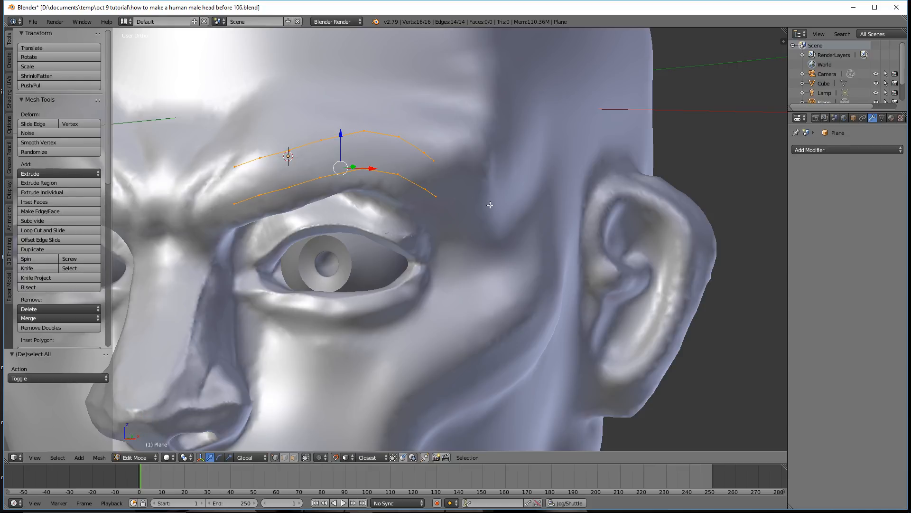
pyautogui.press('ctrl')
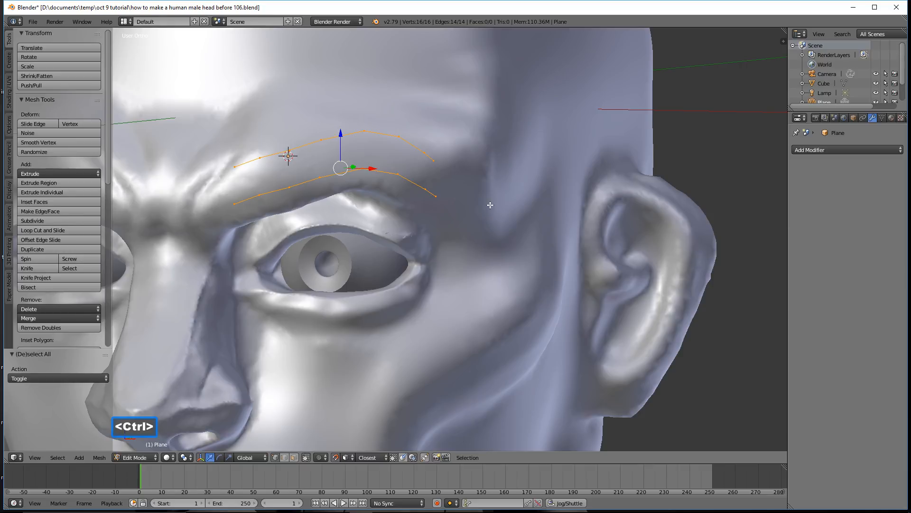
pyautogui.hotkey('ctrl', 'e')
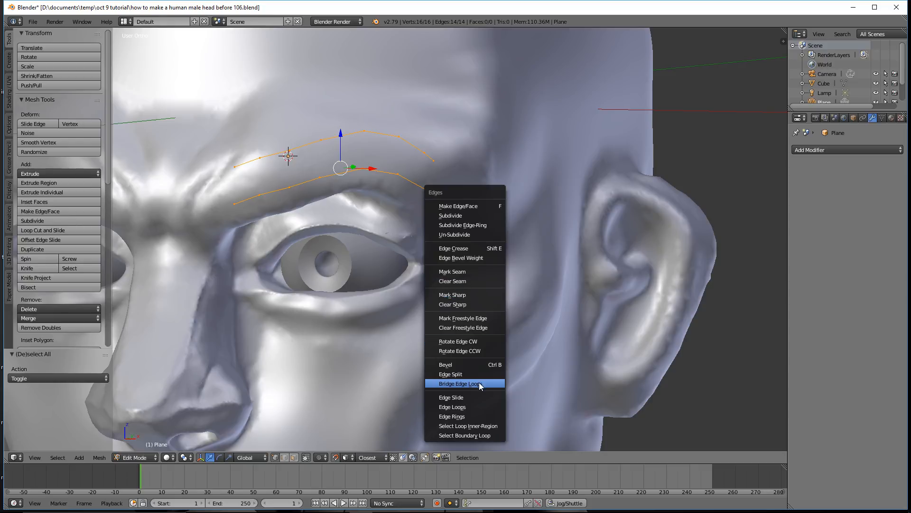
pyautogui.click(491, 384)
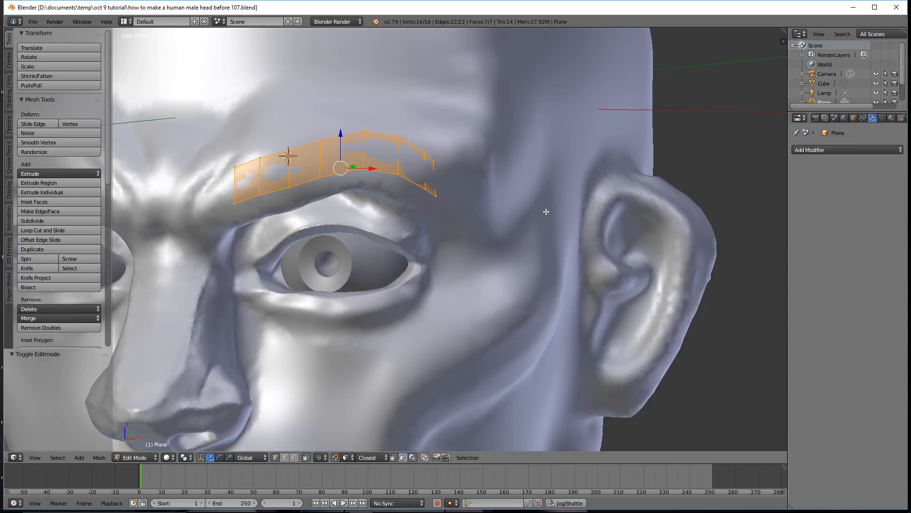
# Step: Add four lengthwise loop cuts to the eyebrow strip and leave all its vertices deselected
pyautogui.press('a')
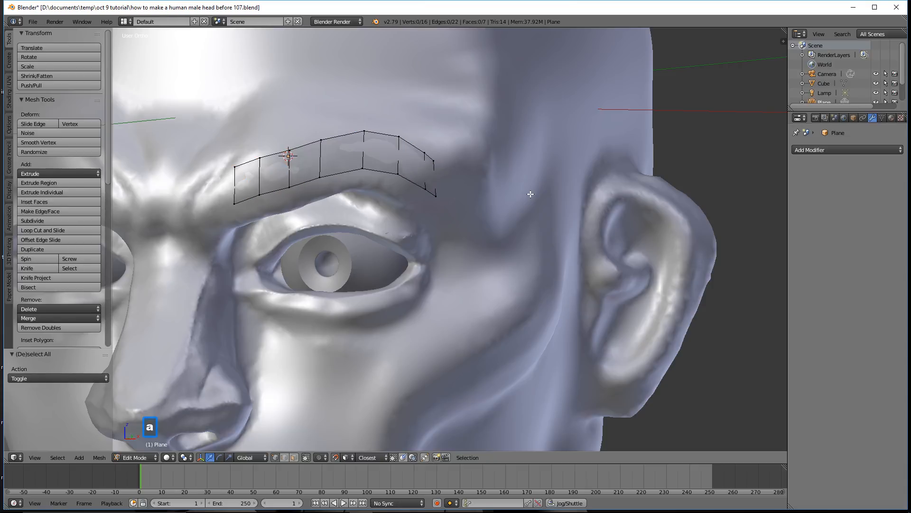
pyautogui.press('ctrl')
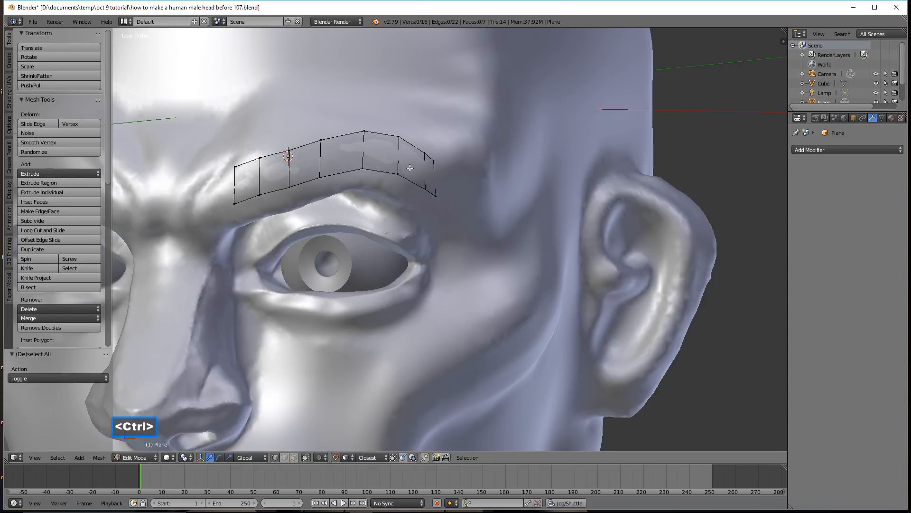
pyautogui.hotkey('ctrl', 'r')
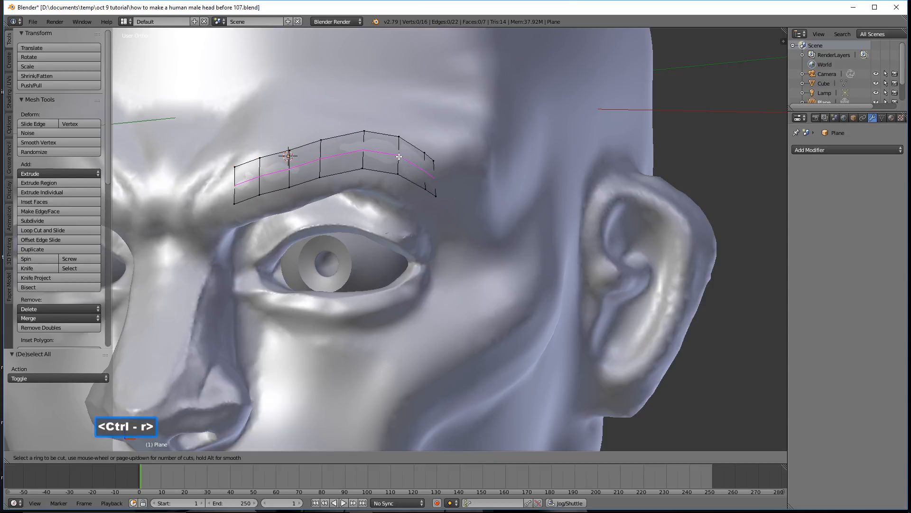
pyautogui.scroll(2, 399, 157)
pyautogui.scroll(1, 399, 156)
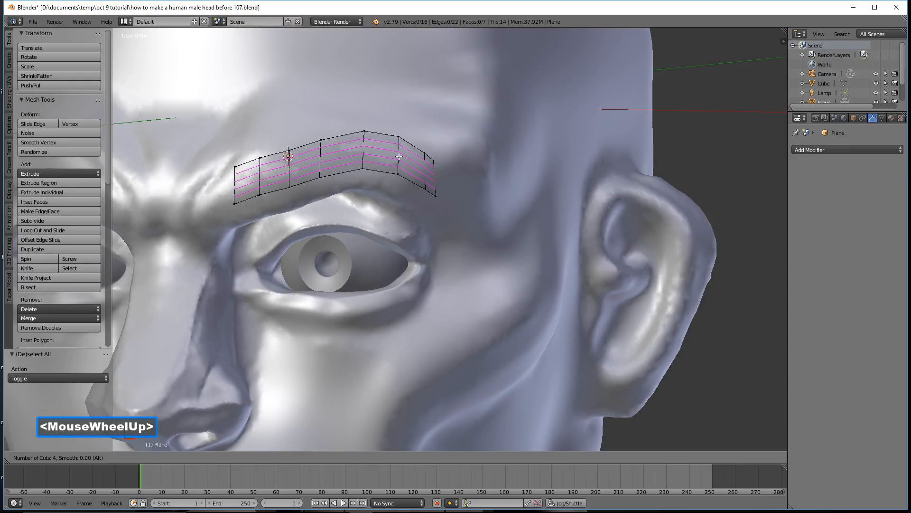
pyautogui.click(399, 156)
pyautogui.click(400, 157)
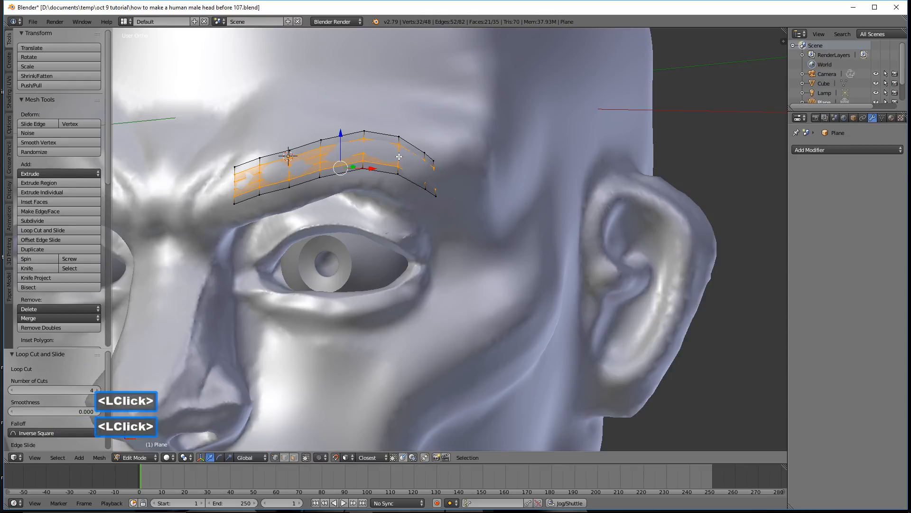
pyautogui.press('a')
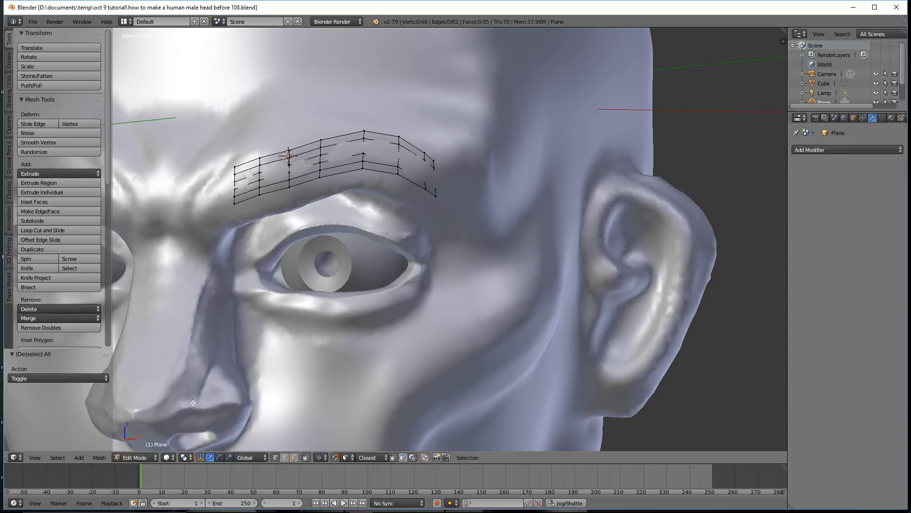
# Step: Return the eyebrow to Object Mode and give it a level 2 Subdivision Surface modifier
pyautogui.click(150, 457)
pyautogui.click(153, 448)
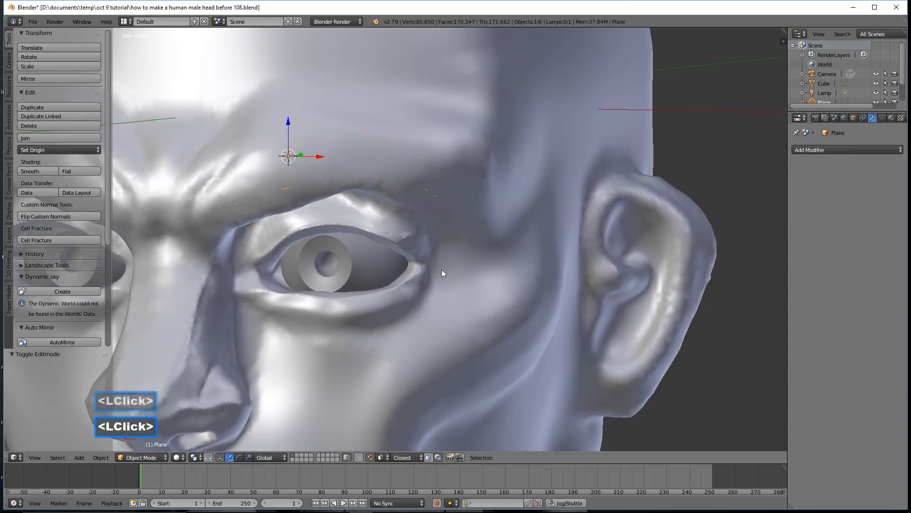
pyautogui.scroll(-1, 381, 218)
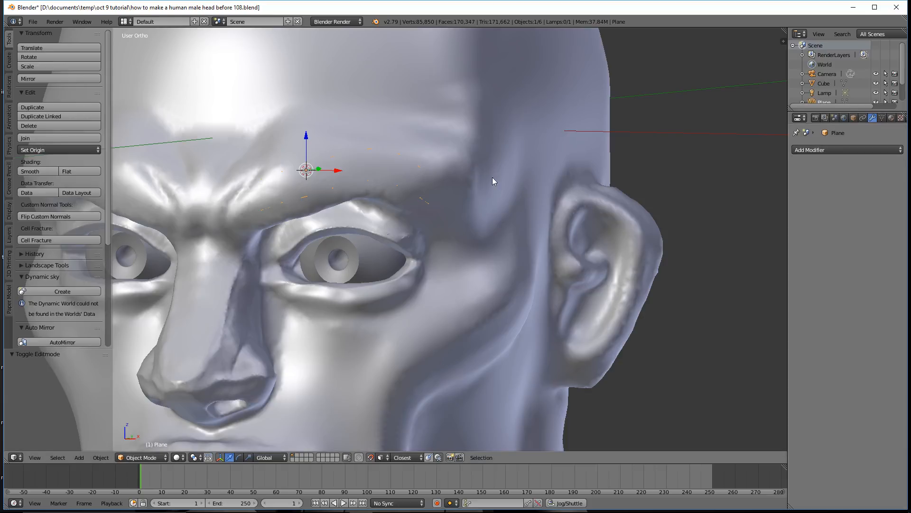
pyautogui.press('ctrl')
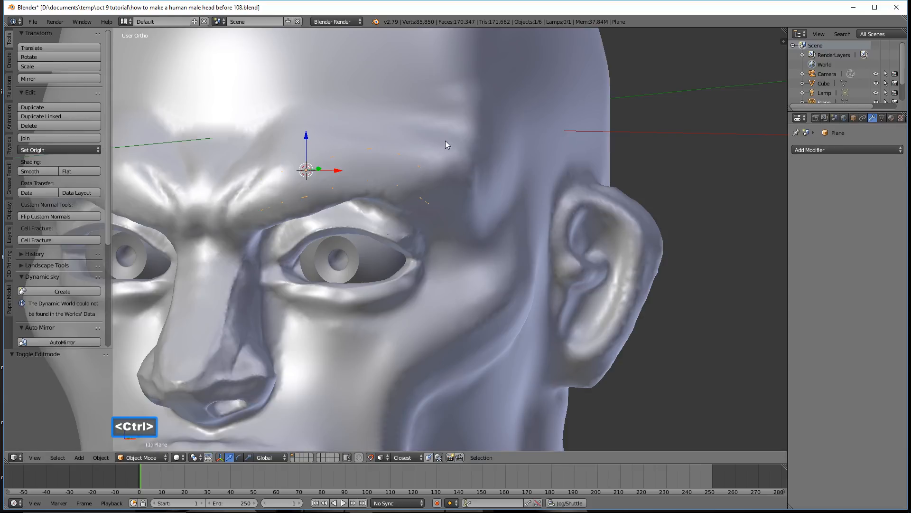
pyautogui.hotkey('ctrl', '2')
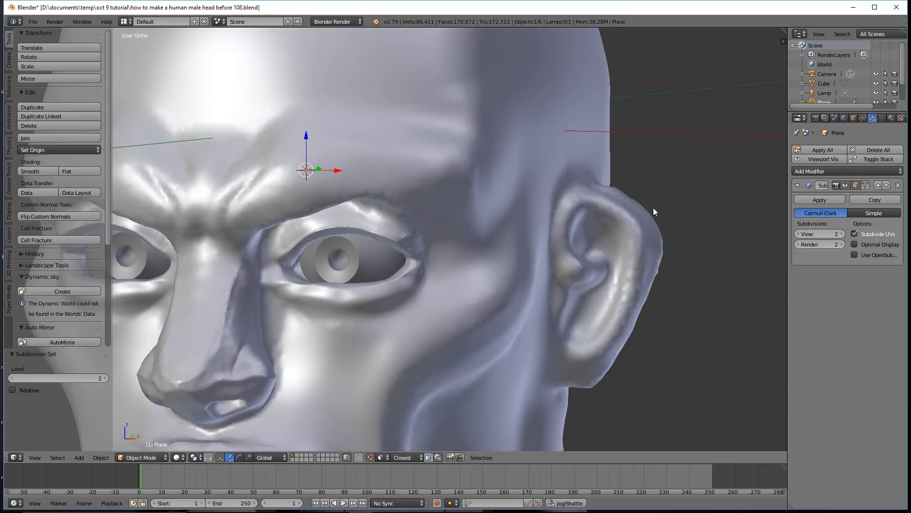
pyautogui.click(864, 185)
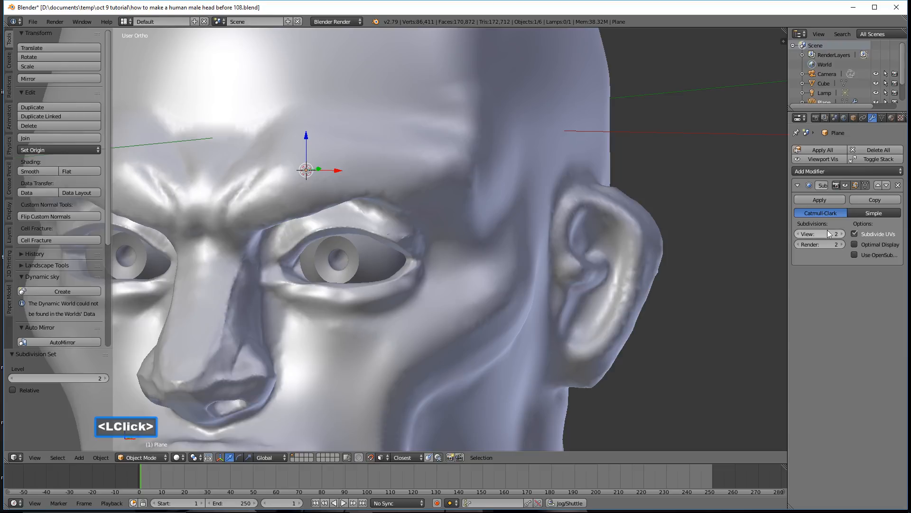
# Step: Add a Solidify modifier to the eyebrow and save the file as "how to make a human male head before 109.blend"
pyautogui.click(893, 172)
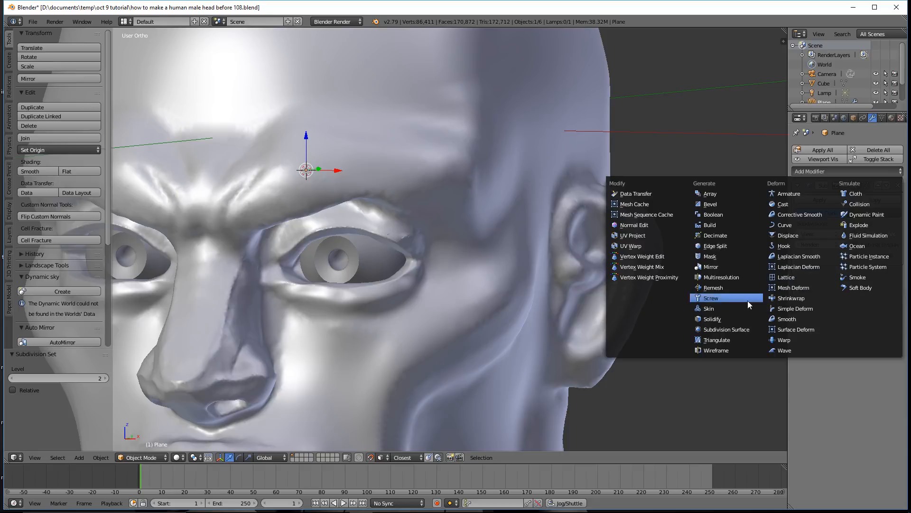
pyautogui.click(736, 318)
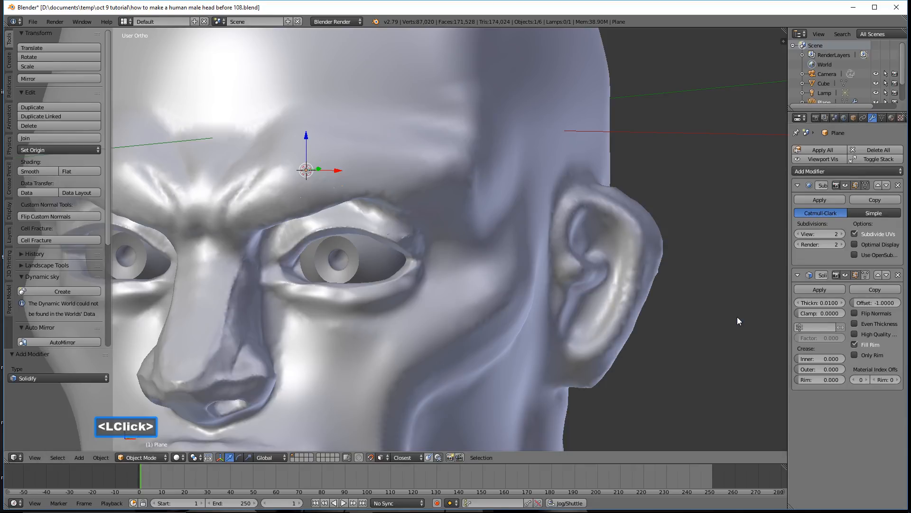
pyautogui.click(603, 43)
pyautogui.click(603, 43)
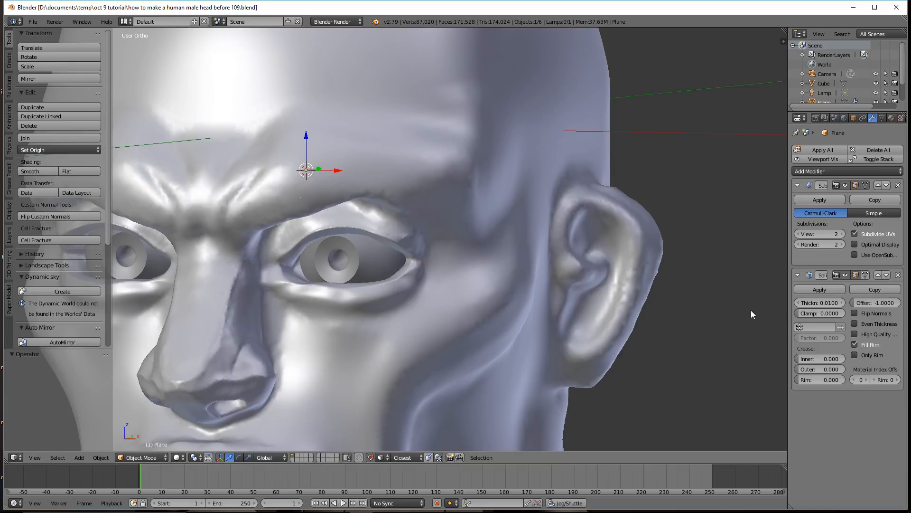
# Step: Set the eyebrow's Solidify thickness to 0.0750 and its offset to -0.1515
pyautogui.click(814, 304)
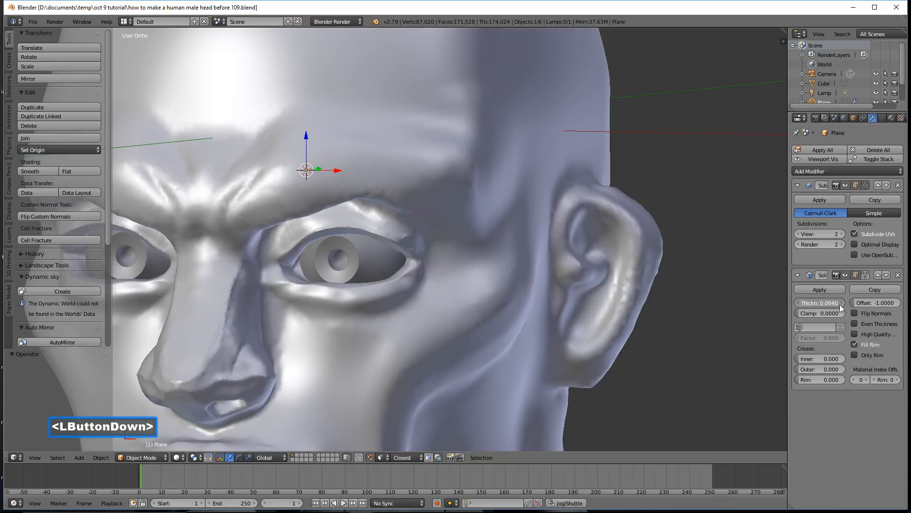
pyautogui.moveTo(844, 304); pyautogui.dragTo(807, 301)
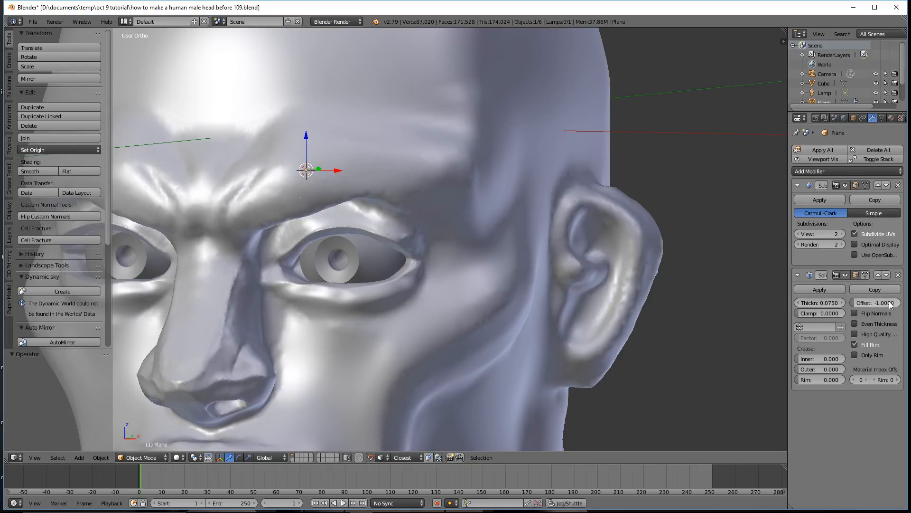
pyautogui.moveTo(860, 303)
pyautogui.mouseDown()
pyautogui.moveTo(885, 302)
pyautogui.moveTo(875, 302)
pyautogui.mouseUp()
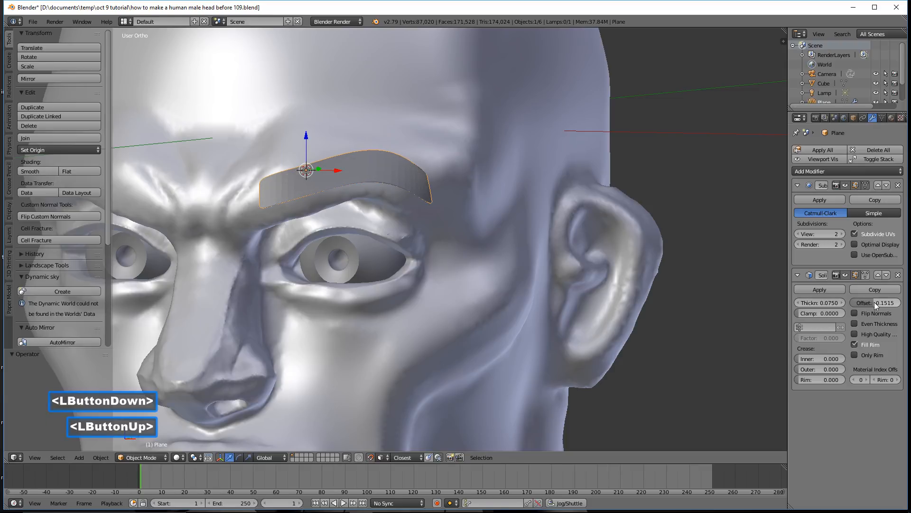
# Step: Set the Solidify thickness to 0.1470 and save the file as "how to make a human male head before 110.blend"
pyautogui.moveTo(424, 308); pyautogui.dragTo(424, 273, button='middle')
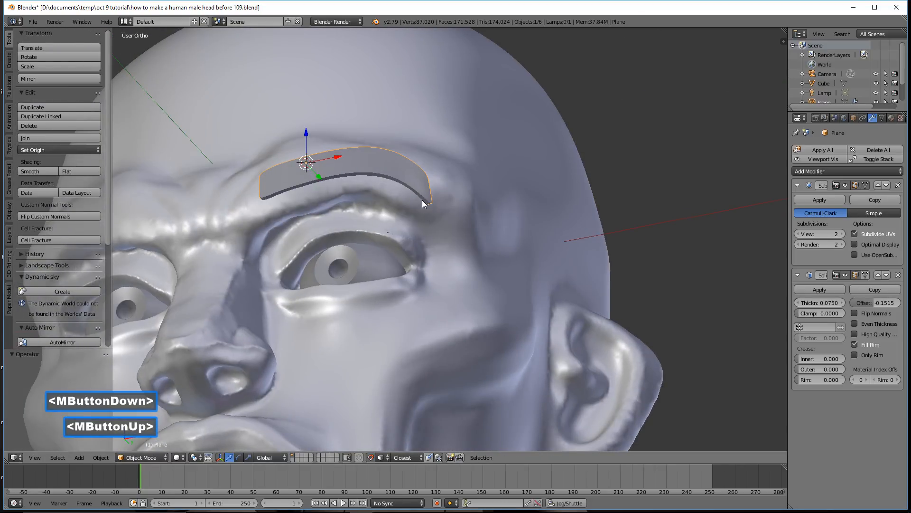
pyautogui.moveTo(809, 302); pyautogui.dragTo(849, 305)
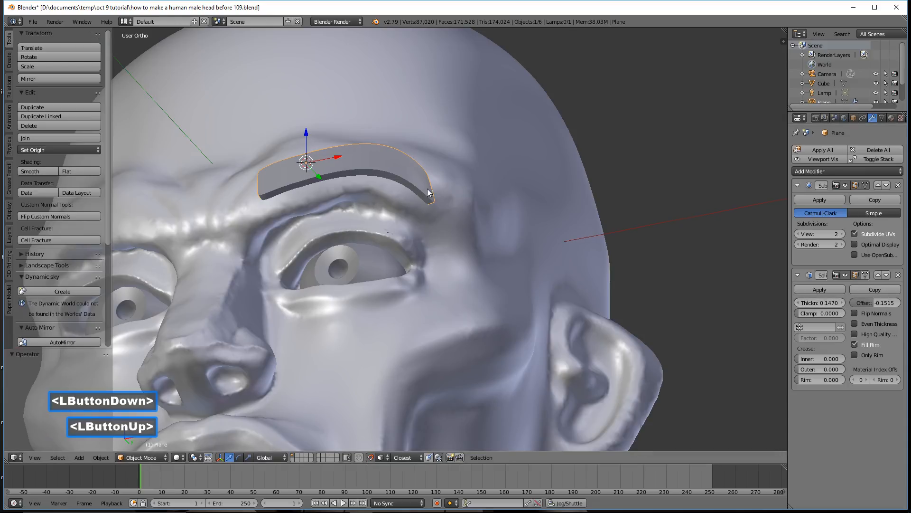
pyautogui.moveTo(499, 217); pyautogui.dragTo(513, 257, button='middle')
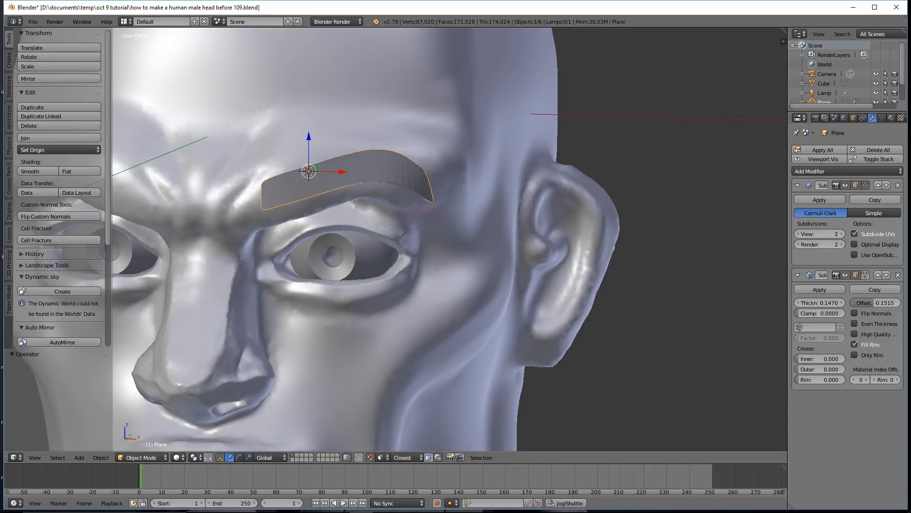
pyautogui.click(604, 14)
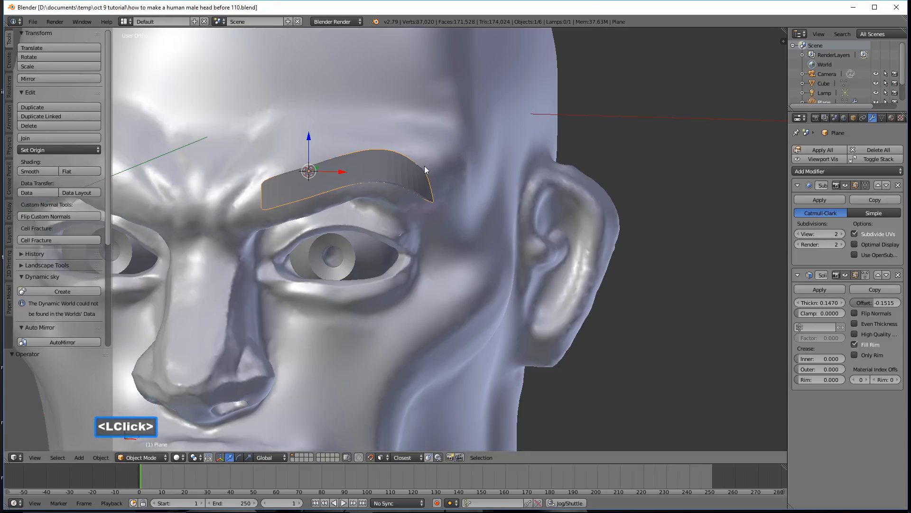
# Step: Reset the 3D cursor to the world centre and frame the head in the front orthographic view
pyautogui.scroll(-3, 457, 175)
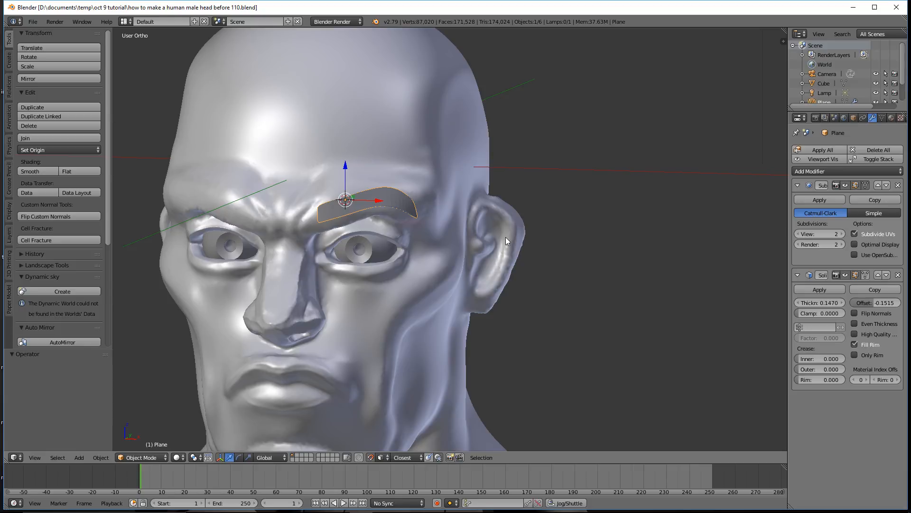
pyautogui.hotkey('shift', 'c')
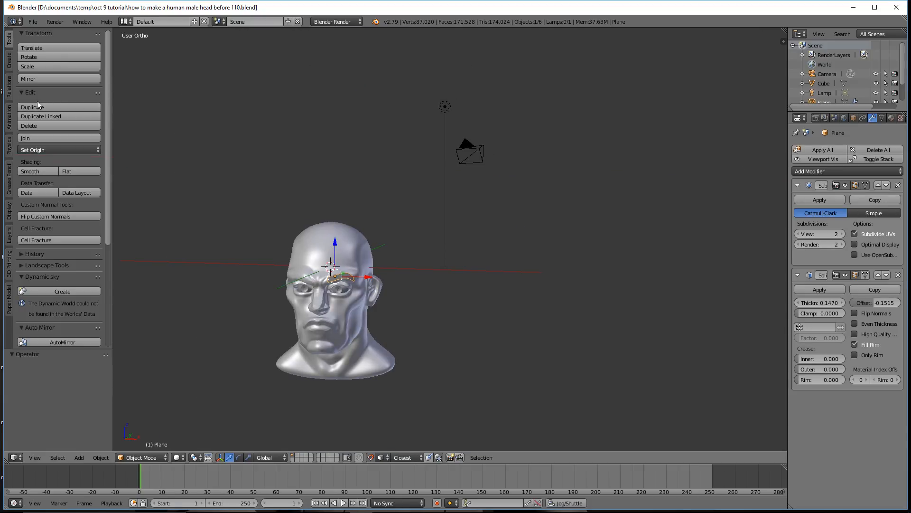
pyautogui.click(9, 211)
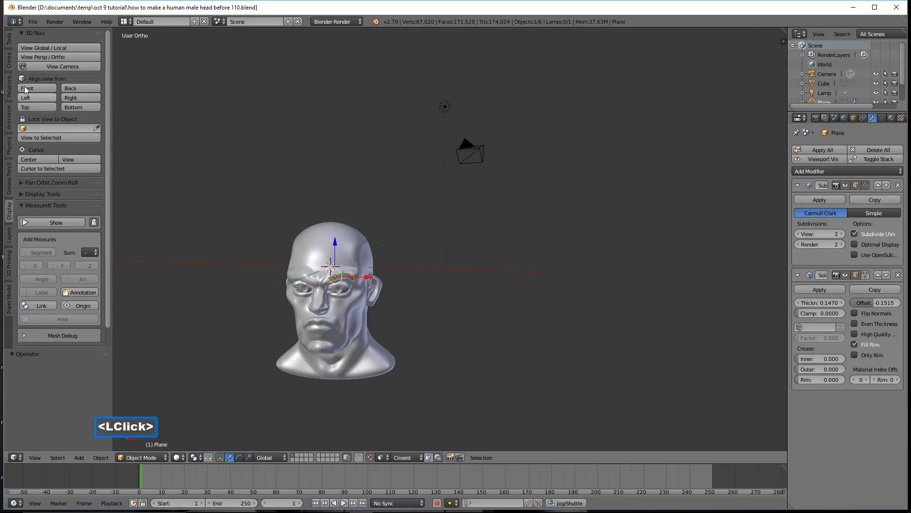
pyautogui.click(39, 87)
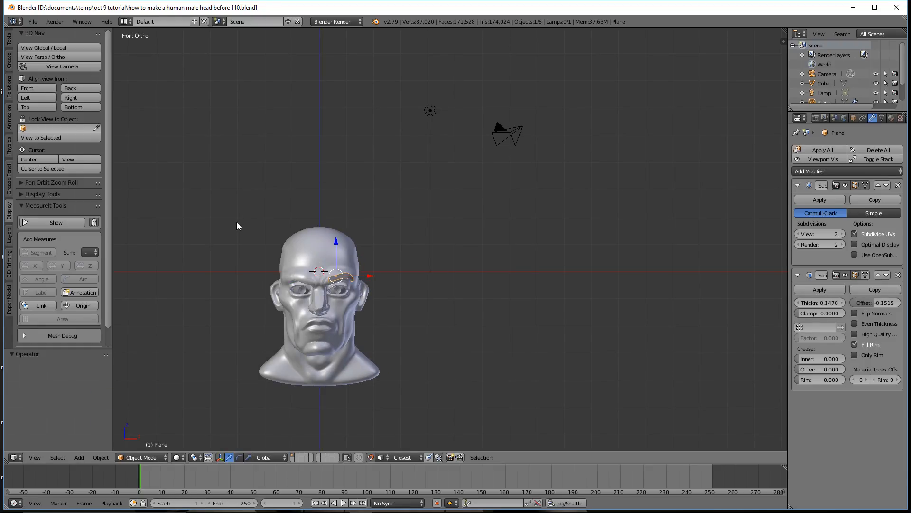
pyautogui.press('b')
pyautogui.moveTo(237, 222); pyautogui.dragTo(401, 399)
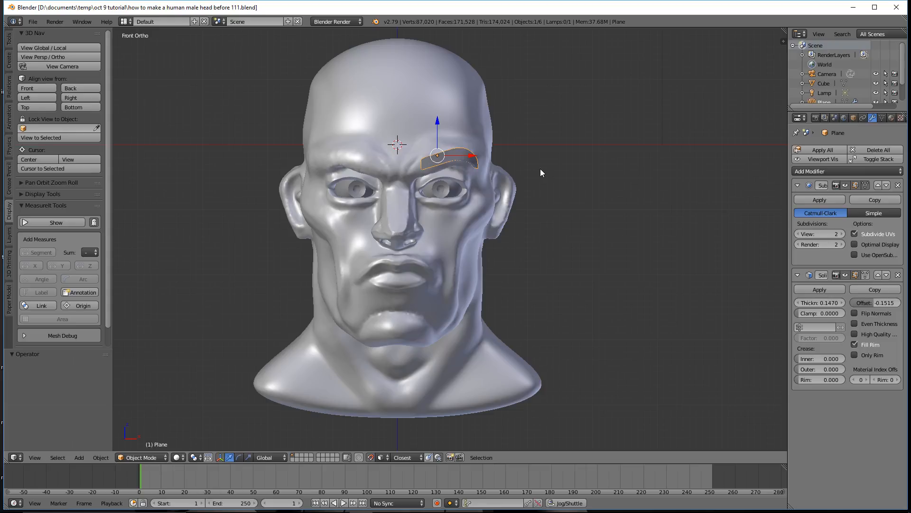
# Step: Add a Plain Axes empty at the 3D cursor and save the file as "how to make a human male head before 112.blend"
pyautogui.hotkey('shift', 'a')
pyautogui.moveTo(541, 169)
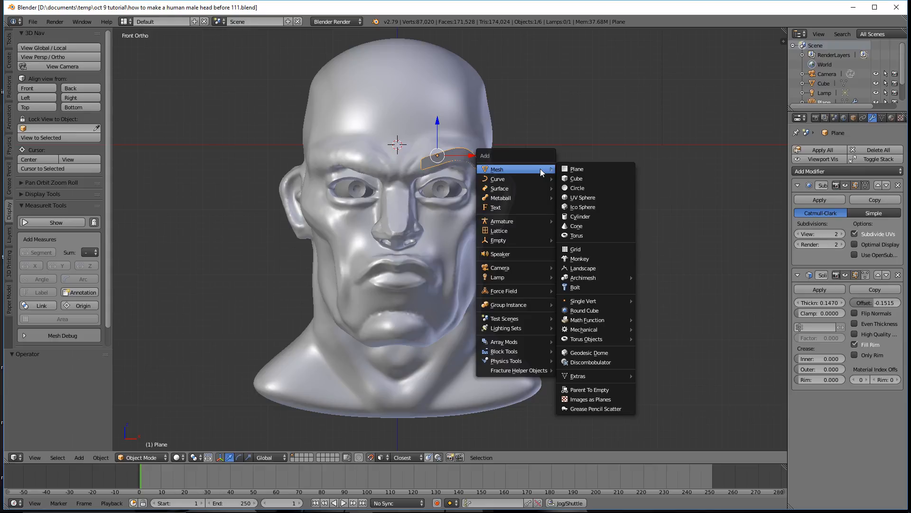
pyautogui.click(523, 239)
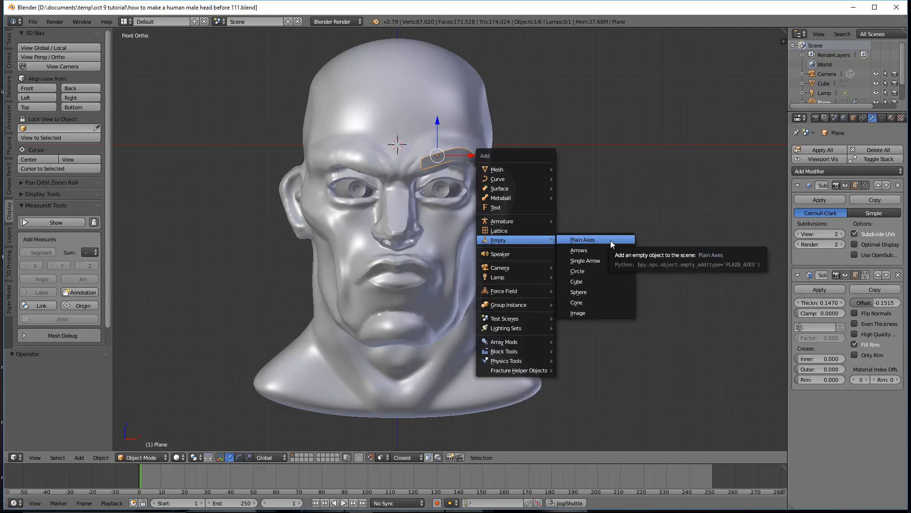
pyautogui.click(610, 240)
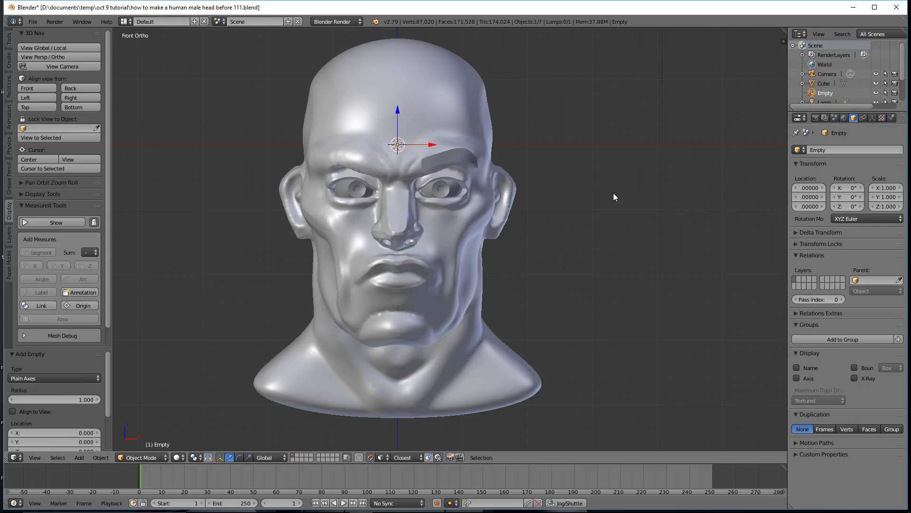
pyautogui.click(621, 155)
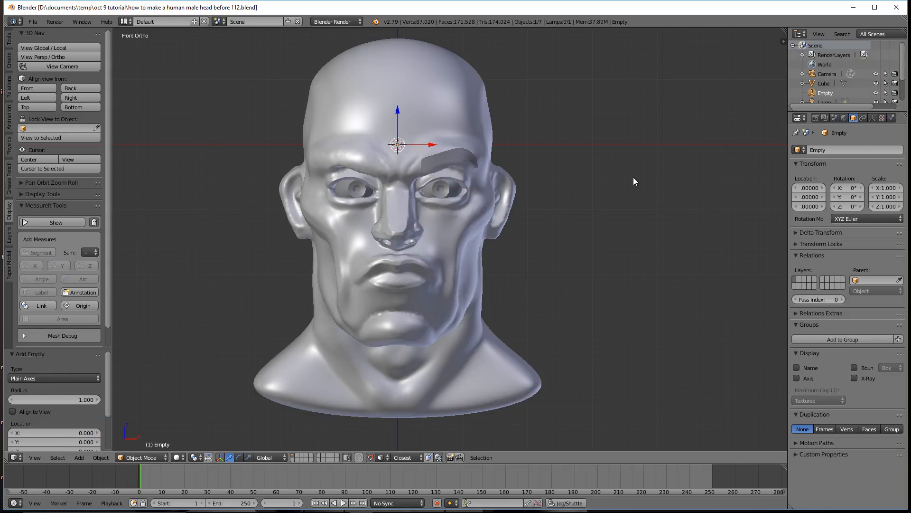
# Step: Run AutoMirror on the eyebrow plane, deselect all of its vertices, and return to Object Mode
pyautogui.click(466, 155)
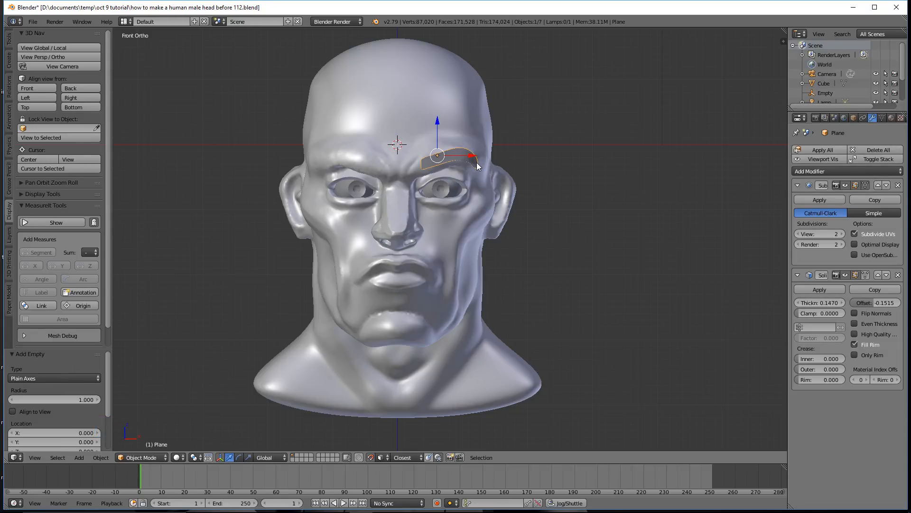
pyautogui.click(9, 44)
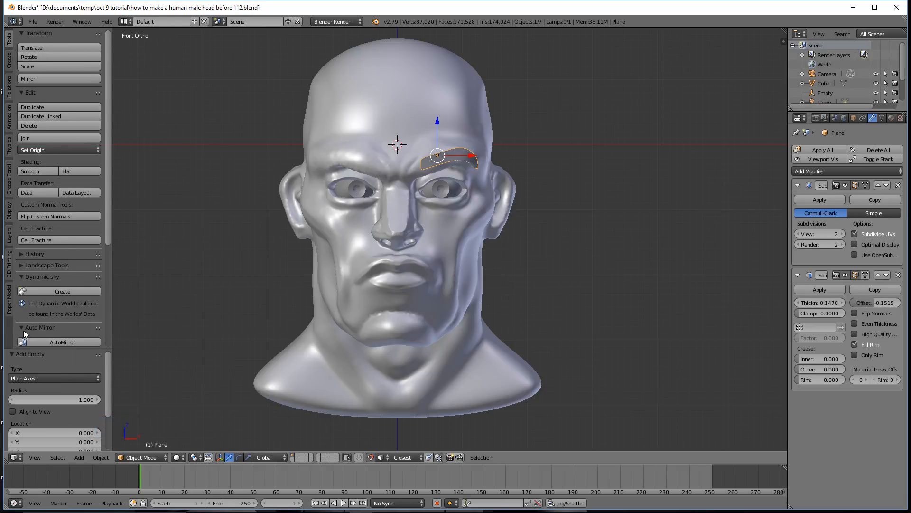
pyautogui.click(87, 341)
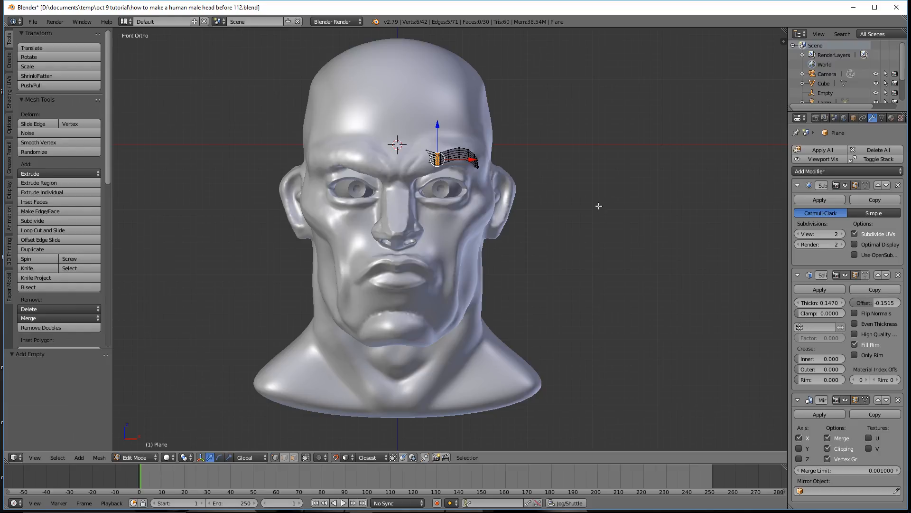
pyautogui.press('a')
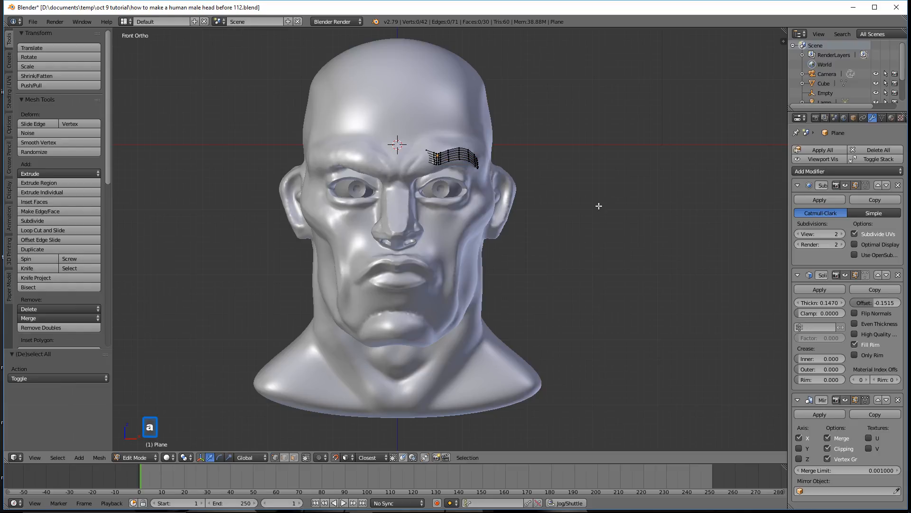
pyautogui.click(155, 458)
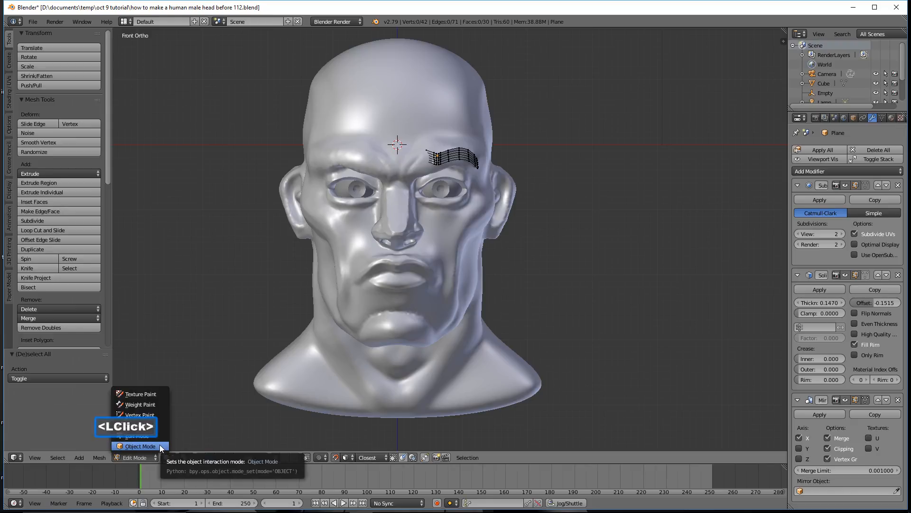
pyautogui.click(159, 446)
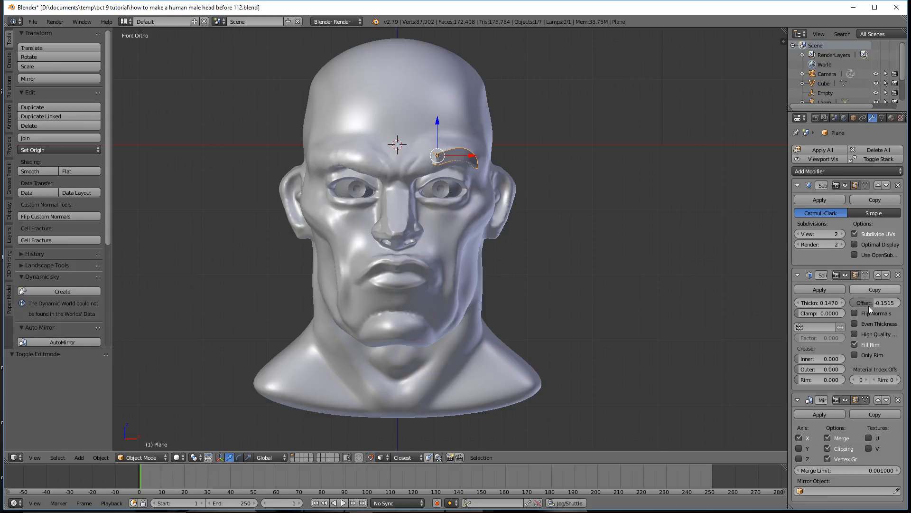
# Step: Move the eyebrow's Mirror modifier first in the stack, mirror about Empty, and save as "how to make a human male head before 113.blend"
pyautogui.click(878, 400)
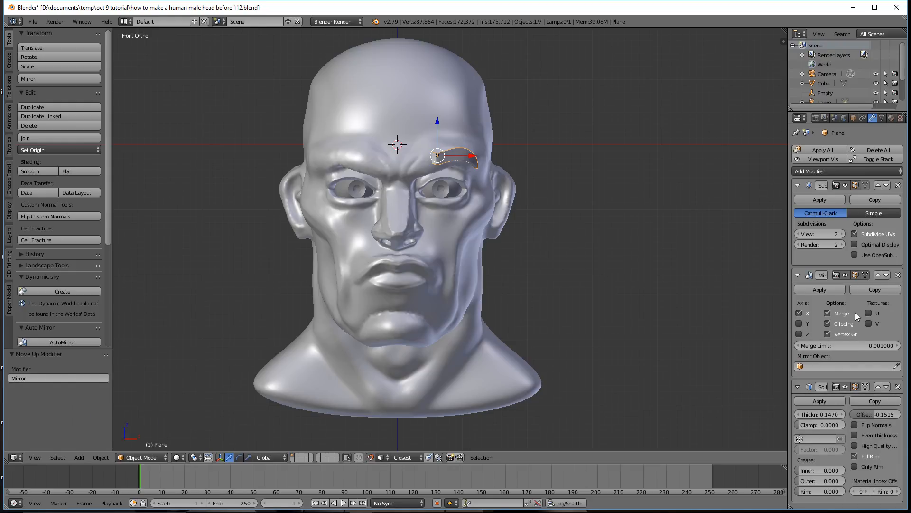
pyautogui.click(879, 276)
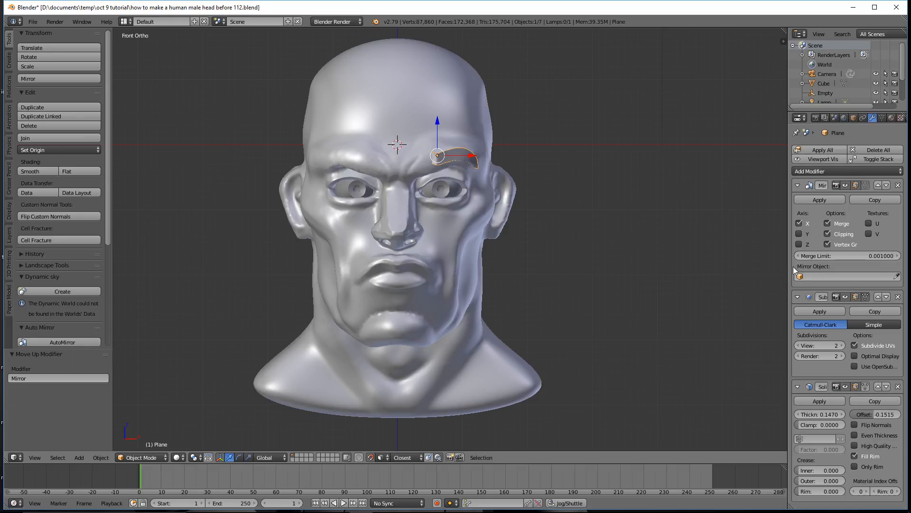
pyautogui.click(801, 276)
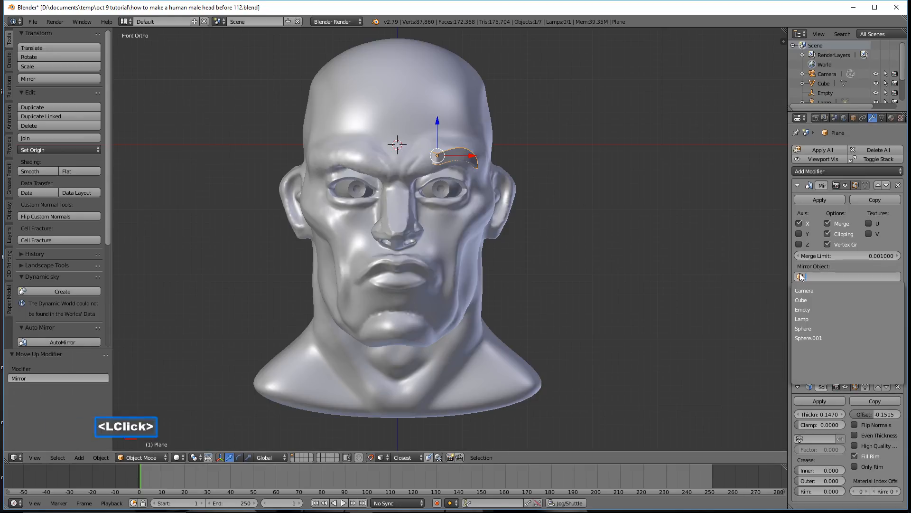
pyautogui.click(834, 309)
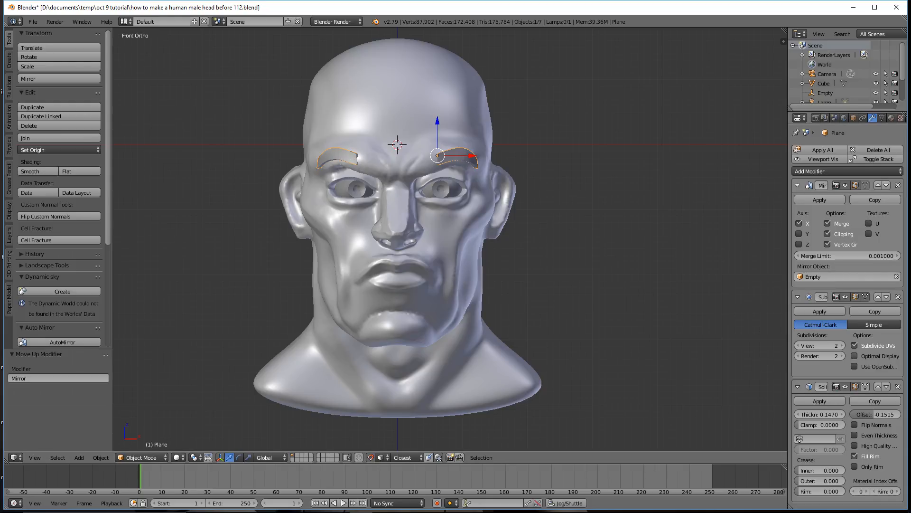
pyautogui.hotkey('ctrl', 'shift', 's')
pyautogui.click(648, 12)
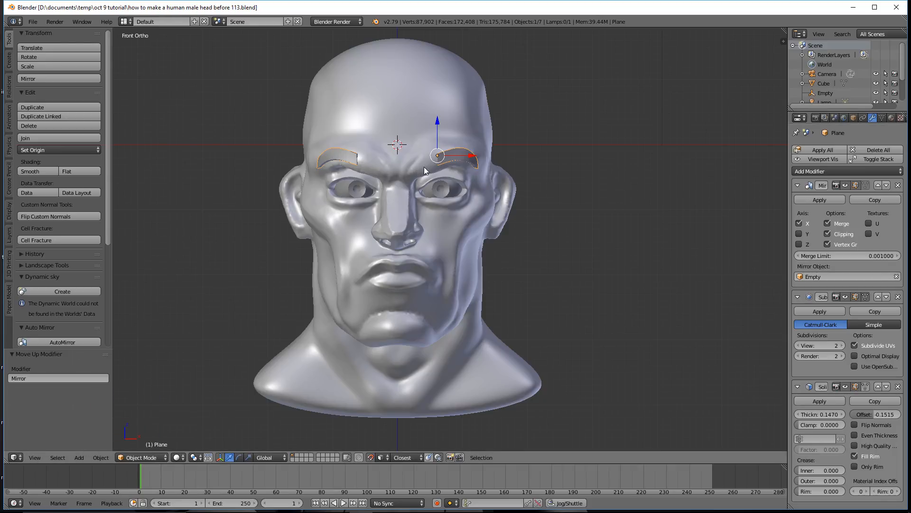
# Step: Enter Edit Mode on the eyebrow and show its editing cage on the Solidify modifier's result
pyautogui.scroll(6, 569, 221)
pyautogui.keyDown('shift'); pyautogui.moveTo(606, 193); pyautogui.dragTo(602, 322, button='middle'); pyautogui.keyUp('shift')
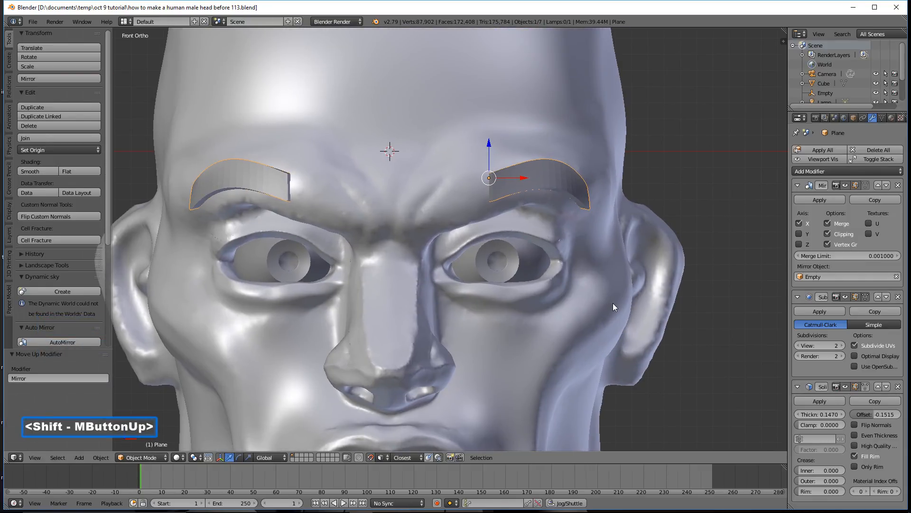
pyautogui.scroll(2, 613, 304)
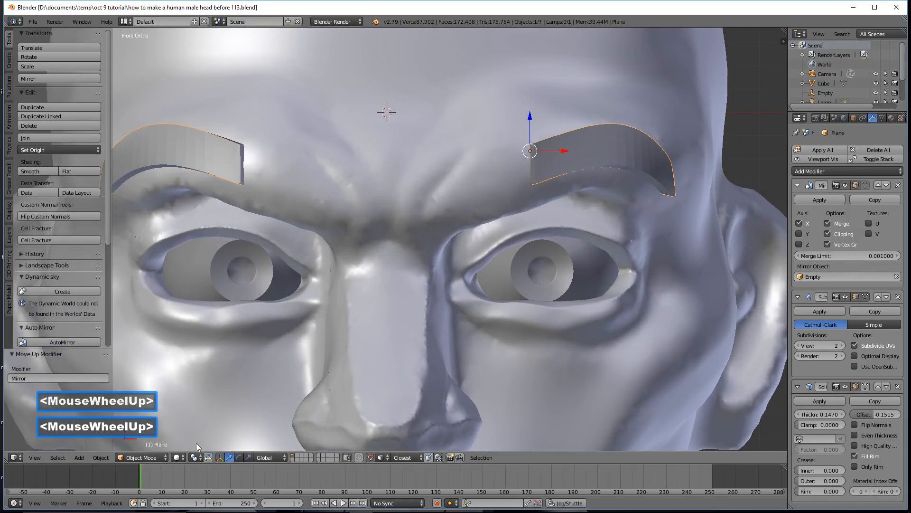
pyautogui.click(155, 457)
pyautogui.click(162, 433)
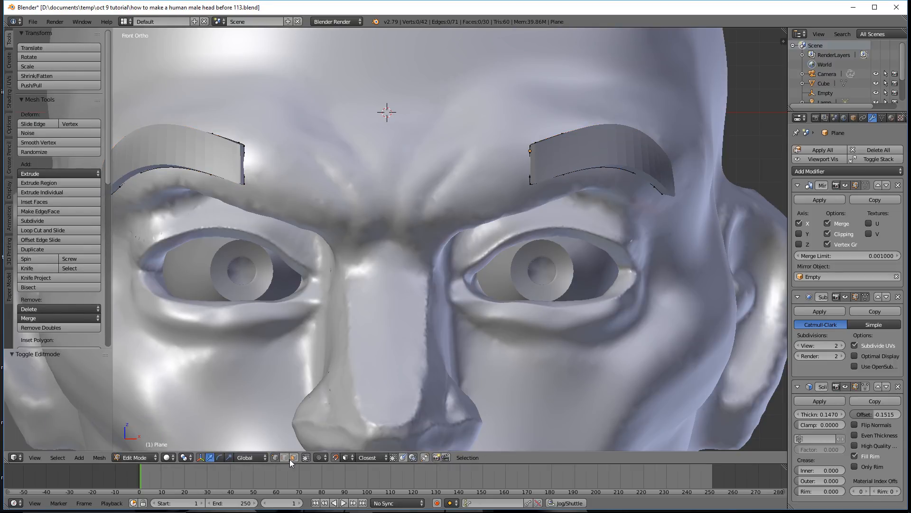
pyautogui.click(866, 387)
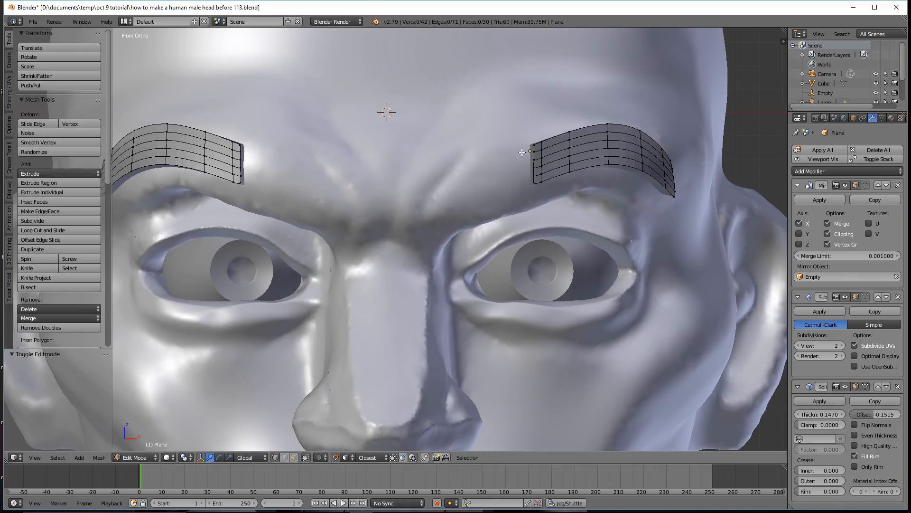
# Step: Select the edge loop at the eyebrow's inner end, enable proportional editing, and save as "how to make a human male head before 114.blend"
pyautogui.click(283, 458)
pyautogui.keyDown('alt'); pyautogui.click(534, 149); pyautogui.keyUp('alt')
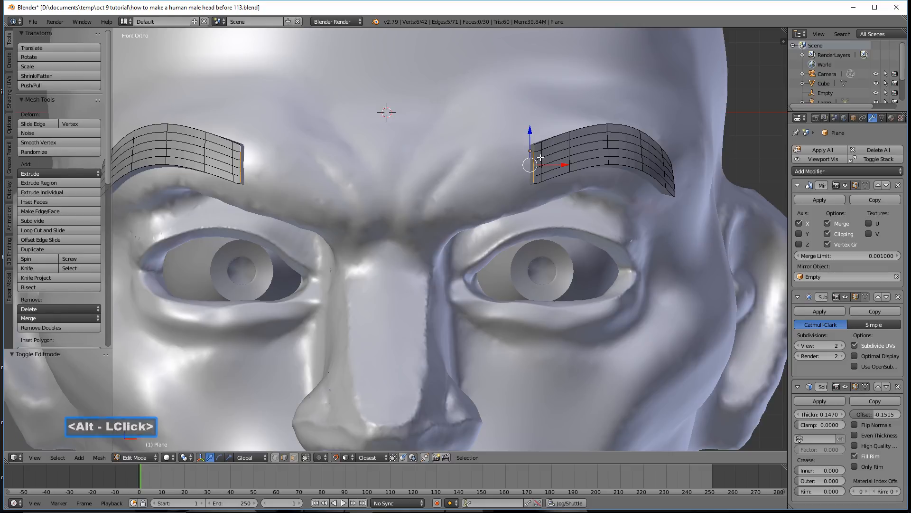
pyautogui.press('o')
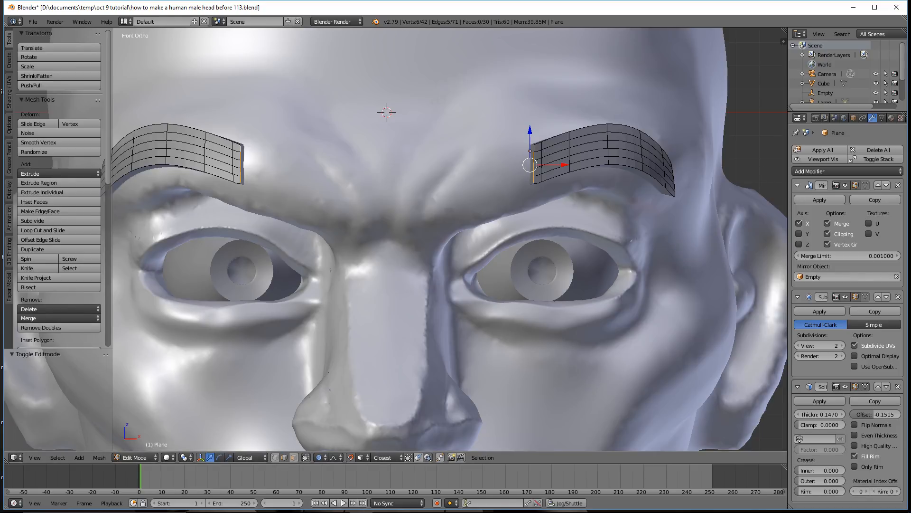
pyautogui.hotkey('ctrl', 'alt', 's')
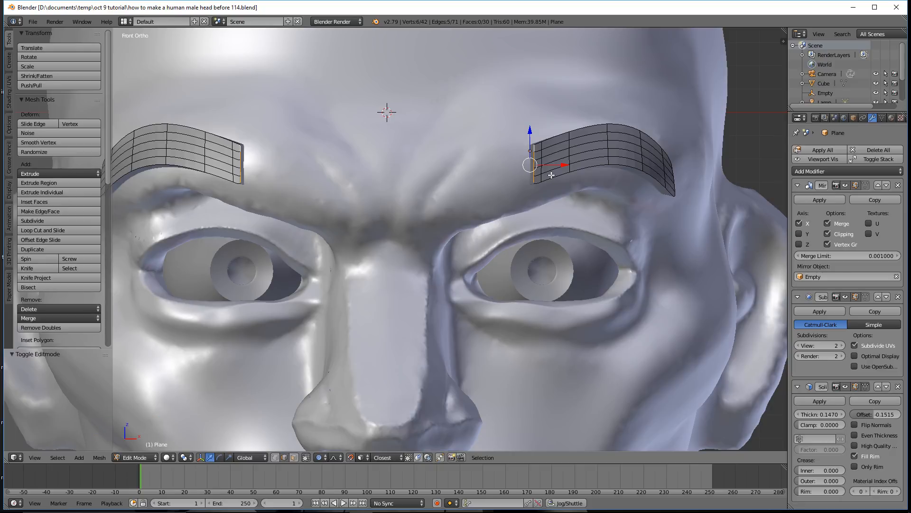
# Step: Move the inner end toward the nose bridge by about -0.416 in X and -0.153 in Z, with proportional size 0.15
pyautogui.press('g')
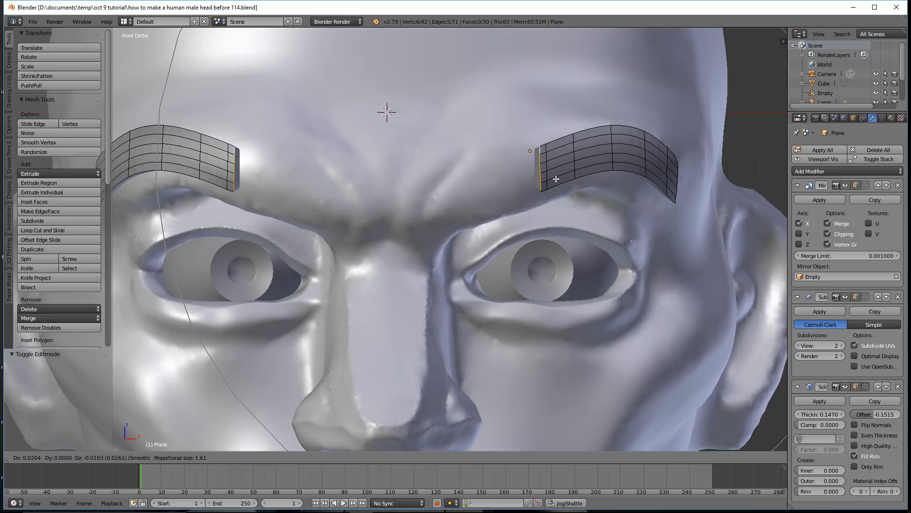
pyautogui.scroll(18, 556, 179)
pyautogui.scroll(7, 557, 179)
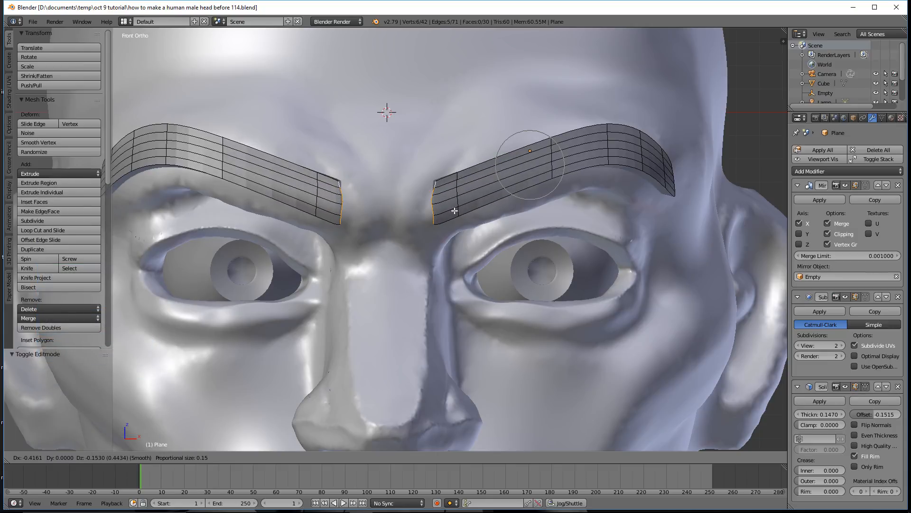
pyautogui.click(455, 211)
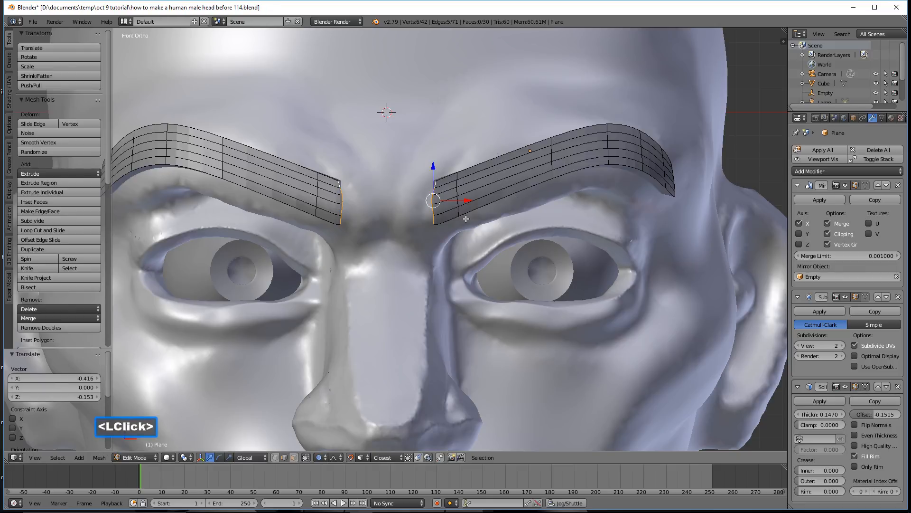
# Step: Add five single crosswise loop cuts to the eyebrow, spread from its stretched inner part to the top of the arch
pyautogui.moveTo(459, 201); pyautogui.dragTo(492, 189, button='middle')
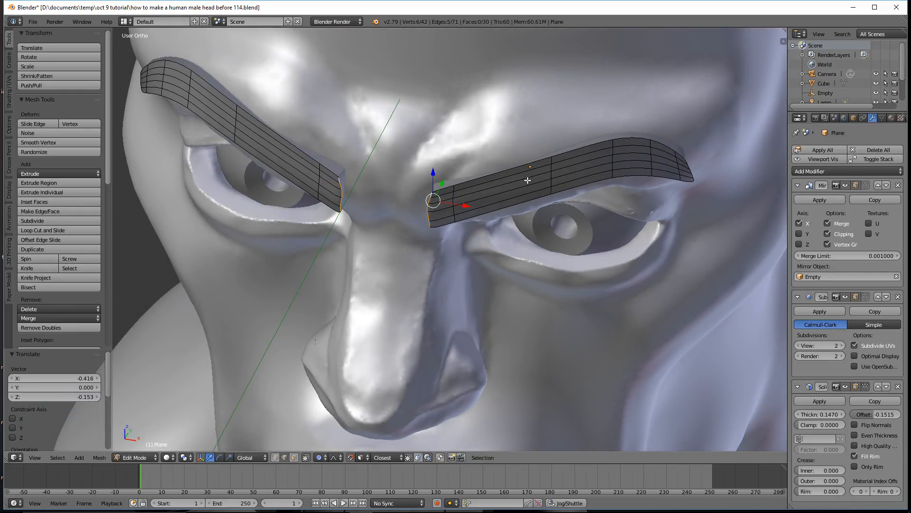
pyautogui.press('ctrl')
pyautogui.hotkey('ctrl', 'r')
pyautogui.click(499, 187)
pyautogui.click(532, 195)
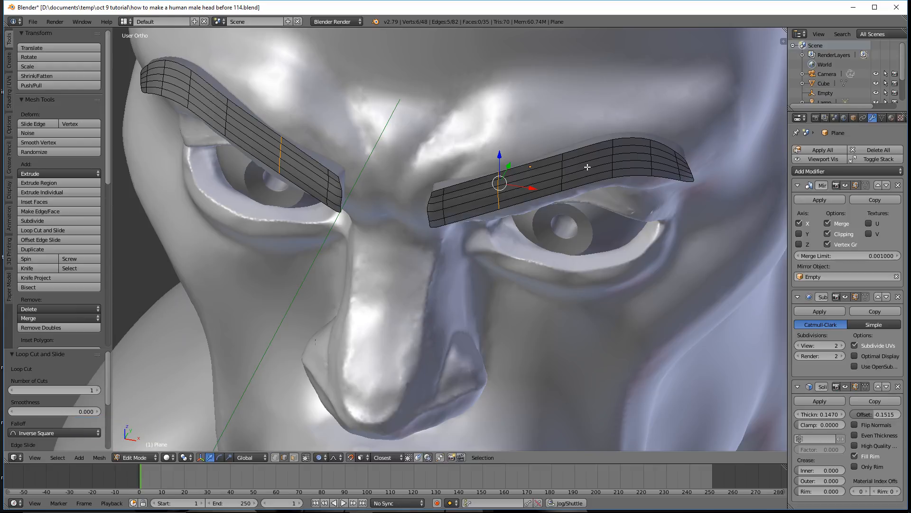
pyautogui.hotkey('ctrl', 'r')
pyautogui.click(476, 194)
pyautogui.click(476, 193)
pyautogui.hotkey('ctrl', 'r')
pyautogui.click(540, 179)
pyautogui.click(539, 179)
pyautogui.hotkey('ctrl', 'r')
pyautogui.click(591, 161)
pyautogui.click(591, 160)
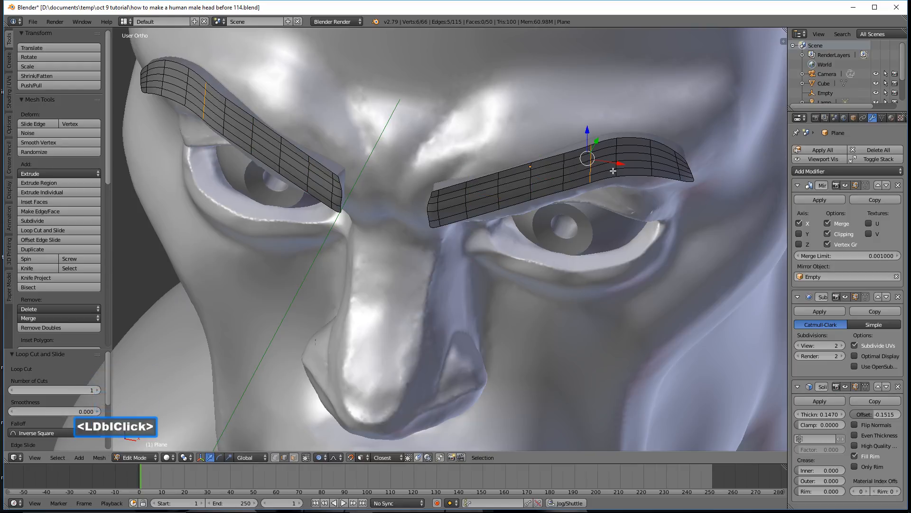
pyautogui.hotkey('ctrl', 'r')
pyautogui.click(654, 161)
pyautogui.click(654, 161)
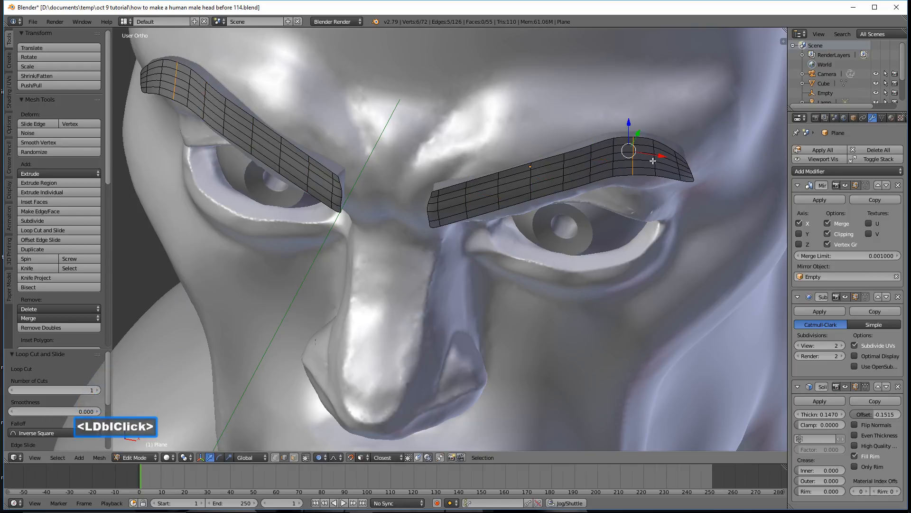
# Step: Deselect the eyebrow's vertices, return to Object Mode, and save the file as "how to make a human male head before 115.blend"
pyautogui.press('a')
pyautogui.moveTo(562, 190); pyautogui.dragTo(604, 169, button='middle')
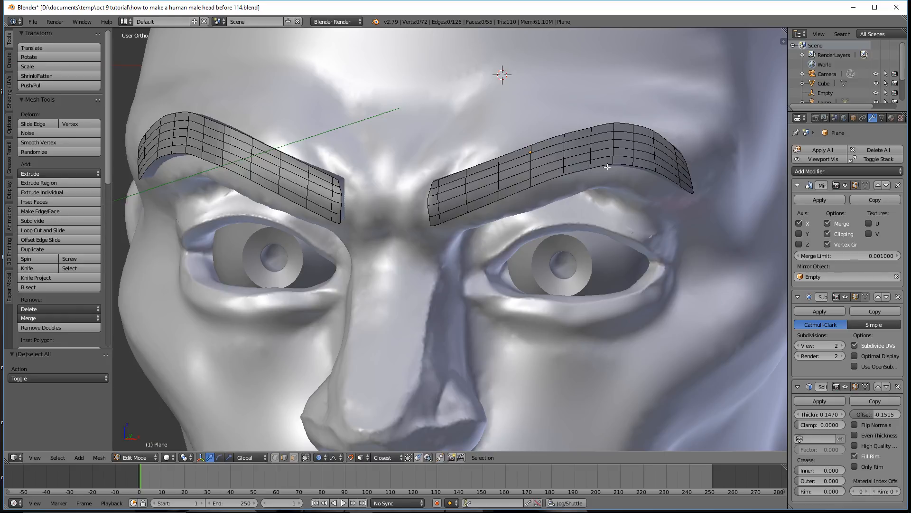
pyautogui.click(157, 457)
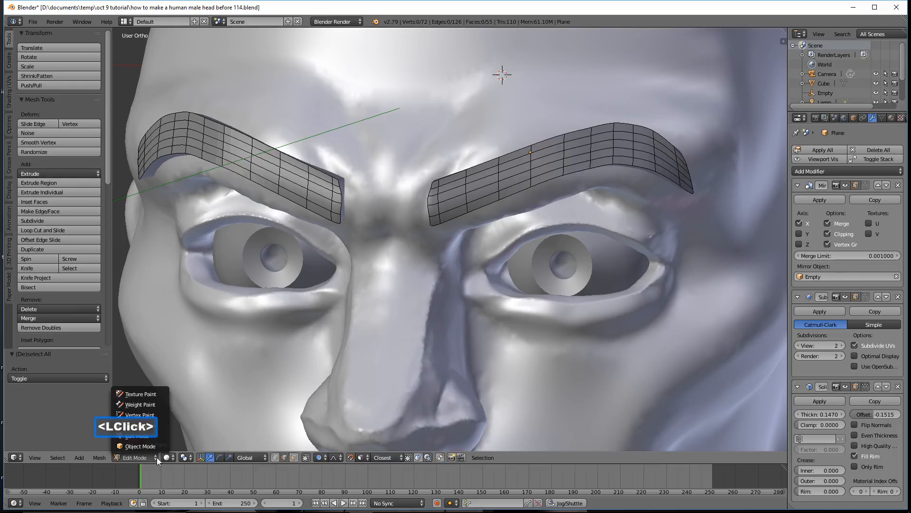
pyautogui.click(162, 447)
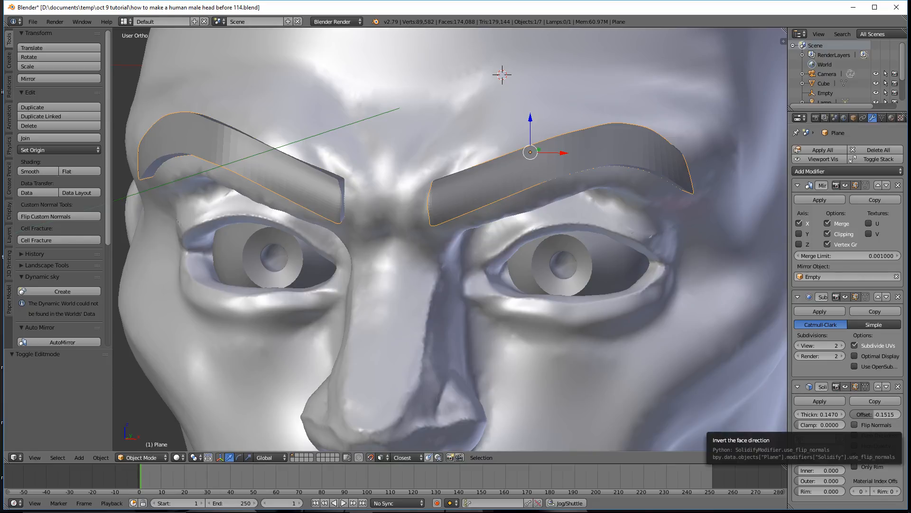
pyautogui.click(668, 78)
pyautogui.hotkey('ctrl', 'alt', 's')
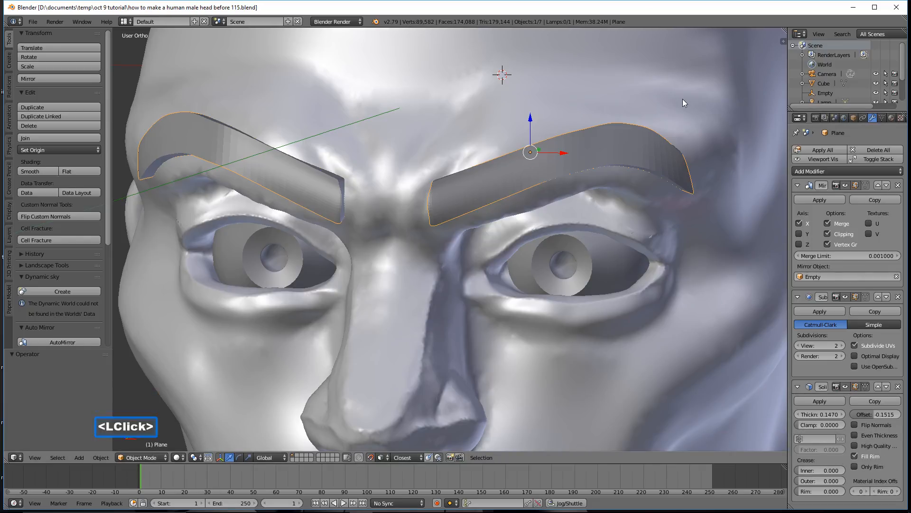
# Step: Deselect the eyebrow object and save the file as "how to make a human male head before 116.blend"
pyautogui.press('a')
pyautogui.scroll(-5, 683, 99)
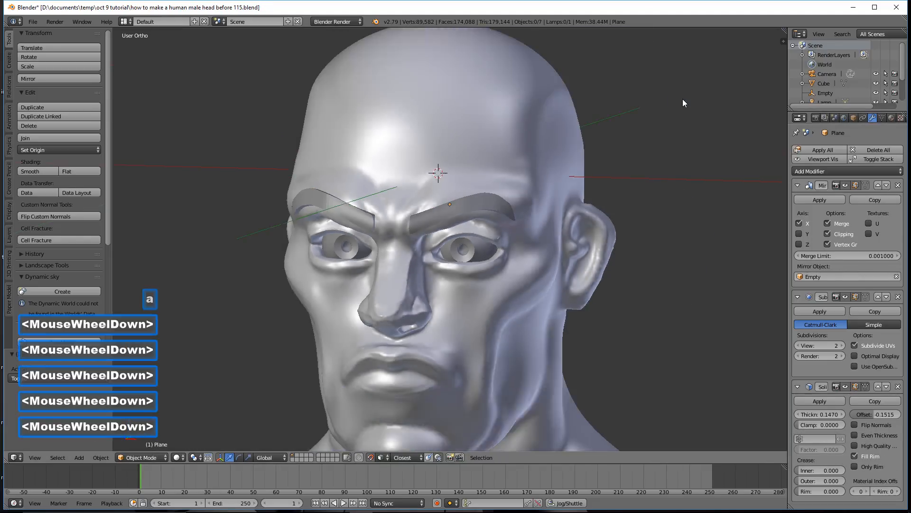
pyautogui.scroll(-3, 683, 98)
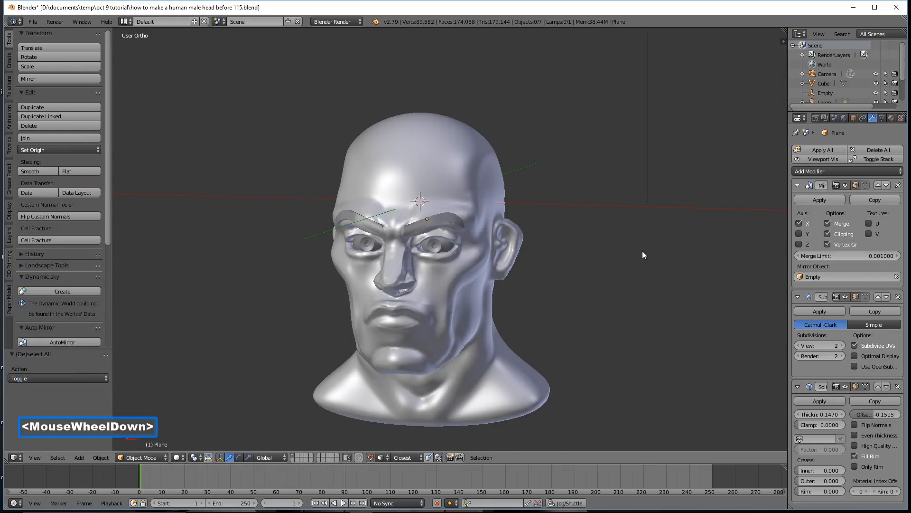
pyautogui.keyDown('shift'); pyautogui.moveTo(642, 251); pyautogui.dragTo(630, 222, button='middle'); pyautogui.keyUp('shift')
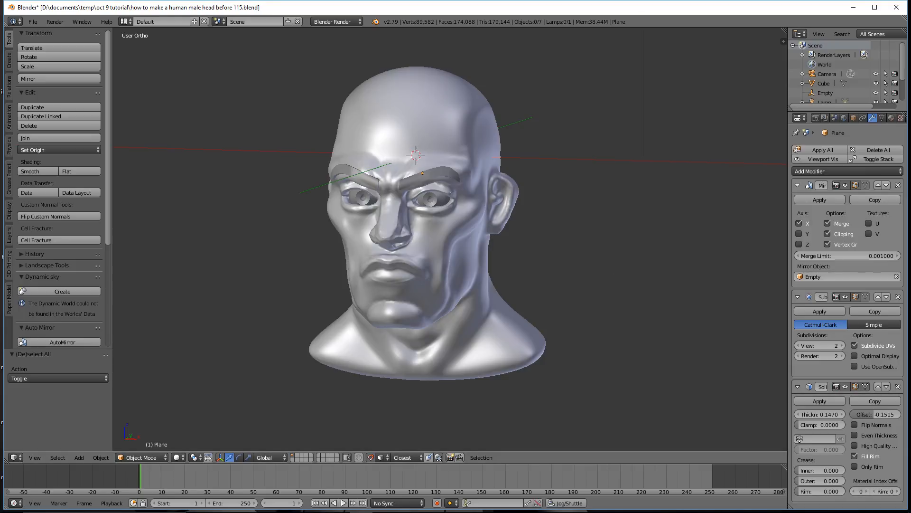
pyautogui.click(635, 12)
pyautogui.click(634, 13)
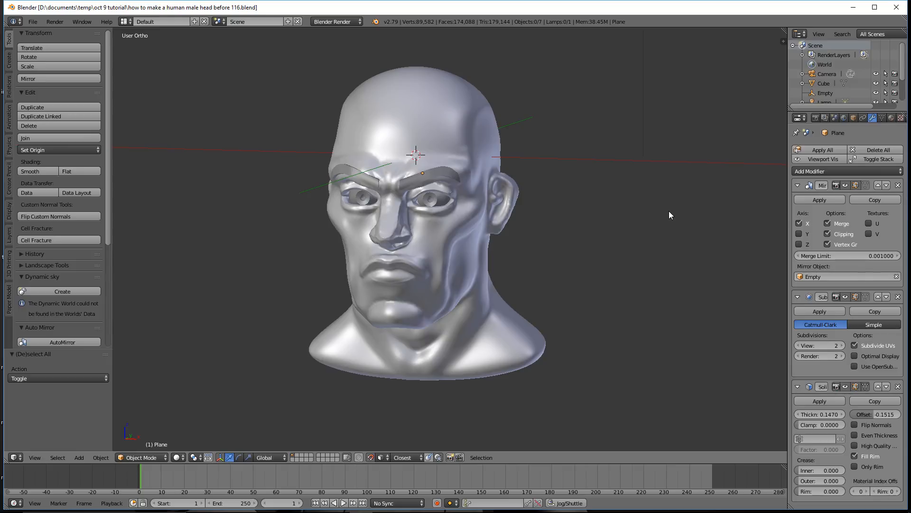
# Step: Switch to the front view and add a mesh cube at the 3D cursor on the head's forehead
pyautogui.click(9, 211)
pyautogui.click(39, 89)
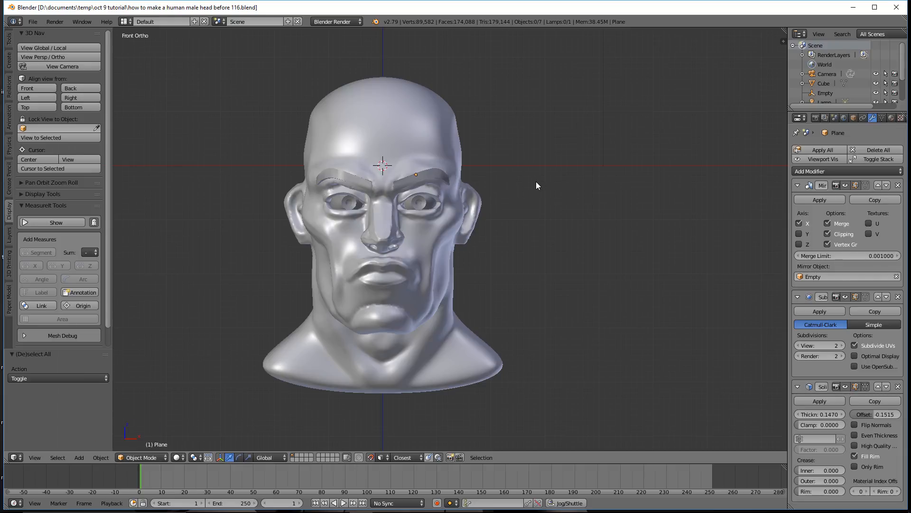
pyautogui.hotkey('shift', 'a')
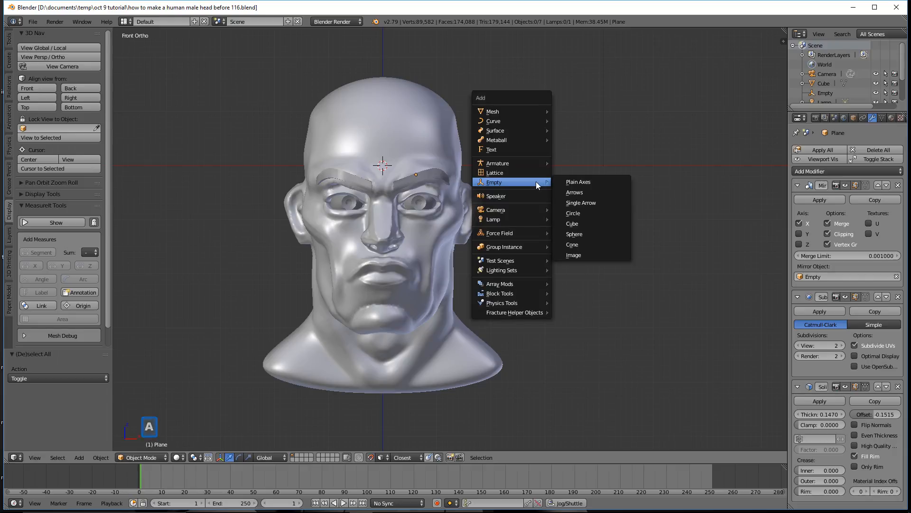
pyautogui.click(527, 110)
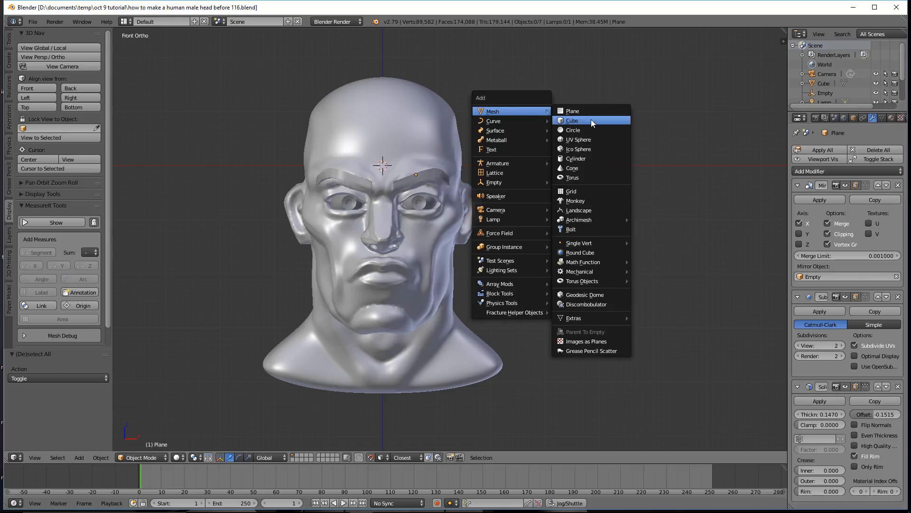
pyautogui.click(593, 120)
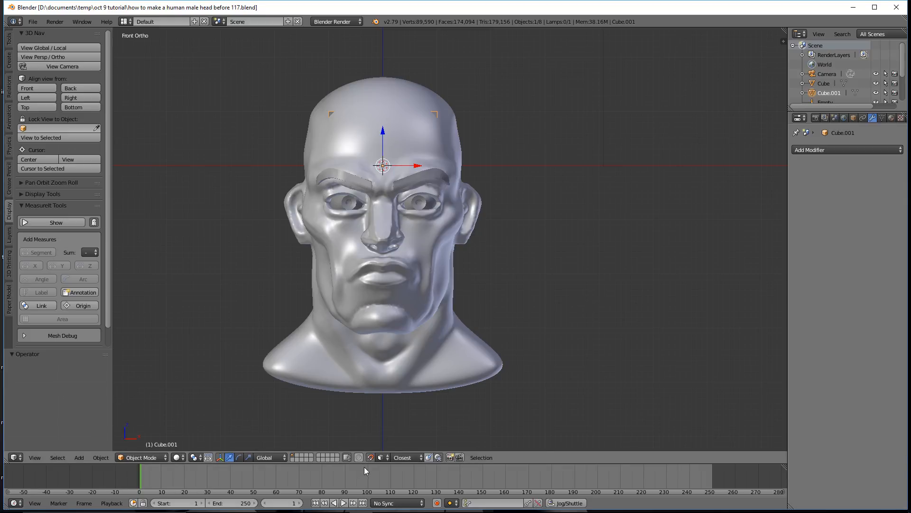
# Step: Turn off snapping and enable X-Ray display for the new cube so it draws in front of the head
pyautogui.click(371, 458)
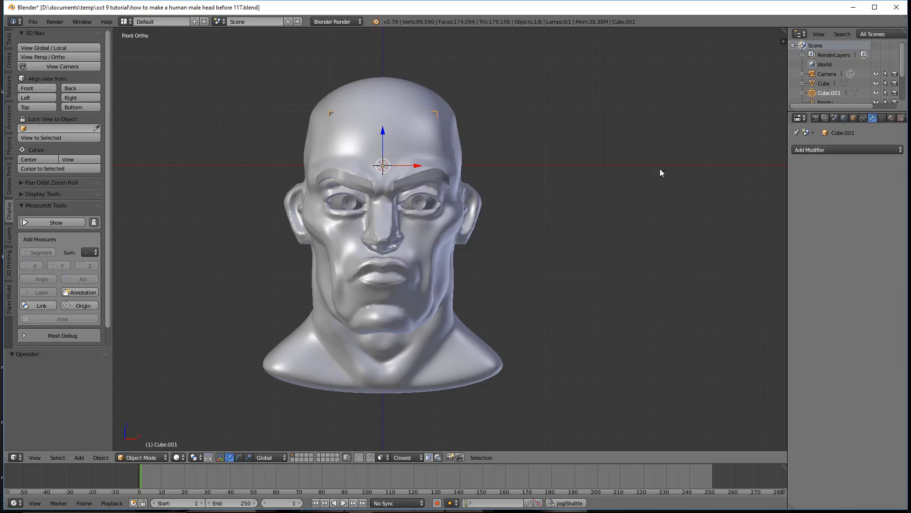
pyautogui.click(853, 118)
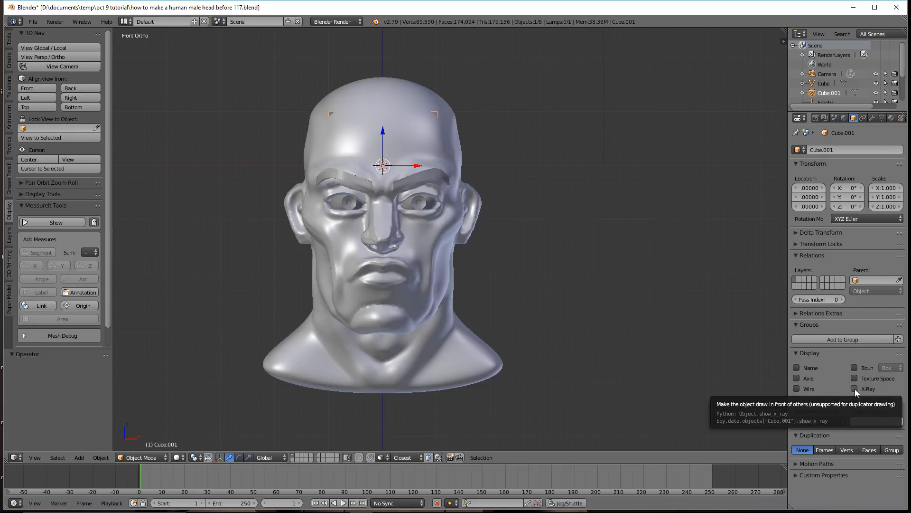
pyautogui.click(854, 389)
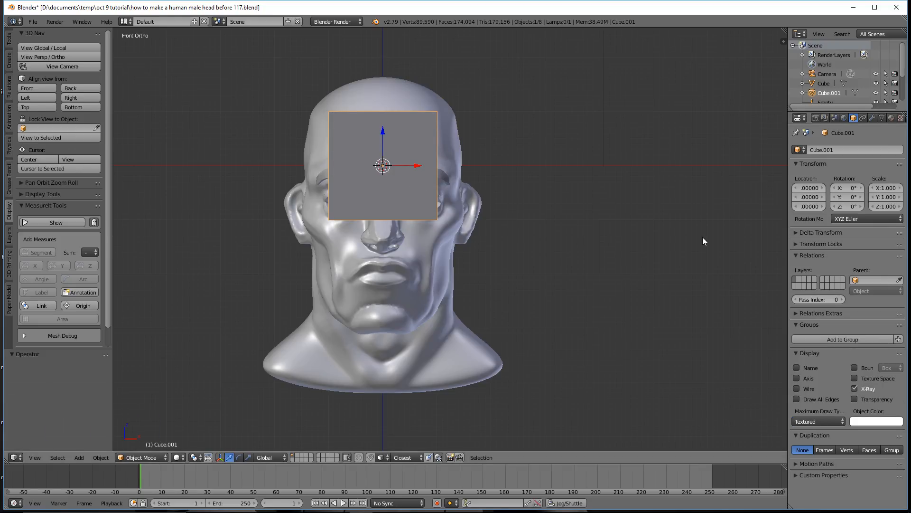
# Step: Enter Edit Mode, apply Subdivide Smooth with one cut to the whole cube, and deselect its geometry
pyautogui.click(160, 458)
pyautogui.click(167, 436)
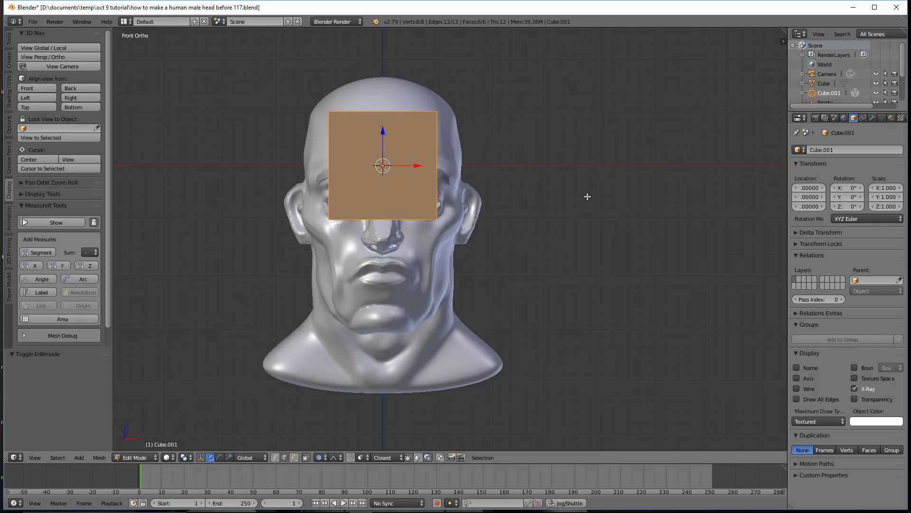
pyautogui.press('w')
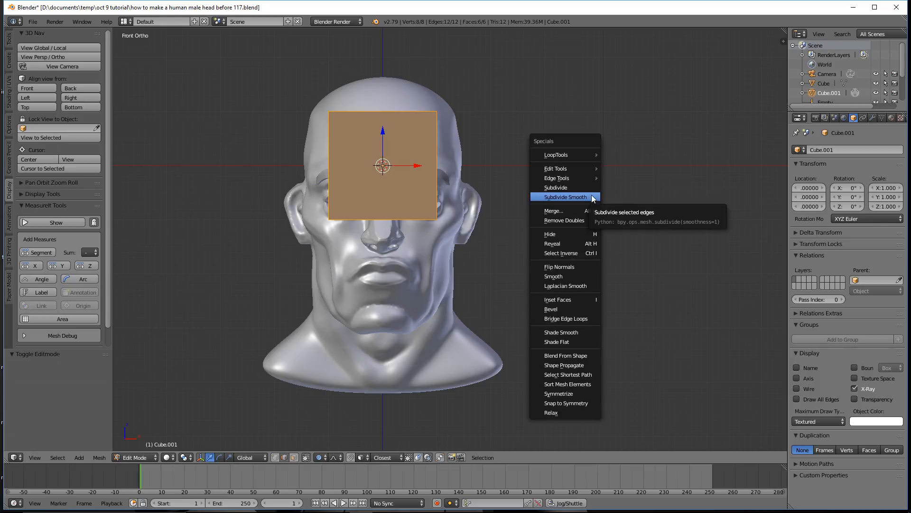
pyautogui.click(585, 199)
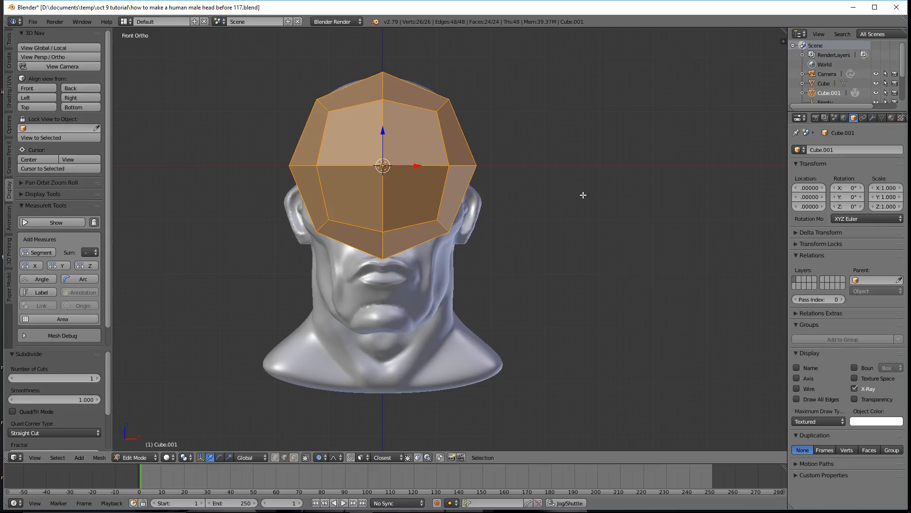
pyautogui.press('a')
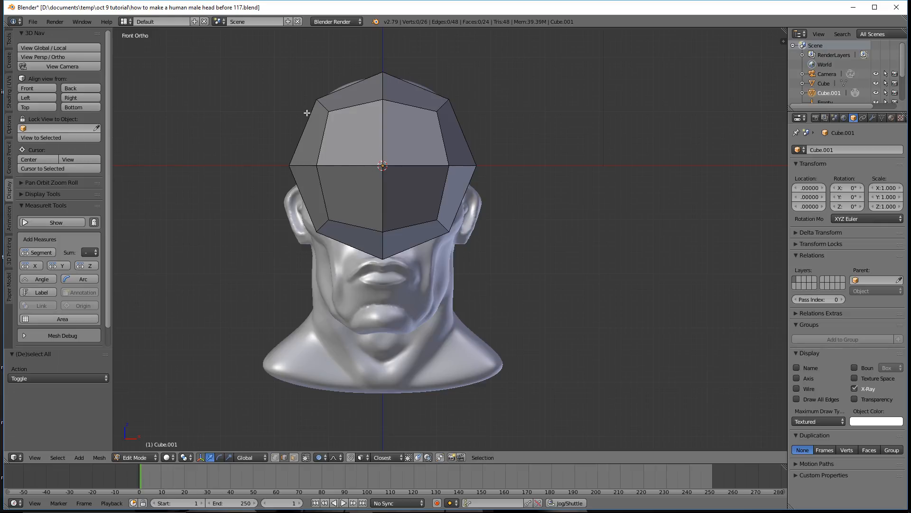
# Step: Apply AutoMirror to the rounded cube along X with Positive orientation, and clear the selection
pyautogui.click(9, 39)
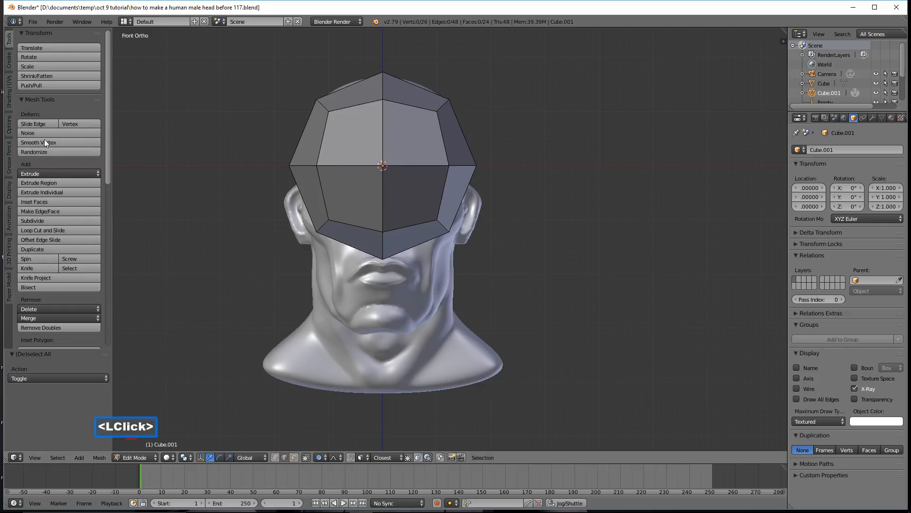
pyautogui.scroll(-5, 75, 255)
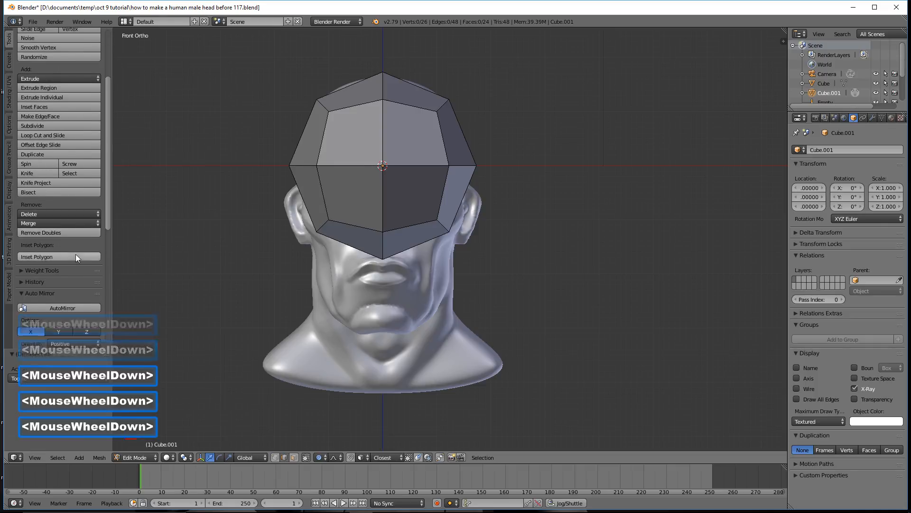
pyautogui.click(84, 309)
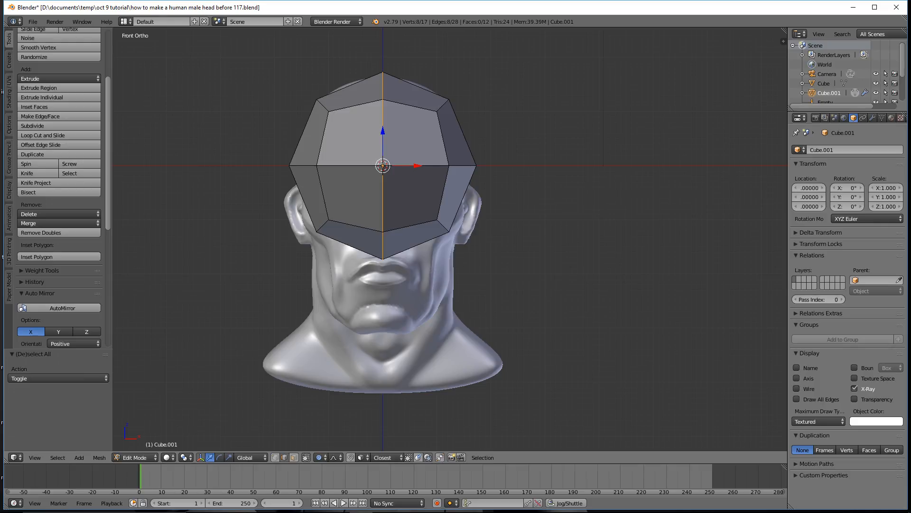
pyautogui.press('a')
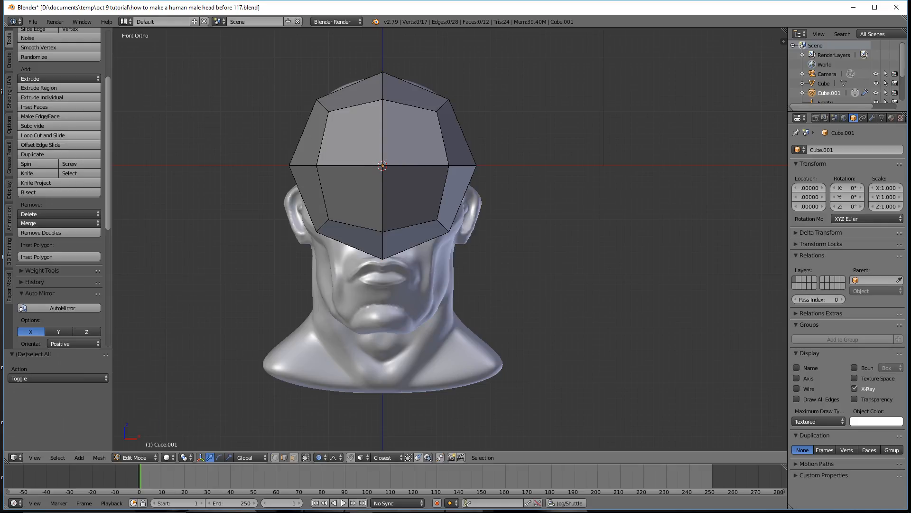
# Step: Switch to the right side view and save the file as "how to make a human male head before 118.blend"
pyautogui.click(9, 192)
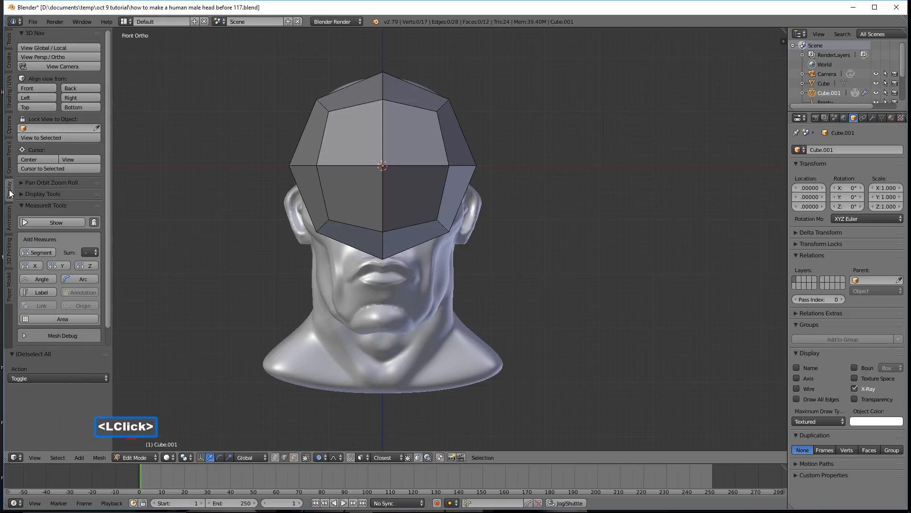
pyautogui.click(86, 97)
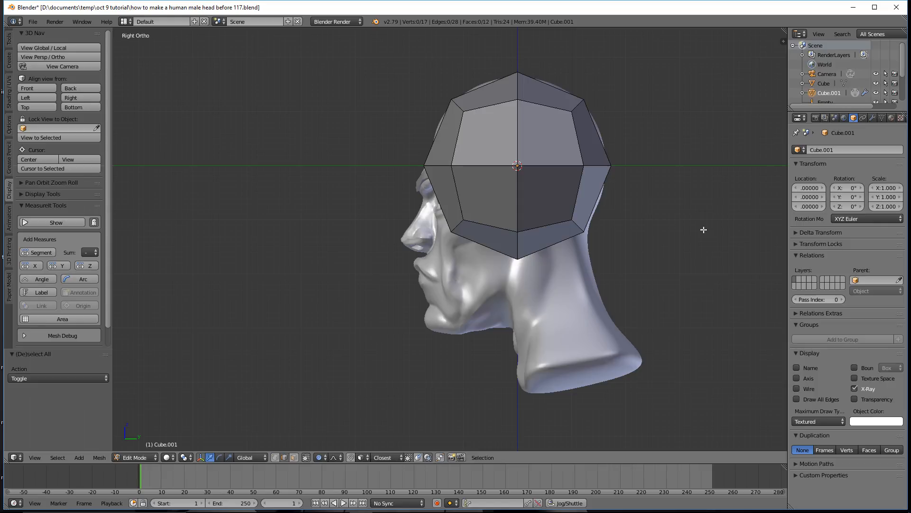
pyautogui.hotkey('ctrl', 'alt', 's')
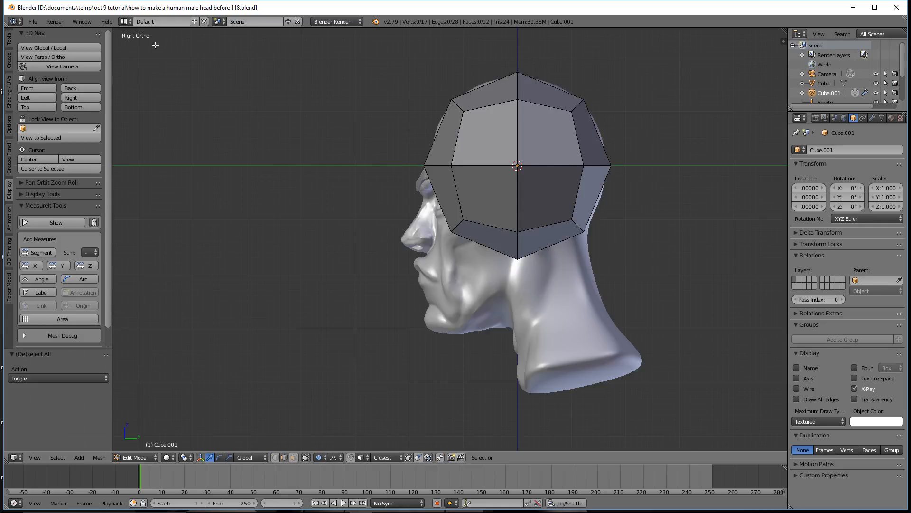
# Step: Isolate the rounded cube in local view as a wireframe, with face selection enabled and proportional editing off
pyautogui.click(72, 47)
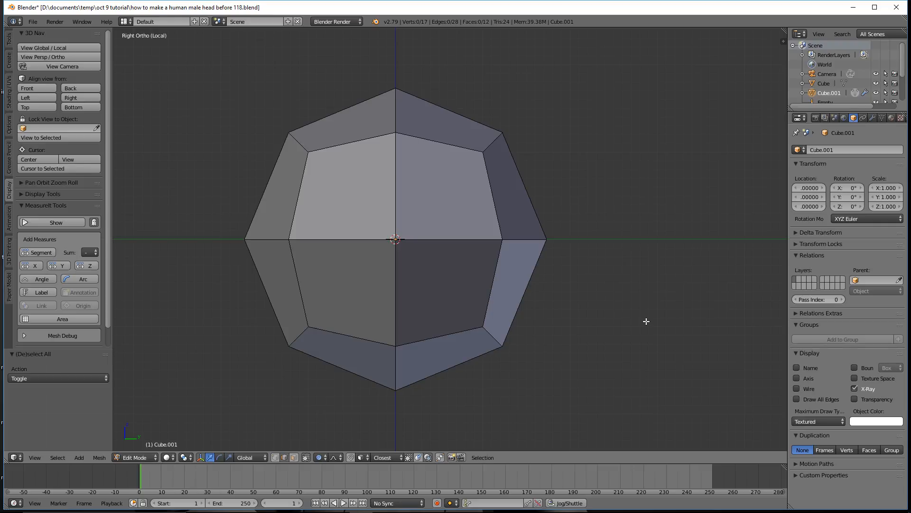
pyautogui.press('z')
pyautogui.click(704, 323)
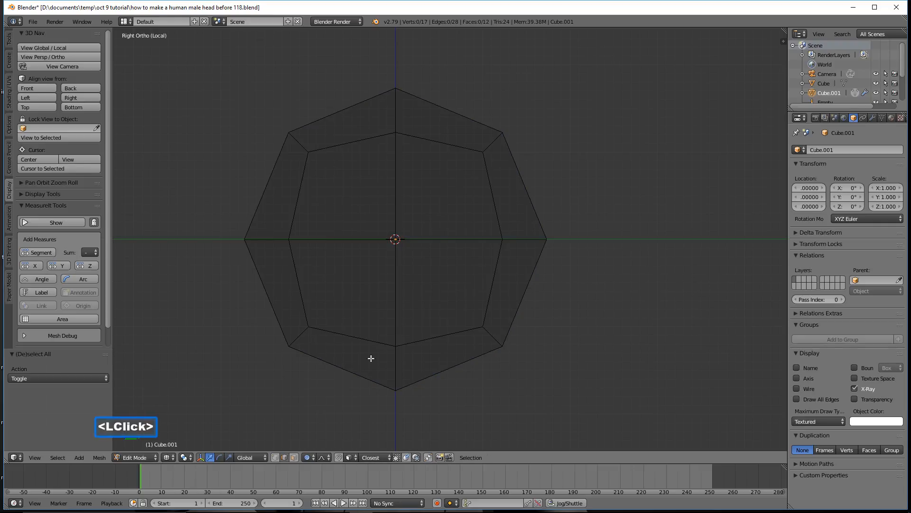
pyautogui.click(294, 458)
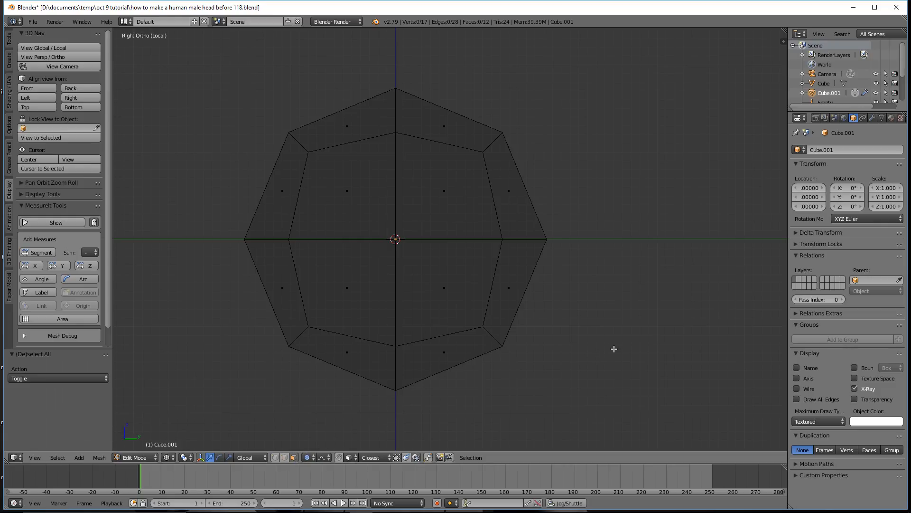
pyautogui.press('o')
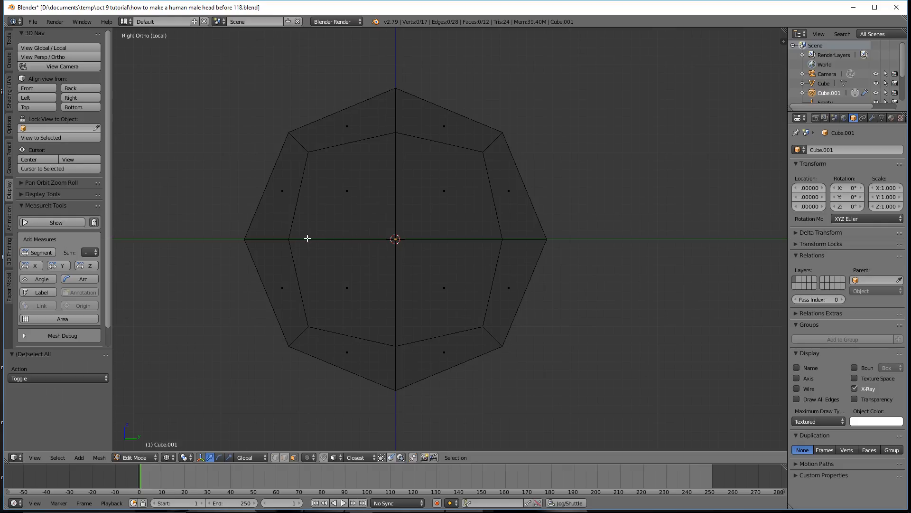
# Step: Delete the faces in the lower front quarter of the rounded cube and return to the global view
pyautogui.press('b')
pyautogui.moveTo(231, 227); pyautogui.dragTo(400, 416)
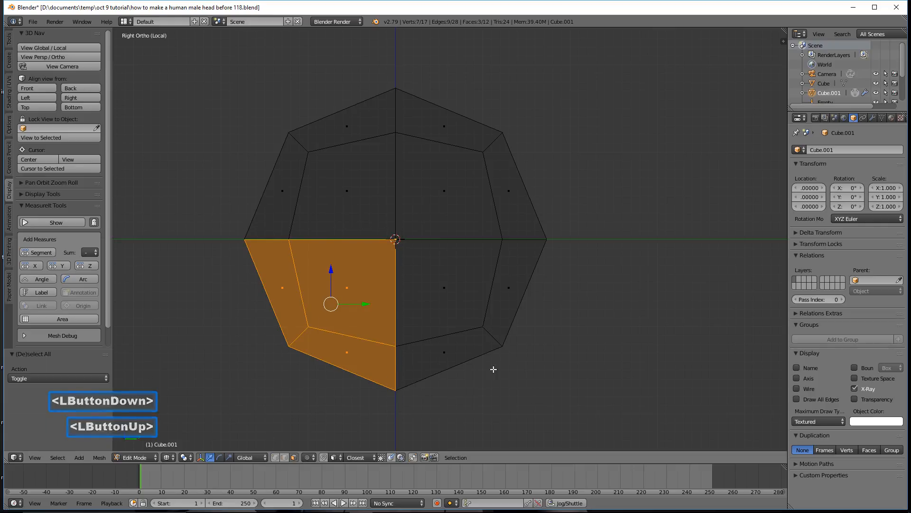
pyautogui.press('x')
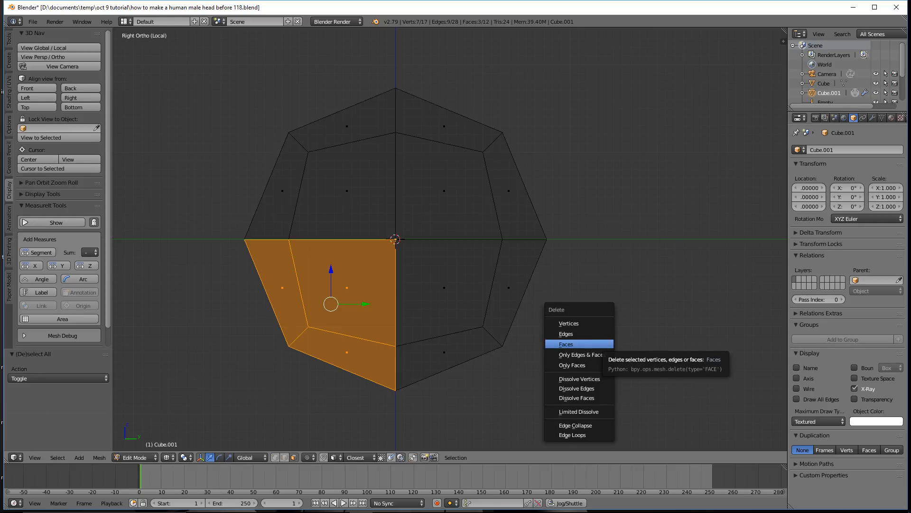
pyautogui.click(579, 343)
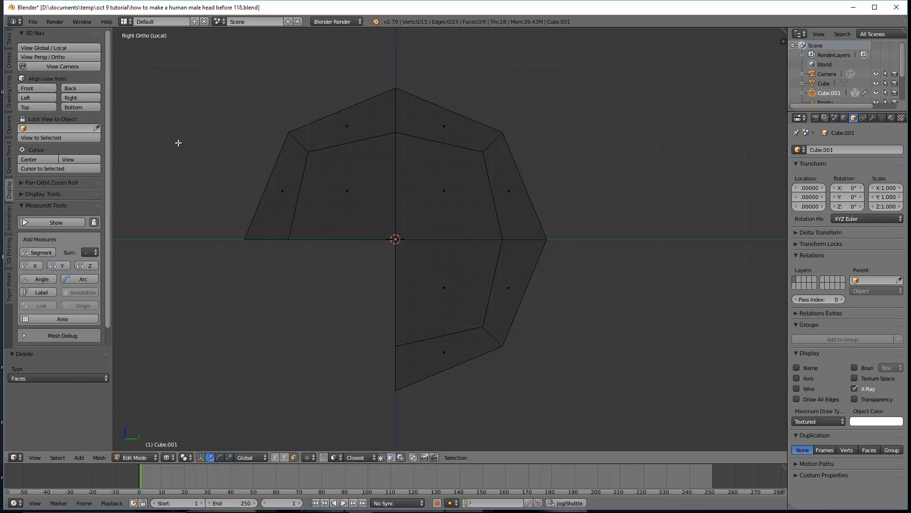
pyautogui.click(92, 48)
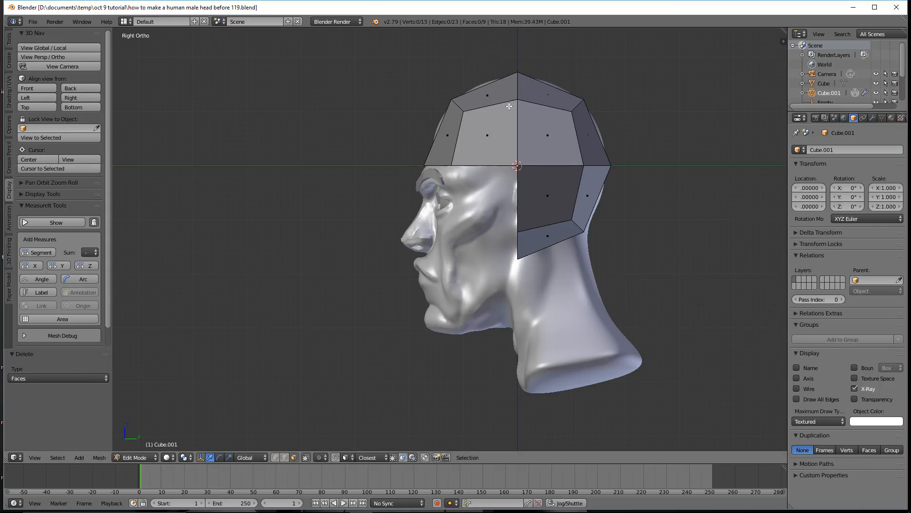
# Step: Turn off X-Ray display for the cap mesh around the skull
pyautogui.moveTo(508, 107); pyautogui.dragTo(561, 109, button='middle')
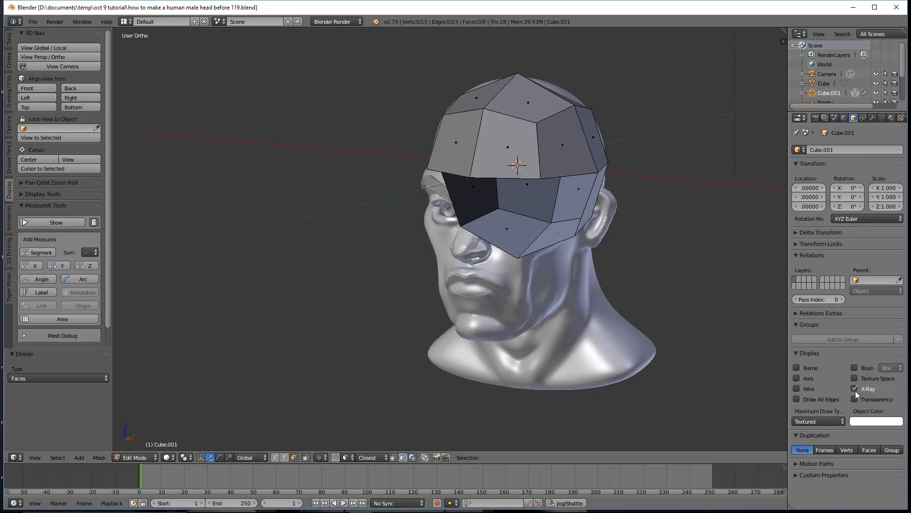
pyautogui.click(854, 389)
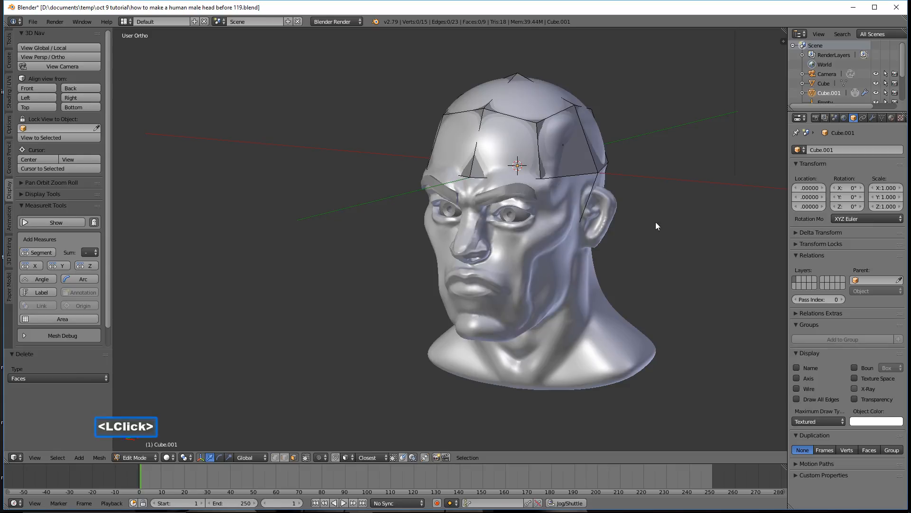
pyautogui.moveTo(679, 197); pyautogui.dragTo(648, 196, button='middle')
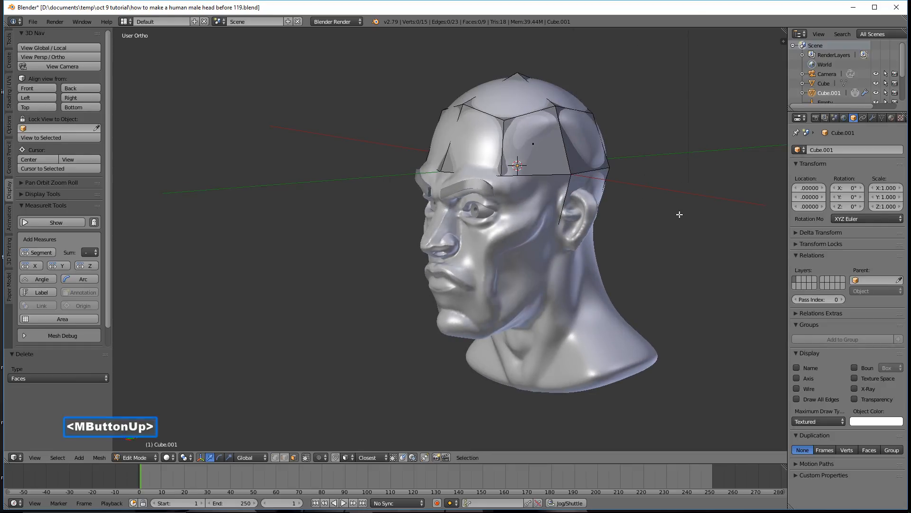
# Step: Select the whole cap mesh, give it a level 2 Subdivision Surface modifier, and show its modifier settings
pyautogui.press('a')
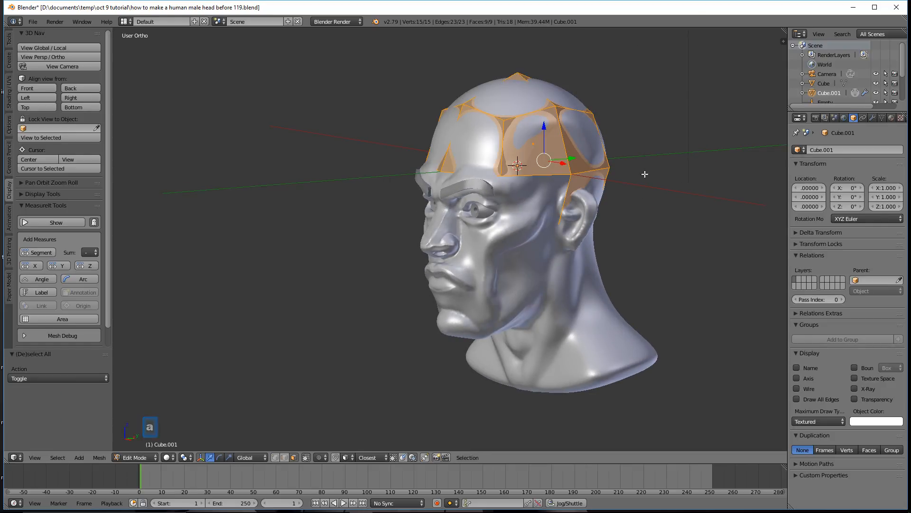
pyautogui.press('ctrl')
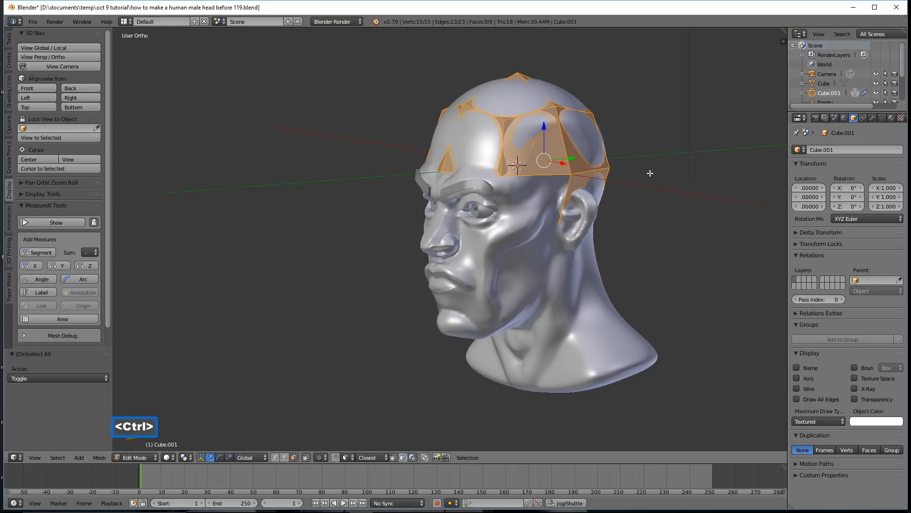
pyautogui.hotkey('ctrl', '2')
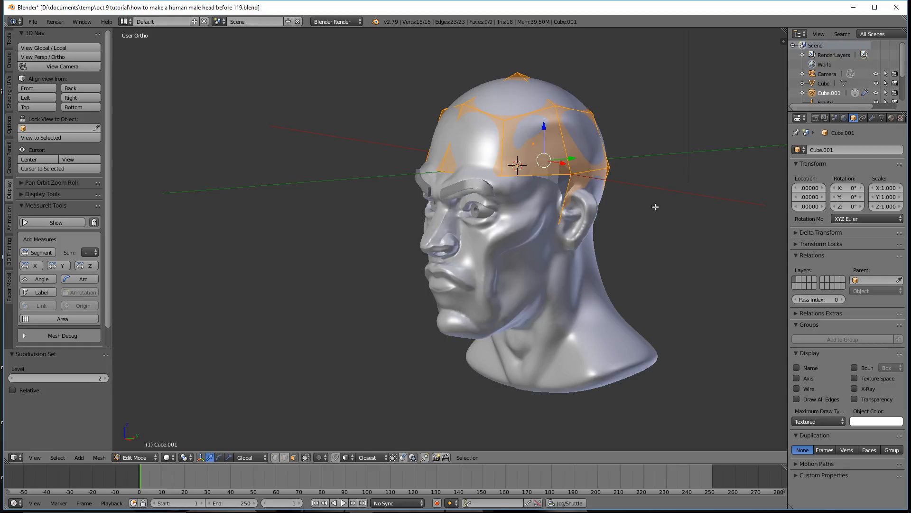
pyautogui.click(873, 119)
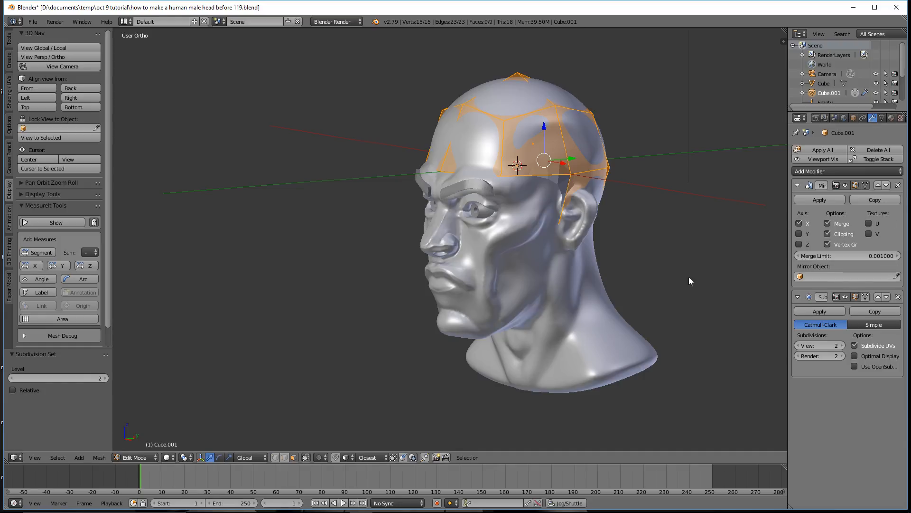
pyautogui.press('a')
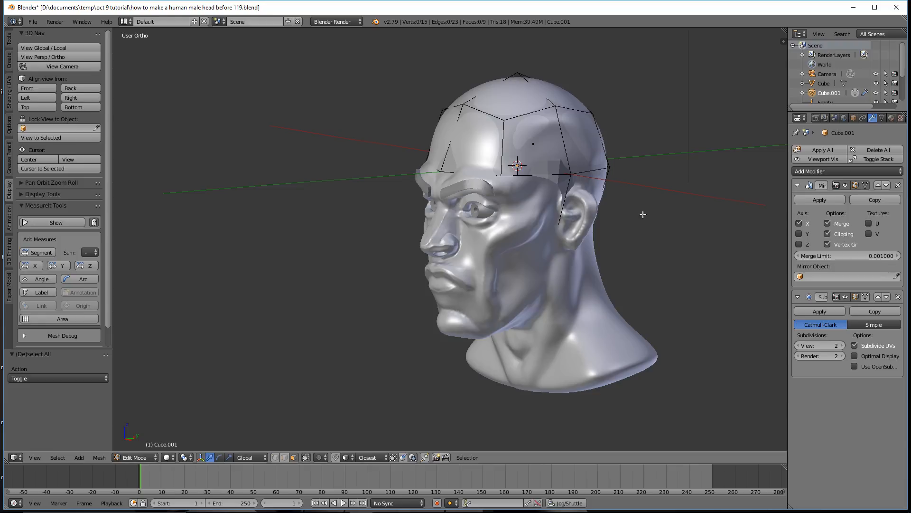
pyautogui.press('a')
pyautogui.press('s')
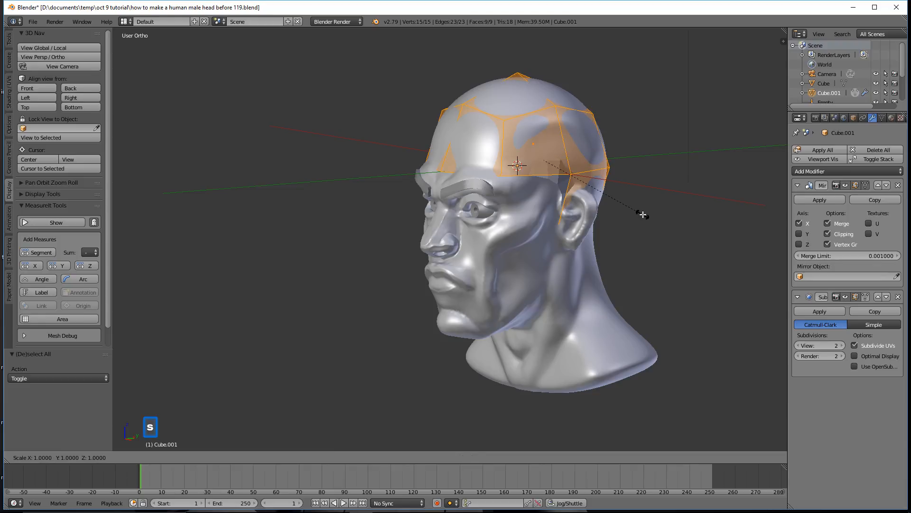
pyautogui.rightClick(643, 215)
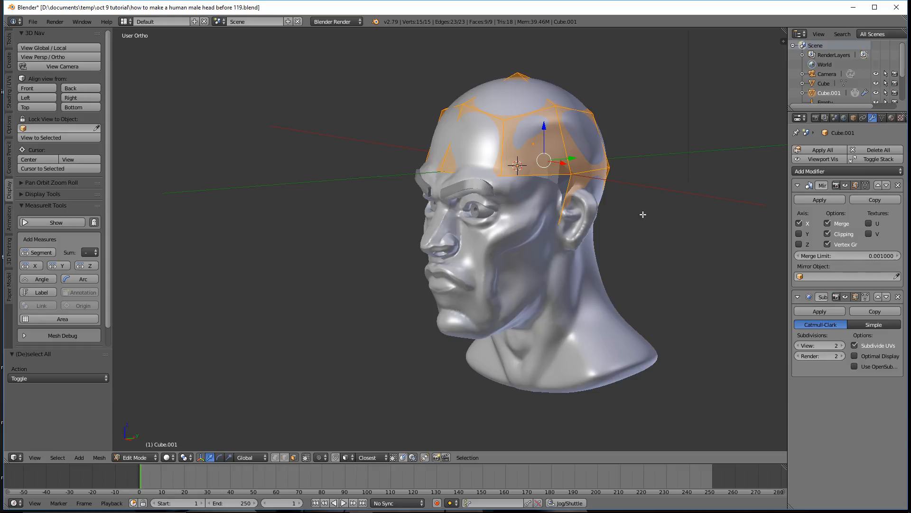
# Step: Inflate the whole cap mesh outward along its normals with a Shrink/Fatten offset of about -0.403
pyautogui.hotkey('alt', 's')
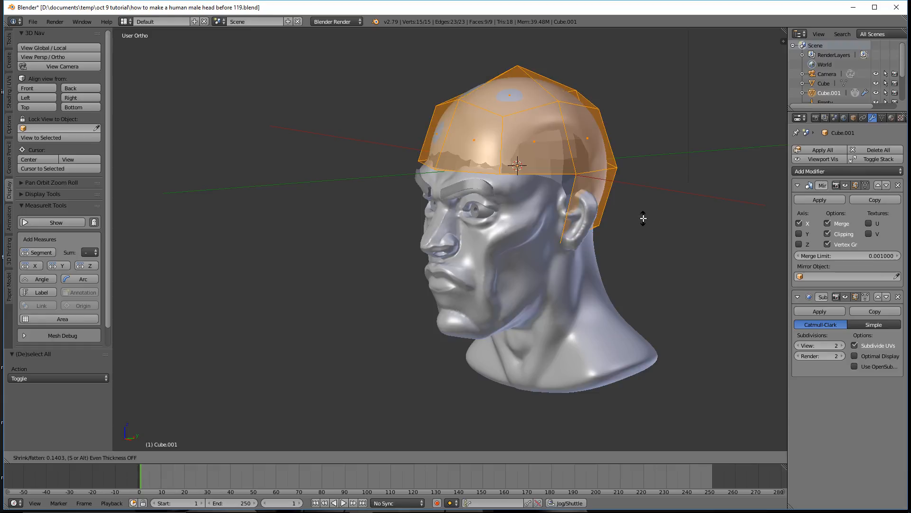
pyautogui.click(644, 225)
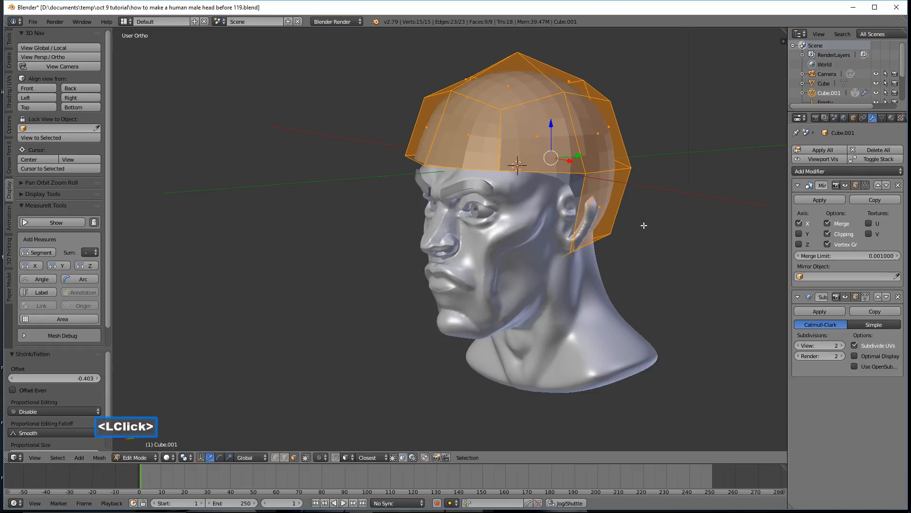
pyautogui.moveTo(637, 219); pyautogui.dragTo(637, 196, button='middle')
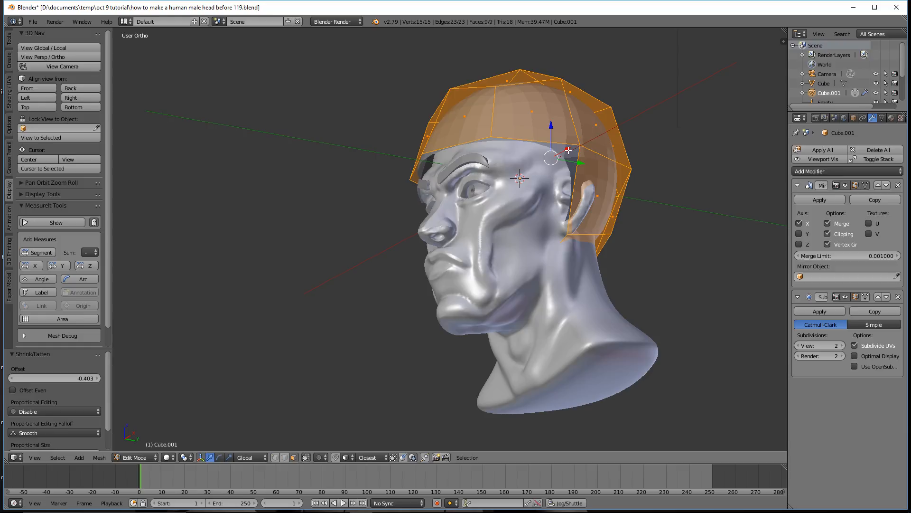
pyautogui.moveTo(532, 148)
pyautogui.mouseDown(button='middle')
pyautogui.moveTo(567, 152)
pyautogui.moveTo(548, 155)
pyautogui.mouseUp(button='middle')
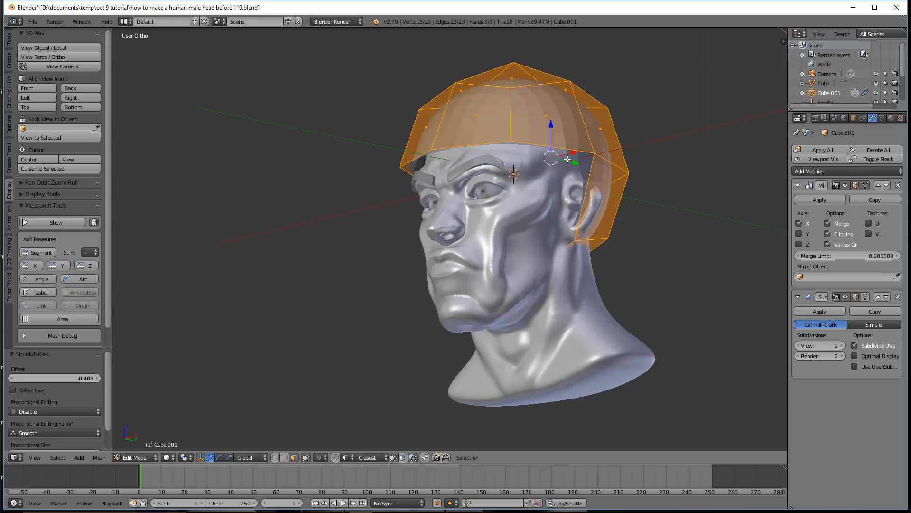
# Step: Extrude the open edge loop around the cap's face opening in place and scale the new edges inward to about 0.577
pyautogui.press('a')
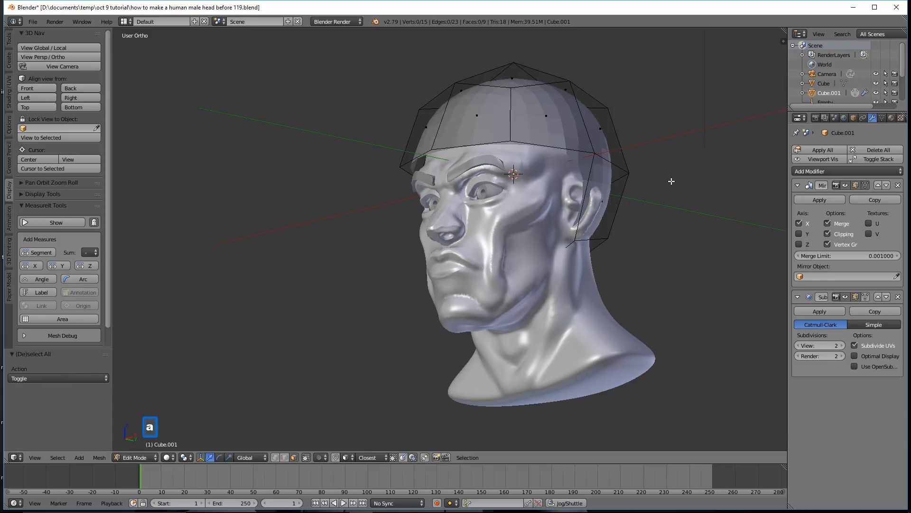
pyautogui.click(284, 458)
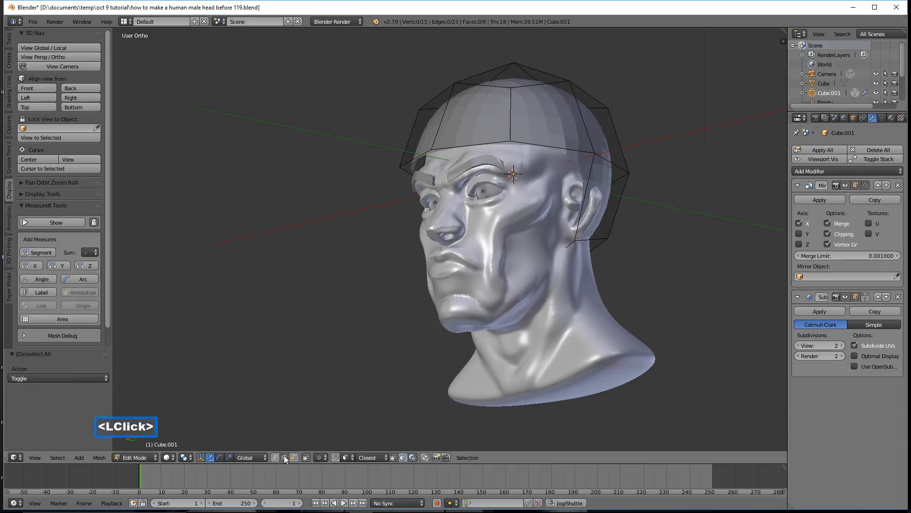
pyautogui.press('alt')
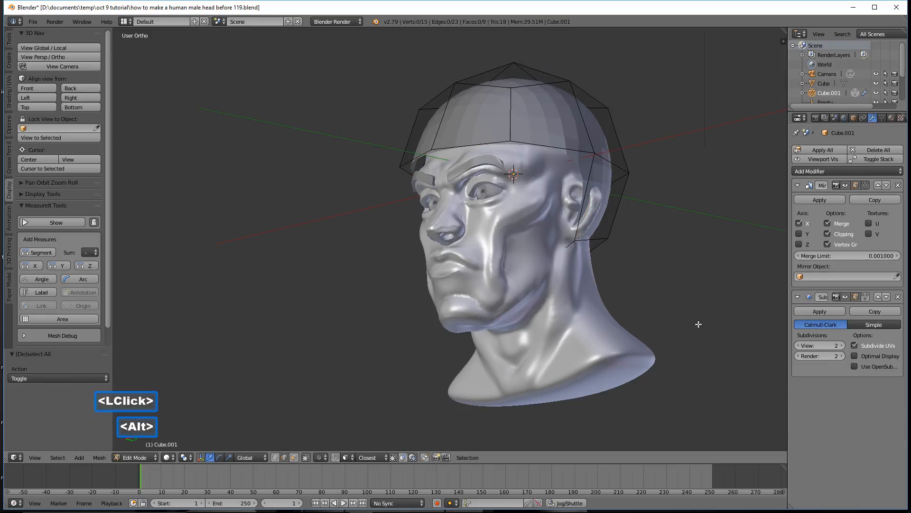
pyautogui.keyDown('alt'); pyautogui.click(589, 185); pyautogui.keyUp('alt')
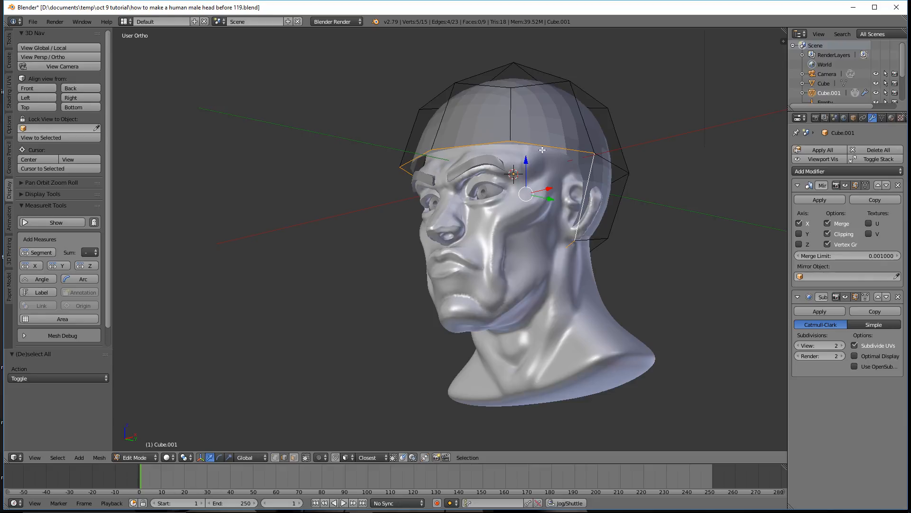
pyautogui.moveTo(529, 166); pyautogui.dragTo(655, 210, button='middle')
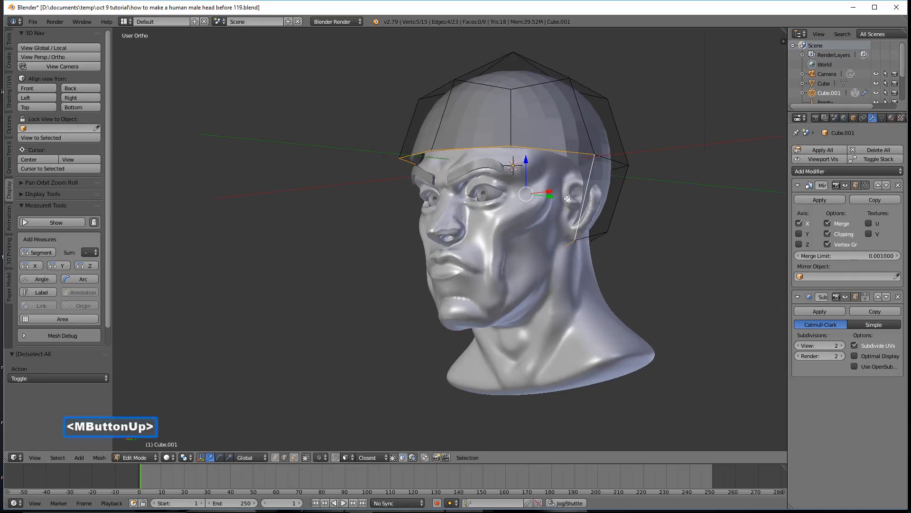
pyautogui.press('e')
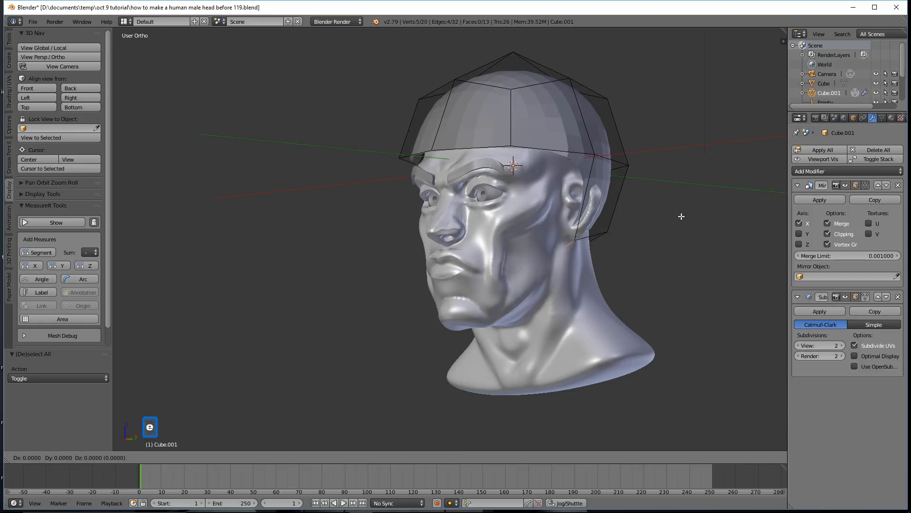
pyautogui.rightClick(682, 216)
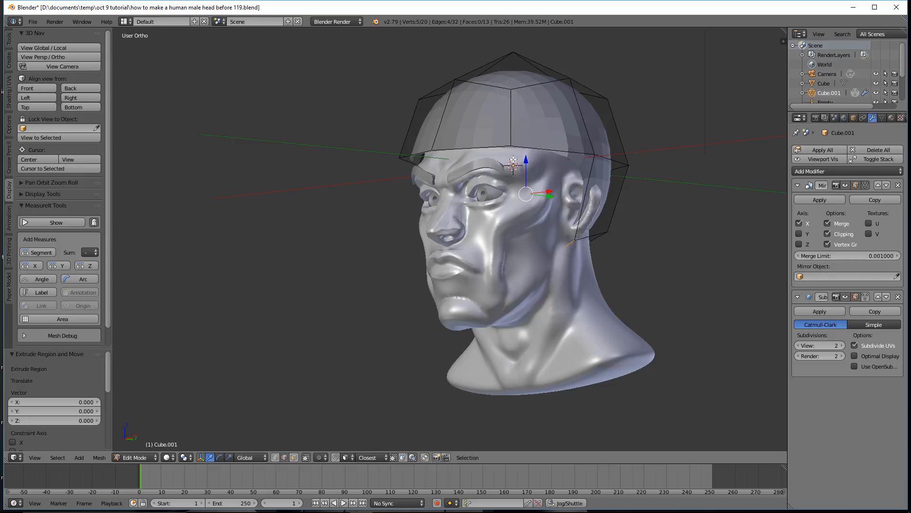
pyautogui.press('s')
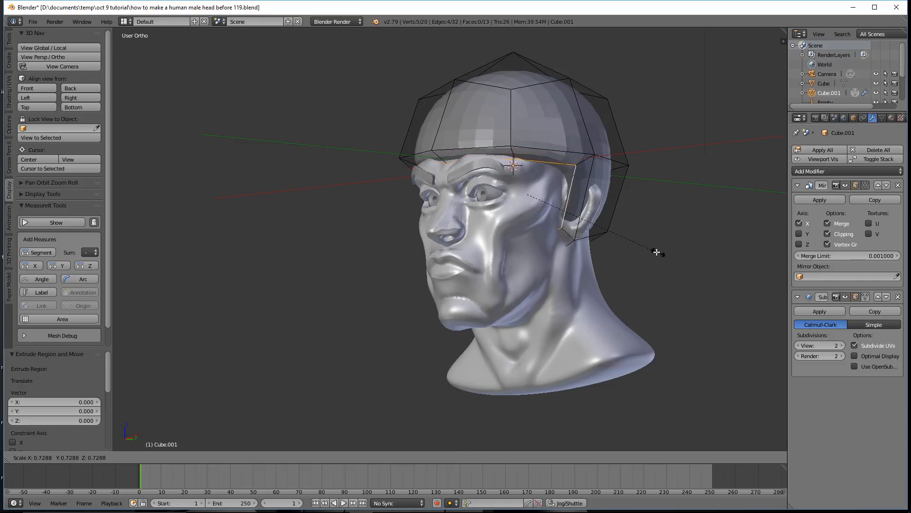
pyautogui.click(632, 237)
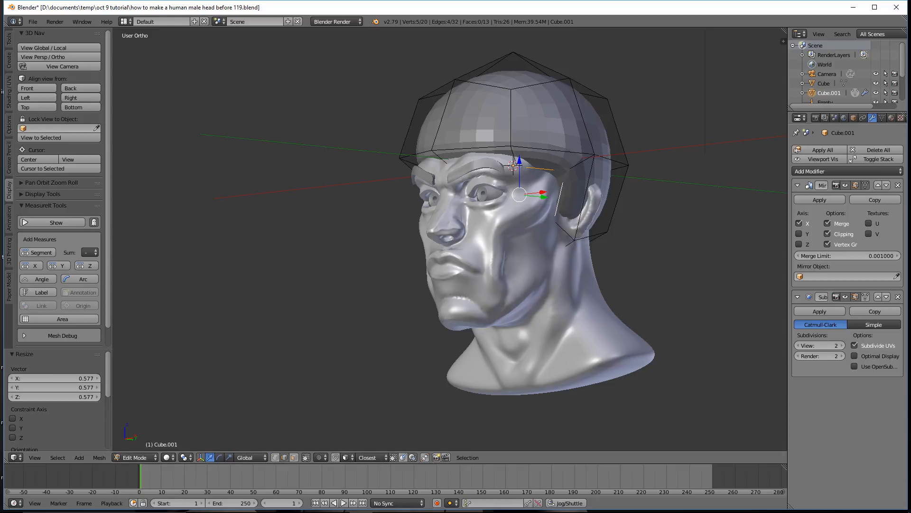
# Step: Check the cap's extruded inner rim in wireframe shading, and return to solid shading
pyautogui.click(536, 215)
pyautogui.moveTo(536, 215); pyautogui.dragTo(575, 222, button='middle')
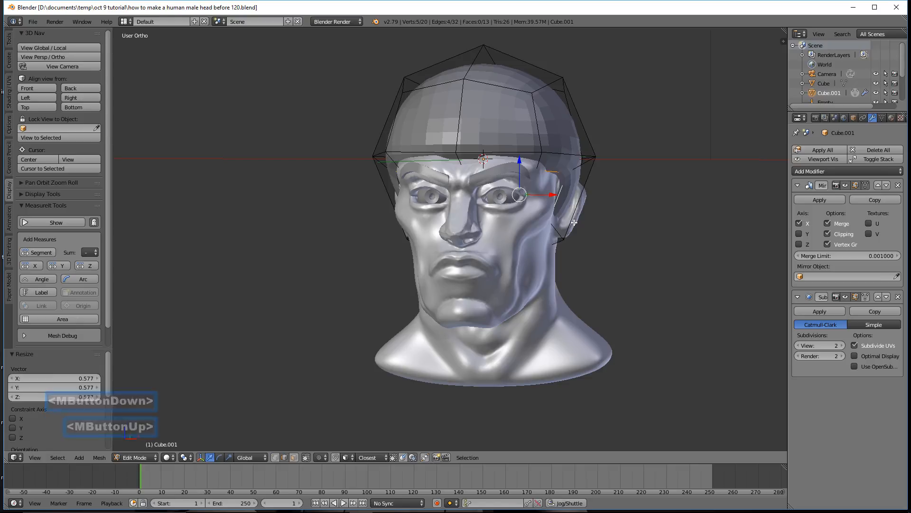
pyautogui.press('z')
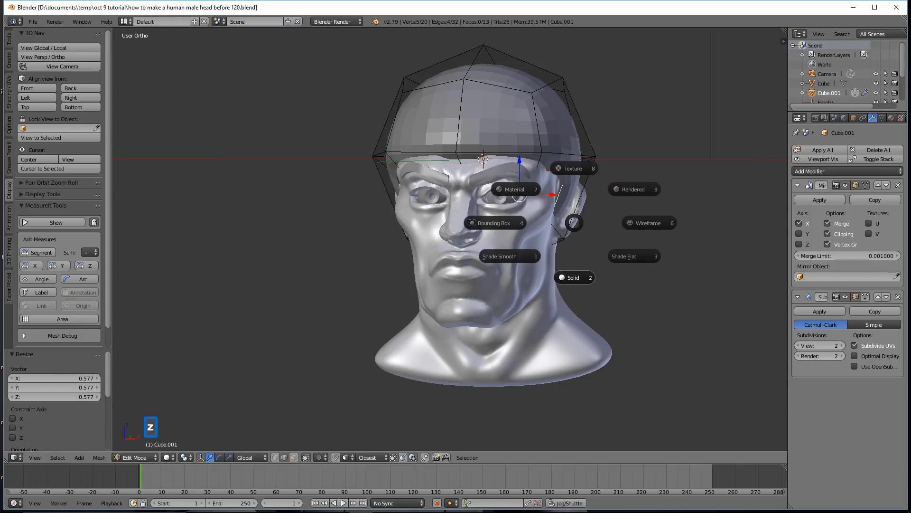
pyautogui.click(647, 220)
pyautogui.moveTo(646, 219)
pyautogui.mouseDown(button='middle')
pyautogui.moveTo(600, 216)
pyautogui.moveTo(637, 219)
pyautogui.mouseUp(button='middle')
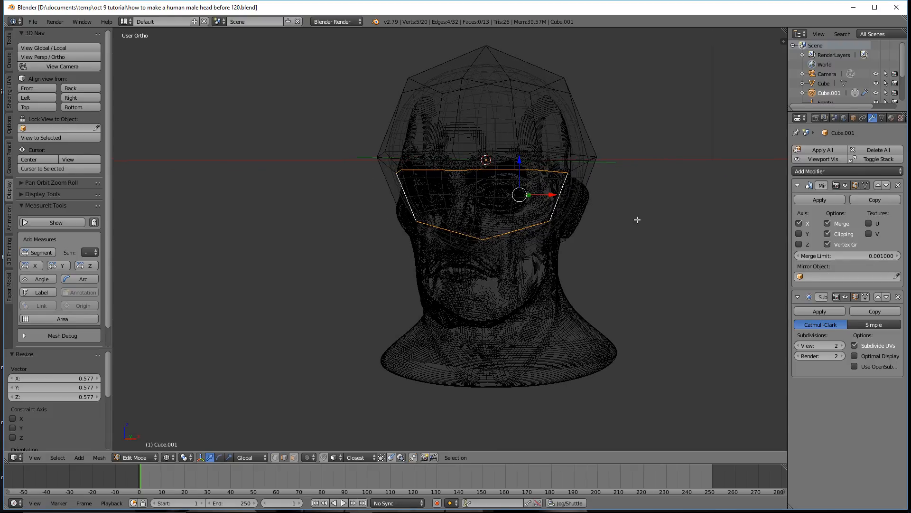
pyautogui.press('z')
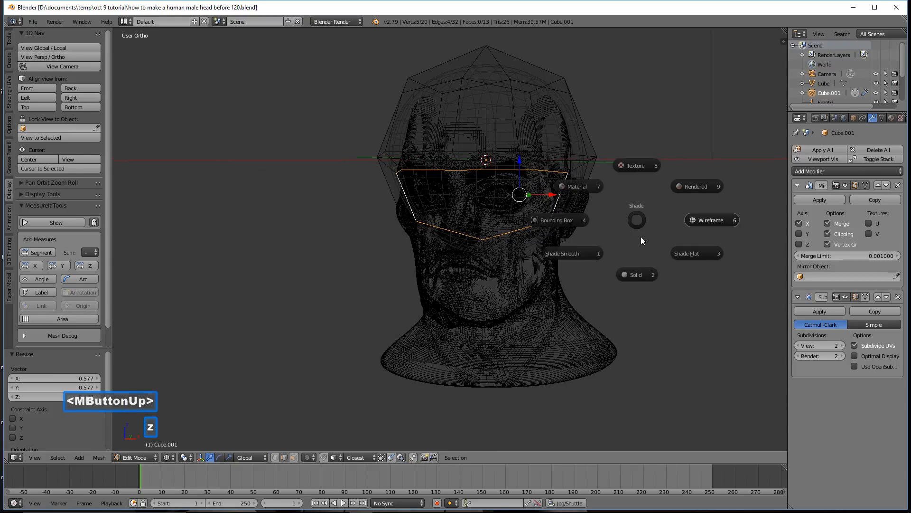
pyautogui.click(641, 272)
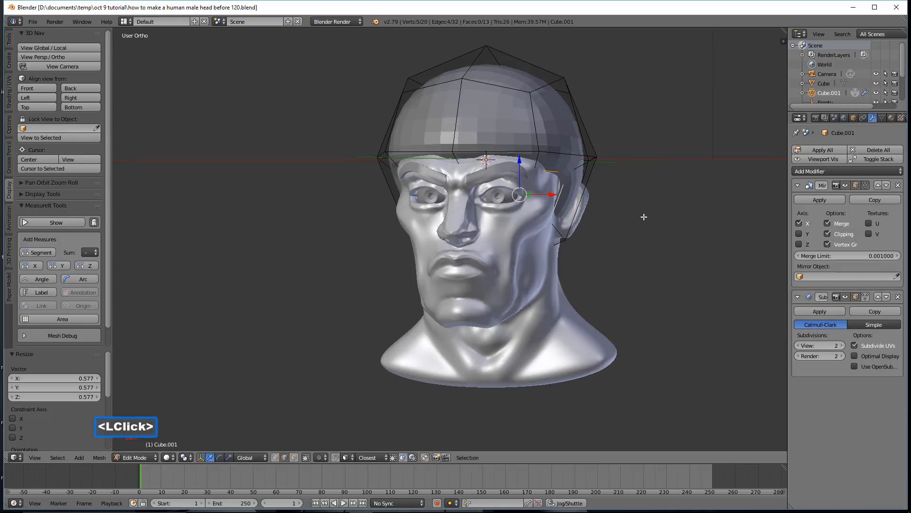
# Step: Select the whole cap mesh and inflate it with a Shrink/Fatten offset of about -0.144
pyautogui.press('a')
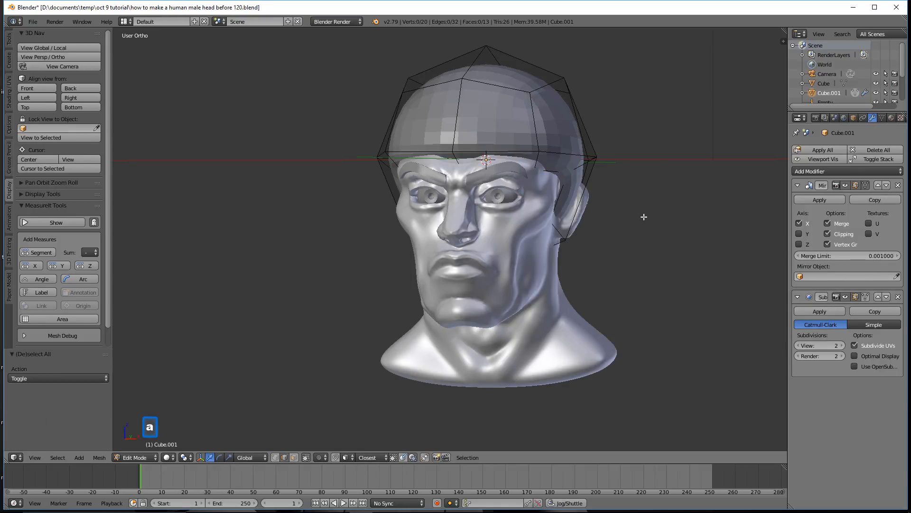
pyautogui.press('a')
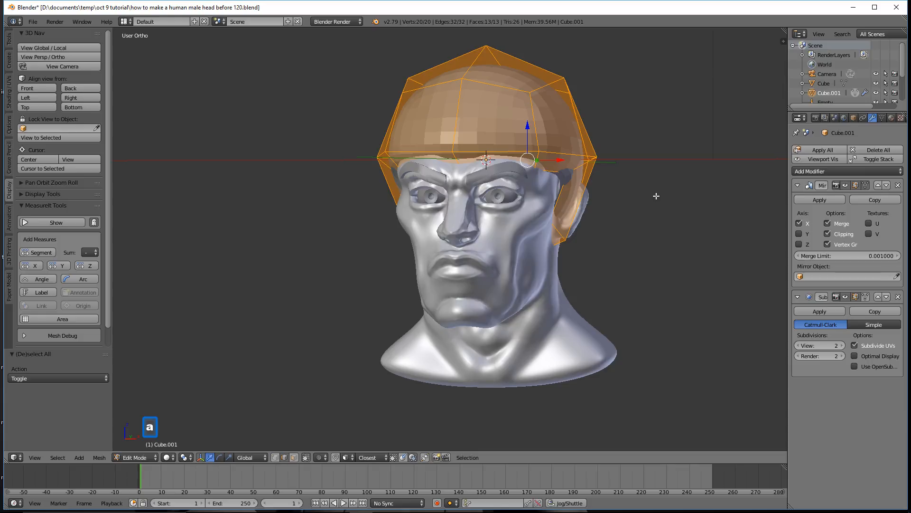
pyautogui.hotkey('alt', 's')
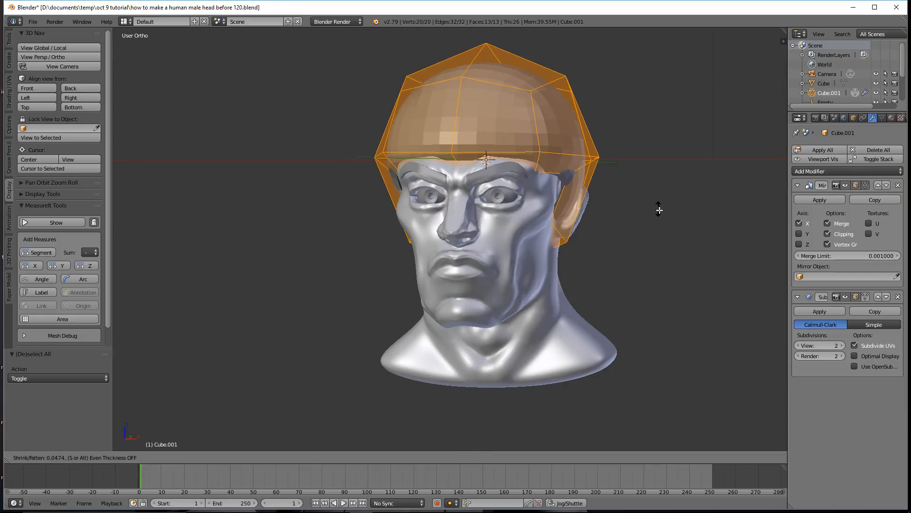
pyautogui.keyDown('shift'); pyautogui.click(668, 235); pyautogui.keyUp('shift')
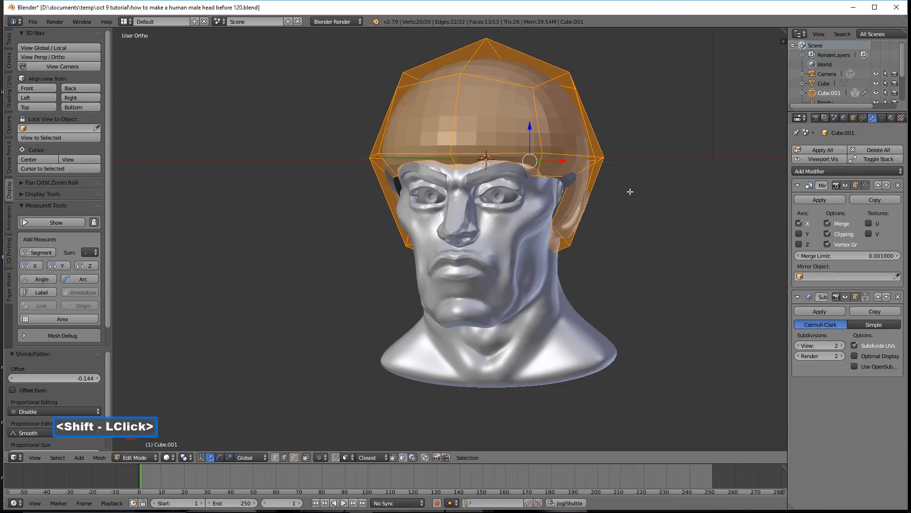
# Step: Select the inner edge loop of the cap's rim and scale it inward so it sinks into the head
pyautogui.press('a')
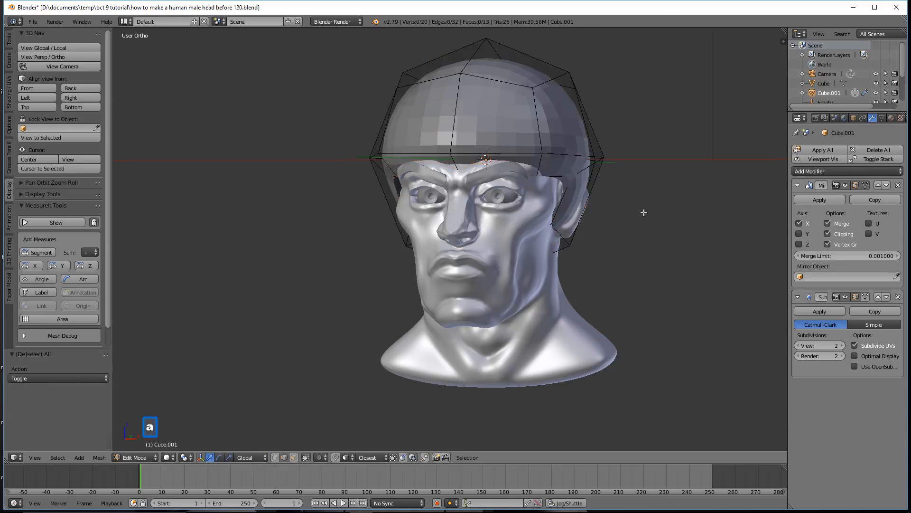
pyautogui.press('alt')
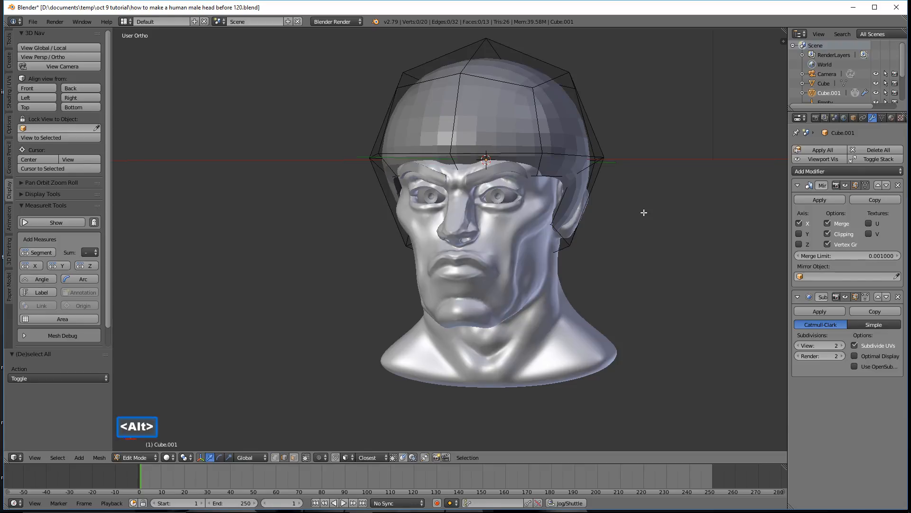
pyautogui.keyDown('alt'); pyautogui.click(553, 179); pyautogui.keyUp('alt')
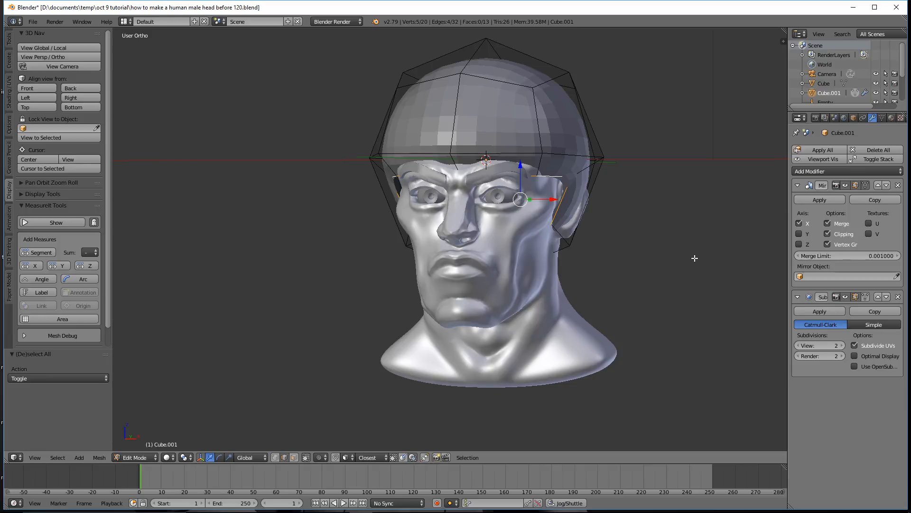
pyautogui.press('s')
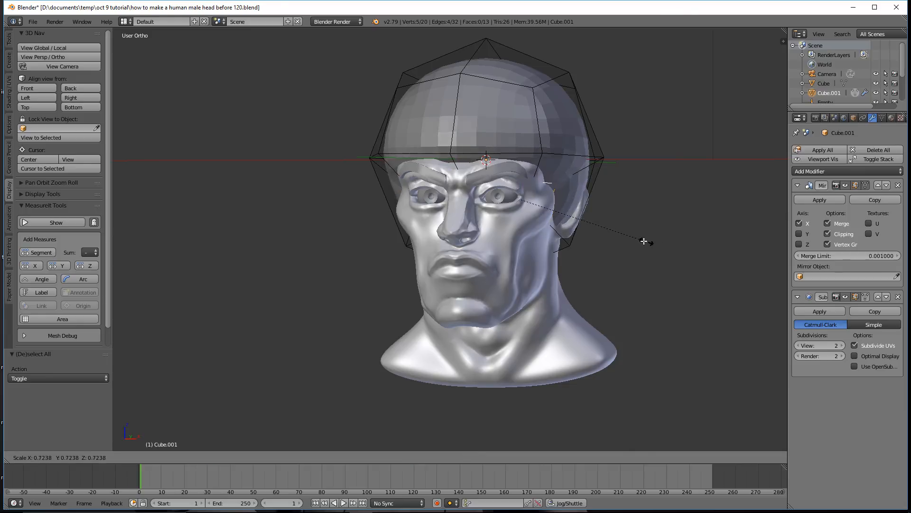
pyautogui.click(618, 234)
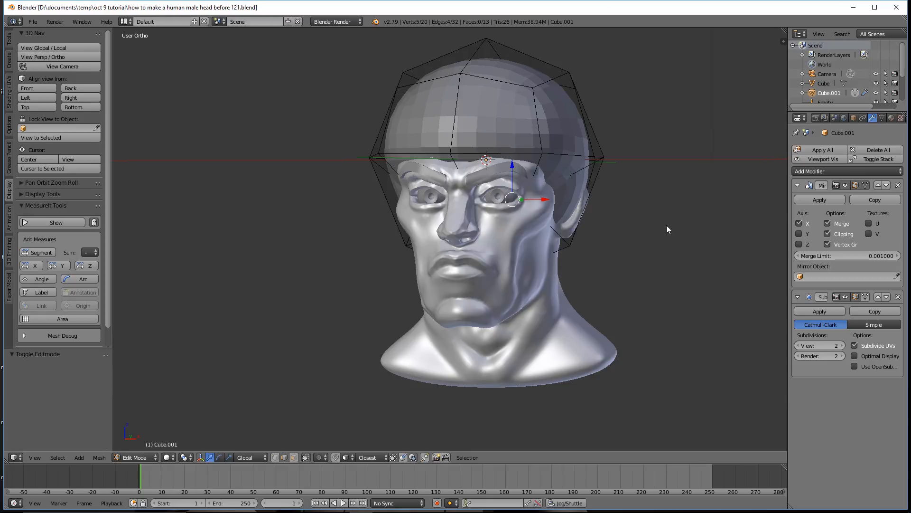
# Step: Apply smooth shading to the whole cap mesh
pyautogui.press('a')
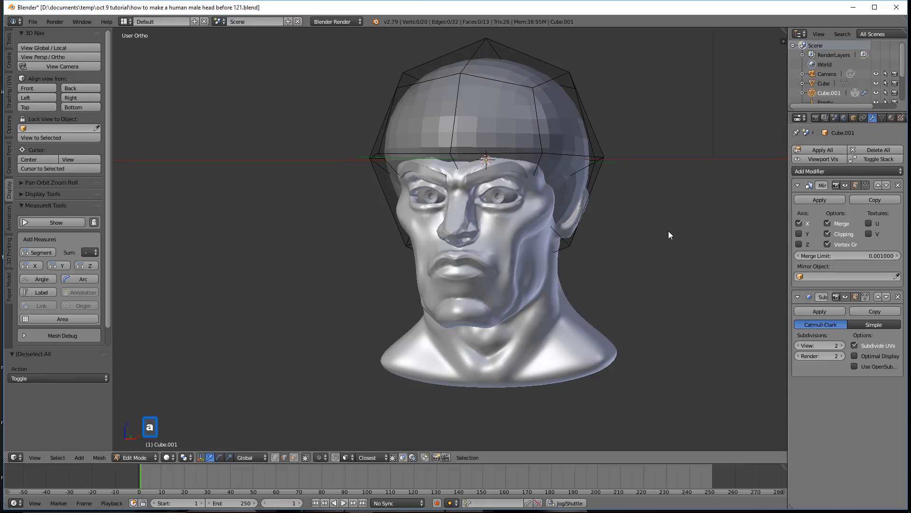
pyautogui.press('a')
pyautogui.press('z')
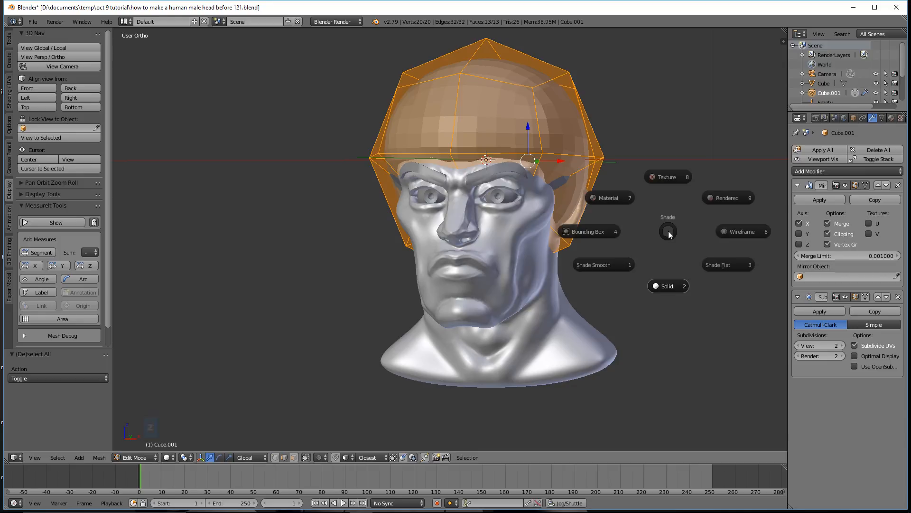
pyautogui.click(616, 265)
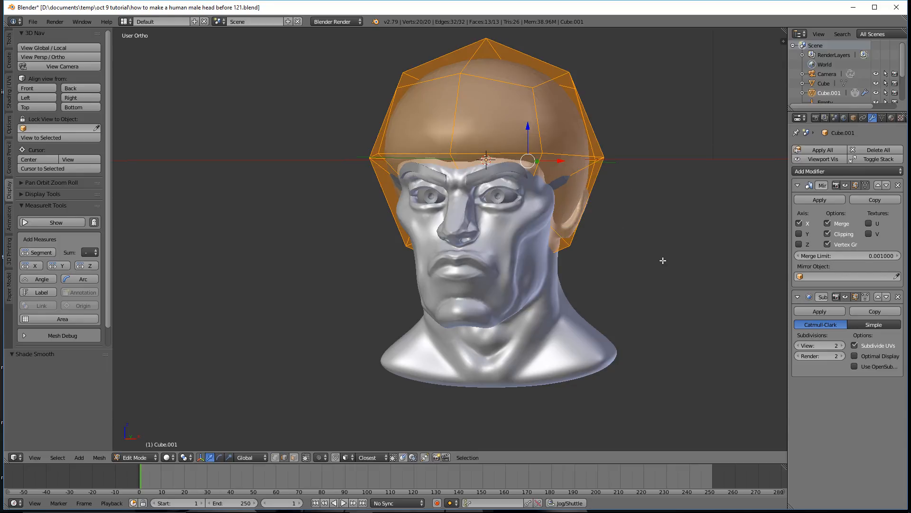
# Step: Return to Object Mode and convert the cap to a plain mesh so its Mirror and Subdivision modifiers are baked in
pyautogui.press('a')
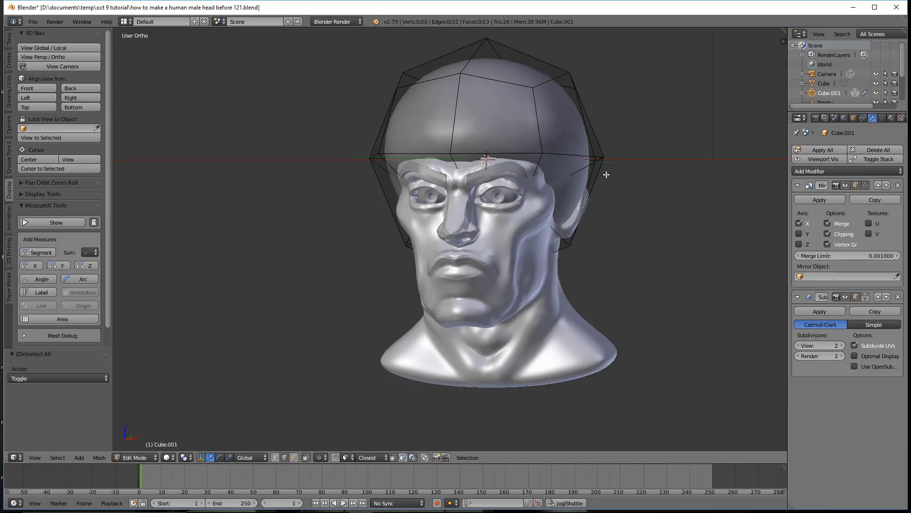
pyautogui.click(148, 458)
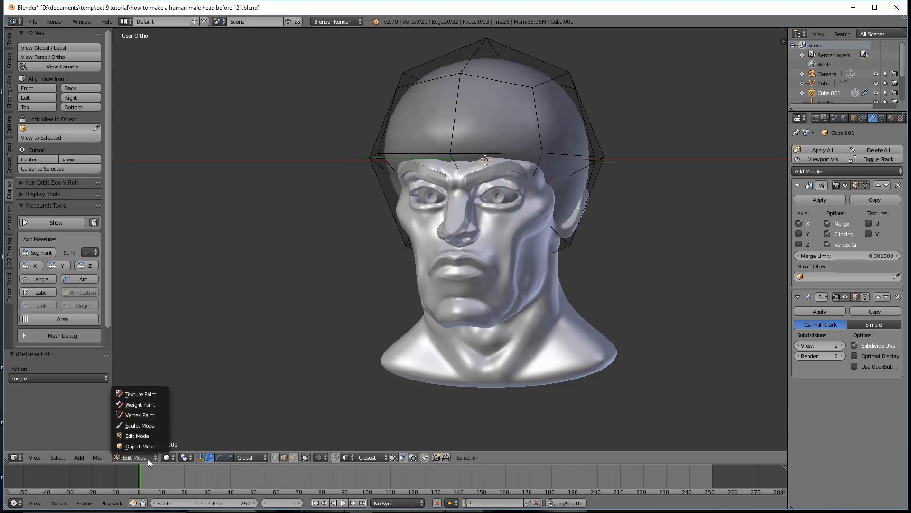
pyautogui.click(162, 446)
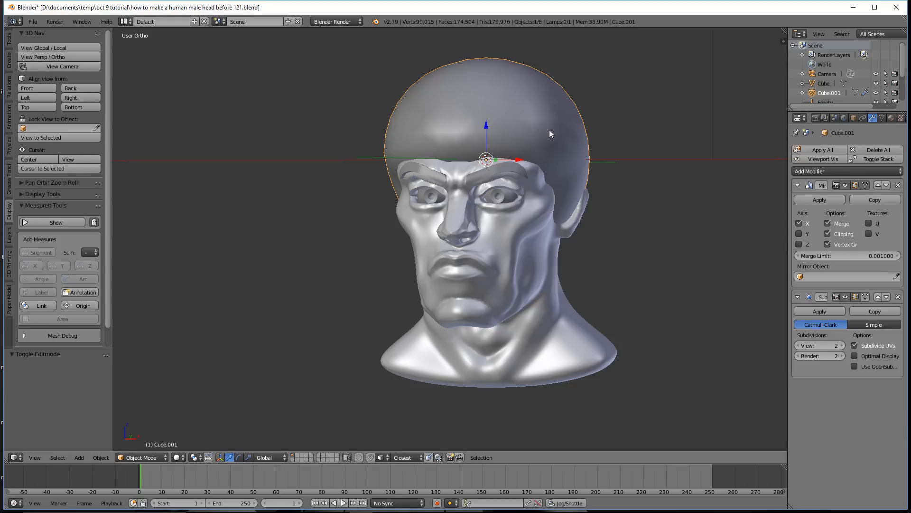
pyautogui.click(101, 458)
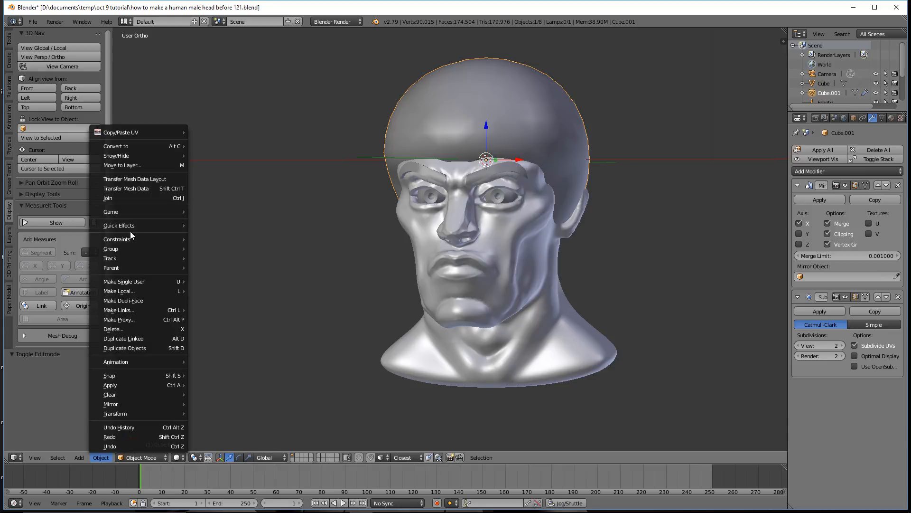
pyautogui.moveTo(124, 148)
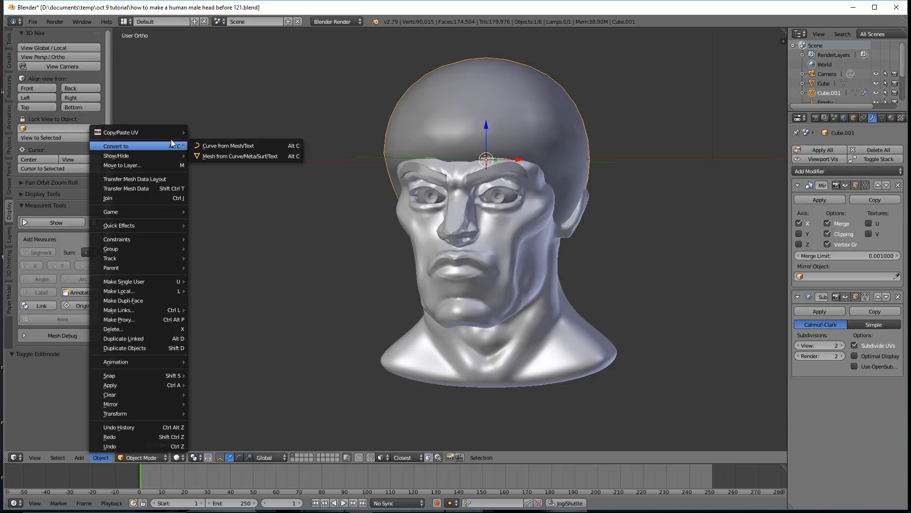
pyautogui.click(217, 156)
pyautogui.moveTo(644, 195)
pyautogui.mouseDown(button='middle')
pyautogui.moveTo(616, 183)
pyautogui.moveTo(640, 195)
pyautogui.mouseUp(button='middle')
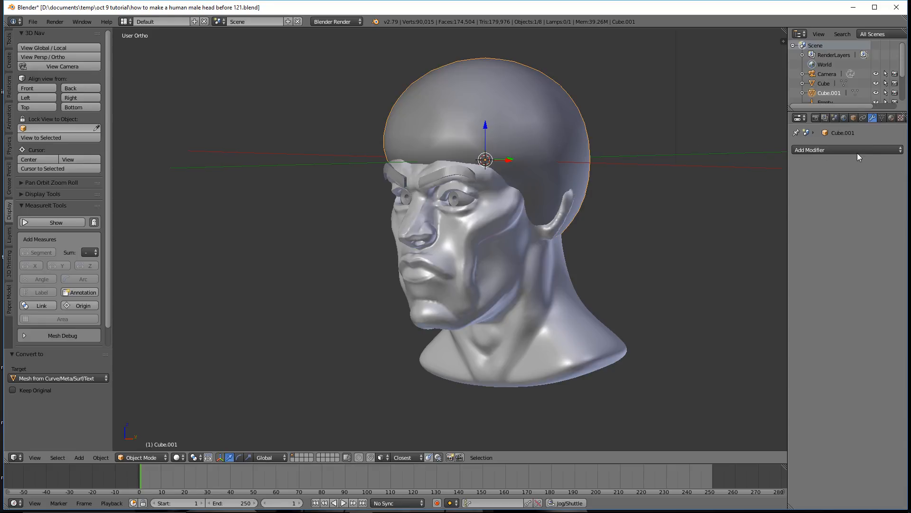
# Step: Add a Multiresolution modifier to the cap and subdivide it twice to level 2
pyautogui.click(877, 151)
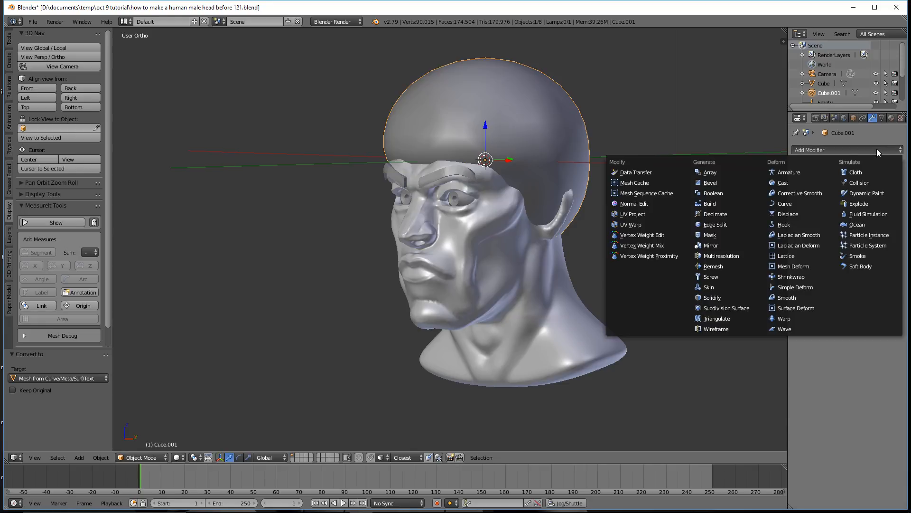
pyautogui.click(751, 258)
pyautogui.click(886, 223)
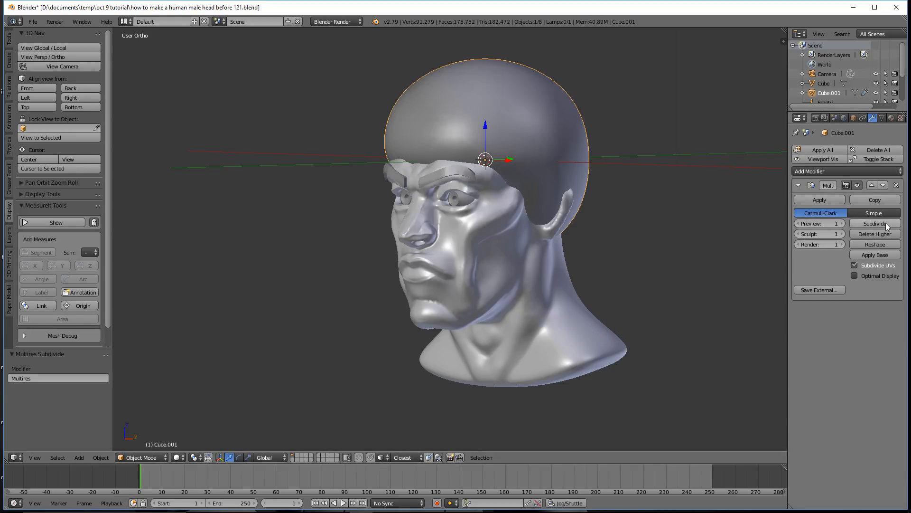
pyautogui.click(886, 223)
# Step: In Sculpt Mode, deflate the cap around the ear using the Inflate/Deflate brush with a 78 px radius
pyautogui.click(162, 456)
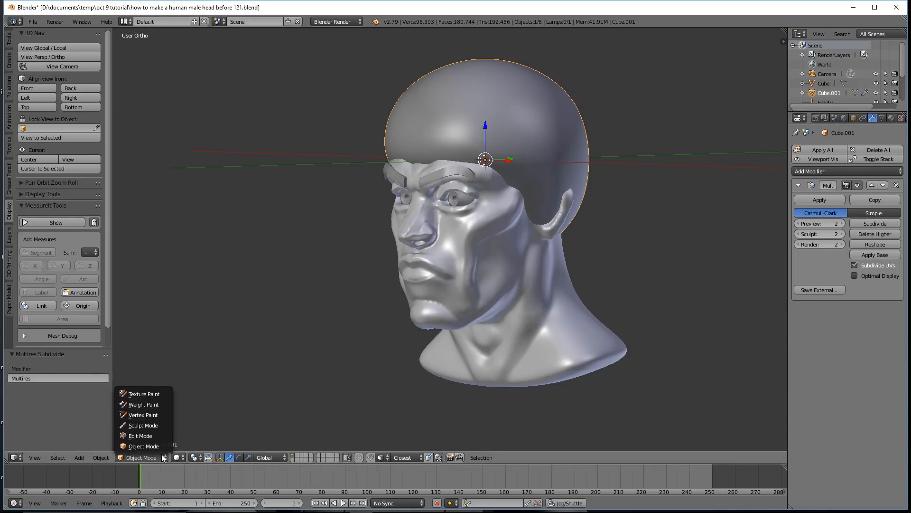
pyautogui.click(161, 425)
pyautogui.moveTo(615, 191); pyautogui.dragTo(585, 200, button='middle')
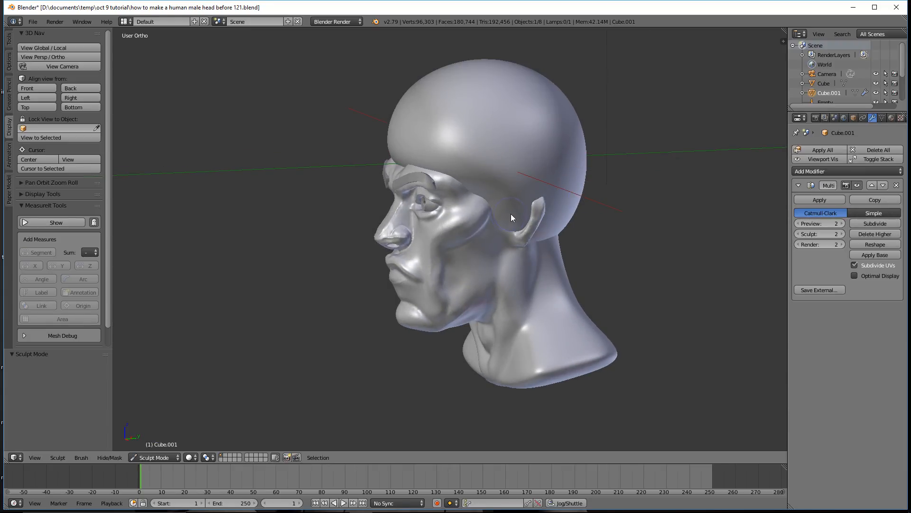
pyautogui.click(8, 49)
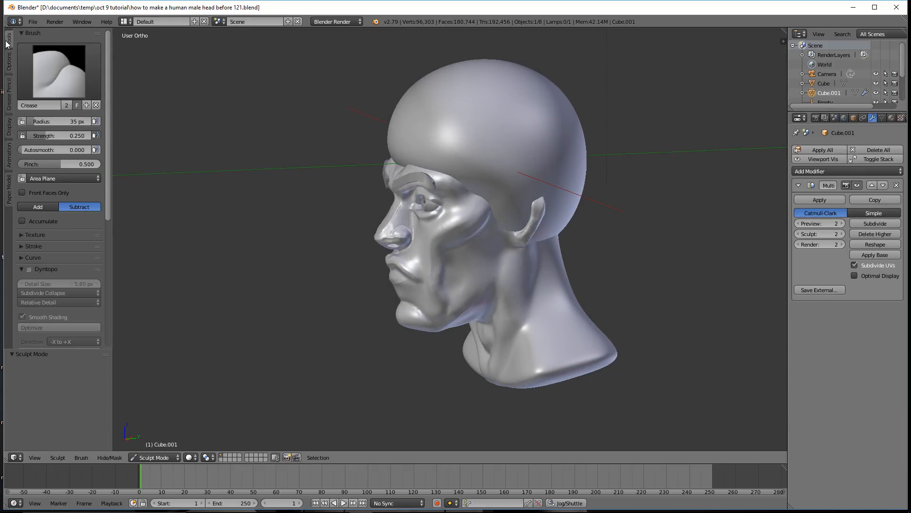
pyautogui.click(68, 84)
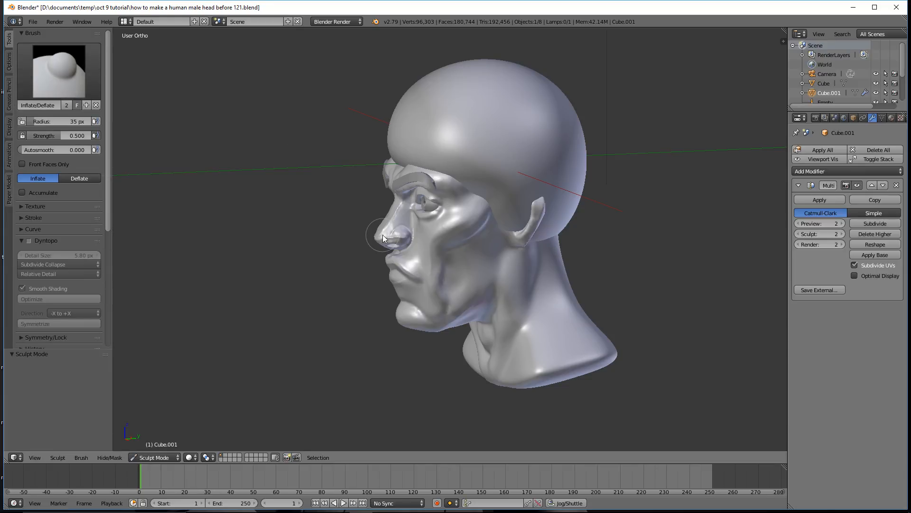
pyautogui.press('f')
pyautogui.click(396, 257)
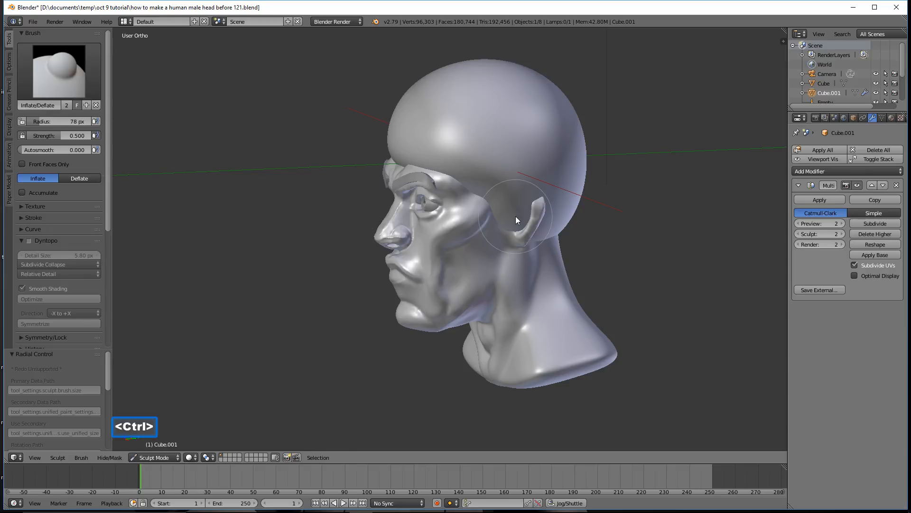
pyautogui.keyDown('ctrl'); pyautogui.moveTo(516, 217); pyautogui.dragTo(515, 211); pyautogui.keyUp('ctrl')
pyautogui.moveTo(522, 210)
pyautogui.keyDown('ctrl'); pyautogui.mouseDown()
pyautogui.moveTo(518, 192)
pyautogui.moveTo(509, 197)
pyautogui.moveTo(521, 189)
pyautogui.moveTo(524, 207)
pyautogui.moveTo(505, 199)
pyautogui.moveTo(531, 184)
pyautogui.moveTo(516, 202)
pyautogui.moveTo(513, 180)
pyautogui.moveTo(509, 220)
pyautogui.moveTo(504, 211)
pyautogui.moveTo(499, 224)
pyautogui.mouseUp(); pyautogui.keyUp('ctrl')
pyautogui.moveTo(363, 230); pyautogui.dragTo(392, 227, button='middle')
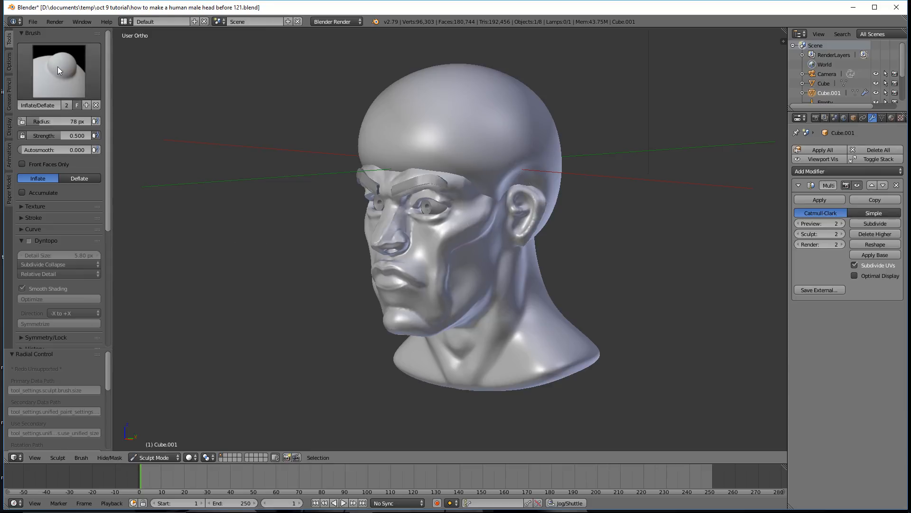
# Step: Sculpt raised hair strands along the side and back of the cap using the Clay Strips brush with a 49 px radius
pyautogui.click(73, 81)
pyautogui.click(115, 128)
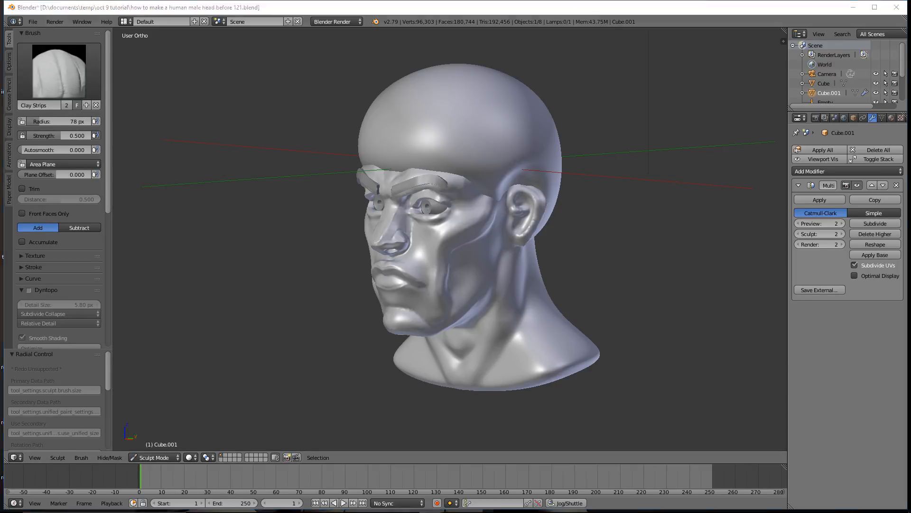
pyautogui.click(585, 7)
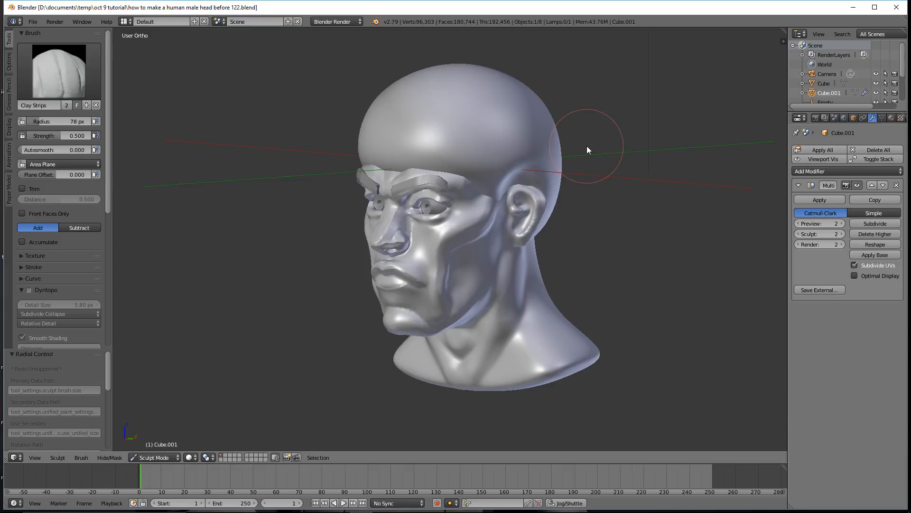
pyautogui.press('f')
pyautogui.click(573, 144)
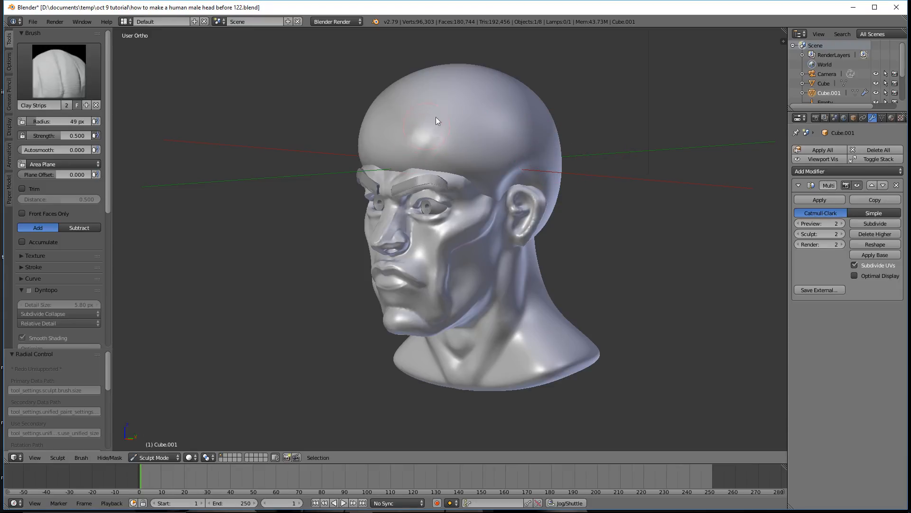
pyautogui.moveTo(549, 114); pyautogui.dragTo(498, 116, button='middle')
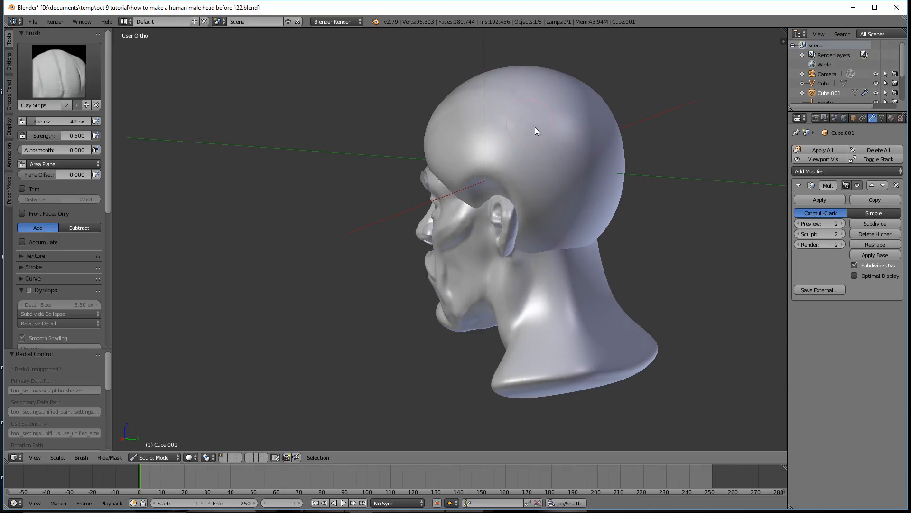
pyautogui.moveTo(570, 171); pyautogui.dragTo(589, 237)
pyautogui.moveTo(502, 183); pyautogui.dragTo(525, 179, button='middle')
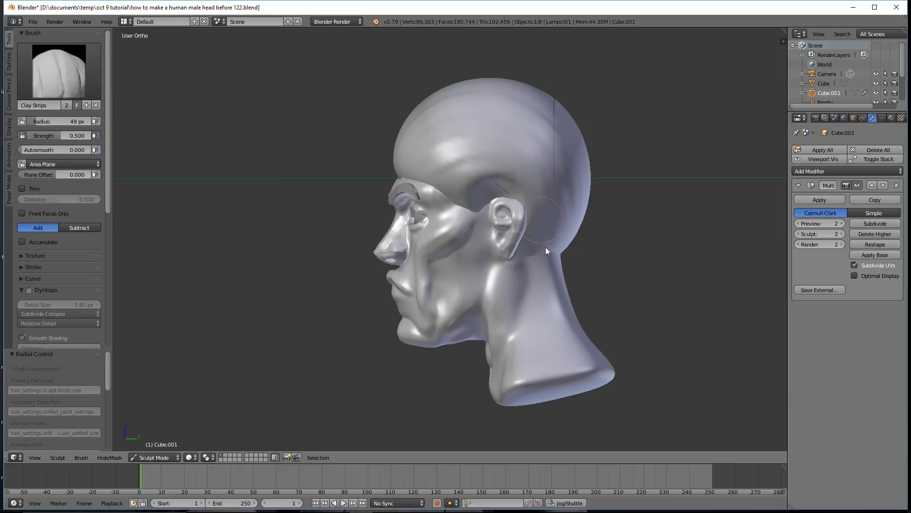
pyautogui.moveTo(514, 227)
pyautogui.mouseDown(button='middle')
pyautogui.moveTo(441, 221)
pyautogui.moveTo(543, 218)
pyautogui.moveTo(486, 244)
pyautogui.mouseUp(button='middle')
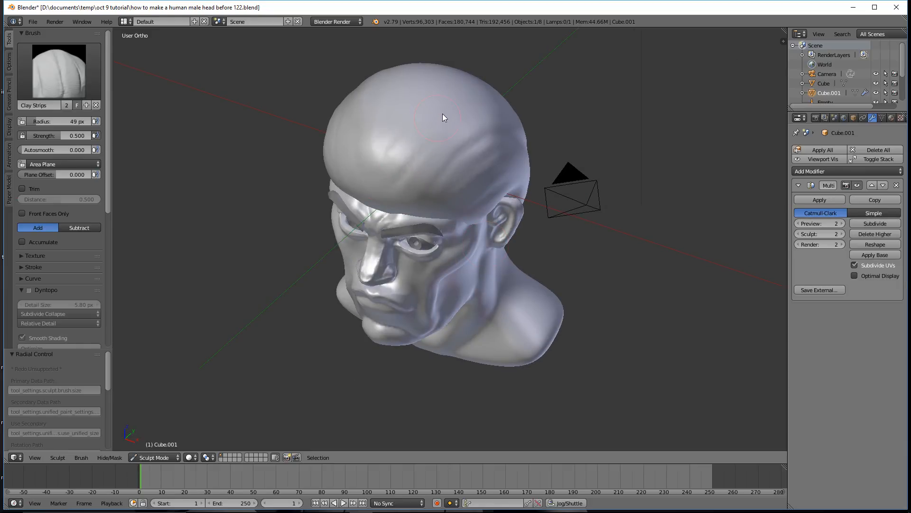
# Step: Build up more Clay Strips hair strands over the cap's top, front and back, and save as "how to make a human male head before 123.blend"
pyautogui.moveTo(562, 135)
pyautogui.mouseDown(button='middle')
pyautogui.moveTo(457, 112)
pyautogui.moveTo(438, 122)
pyautogui.moveTo(491, 141)
pyautogui.mouseUp(button='middle')
pyautogui.moveTo(490, 142)
pyautogui.mouseDown()
pyautogui.moveTo(539, 238)
pyautogui.moveTo(536, 179)
pyautogui.moveTo(519, 135)
pyautogui.moveTo(564, 220)
pyautogui.mouseUp()
pyautogui.moveTo(451, 133); pyautogui.dragTo(522, 245)
pyautogui.moveTo(507, 177)
pyautogui.mouseDown(button='middle')
pyautogui.moveTo(519, 187)
pyautogui.moveTo(554, 162)
pyautogui.moveTo(528, 177)
pyautogui.mouseUp(button='middle')
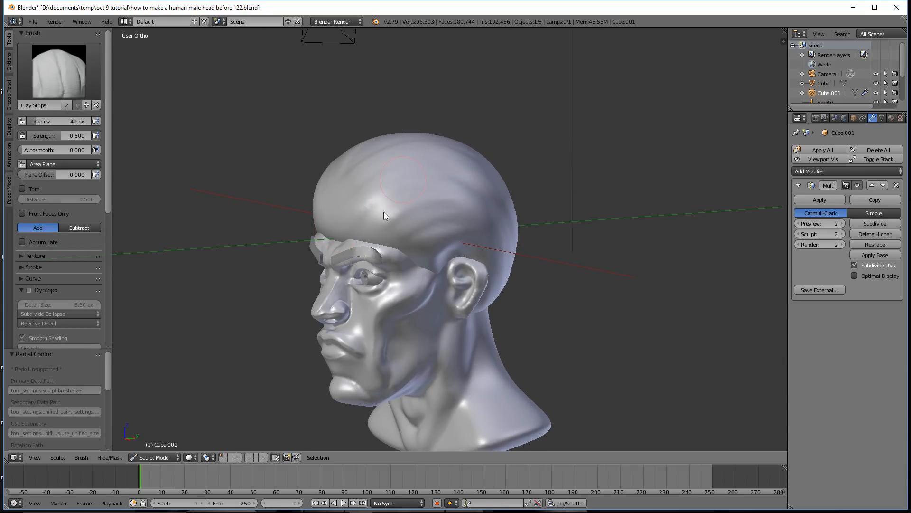
pyautogui.moveTo(371, 227); pyautogui.dragTo(404, 202)
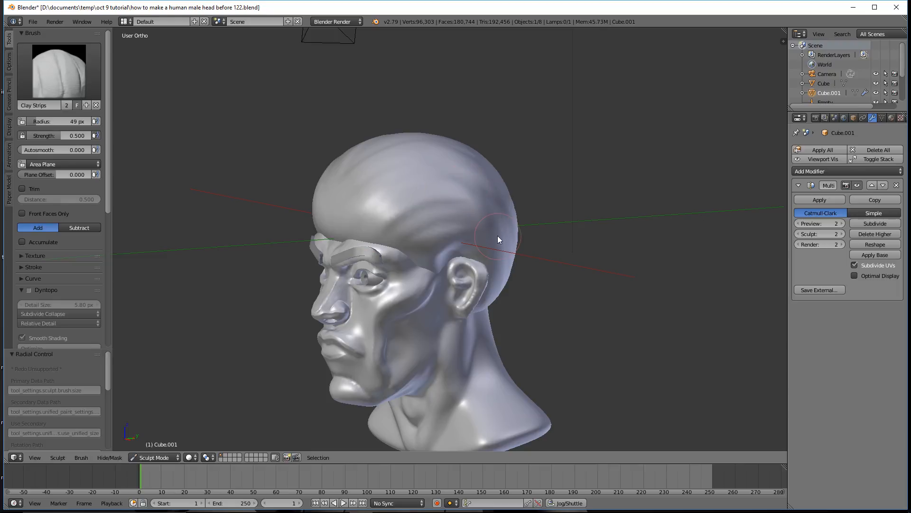
pyautogui.moveTo(383, 208)
pyautogui.mouseDown(button='middle')
pyautogui.moveTo(412, 214)
pyautogui.moveTo(347, 230)
pyautogui.mouseUp(button='middle')
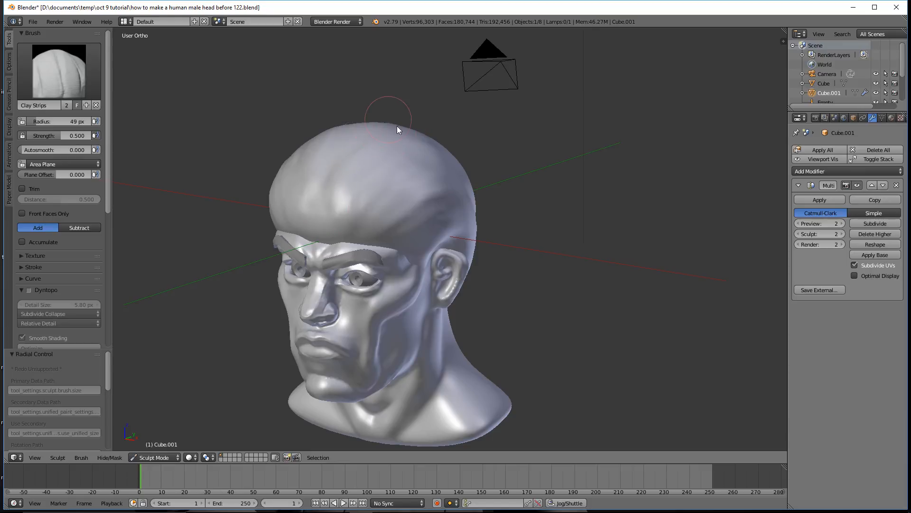
pyautogui.moveTo(446, 189); pyautogui.dragTo(380, 190, button='middle')
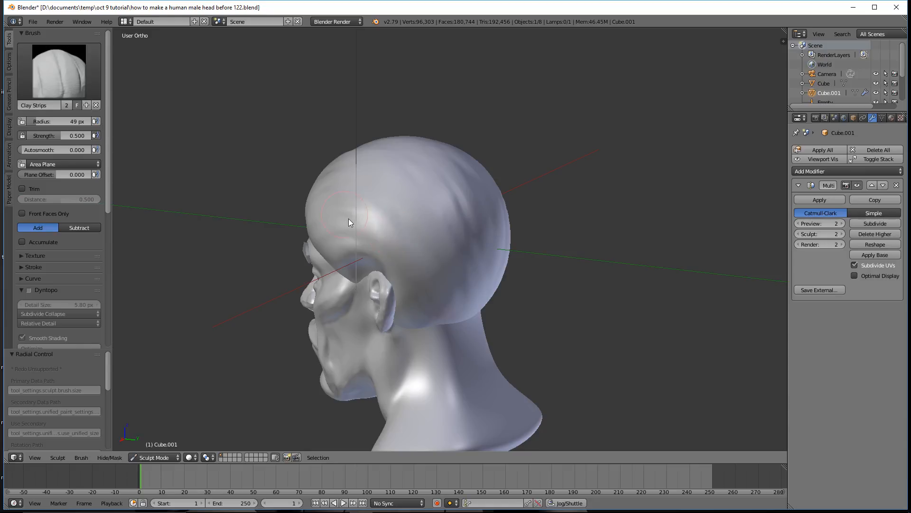
pyautogui.moveTo(427, 247); pyautogui.dragTo(351, 239, button='middle')
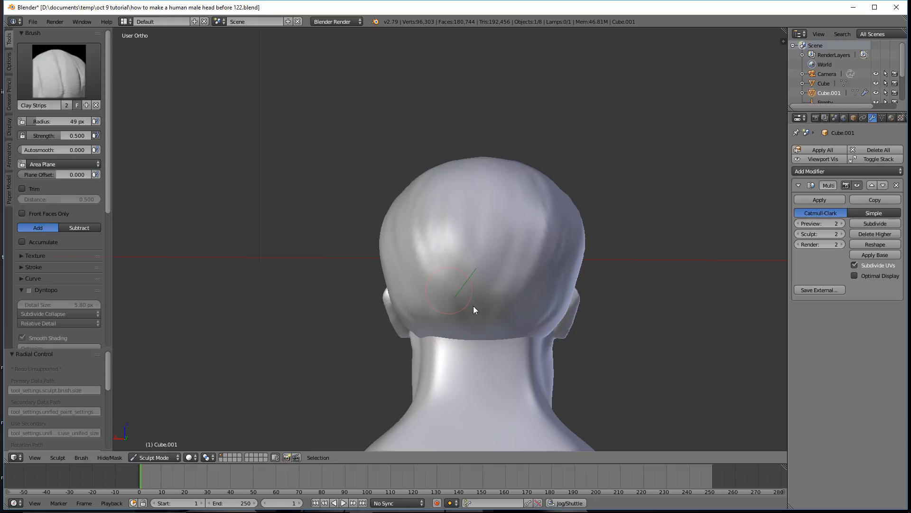
pyautogui.moveTo(402, 246)
pyautogui.mouseDown(button='middle')
pyautogui.moveTo(414, 269)
pyautogui.moveTo(557, 241)
pyautogui.mouseUp(button='middle')
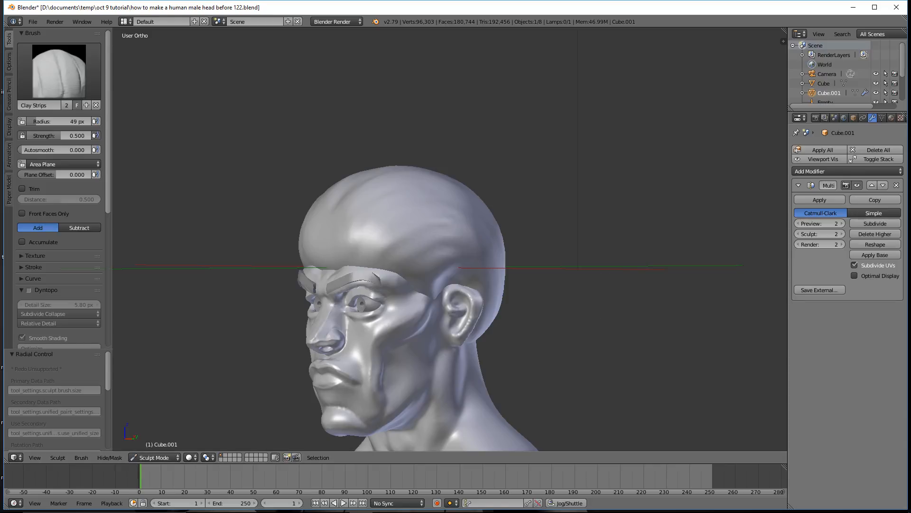
pyautogui.hotkey('ctrl', 'alt', 's')
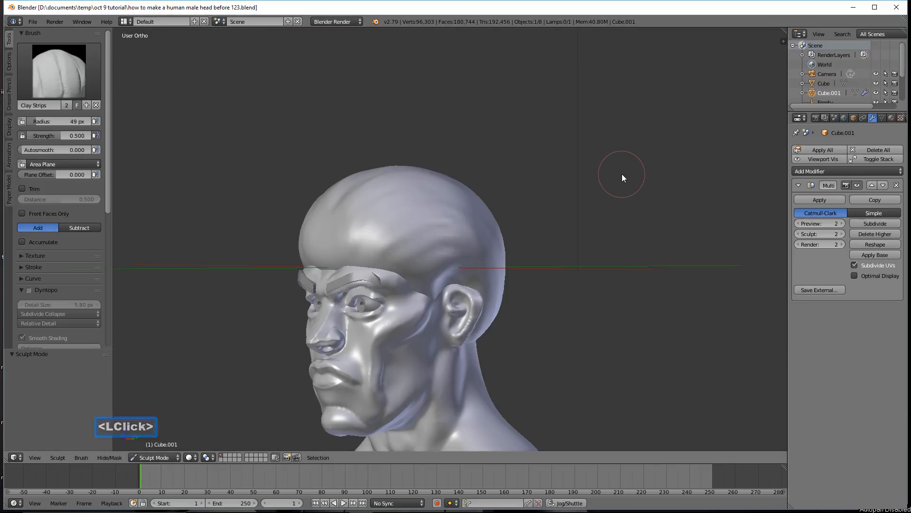
# Step: Pull the cap's front edge into a receding hairline above the forehead using the Snake Hook brush with a 113 px radius
pyautogui.click(72, 88)
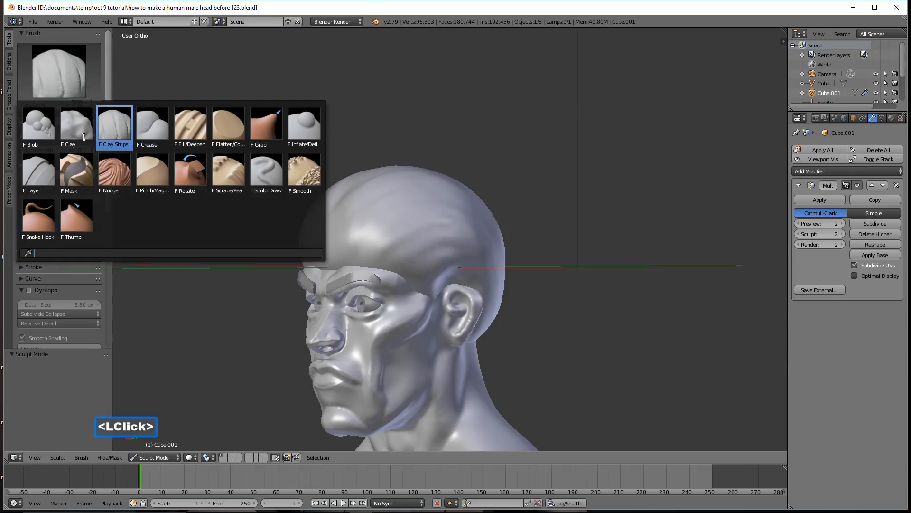
pyautogui.click(40, 219)
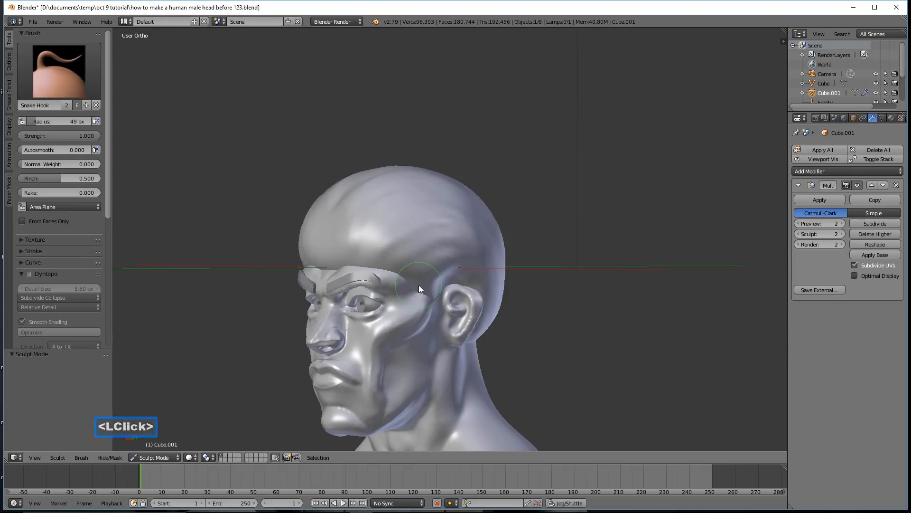
pyautogui.press('f')
pyautogui.click(377, 270)
pyautogui.moveTo(377, 264)
pyautogui.mouseDown()
pyautogui.moveTo(394, 242)
pyautogui.moveTo(330, 263)
pyautogui.moveTo(338, 264)
pyautogui.mouseUp()
pyautogui.scroll(1, 365, 259)
pyautogui.moveTo(375, 260)
pyautogui.mouseDown(button='middle')
pyautogui.moveTo(413, 264)
pyautogui.moveTo(391, 265)
pyautogui.mouseUp(button='middle')
pyautogui.scroll(-1, 391, 264)
pyautogui.scroll(1, 390, 264)
pyautogui.scroll(1, 375, 265)
pyautogui.moveTo(349, 271)
pyautogui.mouseDown()
pyautogui.moveTo(343, 258)
pyautogui.moveTo(320, 278)
pyautogui.moveTo(316, 267)
pyautogui.moveTo(300, 279)
pyautogui.moveTo(296, 271)
pyautogui.moveTo(320, 268)
pyautogui.moveTo(323, 257)
pyautogui.mouseUp()
pyautogui.moveTo(333, 256)
pyautogui.mouseDown()
pyautogui.moveTo(353, 254)
pyautogui.moveTo(353, 241)
pyautogui.moveTo(384, 250)
pyautogui.mouseUp()
pyautogui.moveTo(384, 250)
pyautogui.mouseDown(button='middle')
pyautogui.moveTo(431, 257)
pyautogui.moveTo(412, 263)
pyautogui.moveTo(421, 270)
pyautogui.moveTo(516, 270)
pyautogui.moveTo(500, 269)
pyautogui.mouseUp(button='middle')
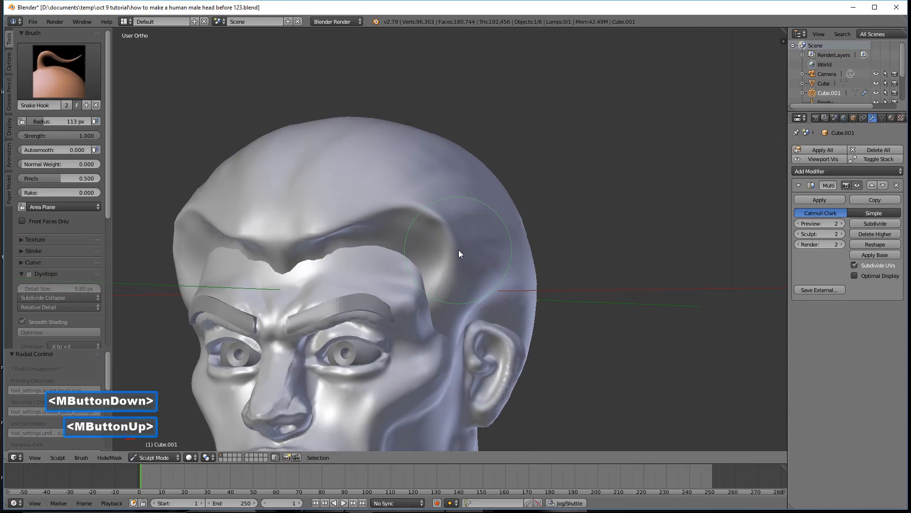
# Step: Smooth the reshaped hairline and its ridge above the forehead and temple
pyautogui.moveTo(461, 247)
pyautogui.keyDown('shift'); pyautogui.mouseDown()
pyautogui.moveTo(434, 218)
pyautogui.moveTo(394, 207)
pyautogui.mouseUp(); pyautogui.keyUp('shift')
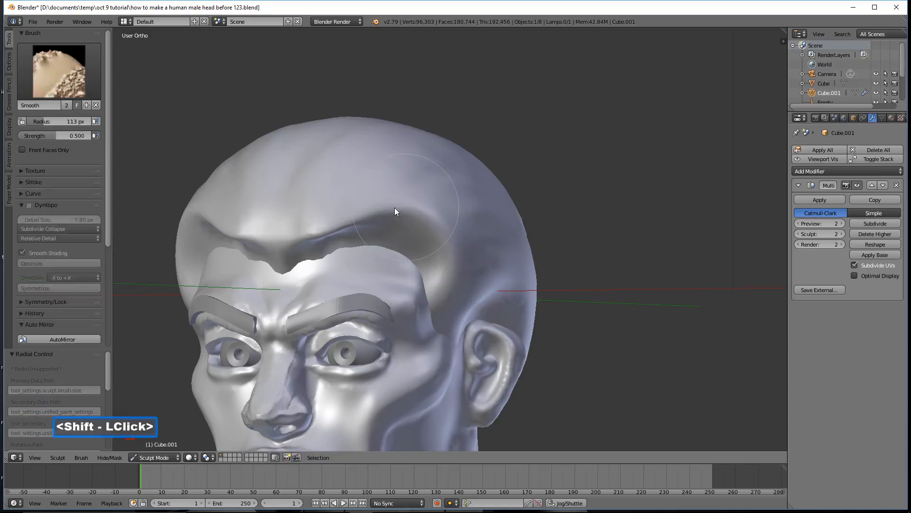
pyautogui.keyDown('shift'); pyautogui.doubleClick(339, 222); pyautogui.keyUp('shift')
pyautogui.moveTo(348, 238)
pyautogui.mouseDown(button='middle')
pyautogui.moveTo(380, 246)
pyautogui.moveTo(365, 233)
pyautogui.mouseUp(button='middle')
pyautogui.keyDown('shift'); pyautogui.moveTo(366, 221); pyautogui.dragTo(338, 227); pyautogui.keyUp('shift')
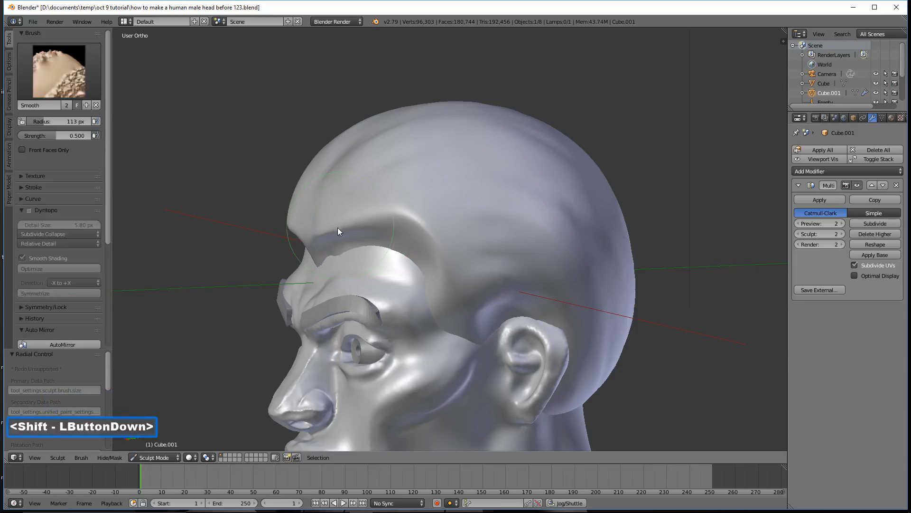
pyautogui.moveTo(400, 216)
pyautogui.keyDown('shift'); pyautogui.mouseDown()
pyautogui.moveTo(418, 221)
pyautogui.moveTo(410, 222)
pyautogui.mouseUp(); pyautogui.keyUp('shift')
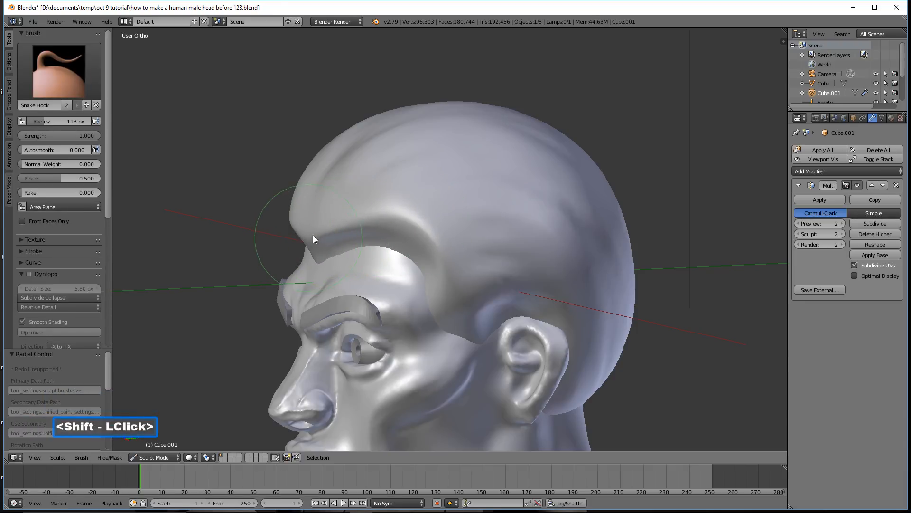
pyautogui.keyDown('shift'); pyautogui.moveTo(355, 233); pyautogui.dragTo(375, 229); pyautogui.keyUp('shift')
pyautogui.keyDown('shift'); pyautogui.doubleClick(401, 257); pyautogui.keyUp('shift')
pyautogui.moveTo(399, 257)
pyautogui.mouseDown(button='middle')
pyautogui.moveTo(476, 246)
pyautogui.moveTo(448, 258)
pyautogui.moveTo(501, 255)
pyautogui.moveTo(455, 262)
pyautogui.moveTo(400, 261)
pyautogui.moveTo(479, 254)
pyautogui.moveTo(356, 248)
pyautogui.mouseUp(button='middle')
pyautogui.scroll(-1, 458, 250)
pyautogui.scroll(-1, 518, 283)
pyautogui.scroll(-1, 519, 286)
pyautogui.moveTo(520, 287)
pyautogui.mouseDown(button='middle')
pyautogui.moveTo(533, 299)
pyautogui.moveTo(520, 297)
pyautogui.mouseUp(button='middle')
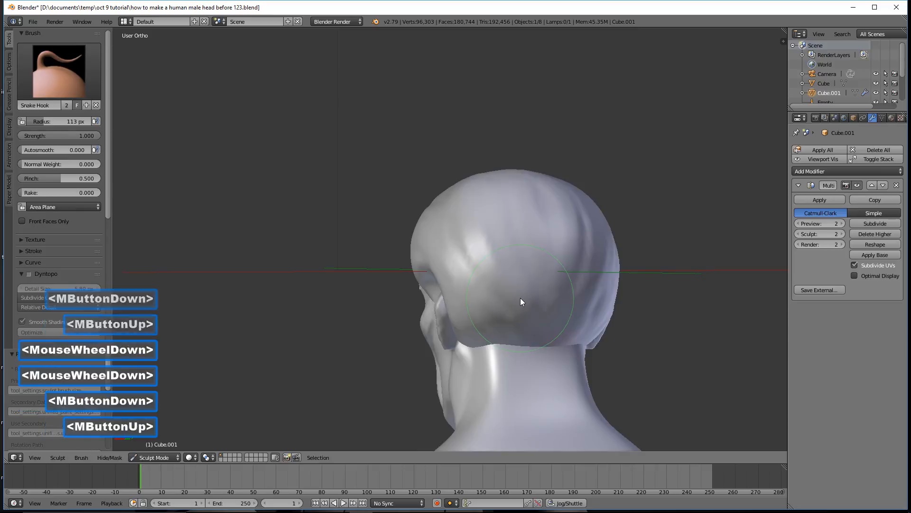
pyautogui.scroll(-2, 518, 307)
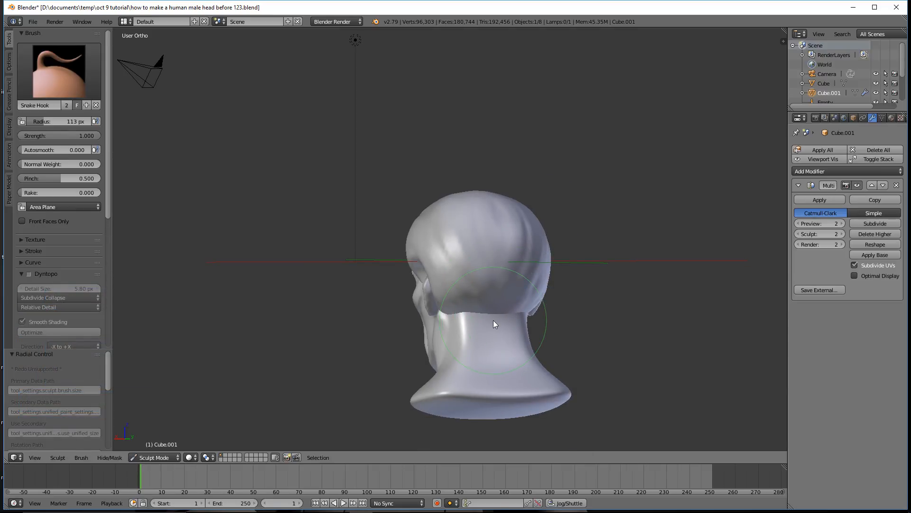
# Step: Pull the cap's lower back edge down the neck using Snake Hook with a 122 px radius, and save as "how to make a human male head before 124.blend"
pyautogui.press('f')
pyautogui.click(496, 331)
pyautogui.moveTo(485, 310)
pyautogui.mouseDown()
pyautogui.moveTo(489, 340)
pyautogui.moveTo(468, 334)
pyautogui.moveTo(470, 350)
pyautogui.mouseUp()
pyautogui.moveTo(458, 335); pyautogui.dragTo(604, 346, button='middle')
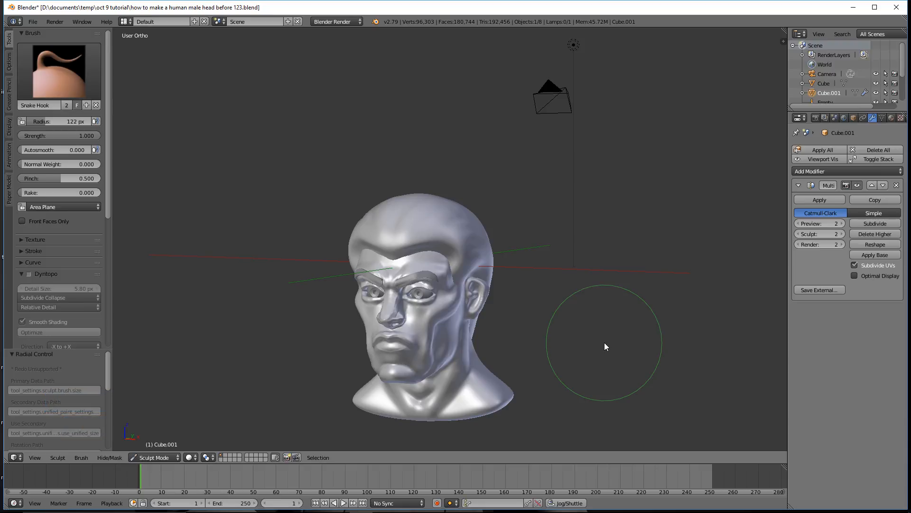
pyautogui.scroll(2, 604, 342)
pyautogui.moveTo(605, 357)
pyautogui.keyDown('shift'); pyautogui.mouseDown(button='middle')
pyautogui.moveTo(596, 340)
pyautogui.moveTo(601, 276)
pyautogui.mouseUp(button='middle'); pyautogui.keyUp('shift')
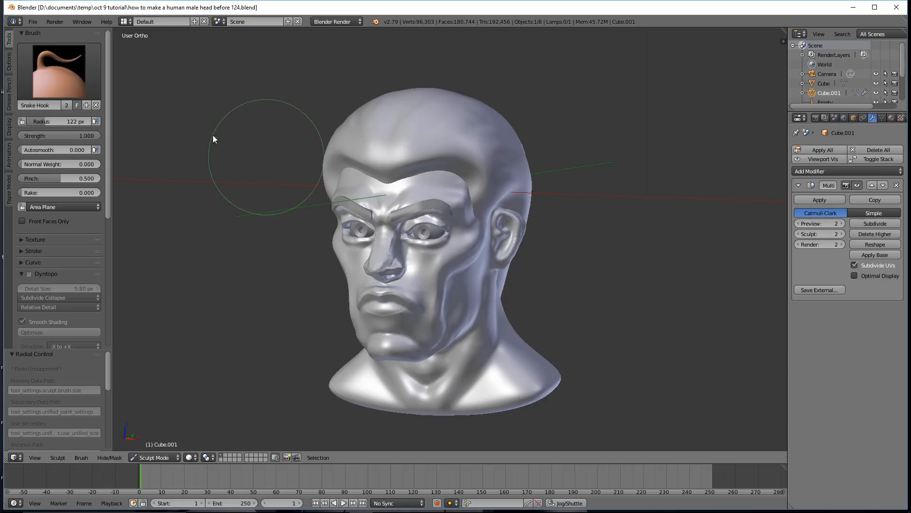
# Step: Raise the first thick hair strands from the hairline over the side to the nape using the Blob brush with a 53 px radius
pyautogui.click(63, 84)
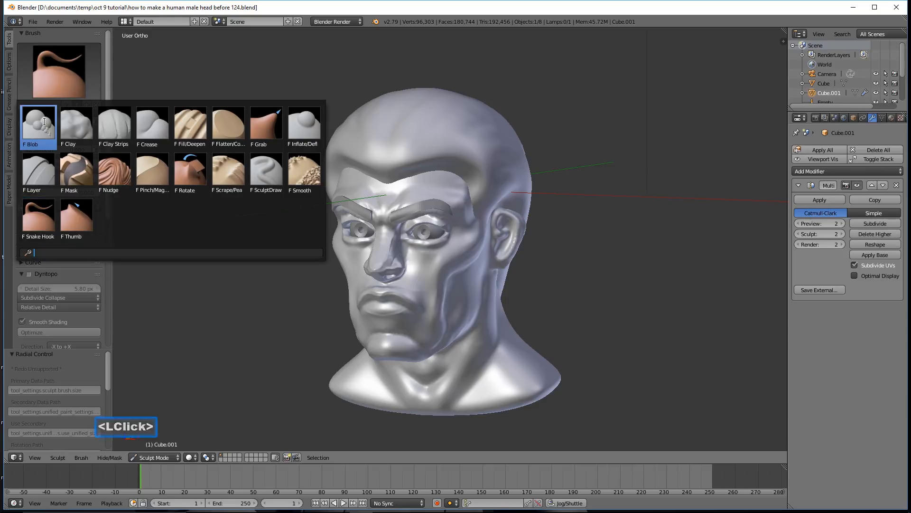
pyautogui.click(45, 122)
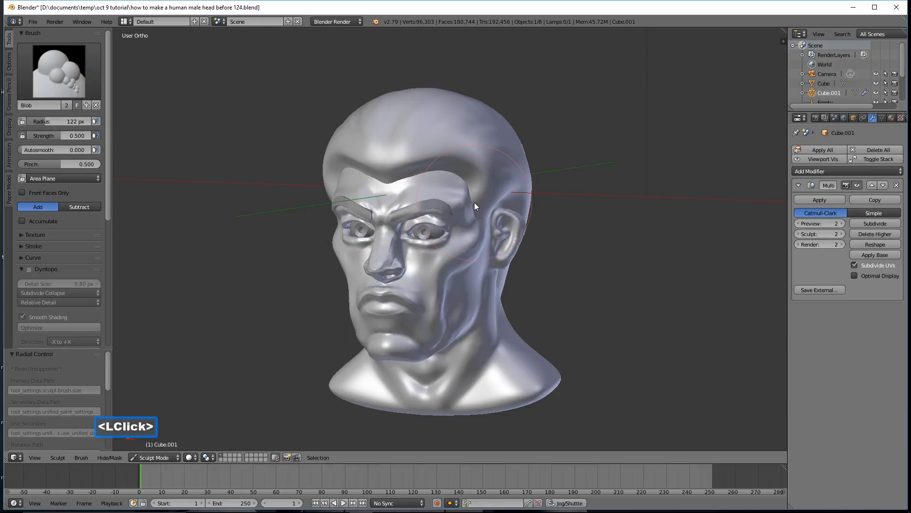
pyautogui.press('f')
pyautogui.click(442, 202)
pyautogui.moveTo(442, 200)
pyautogui.mouseDown(button='middle')
pyautogui.moveTo(518, 186)
pyautogui.moveTo(491, 211)
pyautogui.moveTo(500, 219)
pyautogui.moveTo(454, 222)
pyautogui.mouseUp(button='middle')
pyautogui.moveTo(377, 222)
pyautogui.mouseDown()
pyautogui.moveTo(432, 169)
pyautogui.moveTo(475, 159)
pyautogui.moveTo(513, 173)
pyautogui.mouseUp()
pyautogui.moveTo(512, 172)
pyautogui.mouseDown(button='middle')
pyautogui.moveTo(562, 202)
pyautogui.moveTo(471, 174)
pyautogui.moveTo(466, 188)
pyautogui.mouseUp(button='middle')
pyautogui.moveTo(466, 188)
pyautogui.mouseDown()
pyautogui.moveTo(520, 327)
pyautogui.moveTo(524, 365)
pyautogui.mouseUp()
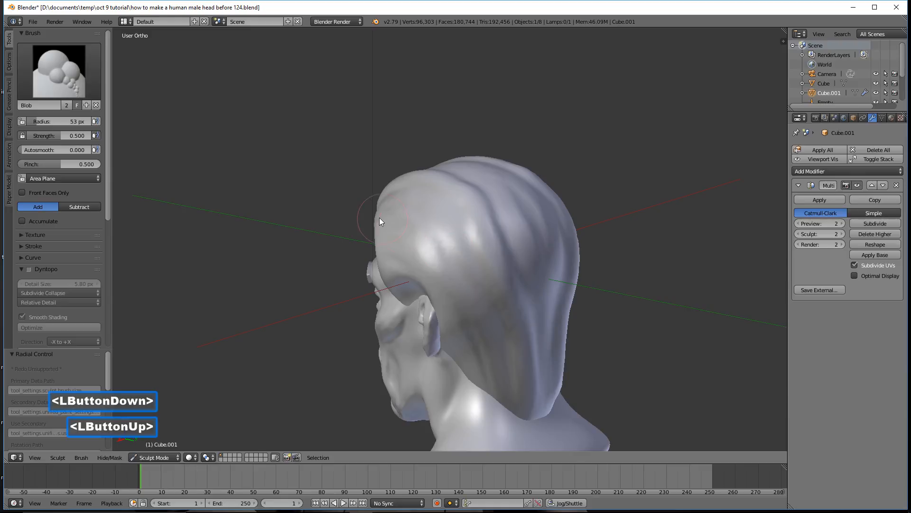
# Step: Add more Blob strands sweeping from the front hairline across the side and down the back of the hair
pyautogui.moveTo(370, 227); pyautogui.dragTo(444, 226, button='middle')
pyautogui.moveTo(369, 259)
pyautogui.mouseDown()
pyautogui.moveTo(421, 228)
pyautogui.moveTo(481, 262)
pyautogui.mouseUp()
pyautogui.moveTo(481, 262)
pyautogui.mouseDown(button='middle')
pyautogui.moveTo(502, 261)
pyautogui.moveTo(482, 268)
pyautogui.mouseUp(button='middle')
pyautogui.moveTo(490, 289)
pyautogui.mouseDown()
pyautogui.moveTo(522, 356)
pyautogui.moveTo(531, 405)
pyautogui.mouseUp()
pyautogui.moveTo(401, 283)
pyautogui.mouseDown()
pyautogui.moveTo(436, 287)
pyautogui.moveTo(459, 302)
pyautogui.moveTo(459, 285)
pyautogui.mouseUp()
pyautogui.moveTo(459, 285)
pyautogui.mouseDown(button='middle')
pyautogui.moveTo(460, 258)
pyautogui.moveTo(498, 272)
pyautogui.mouseUp(button='middle')
pyautogui.moveTo(354, 275)
pyautogui.mouseDown()
pyautogui.moveTo(399, 229)
pyautogui.moveTo(374, 237)
pyautogui.mouseUp()
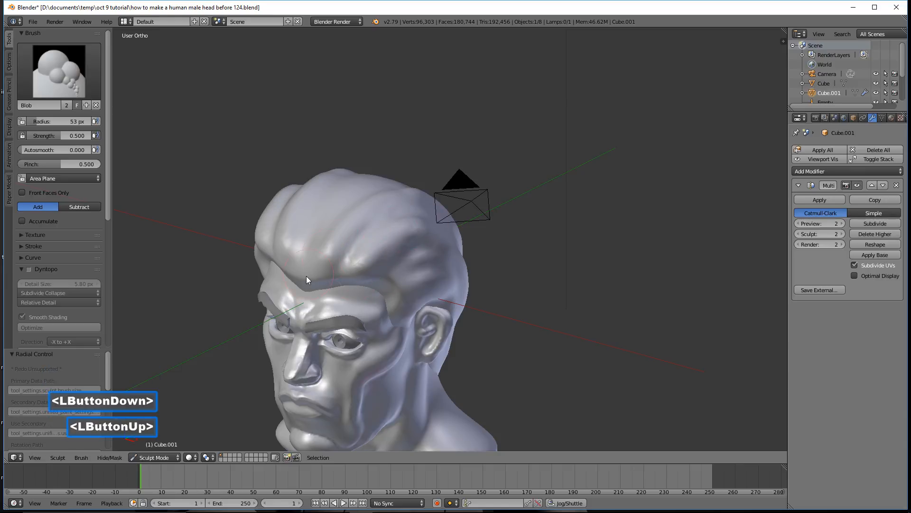
# Step: Build up Blob strands from the middle of the hairline over the crown and down to the nape
pyautogui.moveTo(304, 287); pyautogui.dragTo(304, 280)
pyautogui.moveTo(316, 245); pyautogui.dragTo(394, 187)
pyautogui.moveTo(393, 187)
pyautogui.mouseDown(button='middle')
pyautogui.moveTo(490, 200)
pyautogui.moveTo(396, 182)
pyautogui.moveTo(395, 190)
pyautogui.mouseUp(button='middle')
pyautogui.moveTo(403, 257); pyautogui.dragTo(426, 404)
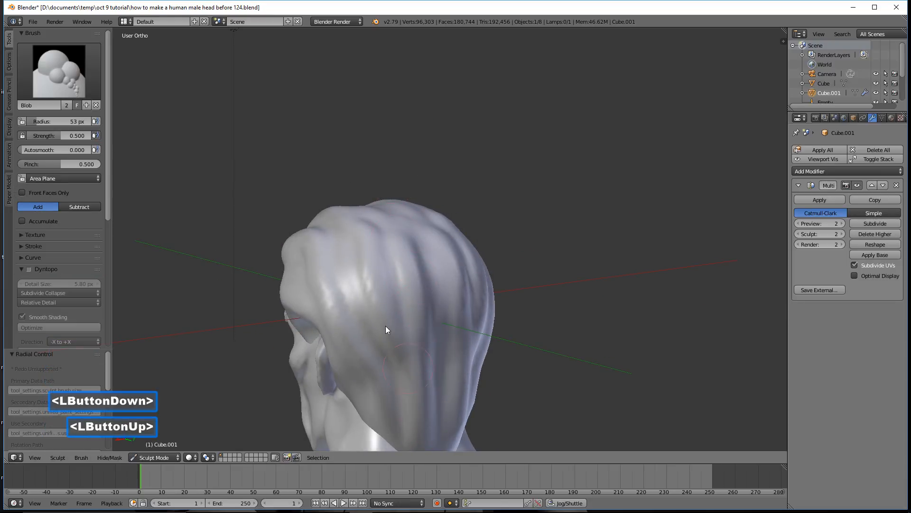
pyautogui.moveTo(351, 235); pyautogui.dragTo(410, 417)
# Step: Thicken the hair above the temple and ear with short Blob strokes
pyautogui.scroll(-1, 396, 252)
pyautogui.moveTo(392, 245); pyautogui.dragTo(360, 285, button='middle')
pyautogui.moveTo(315, 298)
pyautogui.mouseDown()
pyautogui.moveTo(306, 303)
pyautogui.moveTo(347, 297)
pyautogui.moveTo(311, 285)
pyautogui.mouseUp()
pyautogui.scroll(3, 313, 285)
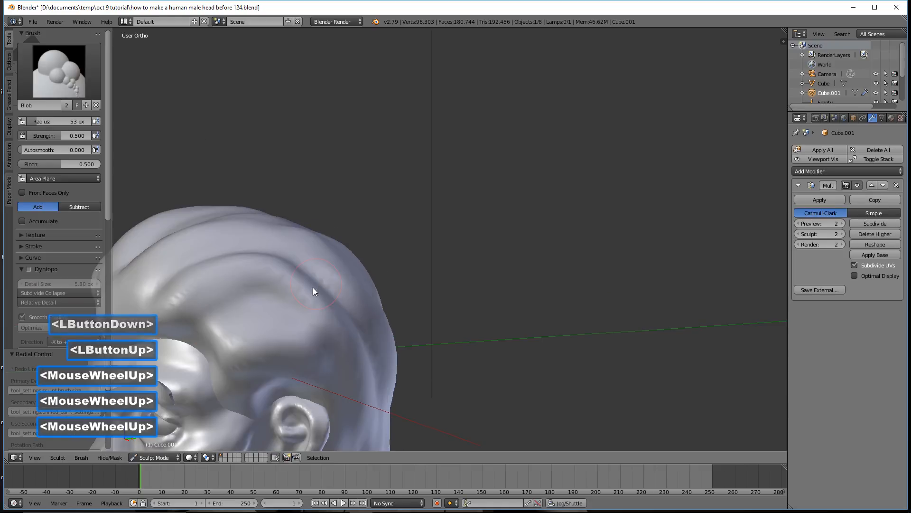
pyautogui.moveTo(213, 339); pyautogui.dragTo(210, 336)
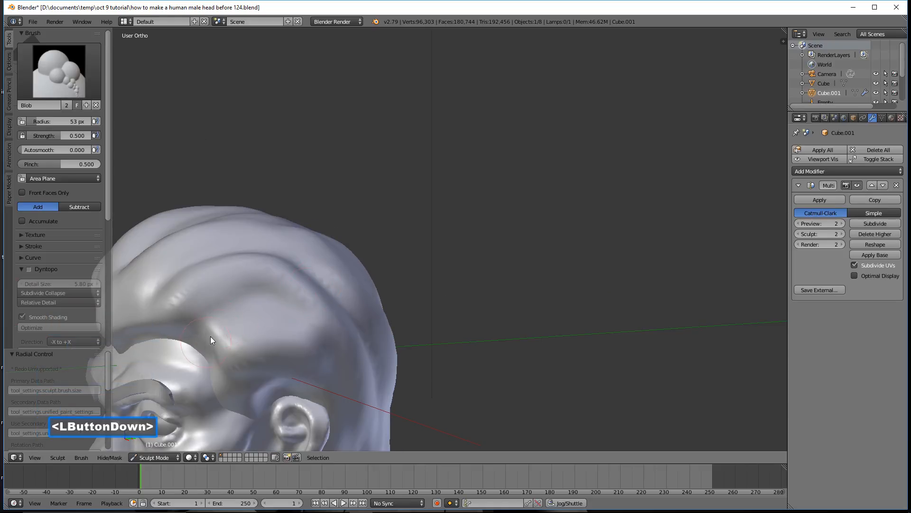
pyautogui.moveTo(295, 317); pyautogui.dragTo(293, 316)
# Step: Puff up the front hairline above the forehead and temple with Blob strokes, and save as "how to make a human male head before 125.blend"
pyautogui.scroll(-1, 226, 301)
pyautogui.moveTo(226, 297)
pyautogui.mouseDown(button='middle')
pyautogui.moveTo(220, 282)
pyautogui.moveTo(185, 308)
pyautogui.mouseUp(button='middle')
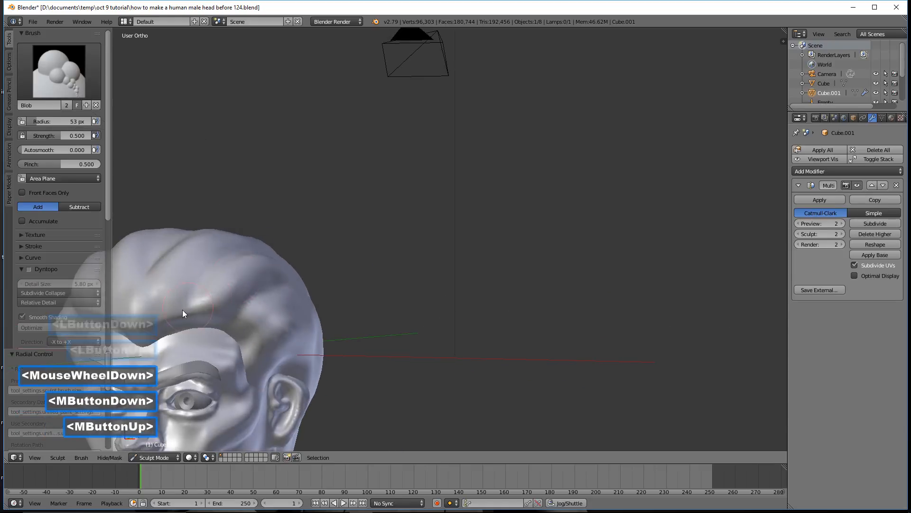
pyautogui.moveTo(159, 326)
pyautogui.mouseDown()
pyautogui.moveTo(186, 284)
pyautogui.moveTo(189, 291)
pyautogui.mouseUp()
pyautogui.moveTo(200, 324)
pyautogui.mouseDown()
pyautogui.moveTo(215, 307)
pyautogui.moveTo(162, 293)
pyautogui.moveTo(159, 329)
pyautogui.moveTo(290, 328)
pyautogui.mouseUp()
pyautogui.scroll(-3, 304, 330)
pyautogui.moveTo(377, 285); pyautogui.dragTo(394, 299, button='middle')
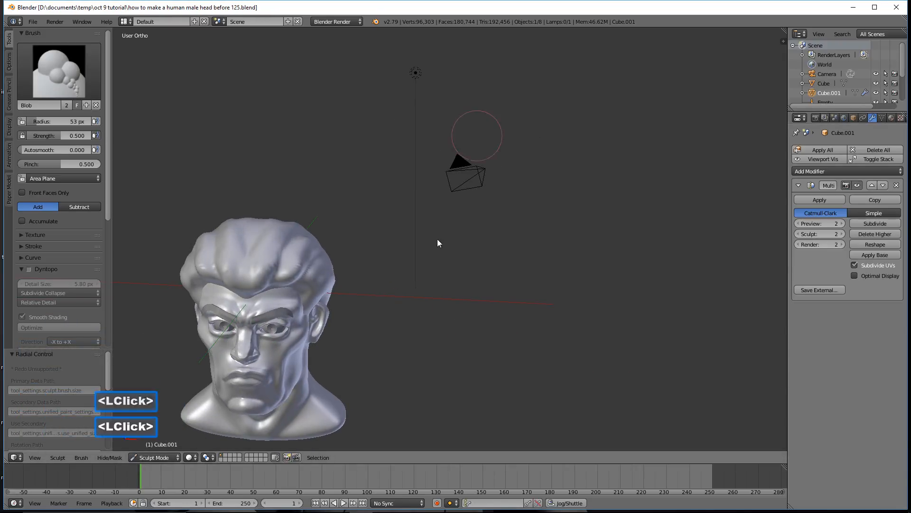
# Step: Raise further Blob volume on the front locks and side of the hair, and save as "how to make a human male head before 126.blend"
pyautogui.keyDown('shift'); pyautogui.moveTo(420, 277); pyautogui.dragTo(513, 278, button='middle'); pyautogui.keyUp('shift')
pyautogui.scroll(2, 476, 181)
pyautogui.moveTo(351, 247)
pyautogui.mouseDown()
pyautogui.moveTo(391, 178)
pyautogui.moveTo(430, 142)
pyautogui.mouseUp()
pyautogui.moveTo(498, 173); pyautogui.dragTo(364, 152, button='middle')
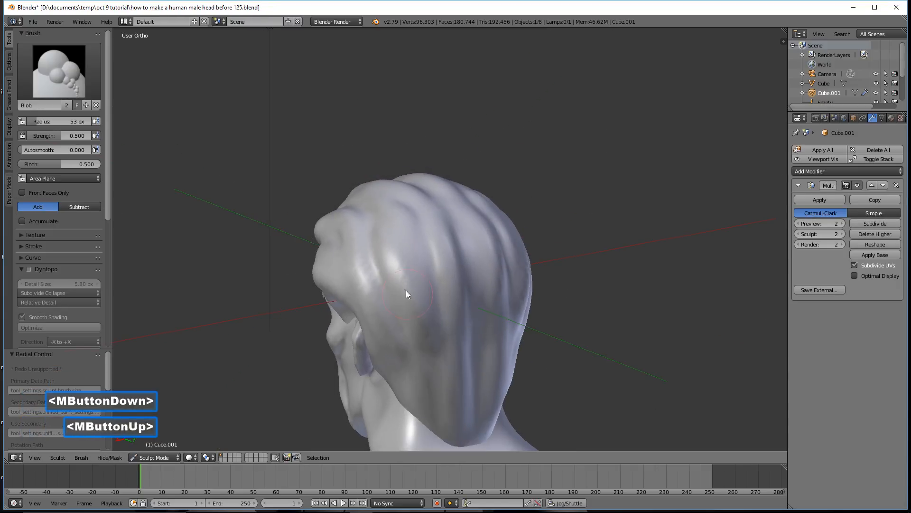
pyautogui.moveTo(395, 241)
pyautogui.mouseDown()
pyautogui.moveTo(426, 386)
pyautogui.moveTo(386, 327)
pyautogui.mouseUp()
pyautogui.moveTo(363, 275)
pyautogui.mouseDown()
pyautogui.moveTo(410, 395)
pyautogui.moveTo(351, 309)
pyautogui.mouseUp()
pyautogui.moveTo(352, 309); pyautogui.dragTo(514, 299, button='middle')
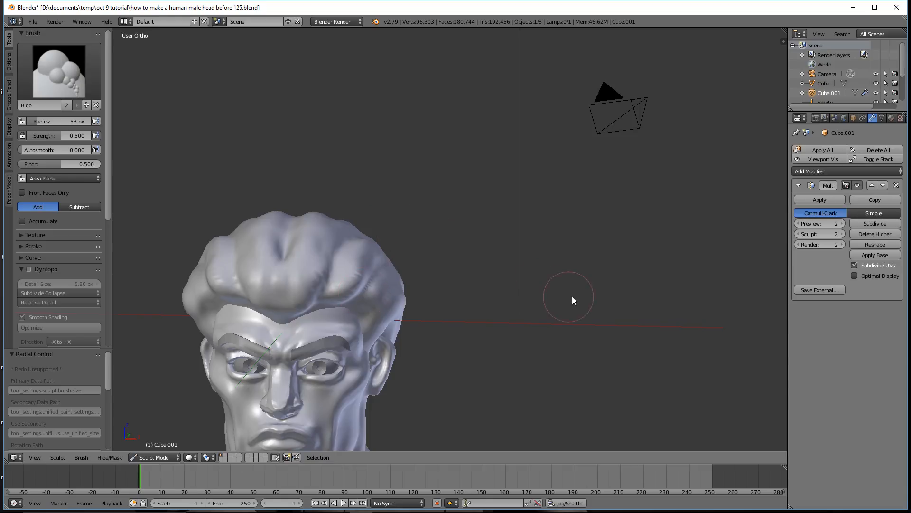
pyautogui.keyDown('shift'); pyautogui.moveTo(536, 300); pyautogui.dragTo(519, 200, button='middle'); pyautogui.keyUp('shift')
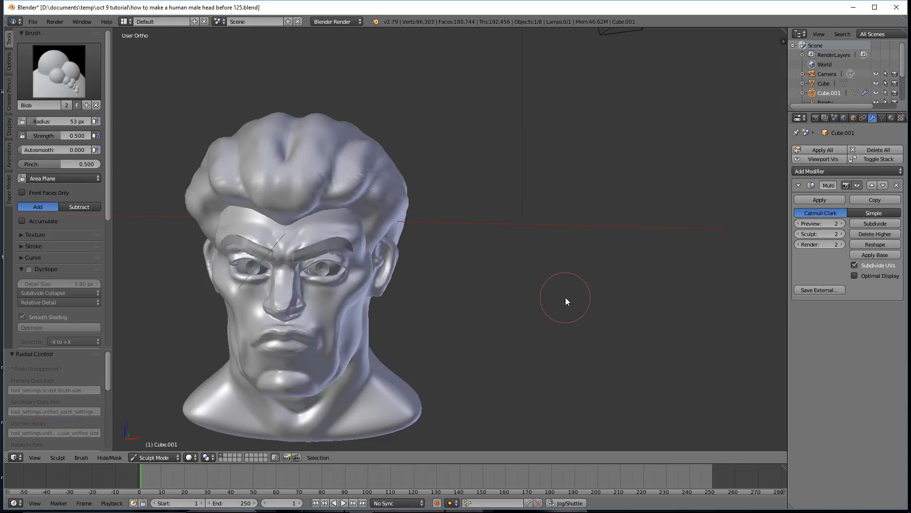
pyautogui.click(572, 19)
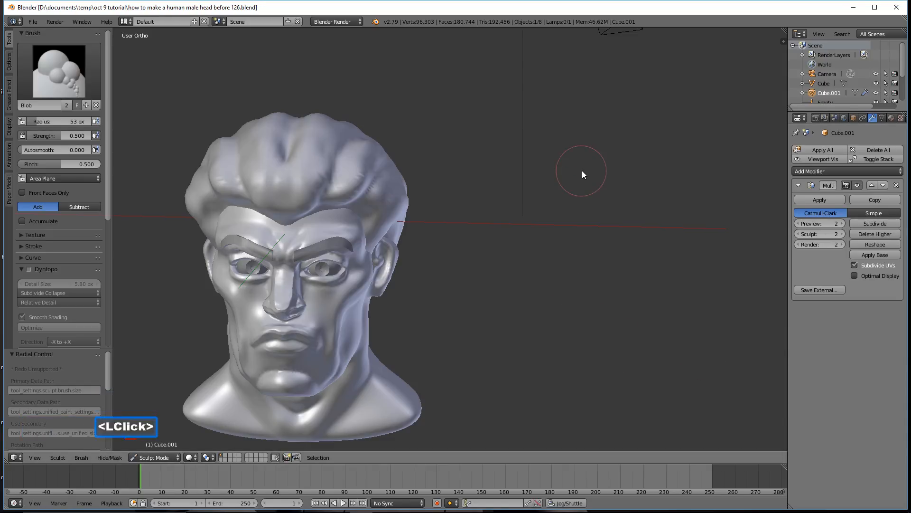
# Step: Sharpen the strand ridges from the front lock across the side using the inverted Crease brush with a 53 px radius
pyautogui.click(68, 69)
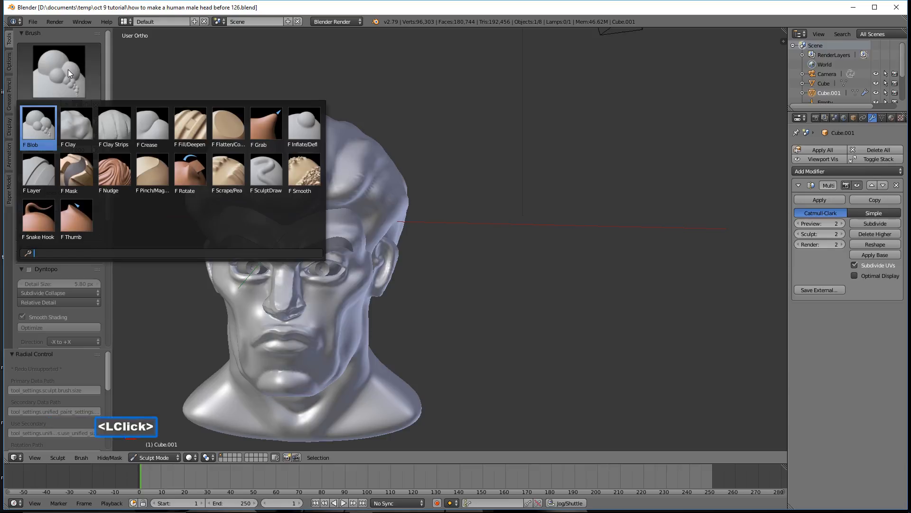
pyautogui.click(151, 127)
pyautogui.moveTo(475, 197)
pyautogui.mouseDown(button='middle')
pyautogui.moveTo(516, 207)
pyautogui.moveTo(385, 216)
pyautogui.moveTo(395, 222)
pyautogui.mouseUp(button='middle')
pyautogui.keyDown('ctrl'); pyautogui.moveTo(285, 135); pyautogui.dragTo(284, 134); pyautogui.keyUp('ctrl')
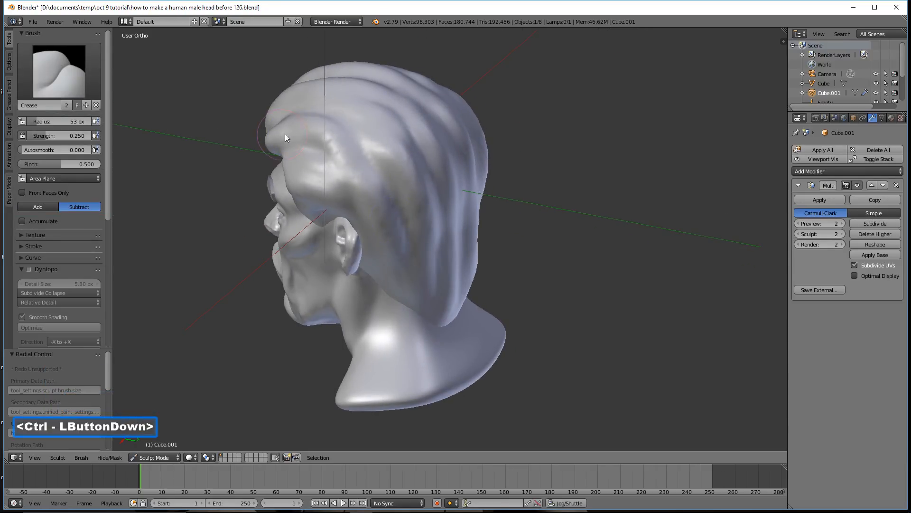
pyautogui.keyDown('ctrl'); pyautogui.moveTo(343, 164); pyautogui.dragTo(386, 216); pyautogui.keyUp('ctrl')
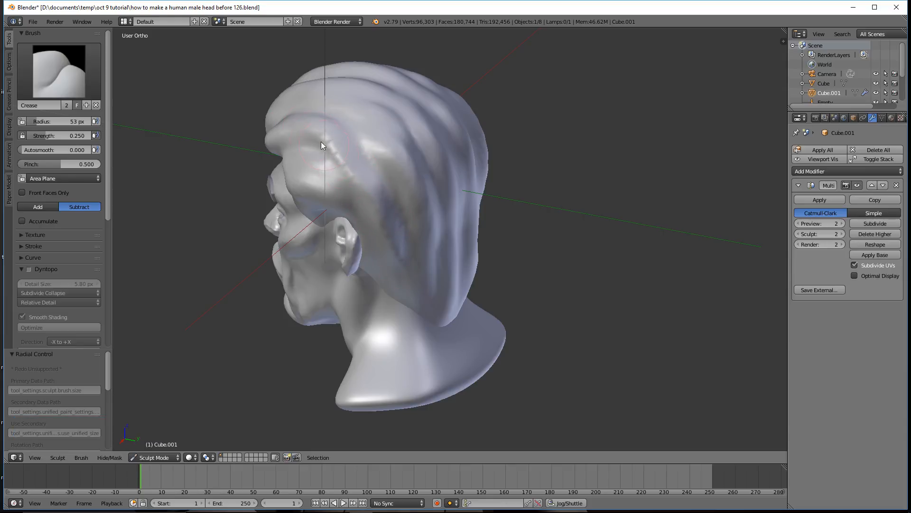
pyautogui.keyDown('ctrl'); pyautogui.moveTo(281, 135); pyautogui.dragTo(294, 143); pyautogui.keyUp('ctrl')
# Step: Sharpen the strand ridges running down the back of the hair to the nape with inverted Crease strokes
pyautogui.moveTo(421, 193)
pyautogui.mouseDown(button='middle')
pyautogui.moveTo(390, 178)
pyautogui.moveTo(393, 169)
pyautogui.mouseUp(button='middle')
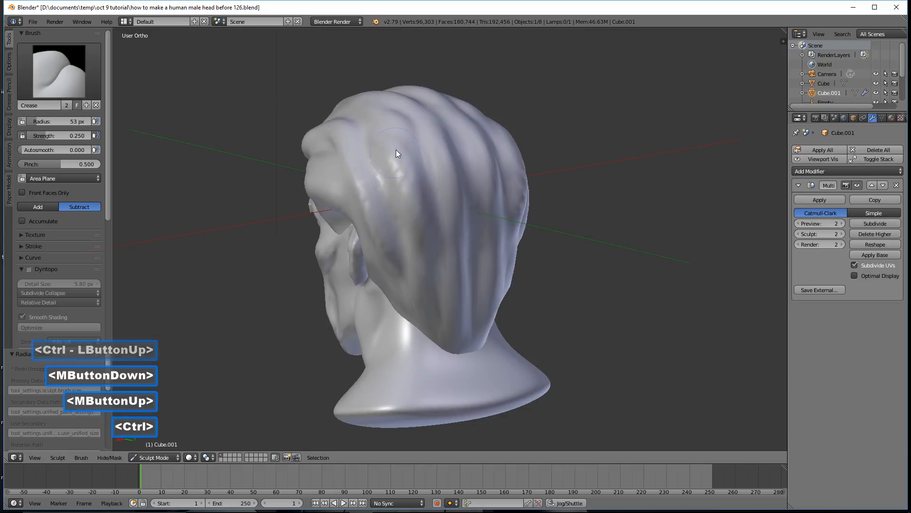
pyautogui.moveTo(415, 219)
pyautogui.keyDown('ctrl'); pyautogui.mouseDown()
pyautogui.moveTo(432, 283)
pyautogui.moveTo(380, 120)
pyautogui.mouseUp(); pyautogui.keyUp('ctrl')
pyautogui.moveTo(421, 141)
pyautogui.keyDown('ctrl'); pyautogui.mouseDown()
pyautogui.moveTo(437, 142)
pyautogui.moveTo(471, 327)
pyautogui.mouseUp(); pyautogui.keyUp('ctrl')
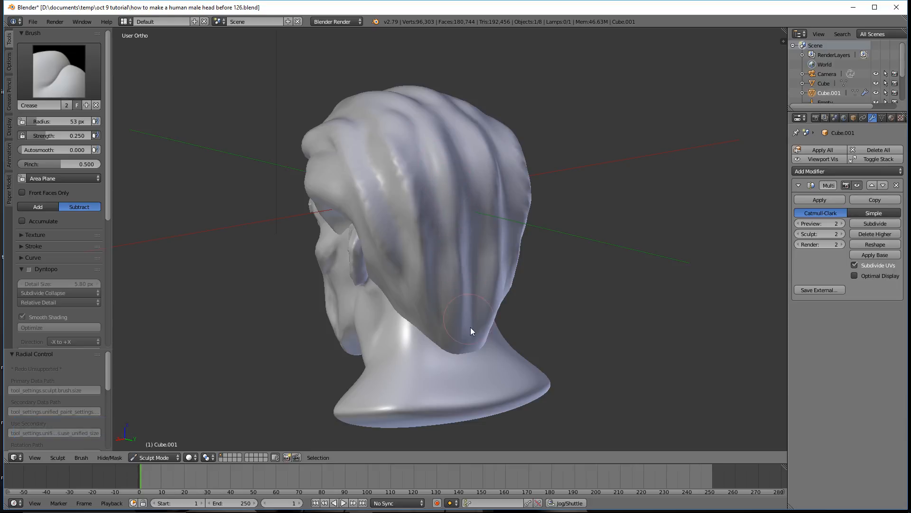
pyautogui.keyDown('ctrl'); pyautogui.moveTo(459, 289); pyautogui.dragTo(467, 349); pyautogui.keyUp('ctrl')
pyautogui.keyDown('ctrl'); pyautogui.moveTo(428, 299); pyautogui.dragTo(435, 302); pyautogui.keyUp('ctrl')
pyautogui.moveTo(436, 302)
pyautogui.mouseDown(button='middle')
pyautogui.moveTo(381, 163)
pyautogui.moveTo(467, 171)
pyautogui.moveTo(476, 189)
pyautogui.moveTo(360, 214)
pyautogui.mouseUp(button='middle')
# Step: Add inverted Crease ridges over the top of the hair and down its side and back strands
pyautogui.moveTo(300, 271)
pyautogui.keyDown('ctrl'); pyautogui.mouseDown()
pyautogui.moveTo(362, 204)
pyautogui.moveTo(281, 282)
pyautogui.moveTo(334, 219)
pyautogui.moveTo(376, 197)
pyautogui.moveTo(408, 199)
pyautogui.mouseUp(); pyautogui.keyUp('ctrl')
pyautogui.moveTo(408, 199)
pyautogui.mouseDown(button='middle')
pyautogui.moveTo(443, 203)
pyautogui.moveTo(328, 185)
pyautogui.moveTo(356, 261)
pyautogui.mouseUp(button='middle')
pyautogui.keyDown('ctrl'); pyautogui.moveTo(333, 259); pyautogui.dragTo(348, 328); pyautogui.keyUp('ctrl')
pyautogui.keyDown('ctrl'); pyautogui.moveTo(386, 257); pyautogui.dragTo(413, 374); pyautogui.keyUp('ctrl')
# Step: Crease a raised ridge along the front hair above the forehead, and save as "how to make a human male head before 127.blend"
pyautogui.keyDown('shift'); pyautogui.moveTo(421, 328); pyautogui.dragTo(593, 221, button='middle'); pyautogui.keyUp('shift')
pyautogui.scroll(2, 445, 218)
pyautogui.moveTo(457, 194); pyautogui.dragTo(476, 214, button='middle')
pyautogui.moveTo(394, 276)
pyautogui.keyDown('ctrl'); pyautogui.mouseDown()
pyautogui.moveTo(413, 203)
pyautogui.moveTo(396, 209)
pyautogui.moveTo(471, 219)
pyautogui.mouseUp(); pyautogui.keyUp('ctrl')
pyautogui.scroll(-2, 475, 228)
pyautogui.moveTo(484, 239); pyautogui.dragTo(500, 211, button='middle')
pyautogui.keyDown('shift'); pyautogui.moveTo(550, 271); pyautogui.dragTo(525, 187, button='middle'); pyautogui.keyUp('shift')
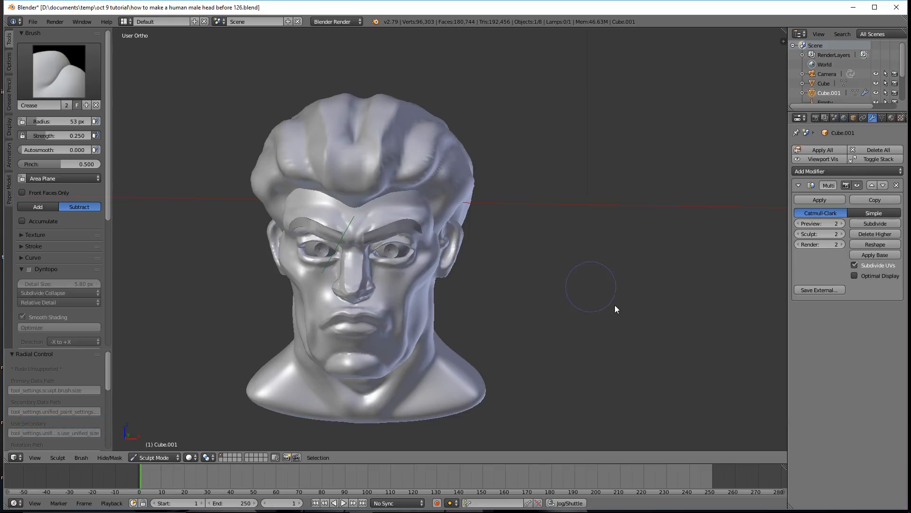
pyautogui.click(667, 12)
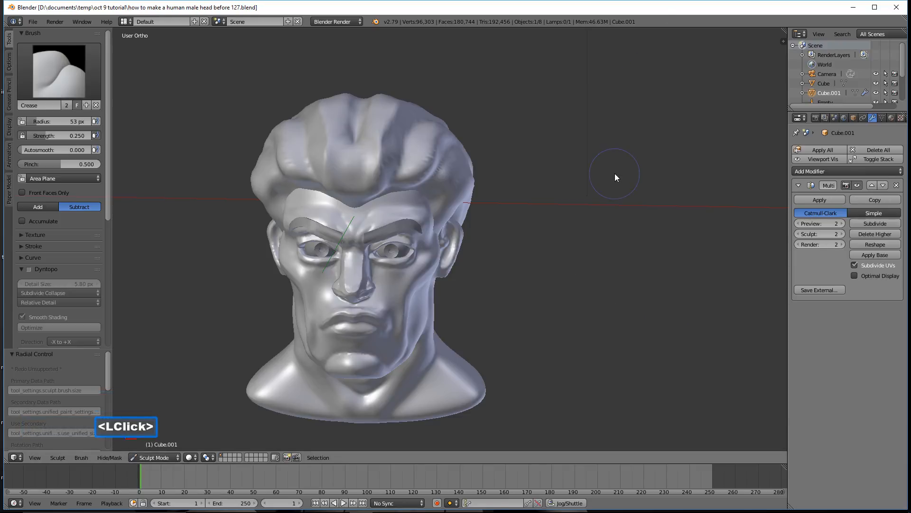
# Step: Flatten the bulging hair around the temple and above the ear using the Flatten/Contrast brush with a 124 px radius
pyautogui.click(79, 81)
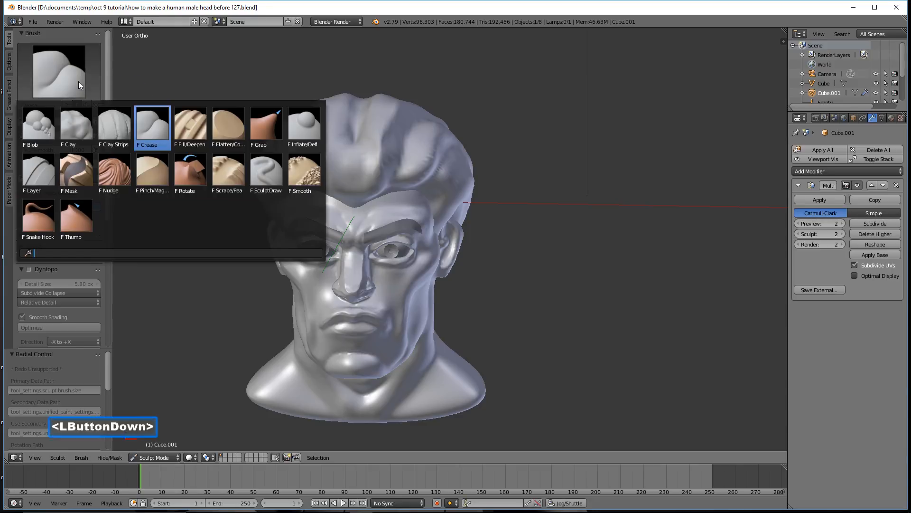
pyautogui.click(223, 129)
pyautogui.moveTo(607, 250); pyautogui.dragTo(513, 233, button='middle')
pyautogui.press('f')
pyautogui.click(539, 257)
pyautogui.moveTo(371, 187)
pyautogui.mouseDown()
pyautogui.moveTo(351, 148)
pyautogui.moveTo(422, 199)
pyautogui.moveTo(438, 235)
pyautogui.mouseUp()
pyautogui.moveTo(401, 203)
pyautogui.mouseDown(button='middle')
pyautogui.moveTo(479, 224)
pyautogui.moveTo(470, 219)
pyautogui.mouseUp(button='middle')
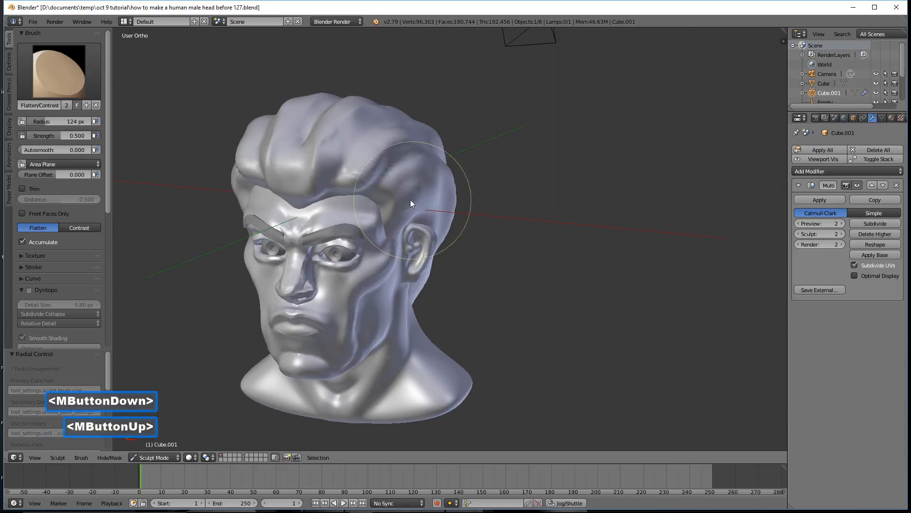
pyautogui.click(411, 197)
pyautogui.click(414, 185)
pyautogui.click(407, 176)
# Step: Flatten the side hair above and behind the ear toward the back of the head
pyautogui.moveTo(454, 180); pyautogui.dragTo(425, 178, button='middle')
pyautogui.moveTo(425, 178)
pyautogui.mouseDown()
pyautogui.moveTo(485, 236)
pyautogui.moveTo(494, 273)
pyautogui.mouseUp()
pyautogui.moveTo(461, 242)
pyautogui.mouseDown()
pyautogui.moveTo(426, 214)
pyautogui.moveTo(402, 161)
pyautogui.mouseUp()
pyautogui.moveTo(437, 193); pyautogui.dragTo(411, 199, button='middle')
pyautogui.moveTo(410, 199); pyautogui.dragTo(442, 194)
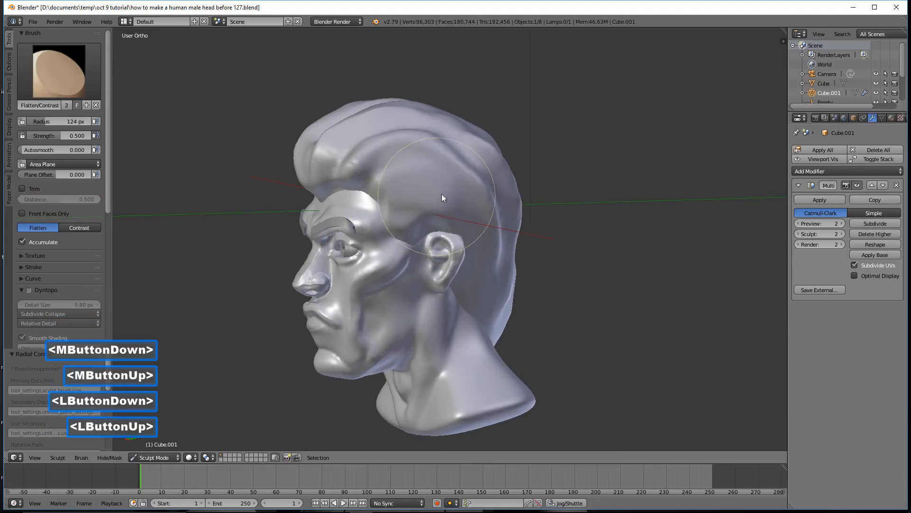
pyautogui.doubleClick(489, 208)
pyautogui.moveTo(495, 220)
pyautogui.mouseDown()
pyautogui.moveTo(501, 269)
pyautogui.moveTo(525, 242)
pyautogui.mouseUp()
pyautogui.moveTo(524, 243)
pyautogui.mouseDown(button='middle')
pyautogui.moveTo(460, 237)
pyautogui.moveTo(451, 200)
pyautogui.mouseUp(button='middle')
pyautogui.doubleClick(451, 200)
# Step: Even out the remaining side hair from the front lock to behind the ear with more Flatten strokes
pyautogui.click(399, 147)
pyautogui.doubleClick(380, 157)
pyautogui.moveTo(381, 157)
pyautogui.mouseDown(button='middle')
pyautogui.moveTo(499, 191)
pyautogui.moveTo(551, 188)
pyautogui.moveTo(414, 183)
pyautogui.mouseUp(button='middle')
pyautogui.moveTo(493, 218); pyautogui.dragTo(533, 265)
pyautogui.moveTo(413, 176)
pyautogui.mouseDown()
pyautogui.moveTo(407, 163)
pyautogui.moveTo(498, 271)
pyautogui.moveTo(489, 259)
pyautogui.mouseUp()
pyautogui.moveTo(382, 184)
pyautogui.mouseDown()
pyautogui.moveTo(394, 177)
pyautogui.moveTo(474, 218)
pyautogui.mouseUp()
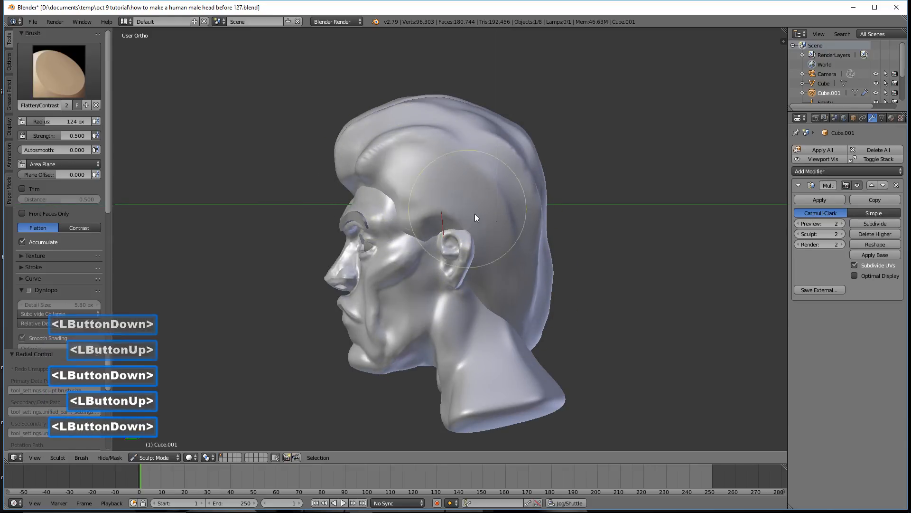
pyautogui.moveTo(442, 163)
pyautogui.mouseDown()
pyautogui.moveTo(513, 245)
pyautogui.moveTo(465, 207)
pyautogui.mouseUp()
pyautogui.moveTo(465, 203)
pyautogui.mouseDown(button='middle')
pyautogui.moveTo(597, 204)
pyautogui.moveTo(576, 216)
pyautogui.moveTo(578, 208)
pyautogui.moveTo(479, 209)
pyautogui.moveTo(362, 181)
pyautogui.mouseUp(button='middle')
# Step: Sculpt strands from the temple over the ear toward the nape using the Clay Strips brush with a 44 px radius
pyautogui.click(86, 88)
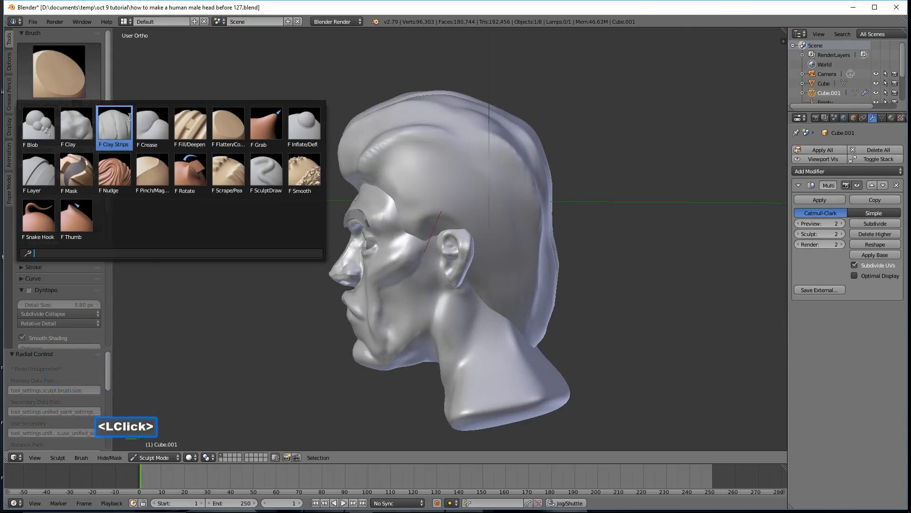
pyautogui.click(129, 117)
pyautogui.scroll(2, 366, 188)
pyautogui.press('f')
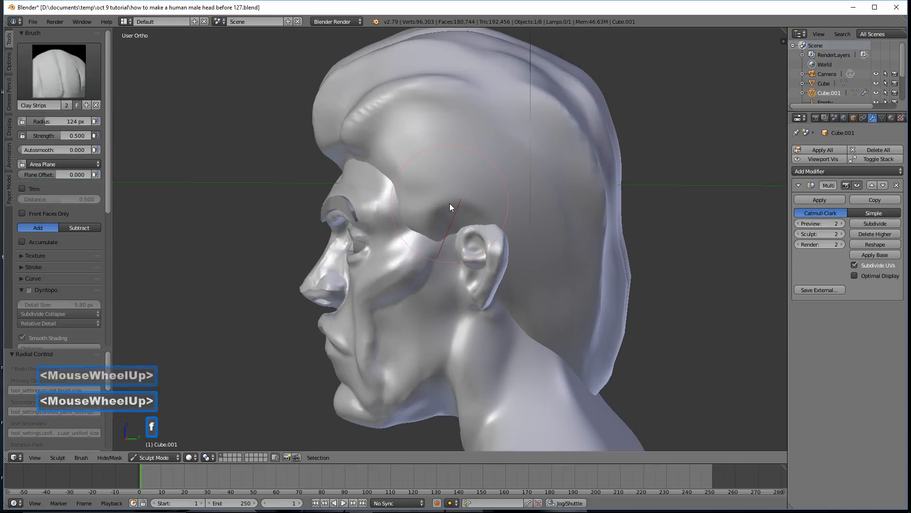
pyautogui.click(412, 200)
pyautogui.moveTo(396, 151); pyautogui.dragTo(525, 171)
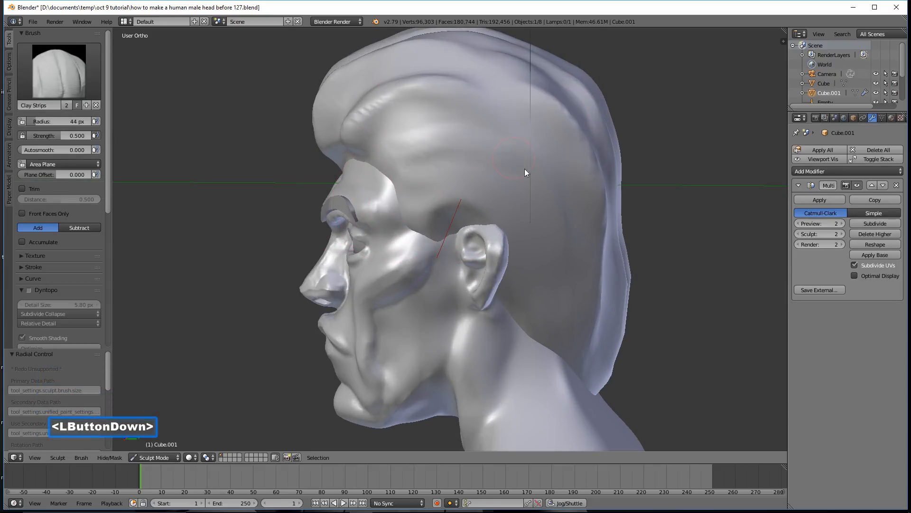
pyautogui.moveTo(582, 330); pyautogui.dragTo(582, 330)
pyautogui.moveTo(403, 179); pyautogui.dragTo(561, 294)
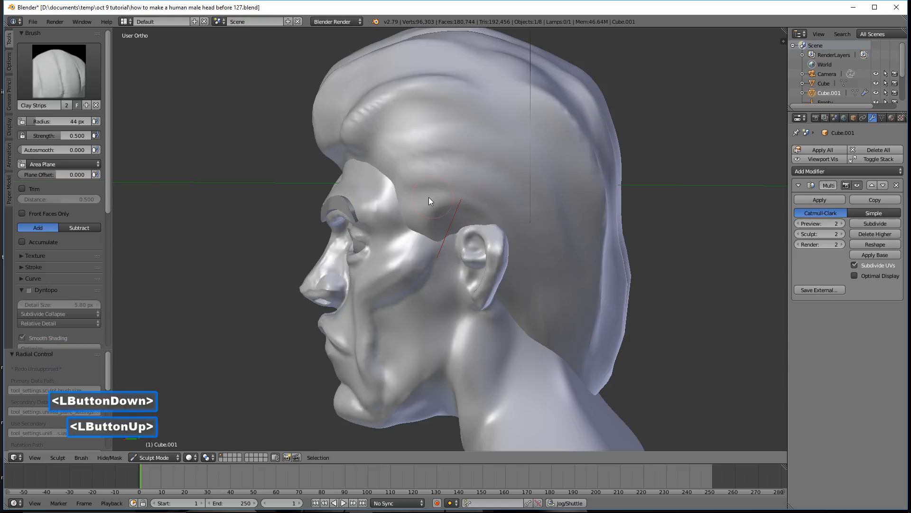
# Step: Add more Clay Strips strands above and behind the ear to fill the flattened side hair
pyautogui.moveTo(430, 202); pyautogui.dragTo(519, 240)
pyautogui.moveTo(551, 328); pyautogui.dragTo(553, 332)
pyautogui.moveTo(398, 124)
pyautogui.mouseDown()
pyautogui.moveTo(578, 197)
pyautogui.moveTo(549, 187)
pyautogui.mouseUp()
pyautogui.moveTo(437, 200); pyautogui.dragTo(550, 322)
pyautogui.moveTo(430, 173); pyautogui.dragTo(518, 196)
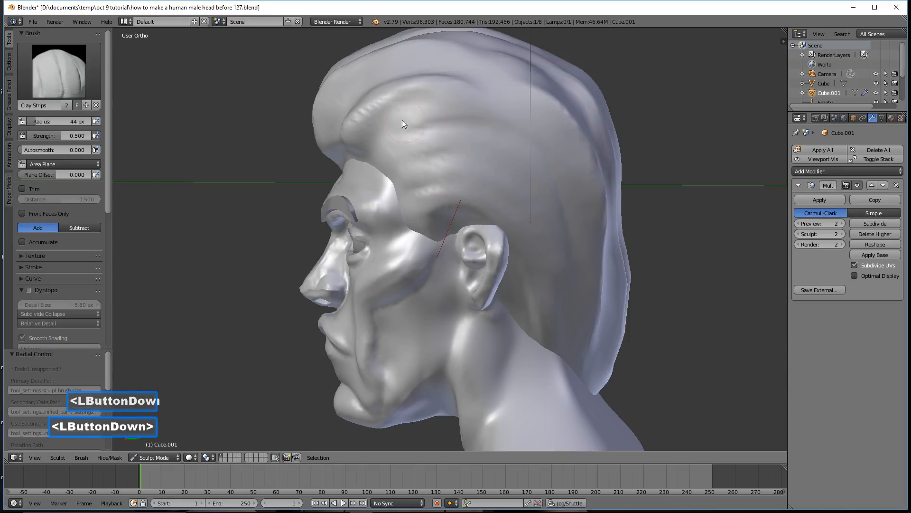
# Step: Thicken the side strands using the Blob brush with a 44 px radius, and save as "how to make a human male head before 128.blend"
pyautogui.click(80, 82)
pyautogui.click(38, 125)
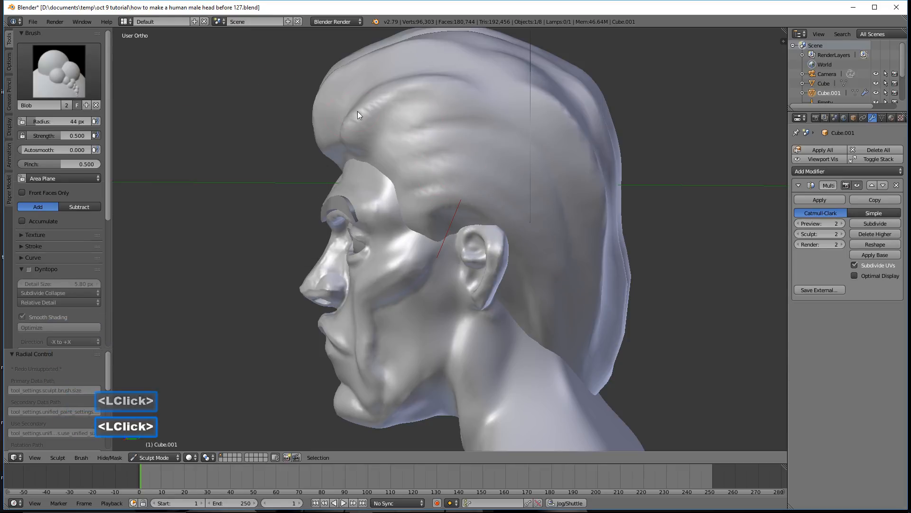
pyautogui.moveTo(408, 133)
pyautogui.mouseDown()
pyautogui.moveTo(463, 120)
pyautogui.moveTo(561, 243)
pyautogui.mouseUp()
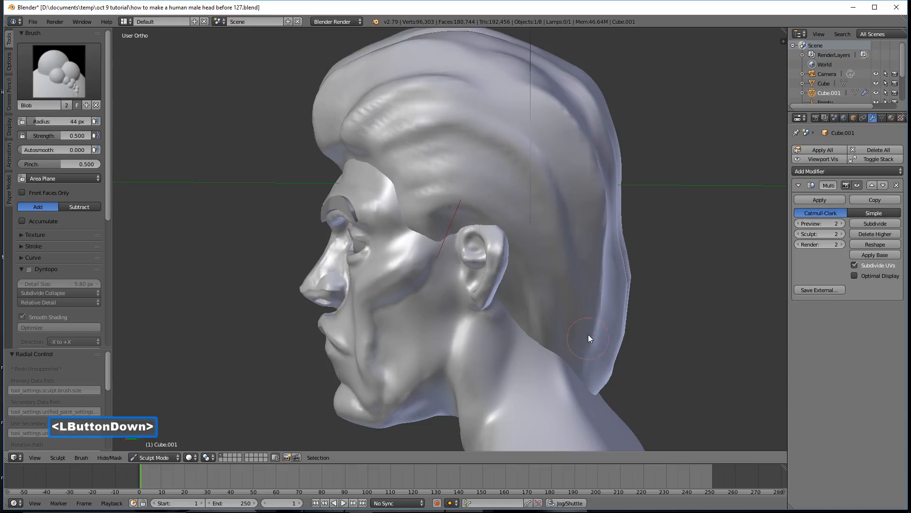
pyautogui.moveTo(588, 335); pyautogui.dragTo(590, 347)
pyautogui.moveTo(422, 182)
pyautogui.mouseDown()
pyautogui.moveTo(498, 189)
pyautogui.moveTo(576, 358)
pyautogui.mouseUp()
pyautogui.moveTo(463, 229)
pyautogui.mouseDown()
pyautogui.moveTo(472, 226)
pyautogui.moveTo(411, 172)
pyautogui.moveTo(418, 153)
pyautogui.moveTo(528, 177)
pyautogui.moveTo(568, 312)
pyautogui.moveTo(525, 249)
pyautogui.moveTo(534, 335)
pyautogui.moveTo(527, 328)
pyautogui.mouseUp()
pyautogui.moveTo(432, 206)
pyautogui.mouseDown()
pyautogui.moveTo(439, 206)
pyautogui.moveTo(445, 163)
pyautogui.mouseUp()
pyautogui.moveTo(446, 164); pyautogui.dragTo(524, 148, button='middle')
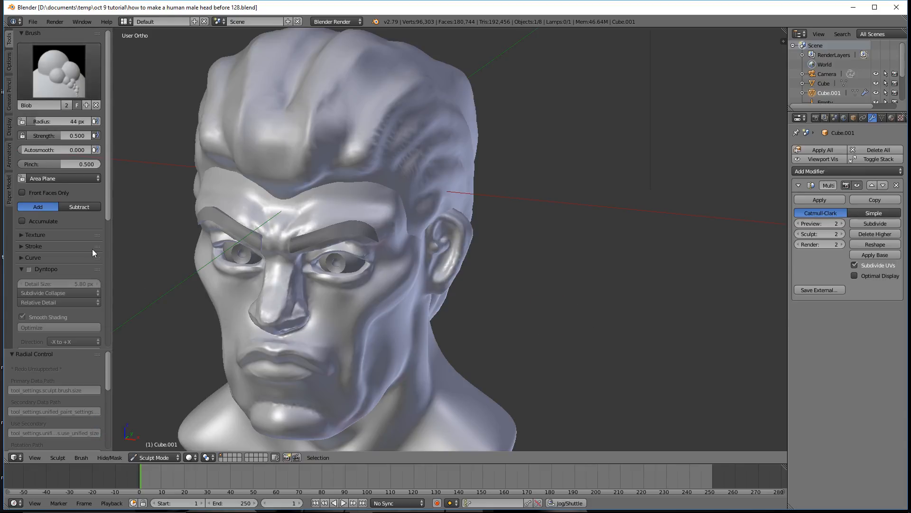
# Step: Turn off X-axis mirroring for sculpting and save the file as "how to make a human male head before 129.blend"
pyautogui.scroll(-2, 92, 248)
pyautogui.scroll(-1, 92, 249)
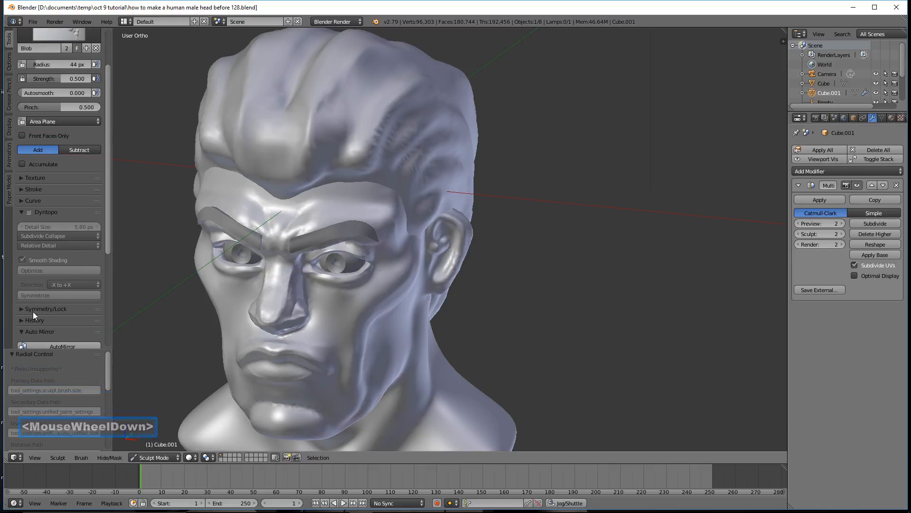
pyautogui.click(20, 308)
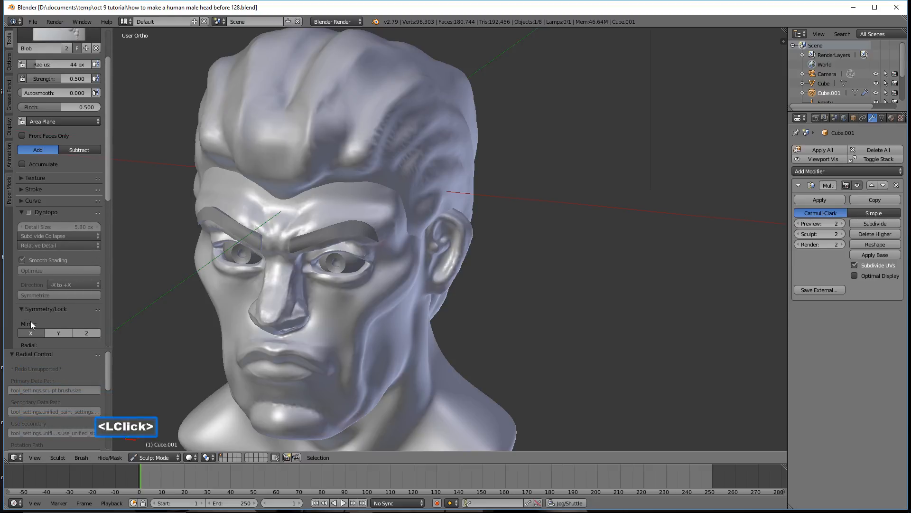
pyautogui.click(27, 336)
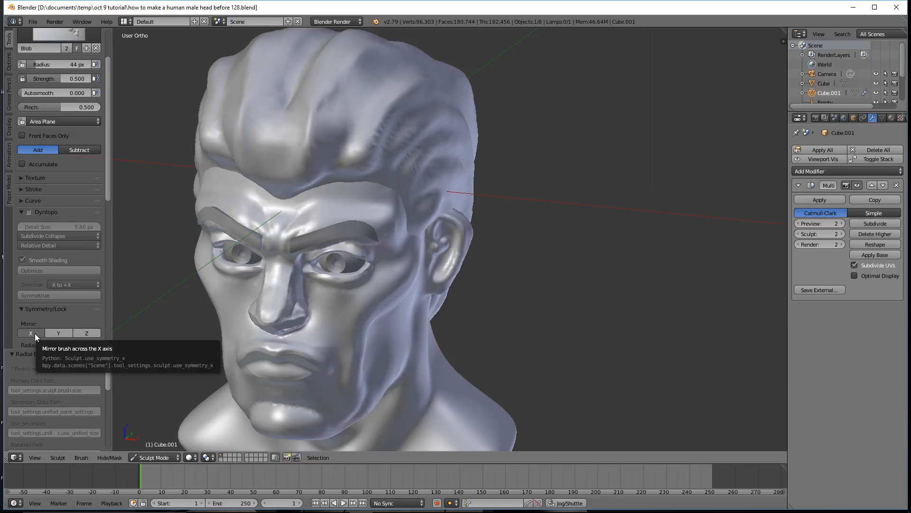
pyautogui.click(35, 334)
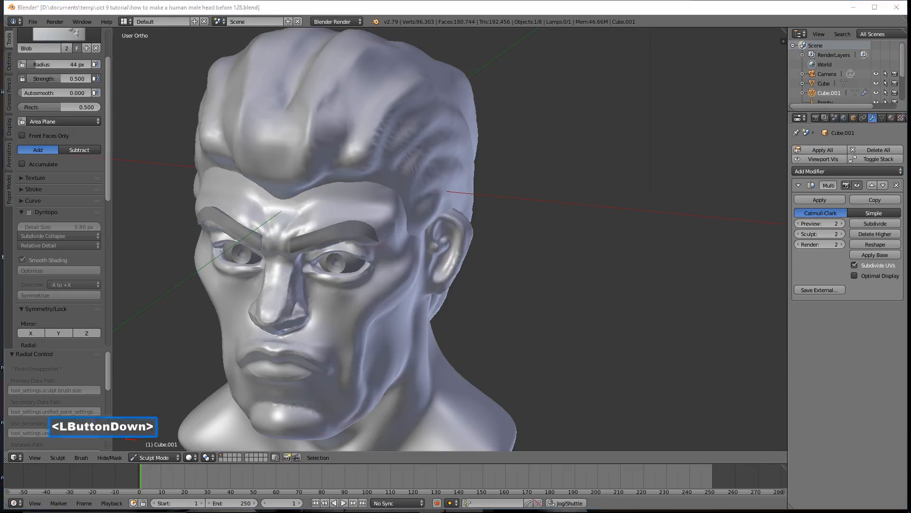
pyautogui.click(575, 111)
# Step: Pull the front hair locks sideways into asymmetric waves using the Snake Hook brush with a 97 px radius
pyautogui.moveTo(106, 85); pyautogui.dragTo(106, 48)
pyautogui.click(81, 68)
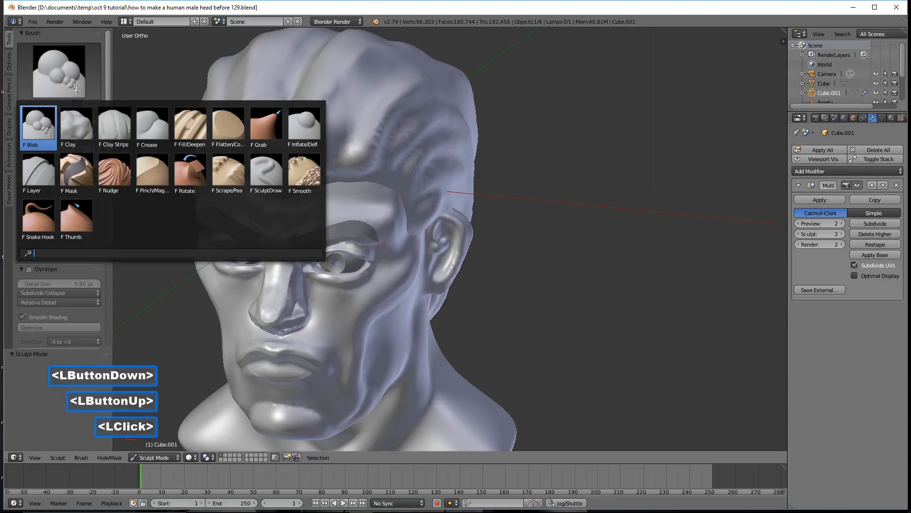
pyautogui.click(38, 218)
pyautogui.scroll(-2, 291, 186)
pyautogui.moveTo(291, 185); pyautogui.dragTo(359, 183, button='middle')
pyautogui.press('f')
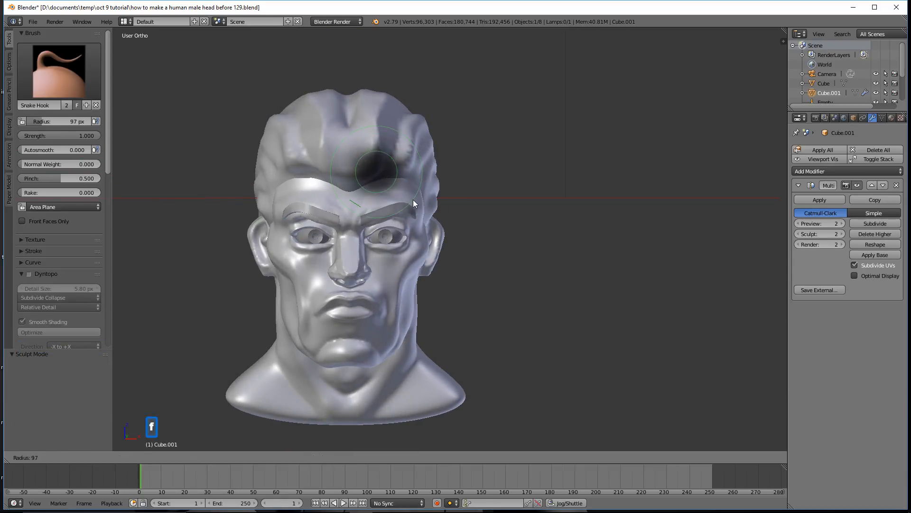
pyautogui.click(413, 200)
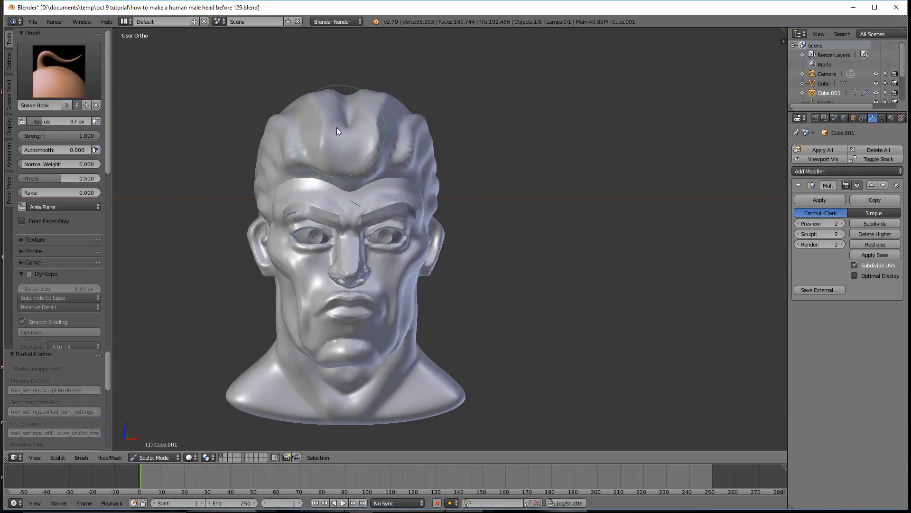
pyautogui.moveTo(323, 119)
pyautogui.mouseDown()
pyautogui.moveTo(375, 111)
pyautogui.moveTo(400, 135)
pyautogui.mouseUp()
pyautogui.moveTo(280, 138); pyautogui.dragTo(299, 135)
pyautogui.moveTo(357, 138); pyautogui.dragTo(361, 138)
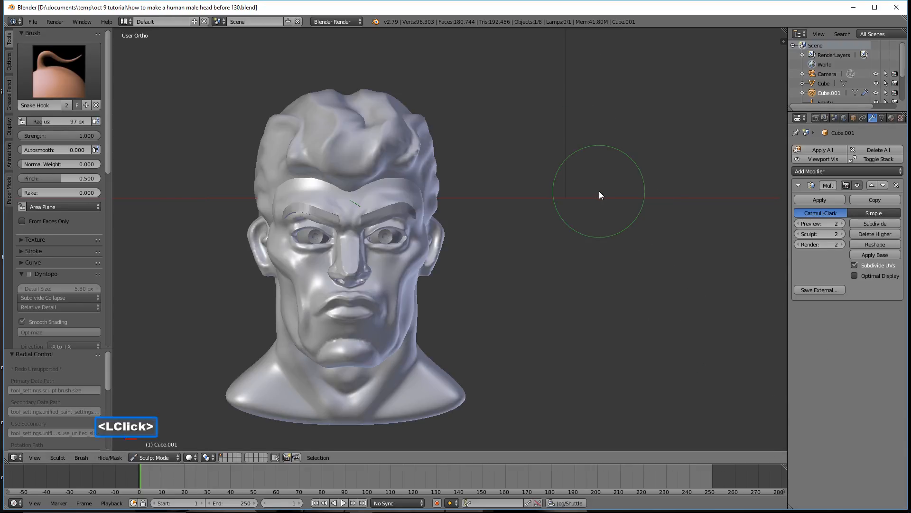
# Step: Bend the strands at the back of the head with the Snake Hook brush at a 115 px radius
pyautogui.moveTo(599, 192); pyautogui.dragTo(412, 209, button='middle')
pyautogui.moveTo(432, 243); pyautogui.dragTo(579, 226, button='middle')
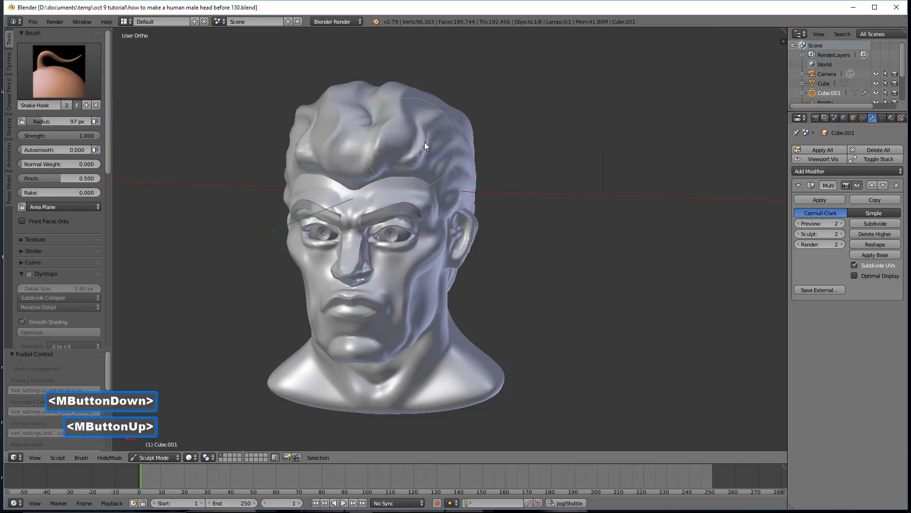
pyautogui.moveTo(306, 197); pyautogui.dragTo(519, 195, button='middle')
pyautogui.moveTo(449, 222); pyautogui.dragTo(490, 234, button='middle')
pyautogui.press('f')
pyautogui.click(497, 245)
pyautogui.moveTo(402, 212); pyautogui.dragTo(379, 206)
pyautogui.moveTo(379, 206)
pyautogui.mouseDown()
pyautogui.moveTo(348, 257)
pyautogui.moveTo(373, 284)
pyautogui.mouseUp()
pyautogui.moveTo(387, 249)
pyautogui.mouseDown()
pyautogui.moveTo(385, 235)
pyautogui.moveTo(375, 241)
pyautogui.mouseUp()
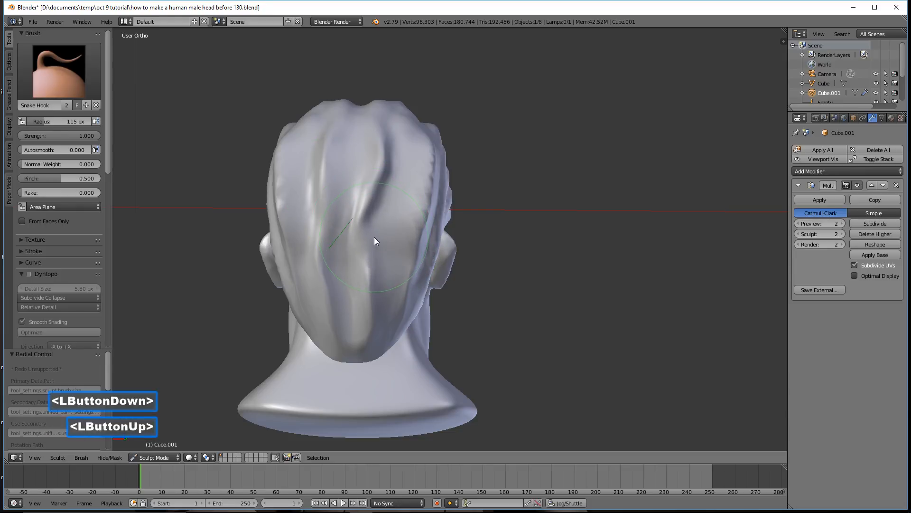
# Step: Shift more strands at the back of the head with a 151 px Snake Hook radius, and set the radius to 70 px
pyautogui.press('f')
pyautogui.click(394, 254)
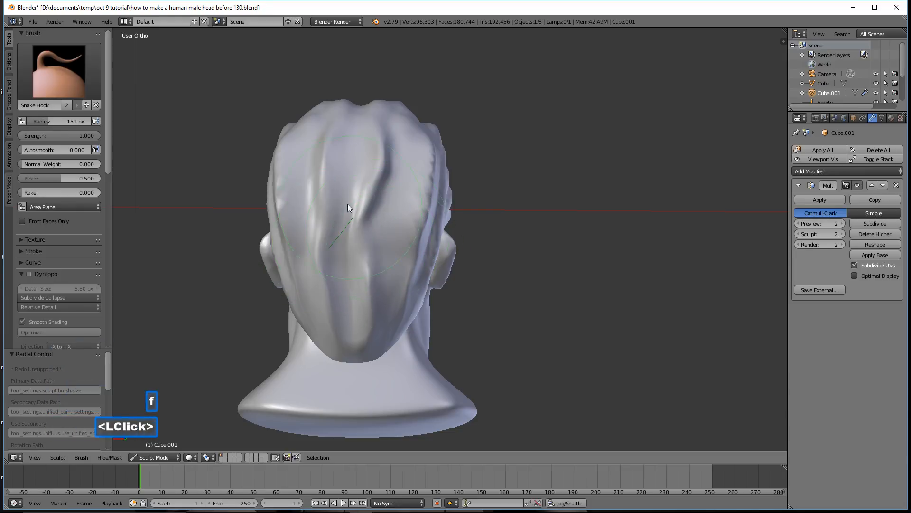
pyautogui.click(323, 200)
pyautogui.click(326, 260)
pyautogui.moveTo(327, 260); pyautogui.dragTo(582, 202, button='middle')
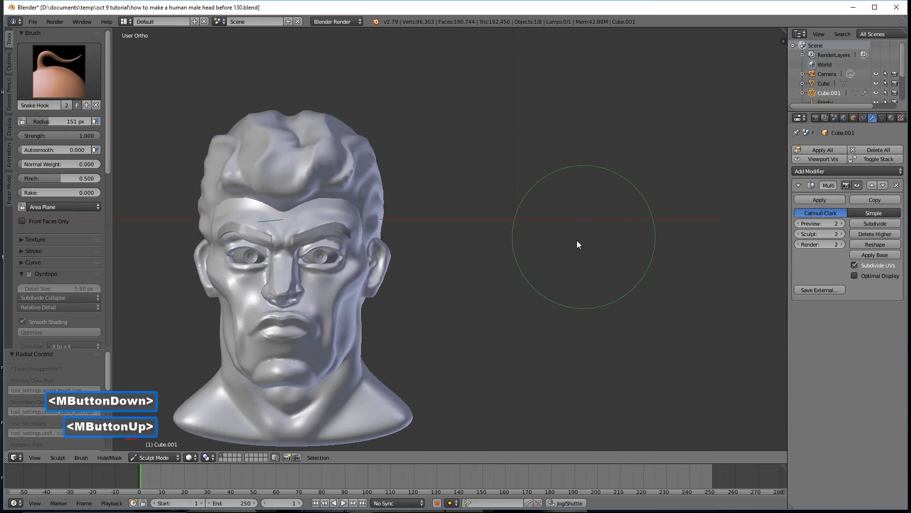
pyautogui.keyDown('shift'); pyautogui.moveTo(538, 255); pyautogui.dragTo(579, 223, button='middle'); pyautogui.keyUp('shift')
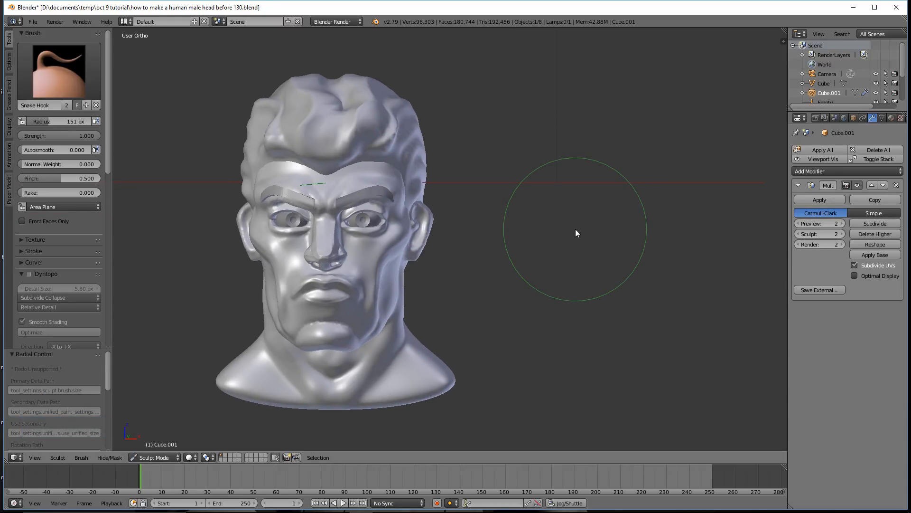
pyautogui.press('f')
pyautogui.click(535, 223)
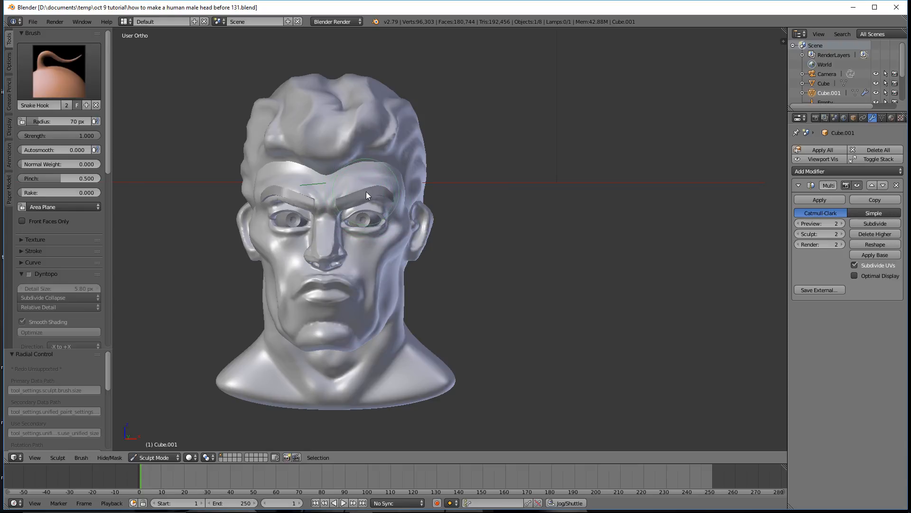
# Step: Return to Object Mode and convert the eyebrows object to a plain mesh, baking in its modifiers
pyautogui.click(171, 458)
pyautogui.click(181, 446)
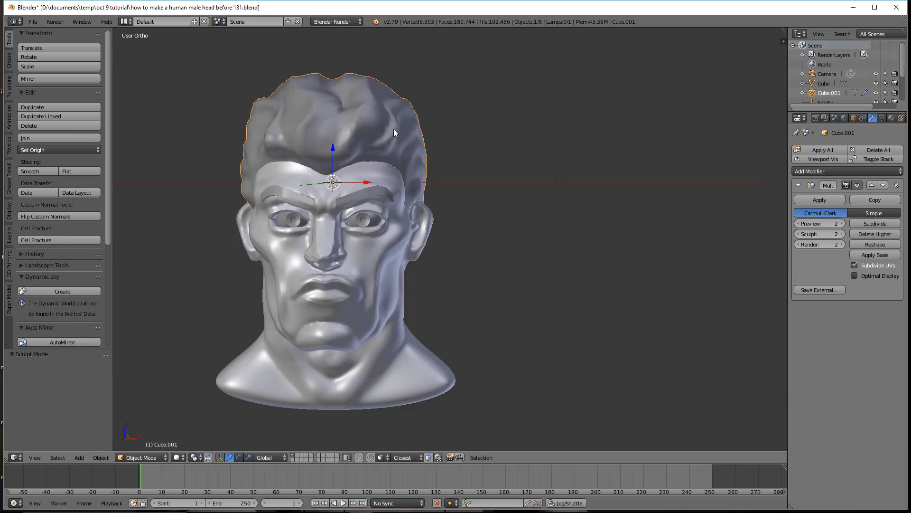
pyautogui.click(378, 192)
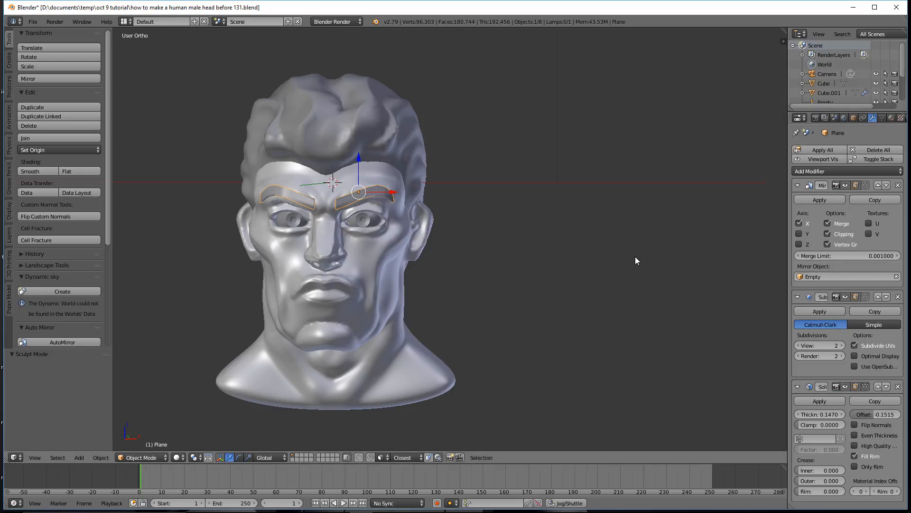
pyautogui.click(101, 458)
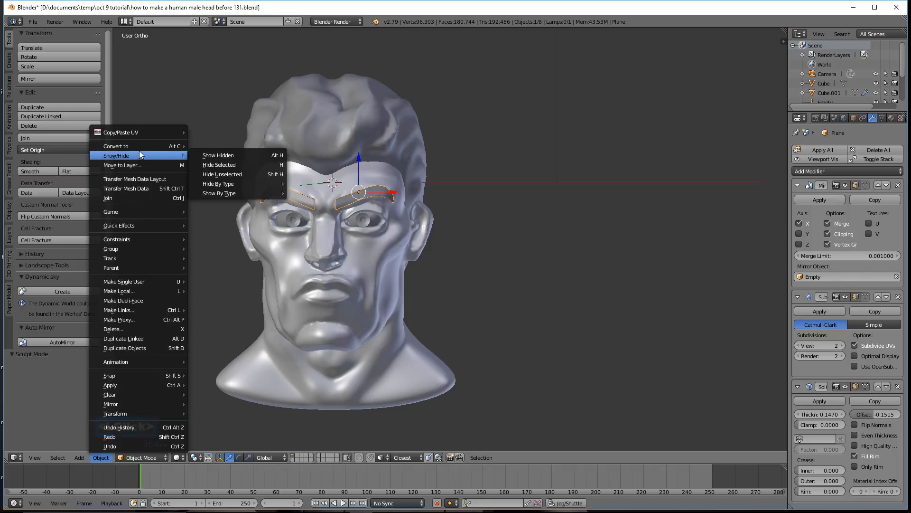
pyautogui.moveTo(170, 148)
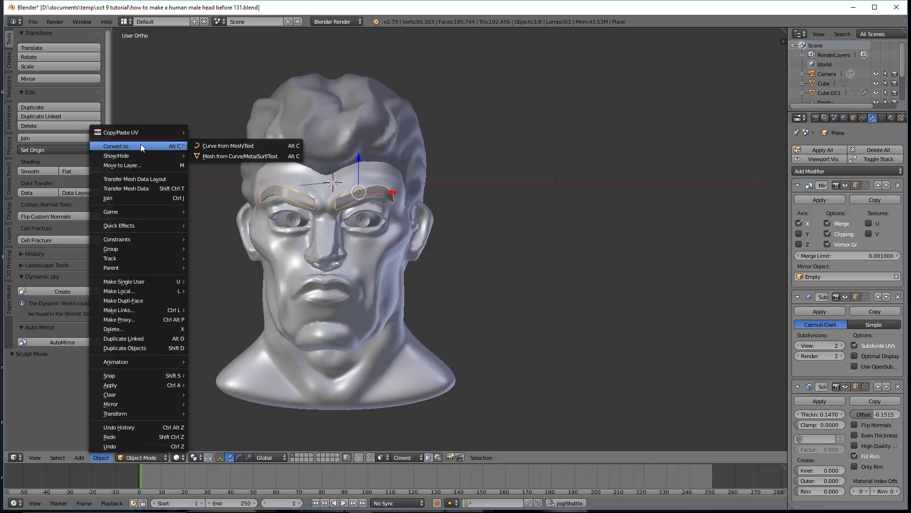
pyautogui.click(212, 156)
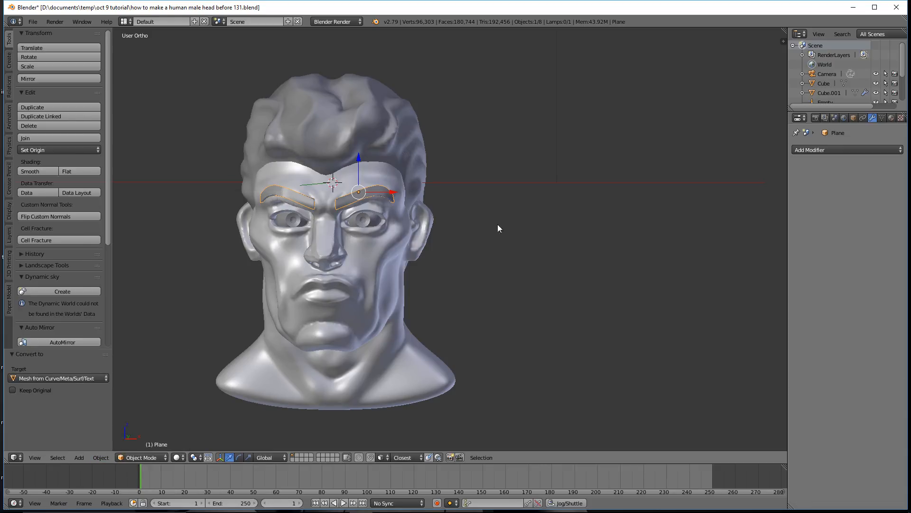
# Step: Add a Multiresolution modifier to the eyebrows and subdivide it twice
pyautogui.click(897, 151)
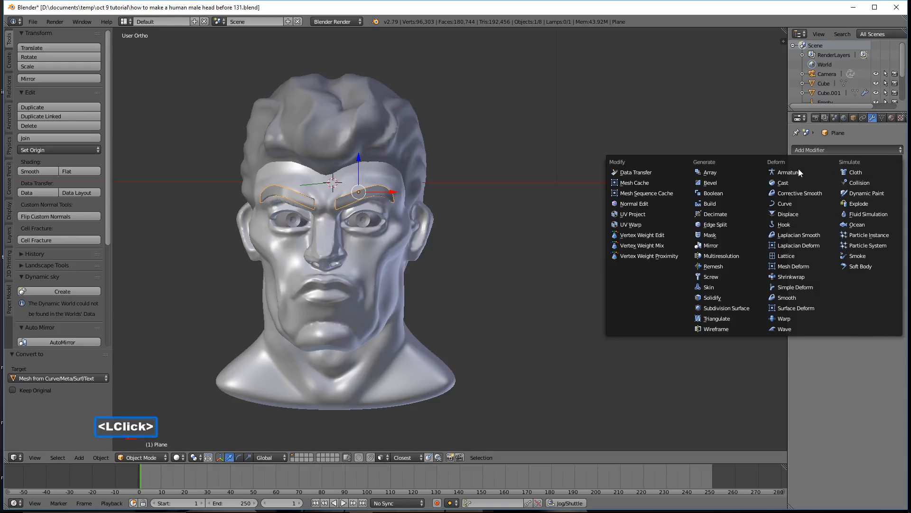
pyautogui.click(755, 255)
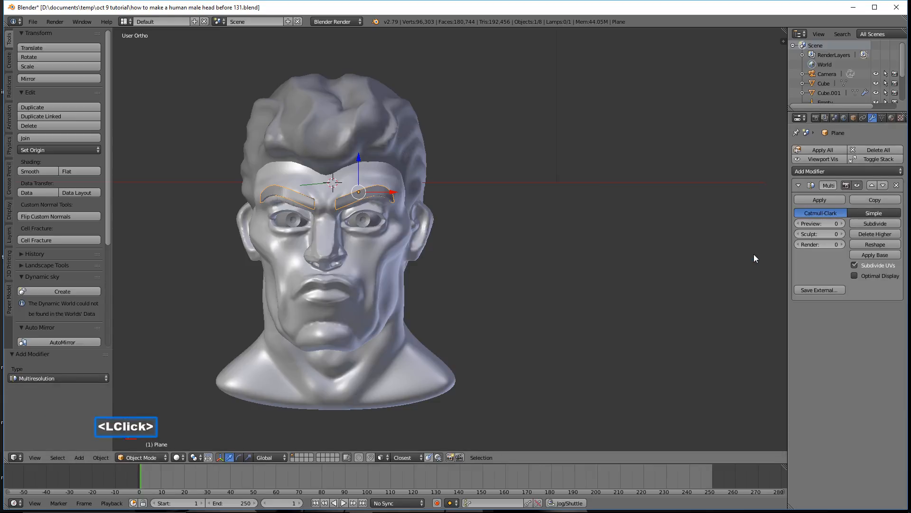
pyautogui.click(886, 223)
pyautogui.click(888, 225)
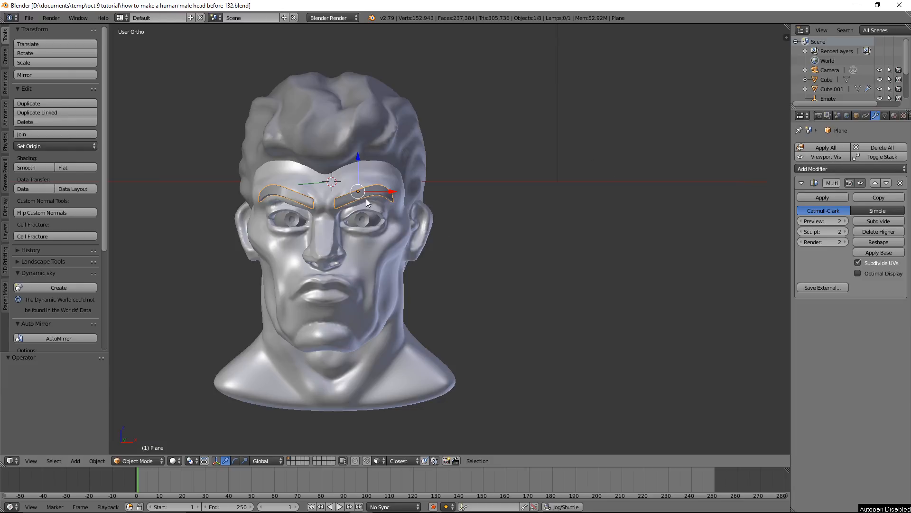
# Step: Enter Sculpt Mode on the eyebrows and save the file as "how to make a human male head before 133.blend"
pyautogui.click(162, 461)
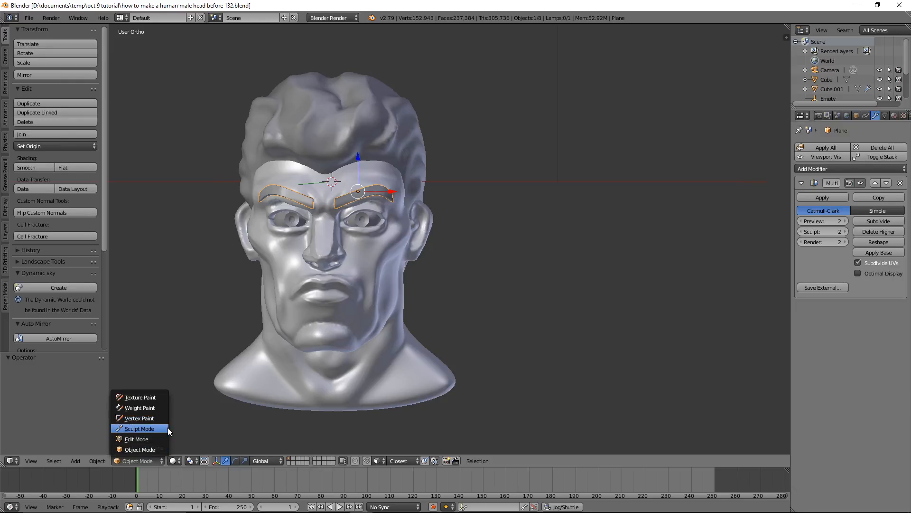
pyautogui.click(167, 428)
pyautogui.scroll(5, 461, 275)
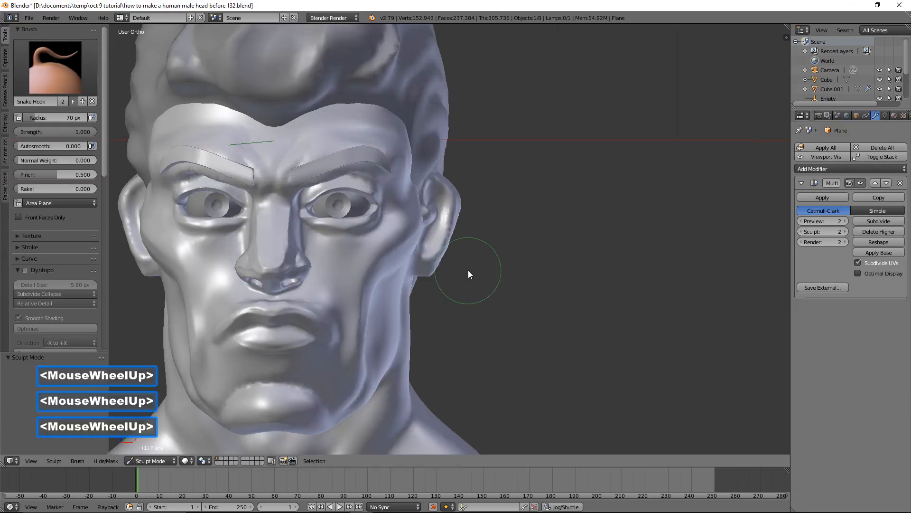
pyautogui.keyDown('shift'); pyautogui.moveTo(455, 236); pyautogui.dragTo(587, 307, button='middle'); pyautogui.keyUp('shift')
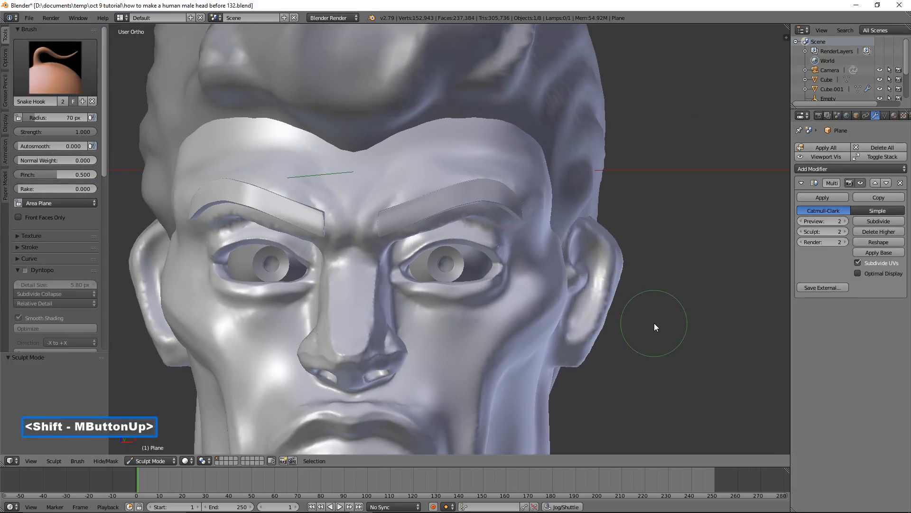
pyautogui.hotkey('ctrl', 'alt', 's')
pyautogui.click(647, 55)
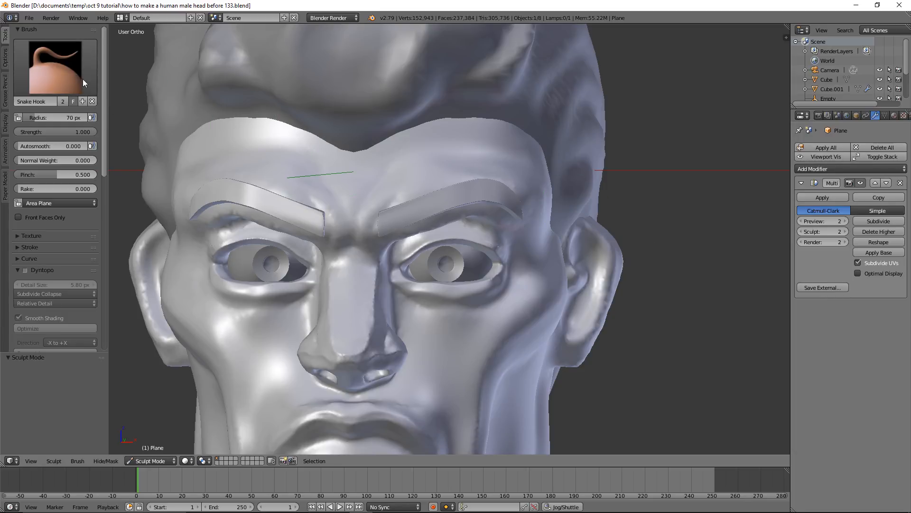
# Step: Smooth the hard edges and inner corners of both eyebrows with the Smooth brush at a 70 px radius
pyautogui.keyDown('shift'); pyautogui.click(387, 212); pyautogui.keyUp('shift')
pyautogui.moveTo(387, 211)
pyautogui.keyDown('shift'); pyautogui.mouseDown()
pyautogui.moveTo(463, 179)
pyautogui.moveTo(517, 199)
pyautogui.moveTo(439, 209)
pyautogui.mouseUp(); pyautogui.keyUp('shift')
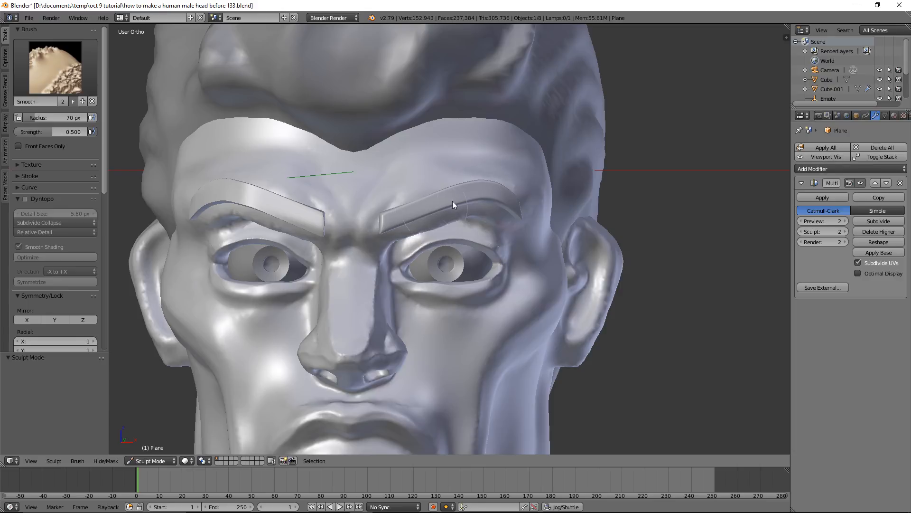
pyautogui.keyDown('shift'); pyautogui.moveTo(452, 201); pyautogui.dragTo(463, 205); pyautogui.keyUp('shift')
pyautogui.moveTo(316, 213)
pyautogui.keyDown('shift'); pyautogui.mouseDown()
pyautogui.moveTo(306, 216)
pyautogui.moveTo(326, 238)
pyautogui.mouseUp(); pyautogui.keyUp('shift')
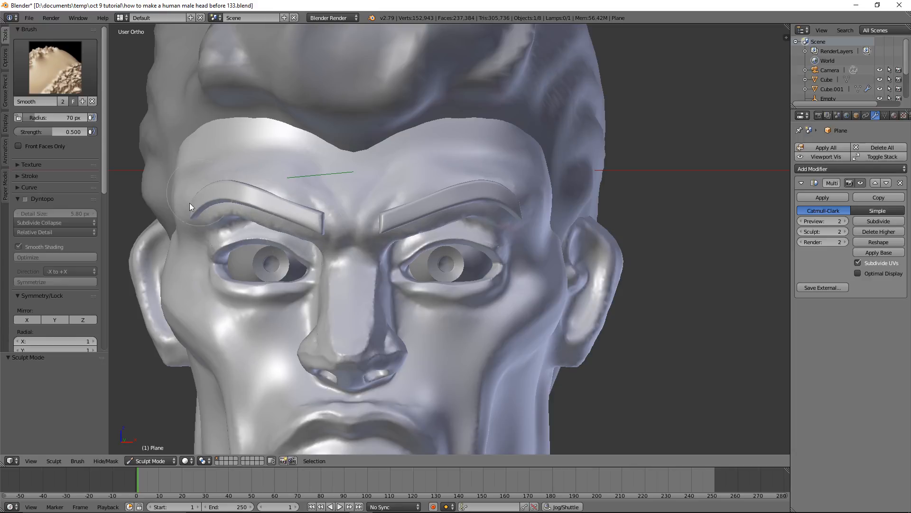
pyautogui.keyDown('shift'); pyautogui.moveTo(325, 193); pyautogui.dragTo(294, 204); pyautogui.keyUp('shift')
pyautogui.press('k')
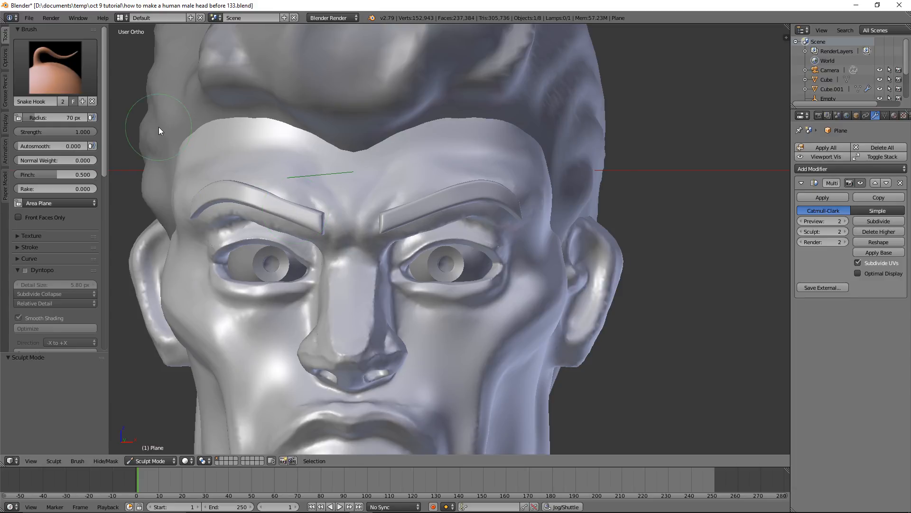
# Step: Pull small hair tufts along the top edge and face of one eyebrow using the Snake Hook brush at a 38 px radius
pyautogui.scroll(3, 442, 212)
pyautogui.scroll(1, 449, 199)
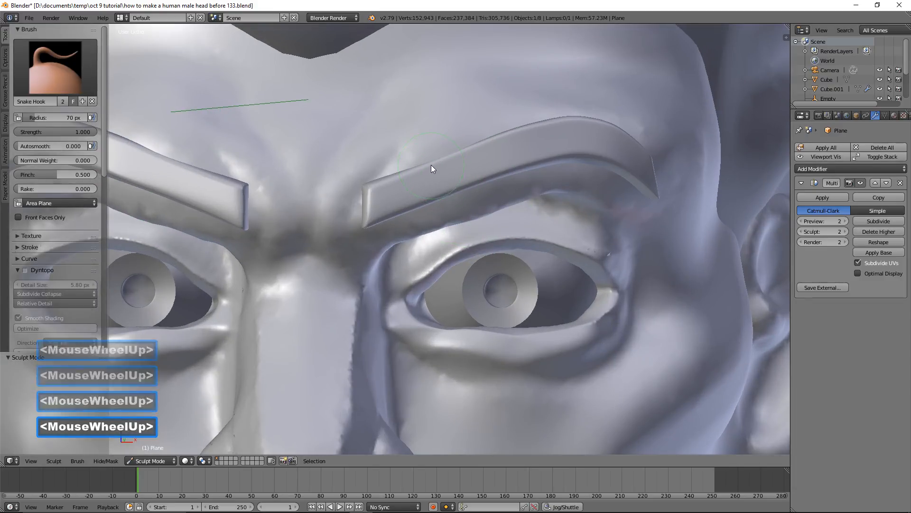
pyautogui.press('f')
pyautogui.click(417, 166)
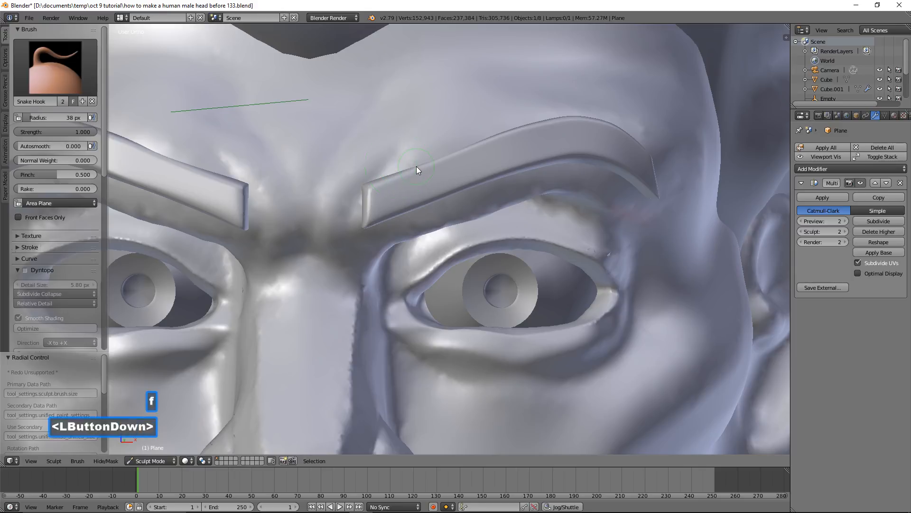
pyautogui.moveTo(421, 171)
pyautogui.mouseDown()
pyautogui.moveTo(431, 149)
pyautogui.moveTo(549, 116)
pyautogui.moveTo(601, 111)
pyautogui.moveTo(638, 138)
pyautogui.mouseUp()
pyautogui.click(642, 148)
pyautogui.moveTo(367, 211); pyautogui.dragTo(490, 161)
pyautogui.click(407, 196)
pyautogui.moveTo(514, 154); pyautogui.dragTo(536, 148)
pyautogui.click(561, 142)
pyautogui.doubleClick(611, 146)
pyautogui.click(647, 159)
pyautogui.scroll(-1, 643, 162)
pyautogui.scroll(-1, 274, 181)
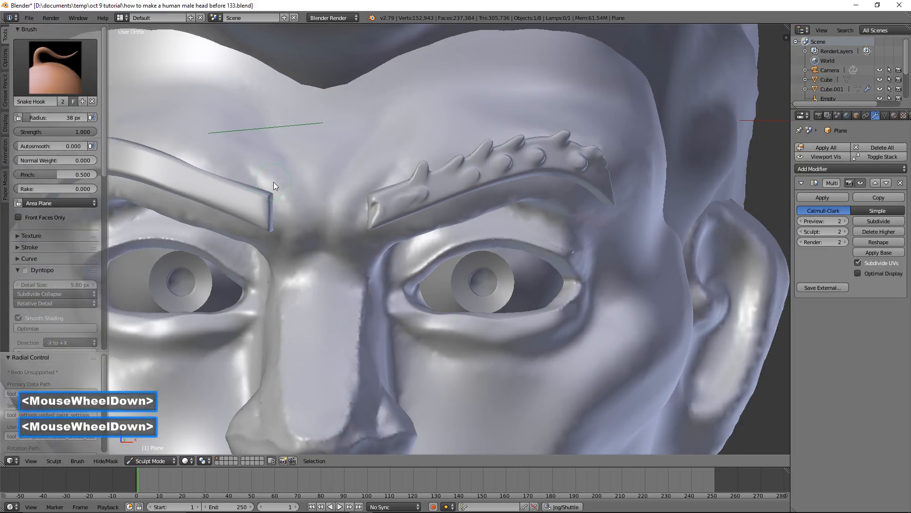
# Step: Add diagonal hair strands across the face of the tufted eyebrow using the Clay Strips brush at a 38 px radius
pyautogui.click(91, 90)
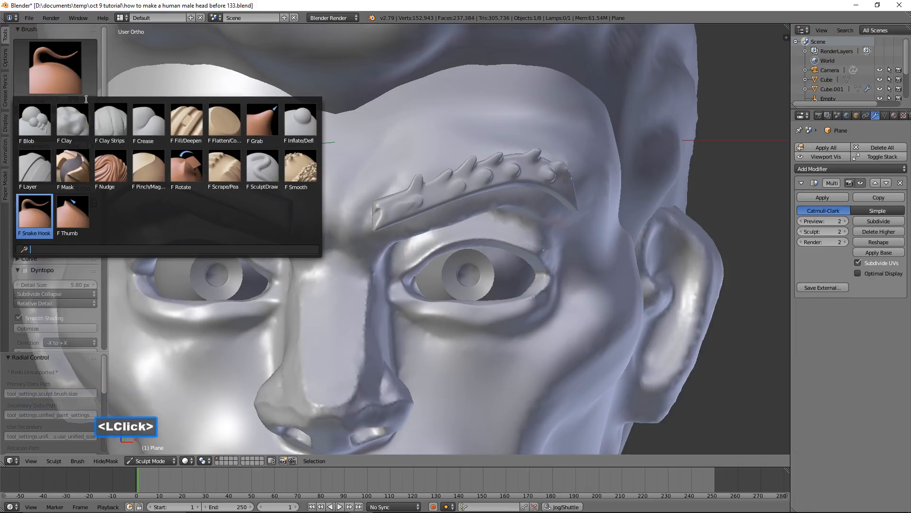
pyautogui.click(45, 129)
pyautogui.scroll(3, 283, 188)
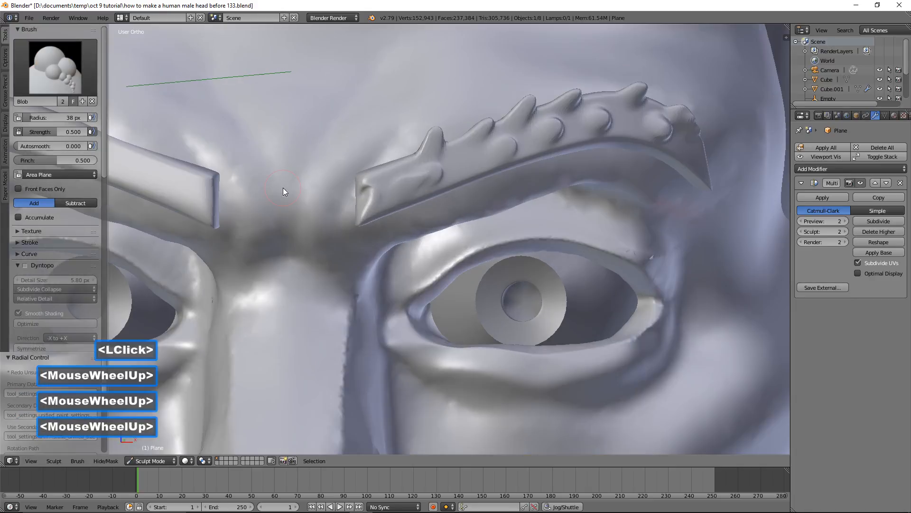
pyautogui.click(75, 84)
pyautogui.click(108, 120)
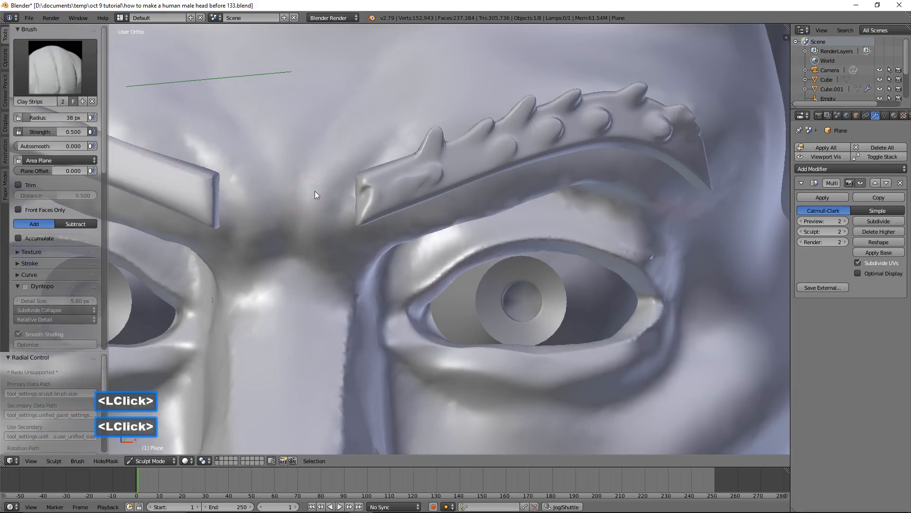
pyautogui.moveTo(378, 201)
pyautogui.mouseDown()
pyautogui.moveTo(395, 203)
pyautogui.moveTo(526, 104)
pyautogui.moveTo(627, 98)
pyautogui.mouseUp()
pyautogui.click(617, 129)
pyautogui.moveTo(613, 135)
pyautogui.mouseDown()
pyautogui.moveTo(708, 135)
pyautogui.moveTo(706, 160)
pyautogui.moveTo(662, 162)
pyautogui.mouseUp()
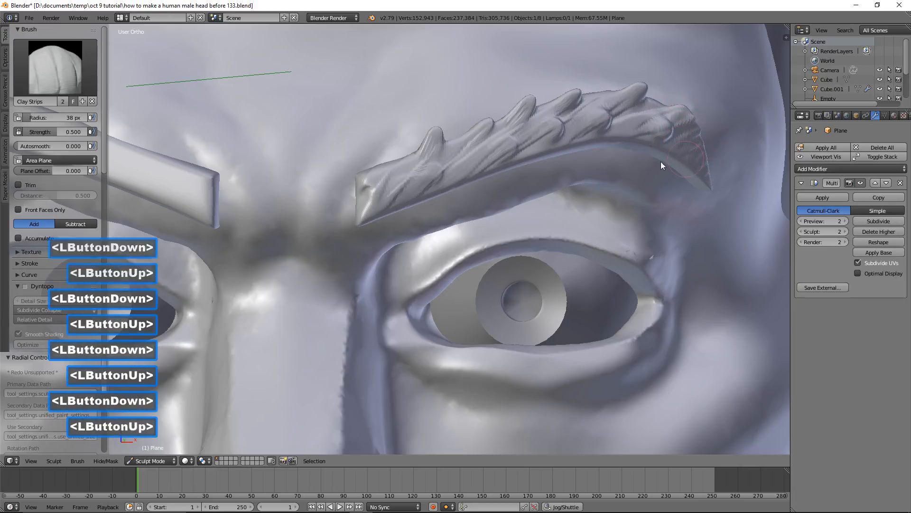
# Step: Extend the Clay Strips strands along the lower edge and outer end of the tufted eyebrow
pyautogui.moveTo(645, 171); pyautogui.dragTo(510, 156, button='middle')
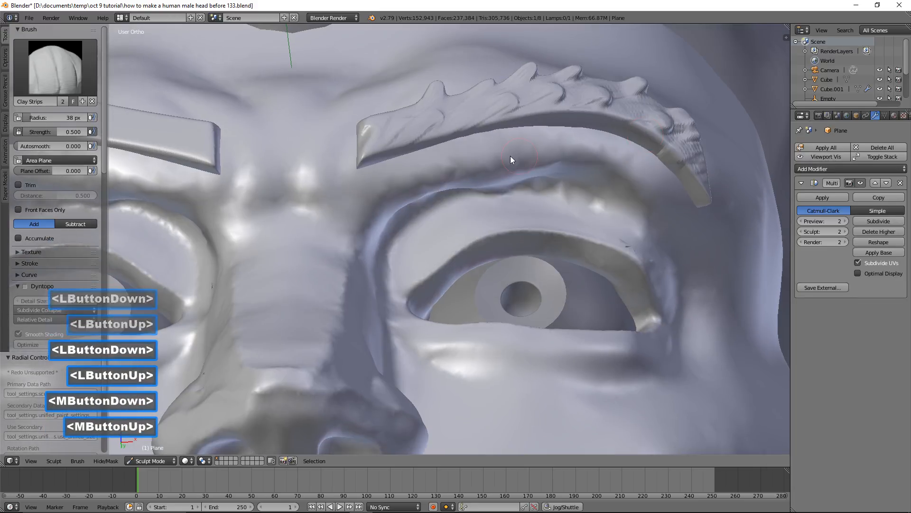
pyautogui.click(416, 144)
pyautogui.moveTo(418, 143); pyautogui.dragTo(496, 120)
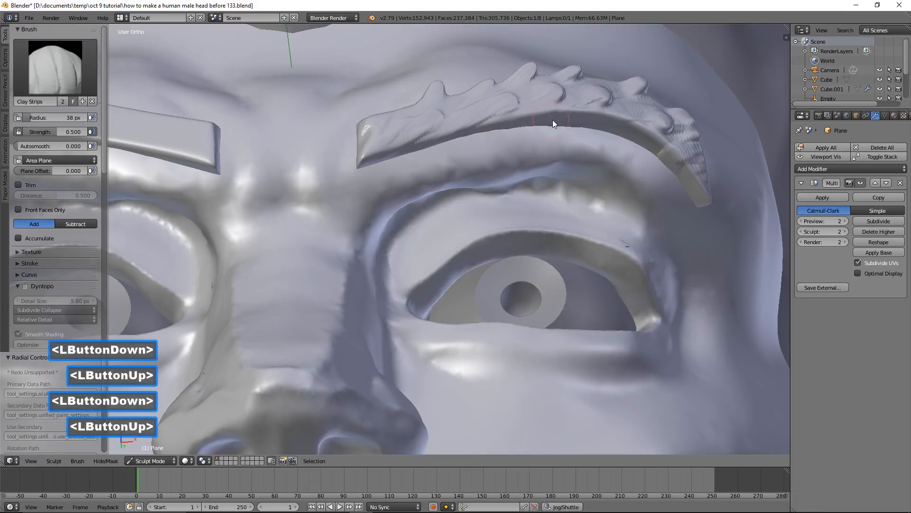
pyautogui.moveTo(552, 120); pyautogui.dragTo(589, 125)
pyautogui.doubleClick(680, 137)
pyautogui.moveTo(680, 137); pyautogui.dragTo(680, 142, button='middle')
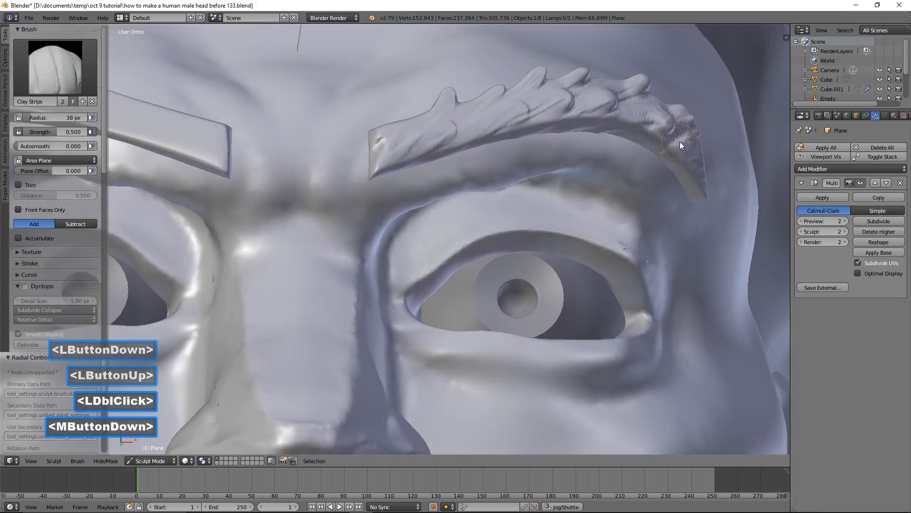
# Step: Set the brush radius to 52 px and soften the strands and tufts along the detailed eyebrow with the Smooth brush
pyautogui.press('f')
pyautogui.click(614, 117)
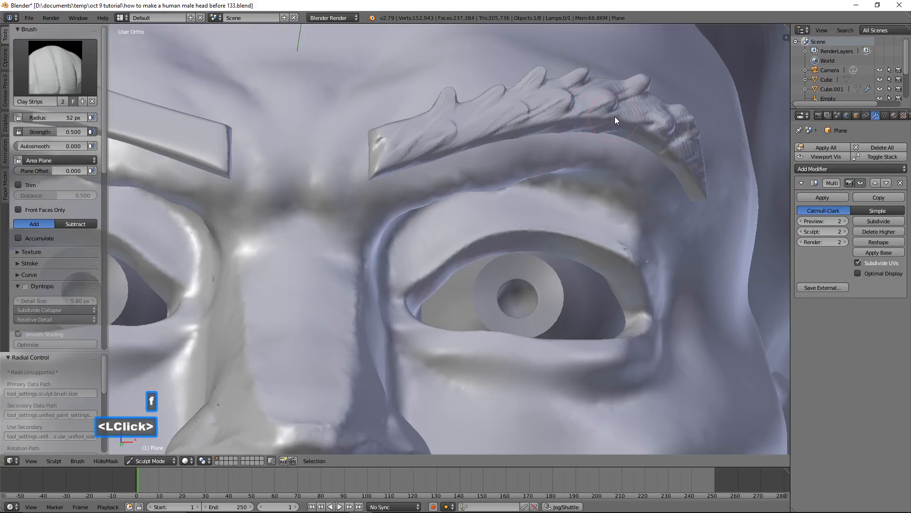
pyautogui.keyDown('shift'); pyautogui.moveTo(544, 79); pyautogui.dragTo(544, 79); pyautogui.keyUp('shift')
pyautogui.keyDown('shift'); pyautogui.moveTo(508, 92); pyautogui.dragTo(508, 85); pyautogui.keyUp('shift')
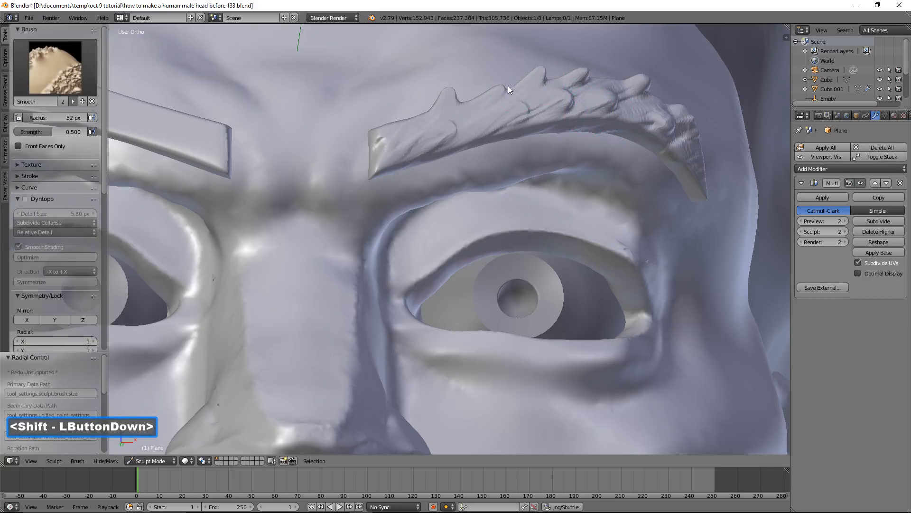
pyautogui.keyDown('shift'); pyautogui.moveTo(583, 84); pyautogui.dragTo(671, 85); pyautogui.keyUp('shift')
pyautogui.moveTo(611, 87)
pyautogui.keyDown('shift'); pyautogui.mouseDown()
pyautogui.moveTo(519, 109)
pyautogui.moveTo(470, 106)
pyautogui.moveTo(609, 123)
pyautogui.mouseUp(); pyautogui.keyUp('shift')
pyautogui.moveTo(608, 123); pyautogui.dragTo(564, 128, button='middle')
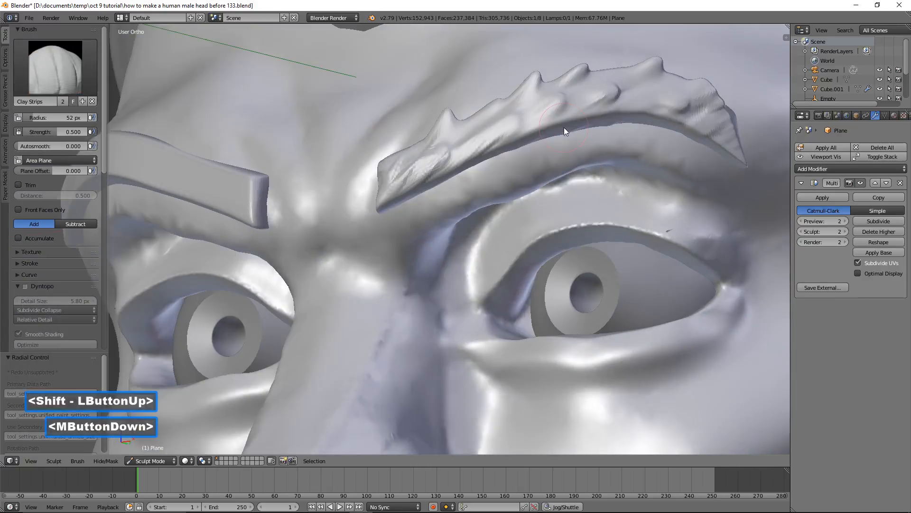
pyautogui.keyDown('shift'); pyautogui.moveTo(685, 98); pyautogui.dragTo(712, 89); pyautogui.keyUp('shift')
pyautogui.keyDown('shift'); pyautogui.moveTo(604, 69); pyautogui.dragTo(537, 77); pyautogui.keyUp('shift')
# Step: Build up thicker diagonal strands from the eyebrow's inner part to its outer tip using the Blob brush at a 52 px radius
pyautogui.click(72, 75)
pyautogui.click(37, 114)
pyautogui.moveTo(407, 175)
pyautogui.mouseDown()
pyautogui.moveTo(399, 173)
pyautogui.moveTo(433, 151)
pyautogui.moveTo(465, 151)
pyautogui.moveTo(515, 100)
pyautogui.mouseUp()
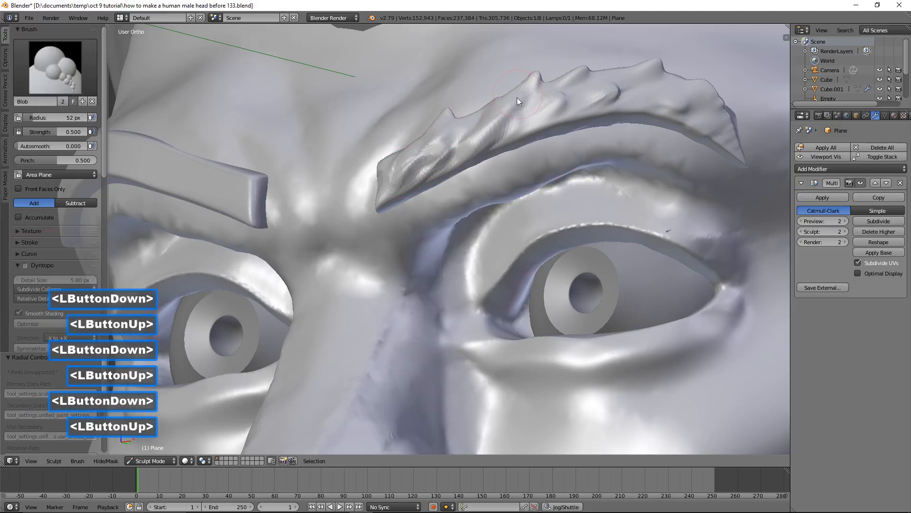
pyautogui.moveTo(556, 71); pyautogui.dragTo(549, 122, button='middle')
pyautogui.scroll(2, 563, 114)
pyautogui.keyDown('shift'); pyautogui.moveTo(628, 70); pyautogui.dragTo(523, 185, button='middle'); pyautogui.keyUp('shift')
pyautogui.moveTo(551, 123); pyautogui.dragTo(582, 106)
pyautogui.moveTo(593, 154)
pyautogui.mouseDown()
pyautogui.moveTo(650, 102)
pyautogui.moveTo(703, 107)
pyautogui.mouseUp()
pyautogui.moveTo(703, 159)
pyautogui.mouseDown()
pyautogui.moveTo(751, 122)
pyautogui.moveTo(774, 213)
pyautogui.mouseUp()
pyautogui.doubleClick(744, 217)
# Step: Reinforce the eyebrow's strands with further Blob strokes running from the lower edge up to the tuft tips
pyautogui.moveTo(278, 256)
pyautogui.mouseDown()
pyautogui.moveTo(291, 215)
pyautogui.moveTo(335, 189)
pyautogui.mouseUp()
pyautogui.moveTo(368, 209); pyautogui.dragTo(426, 149)
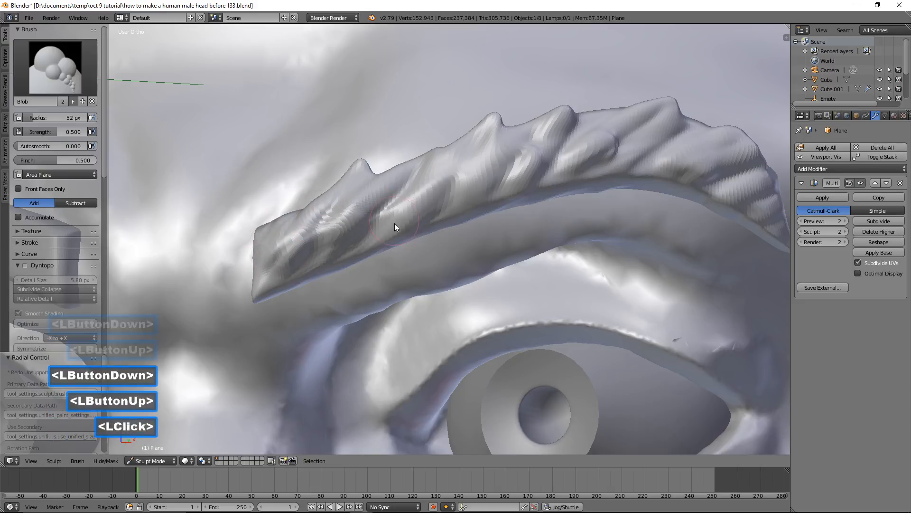
pyautogui.moveTo(397, 220); pyautogui.dragTo(493, 122)
pyautogui.moveTo(490, 166); pyautogui.dragTo(564, 110)
pyautogui.moveTo(567, 150); pyautogui.dragTo(673, 102)
pyautogui.moveTo(633, 159)
pyautogui.mouseDown()
pyautogui.moveTo(703, 116)
pyautogui.moveTo(743, 141)
pyautogui.mouseUp()
pyautogui.moveTo(547, 157); pyautogui.dragTo(574, 135)
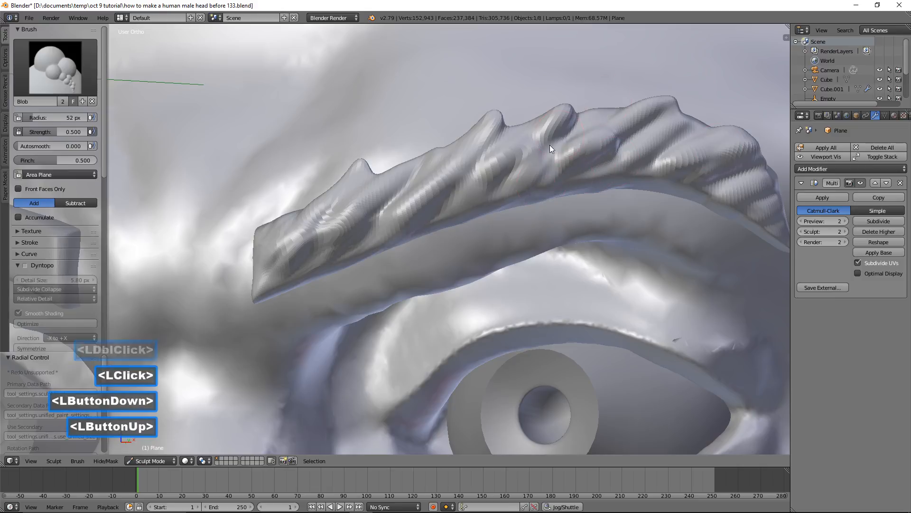
# Step: Set the Blob radius to 22 px and add finer strands between the larger ones along the whole eyebrow
pyautogui.press('f')
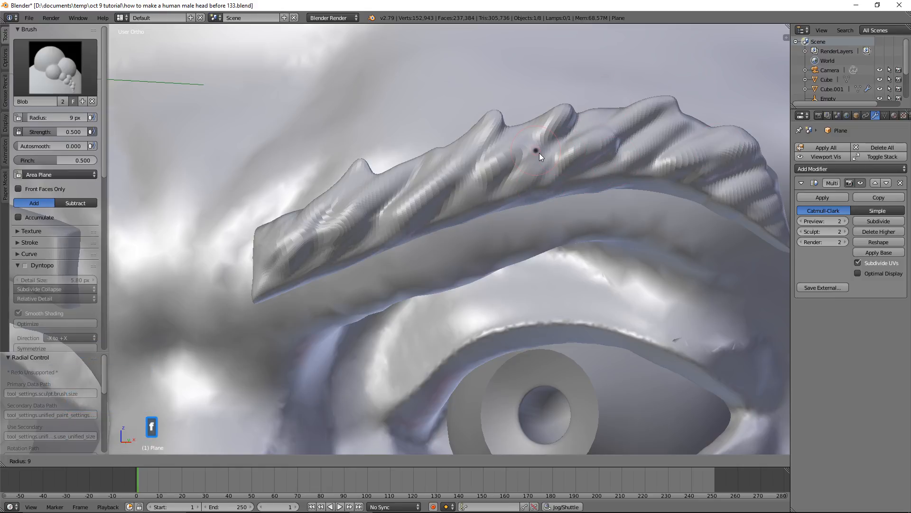
pyautogui.click(545, 156)
pyautogui.moveTo(379, 209); pyautogui.dragTo(427, 152)
pyautogui.moveTo(418, 173); pyautogui.dragTo(493, 105)
pyautogui.moveTo(443, 202)
pyautogui.mouseDown()
pyautogui.moveTo(493, 150)
pyautogui.moveTo(603, 101)
pyautogui.mouseUp()
pyautogui.moveTo(560, 162)
pyautogui.mouseDown()
pyautogui.moveTo(625, 157)
pyautogui.moveTo(683, 134)
pyautogui.moveTo(776, 122)
pyautogui.mouseUp()
pyautogui.click(727, 182)
pyautogui.moveTo(727, 181); pyautogui.dragTo(737, 192)
pyautogui.click(700, 146)
pyautogui.scroll(-5, 693, 138)
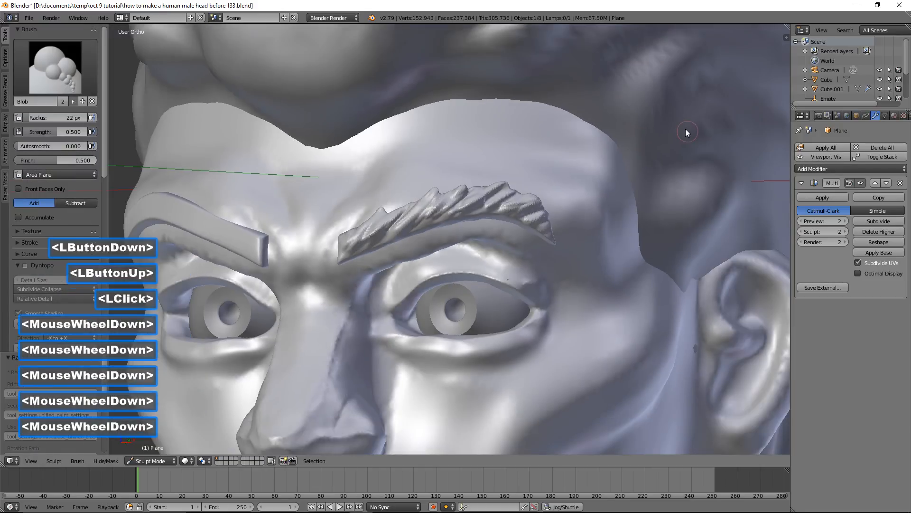
# Step: Pull the inner end of the detailed eyebrow into shape using the Snake Hook brush at a 74 px radius
pyautogui.moveTo(539, 184)
pyautogui.mouseDown(button='middle')
pyautogui.moveTo(559, 182)
pyautogui.moveTo(548, 188)
pyautogui.mouseUp(button='middle')
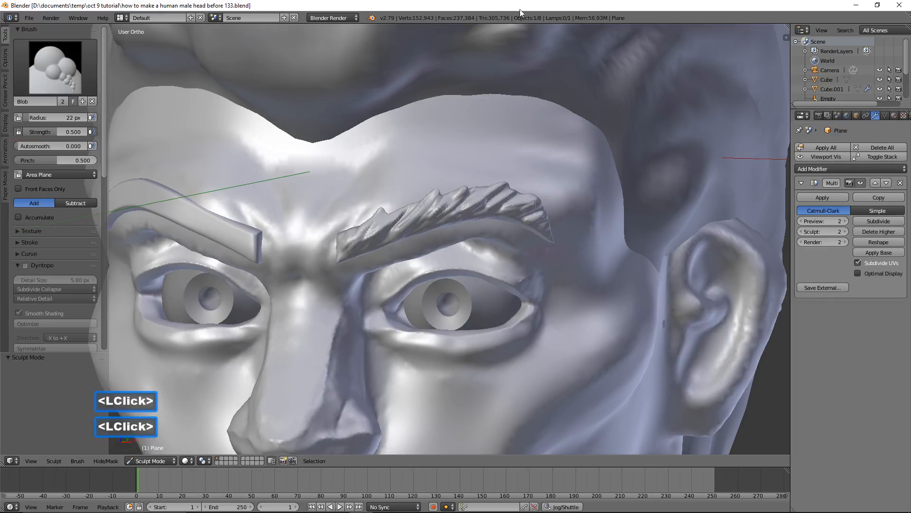
pyautogui.click(55, 68)
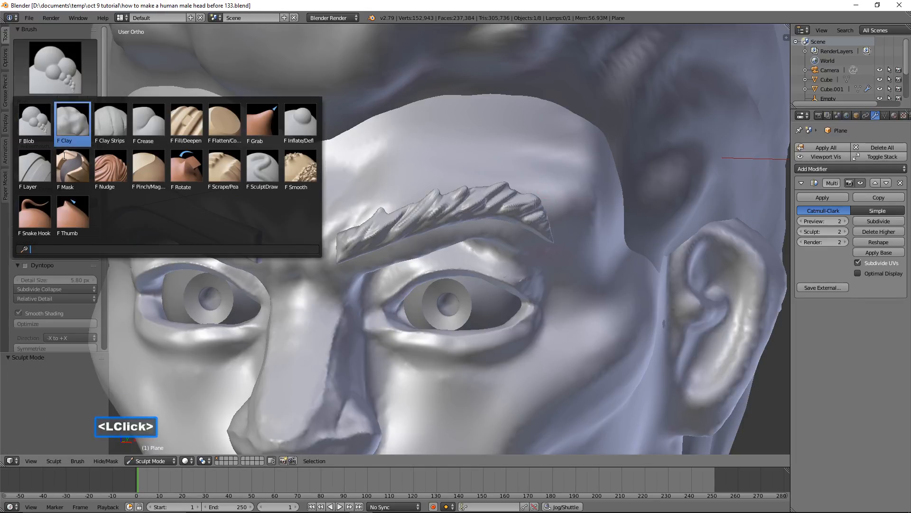
pyautogui.click(35, 214)
pyautogui.scroll(4, 304, 254)
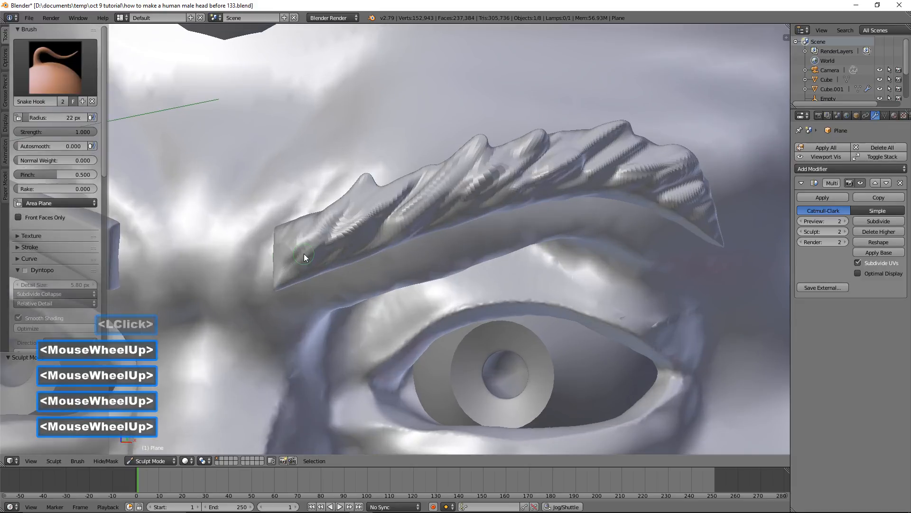
pyautogui.press('f')
pyautogui.click(290, 261)
pyautogui.moveTo(278, 260)
pyautogui.mouseDown()
pyautogui.moveTo(269, 260)
pyautogui.moveTo(268, 232)
pyautogui.moveTo(276, 280)
pyautogui.mouseUp()
# Step: Smooth the sharp outer tip of the detailed eyebrow from the side with the Smooth brush at a 74 px radius
pyautogui.moveTo(554, 251)
pyautogui.mouseDown(button='middle')
pyautogui.moveTo(572, 235)
pyautogui.moveTo(496, 221)
pyautogui.mouseUp(button='middle')
pyautogui.scroll(1, 494, 220)
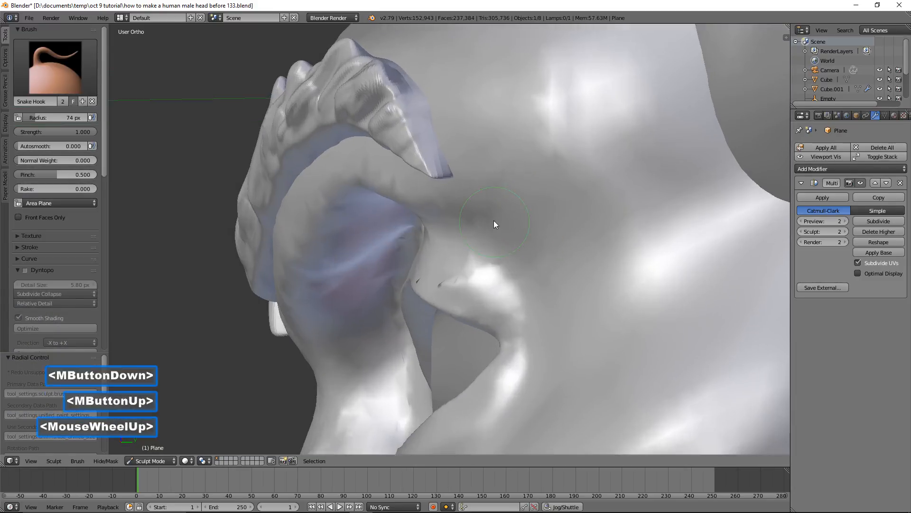
pyautogui.scroll(1, 494, 221)
pyautogui.moveTo(466, 187); pyautogui.dragTo(456, 162, button='middle')
pyautogui.keyDown('shift'); pyautogui.moveTo(499, 100); pyautogui.dragTo(560, 233, button='middle'); pyautogui.keyUp('shift')
pyautogui.keyDown('shift'); pyautogui.click(503, 152); pyautogui.keyUp('shift')
pyautogui.keyDown('shift'); pyautogui.doubleClick(503, 155); pyautogui.keyUp('shift')
pyautogui.keyDown('shift'); pyautogui.moveTo(504, 155); pyautogui.dragTo(496, 144); pyautogui.keyUp('shift')
pyautogui.keyDown('shift'); pyautogui.doubleClick(505, 153); pyautogui.keyUp('shift')
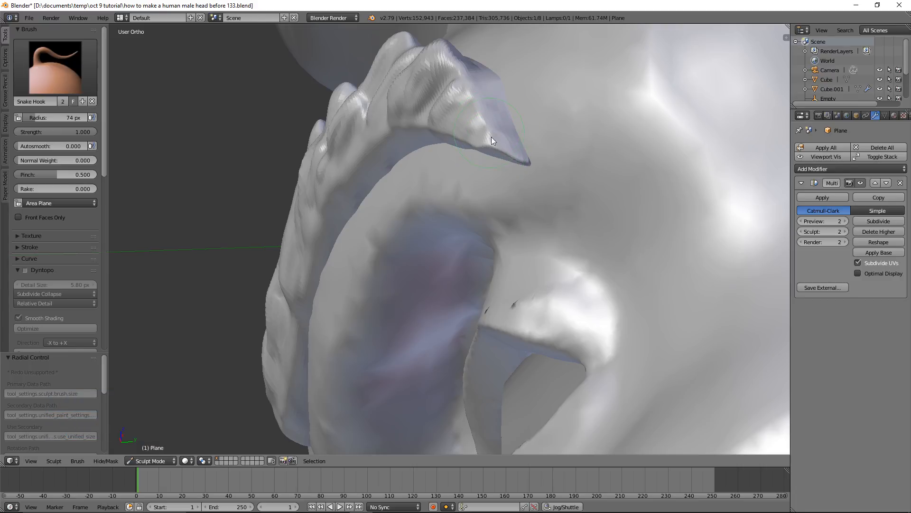
pyautogui.keyDown('shift'); pyautogui.click(490, 142); pyautogui.keyUp('shift')
pyautogui.keyDown('shift'); pyautogui.moveTo(489, 142); pyautogui.dragTo(508, 152); pyautogui.keyUp('shift')
# Step: Pull hair tufts along the top edge of the other, still plain eyebrow using the Snake Hook brush at a 50 px radius
pyautogui.scroll(-4, 508, 153)
pyautogui.moveTo(430, 156); pyautogui.dragTo(541, 182, button='middle')
pyautogui.scroll(-3, 541, 182)
pyautogui.keyDown('shift'); pyautogui.moveTo(342, 196); pyautogui.dragTo(566, 179, button='middle'); pyautogui.keyUp('shift')
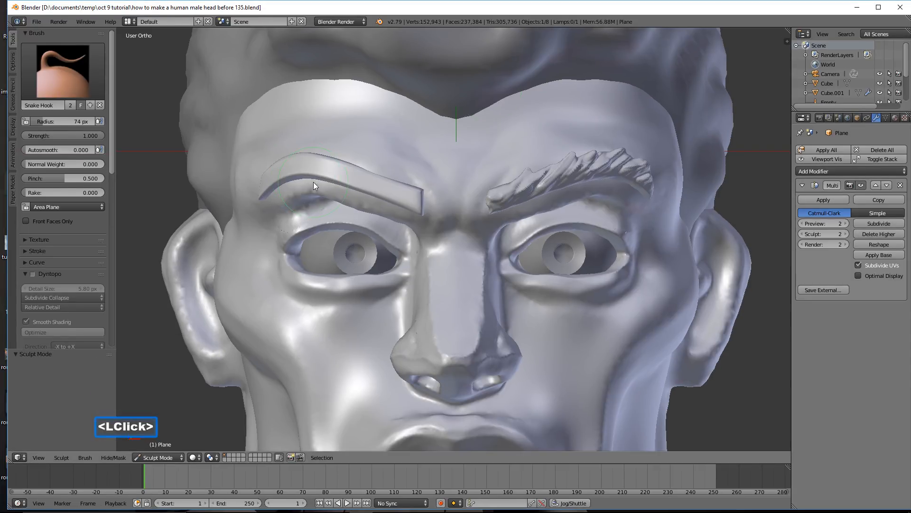
pyautogui.scroll(3, 313, 182)
pyautogui.moveTo(371, 133)
pyautogui.mouseDown()
pyautogui.moveTo(266, 88)
pyautogui.moveTo(271, 99)
pyautogui.moveTo(250, 79)
pyautogui.moveTo(218, 95)
pyautogui.moveTo(201, 84)
pyautogui.moveTo(178, 97)
pyautogui.mouseUp()
pyautogui.press('d')
pyautogui.press('f')
pyautogui.click(255, 103)
pyautogui.moveTo(305, 103); pyautogui.dragTo(289, 91)
pyautogui.click(325, 120)
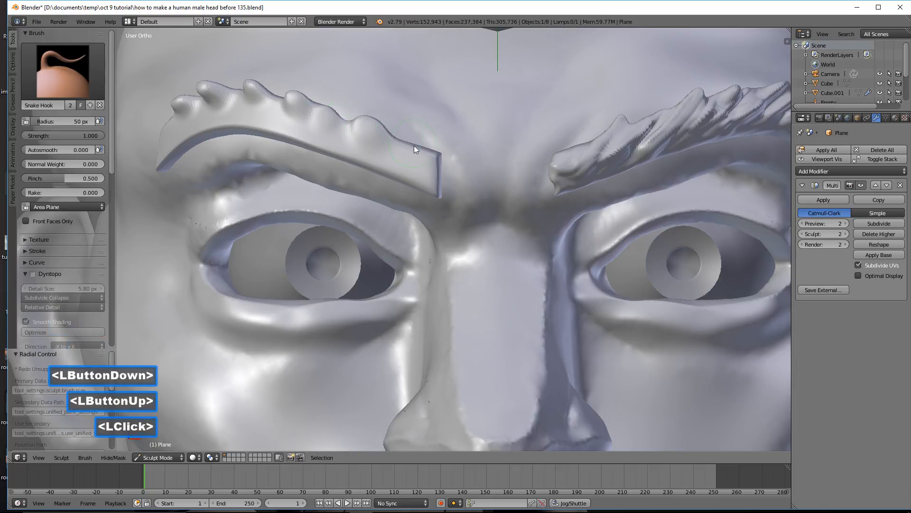
# Step: Pull a row of tufts out of the second eyebrow's face with the Snake Hook brush at a 50 px radius
pyautogui.click(375, 137)
pyautogui.doubleClick(322, 131)
pyautogui.click(259, 114)
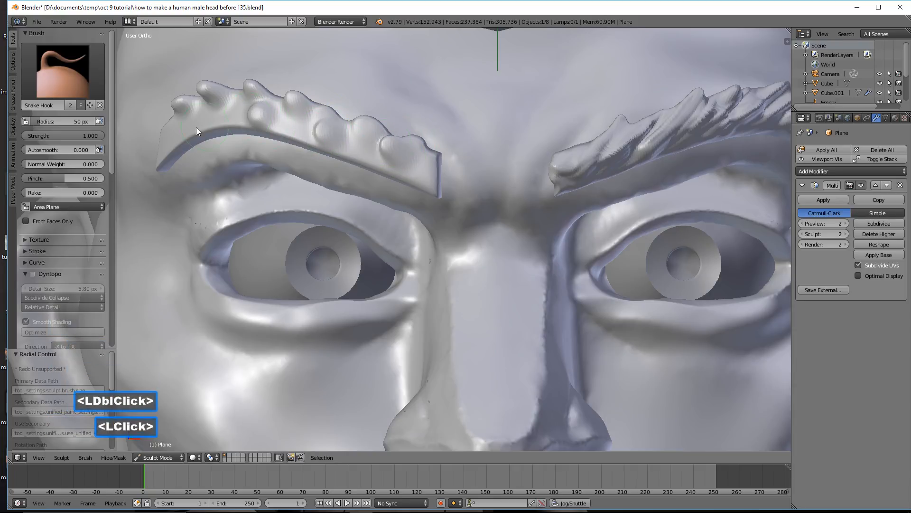
pyautogui.click(187, 128)
# Step: Add diagonal hair strands across the second eyebrow using the Clay Strips brush at a 50 px radius
pyautogui.click(75, 88)
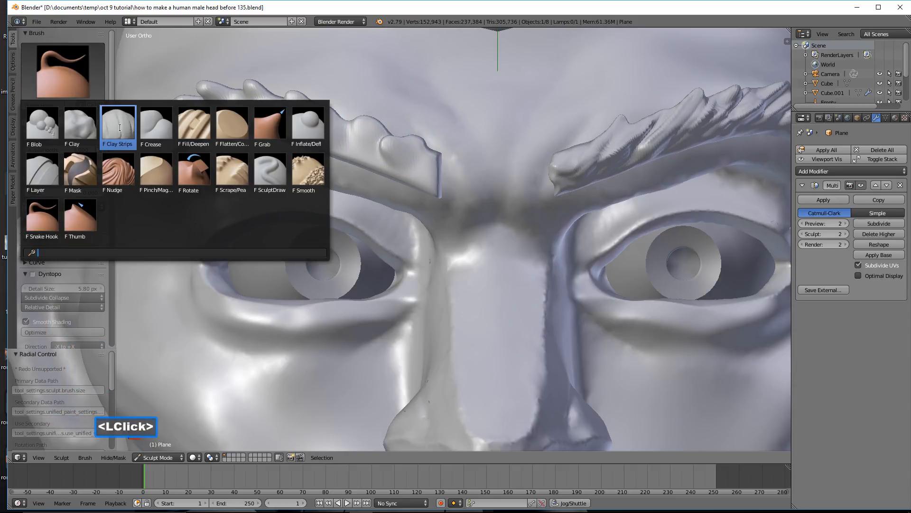
pyautogui.click(122, 128)
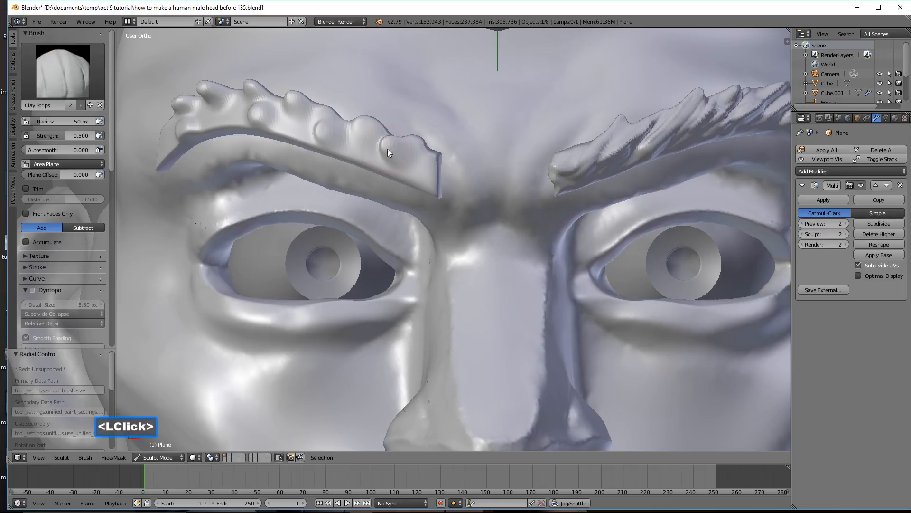
pyautogui.moveTo(389, 129); pyautogui.dragTo(376, 130)
pyautogui.moveTo(365, 130); pyautogui.dragTo(313, 114)
pyautogui.moveTo(304, 109)
pyautogui.mouseDown()
pyautogui.moveTo(281, 96)
pyautogui.moveTo(298, 123)
pyautogui.moveTo(153, 123)
pyautogui.moveTo(150, 142)
pyautogui.mouseUp()
pyautogui.moveTo(419, 167)
pyautogui.mouseDown()
pyautogui.moveTo(398, 132)
pyautogui.moveTo(278, 100)
pyautogui.moveTo(220, 99)
pyautogui.moveTo(153, 144)
pyautogui.mouseUp()
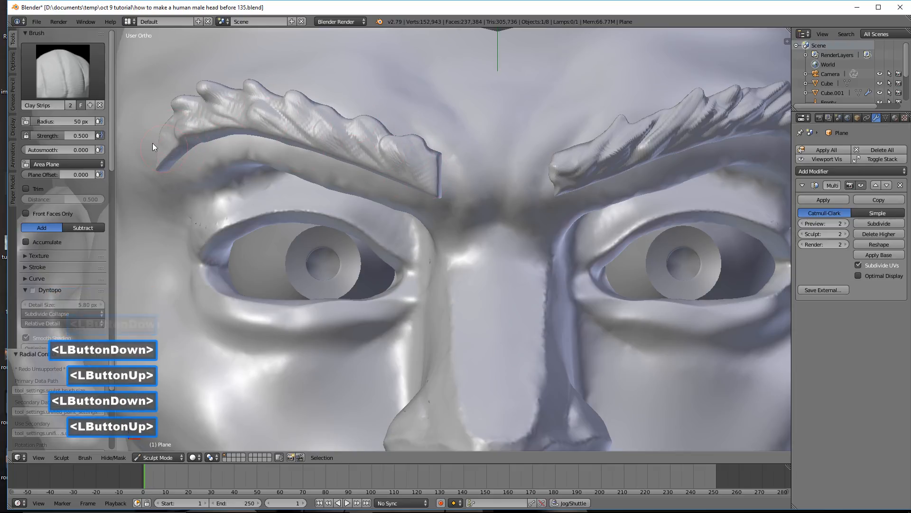
# Step: Build up thicker strands along the second eyebrow using the Blob brush at a 50 px radius
pyautogui.click(65, 84)
pyautogui.click(81, 126)
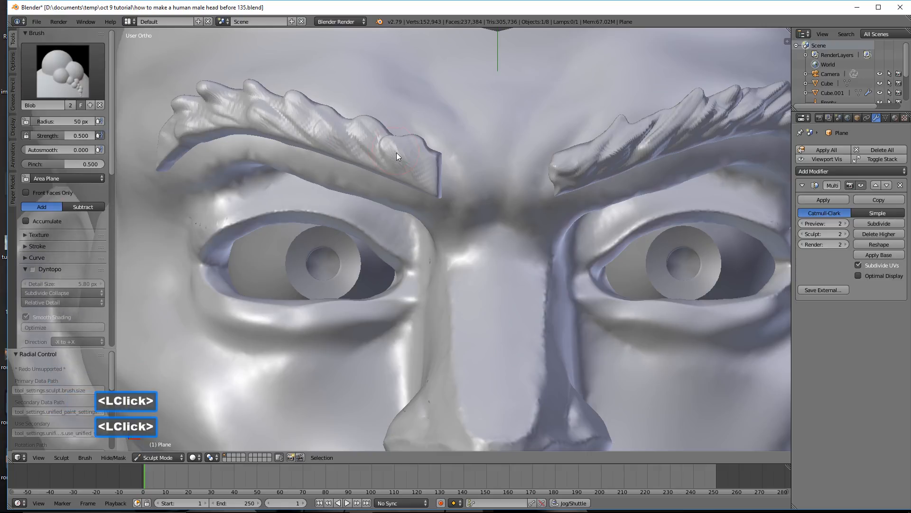
pyautogui.scroll(2, 400, 157)
pyautogui.moveTo(402, 157)
pyautogui.mouseDown()
pyautogui.moveTo(440, 150)
pyautogui.moveTo(355, 122)
pyautogui.moveTo(312, 119)
pyautogui.moveTo(244, 71)
pyautogui.moveTo(252, 105)
pyautogui.mouseUp()
pyautogui.scroll(-1, 315, 101)
pyautogui.moveTo(176, 71)
pyautogui.mouseDown()
pyautogui.moveTo(162, 73)
pyautogui.moveTo(255, 105)
pyautogui.mouseUp()
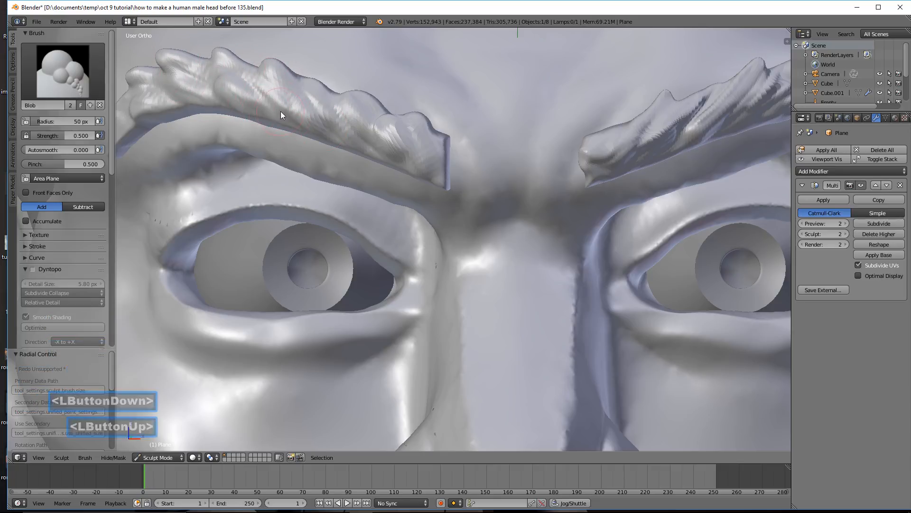
# Step: Set the Blob radius to 103 px and bulk up the strands on the inner half of the second eyebrow
pyautogui.keyDown('shift'); pyautogui.moveTo(296, 114); pyautogui.dragTo(401, 151, button='middle'); pyautogui.keyUp('shift')
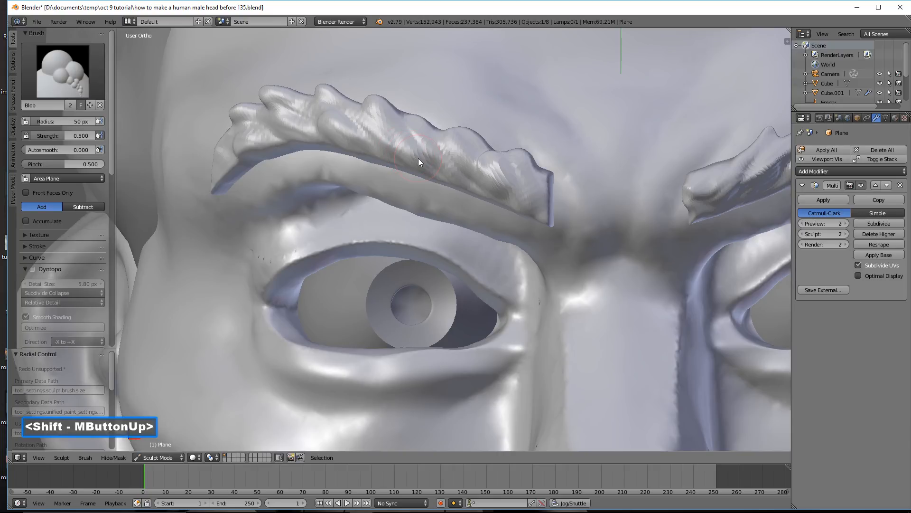
pyautogui.press('f')
pyautogui.click(460, 183)
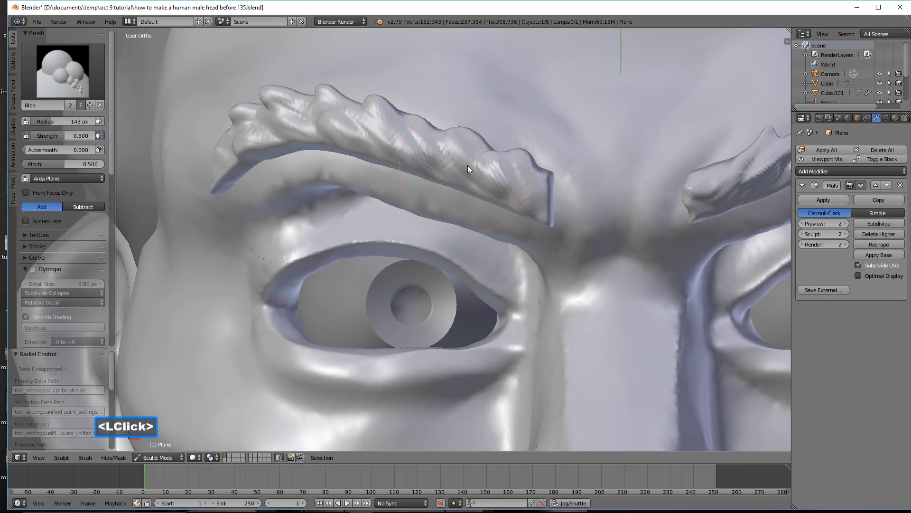
pyautogui.press('f')
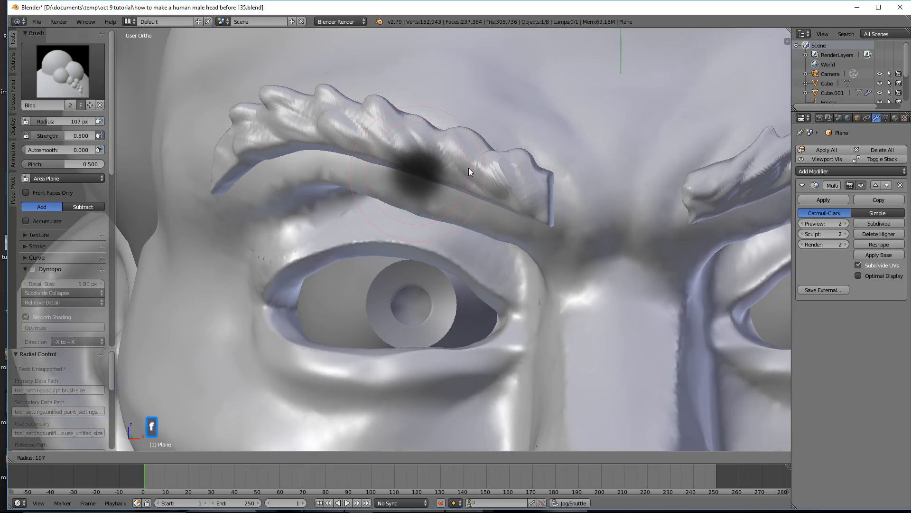
pyautogui.click(466, 167)
pyautogui.scroll(3, 485, 168)
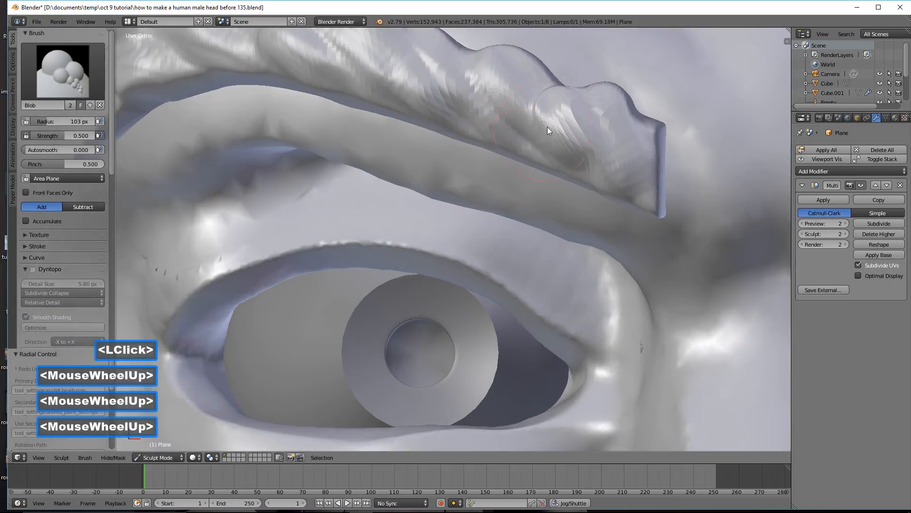
pyautogui.moveTo(598, 114); pyautogui.dragTo(586, 124)
pyautogui.scroll(3, 585, 127)
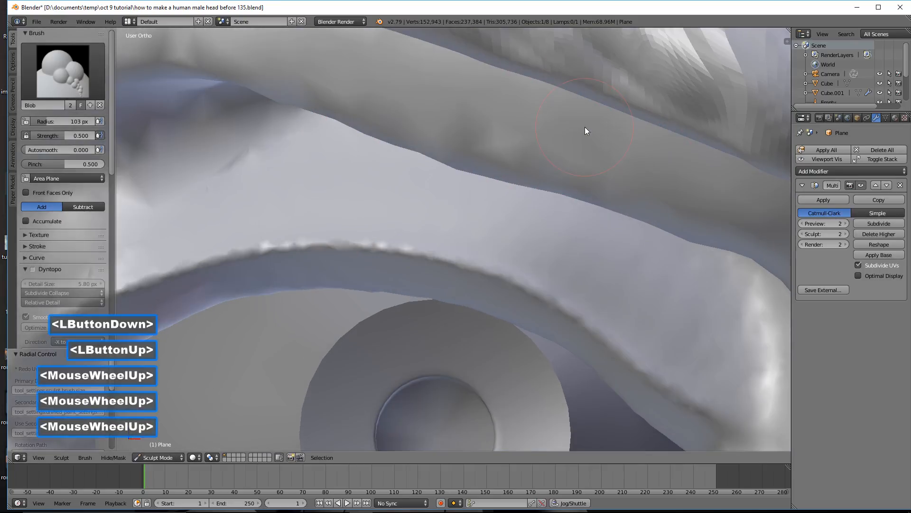
pyautogui.moveTo(594, 103)
pyautogui.keyDown('shift'); pyautogui.mouseDown(button='middle')
pyautogui.moveTo(564, 218)
pyautogui.moveTo(572, 227)
pyautogui.mouseUp(button='middle'); pyautogui.keyUp('shift')
pyautogui.moveTo(570, 157); pyautogui.dragTo(532, 102)
pyautogui.moveTo(498, 137)
pyautogui.mouseDown()
pyautogui.moveTo(466, 126)
pyautogui.moveTo(450, 108)
pyautogui.mouseUp()
pyautogui.scroll(-3, 448, 99)
pyautogui.scroll(-1, 436, 123)
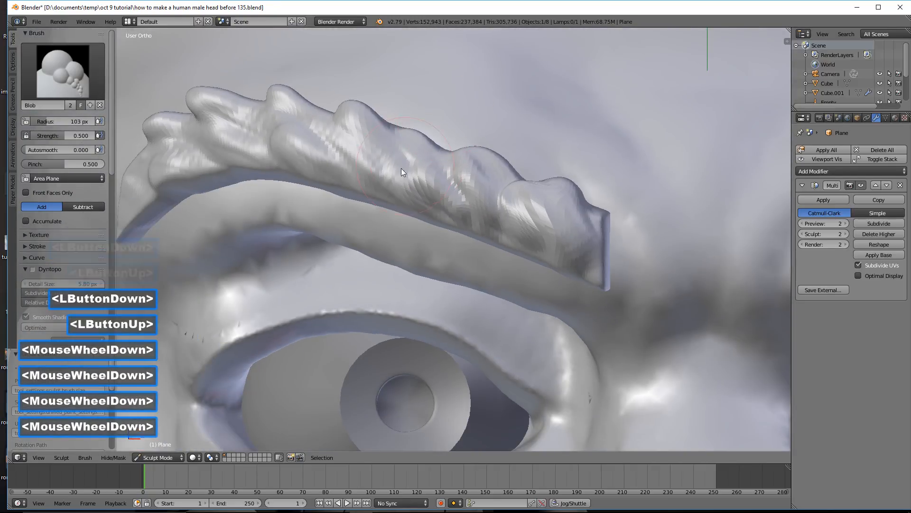
# Step: Set the Blob brush radius to 66 px and bulk up the outer tail of the second eyebrow
pyautogui.press('f')
pyautogui.click(380, 169)
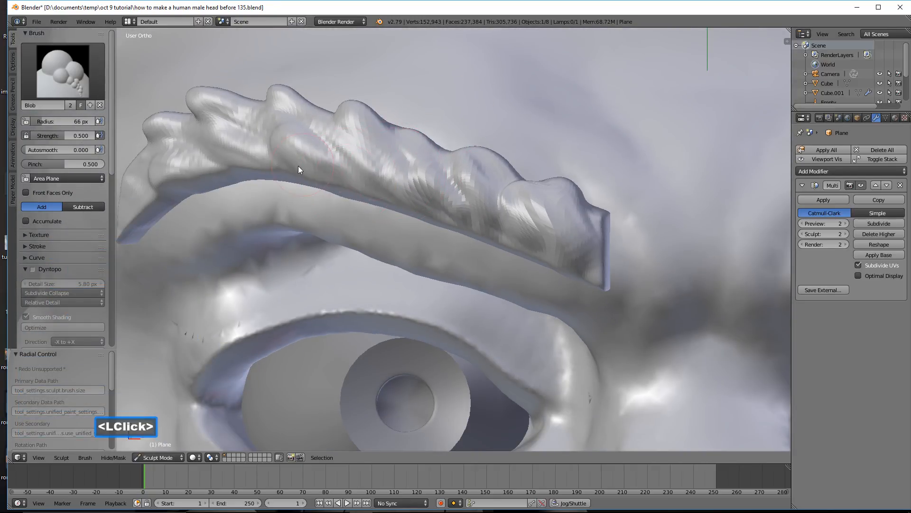
pyautogui.keyDown('shift'); pyautogui.moveTo(252, 160); pyautogui.dragTo(263, 168, button='middle'); pyautogui.keyUp('shift')
pyautogui.moveTo(223, 157)
pyautogui.mouseDown()
pyautogui.moveTo(227, 207)
pyautogui.moveTo(183, 195)
pyautogui.mouseUp()
pyautogui.click(234, 190)
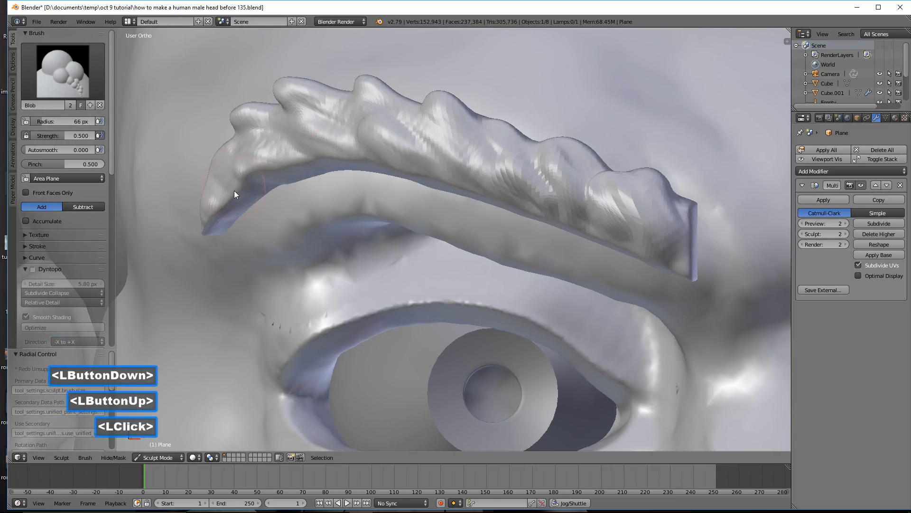
# Step: Set the Blob radius to 43 px and add thinner strands from the outer tail across to the inner half of the second eyebrow
pyautogui.press('f')
pyautogui.click(223, 189)
pyautogui.click(185, 163)
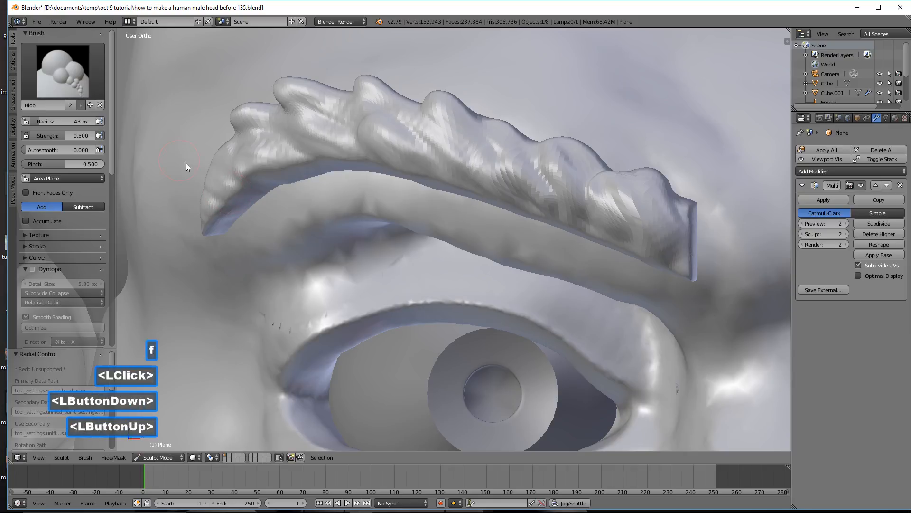
pyautogui.moveTo(191, 119); pyautogui.dragTo(264, 101)
pyautogui.moveTo(363, 143)
pyautogui.mouseDown()
pyautogui.moveTo(401, 160)
pyautogui.moveTo(475, 166)
pyautogui.moveTo(578, 207)
pyautogui.moveTo(620, 209)
pyautogui.moveTo(646, 198)
pyautogui.mouseUp()
# Step: Set the Blob radius to 29 px and sculpt fine hair strands along the whole second eyebrow
pyautogui.press('f')
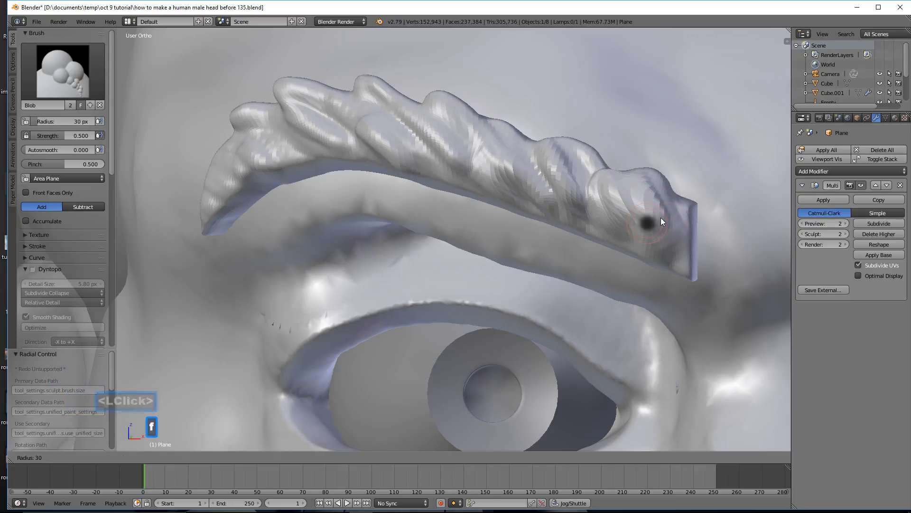
pyautogui.click(668, 244)
pyautogui.moveTo(535, 90); pyautogui.dragTo(533, 165)
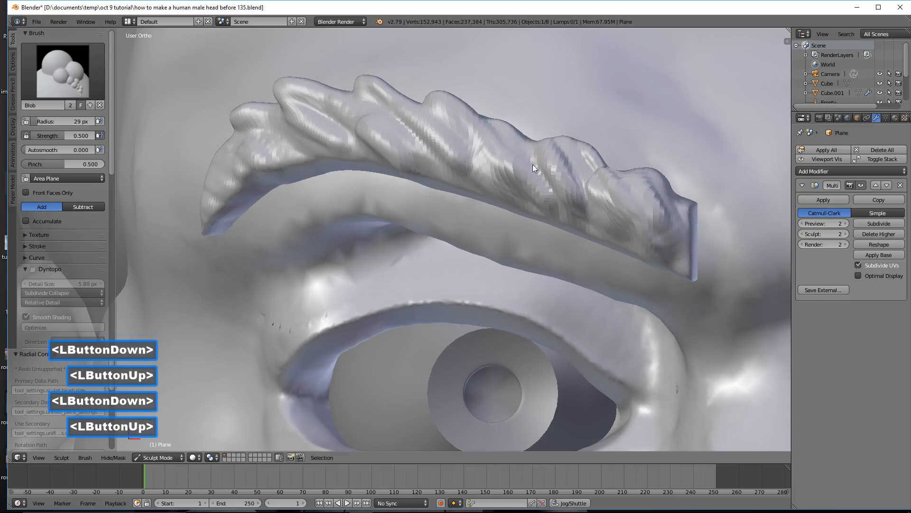
pyautogui.click(507, 174)
pyautogui.moveTo(438, 128)
pyautogui.mouseDown()
pyautogui.moveTo(356, 85)
pyautogui.moveTo(342, 158)
pyautogui.moveTo(287, 158)
pyautogui.moveTo(217, 141)
pyautogui.moveTo(234, 192)
pyautogui.mouseUp()
pyautogui.click(334, 175)
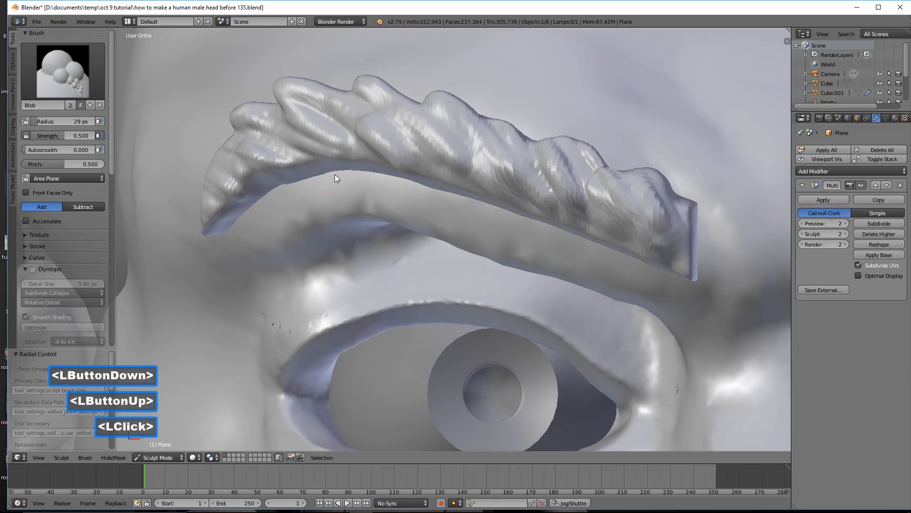
# Step: Reshape the blunt inner end of the second eyebrow using the Snake Hook brush at a 67 px radius
pyautogui.click(76, 78)
pyautogui.click(56, 216)
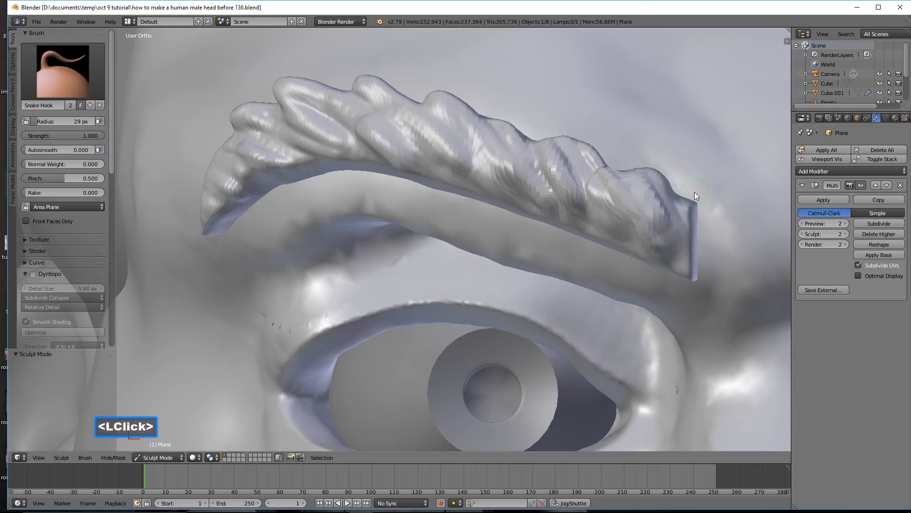
pyautogui.press('f')
pyautogui.click(709, 206)
pyautogui.click(686, 237)
pyautogui.moveTo(695, 239); pyautogui.dragTo(702, 214)
pyautogui.moveTo(691, 267)
pyautogui.mouseDown()
pyautogui.moveTo(694, 278)
pyautogui.moveTo(700, 216)
pyautogui.mouseUp()
# Step: Smooth the edges and corners of the second eyebrow's inner end to round it off
pyautogui.keyDown('shift'); pyautogui.doubleClick(688, 265); pyautogui.keyUp('shift')
pyautogui.keyDown('shift'); pyautogui.click(701, 248); pyautogui.keyUp('shift')
pyautogui.keyDown('shift'); pyautogui.click(698, 204); pyautogui.keyUp('shift')
pyautogui.keyDown('shift'); pyautogui.doubleClick(688, 274); pyautogui.keyUp('shift')
pyautogui.moveTo(688, 274)
pyautogui.mouseDown(button='middle')
pyautogui.moveTo(685, 264)
pyautogui.moveTo(698, 277)
pyautogui.mouseUp(button='middle')
pyautogui.keyDown('shift'); pyautogui.click(706, 315); pyautogui.keyUp('shift')
pyautogui.keyDown('shift'); pyautogui.moveTo(705, 312); pyautogui.dragTo(706, 297); pyautogui.keyUp('shift')
pyautogui.keyDown('shift'); pyautogui.doubleClick(711, 269); pyautogui.keyUp('shift')
pyautogui.scroll(-2, 711, 257)
pyautogui.moveTo(714, 260)
pyautogui.mouseDown(button='middle')
pyautogui.moveTo(630, 262)
pyautogui.moveTo(670, 263)
pyautogui.moveTo(618, 276)
pyautogui.mouseUp(button='middle')
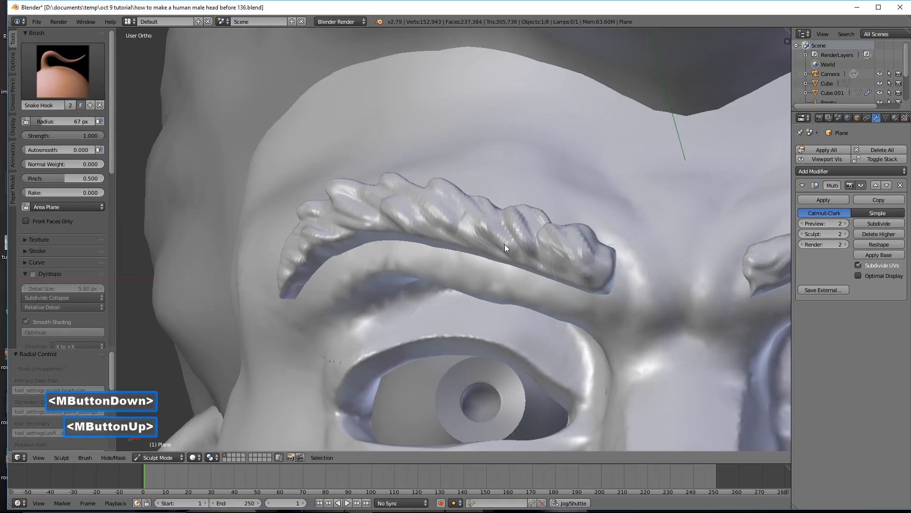
# Step: Add hair strands to the inner end of the second eyebrow using the Clay Strips brush at a 40 px radius
pyautogui.click(82, 87)
pyautogui.click(116, 123)
pyautogui.scroll(3, 519, 210)
pyautogui.moveTo(518, 211)
pyautogui.keyDown('shift'); pyautogui.mouseDown(button='middle')
pyautogui.moveTo(468, 195)
pyautogui.moveTo(376, 201)
pyautogui.mouseUp(button='middle'); pyautogui.keyUp('shift')
pyautogui.scroll(2, 516, 236)
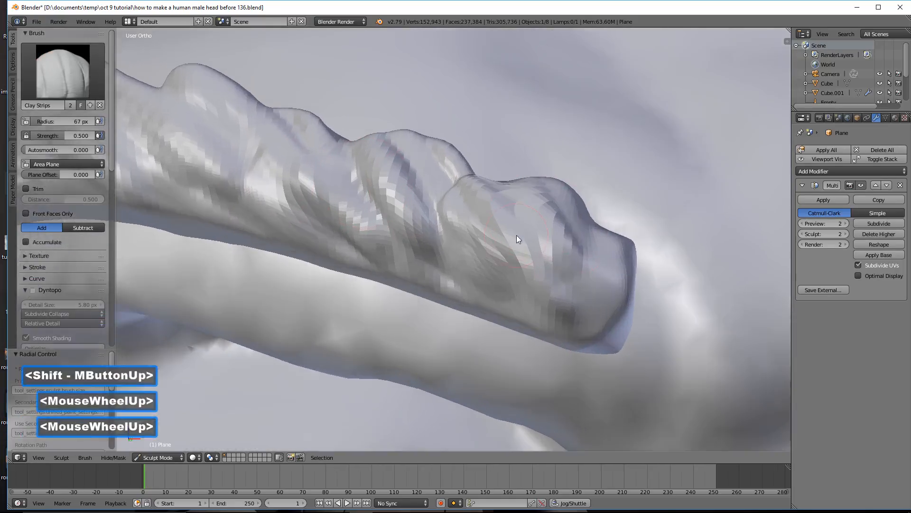
pyautogui.press('f')
pyautogui.click(604, 288)
pyautogui.moveTo(605, 288)
pyautogui.mouseDown()
pyautogui.moveTo(606, 279)
pyautogui.moveTo(604, 313)
pyautogui.moveTo(590, 307)
pyautogui.moveTo(603, 313)
pyautogui.moveTo(617, 293)
pyautogui.mouseUp()
pyautogui.click(617, 287)
pyautogui.doubleClick(611, 276)
pyautogui.click(582, 266)
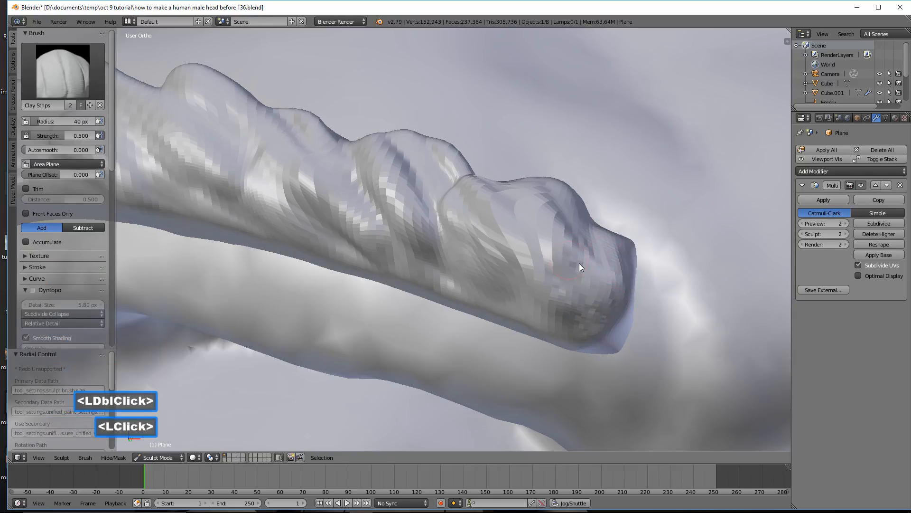
# Step: Save the file as "how to make a human male head before 137.blend" and check both eyebrows against the whole head
pyautogui.scroll(-9, 612, 250)
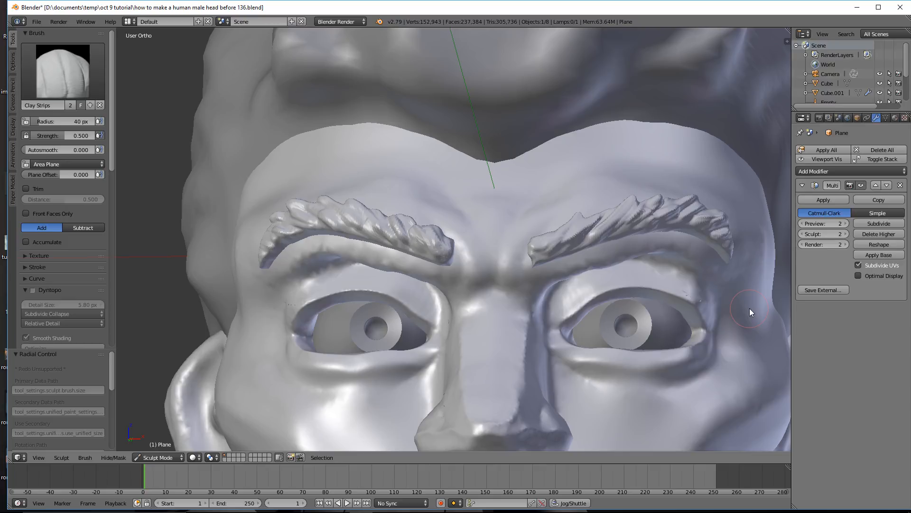
pyautogui.click(650, 150)
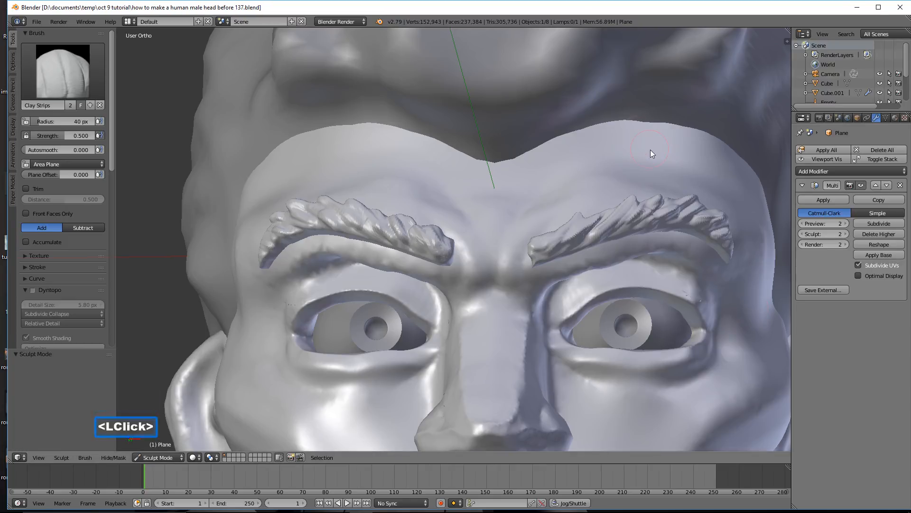
pyautogui.scroll(-6, 651, 150)
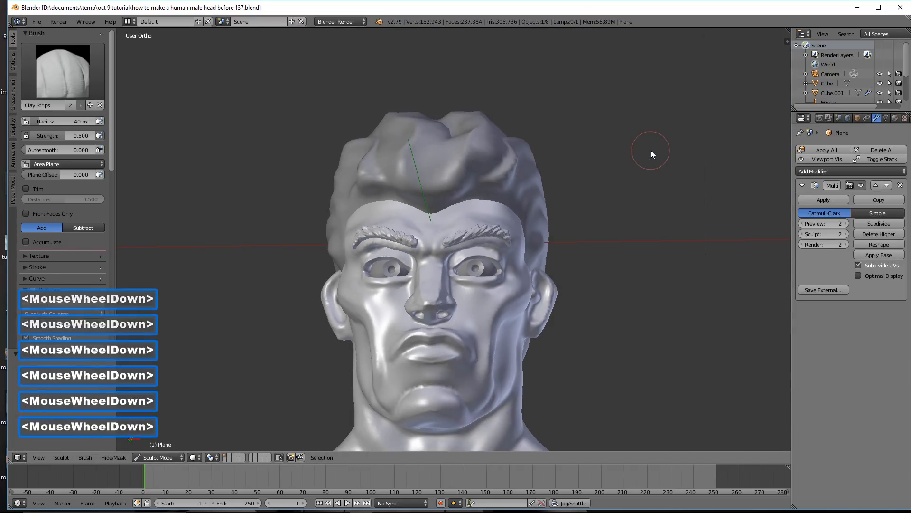
pyautogui.keyDown('shift'); pyautogui.moveTo(624, 205); pyautogui.dragTo(616, 136, button='middle'); pyautogui.keyUp('shift')
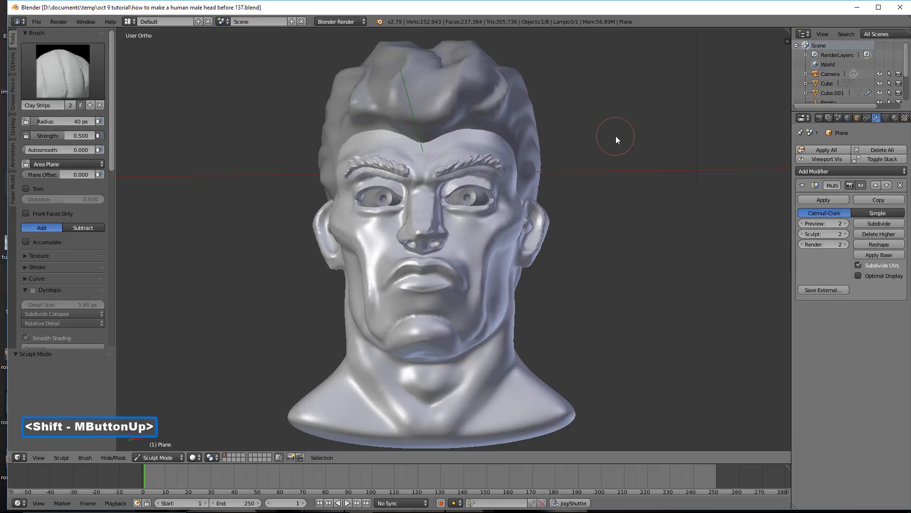
pyautogui.moveTo(518, 236); pyautogui.dragTo(576, 234, button='middle')
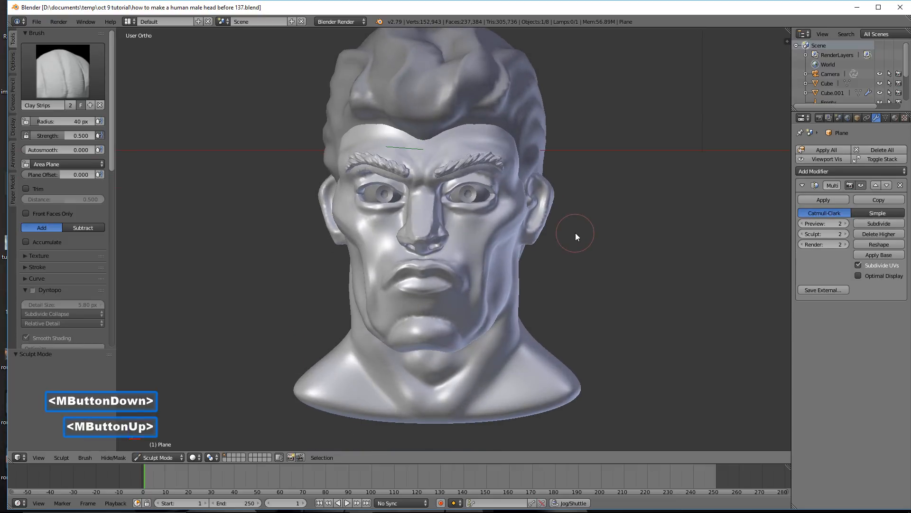
# Step: Leave the eyebrows, put the hair object Cube.001 into Sculpt Mode and turn on X mirror symmetry
pyautogui.click(161, 457)
pyautogui.click(179, 446)
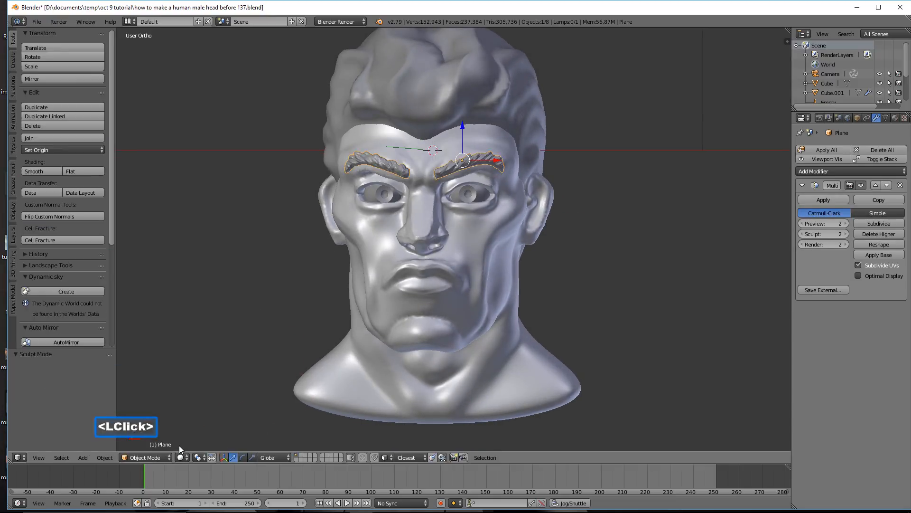
pyautogui.click(497, 112)
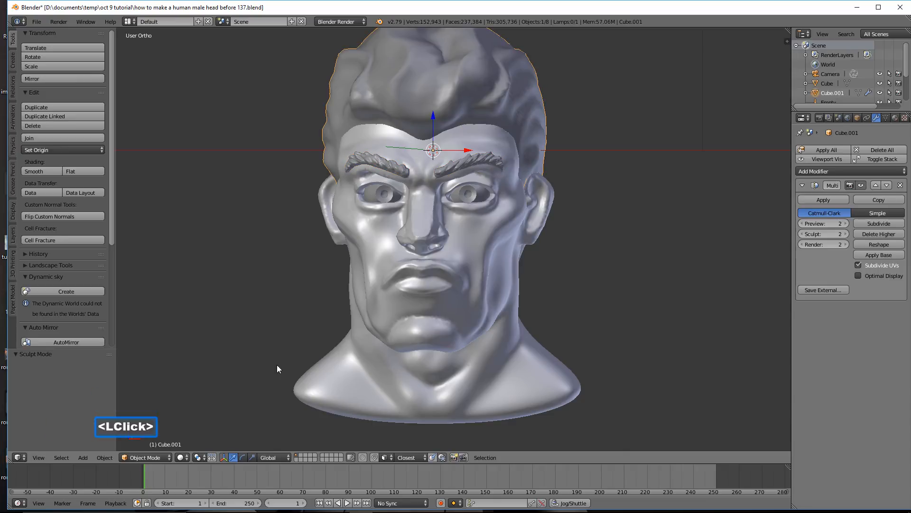
pyautogui.click(166, 457)
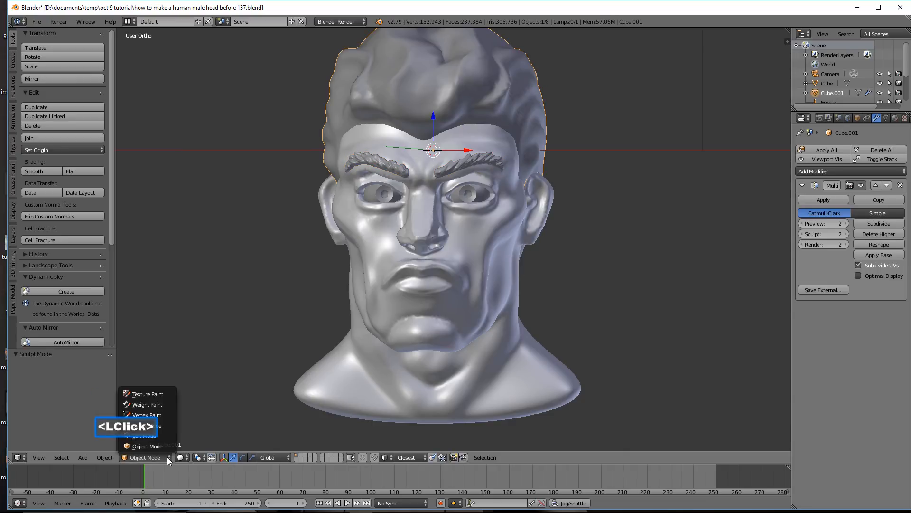
pyautogui.click(173, 424)
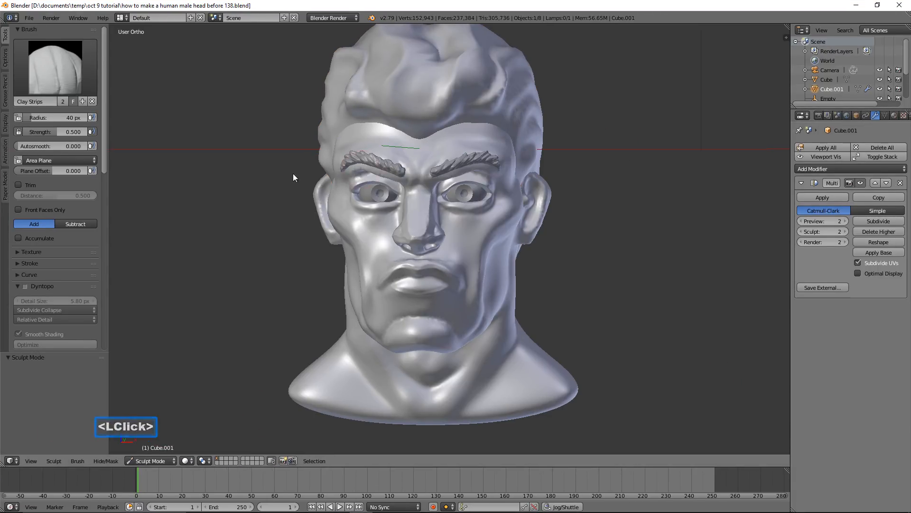
pyautogui.scroll(-4, 88, 257)
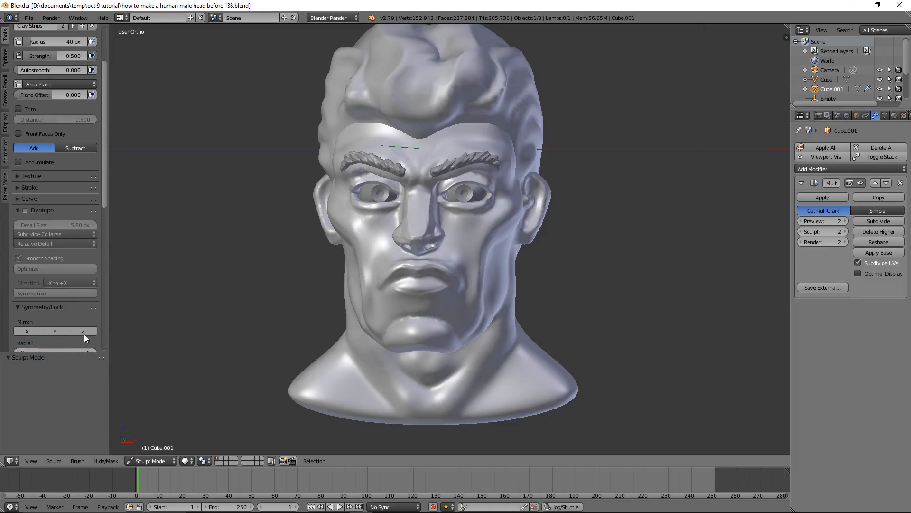
pyautogui.click(32, 331)
# Step: Lasso-mask the front forelock of the hair above the forehead in the front orthographic view
pyautogui.click(5, 125)
pyautogui.click(39, 88)
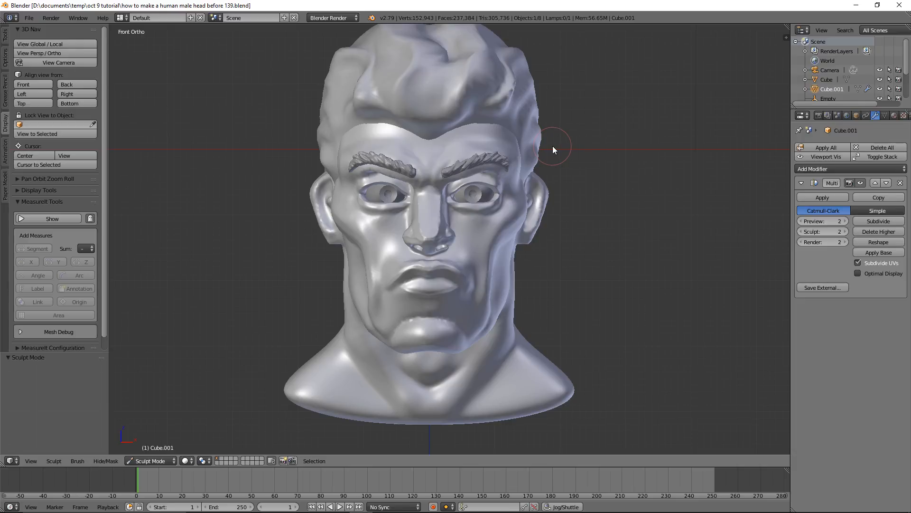
pyautogui.press('ctrl')
pyautogui.press('shift')
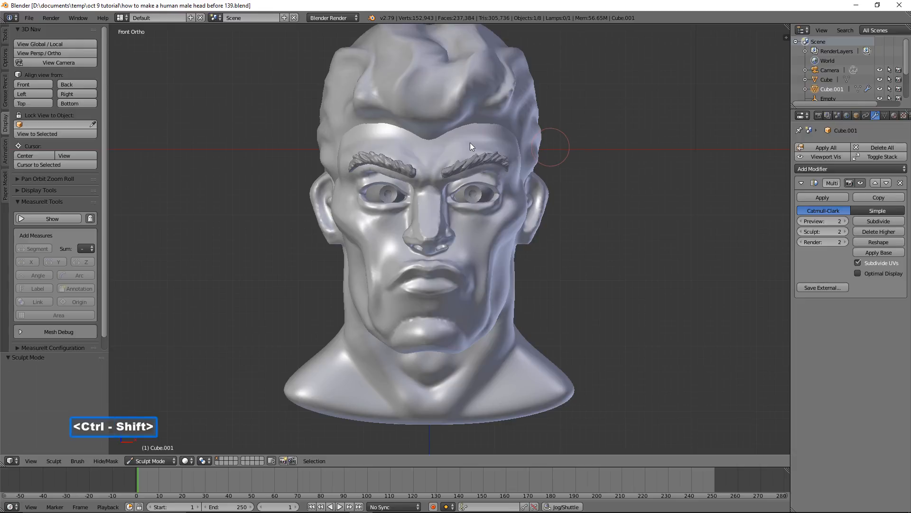
pyautogui.moveTo(464, 108)
pyautogui.keyDown('ctrl'); pyautogui.keyDown('shift'); pyautogui.mouseDown()
pyautogui.moveTo(454, 71)
pyautogui.moveTo(413, 57)
pyautogui.moveTo(383, 84)
pyautogui.moveTo(415, 152)
pyautogui.mouseUp(); pyautogui.keyUp('shift'); pyautogui.keyUp('ctrl')
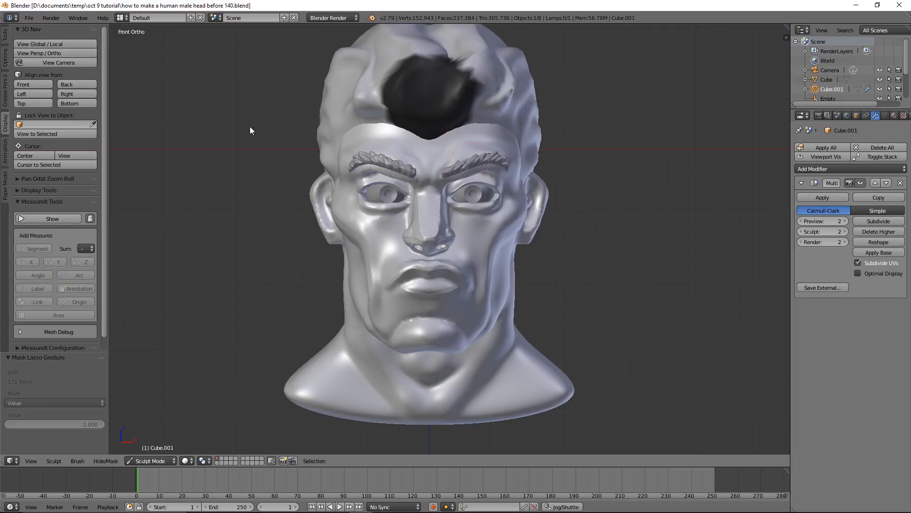
# Step: Lasso-mask the side hair from the temple around and behind the ear in the right orthographic view
pyautogui.click(91, 94)
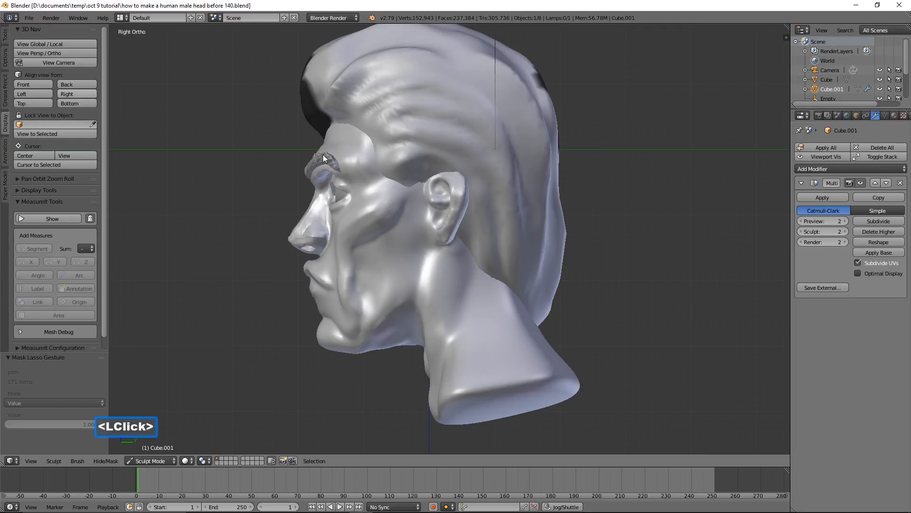
pyautogui.press('ctrl')
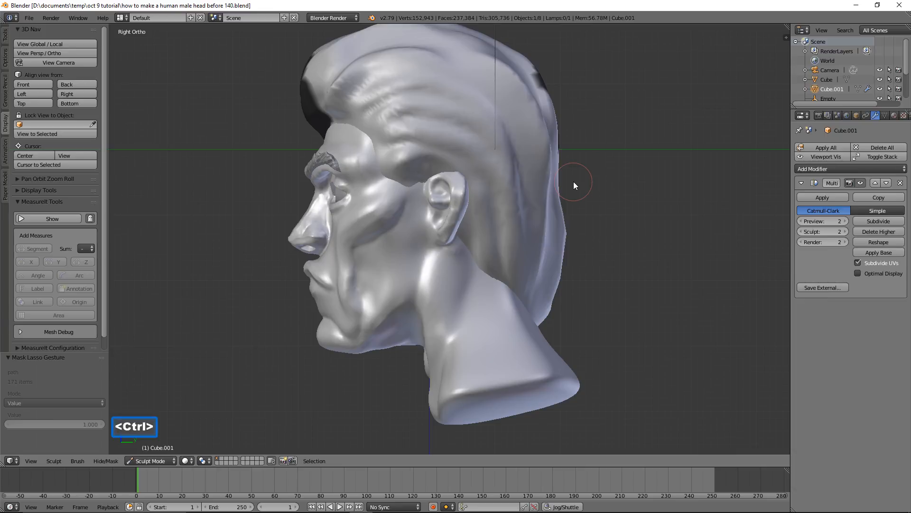
pyautogui.moveTo(501, 299)
pyautogui.keyDown('ctrl'); pyautogui.keyDown('shift'); pyautogui.mouseDown()
pyautogui.moveTo(517, 195)
pyautogui.moveTo(487, 109)
pyautogui.moveTo(443, 81)
pyautogui.moveTo(410, 90)
pyautogui.moveTo(362, 141)
pyautogui.moveTo(397, 203)
pyautogui.mouseUp(); pyautogui.keyUp('shift'); pyautogui.keyUp('ctrl')
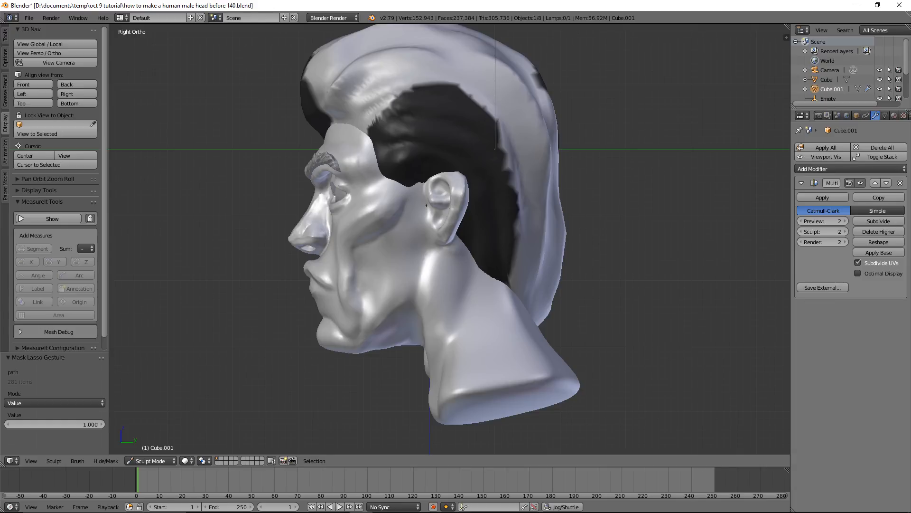
# Step: Save the file as "how to make a human male head before 141.blend" and choose the Inflate/Deflate sculpt brush
pyautogui.hotkey('ctrl', 'alt', 's')
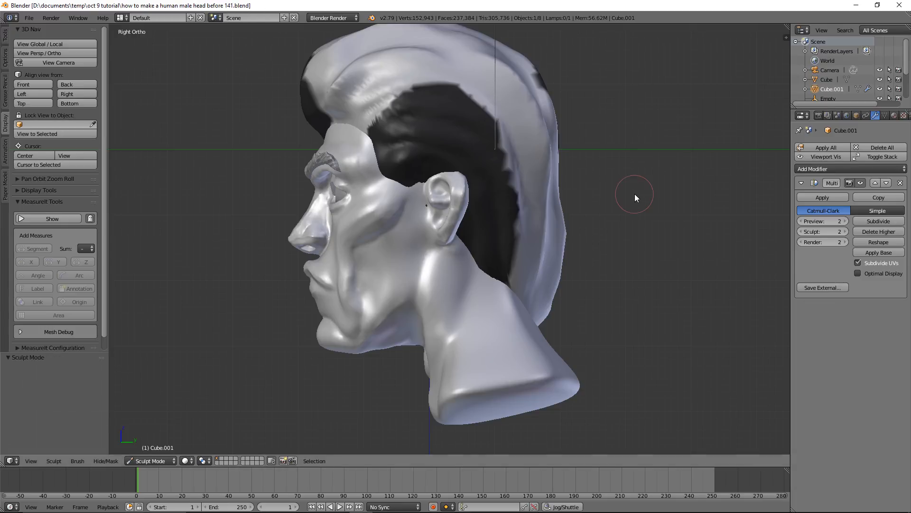
pyautogui.click(51, 88)
pyautogui.click(7, 37)
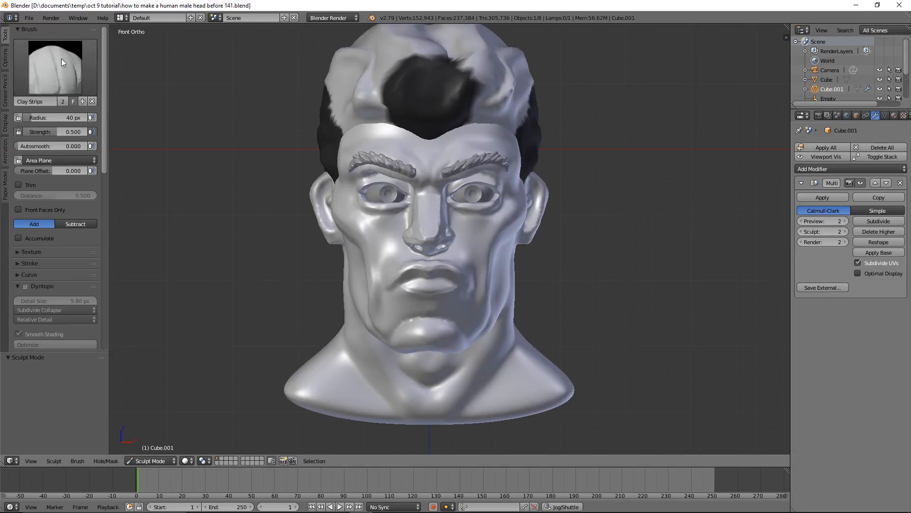
pyautogui.click(62, 63)
pyautogui.click(292, 125)
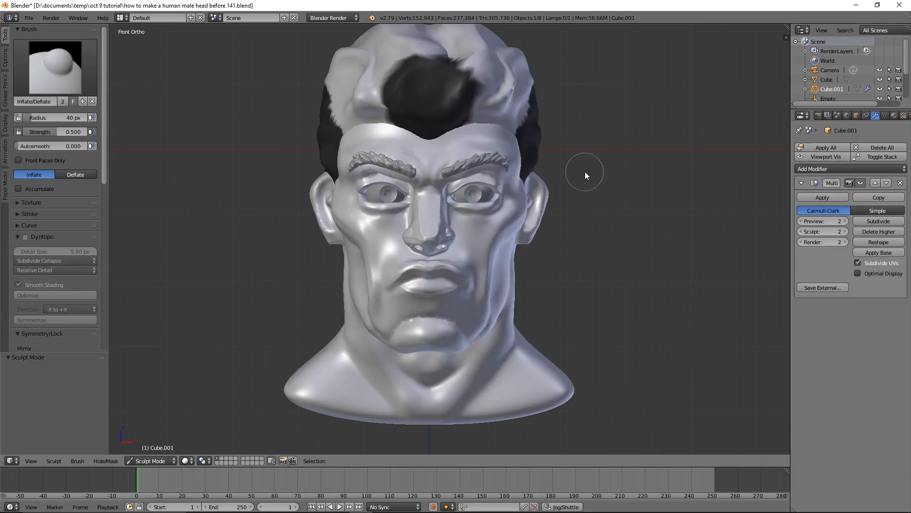
# Step: Set the brush radius to 111 px and deflate the front hairline above the head's left eyebrow
pyautogui.press('f')
pyautogui.click(555, 157)
pyautogui.keyDown('ctrl'); pyautogui.moveTo(488, 122); pyautogui.dragTo(500, 121); pyautogui.keyUp('ctrl')
pyautogui.keyDown('ctrl'); pyautogui.click(499, 121); pyautogui.keyUp('ctrl')
pyautogui.keyDown('ctrl'); pyautogui.click(499, 121); pyautogui.keyUp('ctrl')
pyautogui.keyDown('ctrl'); pyautogui.click(500, 120); pyautogui.keyUp('ctrl')
pyautogui.keyDown('ctrl'); pyautogui.click(500, 120); pyautogui.keyUp('ctrl')
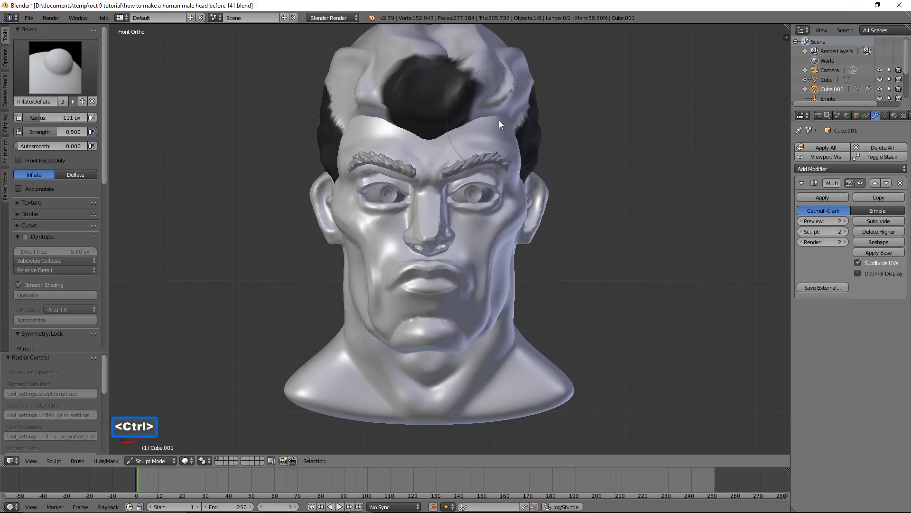
# Step: Clear the sculpt mask from the hair and save the file as "how to make a human male head before 142.blend"
pyautogui.moveTo(625, 190); pyautogui.dragTo(599, 191, button='middle')
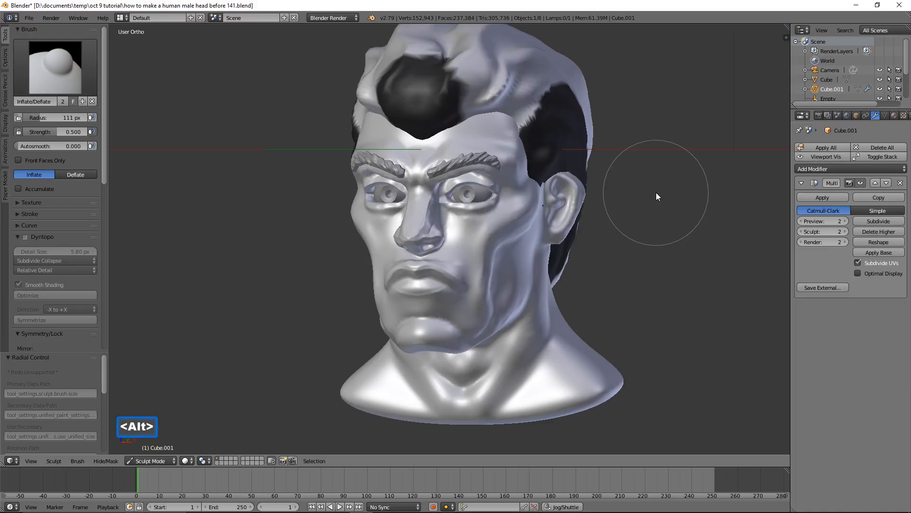
pyautogui.hotkey('alt', 'm')
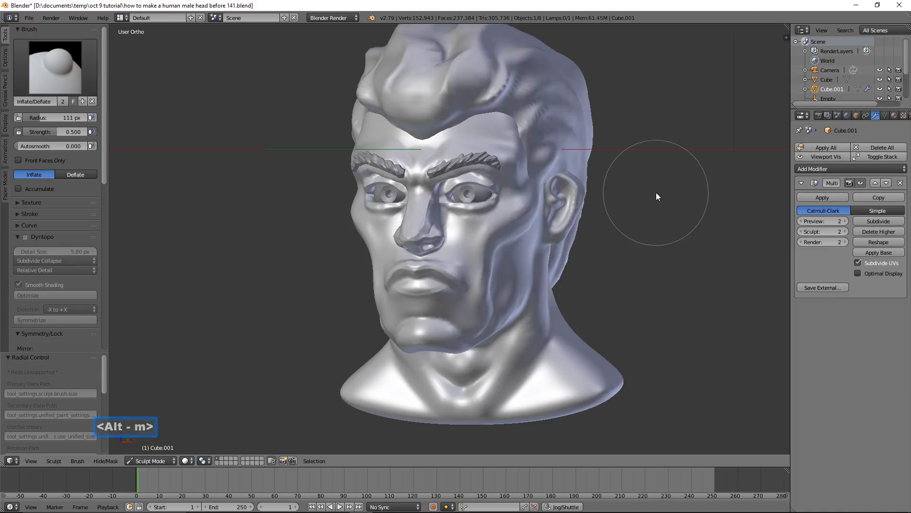
pyautogui.moveTo(656, 195); pyautogui.dragTo(681, 199, button='middle')
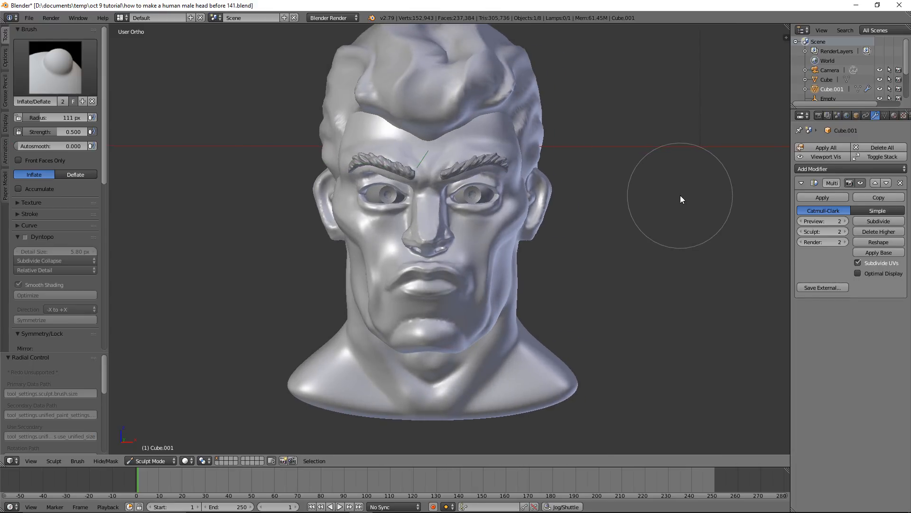
pyautogui.hotkey('ctrl', 'alt', 's')
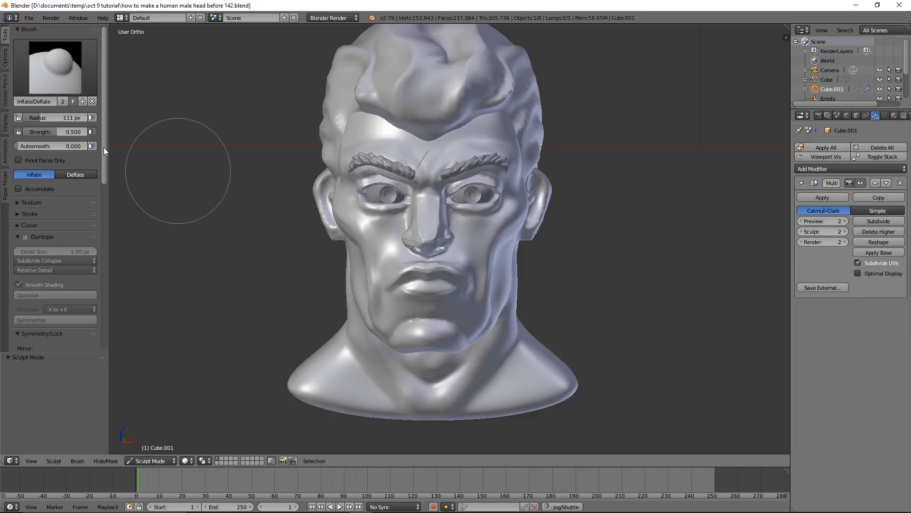
# Step: Turn off X-axis mirror symmetry for sculpting
pyautogui.moveTo(104, 147); pyautogui.dragTo(104, 175)
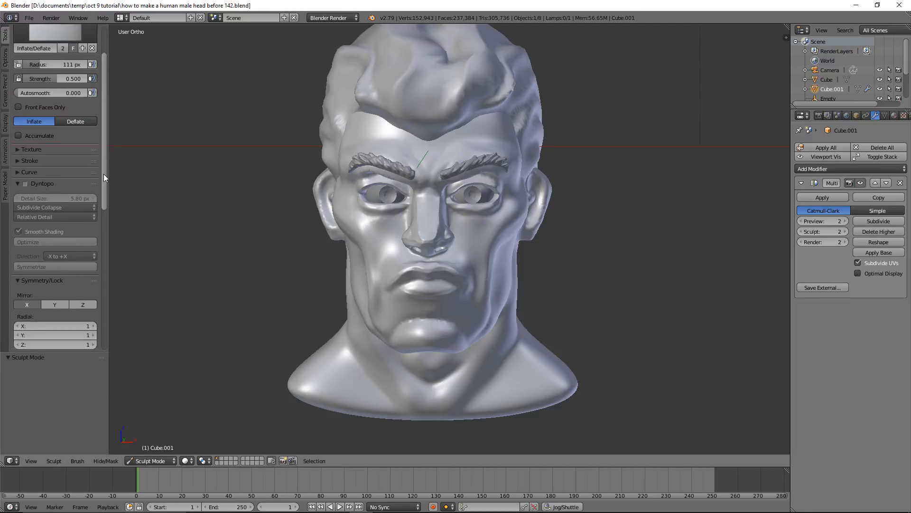
pyautogui.click(31, 305)
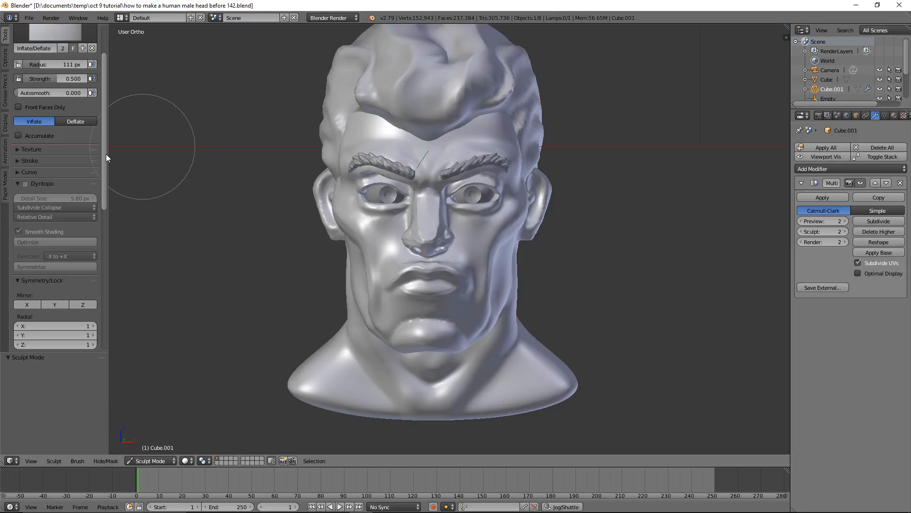
pyautogui.moveTo(106, 156); pyautogui.dragTo(107, 114)
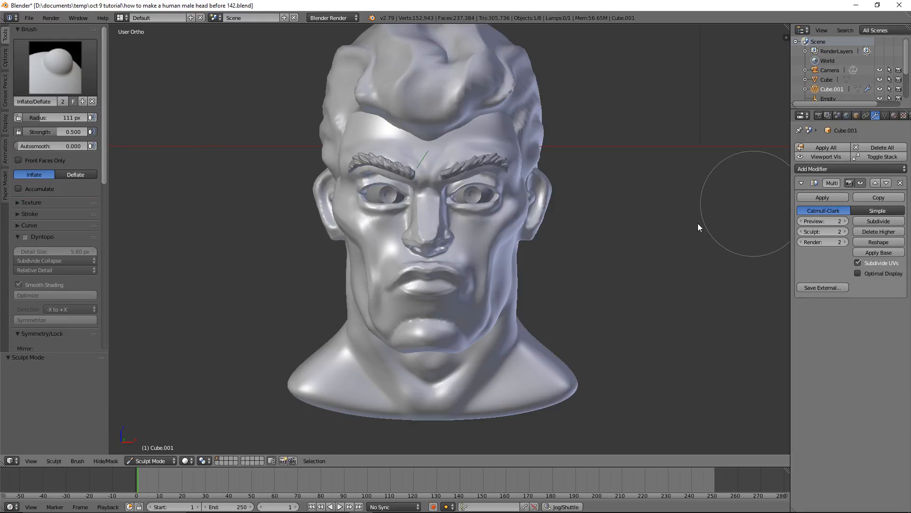
# Step: Deflate the hair's central forehead tip with a 64 px brush radius and save as "how to make a human male head before 143.blend"
pyautogui.press('f')
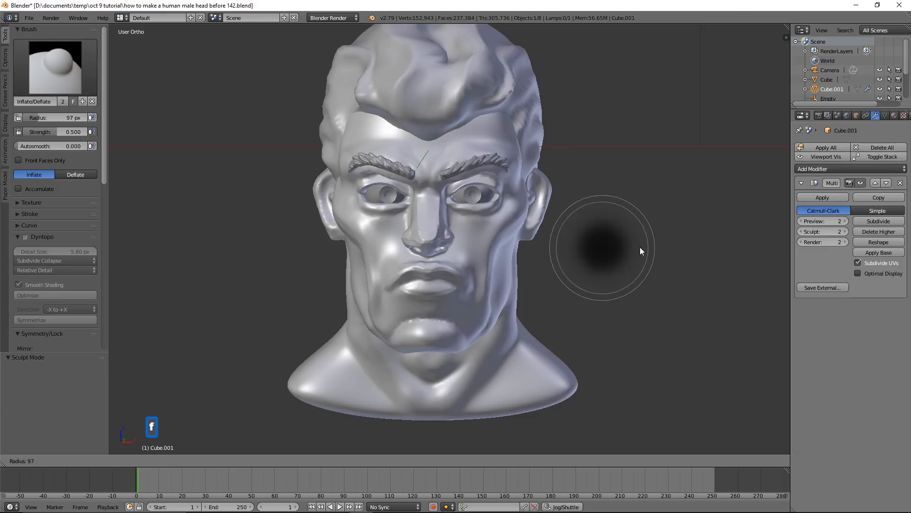
pyautogui.click(635, 248)
pyautogui.press('ctrl')
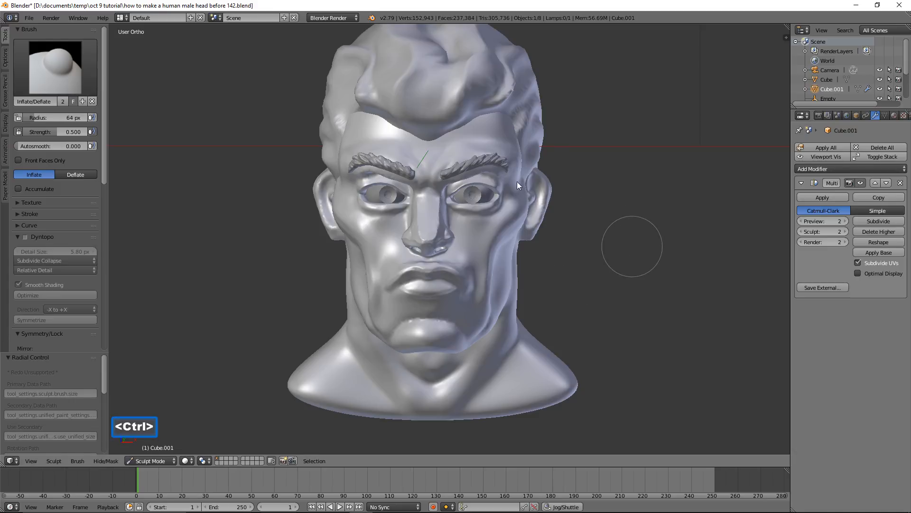
pyautogui.keyDown('ctrl'); pyautogui.click(430, 139); pyautogui.keyUp('ctrl')
pyautogui.keyDown('ctrl'); pyautogui.click(428, 138); pyautogui.keyUp('ctrl')
pyautogui.keyDown('ctrl'); pyautogui.click(428, 133); pyautogui.keyUp('ctrl')
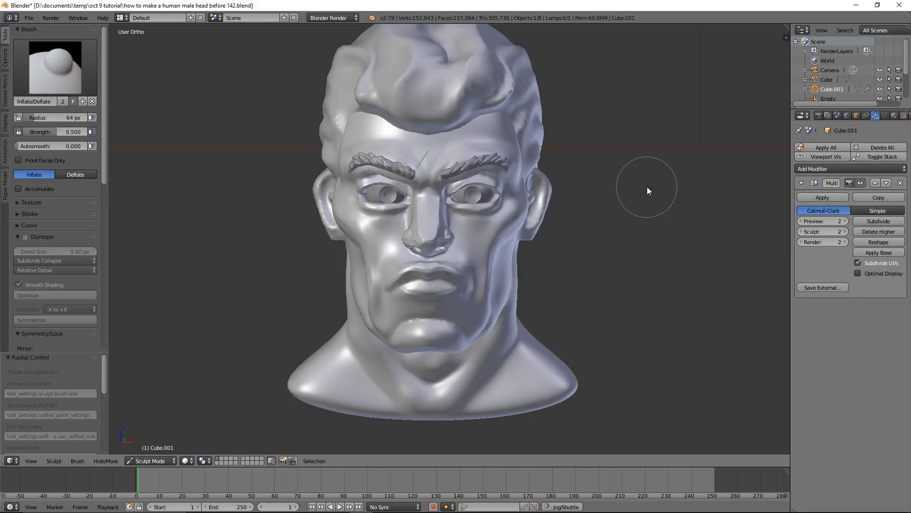
pyautogui.keyDown('ctrl'); pyautogui.click(427, 135); pyautogui.keyUp('ctrl')
pyautogui.hotkey('ctrl', 'alt', 's')
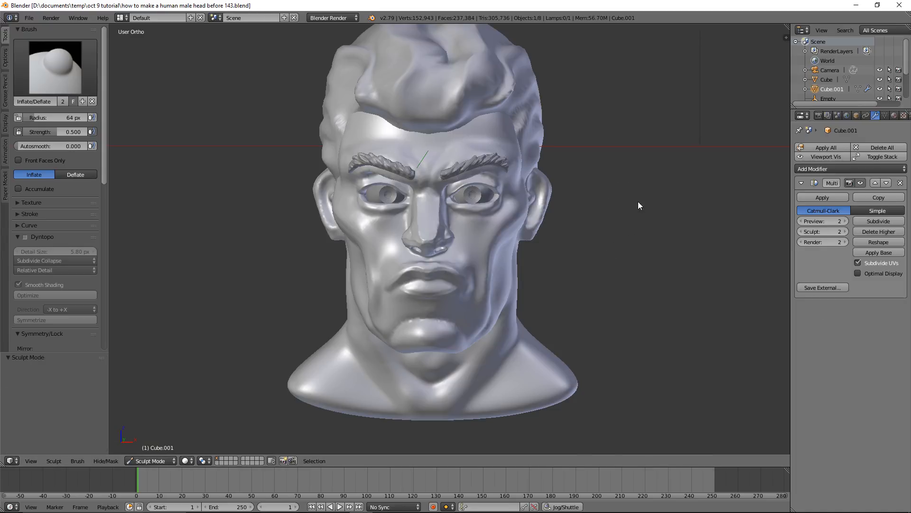
# Step: Leave sculpting on the hair, select the head object Cube, and enter Sculpt Mode on it
pyautogui.click(176, 460)
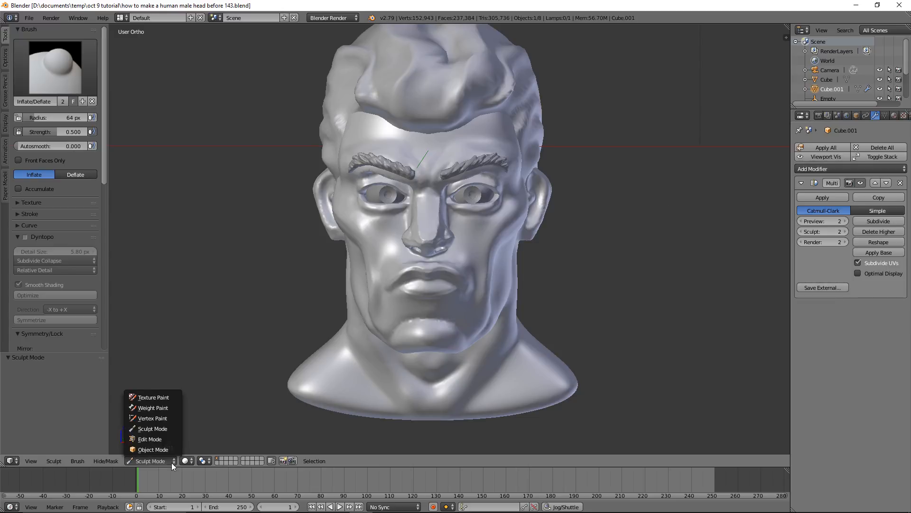
pyautogui.click(174, 448)
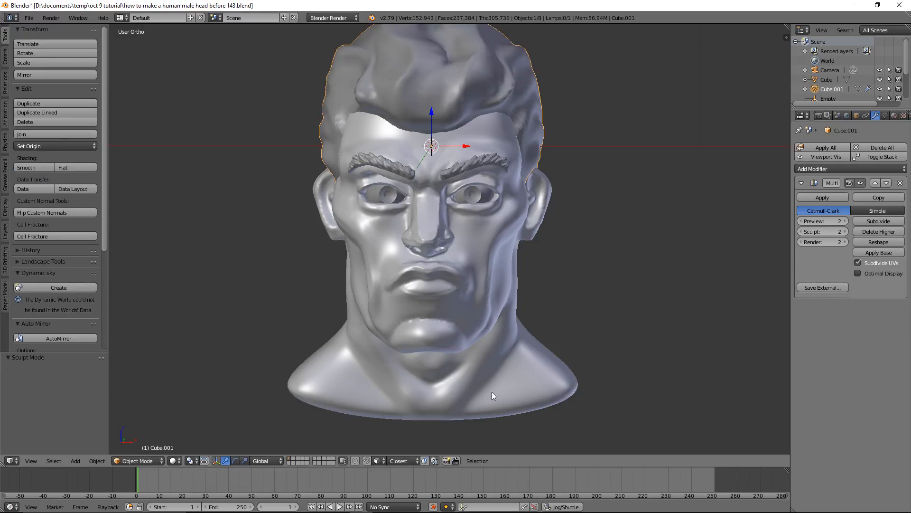
pyautogui.rightClick(529, 367)
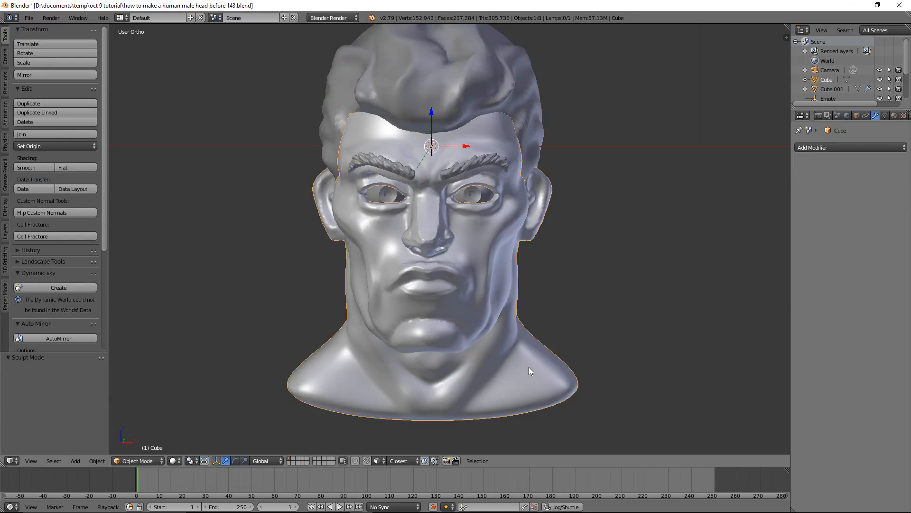
pyautogui.click(163, 462)
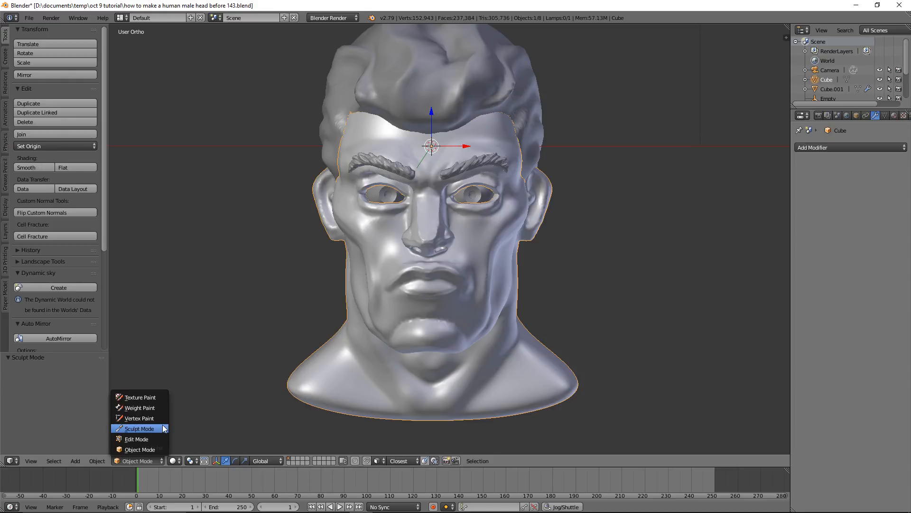
pyautogui.click(162, 428)
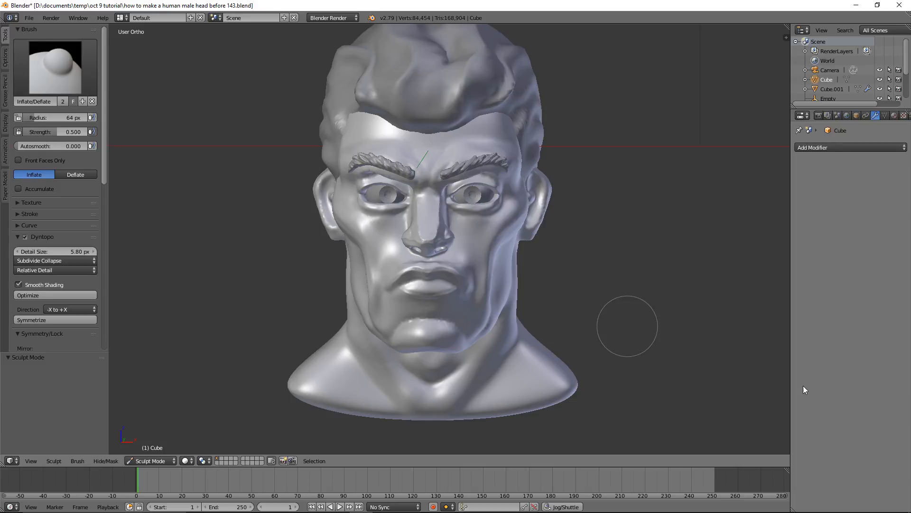
# Step: Save the file as "how to make a human male head before 144.blend" and turn on X-axis mirror symmetry for sculpting
pyautogui.hotkey('ctrl', 'alt', 's')
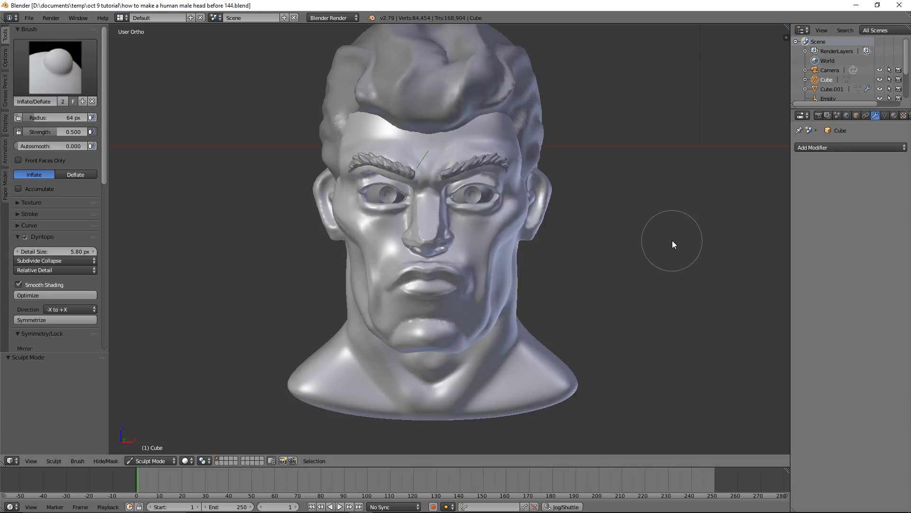
pyautogui.moveTo(106, 158); pyautogui.dragTo(105, 177)
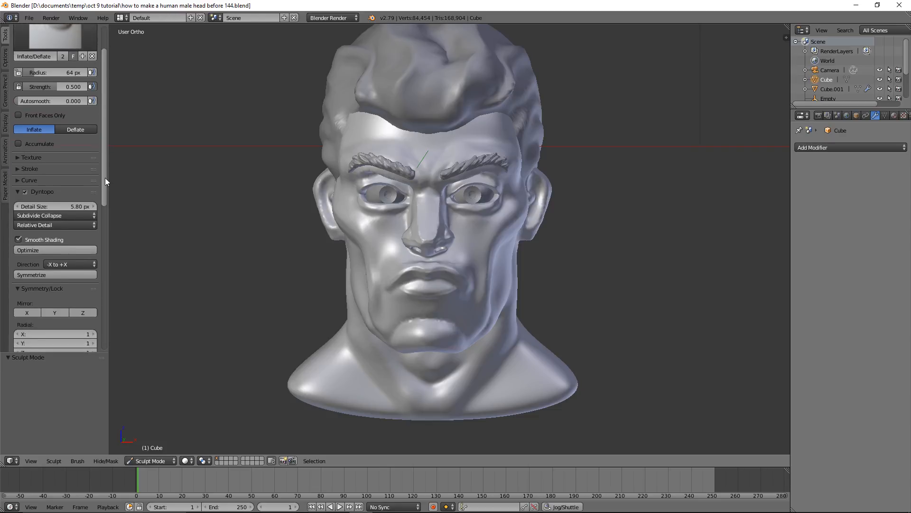
pyautogui.click(36, 311)
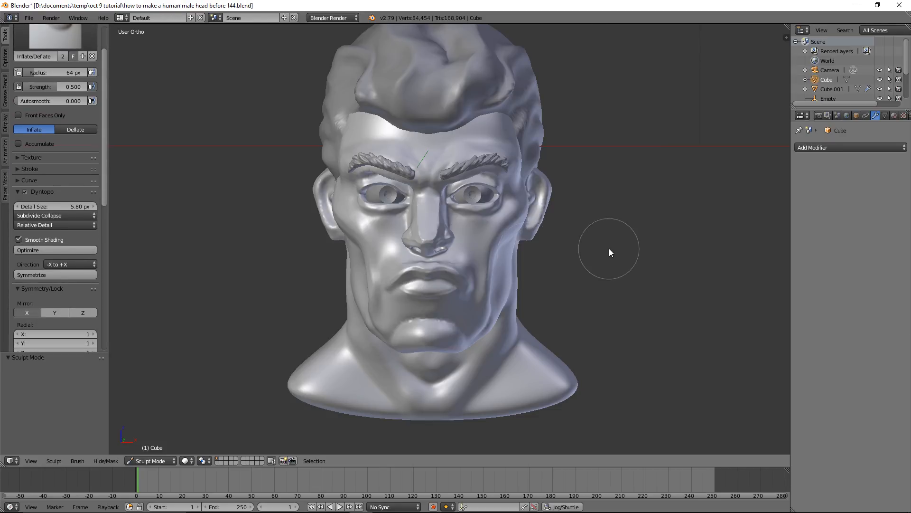
# Step: Examine the eyes, the area beneath them and the nose up close
pyautogui.scroll(4, 609, 248)
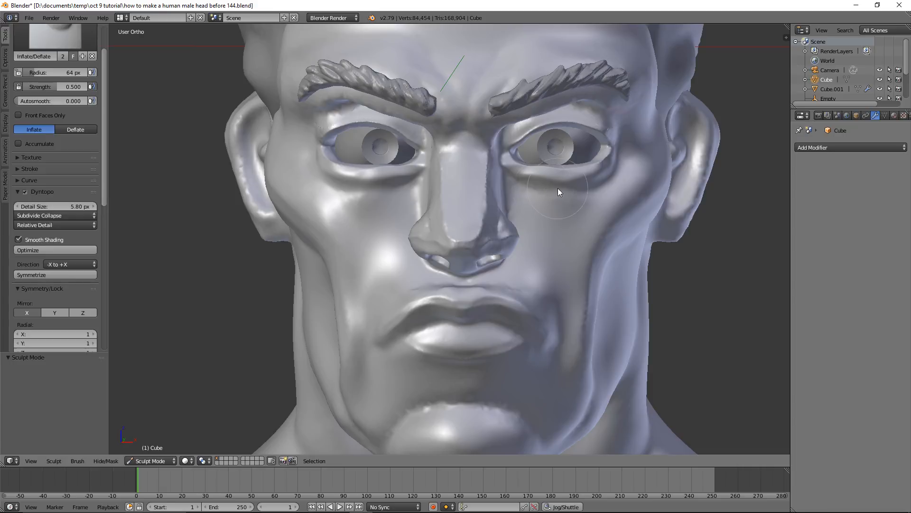
pyautogui.press('s')
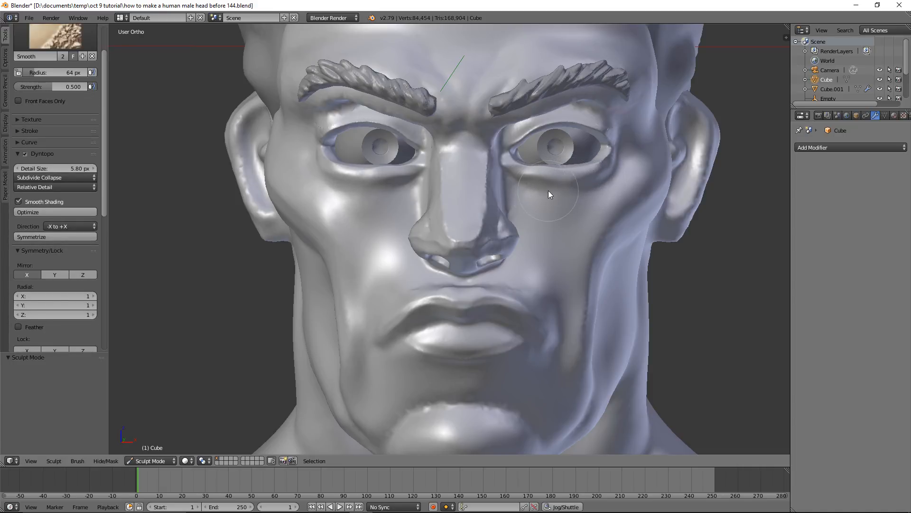
pyautogui.press('i')
pyautogui.scroll(2, 534, 186)
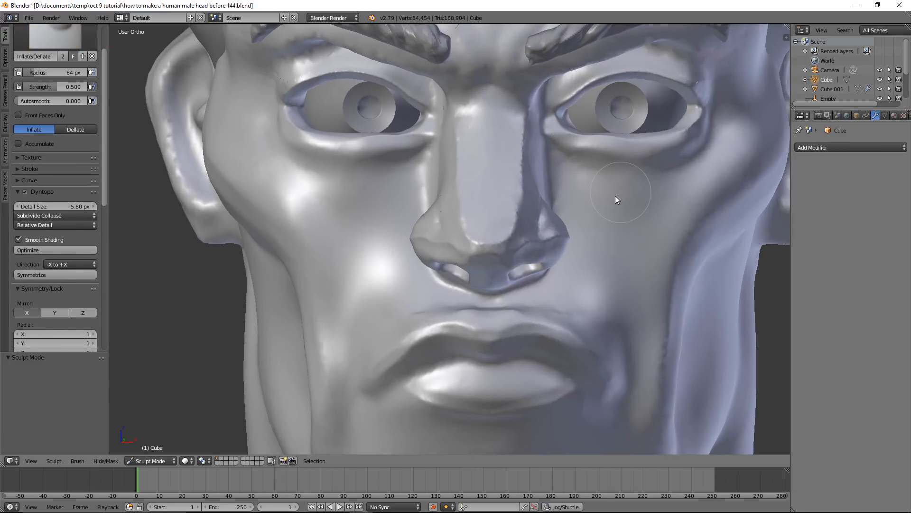
pyautogui.scroll(2, 615, 196)
pyautogui.scroll(1, 510, 261)
pyautogui.scroll(1, 585, 232)
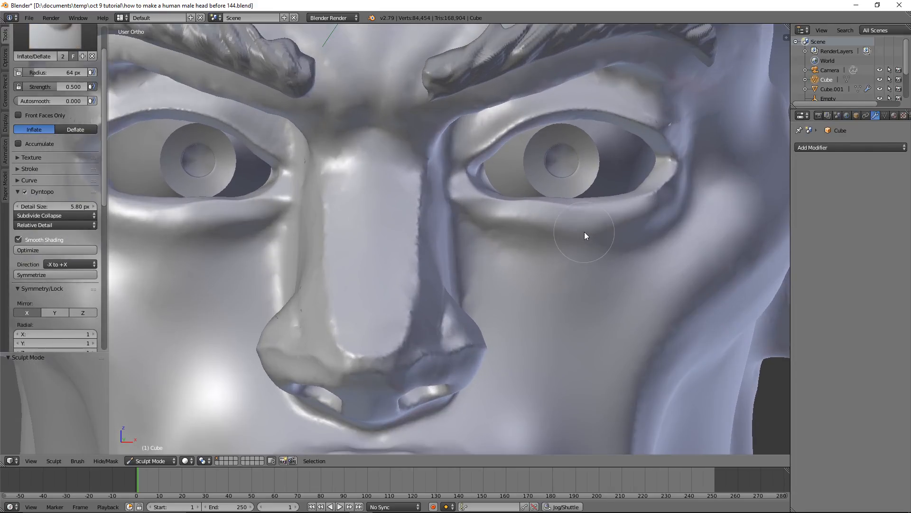
pyautogui.hotkey('shift', 's')
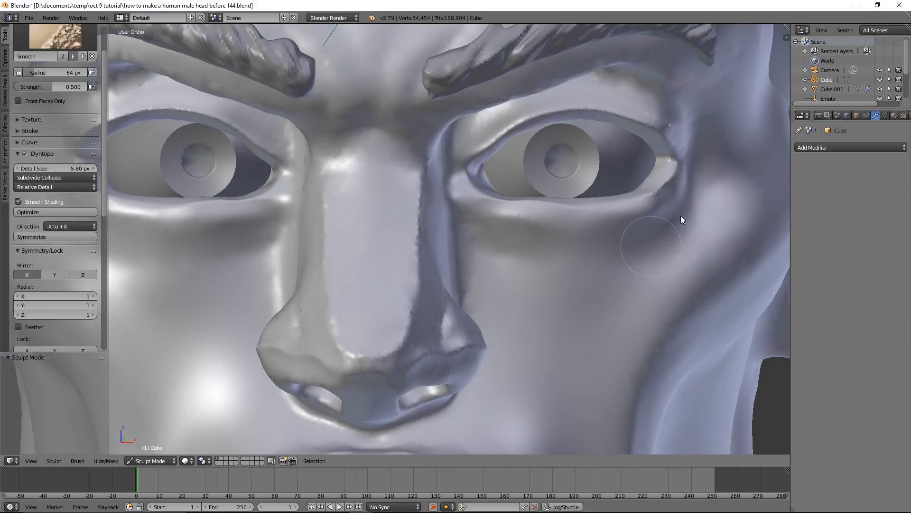
pyautogui.press('i')
pyautogui.scroll(-4, 653, 246)
pyautogui.scroll(-2, 649, 251)
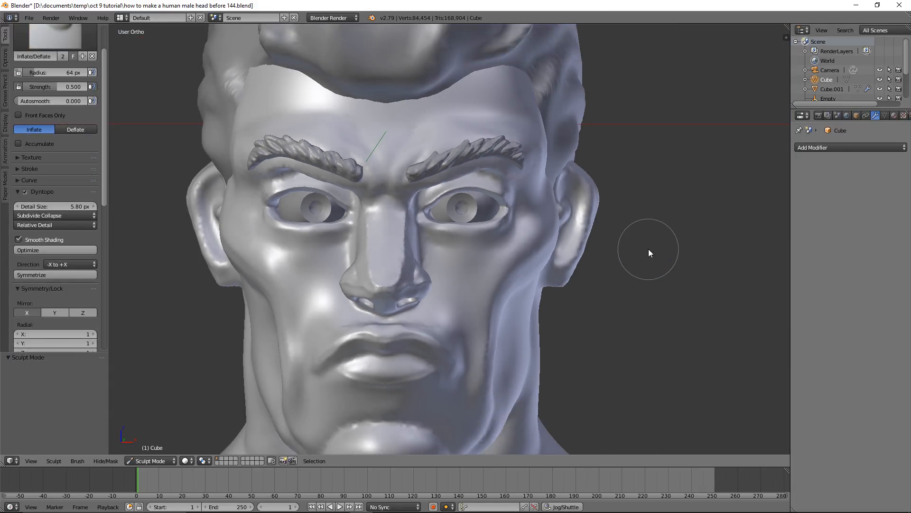
# Step: Carve mirrored creases beneath the eyes with the Crease brush, running from the inner eye corners down across the cheeks
pyautogui.scroll(3, 106, 72)
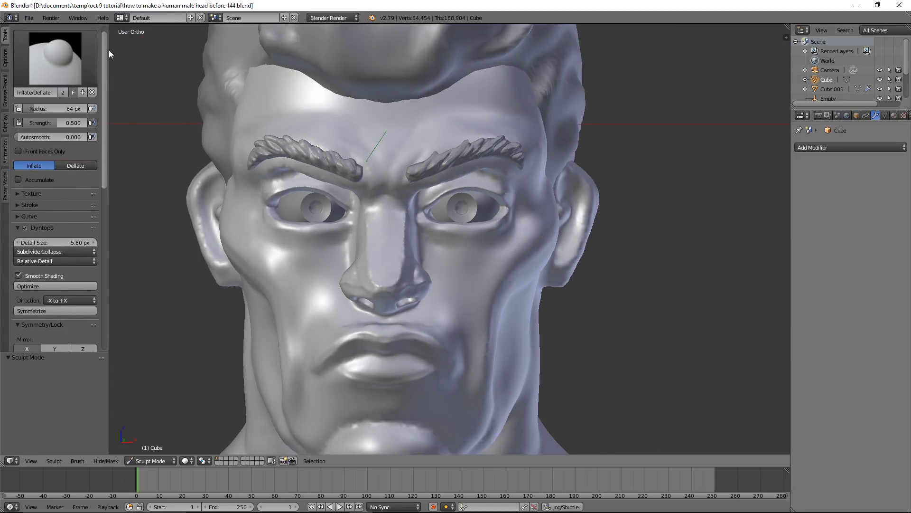
pyautogui.click(64, 72)
pyautogui.click(160, 127)
pyautogui.scroll(5, 472, 238)
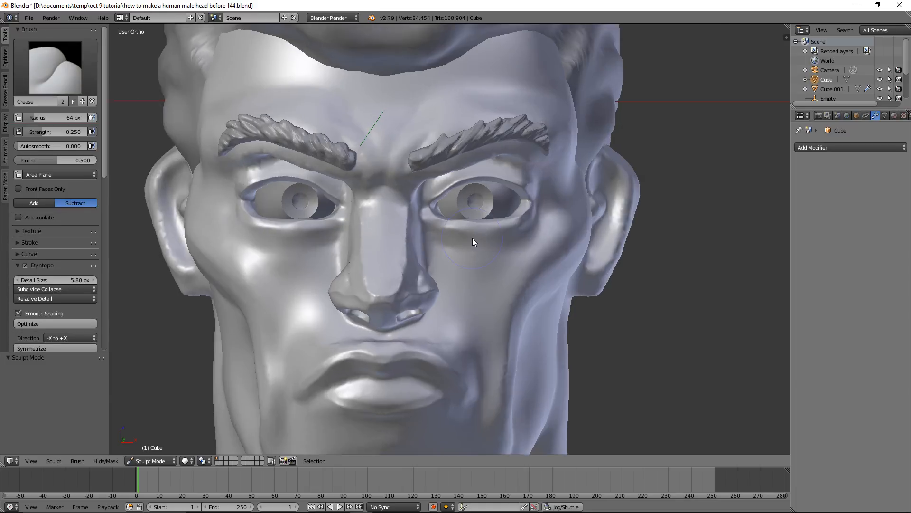
pyautogui.scroll(2, 489, 203)
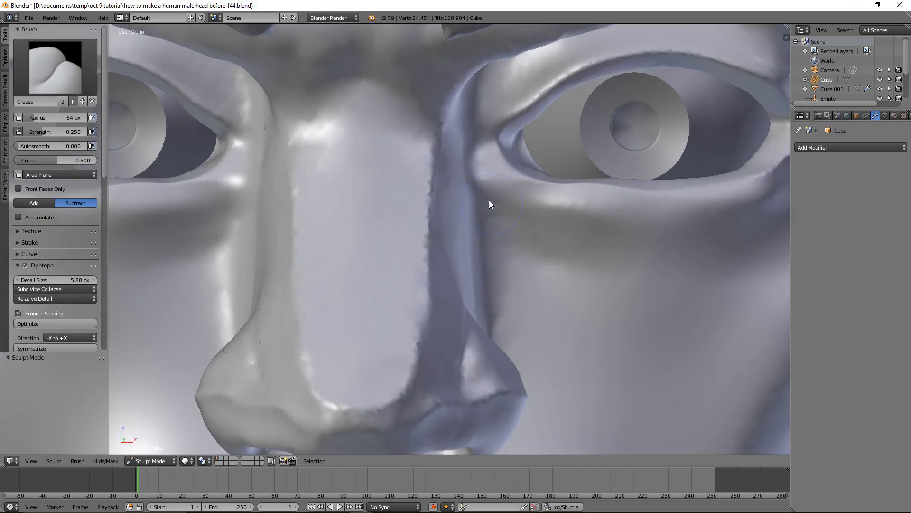
pyautogui.moveTo(490, 206)
pyautogui.mouseDown()
pyautogui.moveTo(614, 335)
pyautogui.moveTo(535, 256)
pyautogui.moveTo(637, 341)
pyautogui.mouseUp()
pyautogui.scroll(-3, 638, 324)
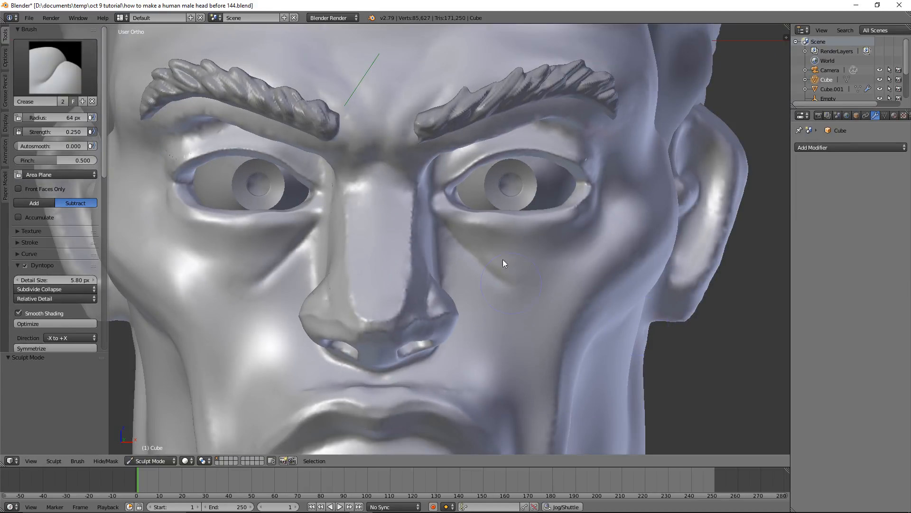
pyautogui.moveTo(461, 232)
pyautogui.mouseDown()
pyautogui.moveTo(494, 255)
pyautogui.moveTo(542, 261)
pyautogui.moveTo(577, 242)
pyautogui.moveTo(470, 249)
pyautogui.mouseUp()
pyautogui.scroll(-3, 545, 303)
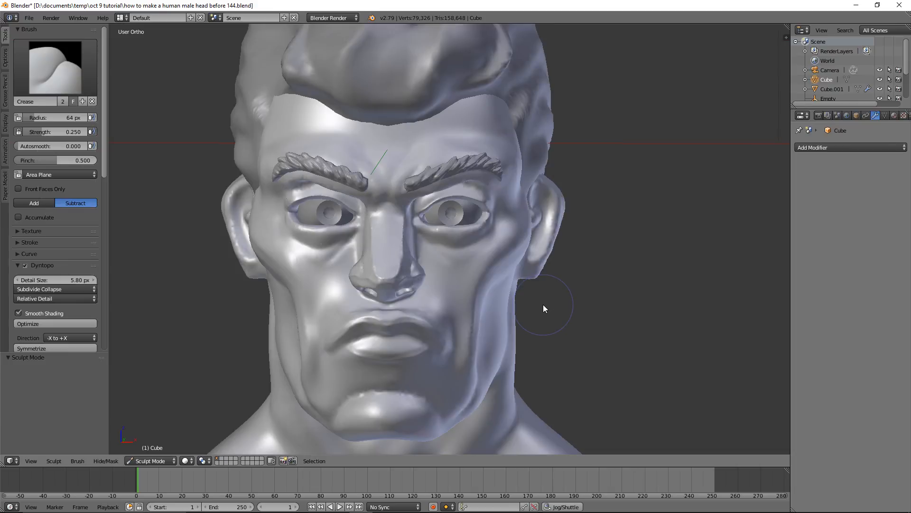
pyautogui.moveTo(544, 304)
pyautogui.mouseDown(button='middle')
pyautogui.moveTo(524, 293)
pyautogui.moveTo(505, 298)
pyautogui.moveTo(559, 304)
pyautogui.moveTo(535, 301)
pyautogui.mouseUp(button='middle')
pyautogui.scroll(4, 529, 301)
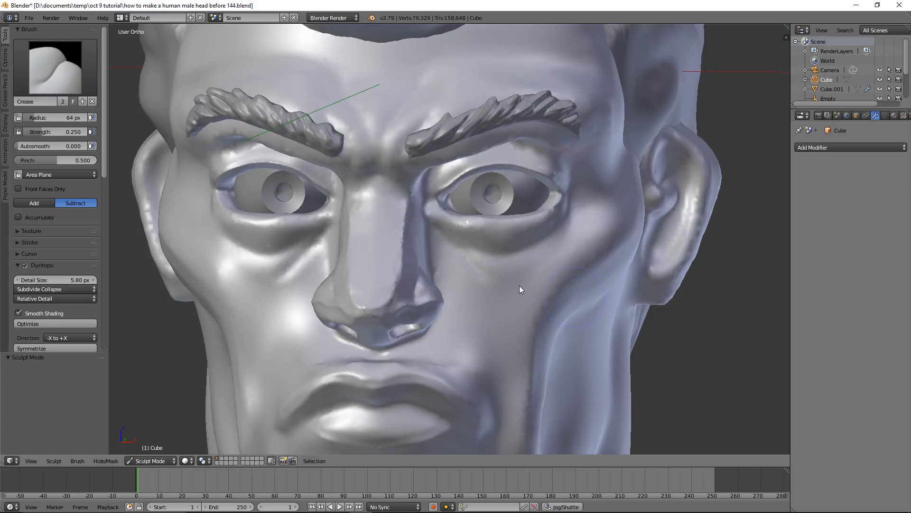
# Step: Soften the creases beneath the eyes with the Smooth brush, and return to the Crease brush
pyautogui.press('s')
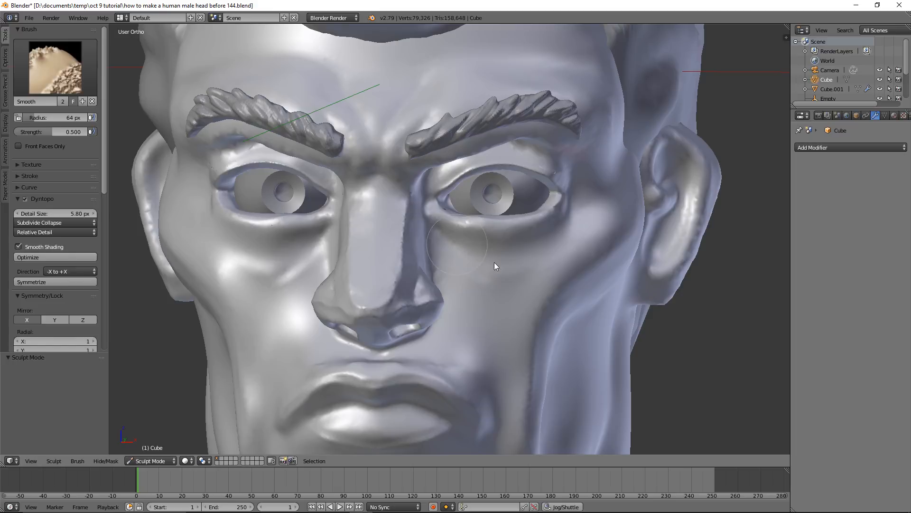
pyautogui.hotkey('shift', 'c')
pyautogui.scroll(-3, 508, 279)
pyautogui.moveTo(499, 283)
pyautogui.mouseDown(button='middle')
pyautogui.moveTo(511, 283)
pyautogui.moveTo(485, 277)
pyautogui.moveTo(508, 281)
pyautogui.moveTo(496, 278)
pyautogui.mouseUp(button='middle')
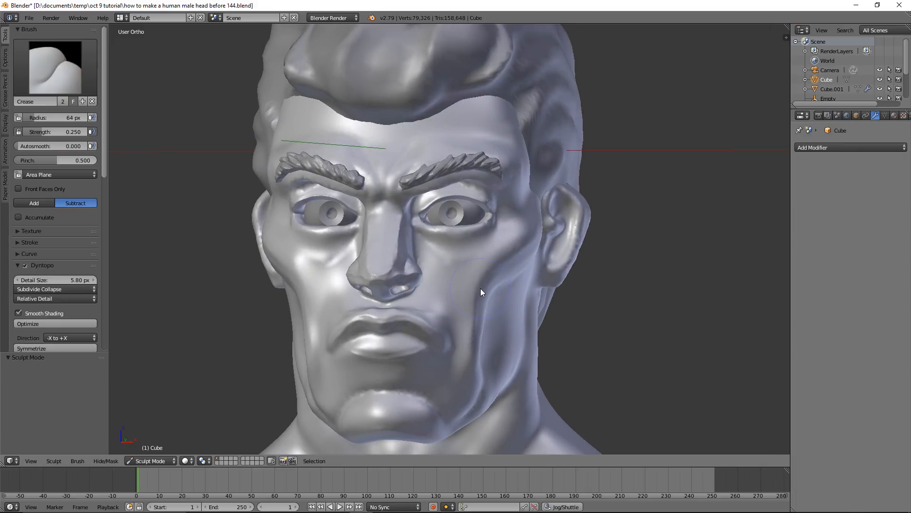
# Step: Set the Crease brush radius to 35 px and carve mirrored folds from beside the nostrils down towards the mouth corners
pyautogui.press('f')
pyautogui.click(467, 287)
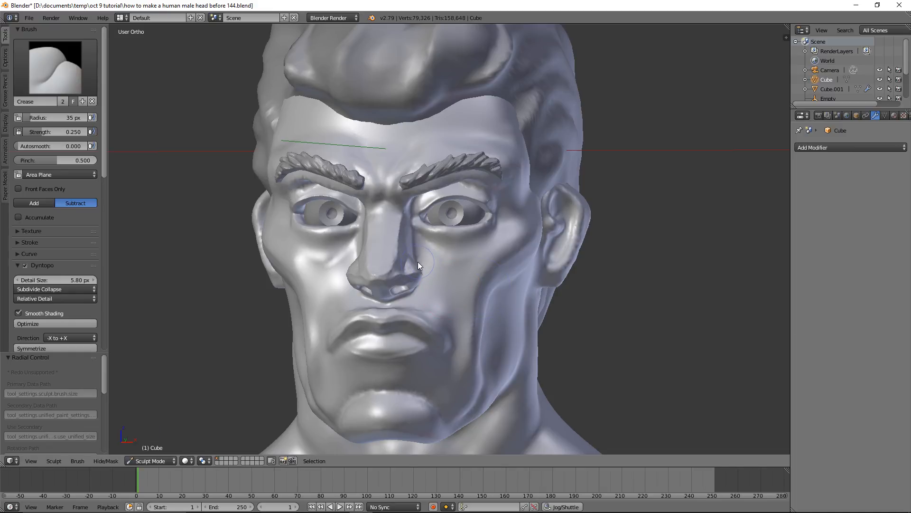
pyautogui.moveTo(421, 259); pyautogui.dragTo(458, 312)
pyautogui.moveTo(471, 308)
pyautogui.mouseDown(button='middle')
pyautogui.moveTo(494, 309)
pyautogui.moveTo(465, 302)
pyautogui.mouseUp(button='middle')
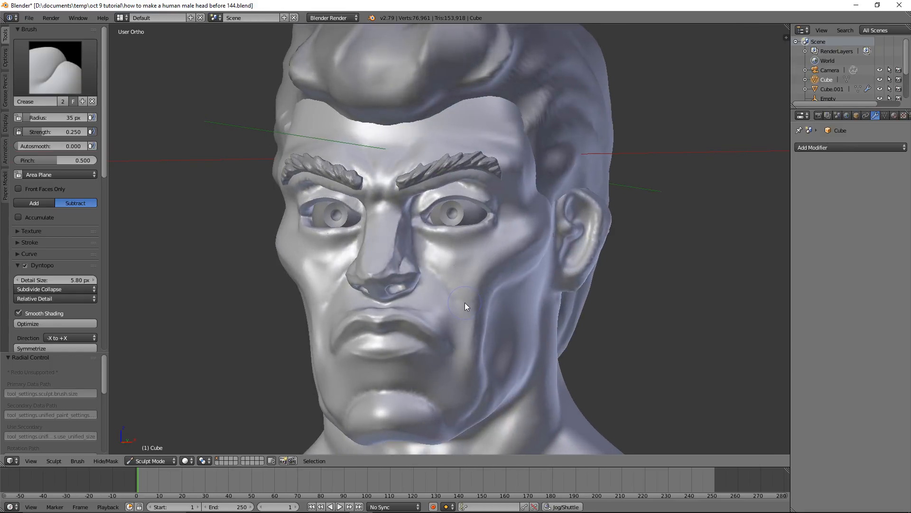
# Step: Set the Crease brush radius to 49 px and save the file as "how to make a human male head before 145.blend"
pyautogui.press('f')
pyautogui.click(469, 308)
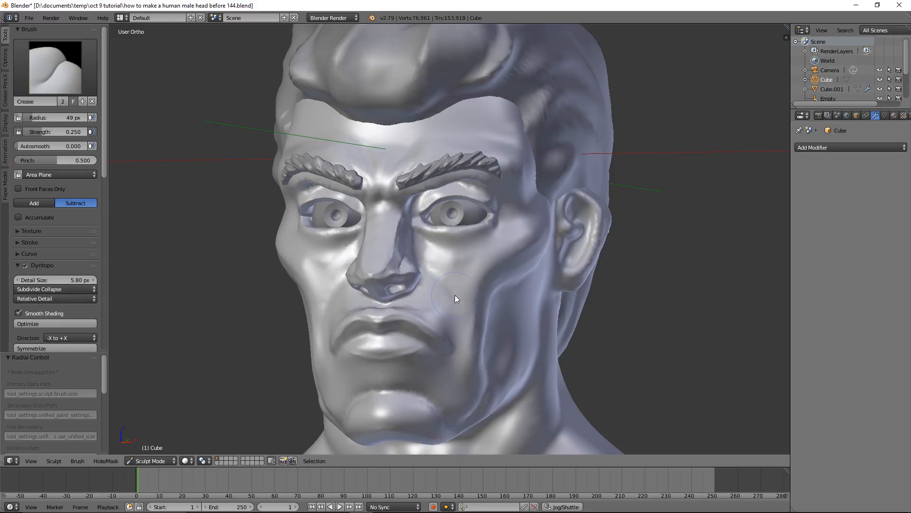
pyautogui.moveTo(499, 301)
pyautogui.mouseDown(button='middle')
pyautogui.moveTo(530, 310)
pyautogui.moveTo(522, 309)
pyautogui.moveTo(592, 286)
pyautogui.moveTo(581, 279)
pyautogui.moveTo(618, 286)
pyautogui.moveTo(584, 283)
pyautogui.mouseUp(button='middle')
pyautogui.scroll(-3, 593, 286)
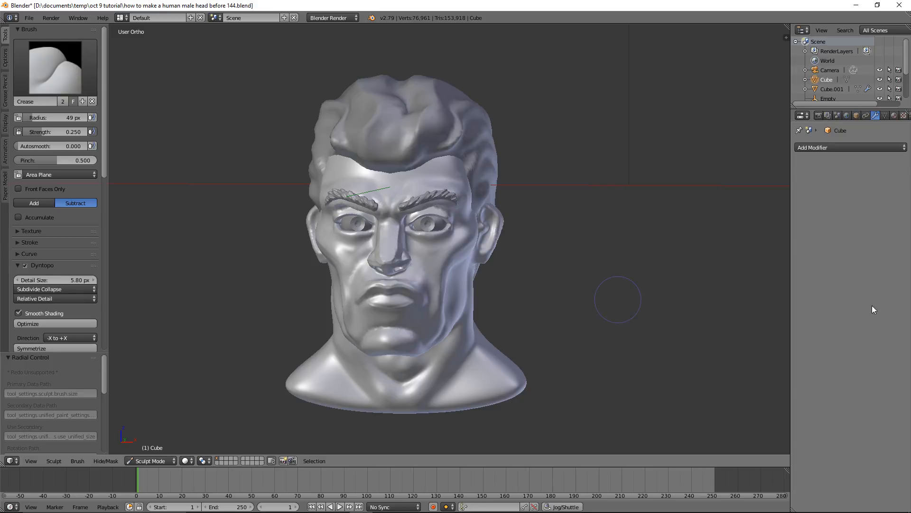
pyautogui.hotkey('ctrl', 'alt', 's')
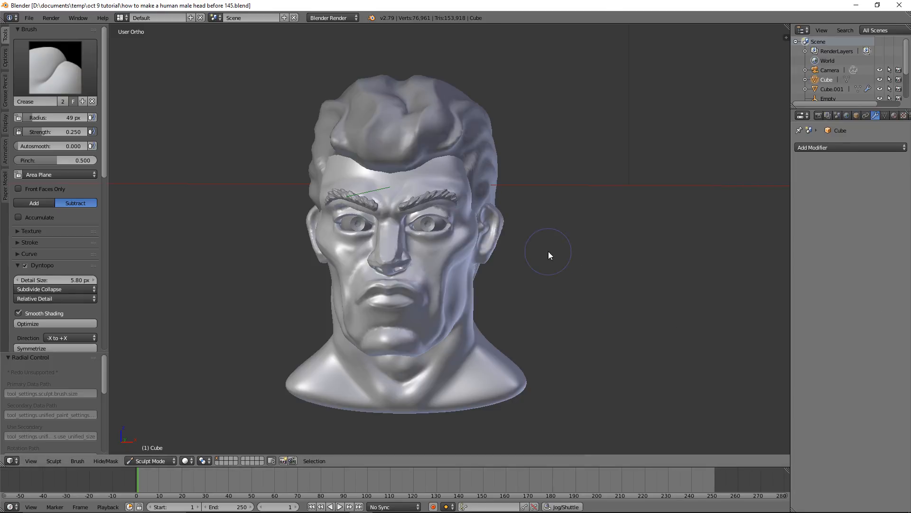
# Step: Smooth the hard upper edge and sides of the chin so it blends into the area below the lower lip
pyautogui.scroll(2, 548, 256)
pyautogui.keyDown('shift'); pyautogui.moveTo(550, 258); pyautogui.dragTo(561, 142, button='middle'); pyautogui.keyUp('shift')
pyautogui.press('ctrl')
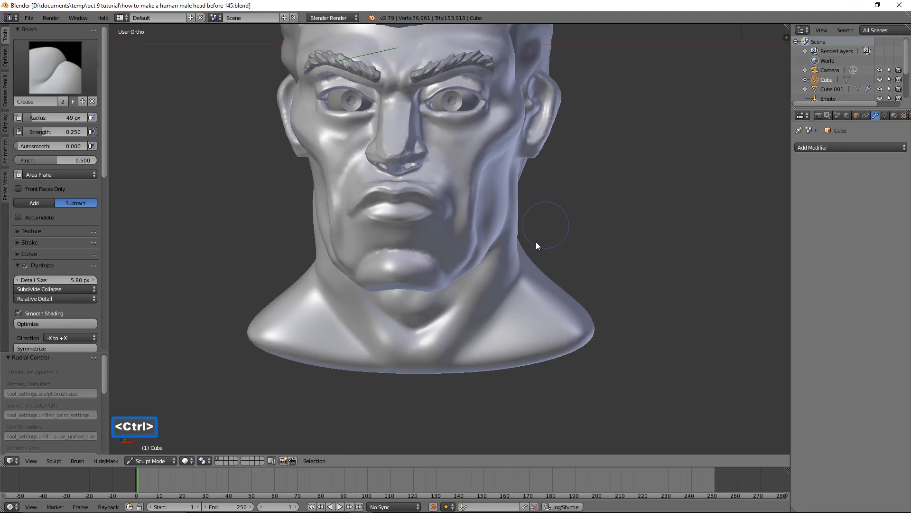
pyautogui.keyDown('ctrl'); pyautogui.moveTo(529, 260); pyautogui.dragTo(527, 203, button='middle'); pyautogui.keyUp('ctrl')
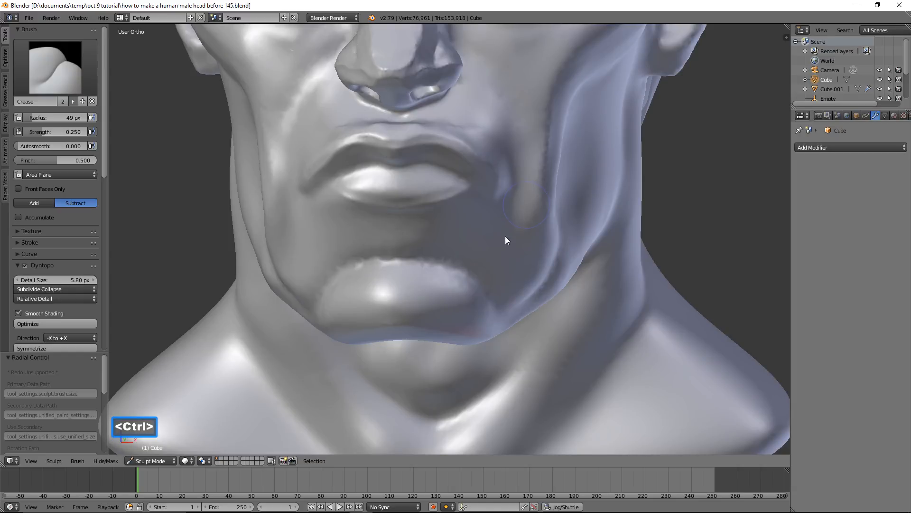
pyautogui.press('s')
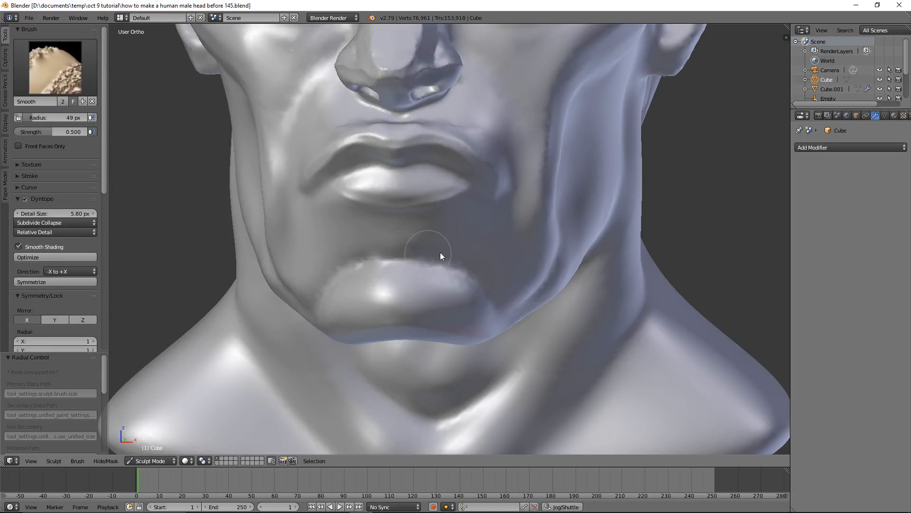
pyautogui.keyDown('shift'); pyautogui.moveTo(477, 273); pyautogui.dragTo(502, 300); pyautogui.keyUp('shift')
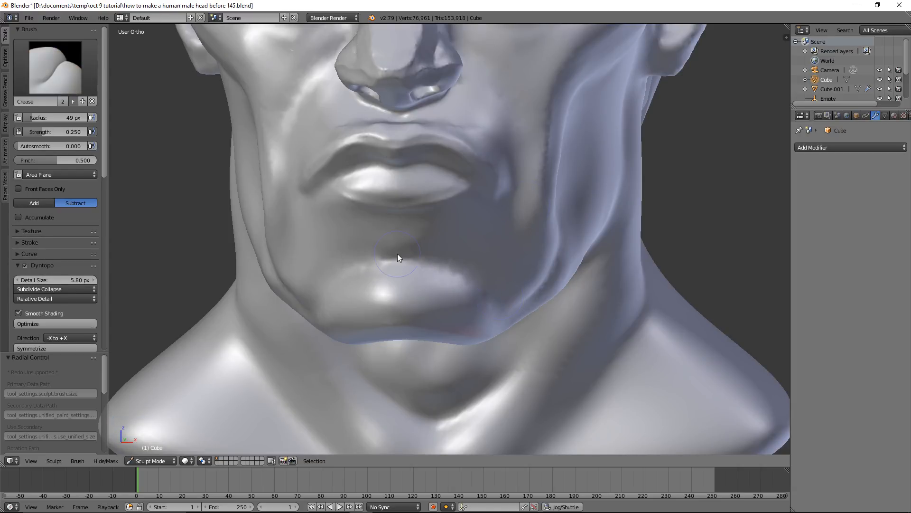
pyautogui.press('shift')
pyautogui.moveTo(421, 255)
pyautogui.keyDown('shift'); pyautogui.mouseDown()
pyautogui.moveTo(462, 270)
pyautogui.moveTo(494, 301)
pyautogui.mouseUp(); pyautogui.keyUp('shift')
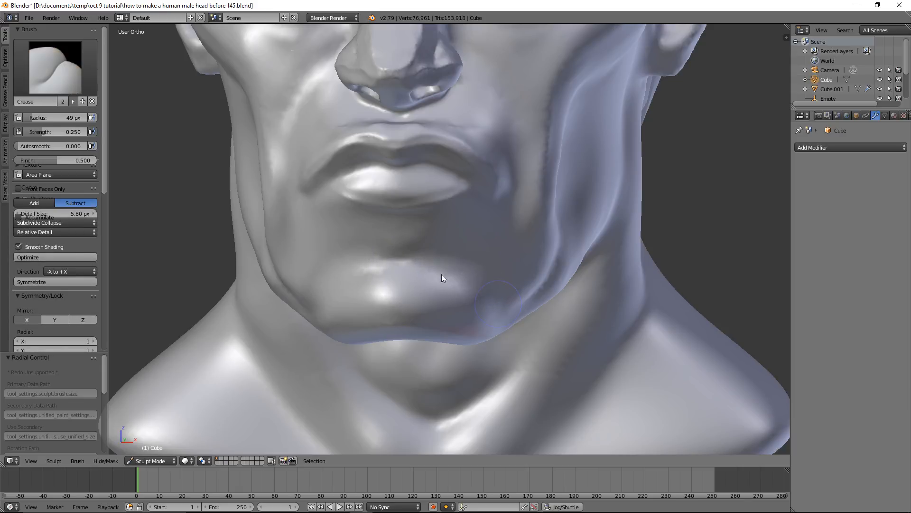
pyautogui.keyDown('shift'); pyautogui.moveTo(412, 255); pyautogui.dragTo(441, 262); pyautogui.keyUp('shift')
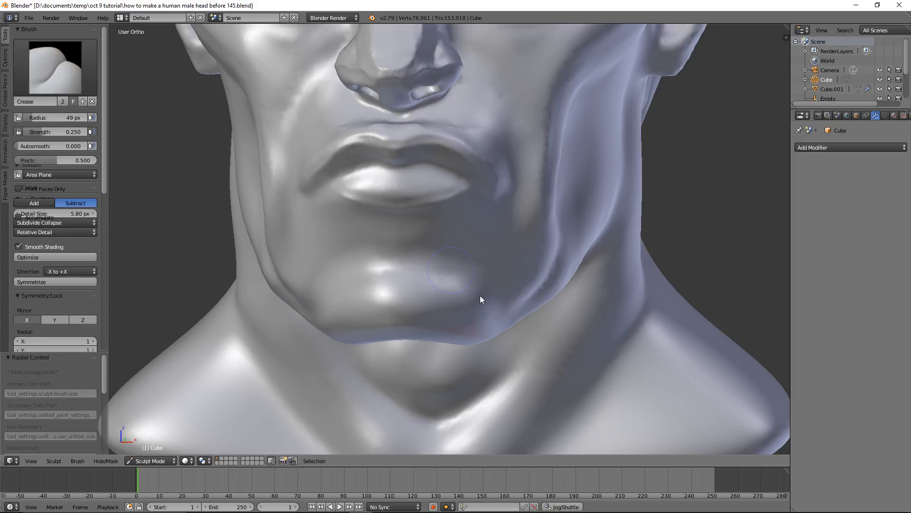
# Step: Choose the Crease brush again for sculpting around the chin
pyautogui.scroll(-2, 490, 291)
pyautogui.scroll(-2, 497, 285)
pyautogui.scroll(-2, 498, 278)
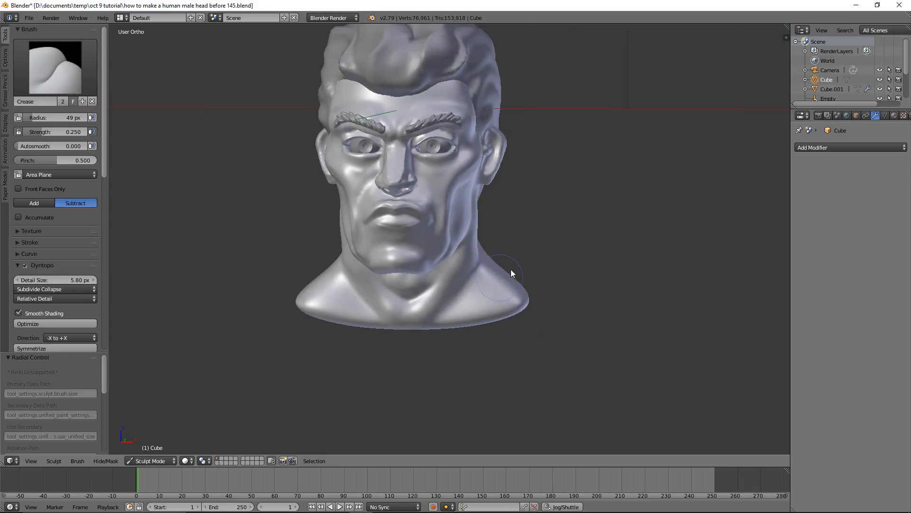
pyautogui.moveTo(506, 266)
pyautogui.mouseDown(button='middle')
pyautogui.moveTo(468, 265)
pyautogui.moveTo(532, 271)
pyautogui.moveTo(506, 267)
pyautogui.mouseUp(button='middle')
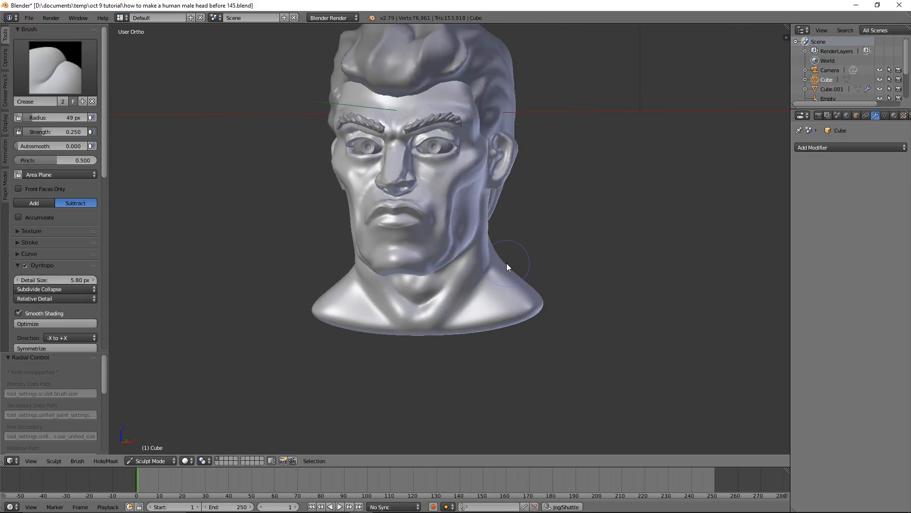
pyautogui.scroll(2, 506, 263)
pyautogui.click(74, 77)
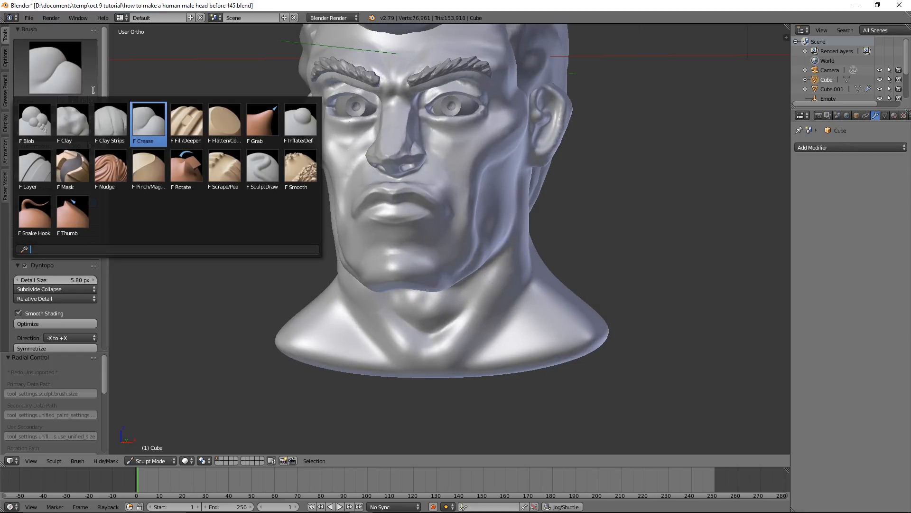
pyautogui.click(163, 128)
pyautogui.scroll(3, 495, 293)
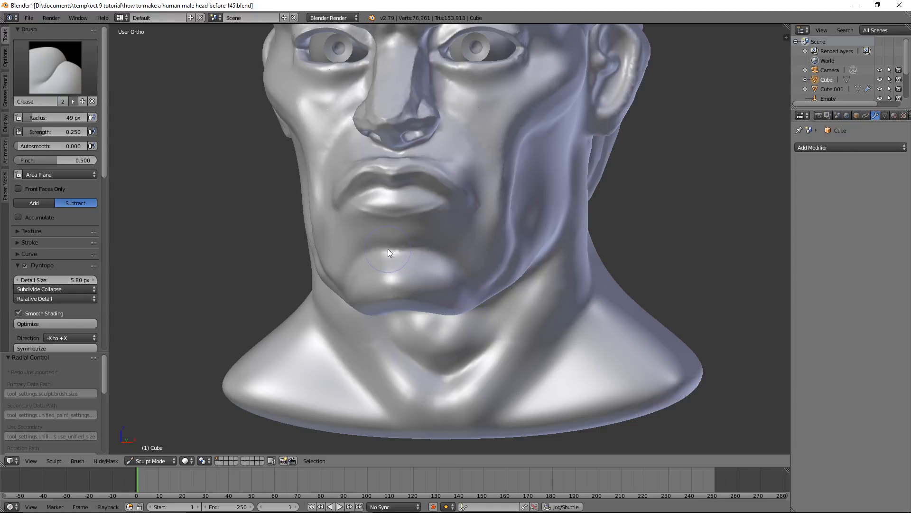
# Step: Check the whole head and save the file as "how to make a human male head before 146.blend"
pyautogui.moveTo(460, 271)
pyautogui.mouseDown(button='middle')
pyautogui.moveTo(499, 281)
pyautogui.moveTo(479, 285)
pyautogui.moveTo(468, 277)
pyautogui.moveTo(535, 288)
pyautogui.moveTo(519, 287)
pyautogui.mouseUp(button='middle')
pyautogui.scroll(-2, 479, 285)
pyautogui.scroll(-3, 515, 288)
pyautogui.scroll(2, 519, 287)
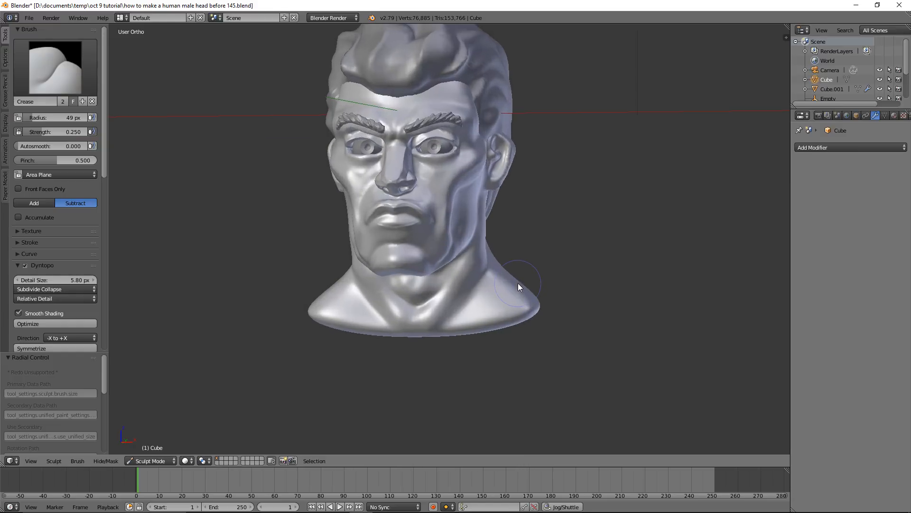
pyautogui.scroll(1, 518, 285)
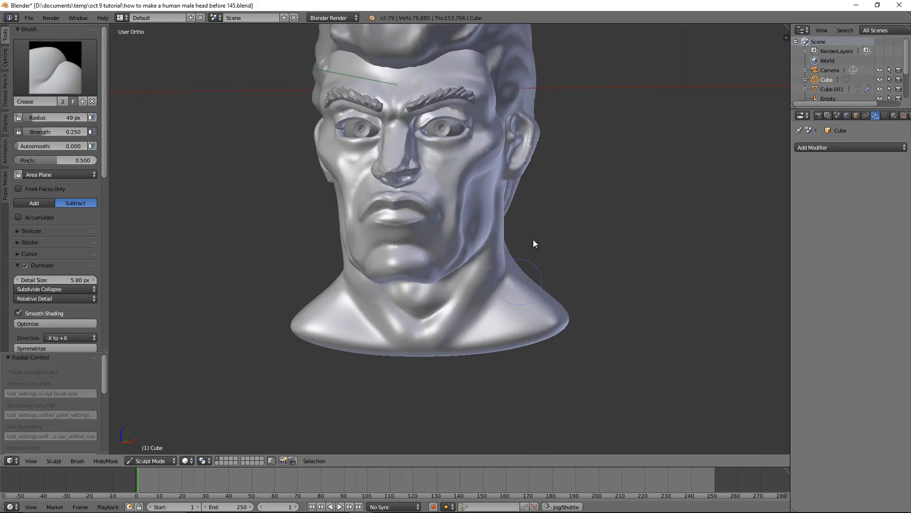
pyautogui.moveTo(576, 178); pyautogui.dragTo(558, 242, button='middle')
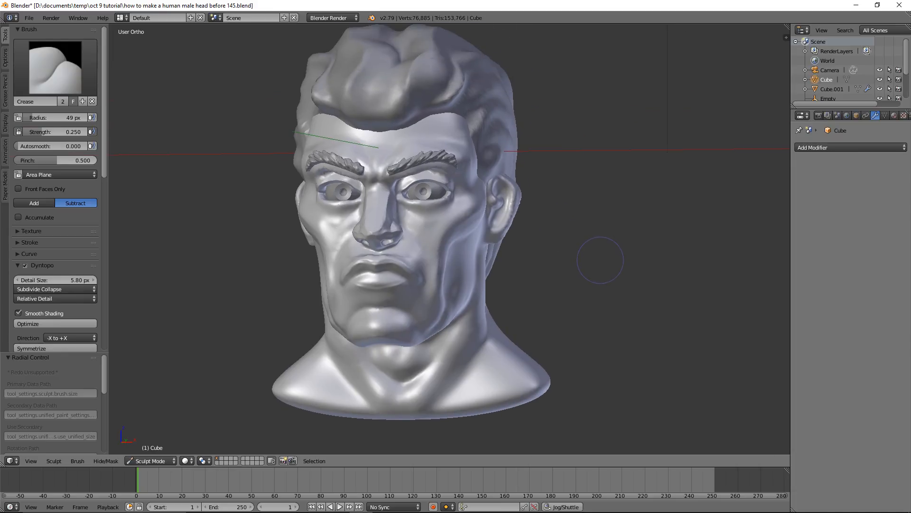
pyautogui.hotkey('ctrl', 'alt', 's')
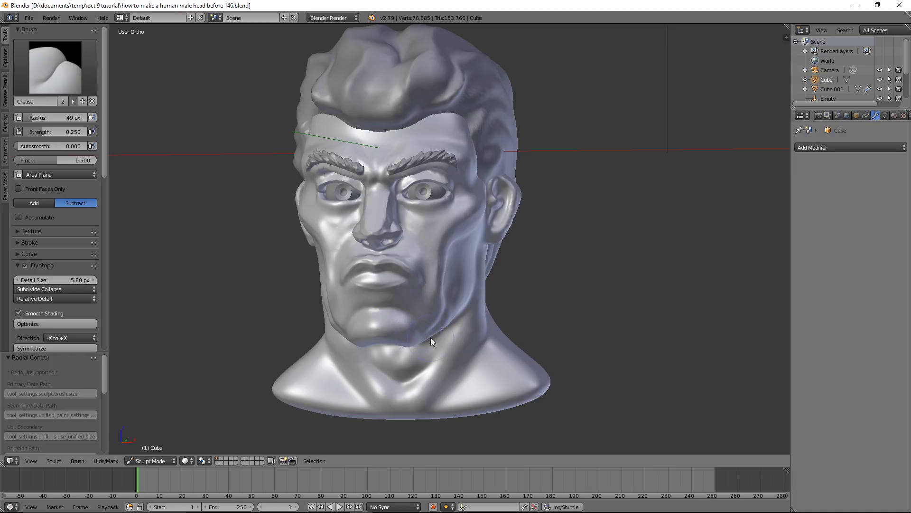
# Step: Refine the transition between the lower lip and the chin with a mirrored stroke along the chin's upper edge
pyautogui.scroll(2, 397, 325)
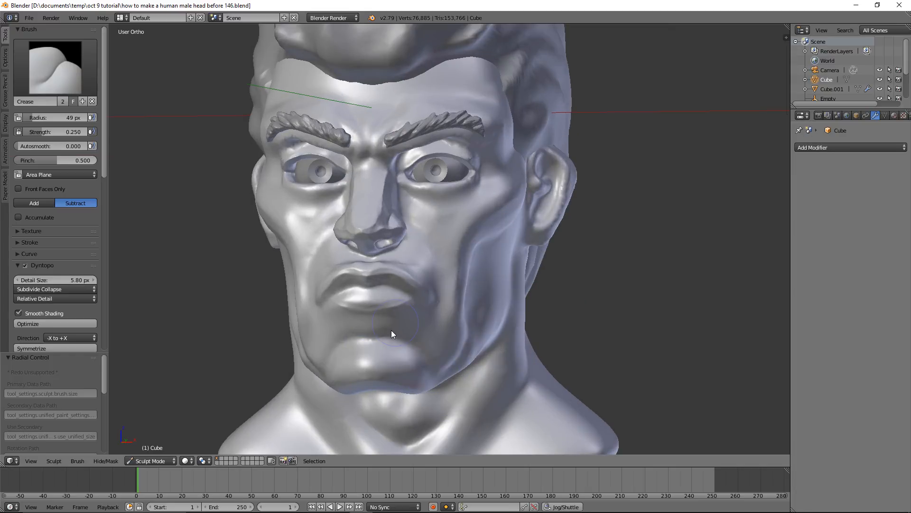
pyautogui.moveTo(372, 341); pyautogui.dragTo(416, 353)
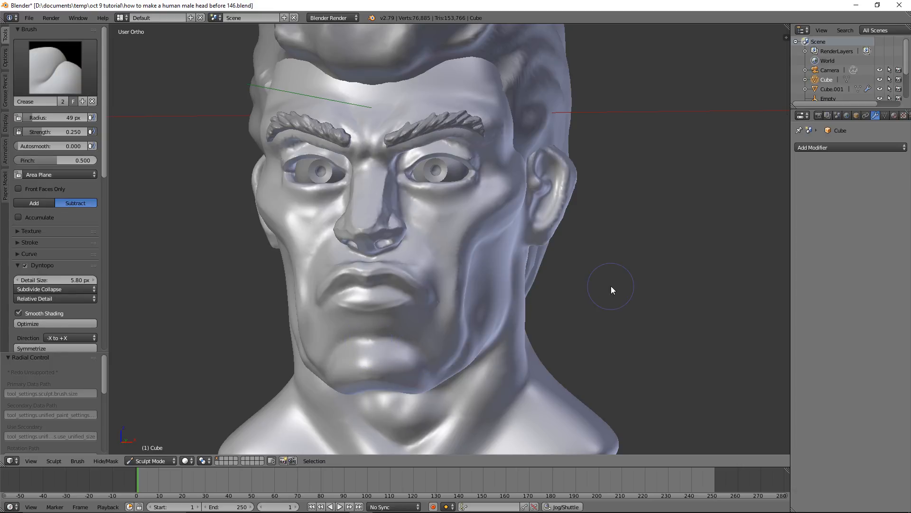
pyautogui.scroll(-2, 611, 286)
pyautogui.scroll(-2, 611, 286)
pyautogui.moveTo(595, 283)
pyautogui.mouseDown(button='middle')
pyautogui.moveTo(635, 285)
pyautogui.moveTo(602, 286)
pyautogui.mouseUp(button='middle')
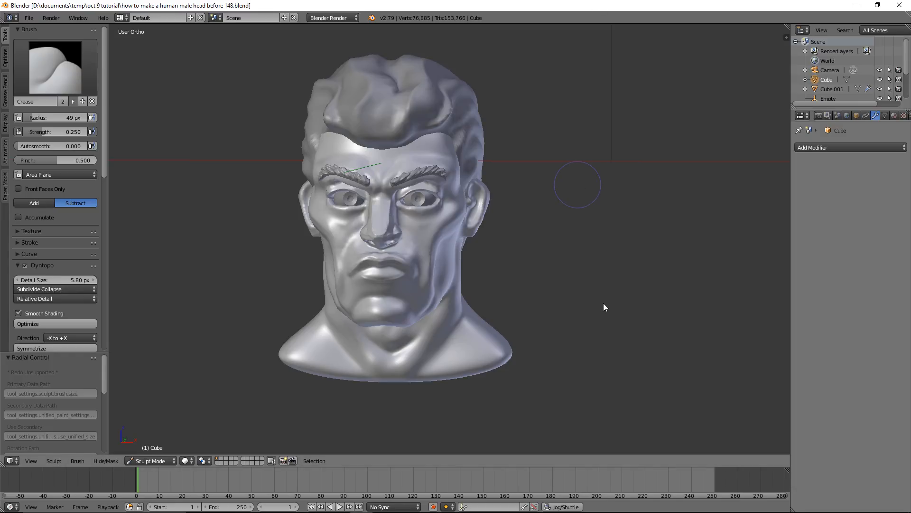
# Step: Switch the head to Object Mode and split off a UV/Image Editor area beside the 3D view
pyautogui.click(175, 461)
pyautogui.click(172, 451)
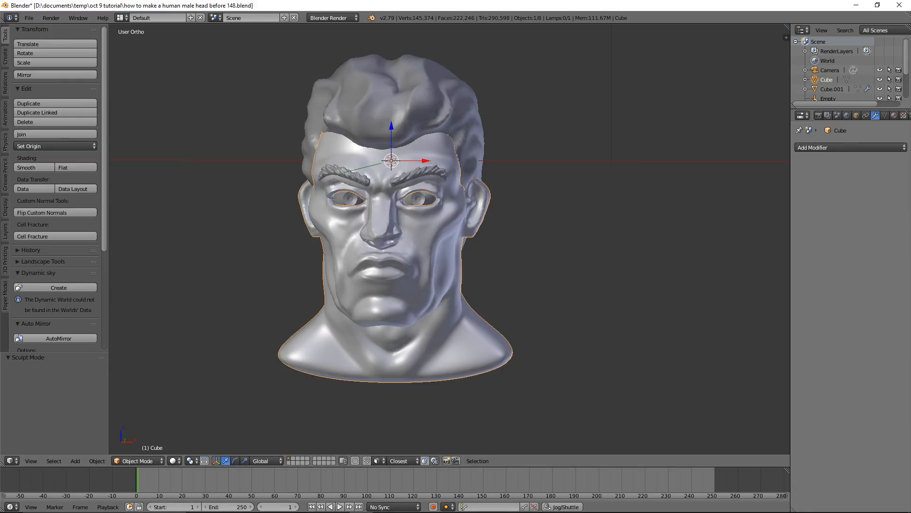
pyautogui.moveTo(2, 464); pyautogui.dragTo(302, 455)
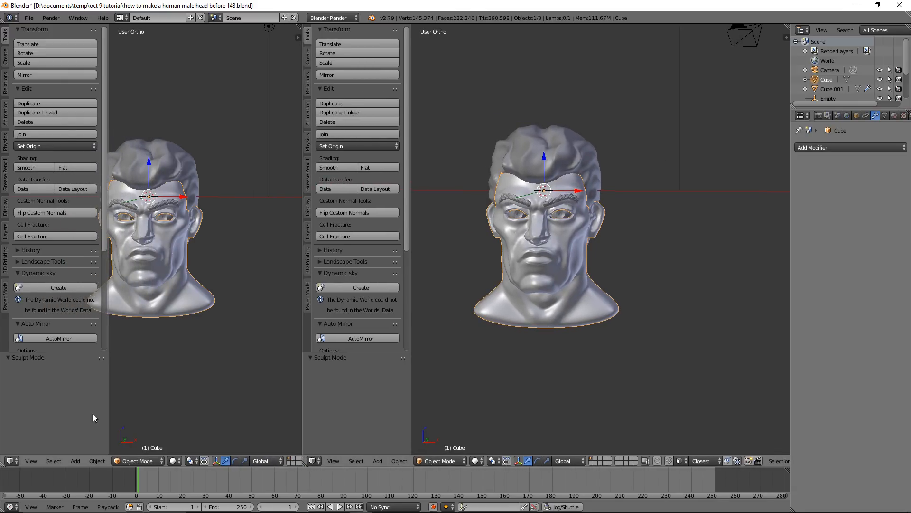
pyautogui.click(18, 461)
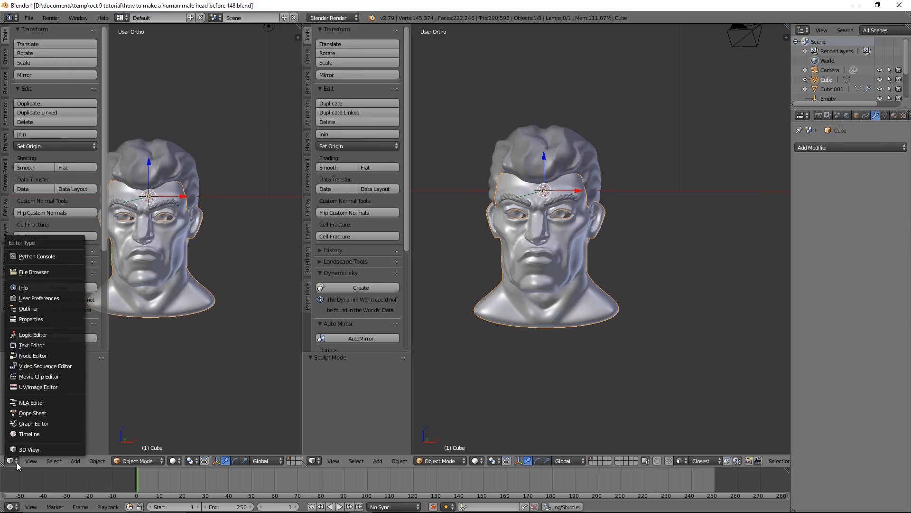
pyautogui.click(72, 388)
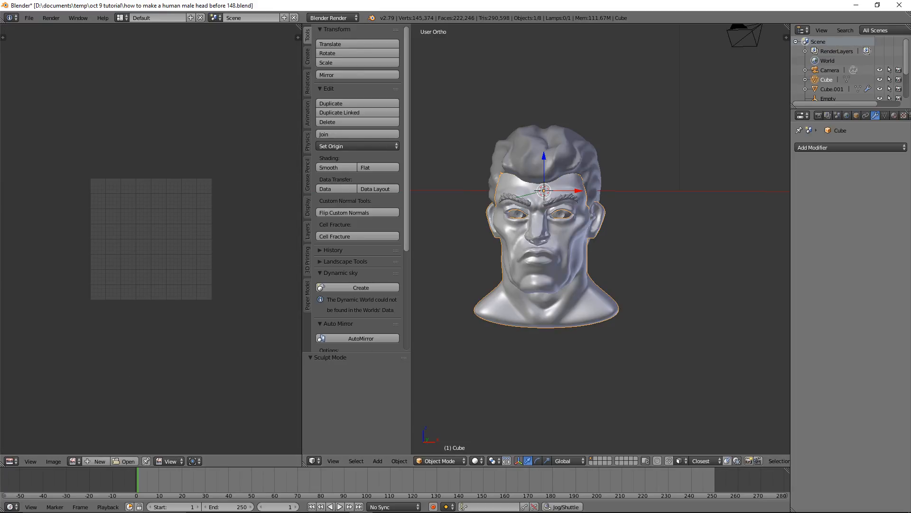
# Step: Save two incremental copies of the file, "how to make a human male head before 149.blend" and "how to make a human male head before 150.blend"
pyautogui.hotkey('ctrl', 'alt', 's')
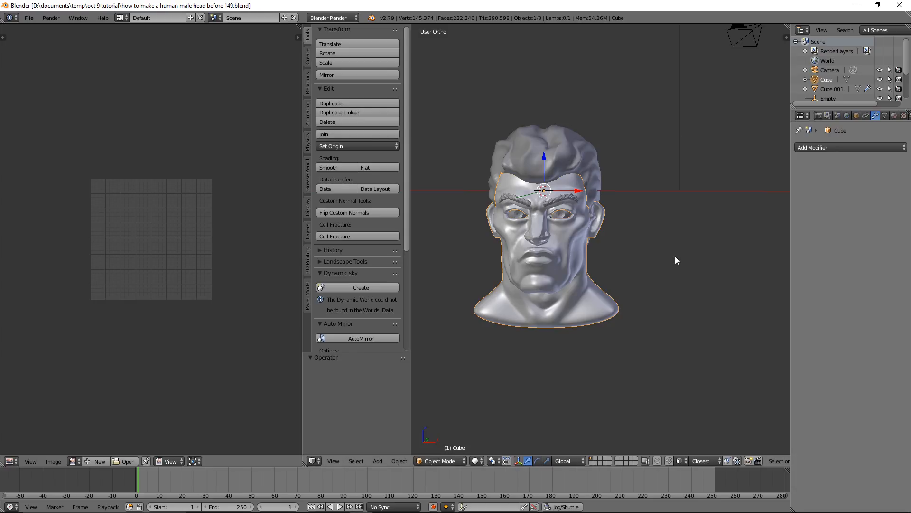
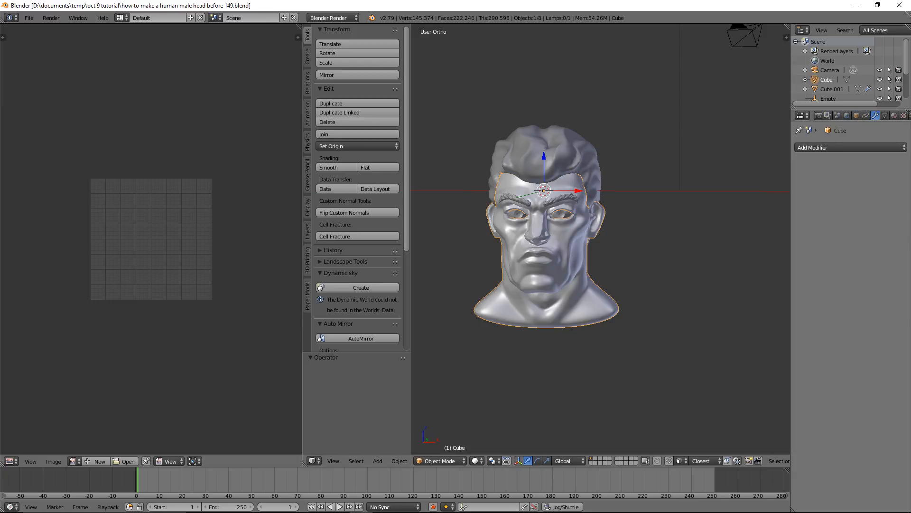
pyautogui.hotkey('ctrl', 'alt', 's')
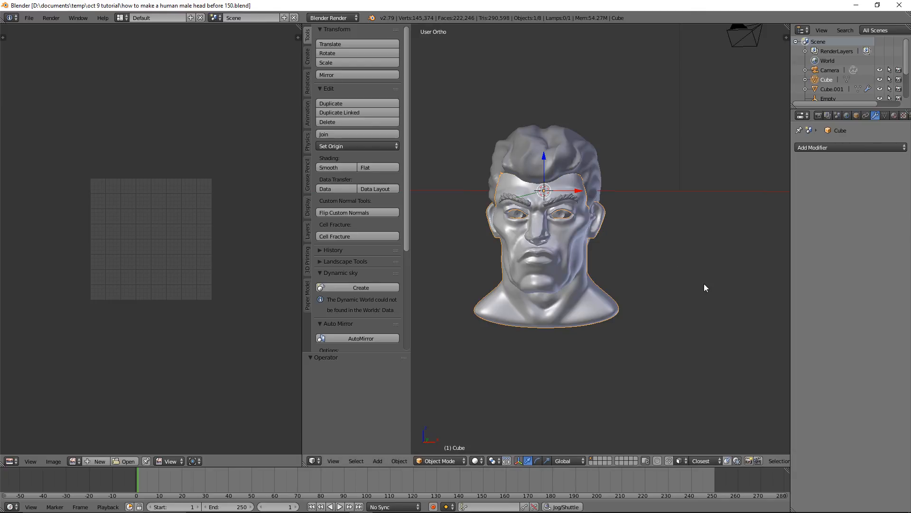
# Step: Enter Edit Mode on the head, select the whole mesh and unwrap it with Smart UV Project at an angle limit of 66
pyautogui.click(460, 460)
pyautogui.click(440, 438)
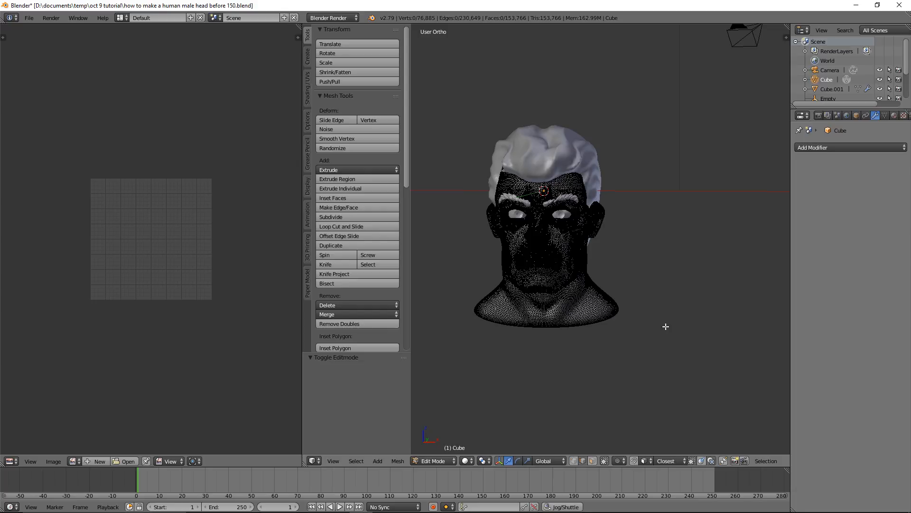
pyautogui.press('a')
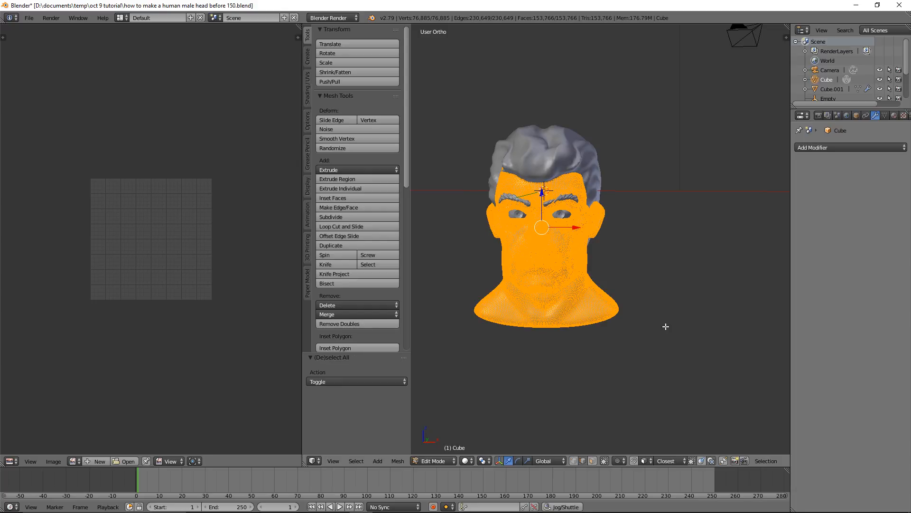
pyautogui.press('u')
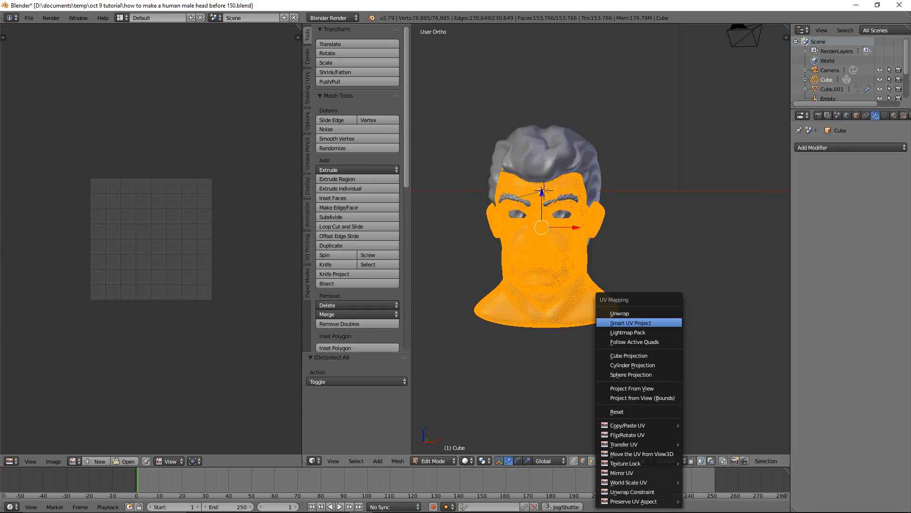
pyautogui.click(669, 324)
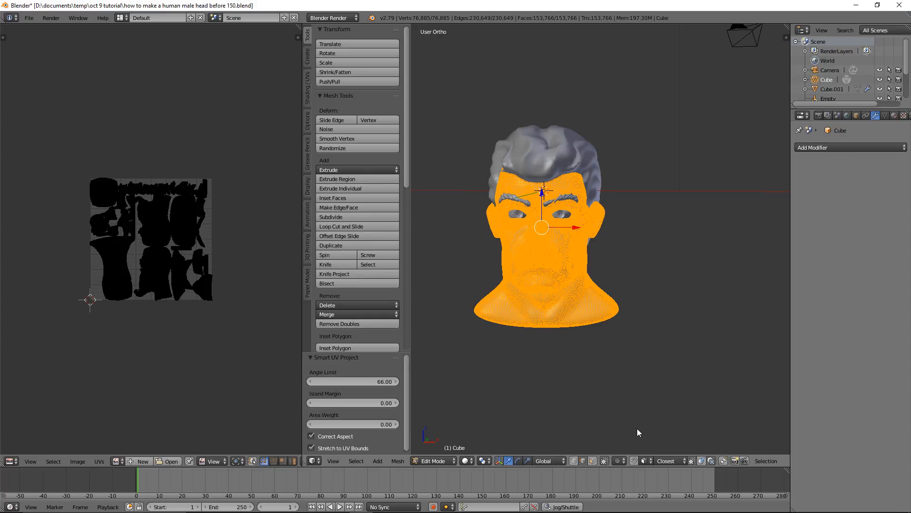
# Step: Create a blank 2048 x 2048 px image named "ao", saving incremental file copies 151 before and 152 after creating it
pyautogui.hotkey('ctrl', 'alt', 's')
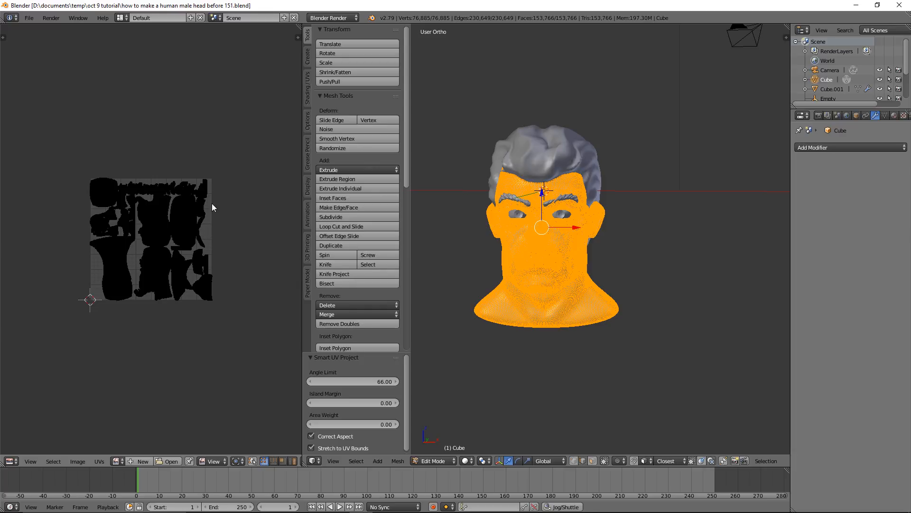
pyautogui.click(149, 461)
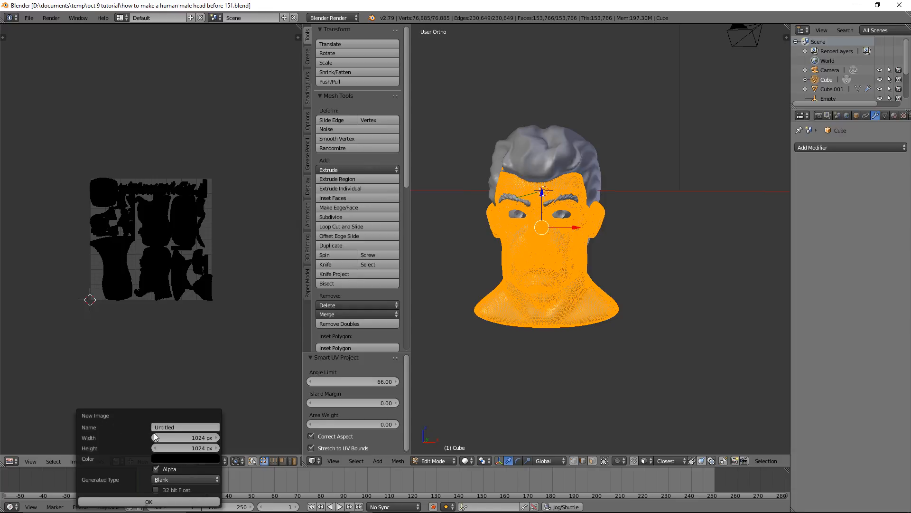
pyautogui.click(177, 427)
pyautogui.write('ao')
pyautogui.press('Return')
pyautogui.click(192, 437)
pyautogui.write('2048')
pyautogui.click(194, 448)
pyautogui.write('204')
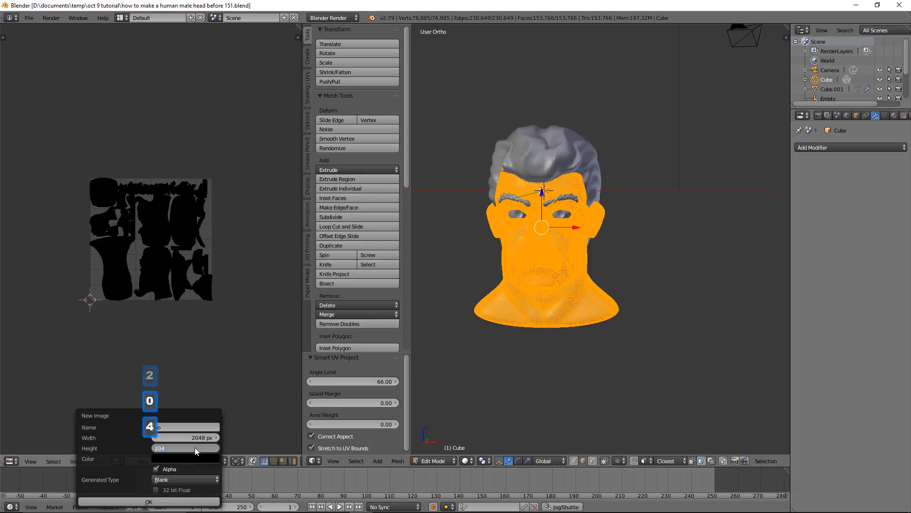
pyautogui.write('8')
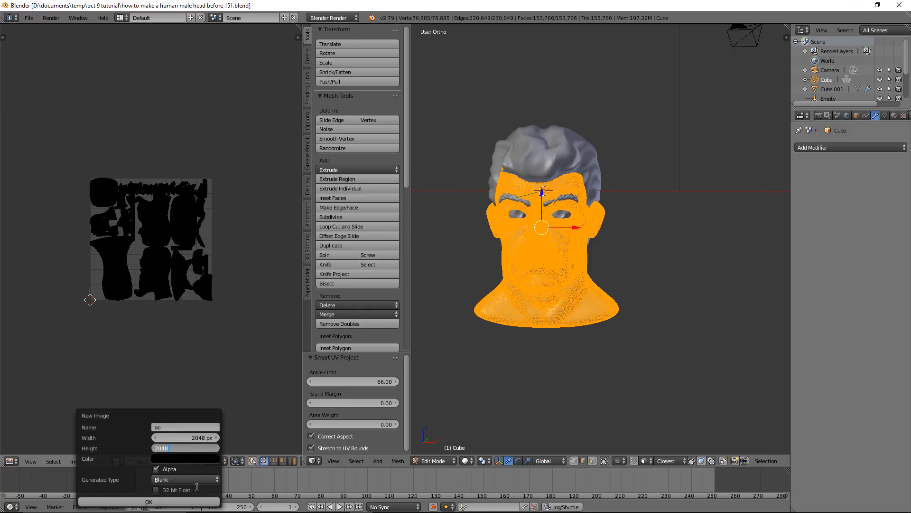
pyautogui.click(197, 502)
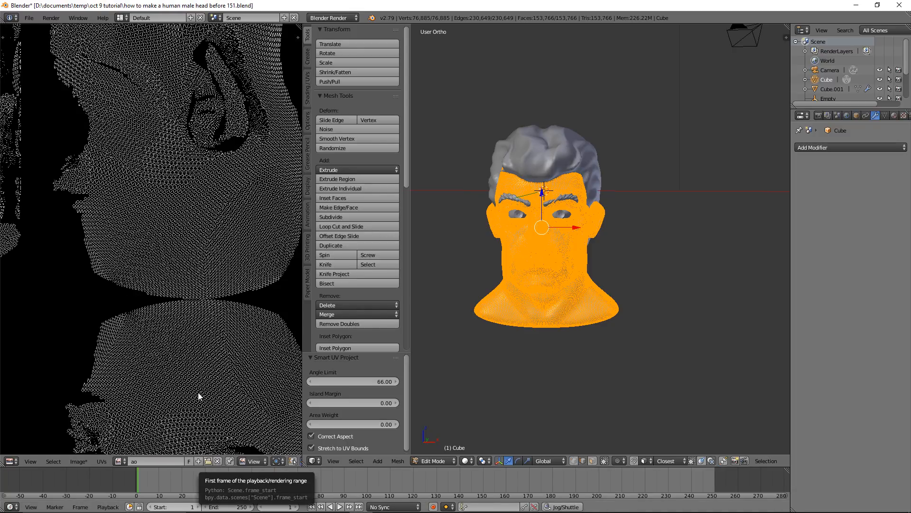
pyautogui.scroll(-6, 198, 390)
pyautogui.scroll(1, 198, 388)
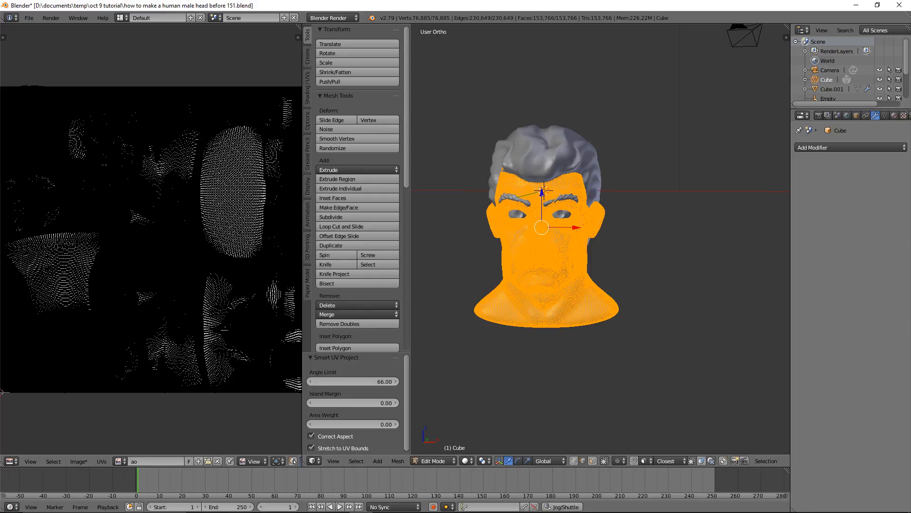
pyautogui.hotkey('ctrl', 'alt', 's')
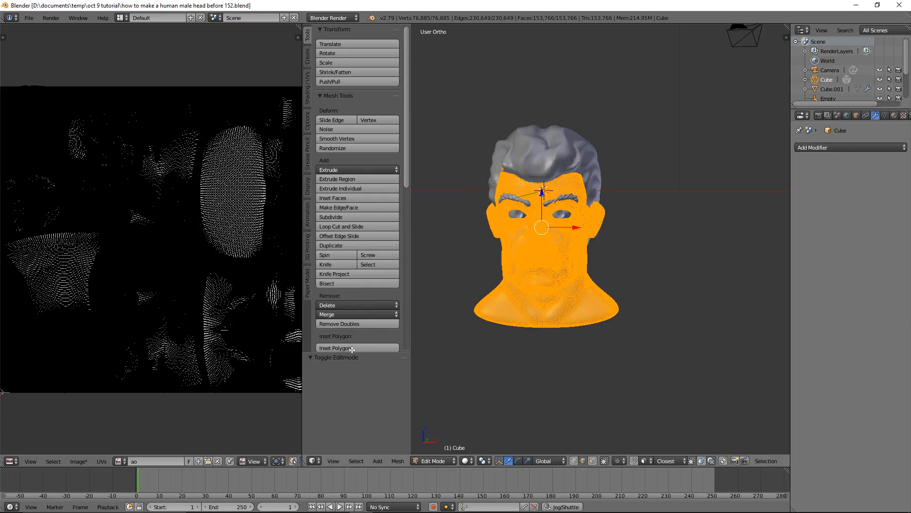
# Step: Save the image as ao.png in a new "textures" folder inside "oct 9 tutorial" and save incremental file copy 153
pyautogui.click(79, 461)
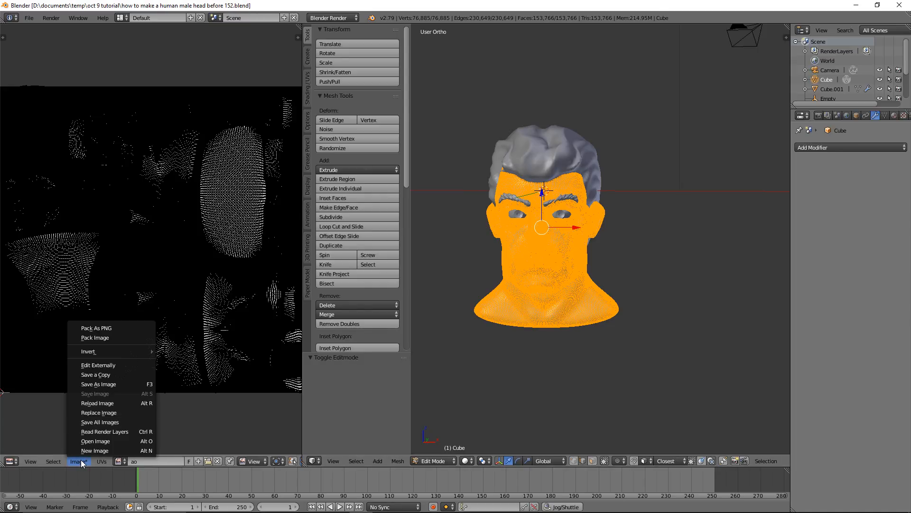
pyautogui.click(127, 383)
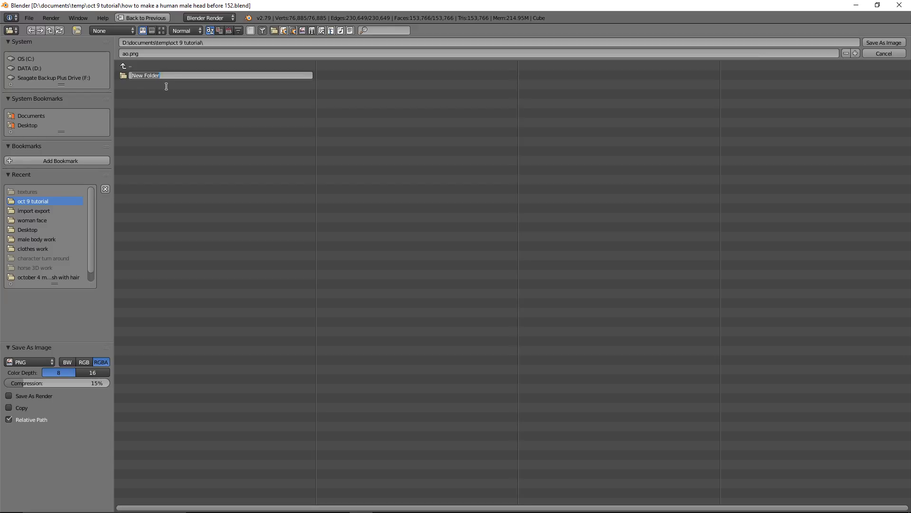
pyautogui.write('text')
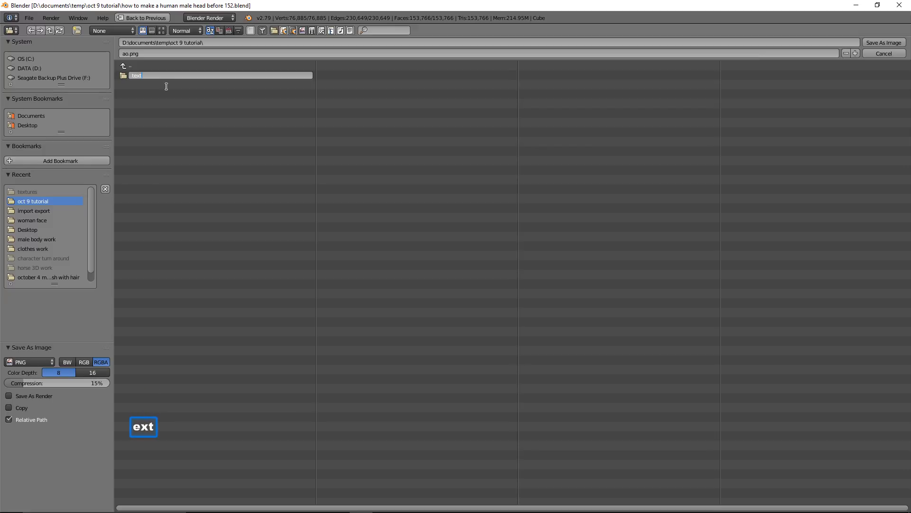
pyautogui.write('ures')
pyautogui.press('Return')
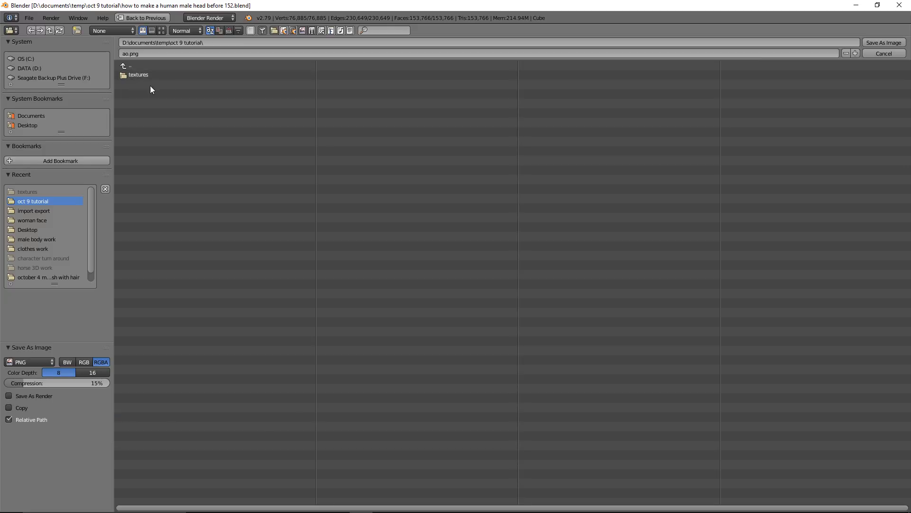
pyautogui.click(155, 75)
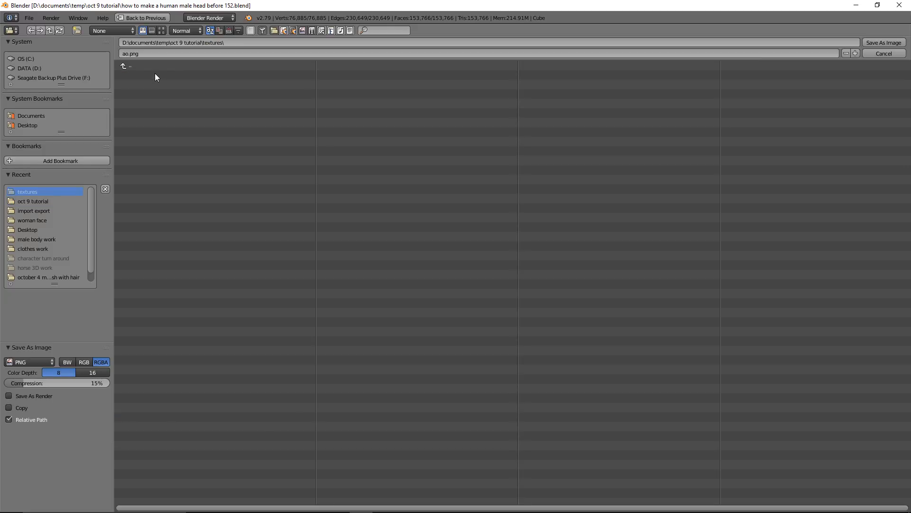
pyautogui.click(871, 42)
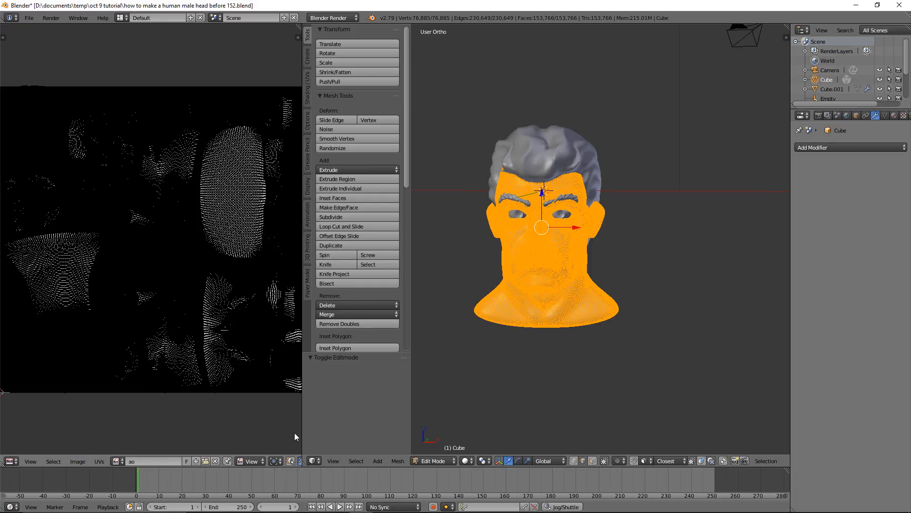
pyautogui.hotkey('ctrl', 'alt', 's')
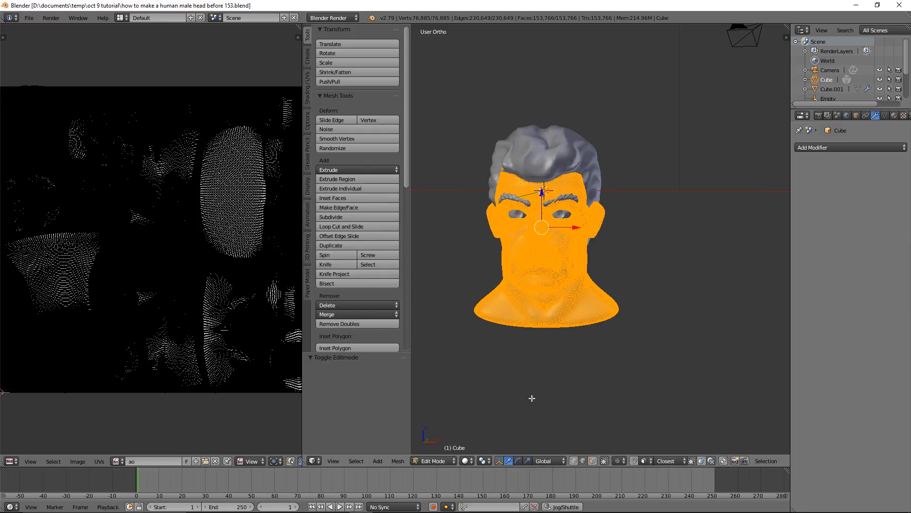
# Step: Deselect the whole head mesh and return it to Object Mode
pyautogui.press('a')
pyautogui.click(449, 460)
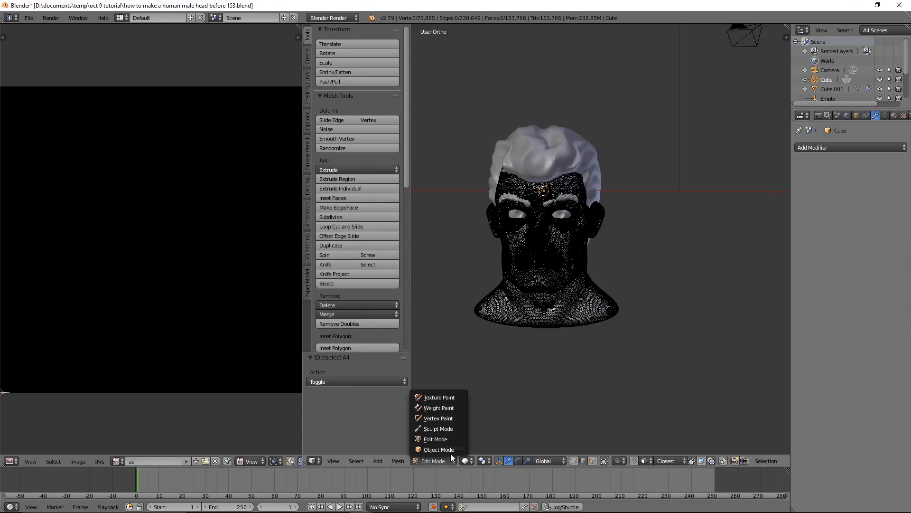
pyautogui.click(458, 448)
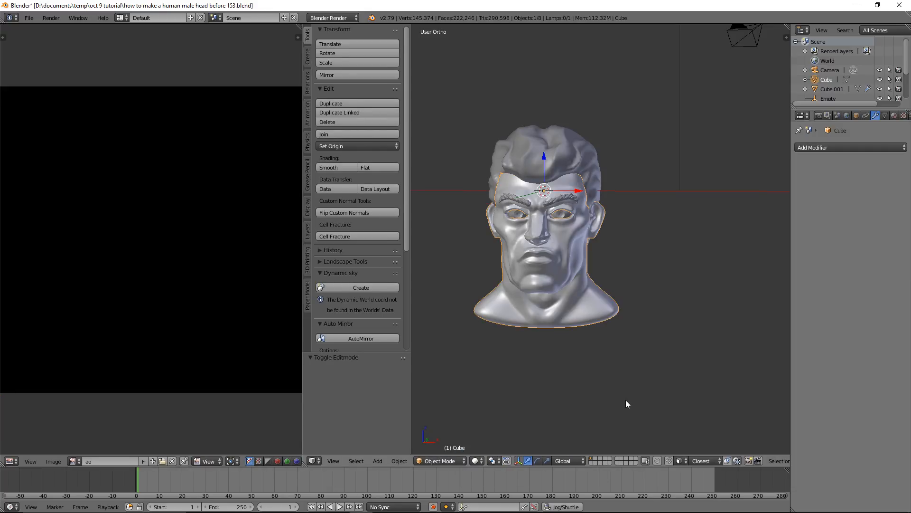
# Step: Bake the head's Ambient Occlusion into the ao image, saving incremental file copies 154 before and 155 after the bake
pyautogui.click(819, 116)
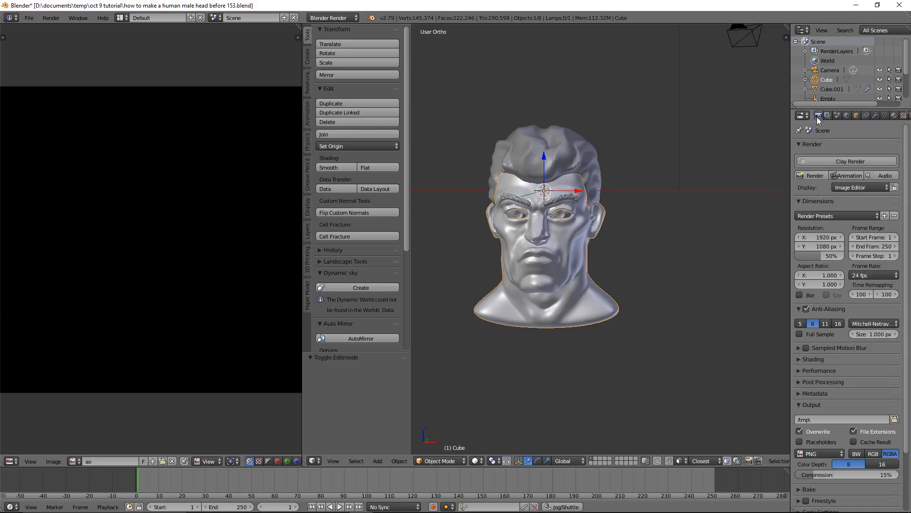
pyautogui.scroll(-4, 853, 251)
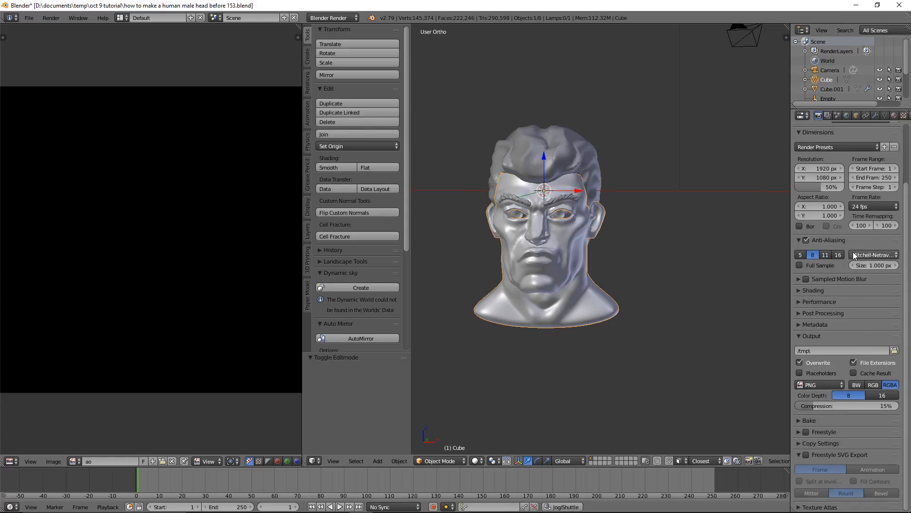
pyautogui.click(796, 421)
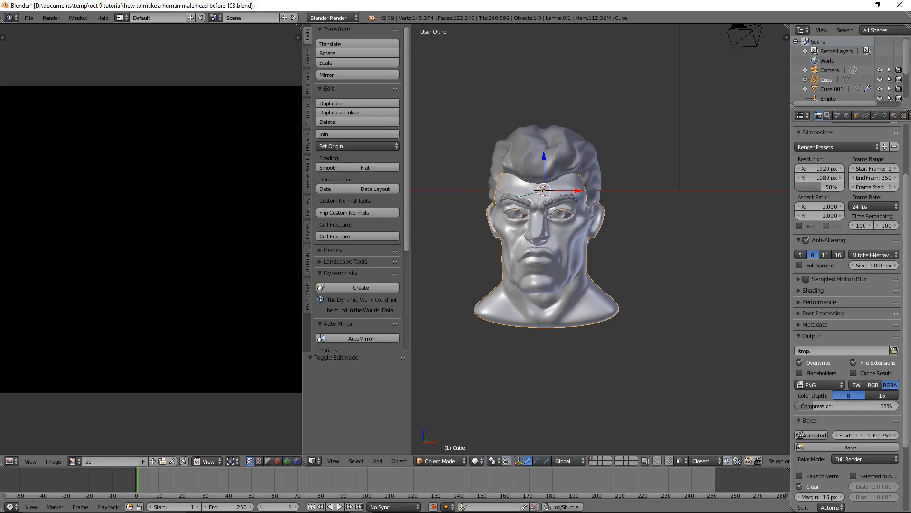
pyautogui.hotkey('ctrl', 'alt', 's')
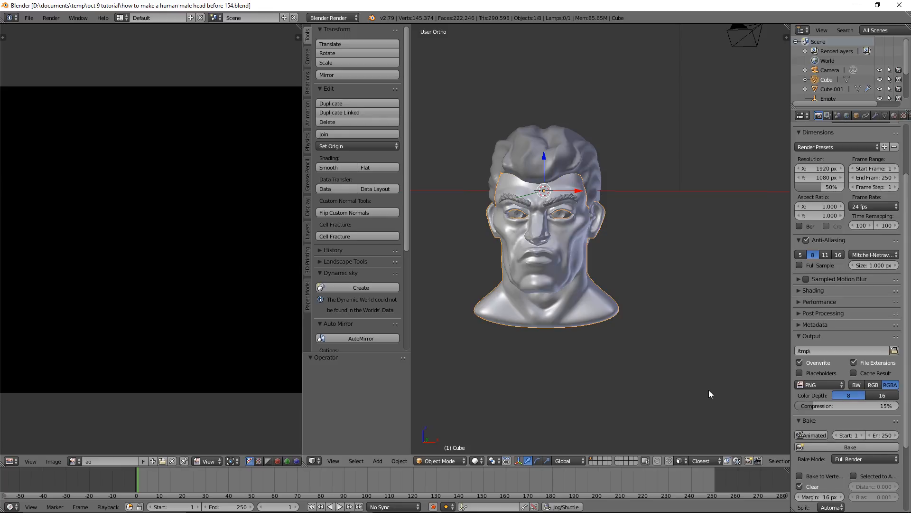
pyautogui.click(896, 459)
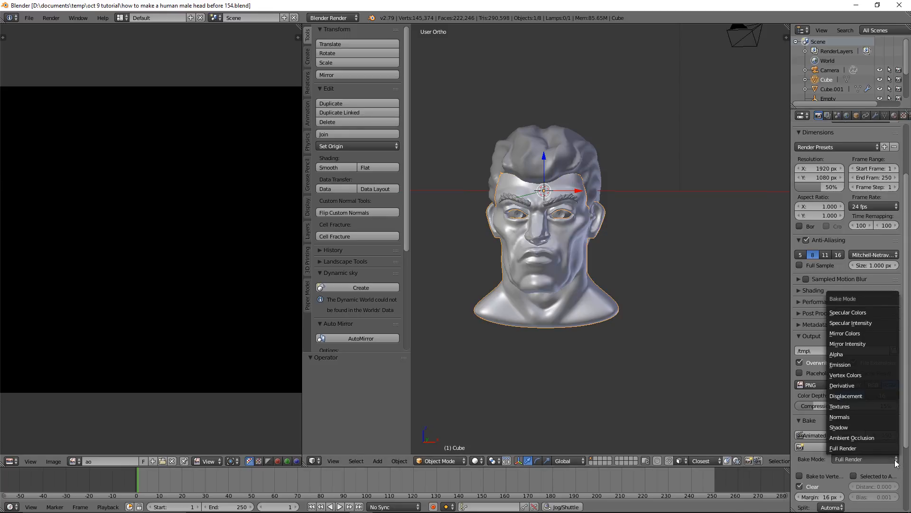
pyautogui.click(885, 437)
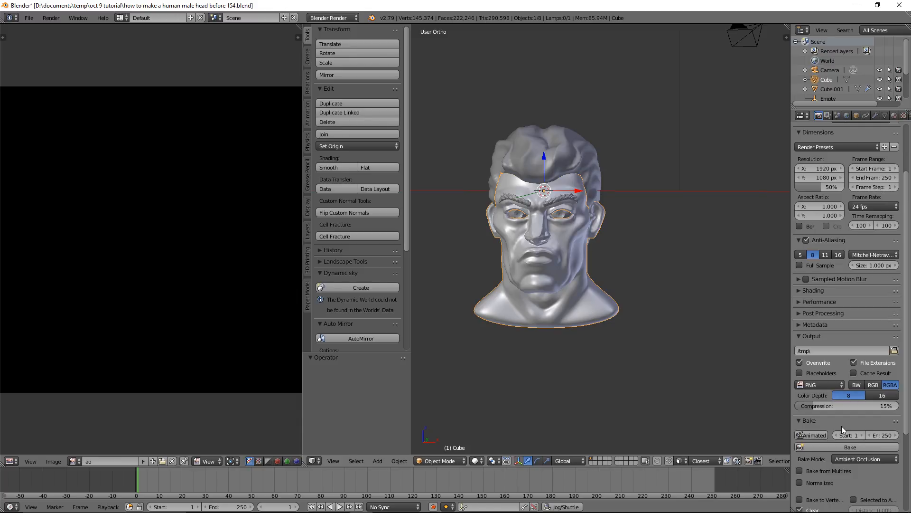
pyautogui.click(867, 445)
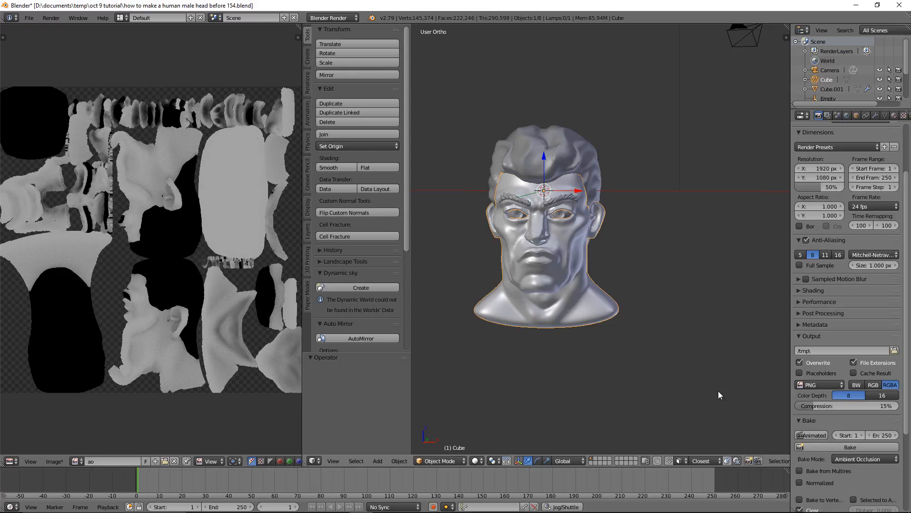
pyautogui.hotkey('ctrl', 'alt', 's')
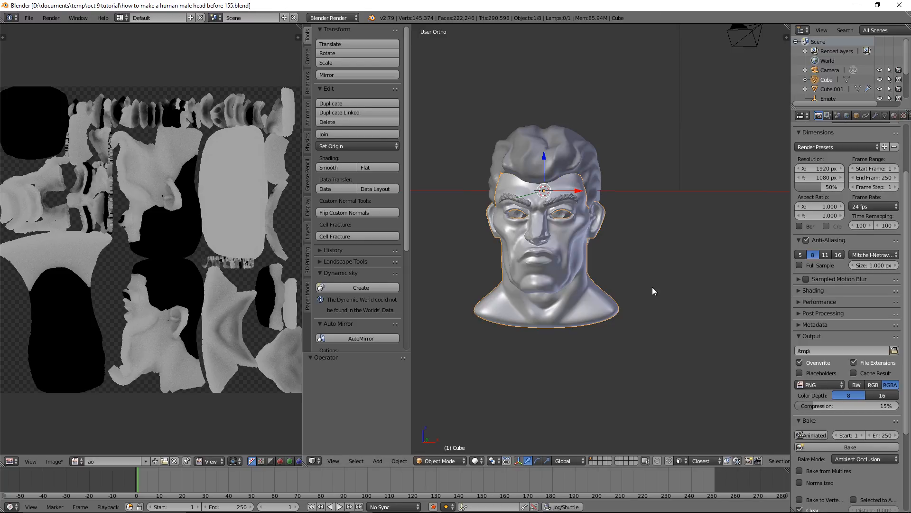
# Step: Save the baked image over ao.png in the textures folder and save incremental file copy 156
pyautogui.click(51, 460)
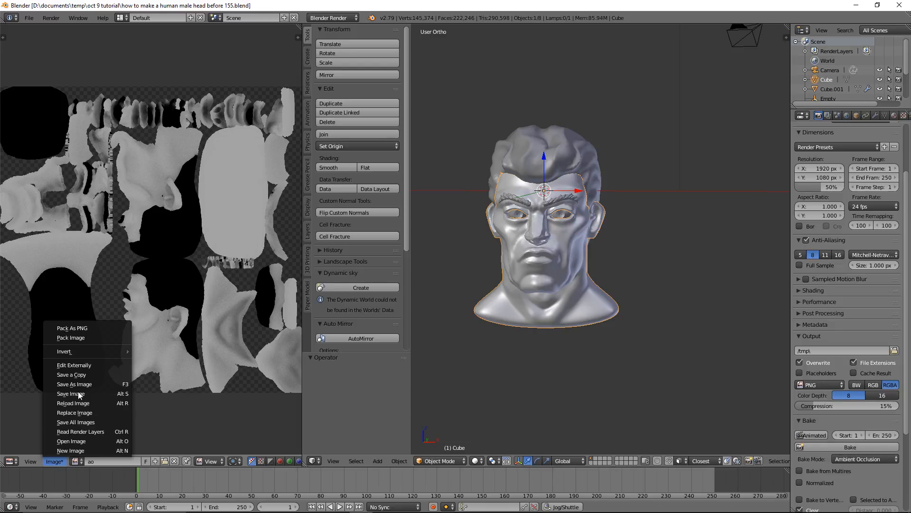
pyautogui.click(98, 384)
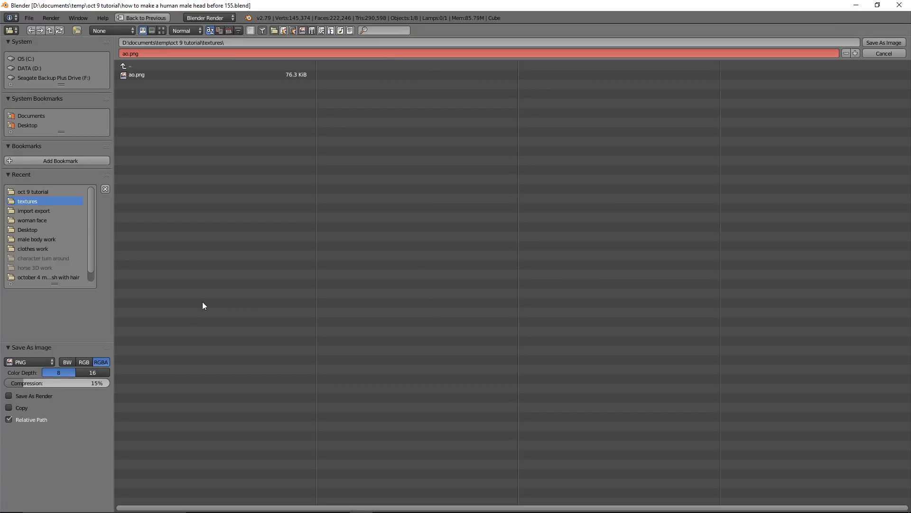
pyautogui.click(155, 74)
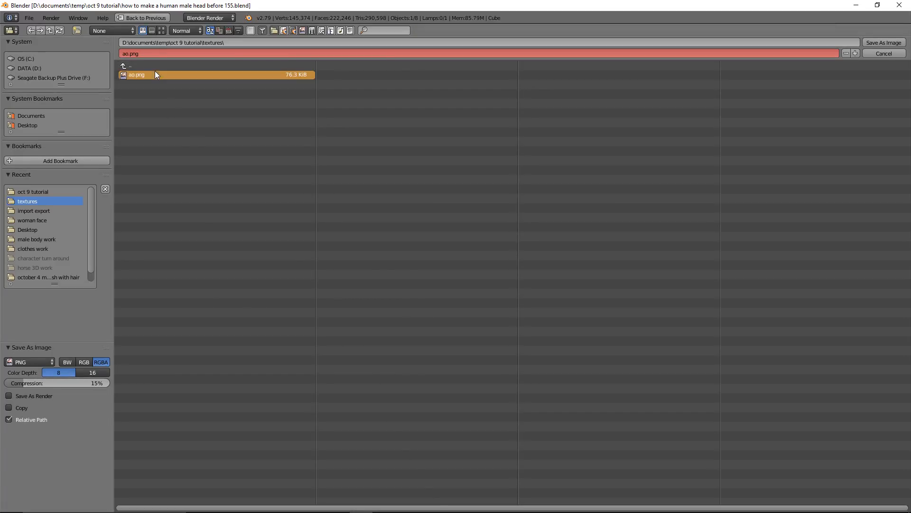
pyautogui.click(879, 42)
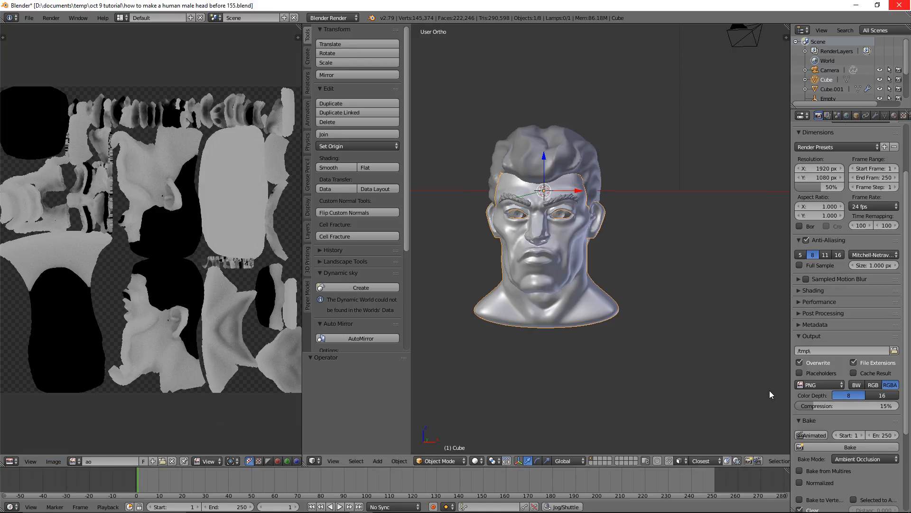
pyautogui.hotkey('ctrl', 'alt', 's')
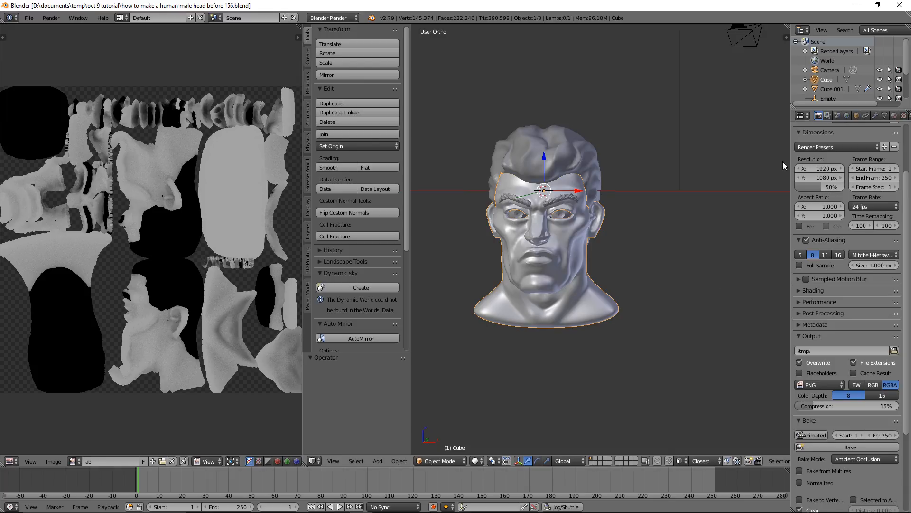
# Step: Set the head material's "Tex" texture to the Image or Movie type and assign the ao image to it
pyautogui.click(895, 116)
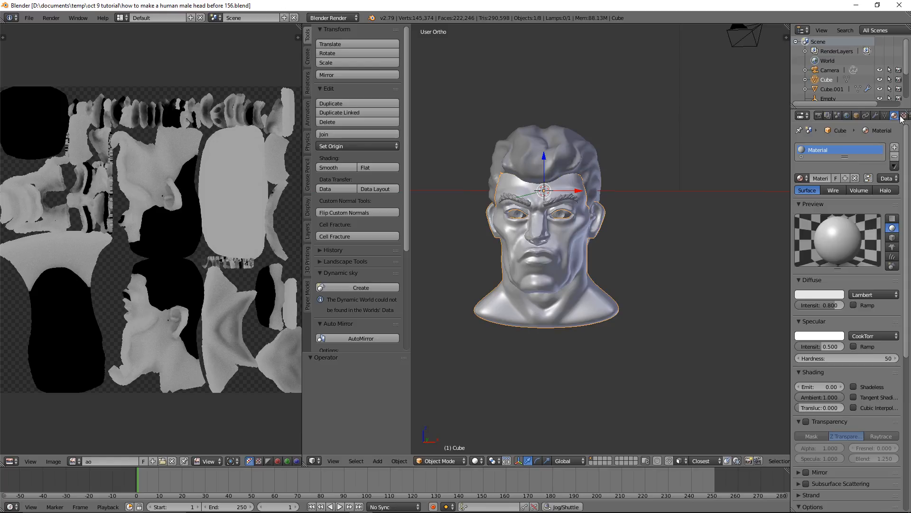
pyautogui.click(904, 116)
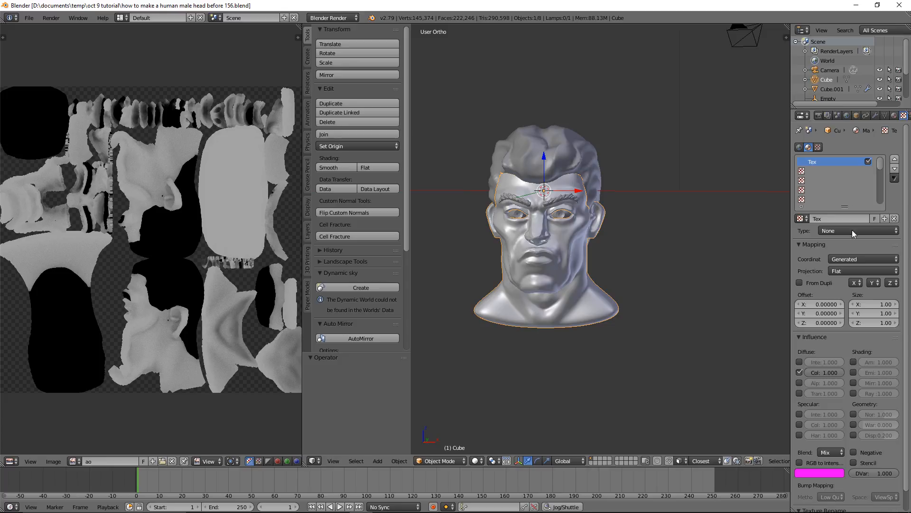
pyautogui.click(850, 256)
pyautogui.click(895, 231)
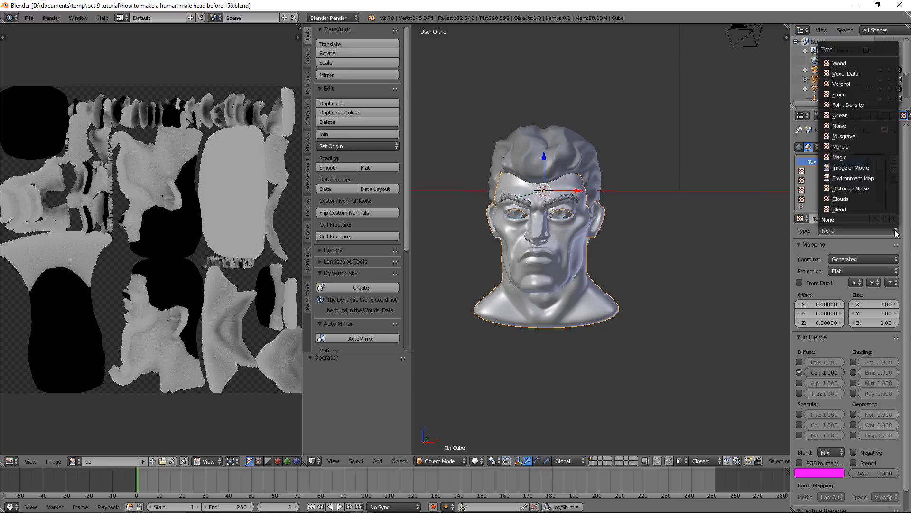
pyautogui.click(887, 169)
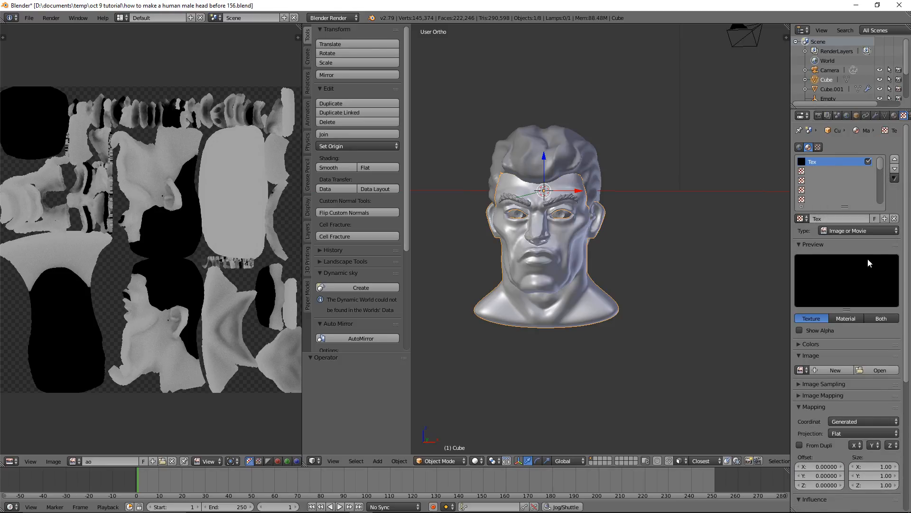
pyautogui.click(807, 371)
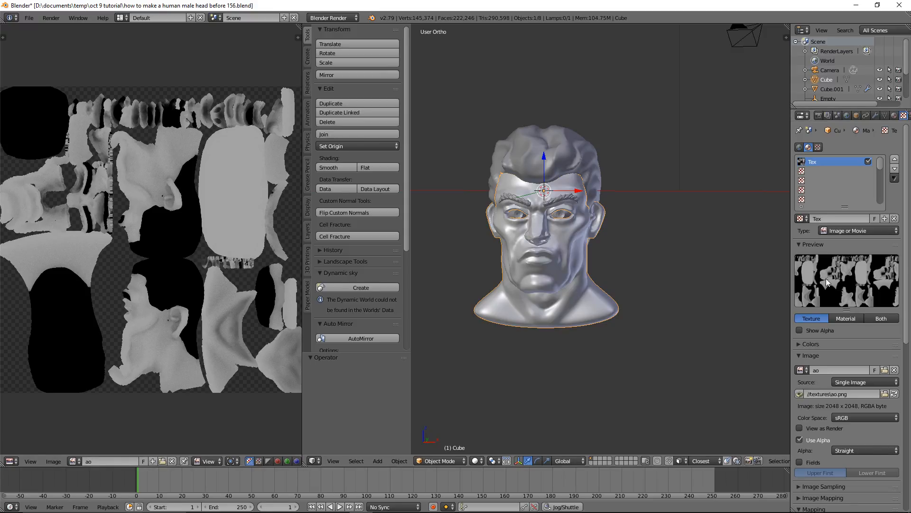
pyautogui.moveTo(907, 293); pyautogui.dragTo(905, 391)
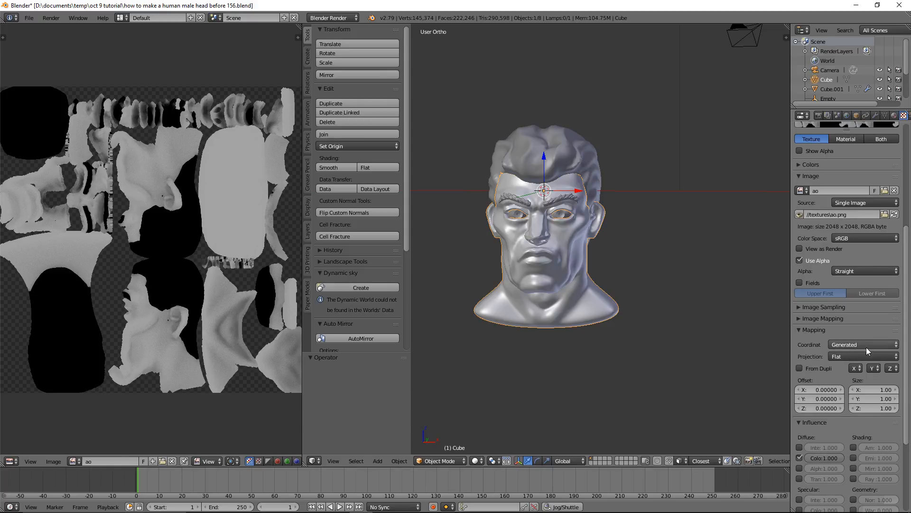
# Step: Set the ao texture's mapping coordinates to UV and save incremental file copy 157
pyautogui.click(893, 347)
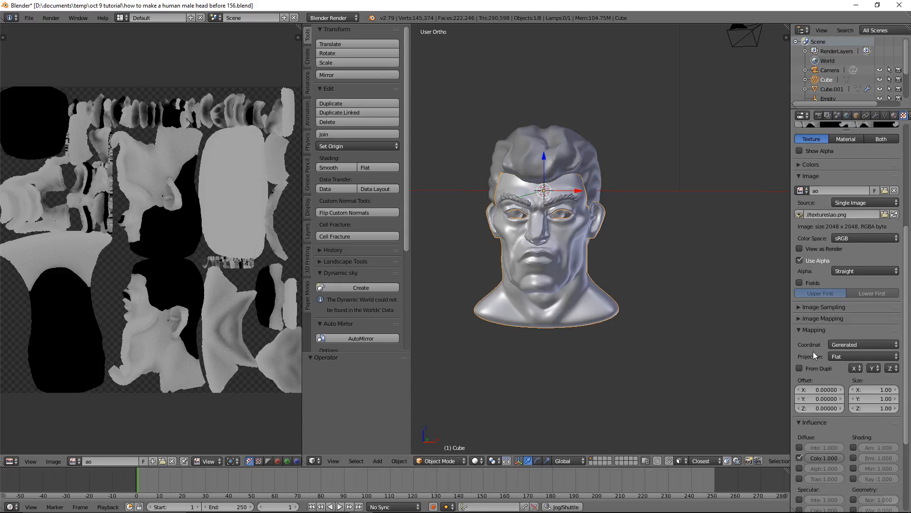
pyautogui.click(894, 347)
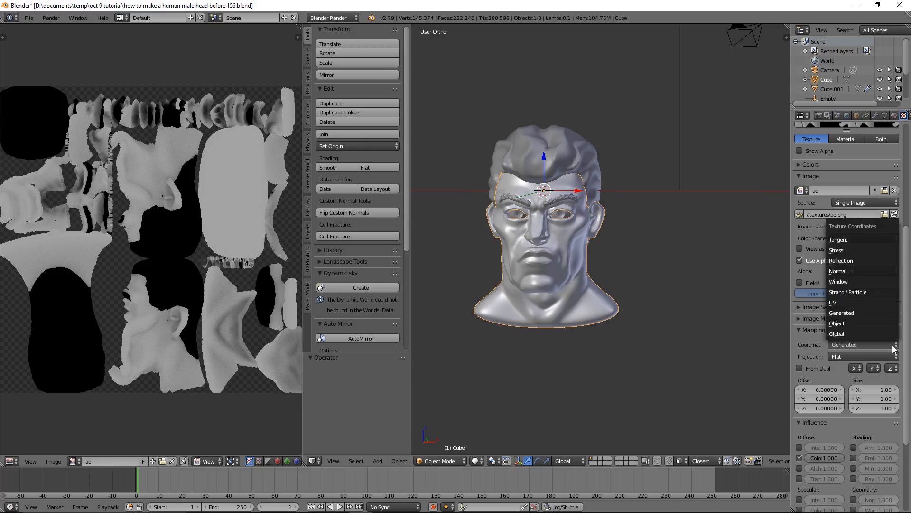
pyautogui.click(876, 303)
pyautogui.scroll(-5, 878, 418)
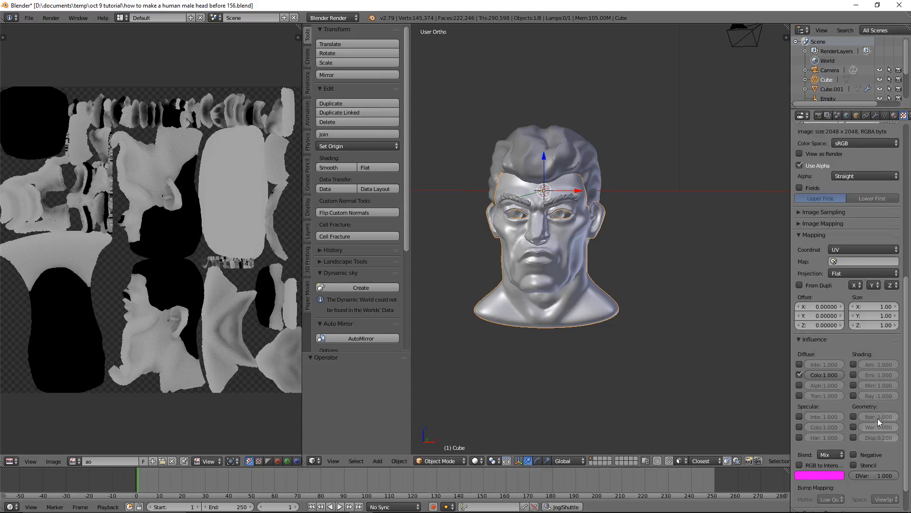
pyautogui.click(800, 375)
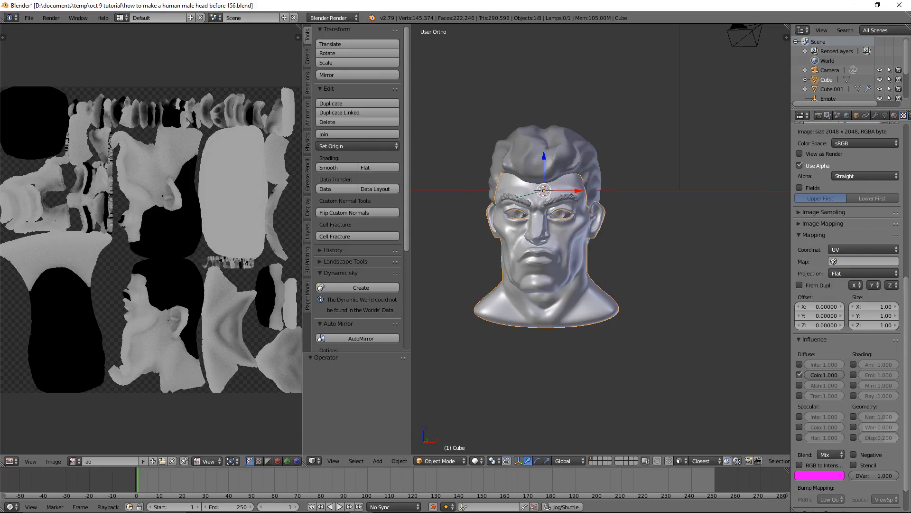
pyautogui.hotkey('ctrl', 'alt', 's')
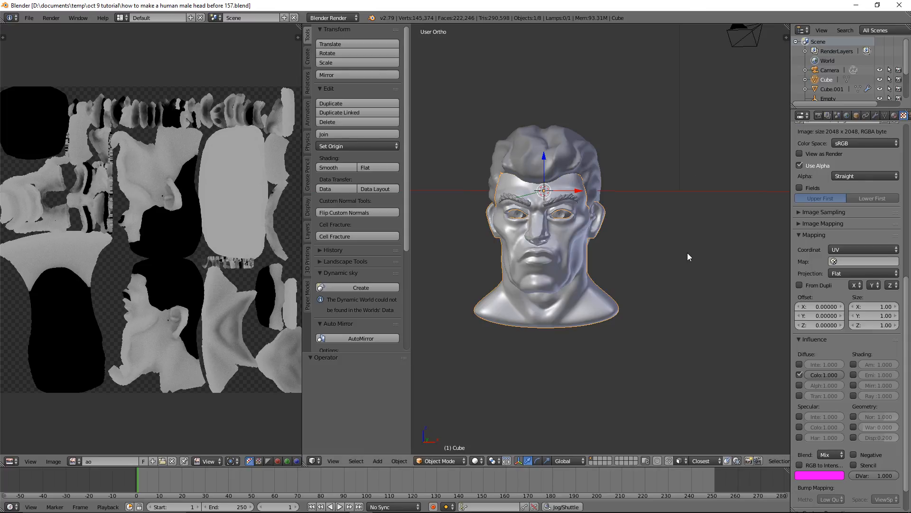
# Step: Turn off the texture's diffuse Color influence and switch the 3D viewport shading to Material
pyautogui.click(800, 375)
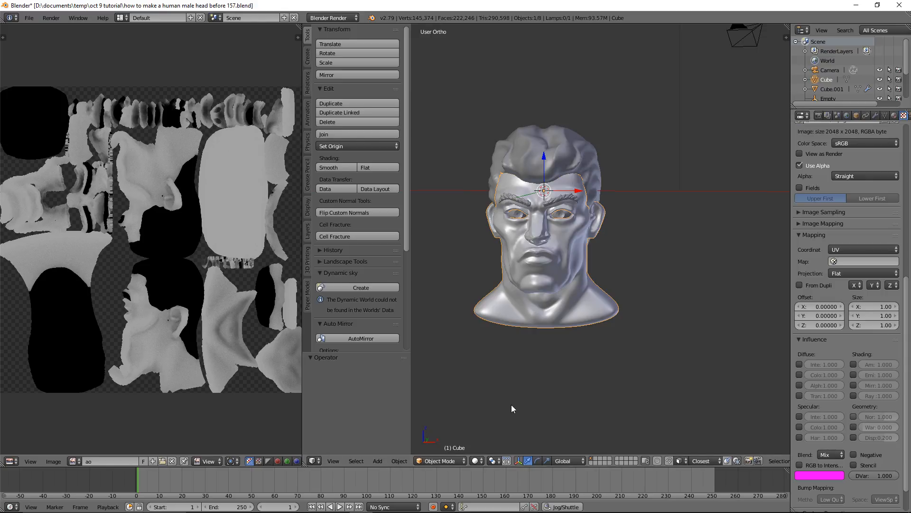
pyautogui.click(478, 461)
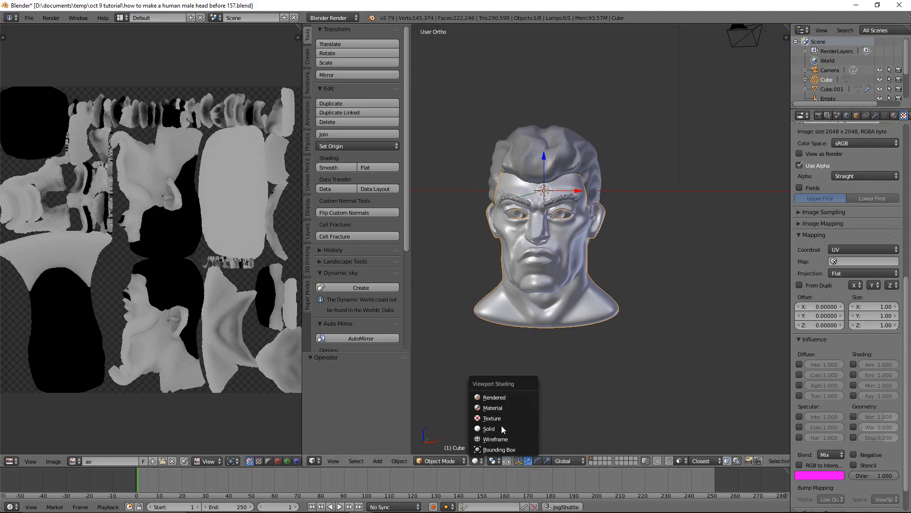
pyautogui.click(519, 407)
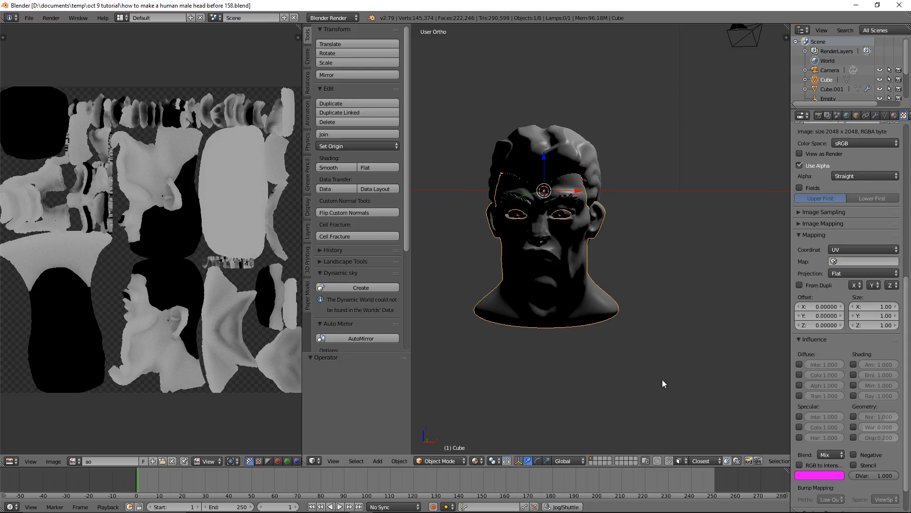
# Step: Look through the add-ons in the user preferences down to the Object entries, then close the preferences
pyautogui.click(27, 18)
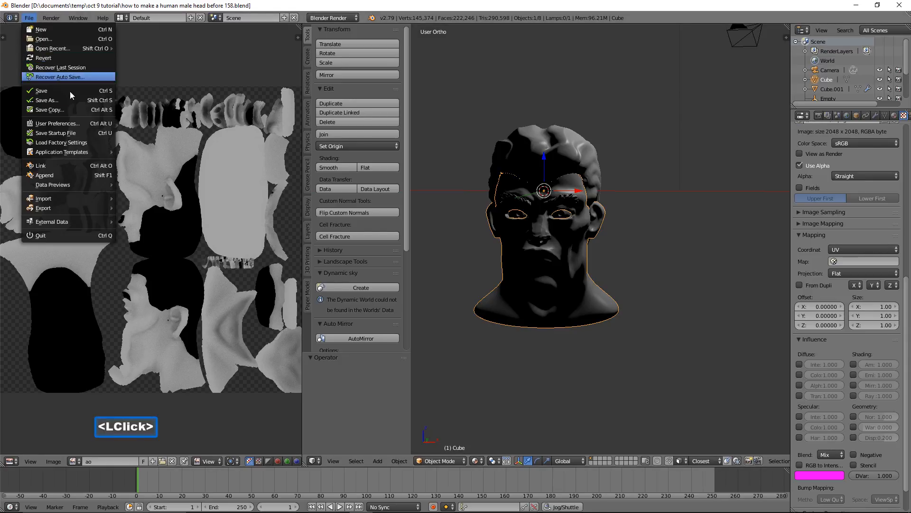
pyautogui.click(76, 123)
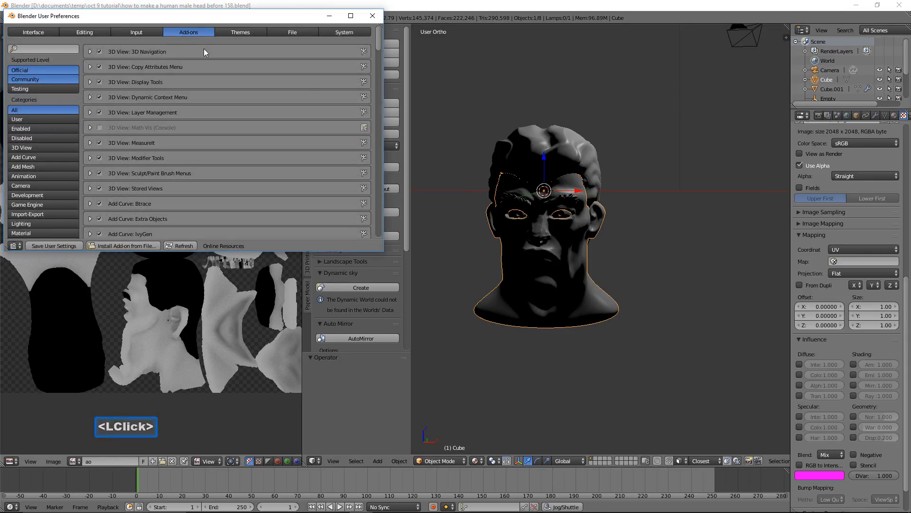
pyautogui.moveTo(380, 43); pyautogui.dragTo(321, 176)
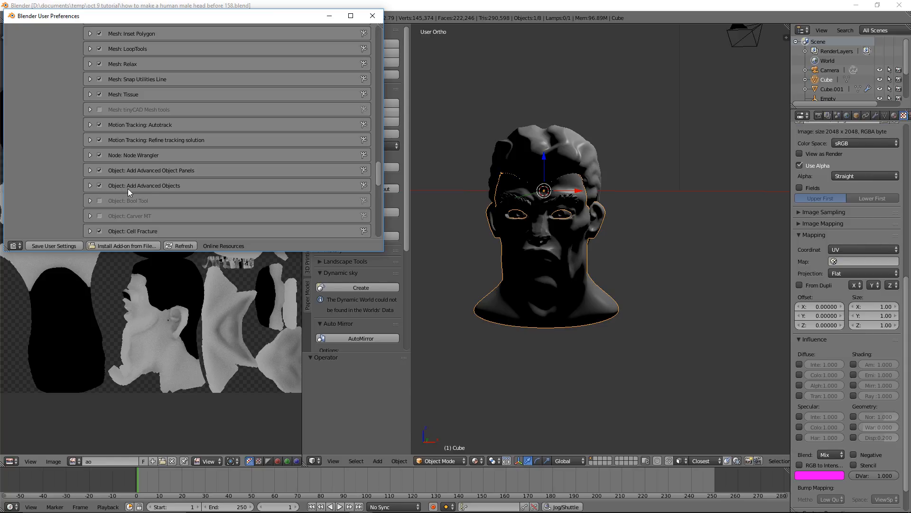
pyautogui.click(373, 16)
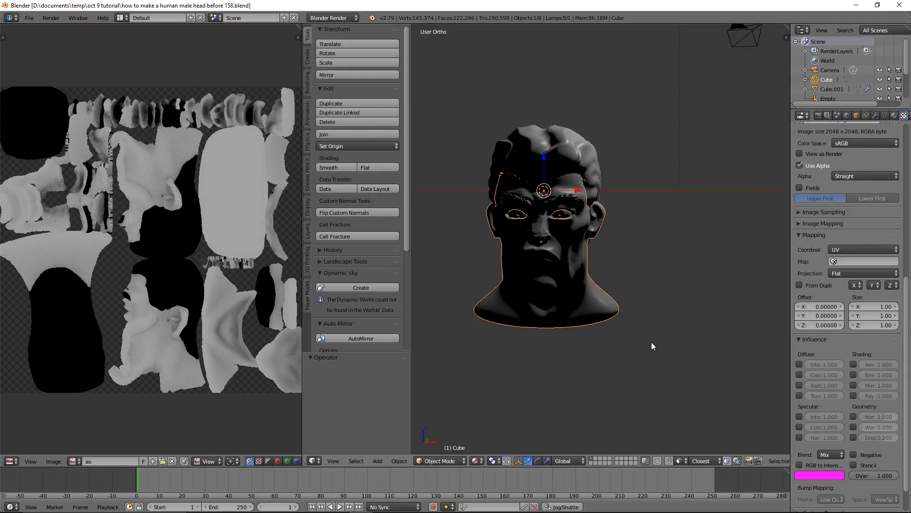
# Step: Add a Tri Lighting set to light the head
pyautogui.hotkey('shift', 'a')
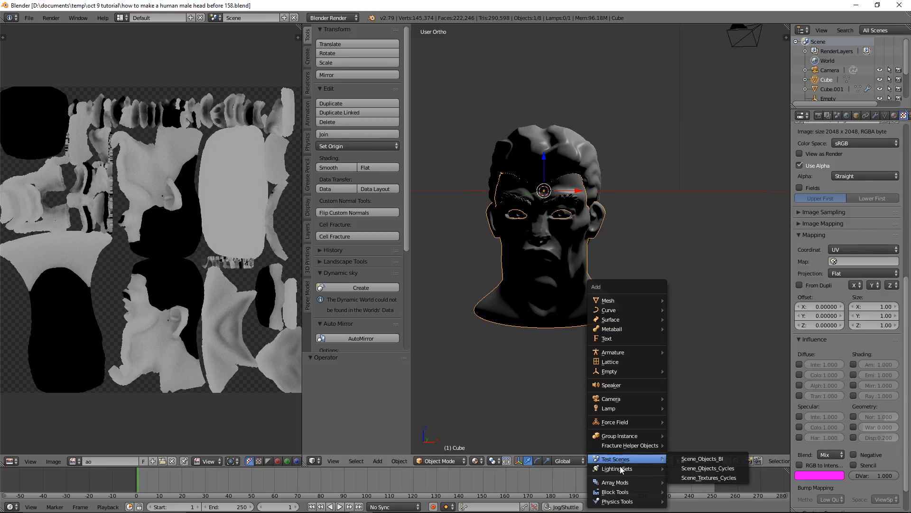
pyautogui.moveTo(618, 470)
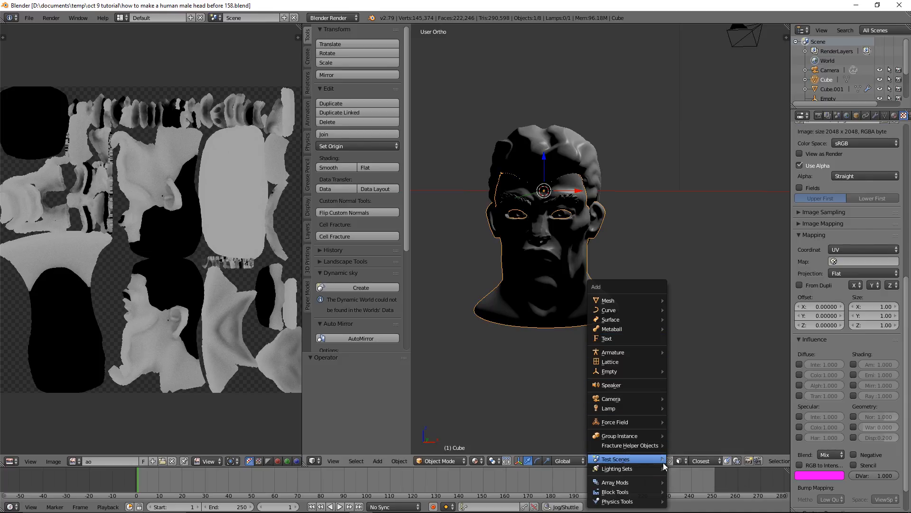
pyautogui.moveTo(665, 469)
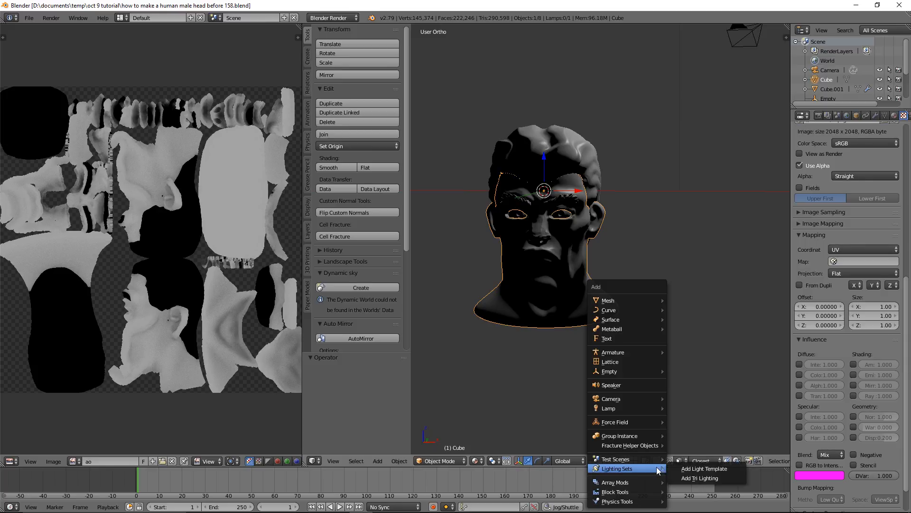
pyautogui.click(730, 480)
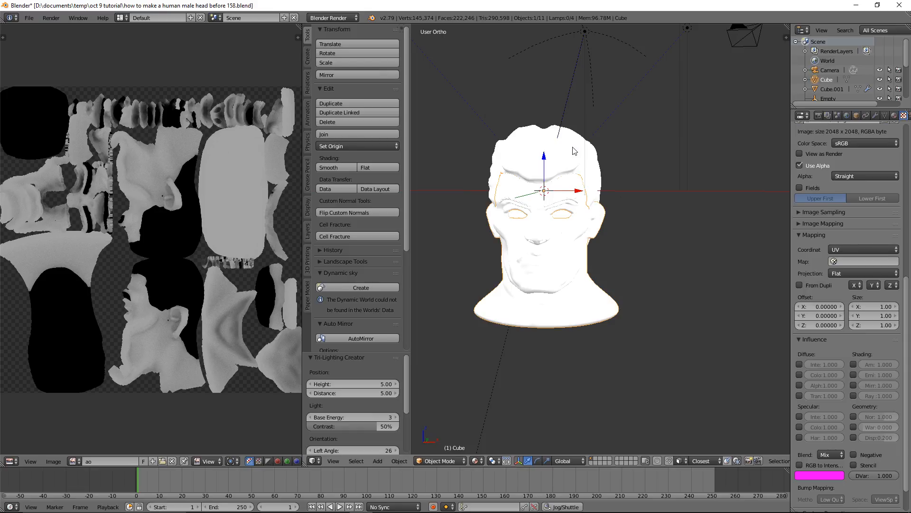
# Step: Set the energy of the TriLamp-Key hemi lamp above the head to 0.5 and save incremental file copy 159
pyautogui.click(587, 31)
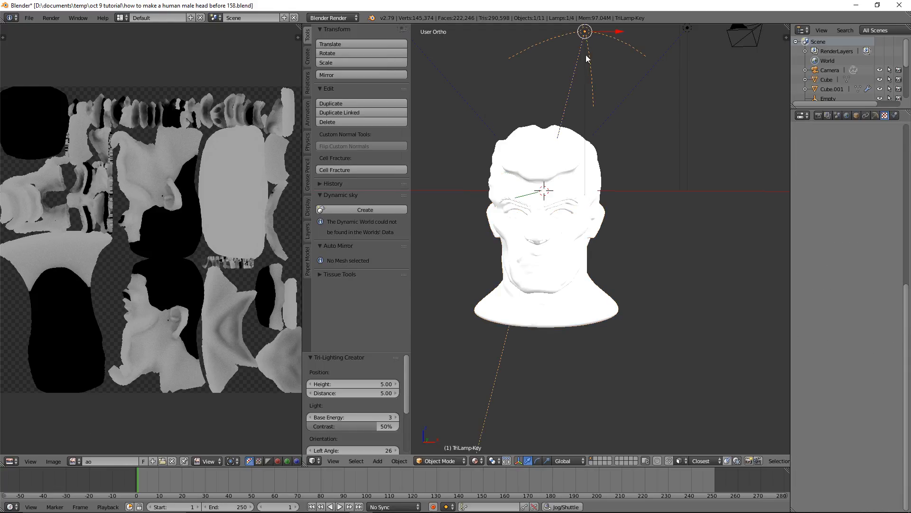
pyautogui.scroll(-1, 698, 123)
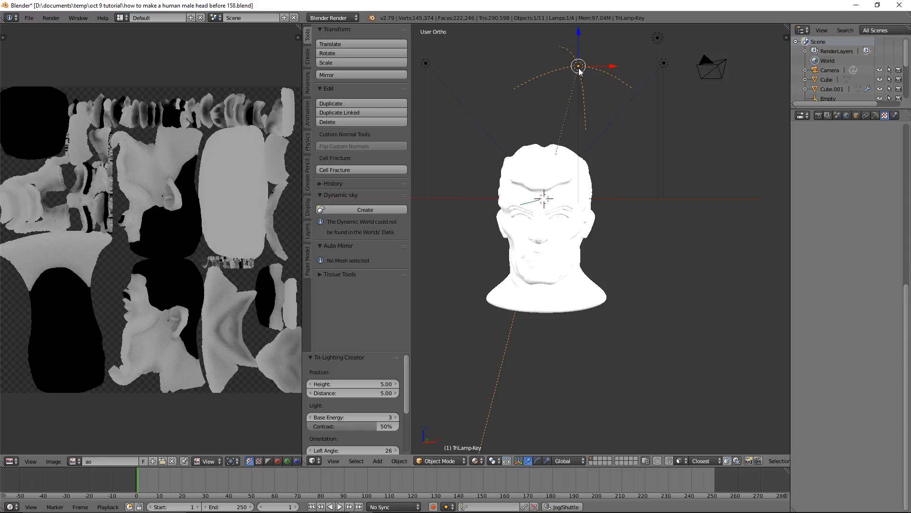
pyautogui.click(875, 116)
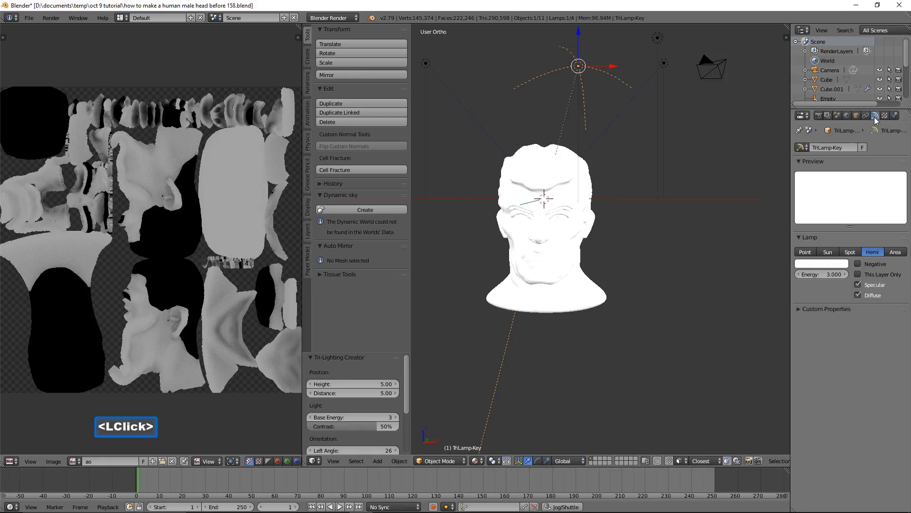
pyautogui.click(830, 275)
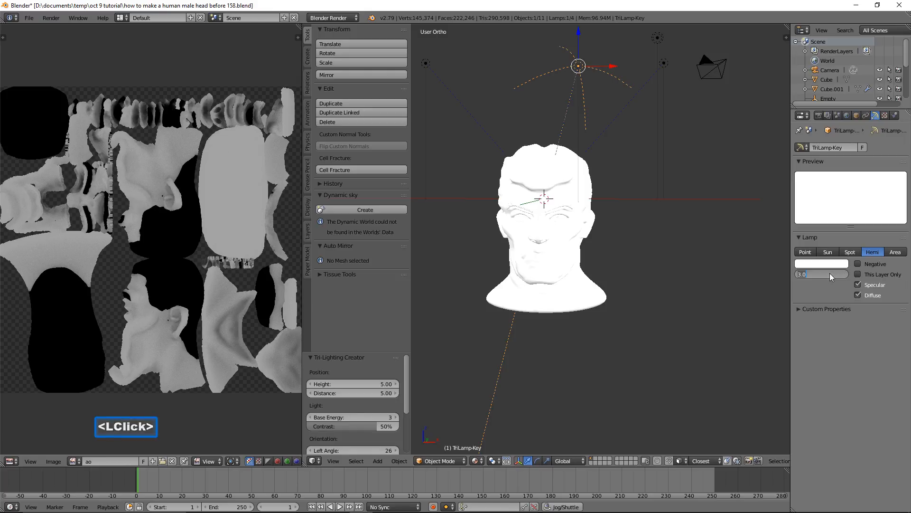
pyautogui.press('BackSpace')
pyautogui.write('.5')
pyautogui.press('Return')
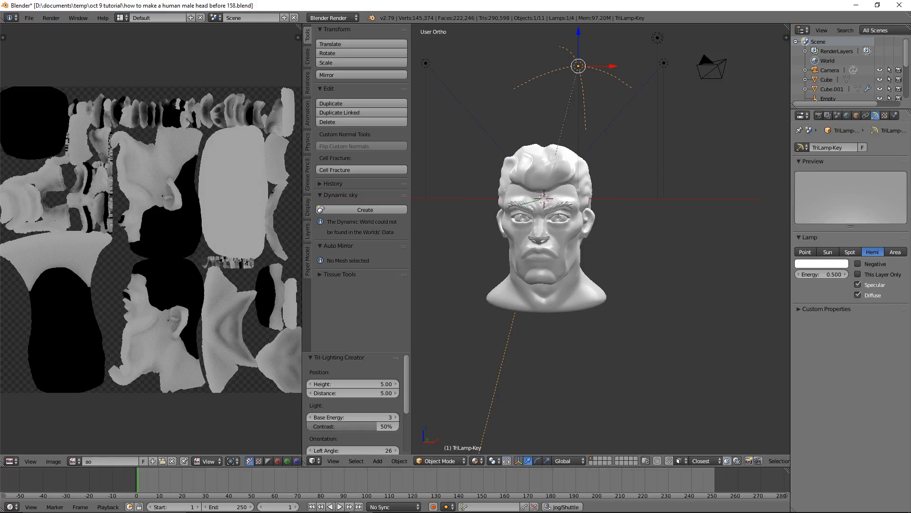
pyautogui.click(676, 289)
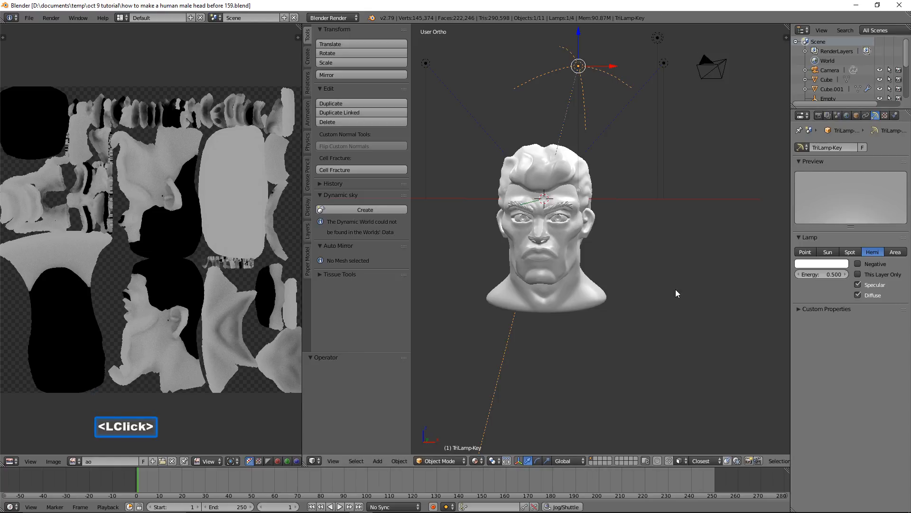
# Step: Select the head and enable the Normal geometry influence of its "Tex" texture
pyautogui.scroll(5, 676, 290)
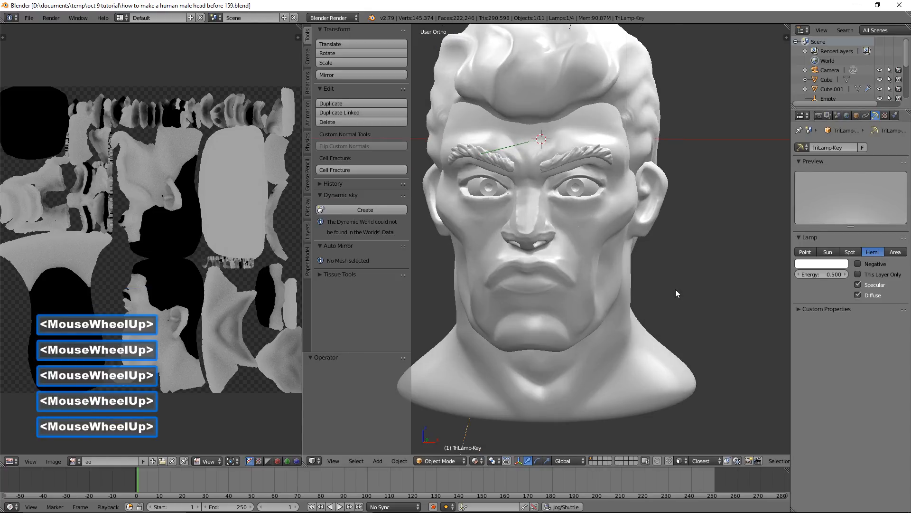
pyautogui.click(649, 359)
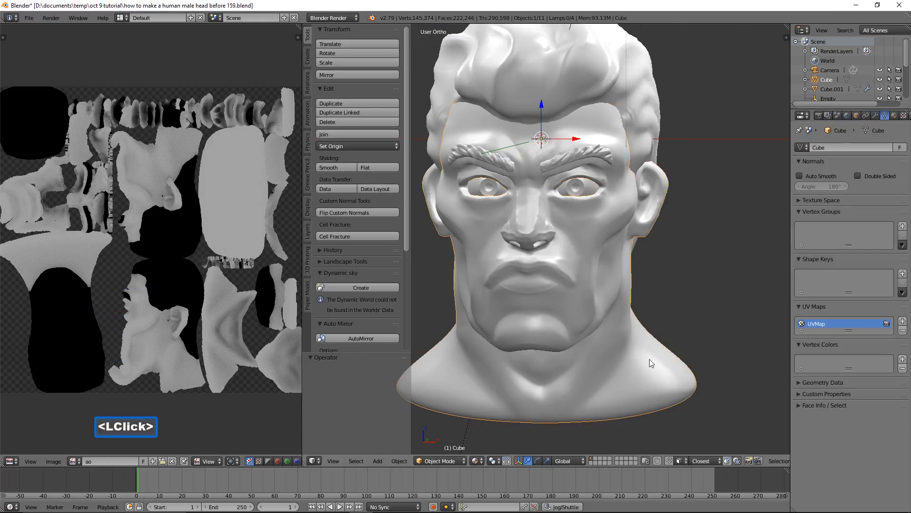
pyautogui.click(894, 116)
pyautogui.click(904, 115)
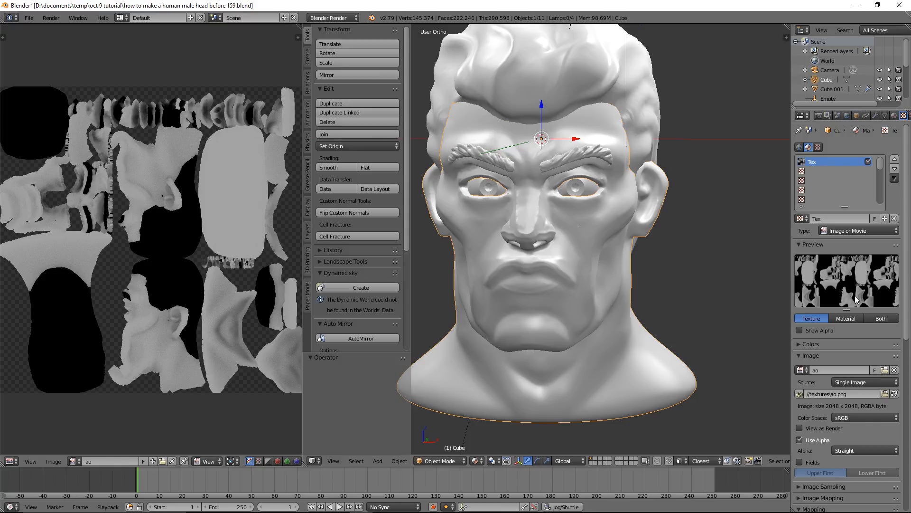
pyautogui.scroll(-10, 855, 298)
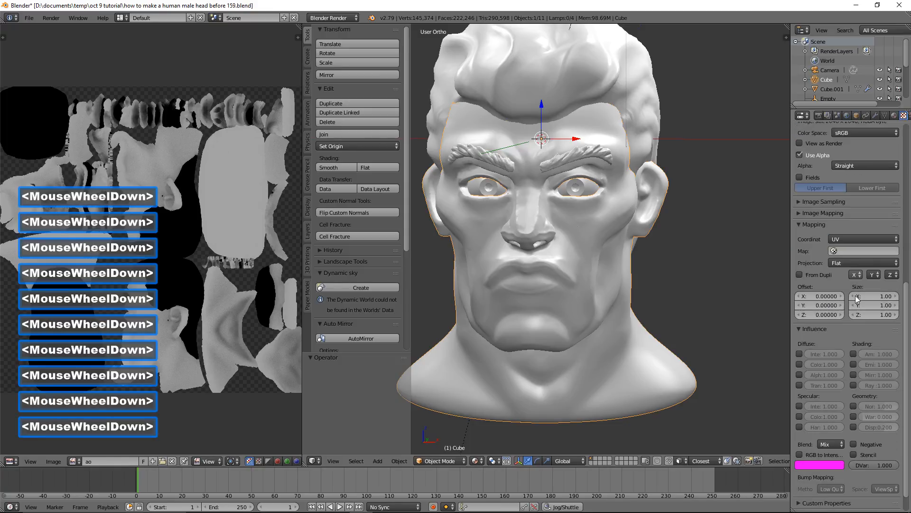
pyautogui.click(853, 406)
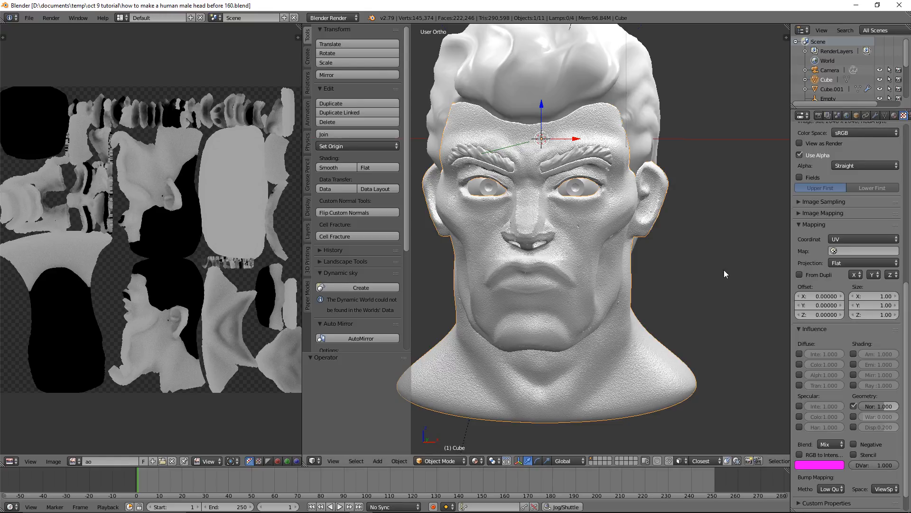
# Step: Set the texture's Normal influence to 0.5 and save incremental file copy 161
pyautogui.click(879, 406)
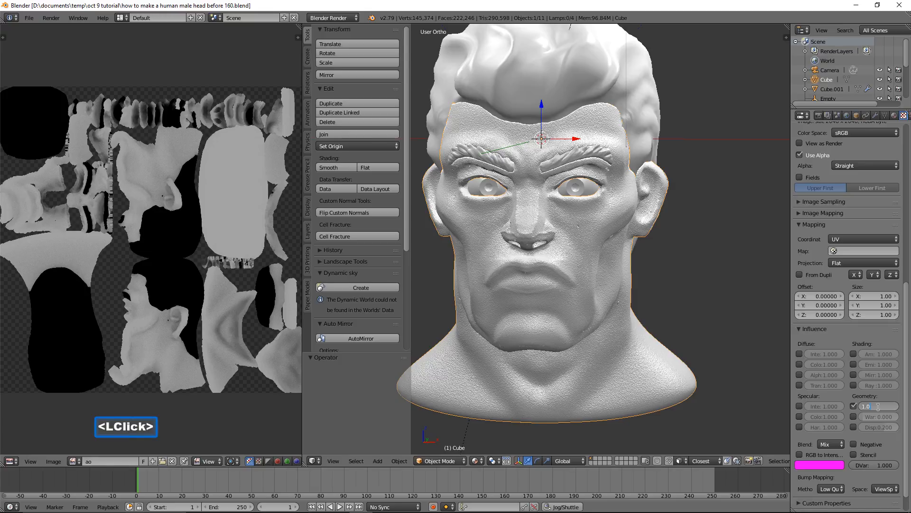
pyautogui.write('.5')
pyautogui.press('Return')
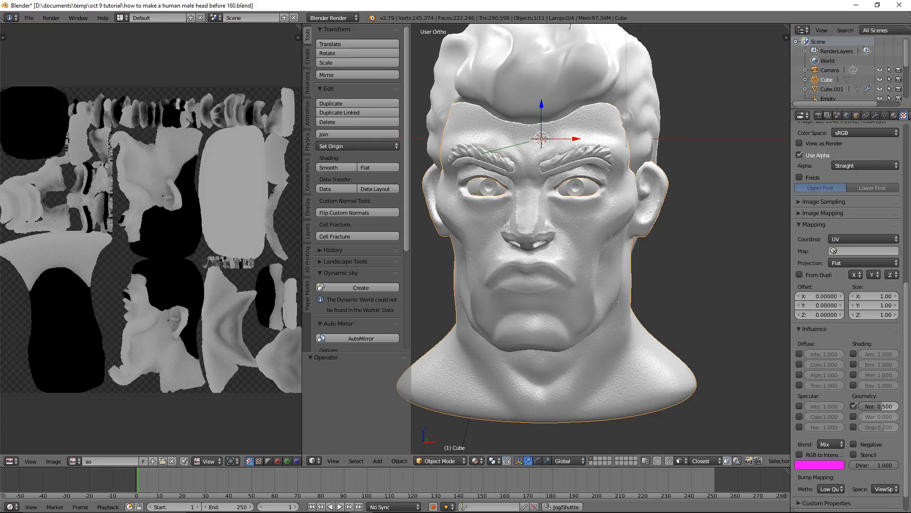
pyautogui.hotkey('ctrl', 'alt', 's')
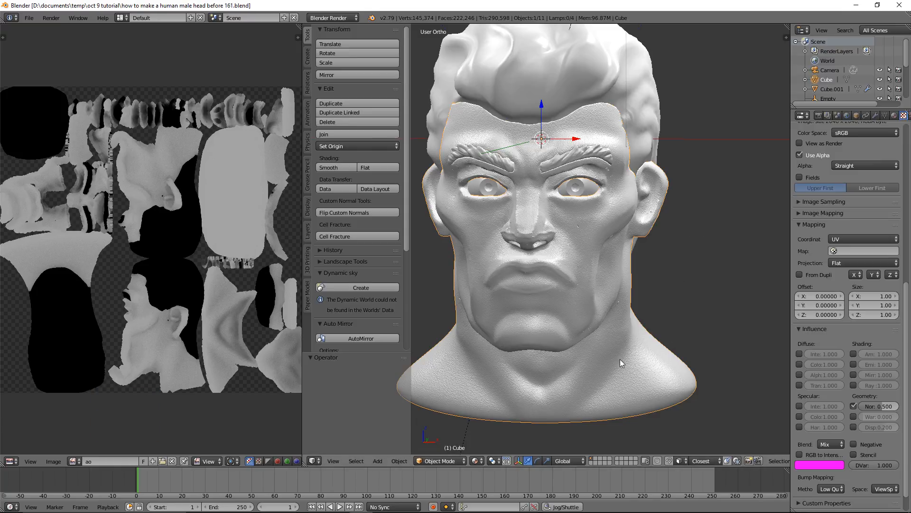
# Step: Switch the head to Texture Paint mode and save the file
pyautogui.click(461, 462)
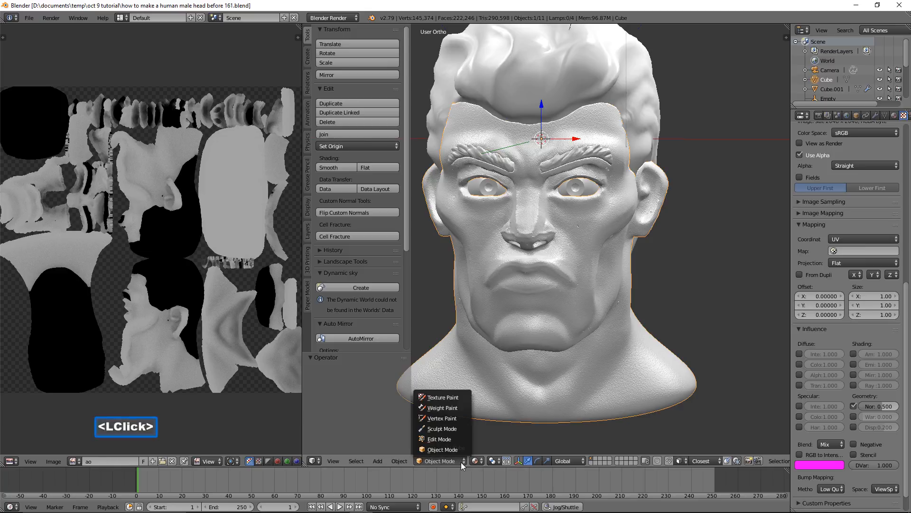
pyautogui.click(461, 399)
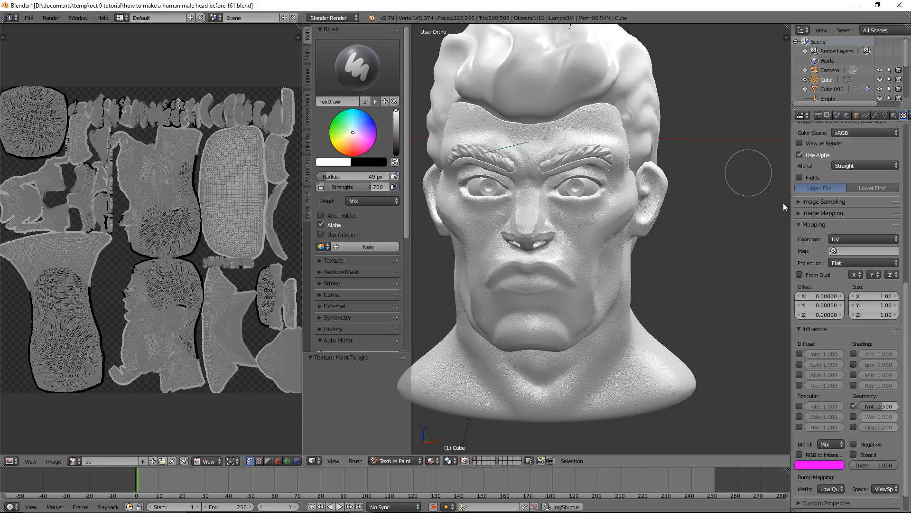
pyautogui.hotkey('ctrl', 's')
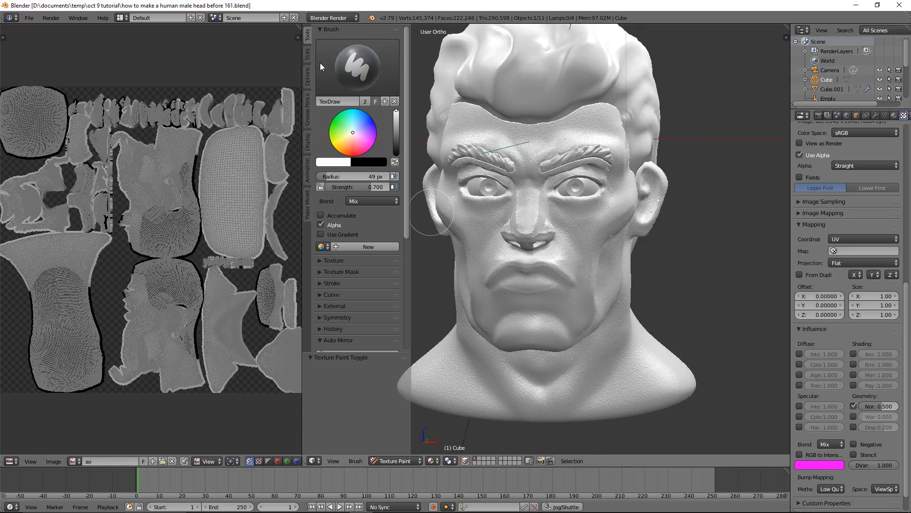
# Step: Start a new Diffuse Color texture paint slot named "main color" with a width and height of 2048 px
pyautogui.click(307, 53)
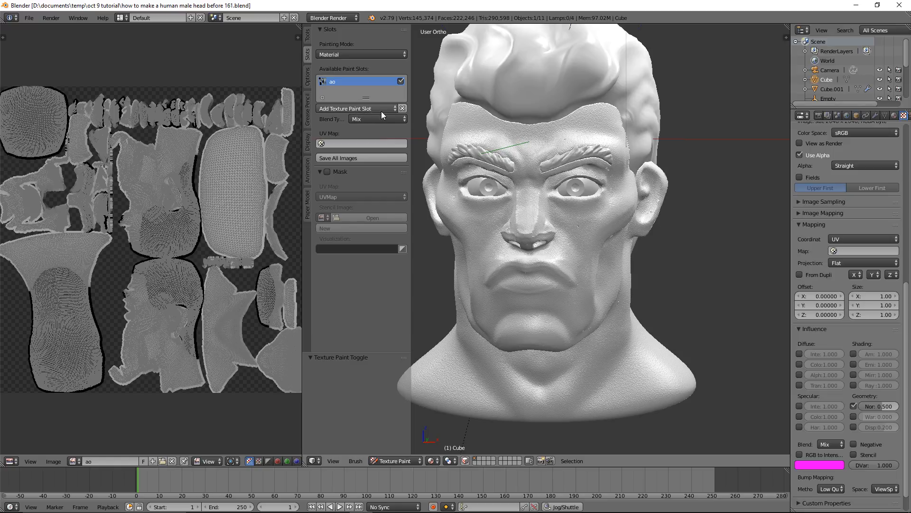
pyautogui.click(394, 109)
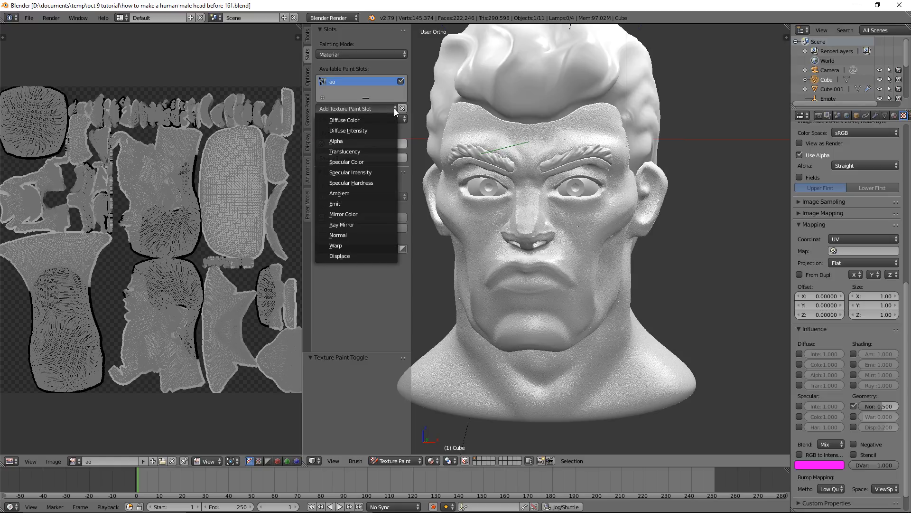
pyautogui.click(374, 119)
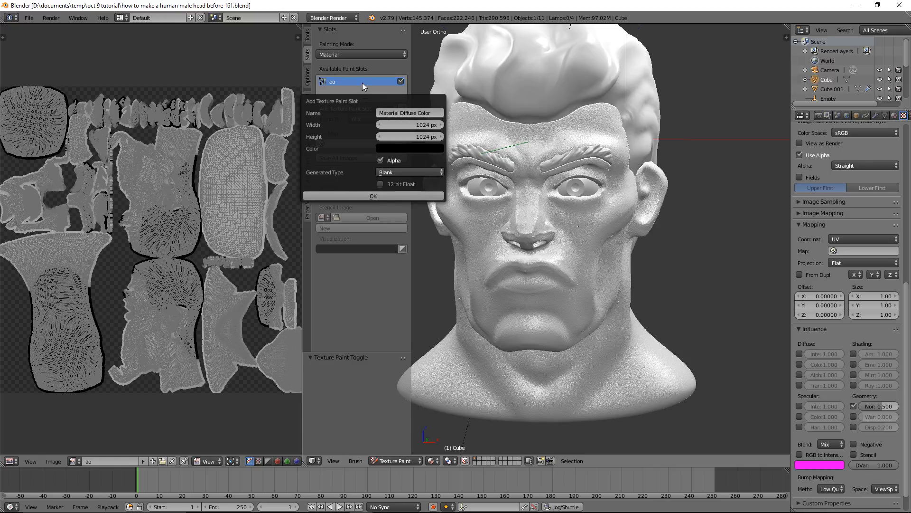
pyautogui.click(394, 114)
pyautogui.write('ma')
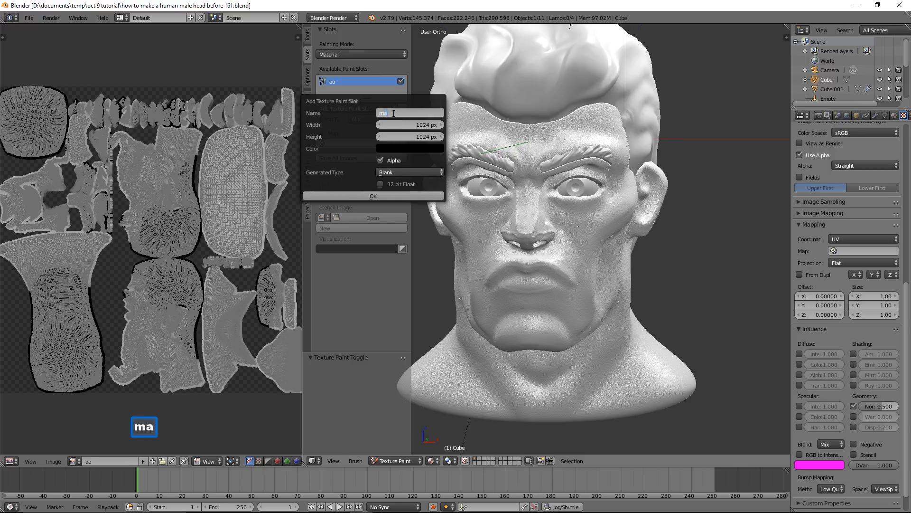
pyautogui.write('in color')
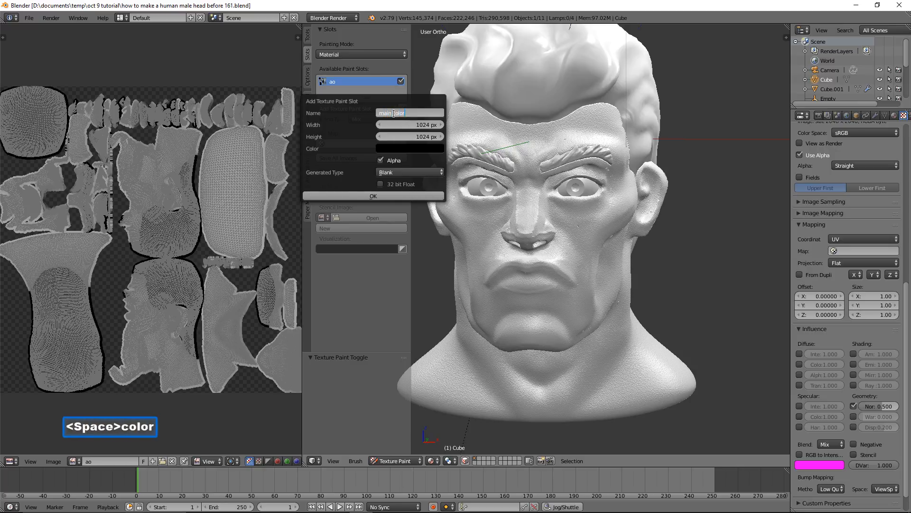
pyautogui.press('Return')
pyautogui.click(407, 125)
pyautogui.write('2048')
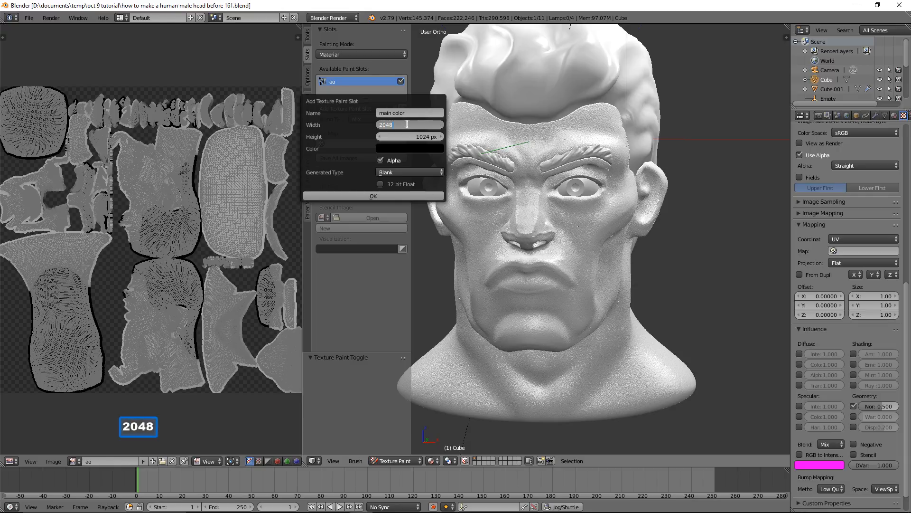
pyautogui.click(418, 137)
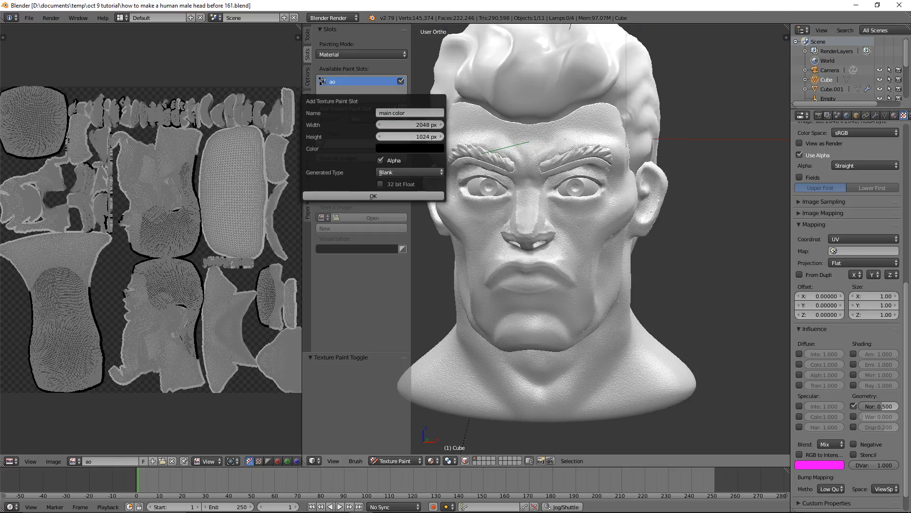
pyautogui.write('2048')
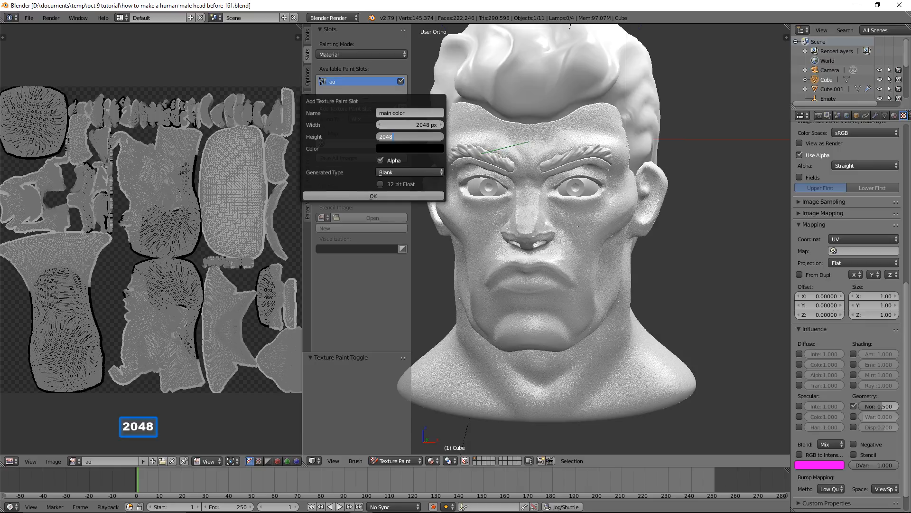
# Step: Give the new paint slot a light tan skin colour, create it, and save incremental file copy 162
pyautogui.click(410, 147)
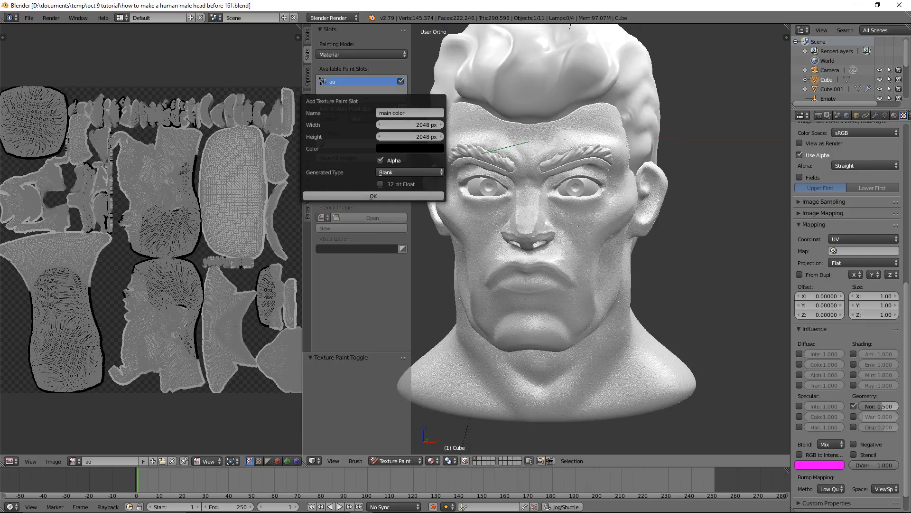
pyautogui.click(411, 148)
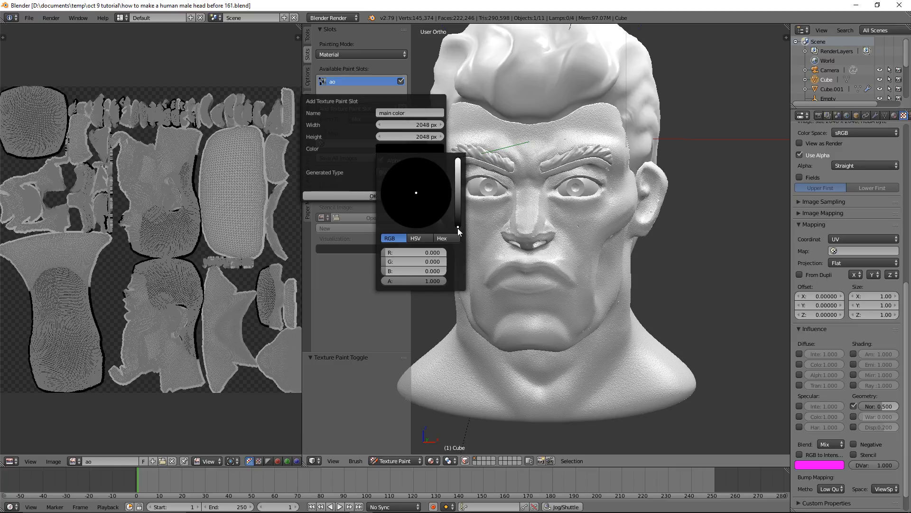
pyautogui.moveTo(458, 182); pyautogui.dragTo(459, 171)
pyautogui.moveTo(412, 208)
pyautogui.mouseDown()
pyautogui.moveTo(401, 214)
pyautogui.moveTo(410, 204)
pyautogui.mouseUp()
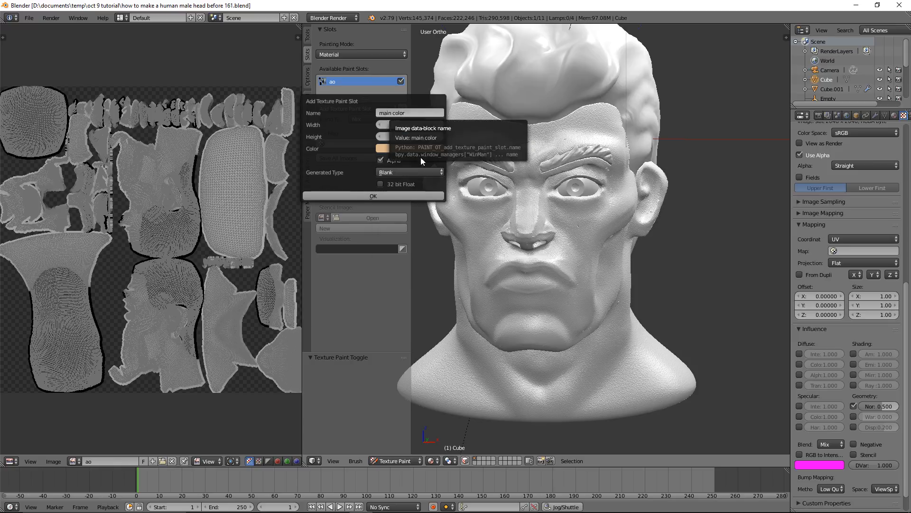
pyautogui.click(423, 195)
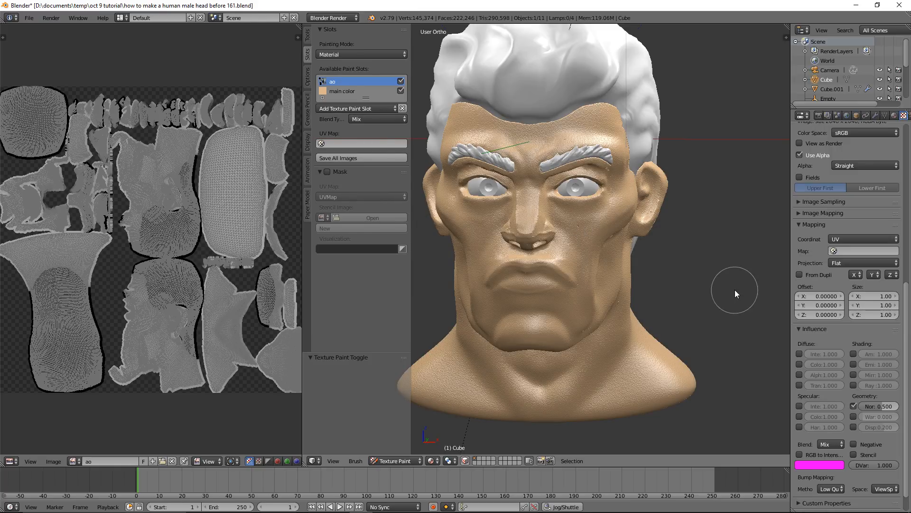
pyautogui.hotkey('ctrl', 'alt', 's')
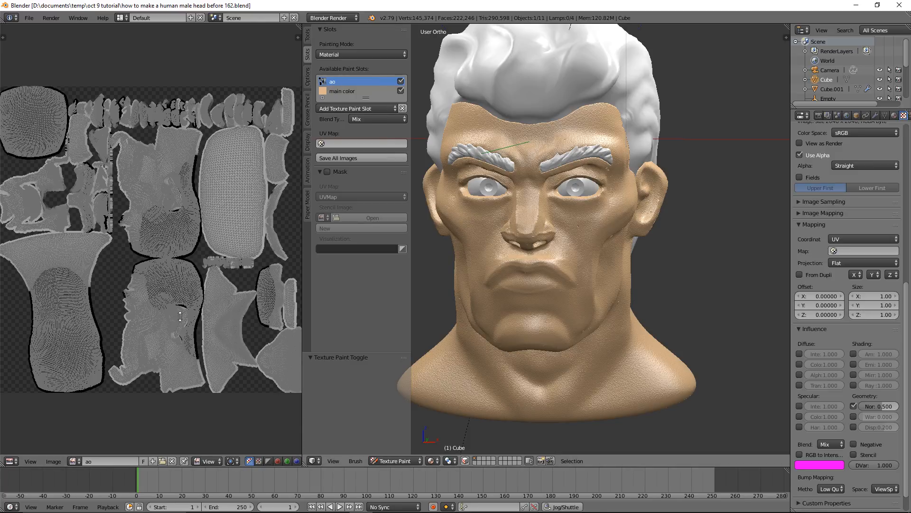
# Step: Show the main color image in the image editor and save it as main color.png in the textures folder
pyautogui.click(80, 463)
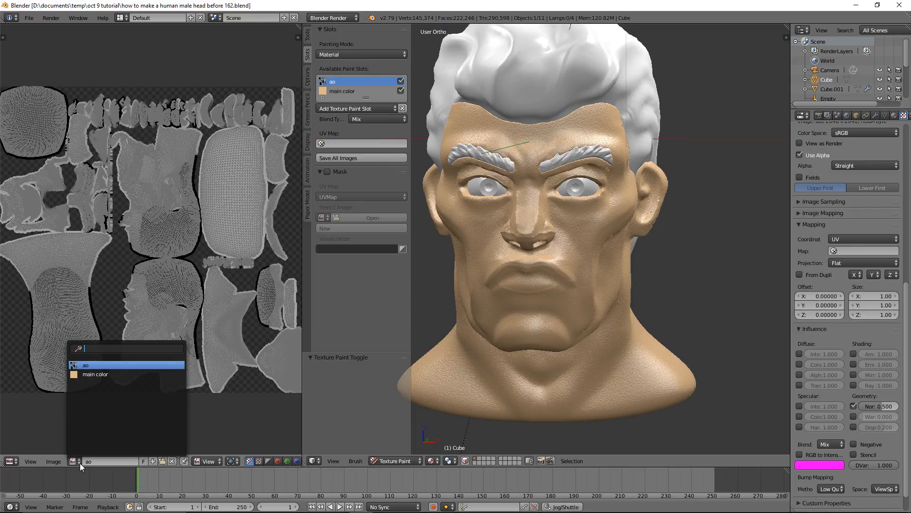
pyautogui.click(121, 375)
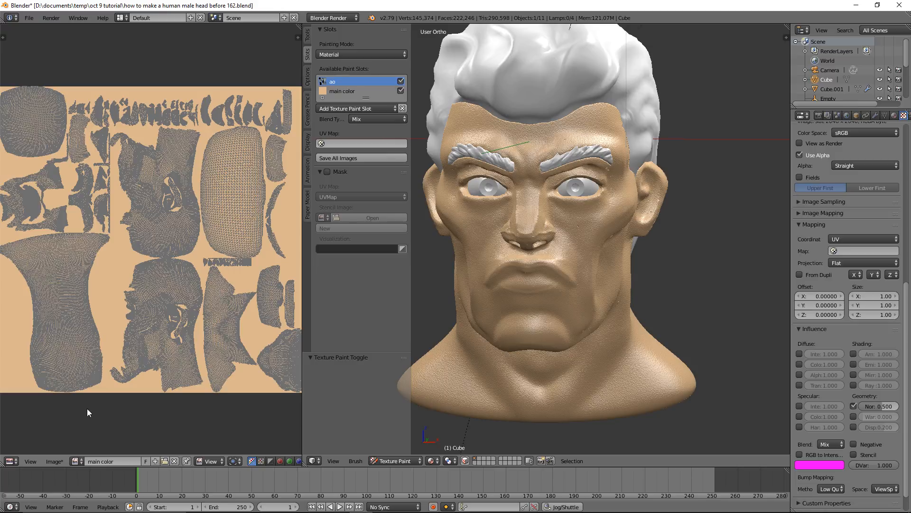
pyautogui.click(54, 462)
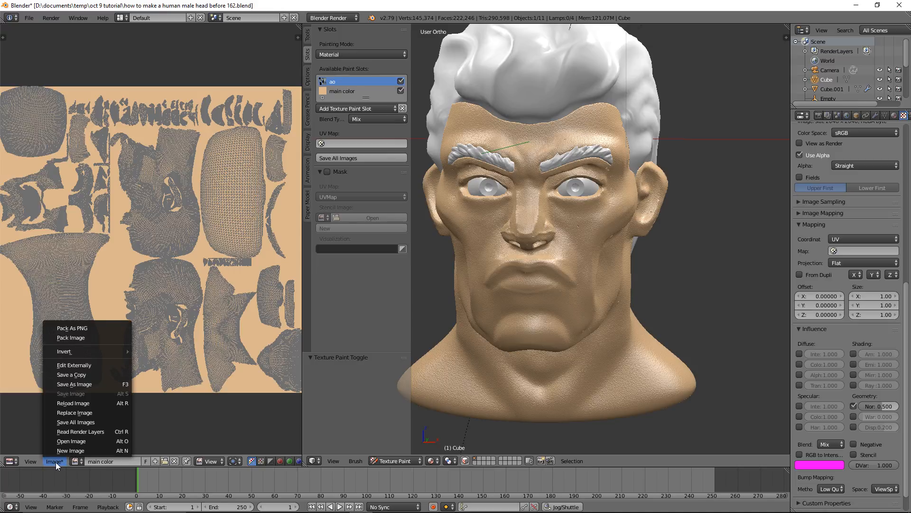
pyautogui.click(101, 384)
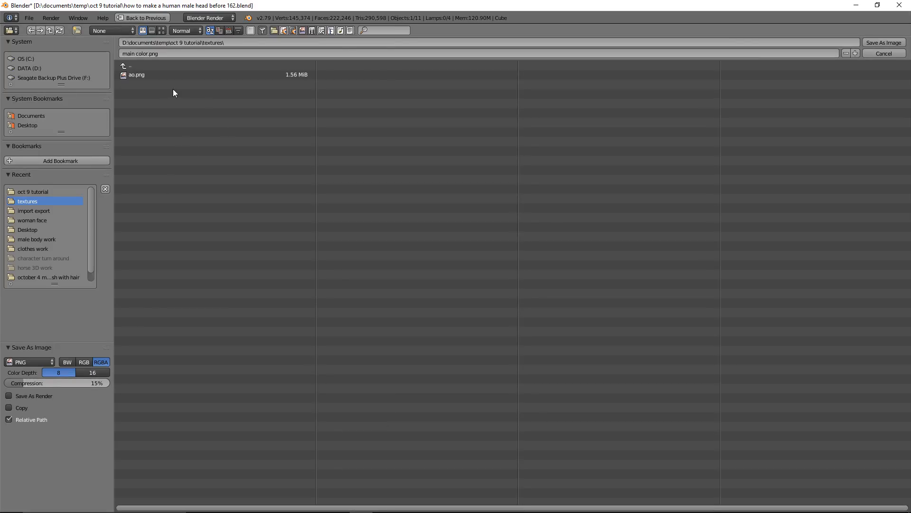
pyautogui.click(885, 43)
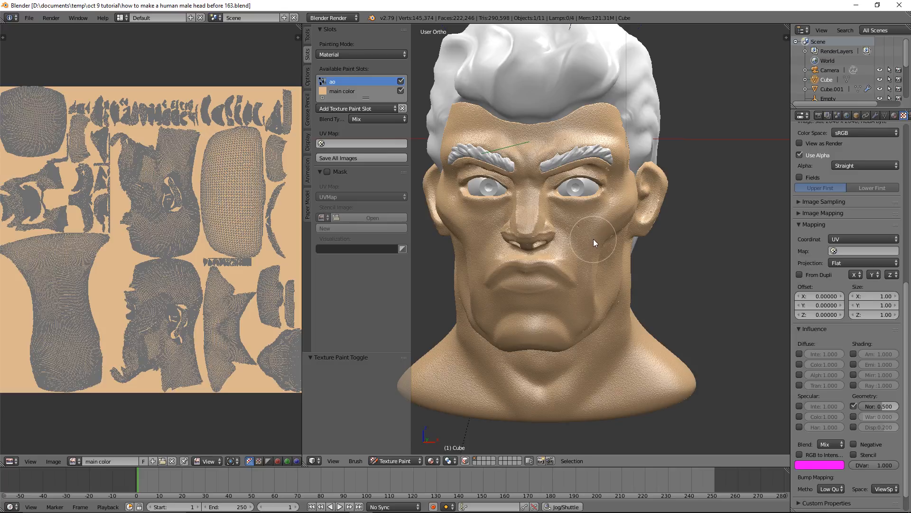
# Step: Lower the head material's specular intensity to 0.104
pyautogui.moveTo(610, 219); pyautogui.dragTo(591, 261)
pyautogui.click(894, 116)
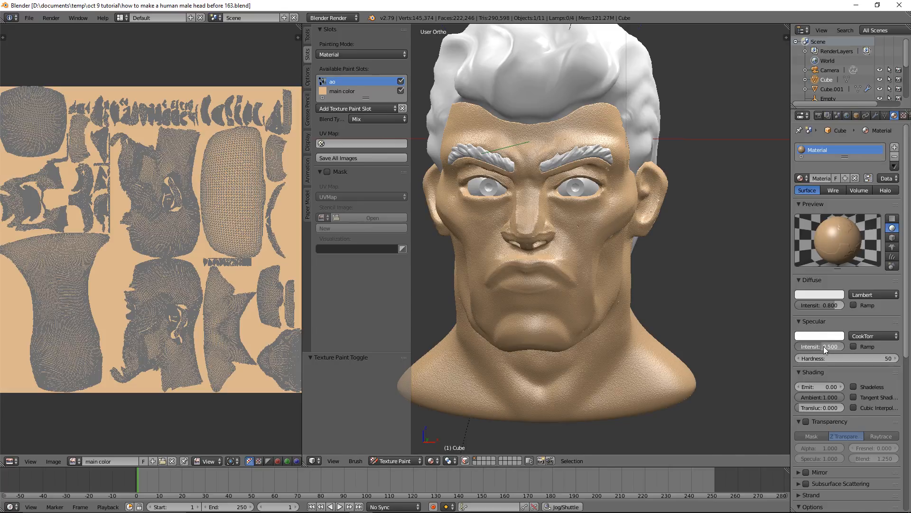
pyautogui.moveTo(805, 349); pyautogui.dragTo(791, 349)
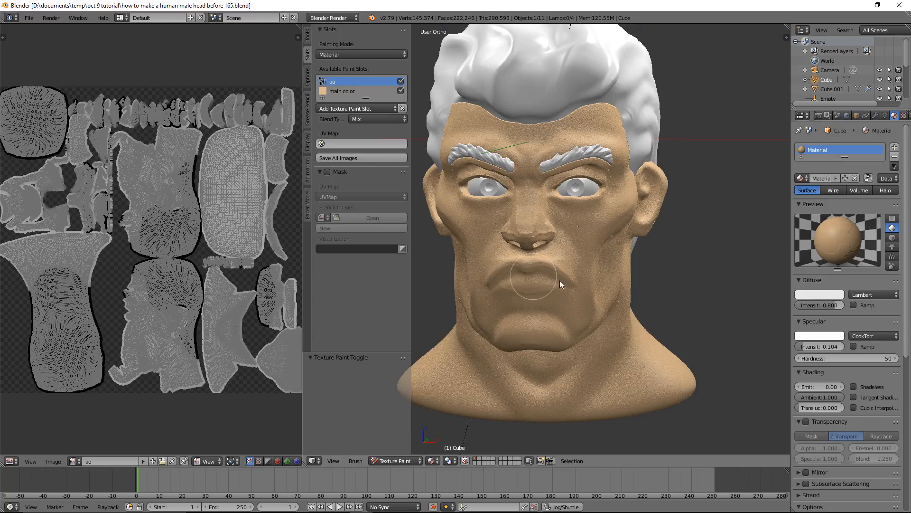
# Step: Switch the head to Sculpt Mode and deepen the line between the lips using the Crease brush with a 31 px radius
pyautogui.click(414, 460)
pyautogui.click(417, 451)
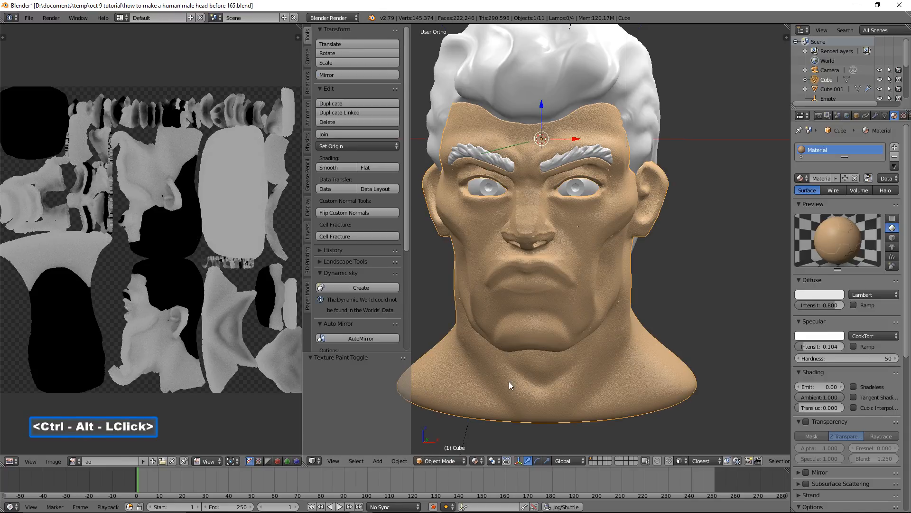
pyautogui.click(451, 461)
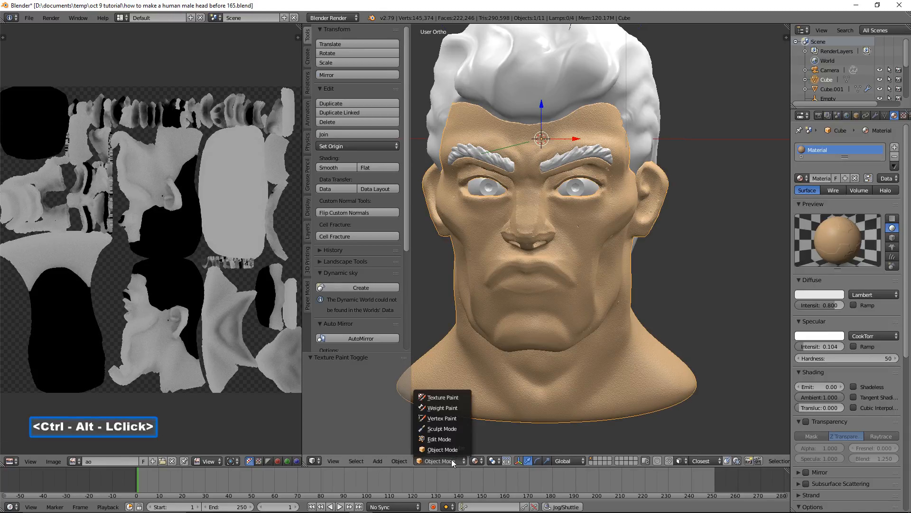
pyautogui.click(458, 429)
pyautogui.keyDown('ctrl'); pyautogui.keyDown('alt'); pyautogui.scroll(3, 553, 352); pyautogui.keyUp('alt'); pyautogui.keyUp('ctrl')
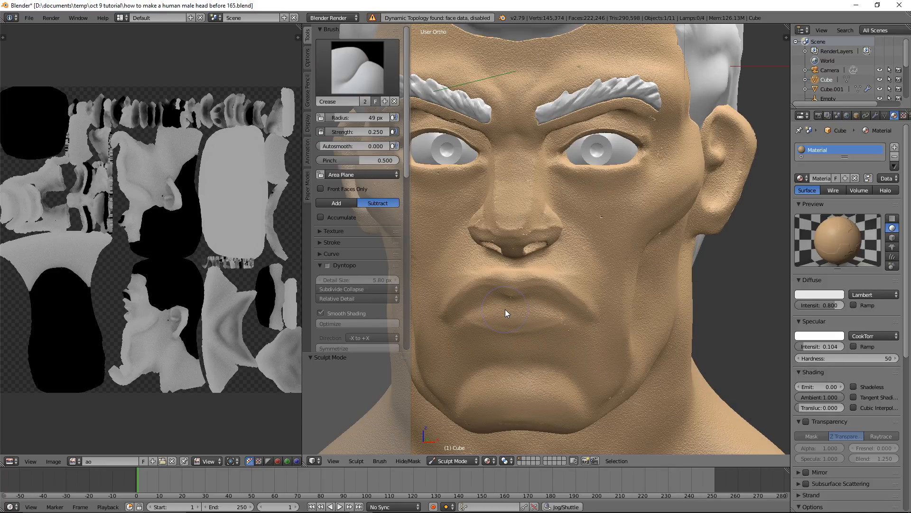
pyautogui.hotkey('ctrl', 'alt', 'f')
pyautogui.keyDown('ctrl'); pyautogui.keyDown('alt'); pyautogui.click(491, 299); pyautogui.keyUp('alt'); pyautogui.keyUp('ctrl')
pyautogui.keyDown('ctrl'); pyautogui.keyDown('alt'); pyautogui.moveTo(491, 299); pyautogui.dragTo(474, 304); pyautogui.keyUp('alt'); pyautogui.keyUp('ctrl')
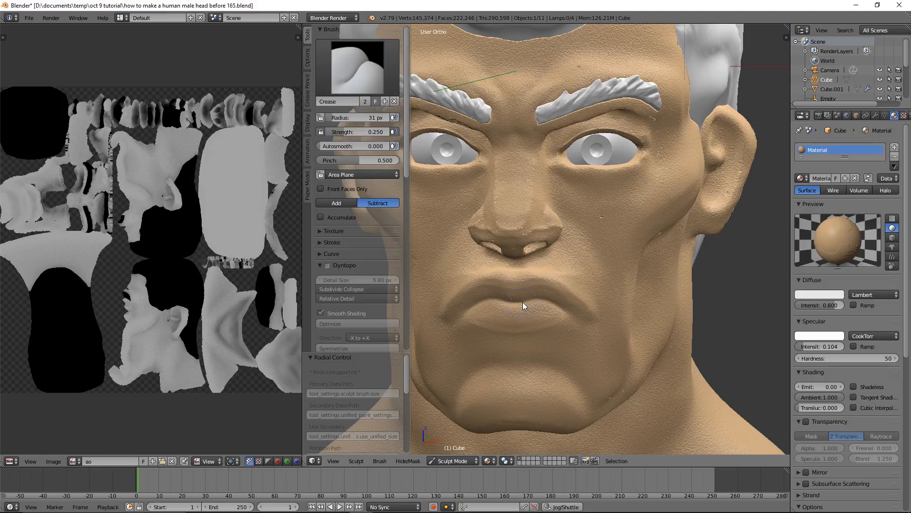
pyautogui.keyDown('ctrl'); pyautogui.keyDown('alt'); pyautogui.moveTo(466, 314); pyautogui.dragTo(486, 336); pyautogui.keyUp('alt'); pyautogui.keyUp('ctrl')
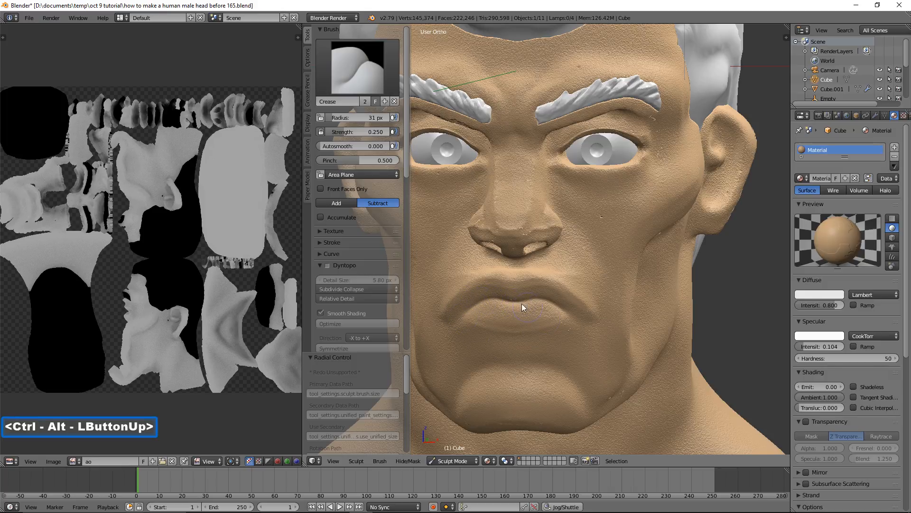
# Step: Return the head to Texture Paint mode and save incremental file copy 166
pyautogui.keyDown('ctrl'); pyautogui.keyDown('alt'); pyautogui.click(479, 459); pyautogui.keyUp('alt'); pyautogui.keyUp('ctrl')
pyautogui.click(479, 450)
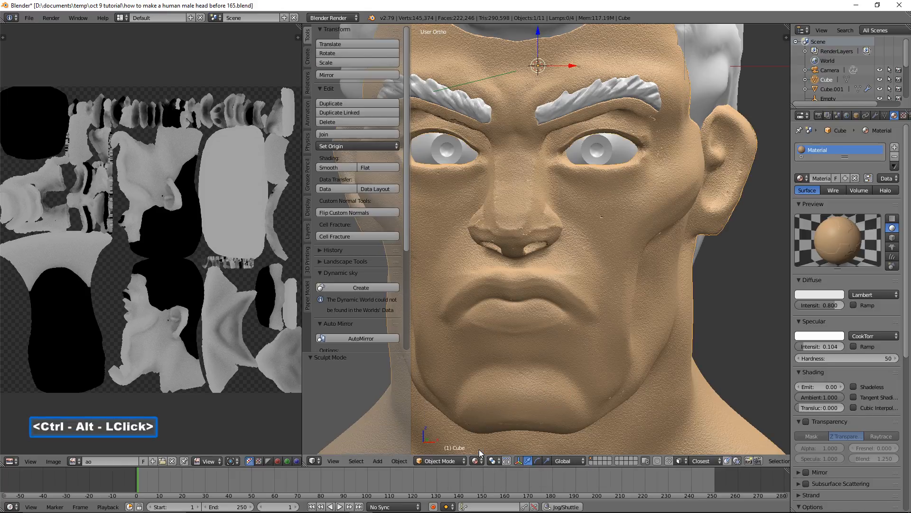
pyautogui.keyDown('ctrl'); pyautogui.keyDown('alt'); pyautogui.scroll(-2, 597, 363); pyautogui.keyUp('alt'); pyautogui.keyUp('ctrl')
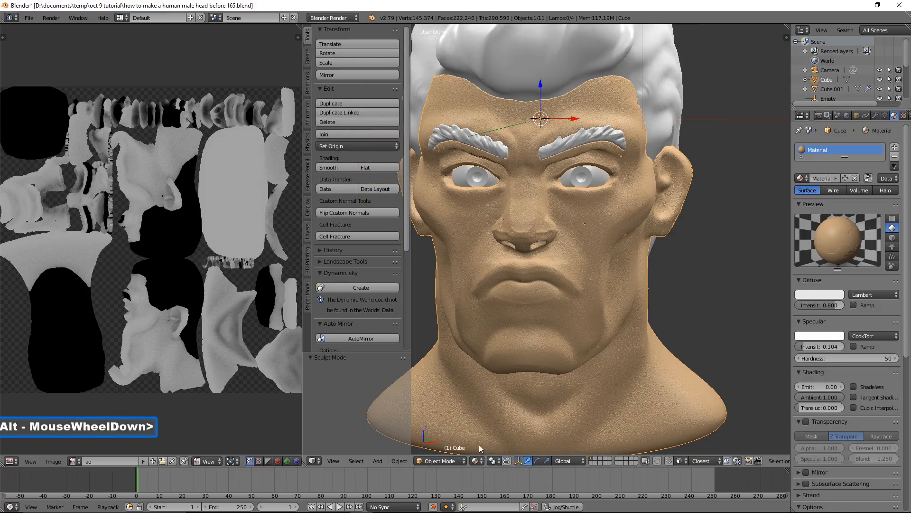
pyautogui.keyDown('ctrl'); pyautogui.keyDown('alt'); pyautogui.click(462, 461); pyautogui.keyUp('alt'); pyautogui.keyUp('ctrl')
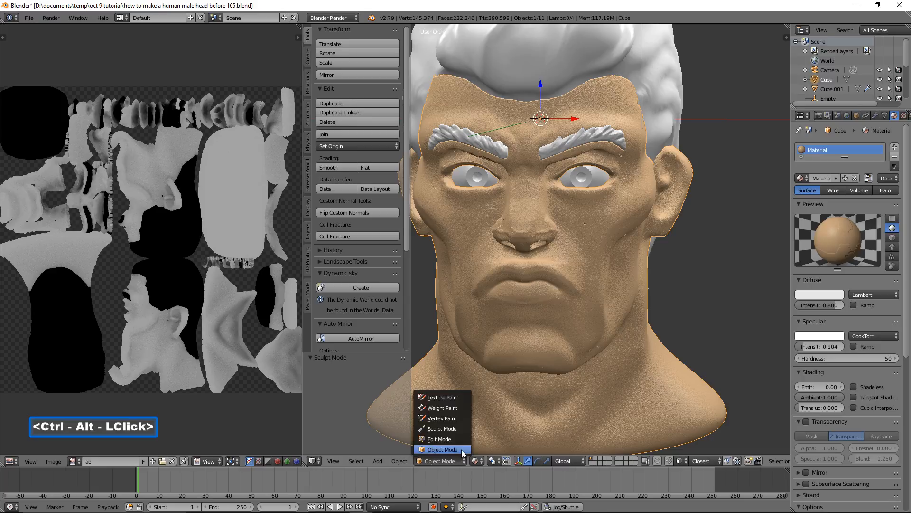
pyautogui.keyDown('ctrl'); pyautogui.keyDown('alt'); pyautogui.click(466, 398); pyautogui.keyUp('alt'); pyautogui.keyUp('ctrl')
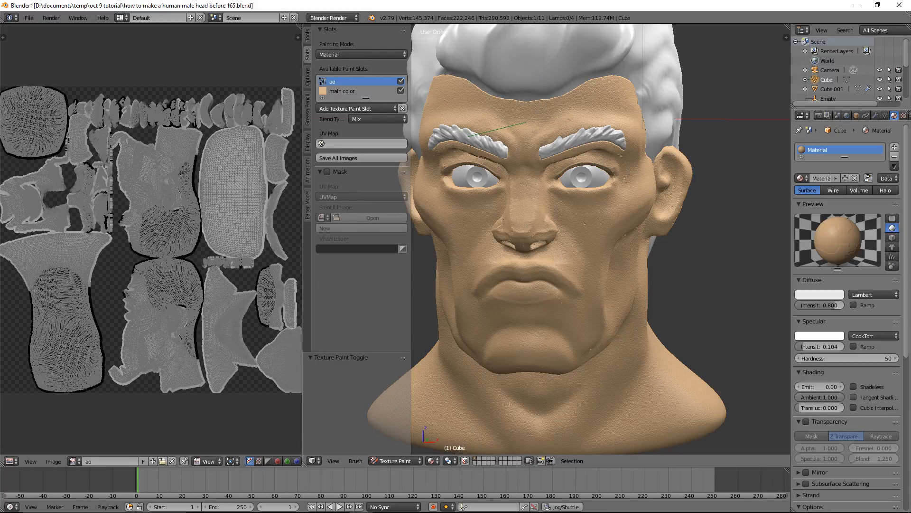
pyautogui.hotkey('ctrl', 'alt', 's')
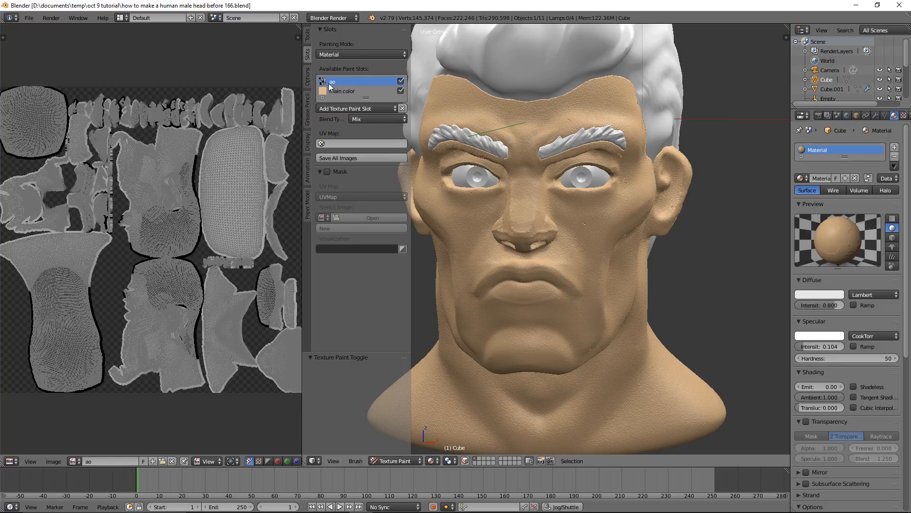
# Step: Make the main color paint slot active and choose the TexDraw brush
pyautogui.keyDown('ctrl'); pyautogui.keyDown('alt'); pyautogui.click(364, 90); pyautogui.keyUp('alt'); pyautogui.keyUp('ctrl')
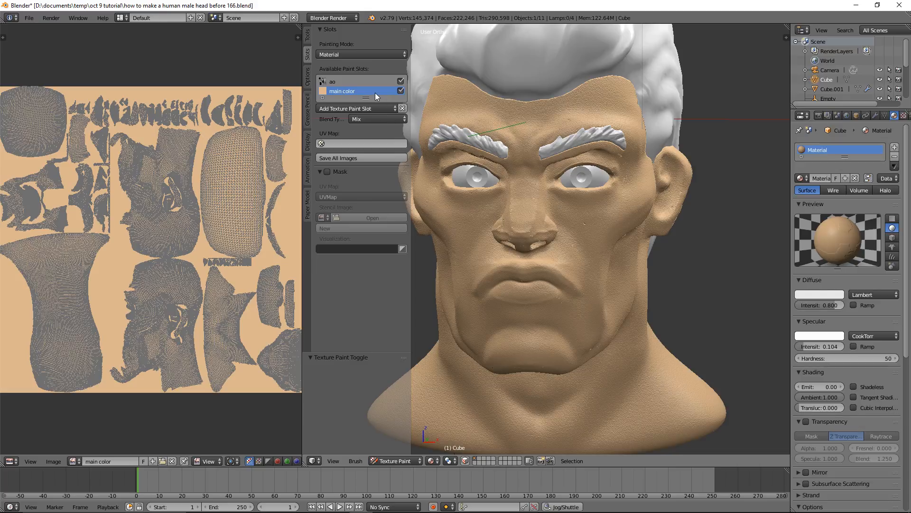
pyautogui.keyDown('ctrl'); pyautogui.keyDown('alt'); pyautogui.click(308, 34); pyautogui.keyUp('alt'); pyautogui.keyUp('ctrl')
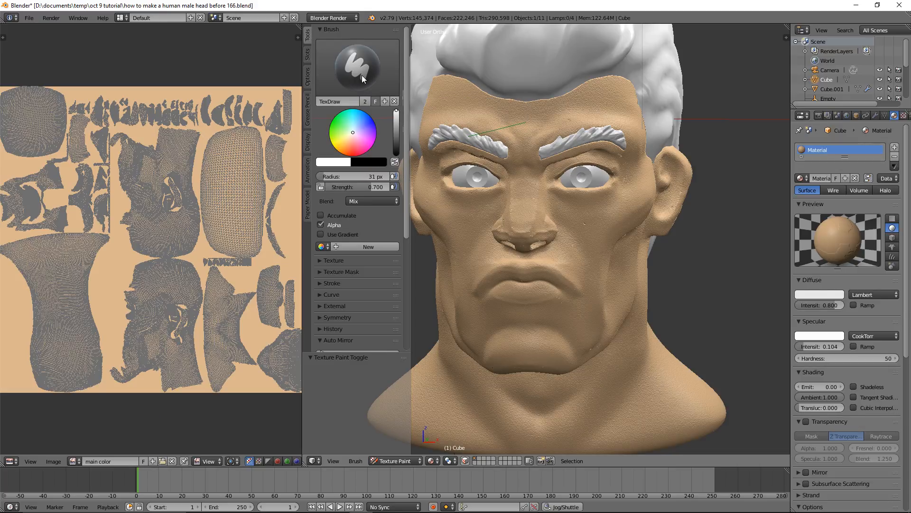
pyautogui.keyDown('ctrl'); pyautogui.keyDown('alt'); pyautogui.click(380, 76); pyautogui.keyUp('alt'); pyautogui.keyUp('ctrl')
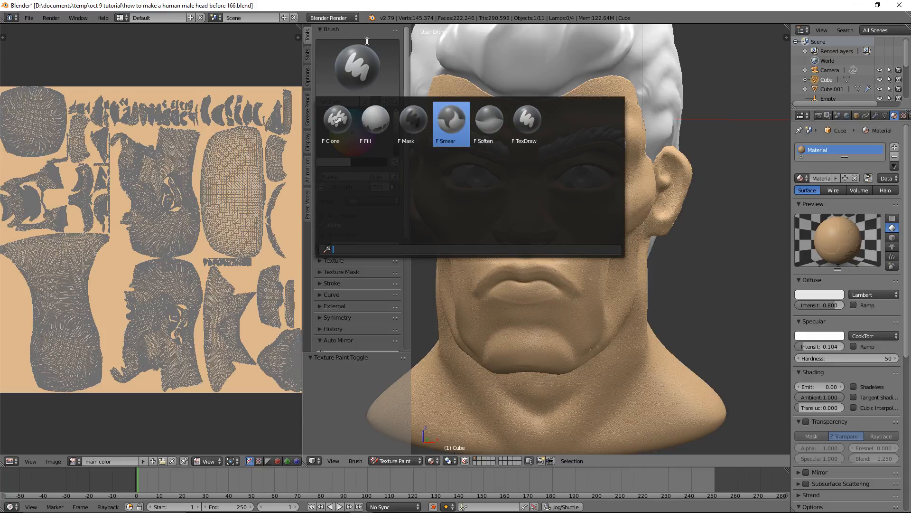
pyautogui.click(534, 123)
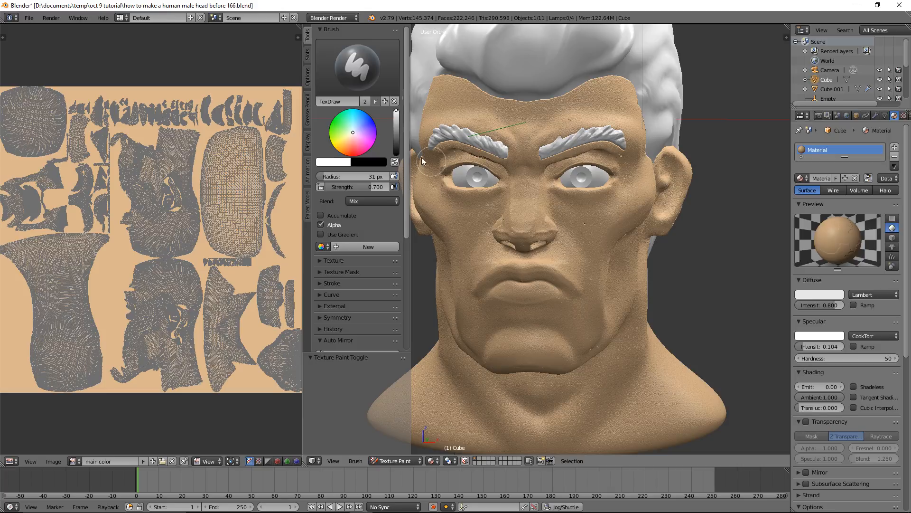
# Step: Set the brush colour to a reddish orange and its strength to 0.180
pyautogui.keyDown('ctrl'); pyautogui.keyDown('alt'); pyautogui.moveTo(350, 142); pyautogui.dragTo(347, 148); pyautogui.keyUp('alt'); pyautogui.keyUp('ctrl')
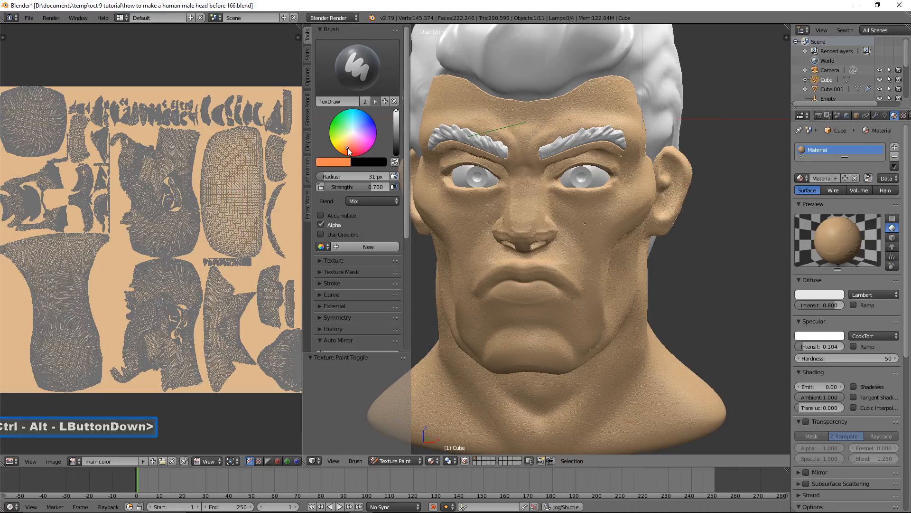
pyautogui.keyDown('ctrl'); pyautogui.keyDown('alt'); pyautogui.click(349, 151); pyautogui.keyUp('alt'); pyautogui.keyUp('ctrl')
pyautogui.keyDown('ctrl'); pyautogui.keyDown('alt'); pyautogui.click(364, 187); pyautogui.keyUp('alt'); pyautogui.keyUp('ctrl')
pyautogui.moveTo(331, 187); pyautogui.dragTo(326, 187)
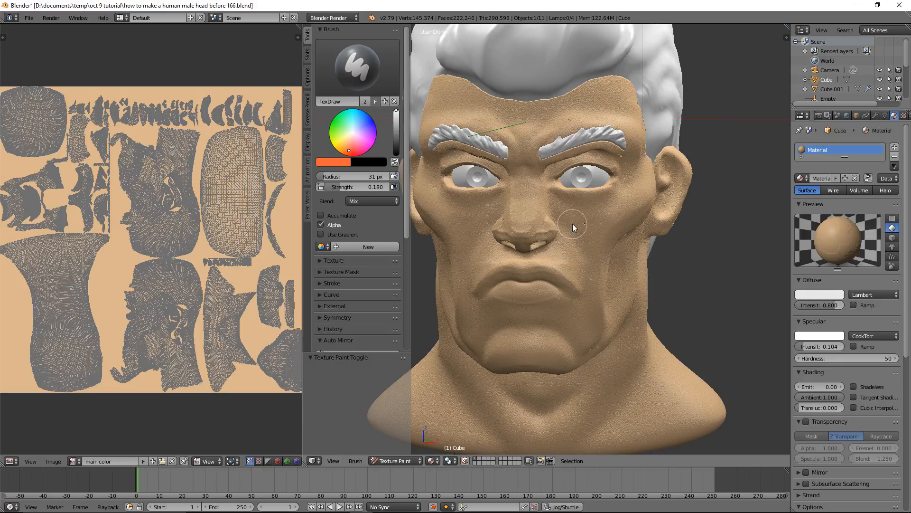
# Step: Set the brush radius to 51 px and paint reddish tones around the eyes and on the nose, ear and chin
pyautogui.press('f')
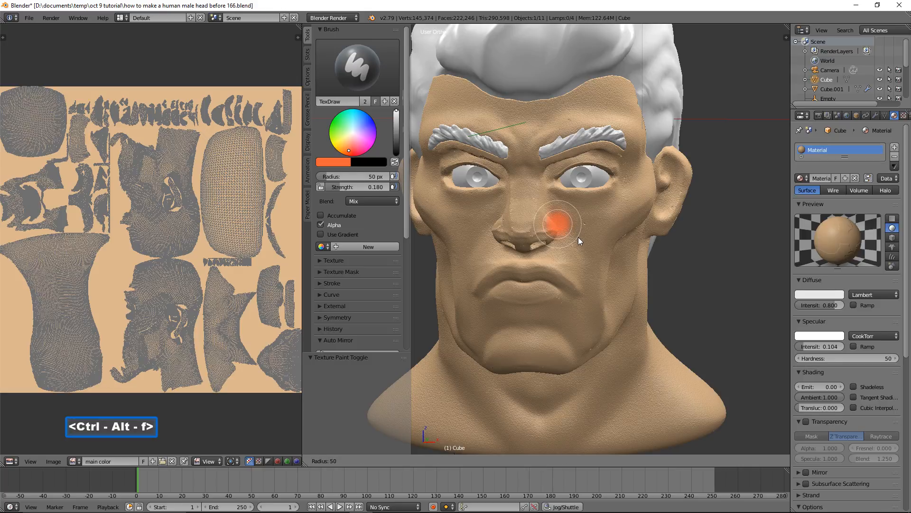
pyautogui.click(578, 238)
pyautogui.moveTo(562, 194)
pyautogui.mouseDown()
pyautogui.moveTo(586, 201)
pyautogui.moveTo(612, 193)
pyautogui.moveTo(603, 158)
pyautogui.moveTo(565, 161)
pyautogui.moveTo(545, 181)
pyautogui.moveTo(477, 198)
pyautogui.moveTo(443, 189)
pyautogui.moveTo(446, 160)
pyautogui.moveTo(478, 164)
pyautogui.moveTo(500, 183)
pyautogui.mouseUp()
pyautogui.moveTo(520, 237)
pyautogui.mouseDown()
pyautogui.moveTo(533, 235)
pyautogui.moveTo(506, 232)
pyautogui.moveTo(548, 235)
pyautogui.moveTo(539, 233)
pyautogui.mouseUp()
pyautogui.moveTo(685, 228)
pyautogui.mouseDown(button='middle')
pyautogui.moveTo(660, 246)
pyautogui.moveTo(659, 236)
pyautogui.mouseUp(button='middle')
pyautogui.moveTo(717, 197)
pyautogui.mouseDown()
pyautogui.moveTo(734, 170)
pyautogui.moveTo(721, 229)
pyautogui.moveTo(696, 231)
pyautogui.mouseUp()
pyautogui.keyDown('ctrl'); pyautogui.keyDown('alt'); pyautogui.moveTo(610, 335); pyautogui.dragTo(529, 350); pyautogui.keyUp('alt'); pyautogui.keyUp('ctrl')
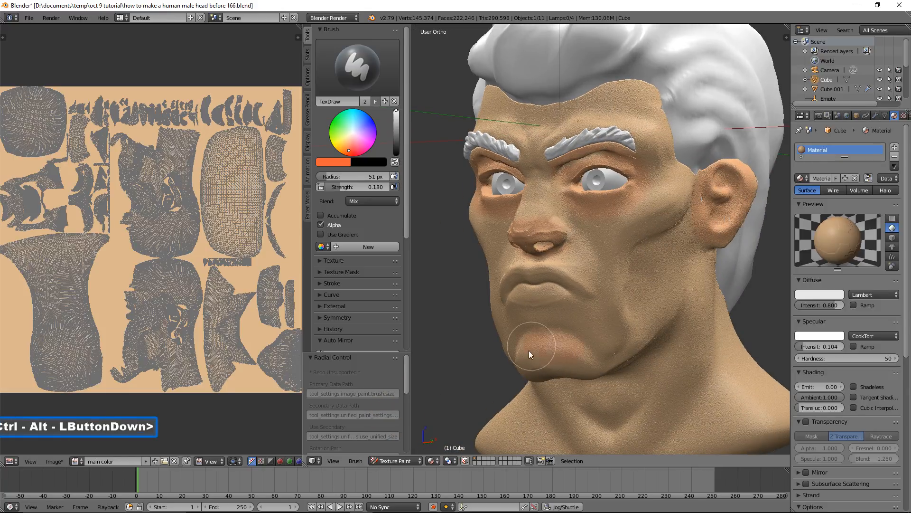
# Step: Paint more red onto the chin, under the jaw and across the front of the neck
pyautogui.keyDown('ctrl'); pyautogui.keyDown('alt'); pyautogui.moveTo(589, 356); pyautogui.dragTo(579, 368); pyautogui.keyUp('alt'); pyautogui.keyUp('ctrl')
pyautogui.moveTo(579, 368)
pyautogui.keyDown('ctrl'); pyautogui.keyDown('alt'); pyautogui.mouseDown(button='middle')
pyautogui.moveTo(637, 375)
pyautogui.moveTo(671, 366)
pyautogui.mouseUp(button='middle'); pyautogui.keyUp('alt'); pyautogui.keyUp('ctrl')
pyautogui.moveTo(671, 366)
pyautogui.keyDown('ctrl'); pyautogui.keyDown('alt'); pyautogui.mouseDown()
pyautogui.moveTo(698, 378)
pyautogui.moveTo(594, 426)
pyautogui.moveTo(629, 391)
pyautogui.mouseUp(); pyautogui.keyUp('alt'); pyautogui.keyUp('ctrl')
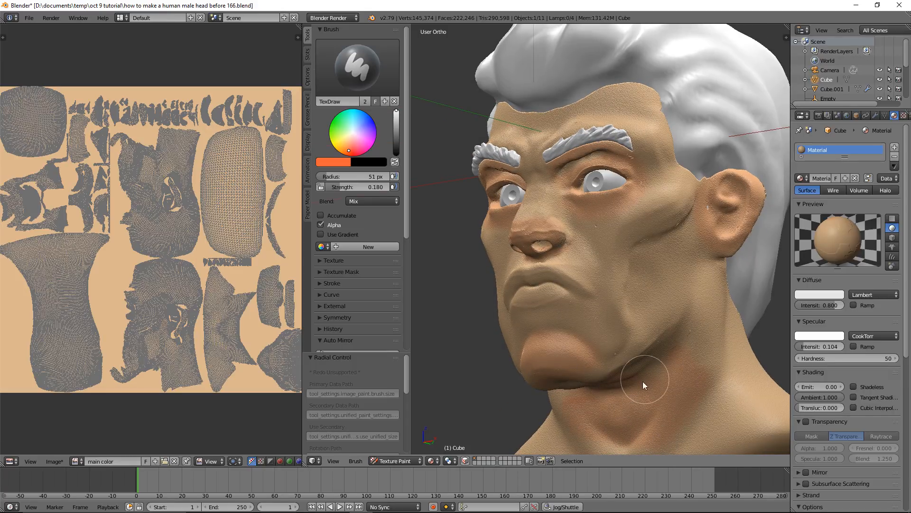
pyautogui.keyDown('alt'); pyautogui.scroll(-1, 628, 398); pyautogui.keyUp('alt')
pyautogui.keyDown('ctrl'); pyautogui.keyDown('alt'); pyautogui.moveTo(592, 377); pyautogui.dragTo(568, 340, button='middle'); pyautogui.keyUp('alt'); pyautogui.keyUp('ctrl')
pyautogui.moveTo(569, 340)
pyautogui.keyDown('ctrl'); pyautogui.keyDown('alt'); pyautogui.mouseDown()
pyautogui.moveTo(561, 366)
pyautogui.moveTo(594, 395)
pyautogui.moveTo(638, 346)
pyautogui.mouseUp(); pyautogui.keyUp('alt'); pyautogui.keyUp('ctrl')
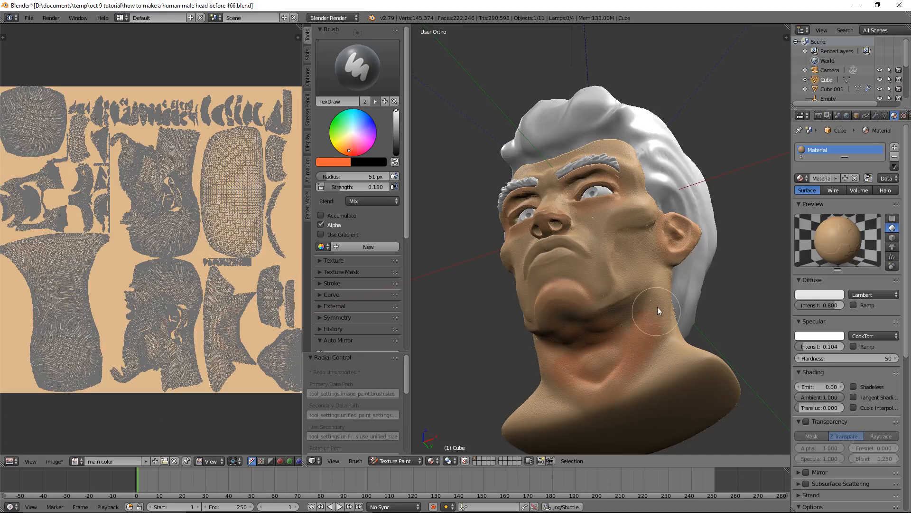
pyautogui.keyDown('ctrl'); pyautogui.keyDown('alt'); pyautogui.moveTo(660, 294); pyautogui.dragTo(654, 363, button='middle'); pyautogui.keyUp('alt'); pyautogui.keyUp('ctrl')
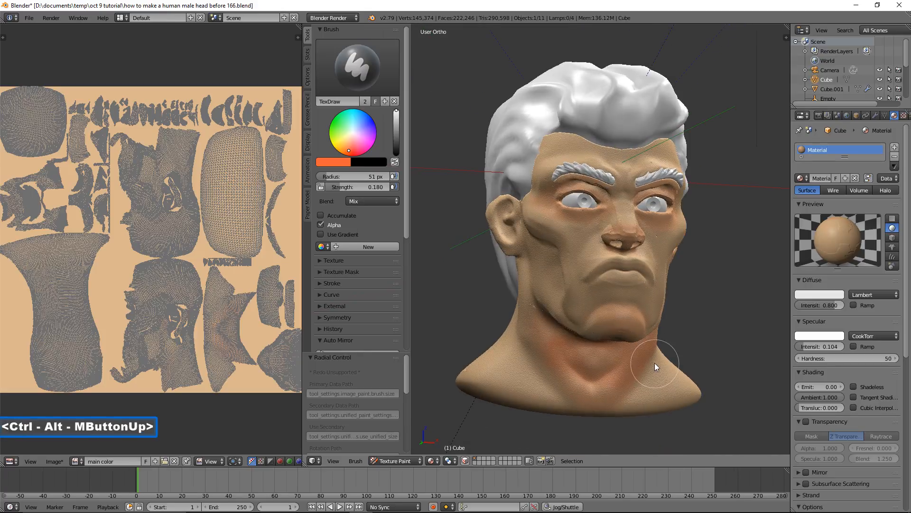
# Step: Extend the reddish tint along the other side of the neck and below the chin so both sides match
pyautogui.keyDown('ctrl'); pyautogui.keyDown('alt'); pyautogui.moveTo(527, 303); pyautogui.dragTo(533, 278); pyautogui.keyUp('alt'); pyautogui.keyUp('ctrl')
pyautogui.keyDown('ctrl'); pyautogui.keyDown('alt'); pyautogui.moveTo(542, 336); pyautogui.dragTo(589, 363); pyautogui.keyUp('alt'); pyautogui.keyUp('ctrl')
pyautogui.moveTo(589, 364)
pyautogui.keyDown('ctrl'); pyautogui.keyDown('alt'); pyautogui.mouseDown(button='middle')
pyautogui.moveTo(648, 337)
pyautogui.moveTo(639, 297)
pyautogui.mouseUp(button='middle'); pyautogui.keyUp('alt'); pyautogui.keyUp('ctrl')
pyautogui.moveTo(639, 297)
pyautogui.keyDown('ctrl'); pyautogui.keyDown('alt'); pyautogui.mouseDown()
pyautogui.moveTo(650, 268)
pyautogui.moveTo(637, 340)
pyautogui.moveTo(595, 375)
pyautogui.moveTo(616, 348)
pyautogui.mouseUp(); pyautogui.keyUp('alt'); pyautogui.keyUp('ctrl')
pyautogui.moveTo(616, 348)
pyautogui.keyDown('ctrl'); pyautogui.keyDown('alt'); pyautogui.mouseDown(button='middle')
pyautogui.moveTo(633, 347)
pyautogui.moveTo(603, 332)
pyautogui.moveTo(572, 266)
pyautogui.mouseUp(button='middle'); pyautogui.keyUp('alt'); pyautogui.keyUp('ctrl')
pyautogui.keyDown('ctrl'); pyautogui.keyDown('alt'); pyautogui.scroll(2, 618, 339); pyautogui.keyUp('alt'); pyautogui.keyUp('ctrl')
pyautogui.keyDown('ctrl'); pyautogui.keyDown('alt'); pyautogui.click(571, 348); pyautogui.keyUp('alt'); pyautogui.keyUp('ctrl')
pyautogui.keyDown('ctrl'); pyautogui.keyDown('alt'); pyautogui.click(589, 332); pyautogui.keyUp('alt'); pyautogui.keyUp('ctrl')
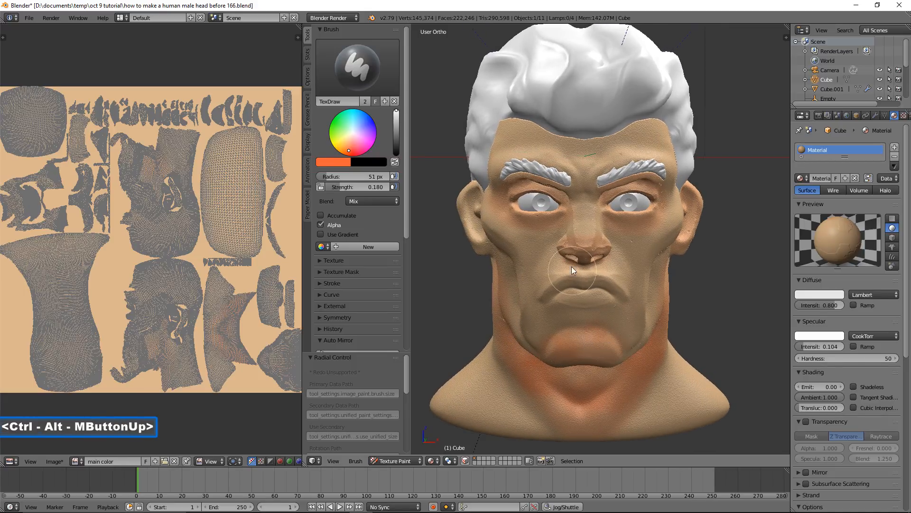
# Step: Dab red over both sides of the nostrils and the lobe of the ear on the opposite side
pyautogui.keyDown('ctrl'); pyautogui.keyDown('alt'); pyautogui.click(556, 257); pyautogui.keyUp('alt'); pyautogui.keyUp('ctrl')
pyautogui.keyDown('ctrl'); pyautogui.keyDown('alt'); pyautogui.click(570, 260); pyautogui.keyUp('alt'); pyautogui.keyUp('ctrl')
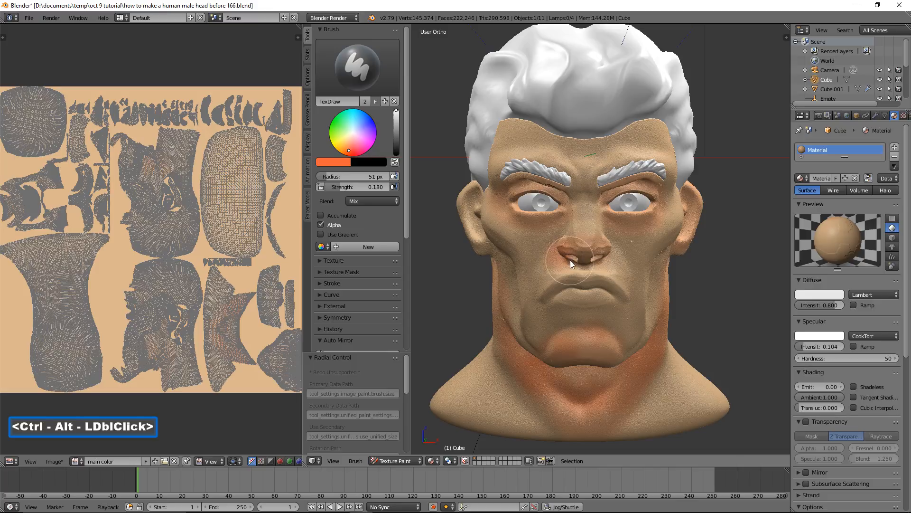
pyautogui.keyDown('ctrl'); pyautogui.keyDown('alt'); pyautogui.click(602, 260); pyautogui.keyUp('alt'); pyautogui.keyUp('ctrl')
pyautogui.keyDown('ctrl'); pyautogui.keyDown('alt'); pyautogui.click(612, 257); pyautogui.keyUp('alt'); pyautogui.keyUp('ctrl')
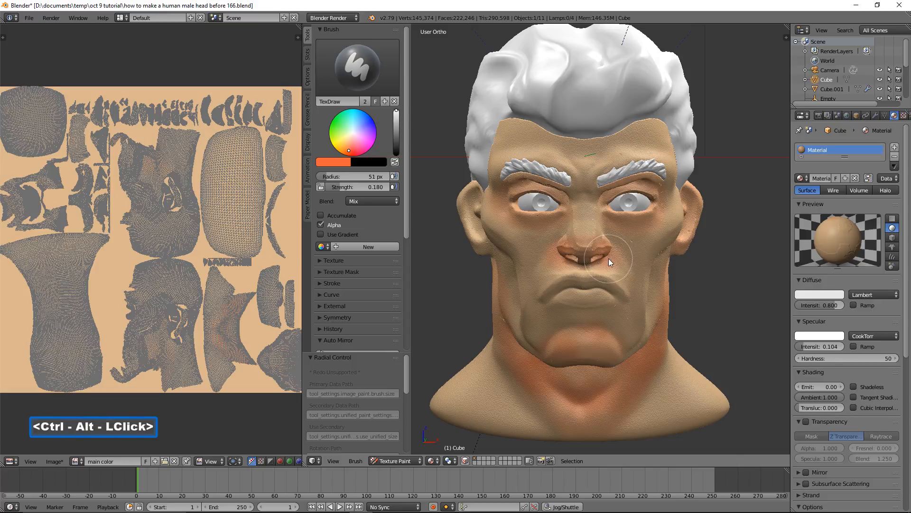
pyautogui.keyDown('ctrl'); pyautogui.keyDown('alt'); pyautogui.moveTo(534, 250); pyautogui.dragTo(542, 243, button='middle'); pyautogui.keyUp('alt'); pyautogui.keyUp('ctrl')
pyautogui.keyDown('ctrl'); pyautogui.keyDown('alt'); pyautogui.click(445, 230); pyautogui.keyUp('alt'); pyautogui.keyUp('ctrl')
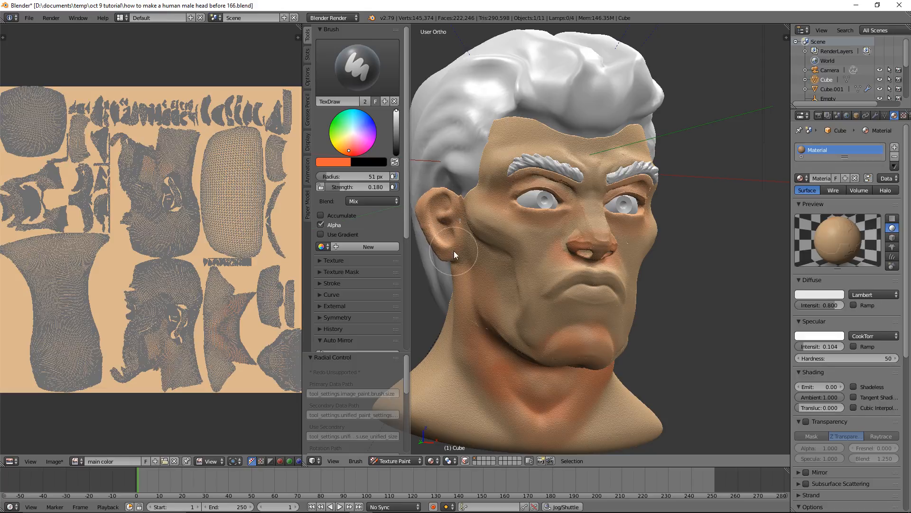
pyautogui.keyDown('ctrl'); pyautogui.keyDown('alt'); pyautogui.click(454, 243); pyautogui.keyUp('alt'); pyautogui.keyUp('ctrl')
pyautogui.keyDown('ctrl'); pyautogui.keyDown('alt'); pyautogui.moveTo(717, 258); pyautogui.dragTo(686, 269, button='middle'); pyautogui.keyUp('alt'); pyautogui.keyUp('ctrl')
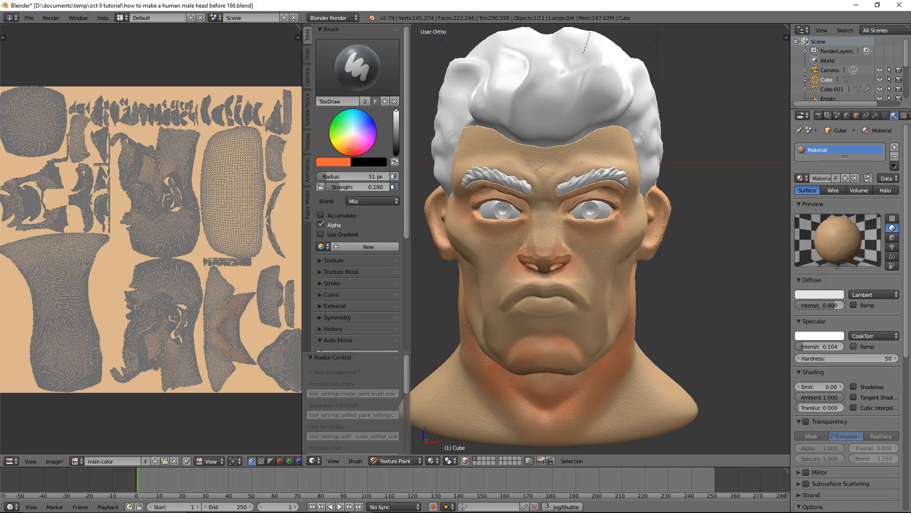
# Step: Save incremental file copy 167 and save the painted texture over main color.png in the textures folder
pyautogui.hotkey('ctrl', 'alt', 's')
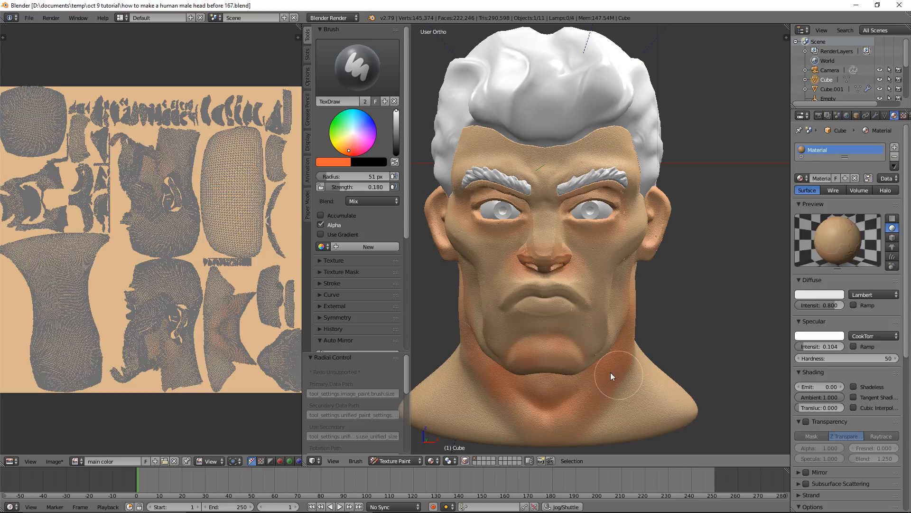
pyautogui.click(55, 461)
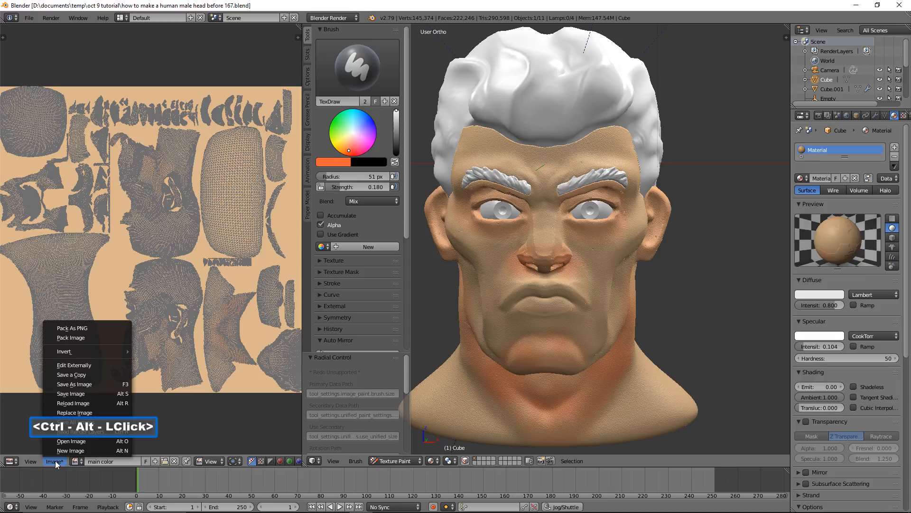
pyautogui.click(100, 383)
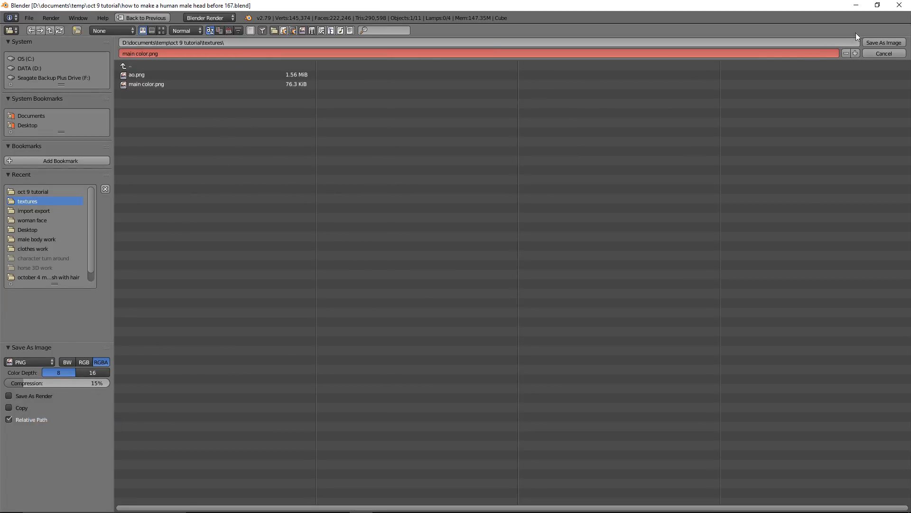
pyautogui.click(873, 41)
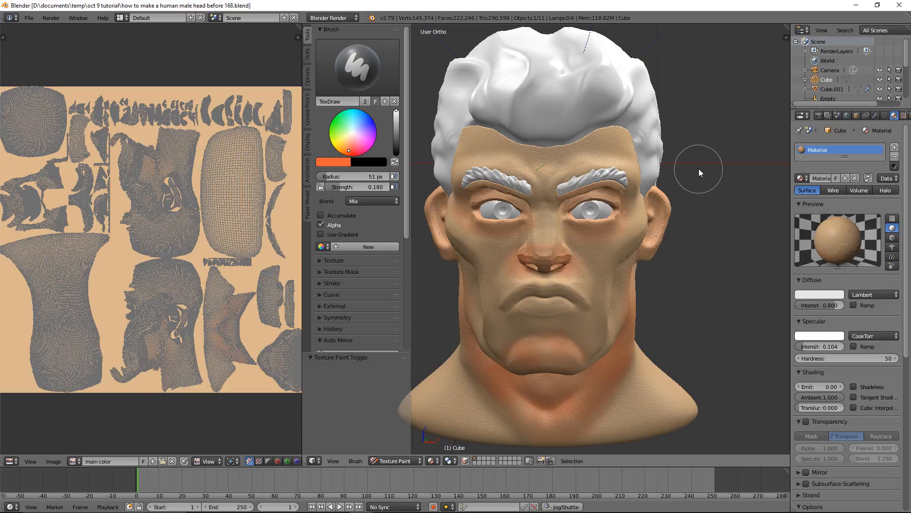
# Step: Switch to Object Mode and add a new material to the hair
pyautogui.keyDown('ctrl'); pyautogui.keyDown('alt'); pyautogui.click(417, 461); pyautogui.keyUp('alt'); pyautogui.keyUp('ctrl')
pyautogui.click(420, 450)
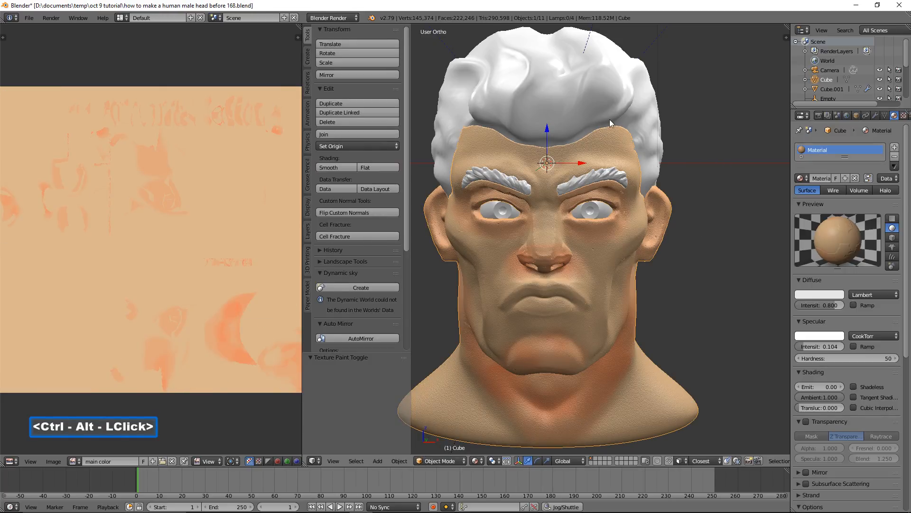
pyautogui.keyDown('ctrl'); pyautogui.keyDown('alt'); pyautogui.click(617, 95); pyautogui.keyUp('alt'); pyautogui.keyUp('ctrl')
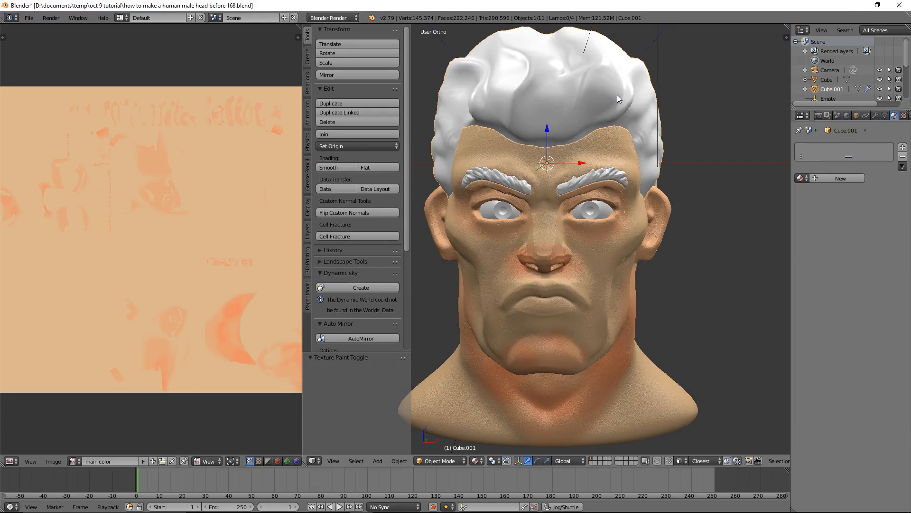
pyautogui.keyDown('ctrl'); pyautogui.keyDown('alt'); pyautogui.click(859, 175); pyautogui.keyUp('alt'); pyautogui.keyUp('ctrl')
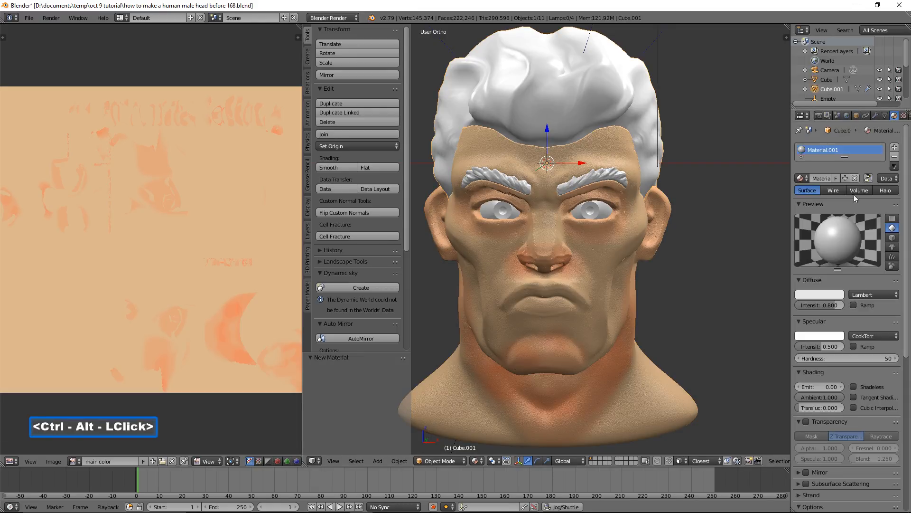
# Step: Set the hair material's diffuse colour to dark brown
pyautogui.keyDown('ctrl'); pyautogui.keyDown('alt'); pyautogui.click(830, 295); pyautogui.keyUp('alt'); pyautogui.keyUp('ctrl')
pyautogui.keyDown('ctrl'); pyautogui.keyDown('alt'); pyautogui.moveTo(797, 209); pyautogui.dragTo(783, 224); pyautogui.keyUp('alt'); pyautogui.keyUp('ctrl')
pyautogui.keyDown('ctrl'); pyautogui.keyDown('alt'); pyautogui.click(838, 203); pyautogui.keyUp('alt'); pyautogui.keyUp('ctrl')
pyautogui.keyDown('ctrl'); pyautogui.keyDown('alt'); pyautogui.moveTo(839, 204); pyautogui.dragTo(838, 214); pyautogui.keyUp('alt'); pyautogui.keyUp('ctrl')
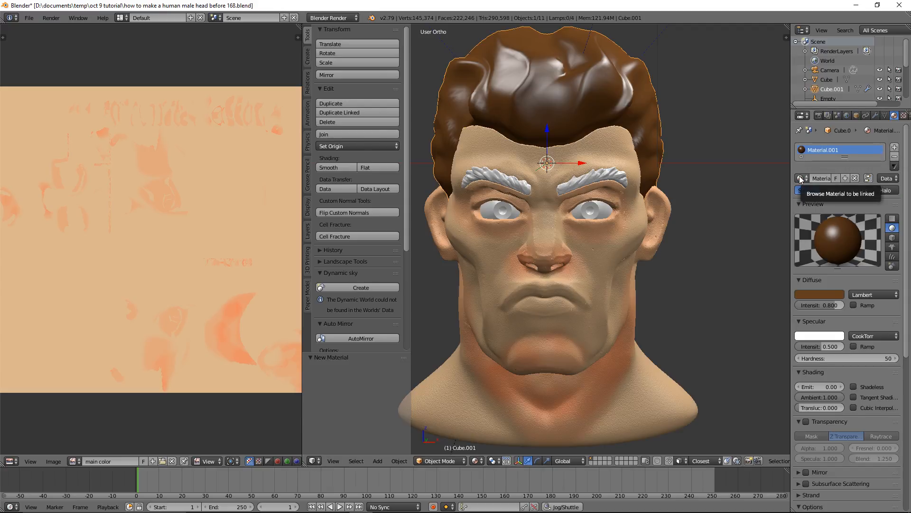
# Step: Assign the hair's brown material to the eyebrows and save incremental file copy 169
pyautogui.keyDown('ctrl'); pyautogui.keyDown('alt'); pyautogui.moveTo(800, 179); pyautogui.dragTo(685, 182); pyautogui.keyUp('alt'); pyautogui.keyUp('ctrl')
pyautogui.keyDown('ctrl'); pyautogui.keyDown('alt'); pyautogui.moveTo(633, 184); pyautogui.dragTo(592, 180); pyautogui.keyUp('alt'); pyautogui.keyUp('ctrl')
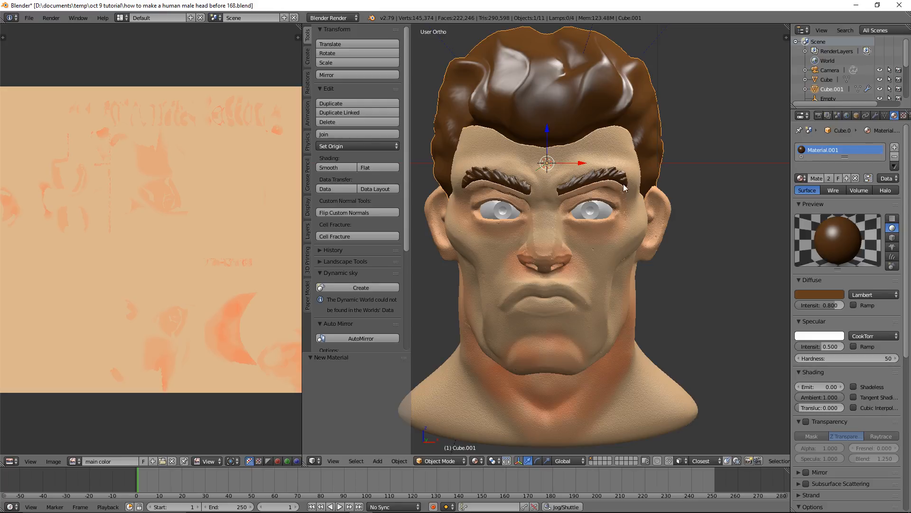
pyautogui.keyDown('ctrl'); pyautogui.keyDown('alt'); pyautogui.click(606, 217); pyautogui.keyUp('alt'); pyautogui.keyUp('ctrl')
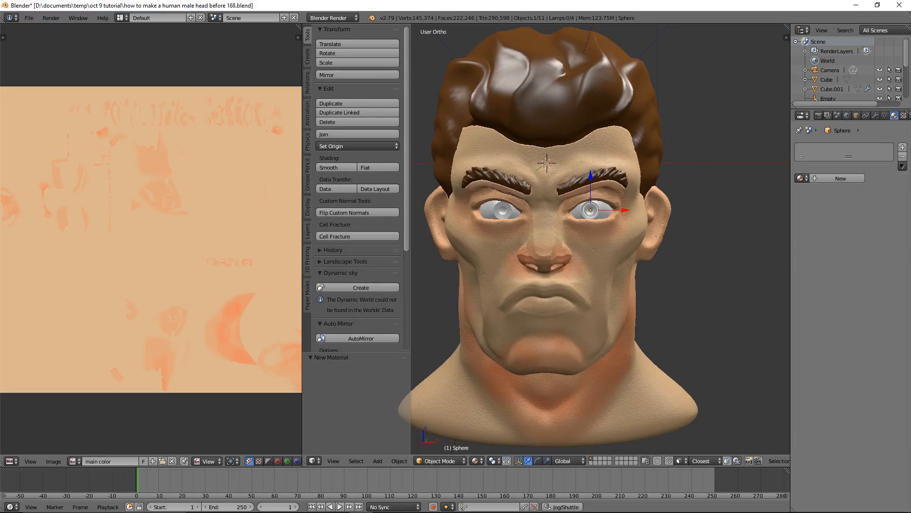
pyautogui.hotkey('ctrl', 'alt', 's')
# Step: Add a new material to the eyeball and set its specular intensity to 1.000
pyautogui.keyDown('ctrl'); pyautogui.keyDown('alt'); pyautogui.scroll(2, 670, 174); pyautogui.keyUp('alt'); pyautogui.keyUp('ctrl')
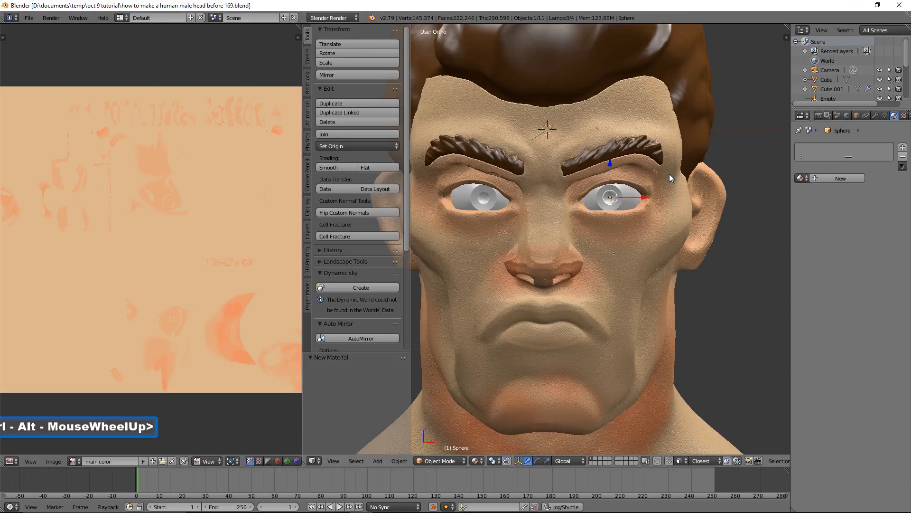
pyautogui.keyDown('ctrl'); pyautogui.keyDown('alt'); pyautogui.scroll(2, 671, 177); pyautogui.keyUp('alt'); pyautogui.keyUp('ctrl')
pyautogui.keyDown('ctrl'); pyautogui.keyDown('alt'); pyautogui.click(848, 175); pyautogui.keyUp('alt'); pyautogui.keyUp('ctrl')
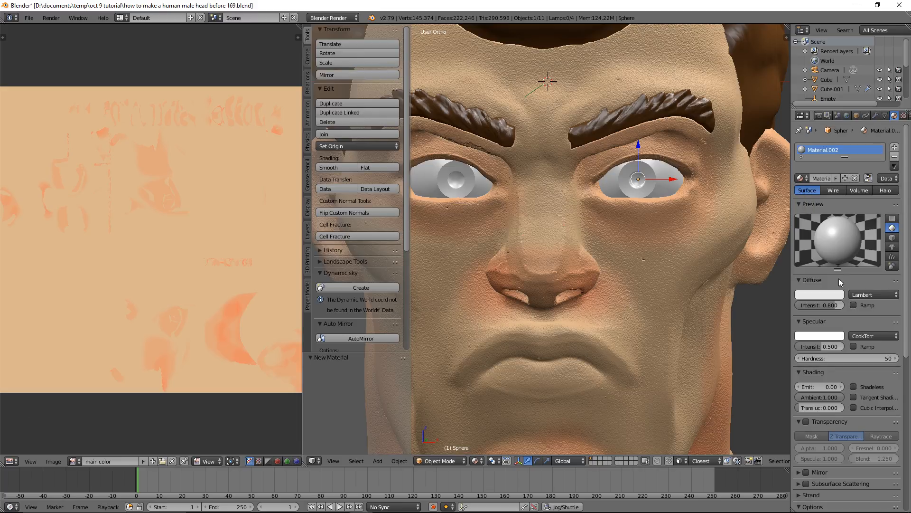
pyautogui.keyDown('ctrl'); pyautogui.keyDown('alt'); pyautogui.click(827, 347); pyautogui.keyUp('alt'); pyautogui.keyUp('ctrl')
pyautogui.moveTo(828, 347)
pyautogui.keyDown('ctrl'); pyautogui.keyDown('alt'); pyautogui.mouseDown()
pyautogui.moveTo(856, 351)
pyautogui.moveTo(845, 346)
pyautogui.mouseUp(); pyautogui.keyUp('alt'); pyautogui.keyUp('ctrl')
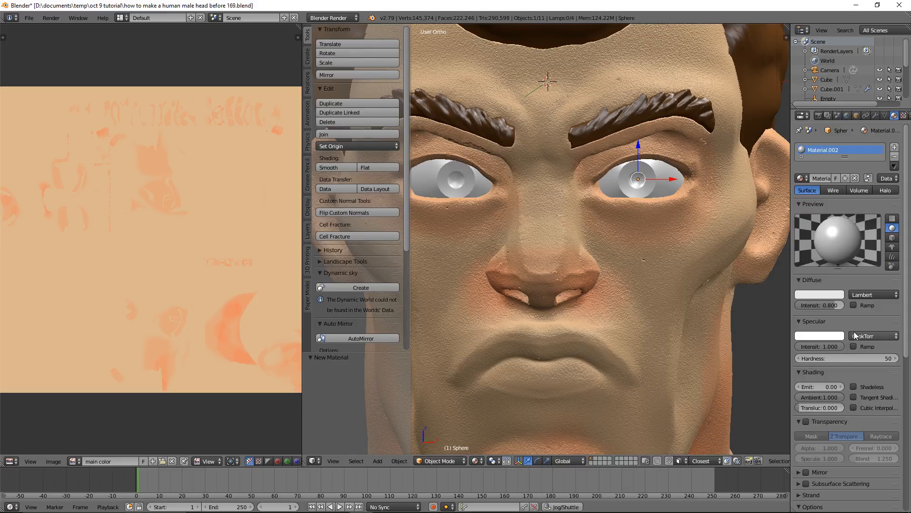
# Step: Enable the diffuse ramp on the eyeball material and set the ramp input to Normal
pyautogui.keyDown('ctrl'); pyautogui.keyDown('alt'); pyautogui.click(856, 304); pyautogui.keyUp('alt'); pyautogui.keyUp('ctrl')
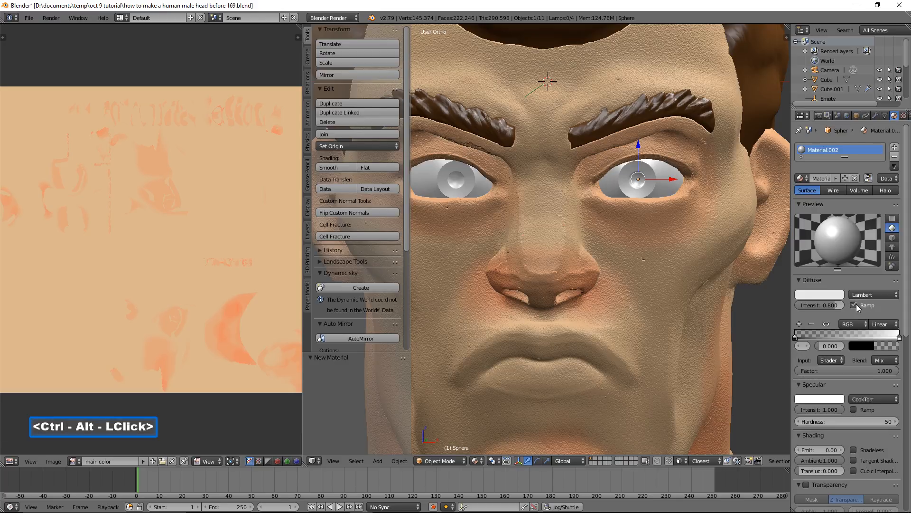
pyautogui.keyDown('ctrl'); pyautogui.keyDown('alt'); pyautogui.click(840, 361); pyautogui.keyUp('alt'); pyautogui.keyUp('ctrl')
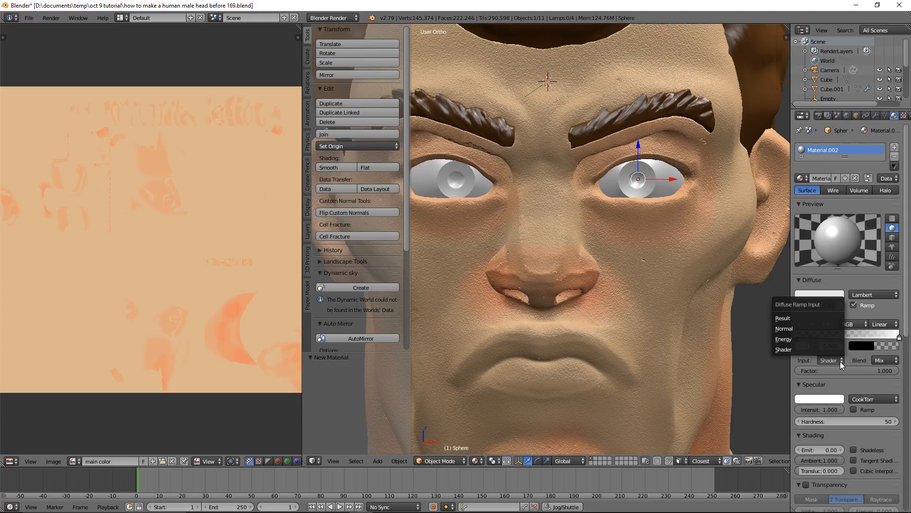
pyautogui.keyDown('ctrl'); pyautogui.keyDown('alt'); pyautogui.click(802, 332); pyautogui.keyUp('alt'); pyautogui.keyUp('ctrl')
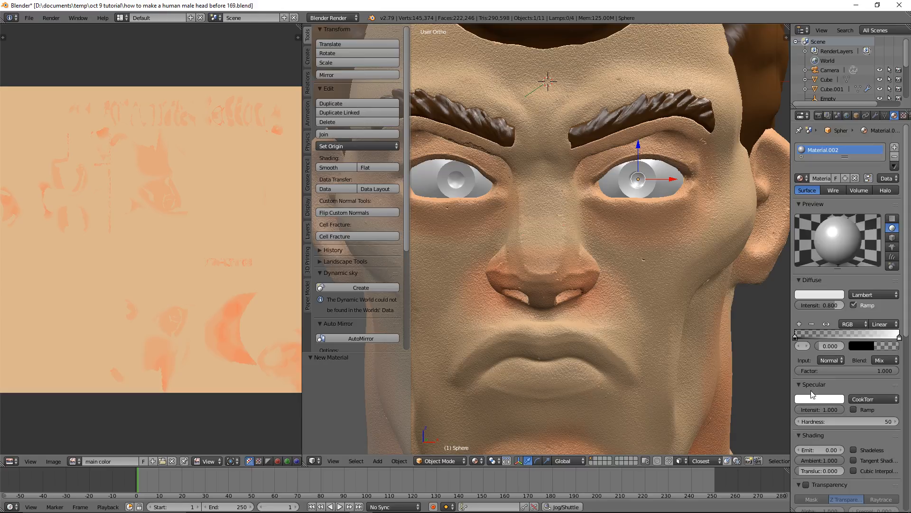
# Step: Set the eyeball material's specular shader to WardIso and save incremental file copy 170
pyautogui.click(885, 400)
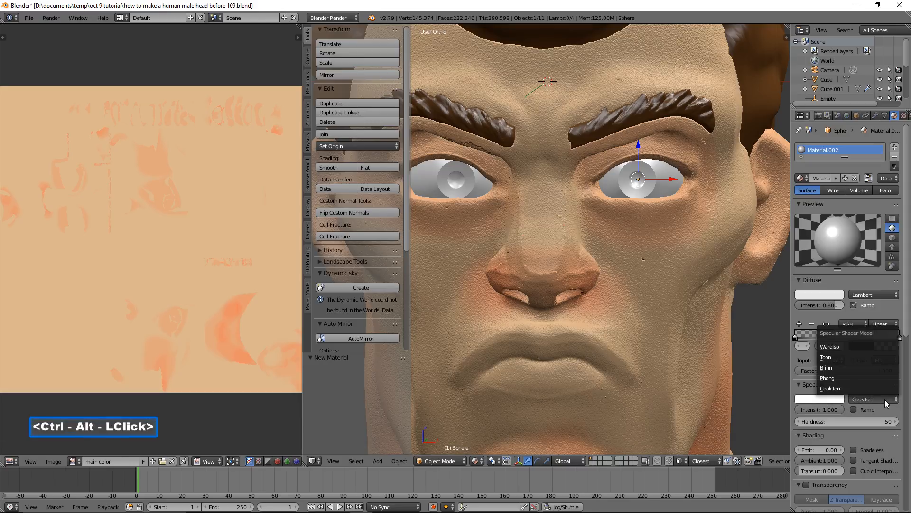
pyautogui.click(848, 346)
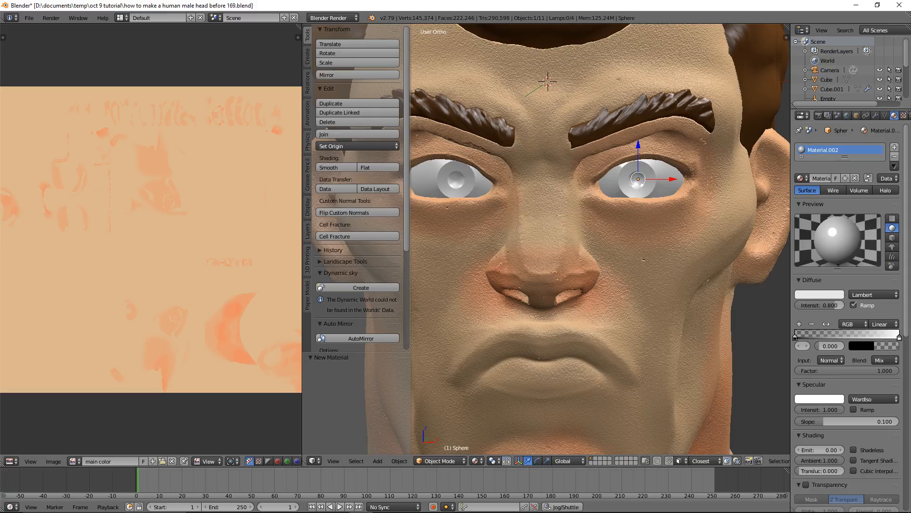
pyautogui.hotkey('ctrl', 'alt', 's')
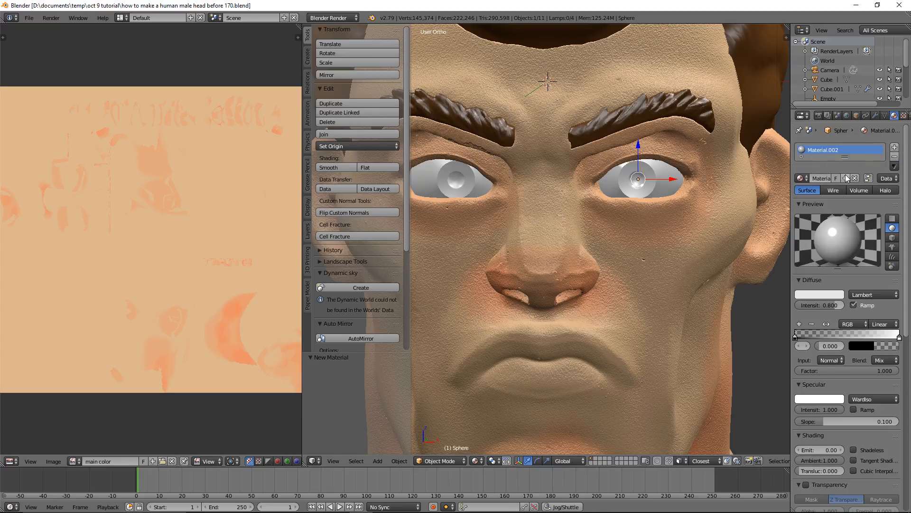
# Step: Add a second material slot to the eyeball with a new material and compare it with Material.002
pyautogui.keyDown('ctrl'); pyautogui.keyDown('alt'); pyautogui.click(896, 149); pyautogui.keyUp('alt'); pyautogui.keyUp('ctrl')
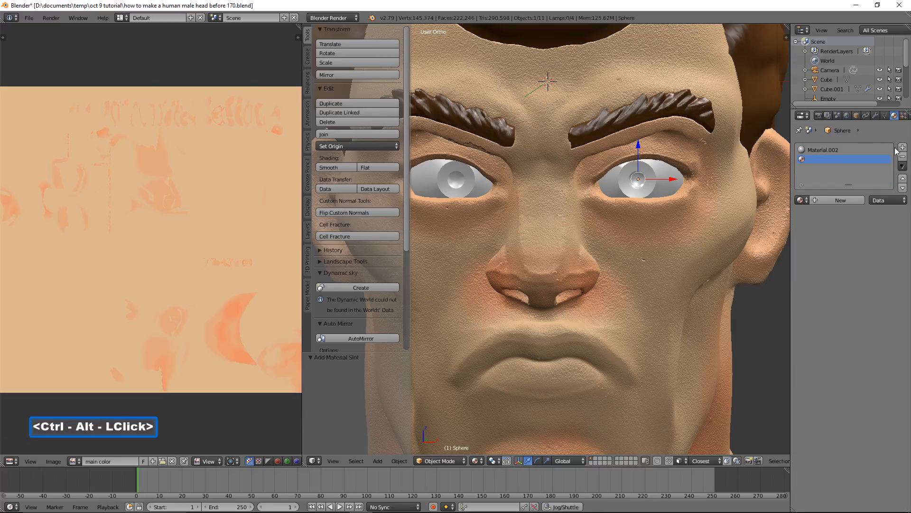
pyautogui.keyDown('ctrl'); pyautogui.keyDown('alt'); pyautogui.click(853, 199); pyautogui.keyUp('alt'); pyautogui.keyUp('ctrl')
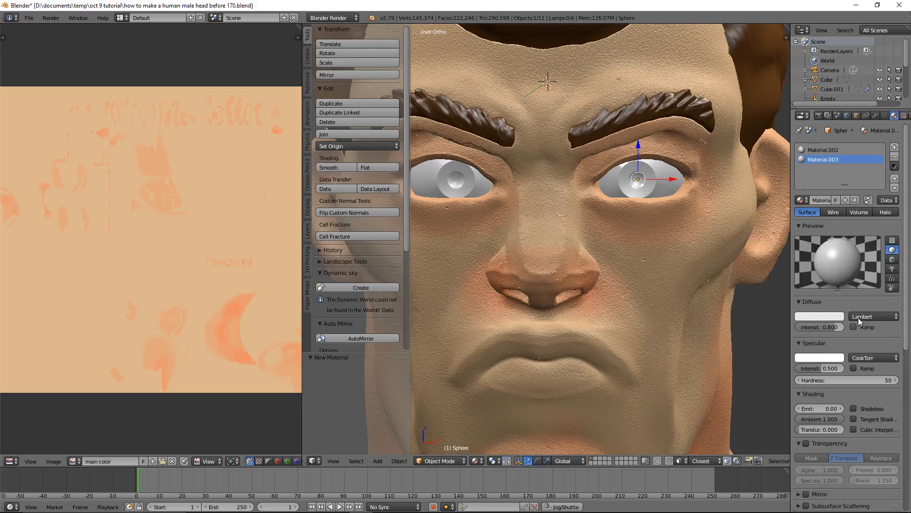
pyautogui.keyDown('ctrl'); pyautogui.keyDown('alt'); pyautogui.click(828, 149); pyautogui.keyUp('alt'); pyautogui.keyUp('ctrl')
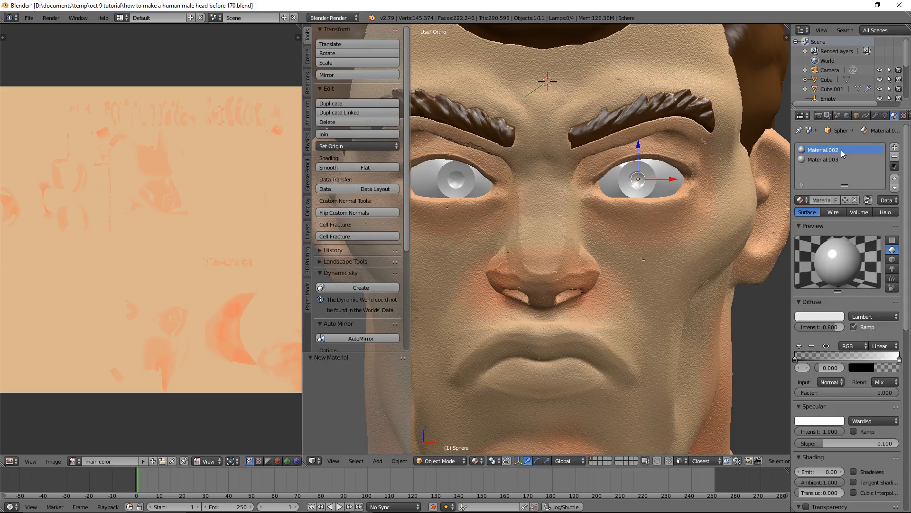
pyautogui.keyDown('ctrl'); pyautogui.keyDown('alt'); pyautogui.click(824, 159); pyautogui.keyUp('alt'); pyautogui.keyUp('ctrl')
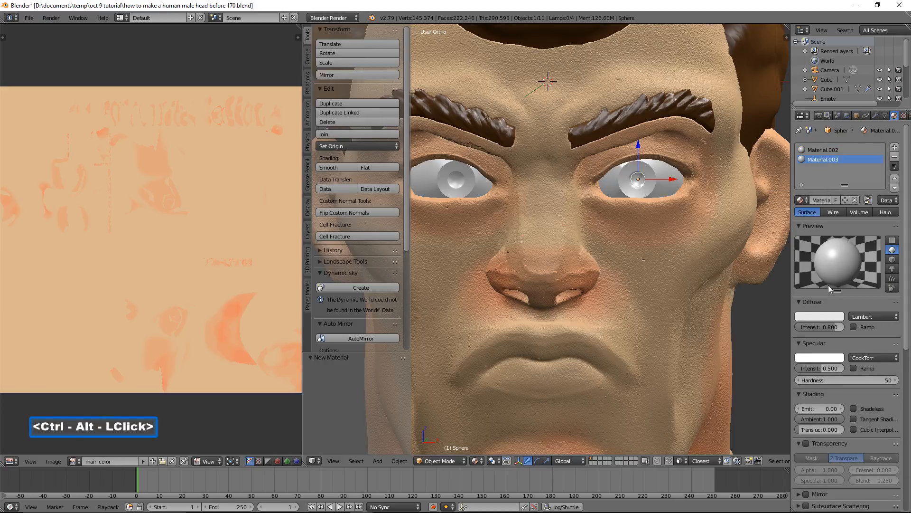
# Step: Copy the settings of Material.002 into Material.003 and save incremental file copy 171
pyautogui.keyDown('ctrl'); pyautogui.keyDown('alt'); pyautogui.click(825, 150); pyautogui.keyUp('alt'); pyautogui.keyUp('ctrl')
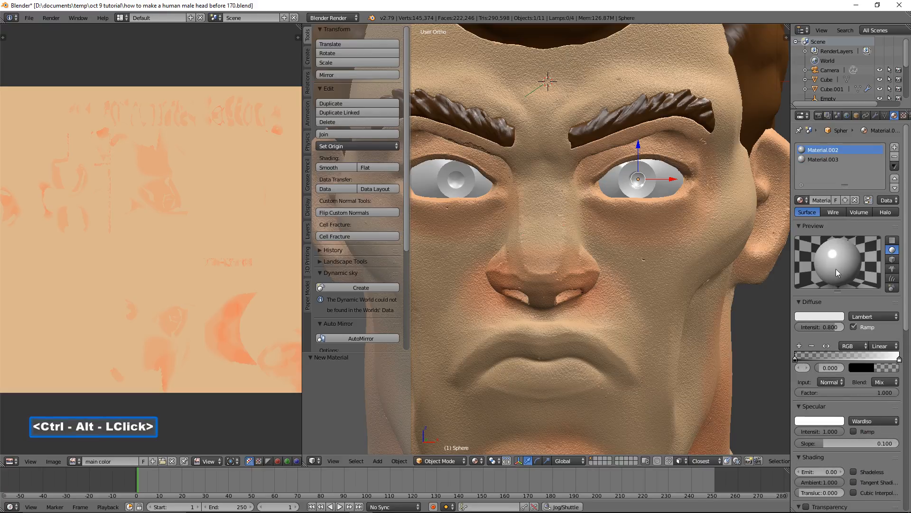
pyautogui.keyDown('ctrl'); pyautogui.keyDown('alt'); pyautogui.click(895, 166); pyautogui.keyUp('alt'); pyautogui.keyUp('ctrl')
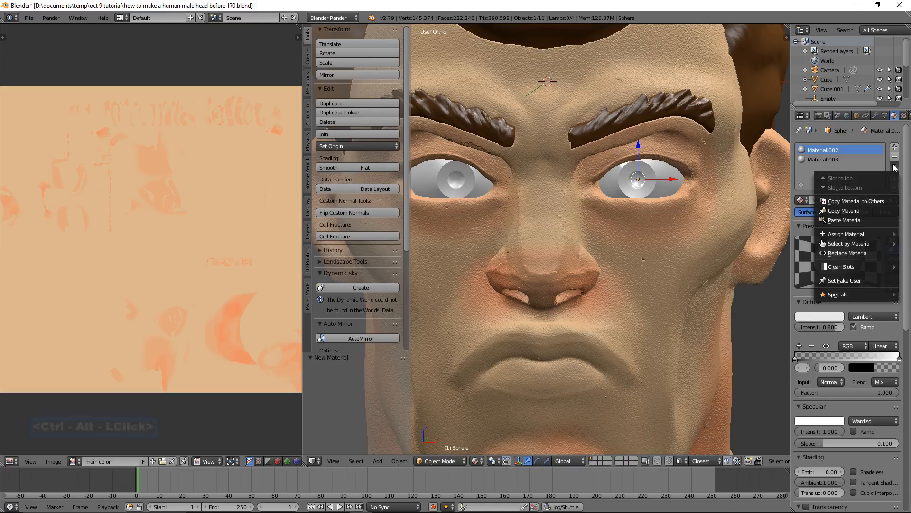
pyautogui.keyDown('ctrl'); pyautogui.keyDown('alt'); pyautogui.click(875, 211); pyautogui.keyUp('alt'); pyautogui.keyUp('ctrl')
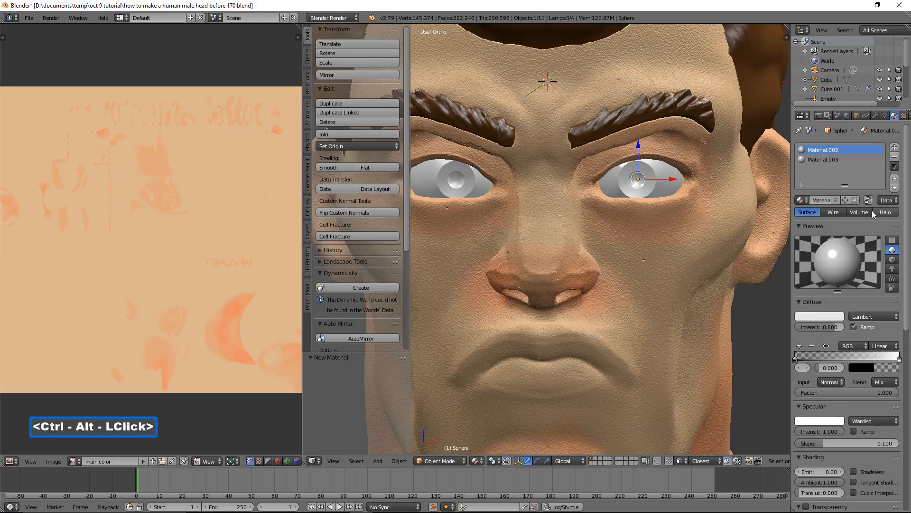
pyautogui.keyDown('ctrl'); pyautogui.keyDown('alt'); pyautogui.click(828, 160); pyautogui.keyUp('alt'); pyautogui.keyUp('ctrl')
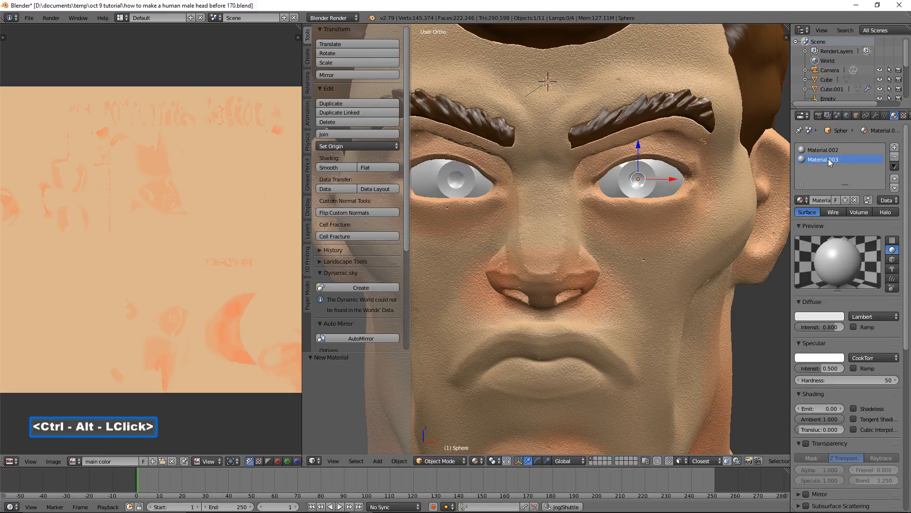
pyautogui.keyDown('ctrl'); pyautogui.keyDown('alt'); pyautogui.click(894, 167); pyautogui.keyUp('alt'); pyautogui.keyUp('ctrl')
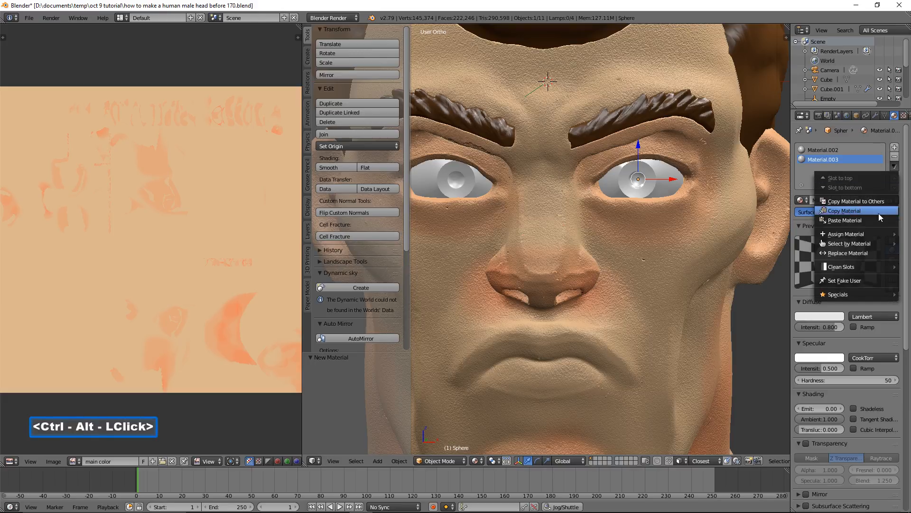
pyautogui.keyDown('ctrl'); pyautogui.keyDown('alt'); pyautogui.click(879, 219); pyautogui.keyUp('alt'); pyautogui.keyUp('ctrl')
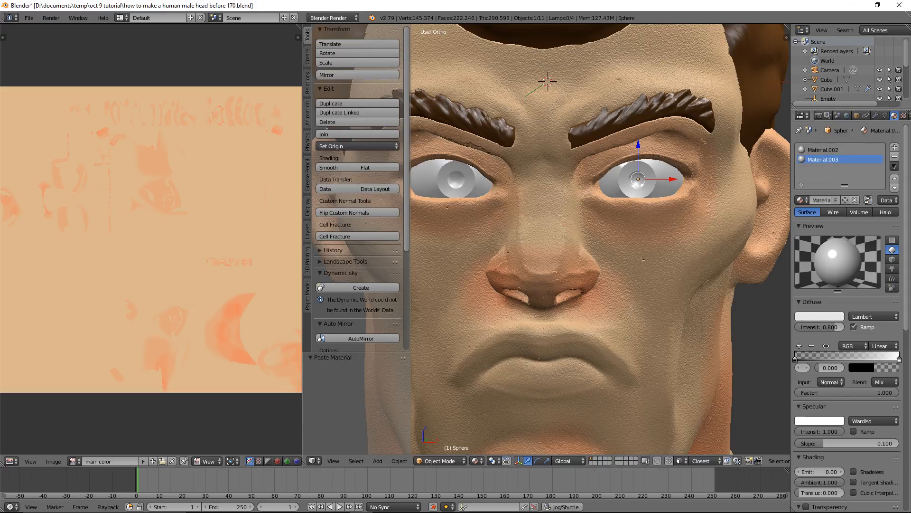
pyautogui.keyDown('ctrl'); pyautogui.click(681, 227); pyautogui.keyUp('ctrl')
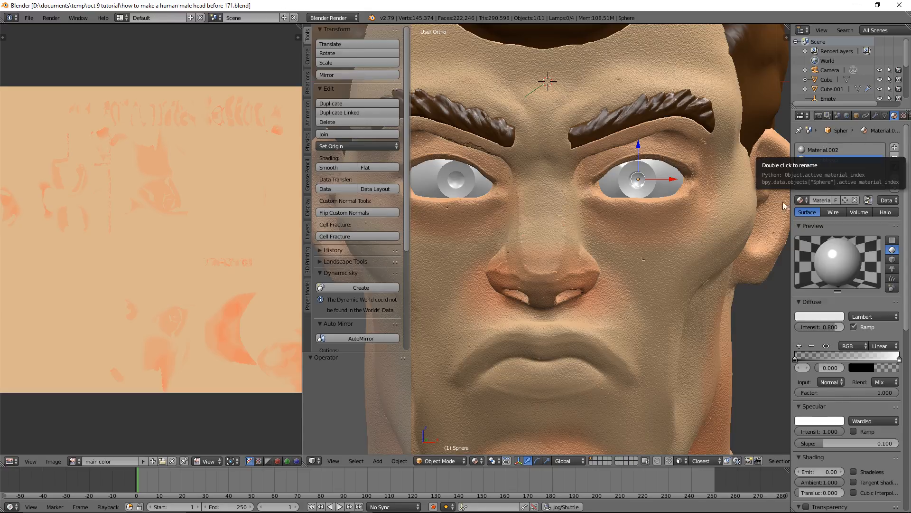
# Step: Enter Edit Mode on the eyeball, switch to face selection and select the faces of the pupil's inner cap
pyautogui.keyDown('ctrl'); pyautogui.click(448, 459); pyautogui.keyUp('ctrl')
pyautogui.click(454, 439)
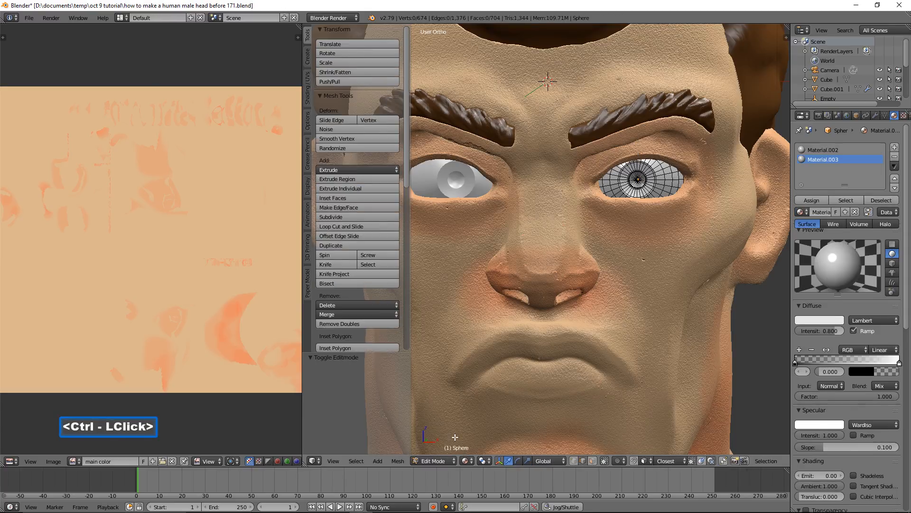
pyautogui.keyDown('ctrl'); pyautogui.scroll(4, 678, 261); pyautogui.keyUp('ctrl')
pyautogui.keyDown('ctrl'); pyautogui.moveTo(679, 261); pyautogui.dragTo(656, 287, button='middle'); pyautogui.keyUp('ctrl')
pyautogui.keyDown('ctrl'); pyautogui.scroll(3, 655, 288); pyautogui.keyUp('ctrl')
pyautogui.keyDown('ctrl'); pyautogui.scroll(2, 655, 288); pyautogui.keyUp('ctrl')
pyautogui.keyDown('ctrl'); pyautogui.scroll(2, 642, 283); pyautogui.keyUp('ctrl')
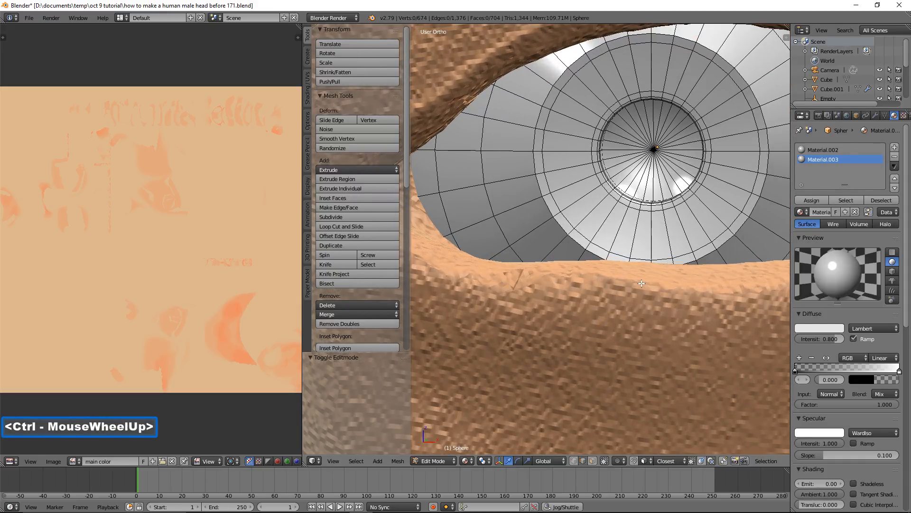
pyautogui.keyDown('ctrl'); pyautogui.click(592, 461); pyautogui.keyUp('ctrl')
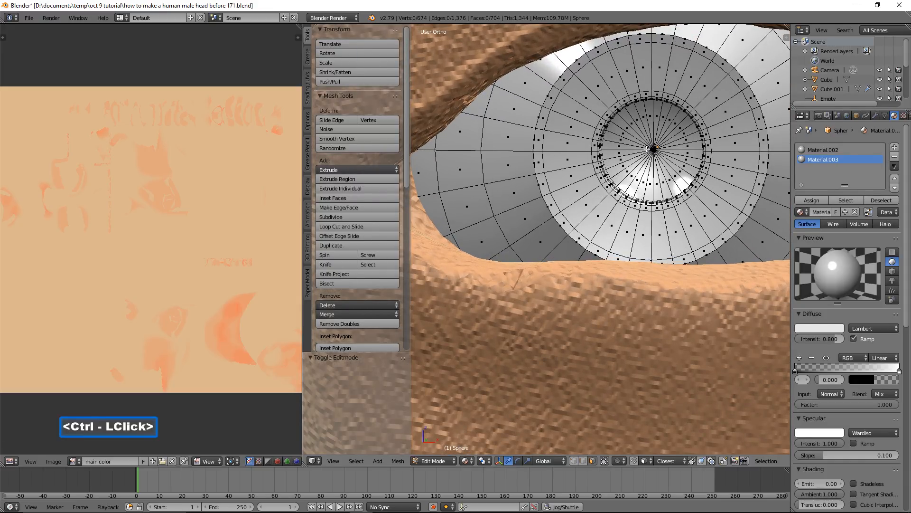
pyautogui.keyDown('ctrl'); pyautogui.click(655, 150); pyautogui.keyUp('ctrl')
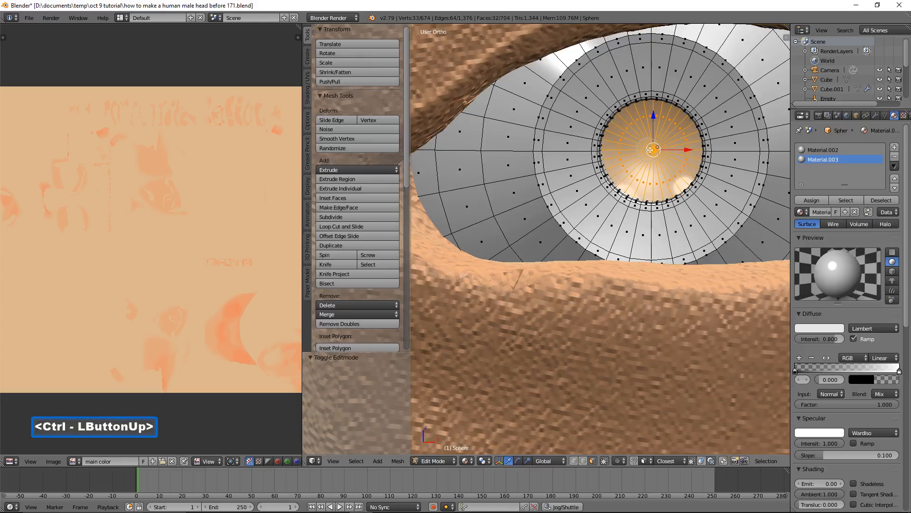
# Step: Add the side wall faces all around the pupil recess to the selection with circle select
pyautogui.keyDown('ctrl'); pyautogui.moveTo(657, 151); pyautogui.dragTo(629, 147, button='middle'); pyautogui.keyUp('ctrl')
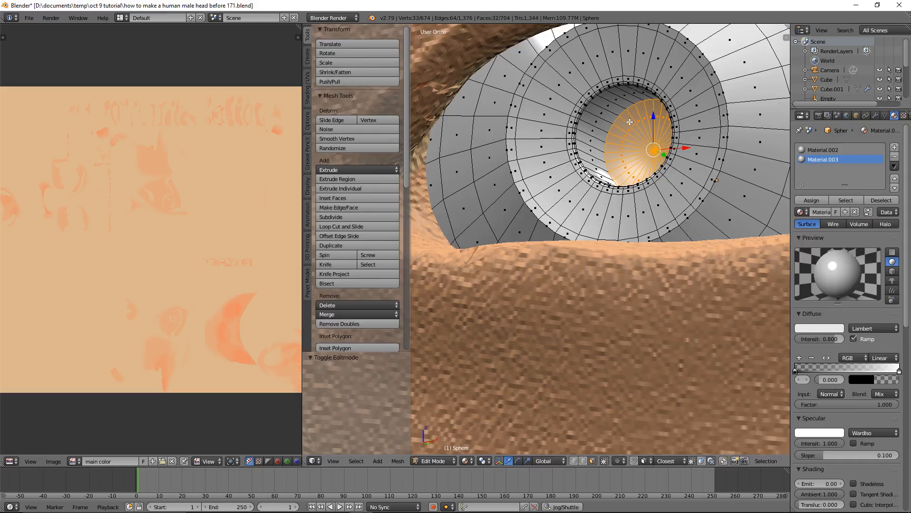
pyautogui.keyDown('ctrl'); pyautogui.click(599, 102); pyautogui.keyUp('ctrl')
pyautogui.keyDown('ctrl'); pyautogui.click(583, 139); pyautogui.keyUp('ctrl')
pyautogui.keyDown('ctrl'); pyautogui.click(613, 170); pyautogui.keyUp('ctrl')
pyautogui.moveTo(614, 170)
pyautogui.keyDown('ctrl'); pyautogui.mouseDown()
pyautogui.moveTo(621, 127)
pyautogui.moveTo(643, 92)
pyautogui.mouseUp(); pyautogui.keyUp('ctrl')
pyautogui.keyDown('ctrl'); pyautogui.rightClick(627, 149); pyautogui.keyUp('ctrl')
pyautogui.moveTo(625, 150); pyautogui.dragTo(669, 133, button='middle')
pyautogui.moveTo(670, 133)
pyautogui.keyDown('ctrl'); pyautogui.mouseDown()
pyautogui.moveTo(666, 110)
pyautogui.moveTo(676, 164)
pyautogui.mouseUp(); pyautogui.keyUp('ctrl')
pyautogui.keyDown('ctrl'); pyautogui.rightClick(678, 109); pyautogui.keyUp('ctrl')
pyautogui.keyDown('ctrl'); pyautogui.moveTo(683, 87); pyautogui.dragTo(667, 175, button='middle'); pyautogui.keyUp('ctrl')
pyautogui.hotkey('ctrl', 'c')
pyautogui.moveTo(667, 174)
pyautogui.keyDown('ctrl'); pyautogui.mouseDown()
pyautogui.moveTo(616, 172)
pyautogui.moveTo(628, 176)
pyautogui.mouseUp(); pyautogui.keyUp('ctrl')
pyautogui.keyDown('ctrl'); pyautogui.rightClick(628, 177); pyautogui.keyUp('ctrl')
pyautogui.keyDown('ctrl'); pyautogui.moveTo(628, 177); pyautogui.dragTo(683, 140, button='middle'); pyautogui.keyUp('ctrl')
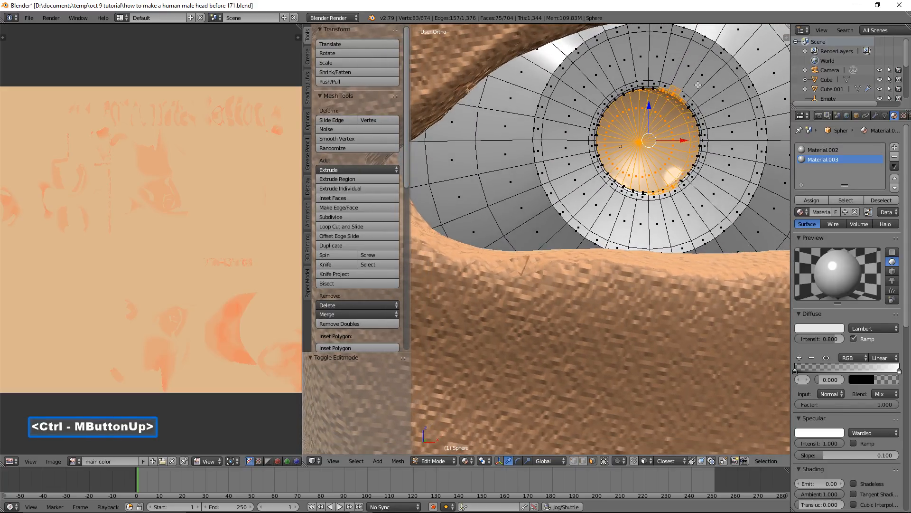
# Step: Deselect the stray faces around the pupil's rim and reselect the missed faces inside the recess
pyautogui.keyDown('ctrl'); pyautogui.scroll(2, 698, 86); pyautogui.keyUp('ctrl')
pyautogui.keyDown('ctrl'); pyautogui.moveTo(720, 86); pyautogui.dragTo(654, 140, button='middle'); pyautogui.keyUp('ctrl')
pyautogui.hotkey('ctrl', 'c')
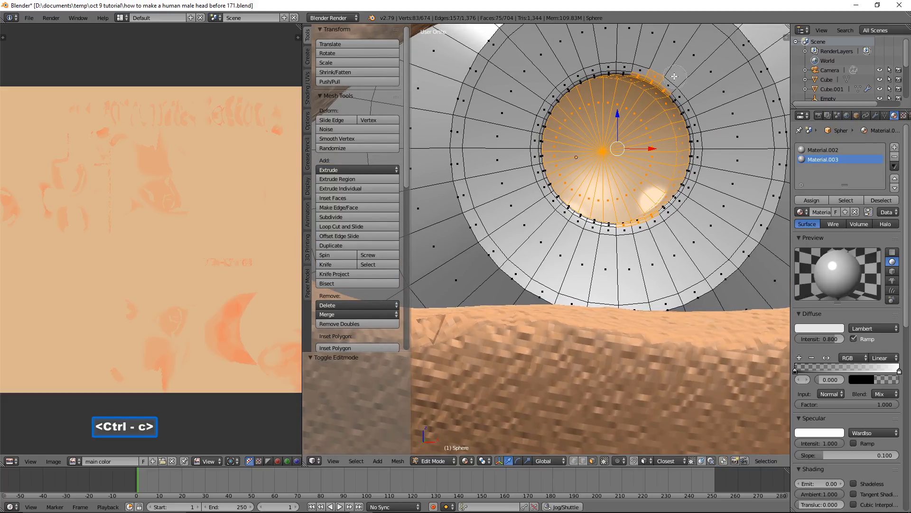
pyautogui.moveTo(664, 69)
pyautogui.keyDown('ctrl'); pyautogui.mouseDown(button='middle')
pyautogui.moveTo(657, 65)
pyautogui.moveTo(671, 75)
pyautogui.mouseUp(button='middle'); pyautogui.keyUp('ctrl')
pyautogui.keyDown('ctrl'); pyautogui.moveTo(679, 226); pyautogui.dragTo(667, 216, button='middle'); pyautogui.keyUp('ctrl')
pyautogui.keyDown('ctrl'); pyautogui.middleClick(644, 233); pyautogui.keyUp('ctrl')
pyautogui.keyDown('ctrl'); pyautogui.middleClick(632, 236); pyautogui.keyUp('ctrl')
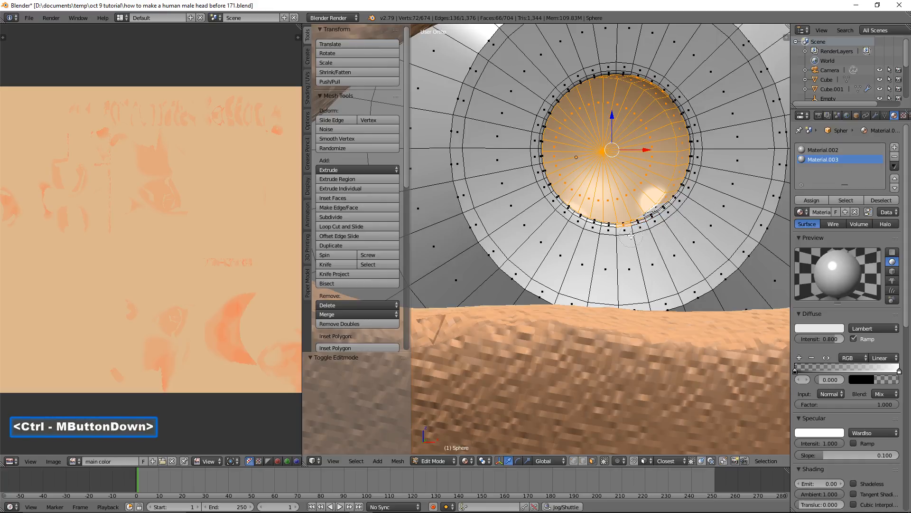
pyautogui.keyDown('ctrl'); pyautogui.rightClick(636, 226); pyautogui.keyUp('ctrl')
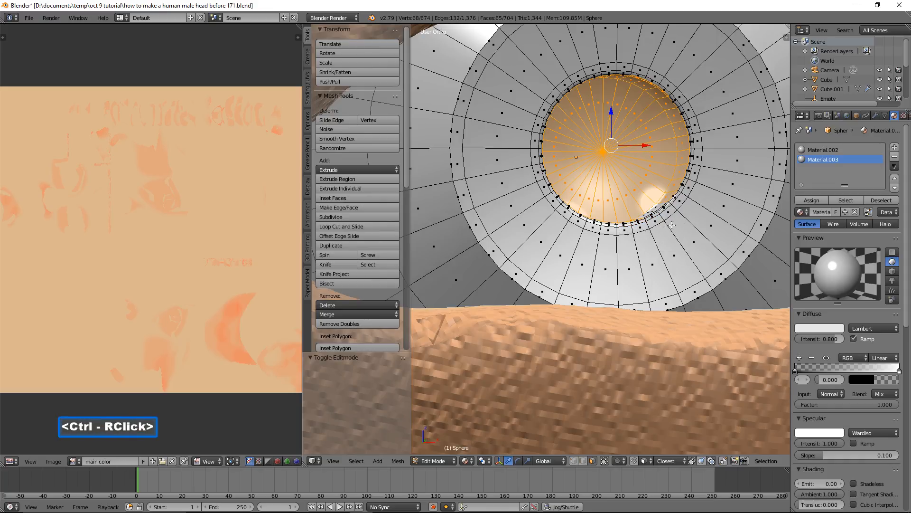
pyautogui.keyDown('ctrl'); pyautogui.moveTo(707, 224); pyautogui.dragTo(709, 236, button='middle'); pyautogui.keyUp('ctrl')
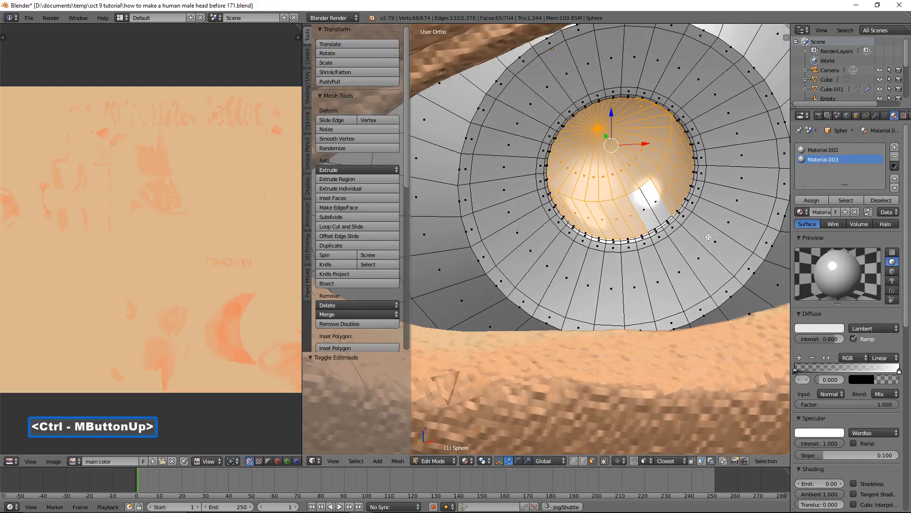
pyautogui.hotkey('ctrl', 'c')
pyautogui.keyDown('ctrl'); pyautogui.click(651, 202); pyautogui.keyUp('ctrl')
pyautogui.keyDown('ctrl'); pyautogui.rightClick(707, 254); pyautogui.keyUp('ctrl')
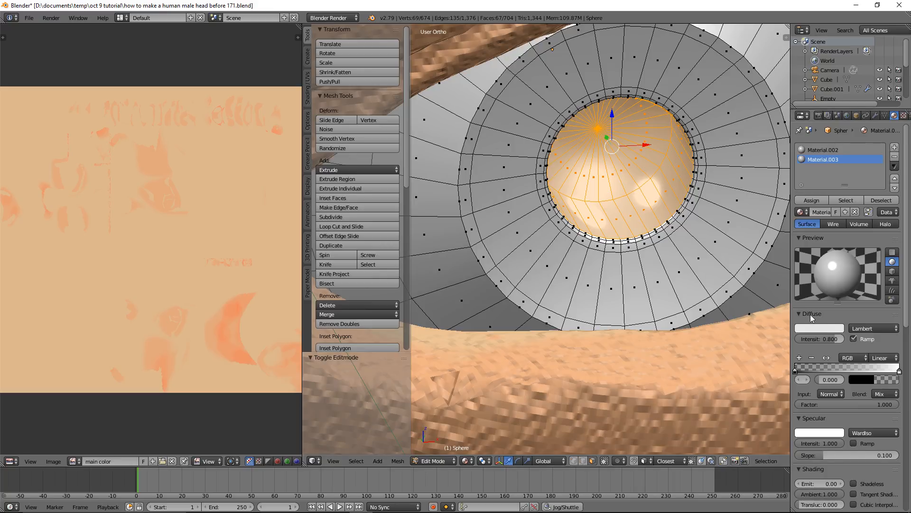
# Step: Darken the diffuse colour of Material.003 to near black and assign the material to the selected pupil faces
pyautogui.keyDown('ctrl'); pyautogui.click(827, 326); pyautogui.keyUp('ctrl')
pyautogui.keyDown('ctrl'); pyautogui.moveTo(835, 244); pyautogui.dragTo(838, 262); pyautogui.keyUp('ctrl')
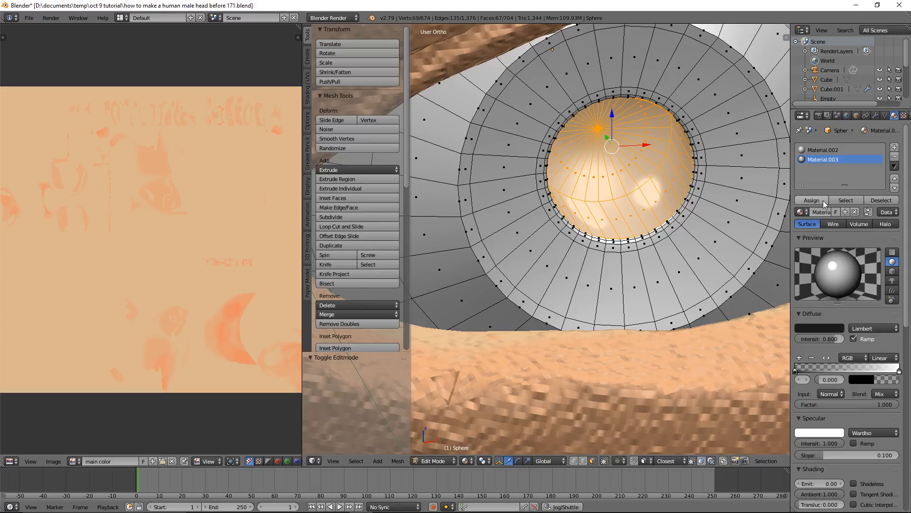
pyautogui.keyDown('ctrl'); pyautogui.click(823, 201); pyautogui.keyUp('ctrl')
pyautogui.keyDown('ctrl'); pyautogui.moveTo(684, 252); pyautogui.dragTo(687, 230, button='middle'); pyautogui.keyUp('ctrl')
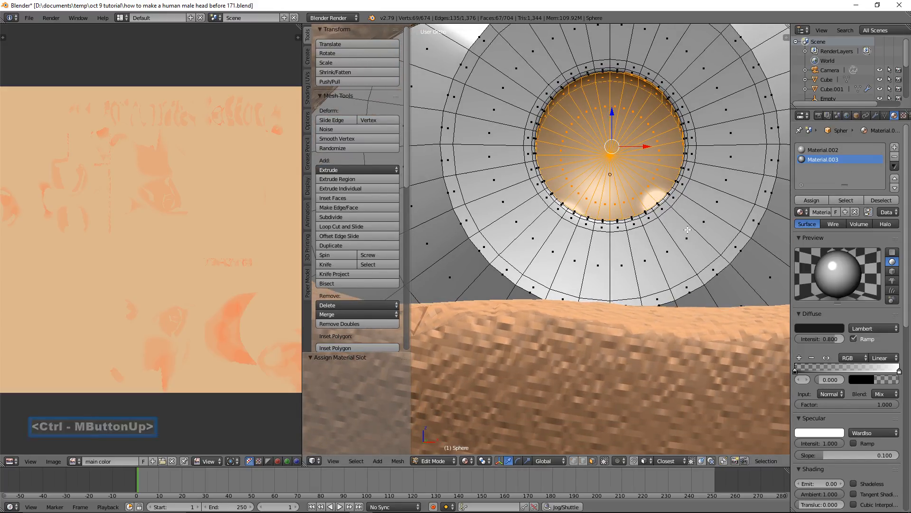
# Step: Move the white stop of the pupil material's diffuse ramp to 0.959, darken it to dark grey, and save incremental file copy 172
pyautogui.hotkey('ctrl', 'a')
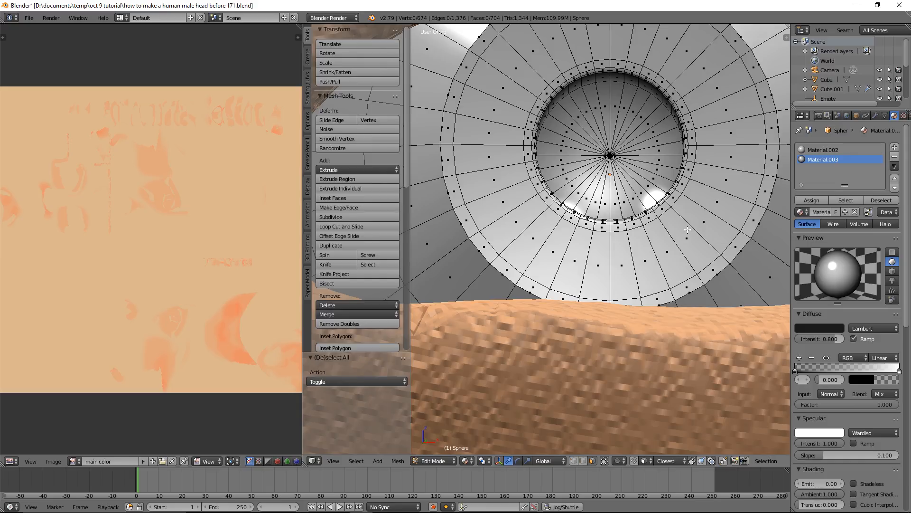
pyautogui.keyDown('ctrl'); pyautogui.click(895, 370); pyautogui.keyUp('ctrl')
pyautogui.keyDown('ctrl'); pyautogui.moveTo(895, 373); pyautogui.dragTo(894, 373); pyautogui.keyUp('ctrl')
pyautogui.keyDown('ctrl'); pyautogui.click(892, 380); pyautogui.keyUp('ctrl')
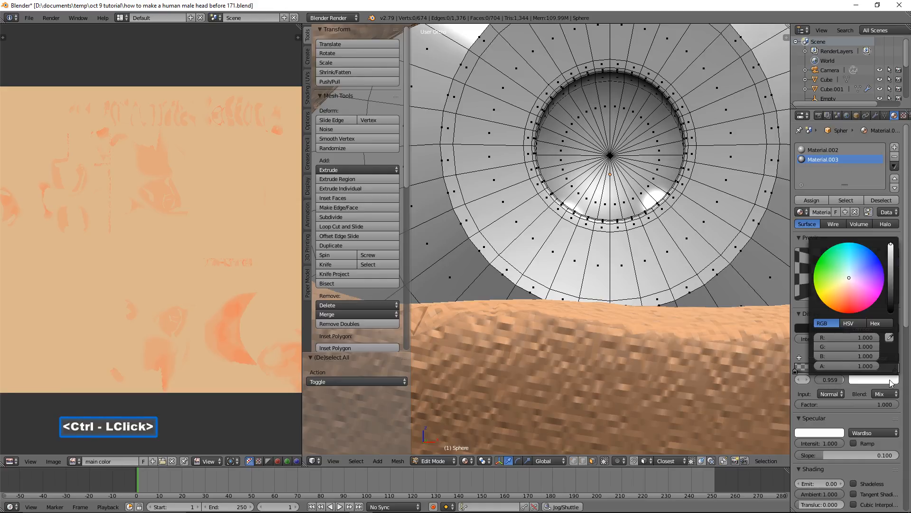
pyautogui.keyDown('ctrl'); pyautogui.moveTo(891, 250); pyautogui.dragTo(888, 303); pyautogui.keyUp('ctrl')
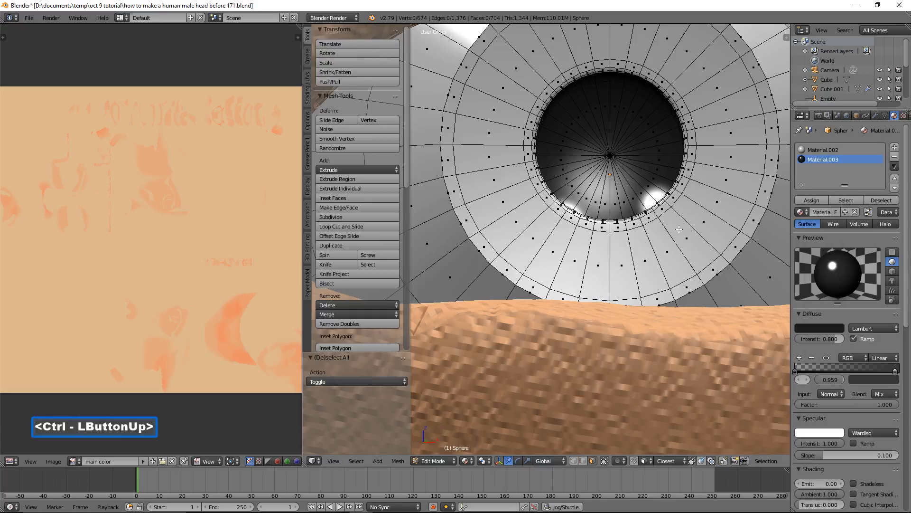
pyautogui.keyDown('ctrl'); pyautogui.scroll(-2, 701, 238); pyautogui.keyUp('ctrl')
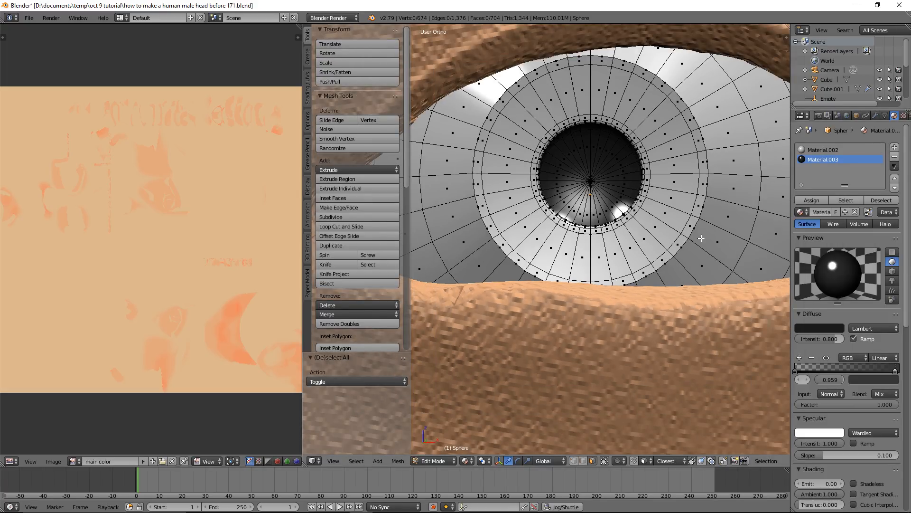
pyautogui.press('a')
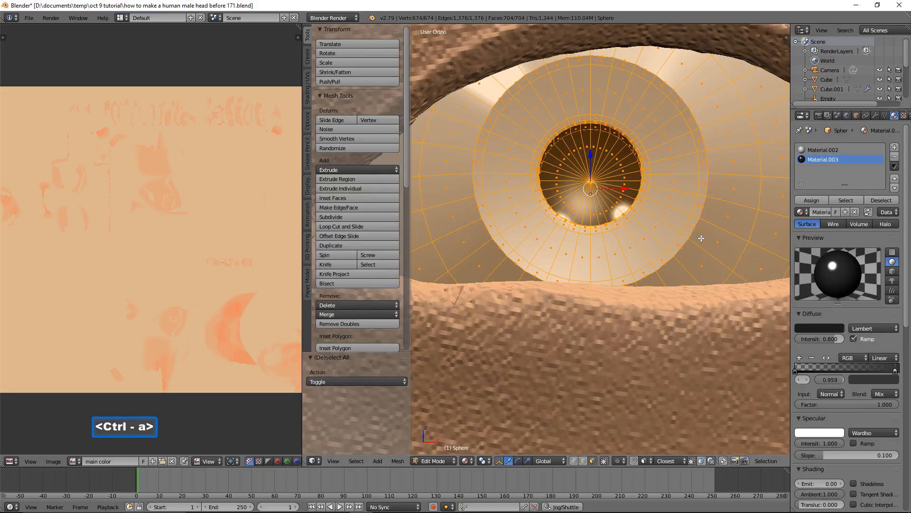
pyautogui.press('a')
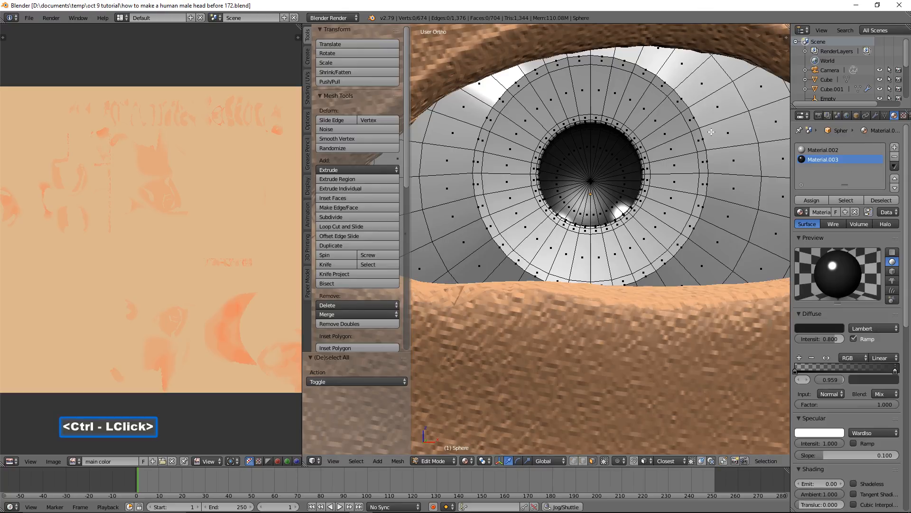
# Step: Create Material.004 in a third material slot on the eye and paste a copy of Material.002's settings into it
pyautogui.keyDown('ctrl'); pyautogui.click(896, 151); pyautogui.keyUp('ctrl')
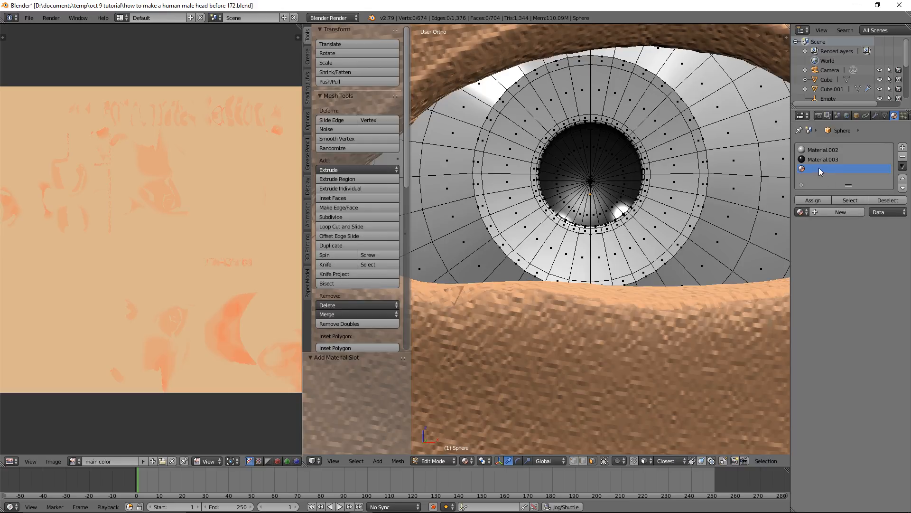
pyautogui.keyDown('ctrl'); pyautogui.click(855, 212); pyautogui.keyUp('ctrl')
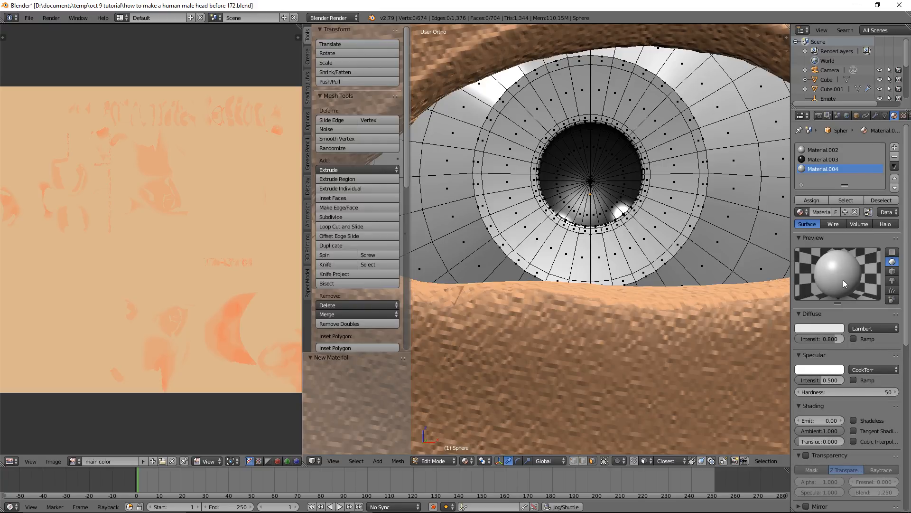
pyautogui.keyDown('ctrl'); pyautogui.click(825, 149); pyautogui.keyUp('ctrl')
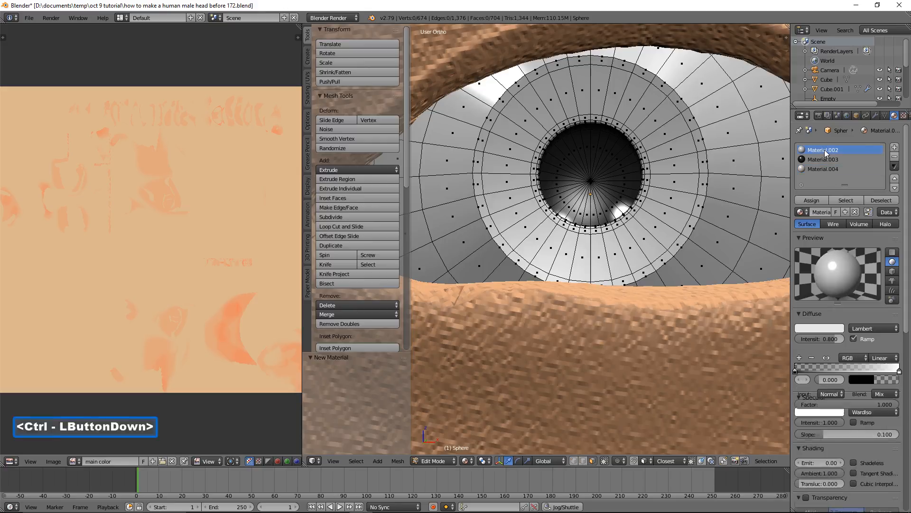
pyautogui.keyDown('ctrl'); pyautogui.click(894, 166); pyautogui.keyUp('ctrl')
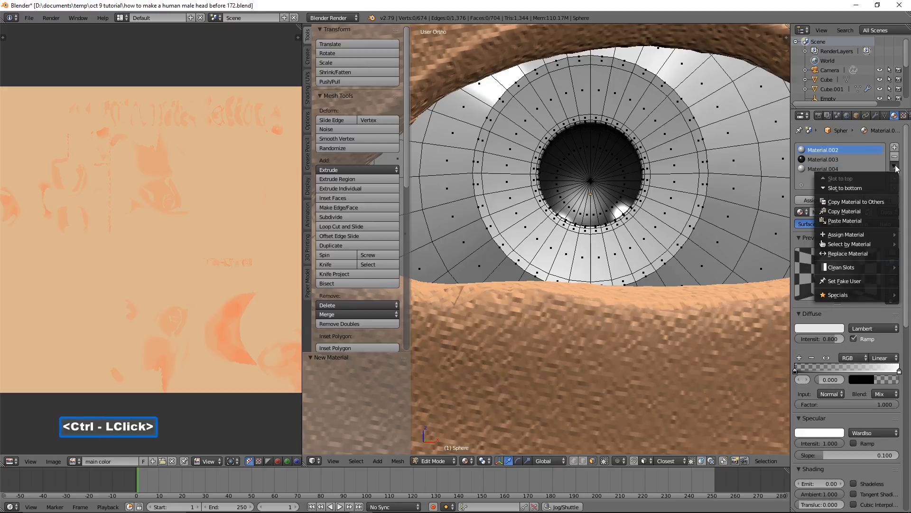
pyautogui.keyDown('ctrl'); pyautogui.click(875, 209); pyautogui.keyUp('ctrl')
pyautogui.click(831, 167)
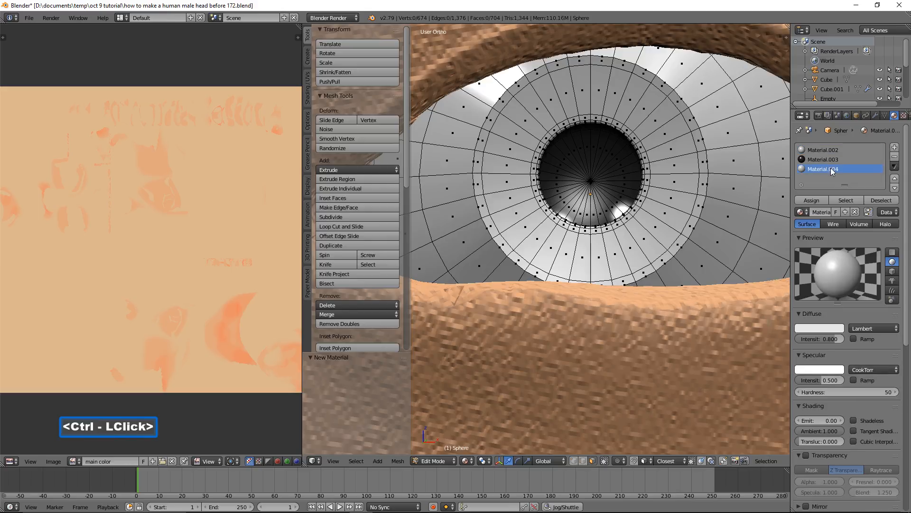
pyautogui.click(894, 166)
pyautogui.keyDown('ctrl'); pyautogui.click(876, 219); pyautogui.keyUp('ctrl')
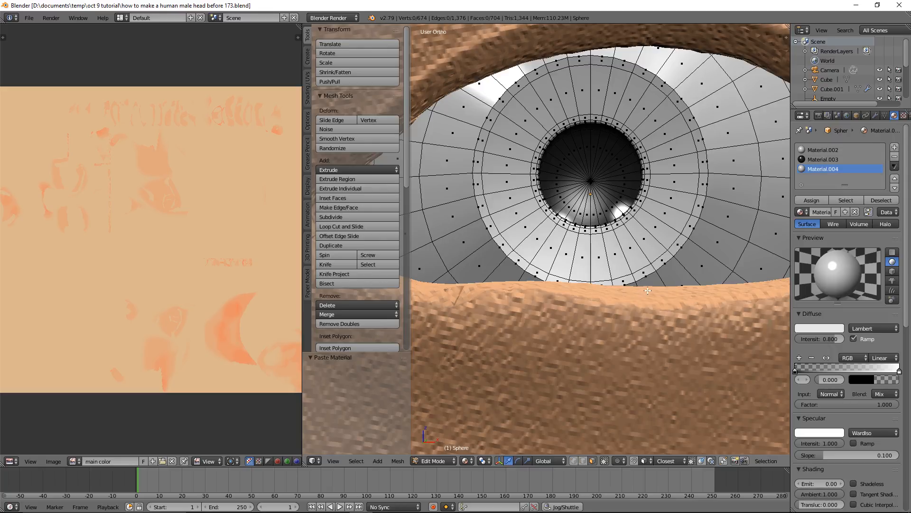
# Step: Select the wide ring of iris faces plus the thin face rings bordering the pupil, including the missed iris face
pyautogui.keyDown('ctrl'); pyautogui.keyDown('alt'); pyautogui.click(674, 174); pyautogui.keyUp('alt'); pyautogui.keyUp('ctrl')
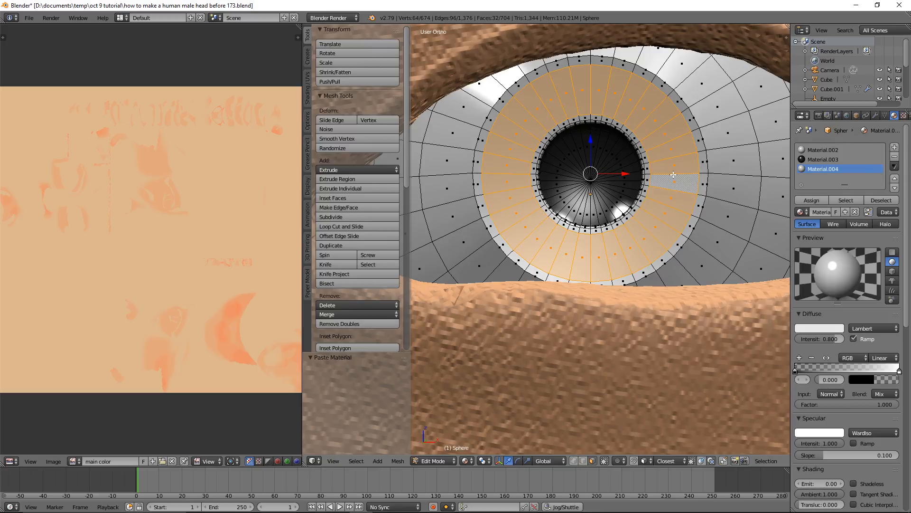
pyautogui.hotkey('ctrl', 'alt', 'shift')
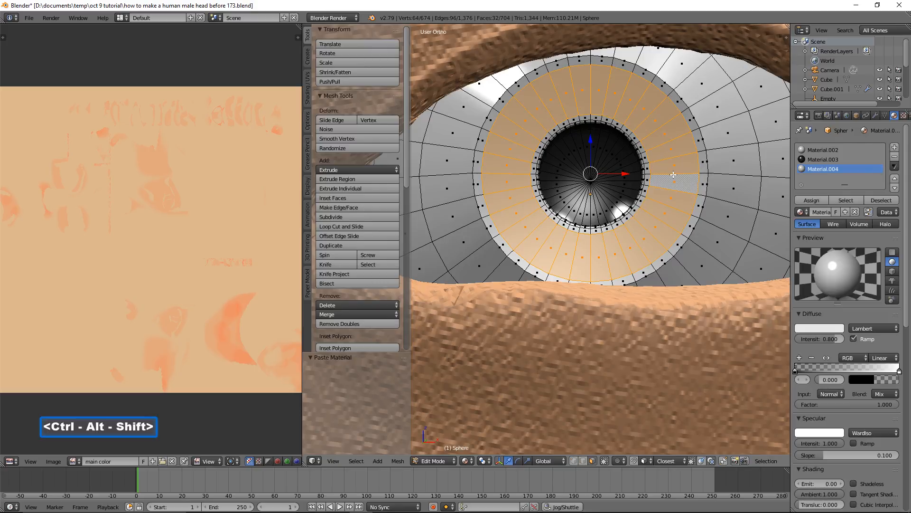
pyautogui.keyDown('shift'); pyautogui.rightClick(649, 186); pyautogui.keyUp('shift')
pyautogui.keyDown('alt'); pyautogui.keyDown('shift'); pyautogui.rightClick(647, 186); pyautogui.keyUp('shift'); pyautogui.keyUp('alt')
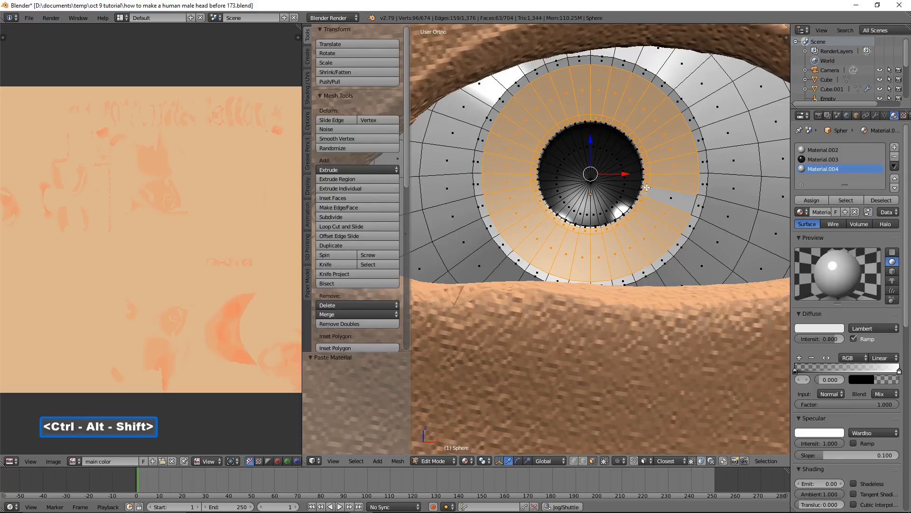
pyautogui.keyDown('ctrl'); pyautogui.keyDown('shift'); pyautogui.rightClick(671, 198); pyautogui.keyUp('shift'); pyautogui.keyUp('ctrl')
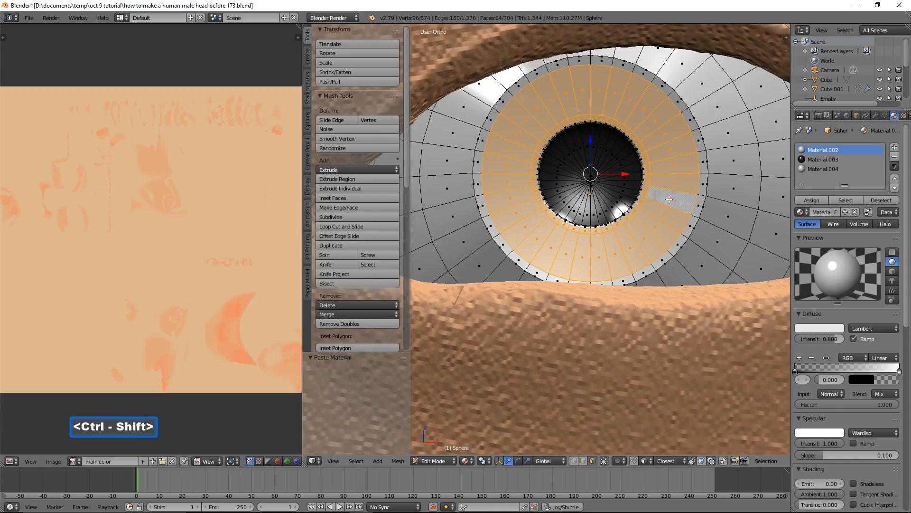
# Step: Set Material.004's diffuse colour to orange-brown (R 0.303, G 0.104, B 0.012) and assign the material to the selected iris faces
pyautogui.keyDown('ctrl'); pyautogui.click(821, 169); pyautogui.keyUp('ctrl')
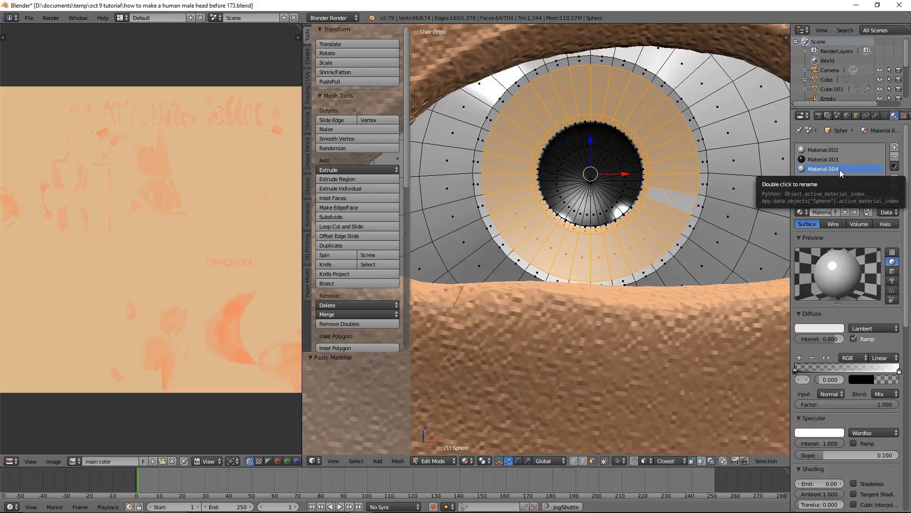
pyautogui.keyDown('ctrl'); pyautogui.click(825, 328); pyautogui.keyUp('ctrl')
pyautogui.keyDown('ctrl'); pyautogui.moveTo(796, 235); pyautogui.dragTo(780, 260); pyautogui.keyUp('ctrl')
pyautogui.keyDown('ctrl'); pyautogui.moveTo(837, 238); pyautogui.dragTo(838, 233); pyautogui.keyUp('ctrl')
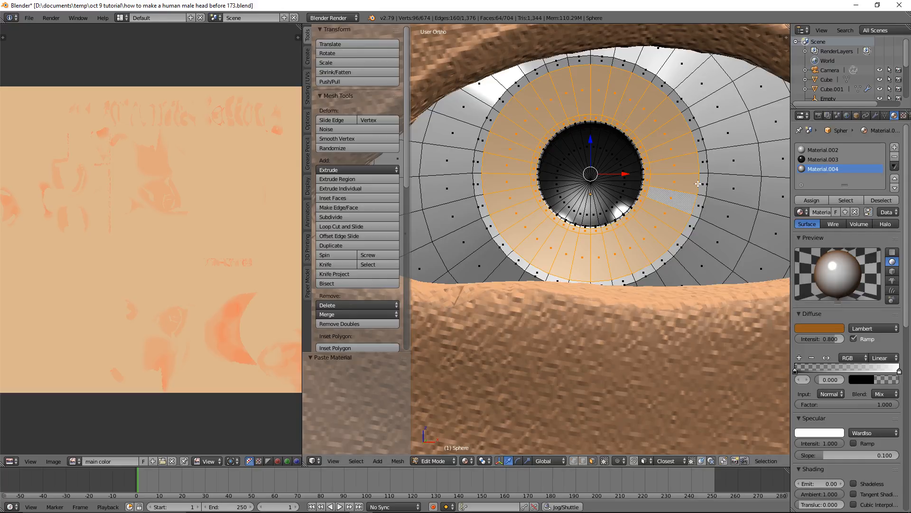
pyautogui.keyDown('ctrl'); pyautogui.click(822, 200); pyautogui.keyUp('ctrl')
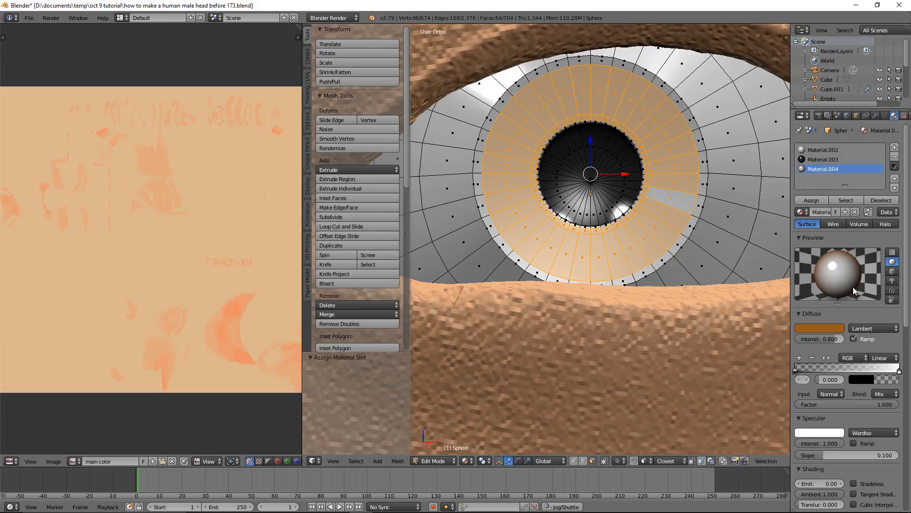
# Step: Move the iris ramp's white stop to 0.950, colour it tan (R 0.662, G 0.477, B 0.276), and reassign Material.004 to the iris faces
pyautogui.keyDown('ctrl'); pyautogui.click(894, 371); pyautogui.keyUp('ctrl')
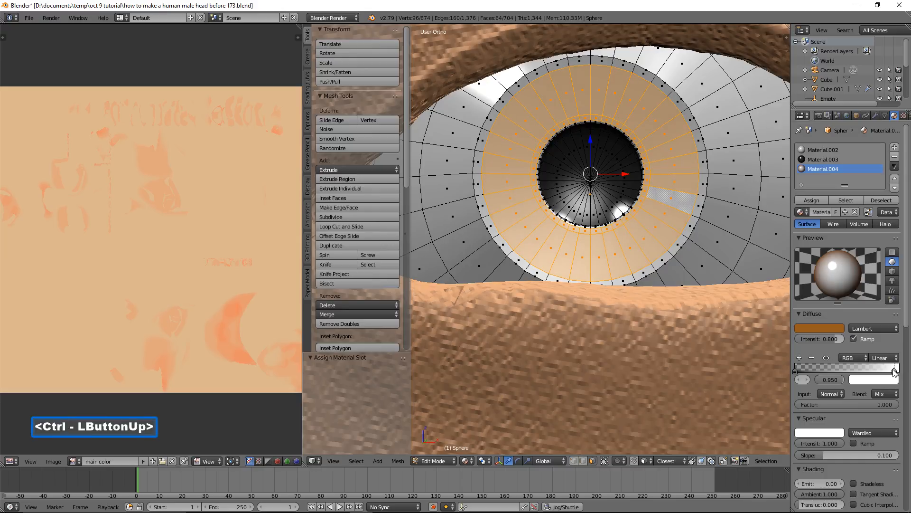
pyautogui.keyDown('ctrl'); pyautogui.click(893, 381); pyautogui.keyUp('ctrl')
pyautogui.keyDown('ctrl'); pyautogui.moveTo(847, 278); pyautogui.dragTo(842, 287); pyautogui.keyUp('ctrl')
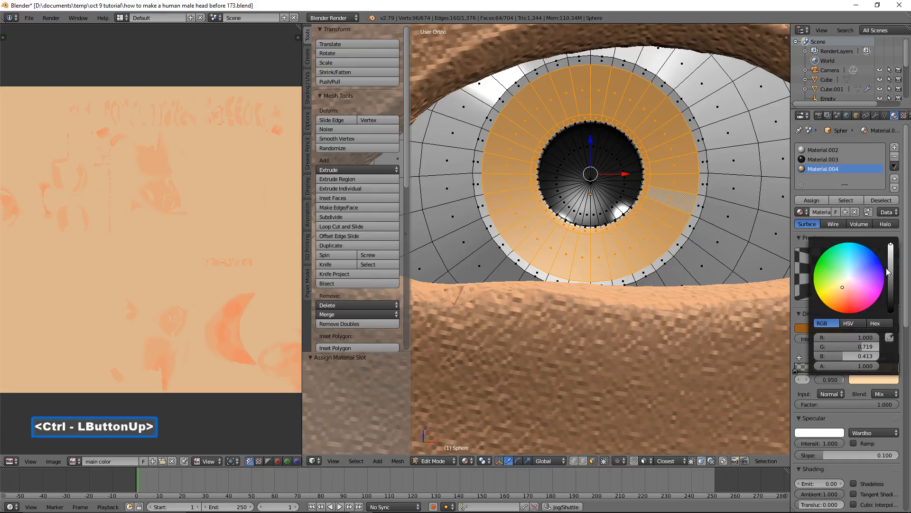
pyautogui.keyDown('ctrl'); pyautogui.click(892, 255); pyautogui.keyUp('ctrl')
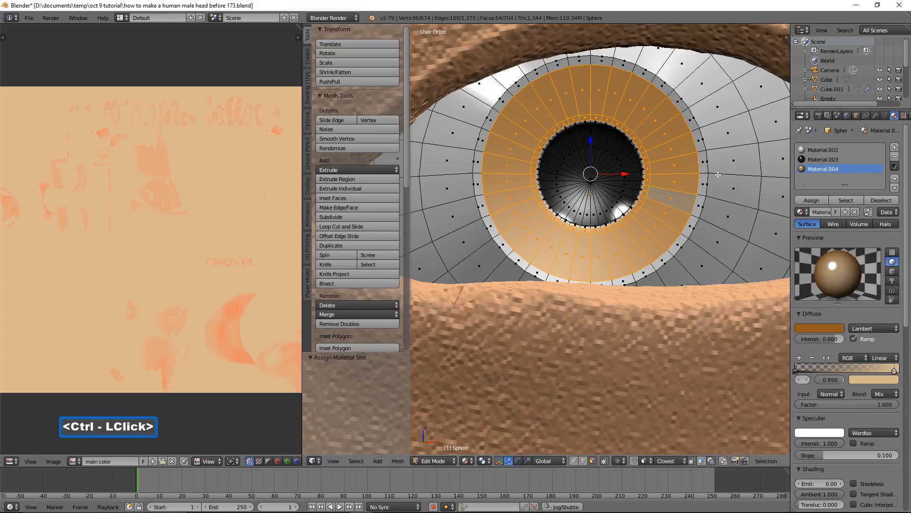
pyautogui.keyDown('ctrl'); pyautogui.click(818, 202); pyautogui.keyUp('ctrl')
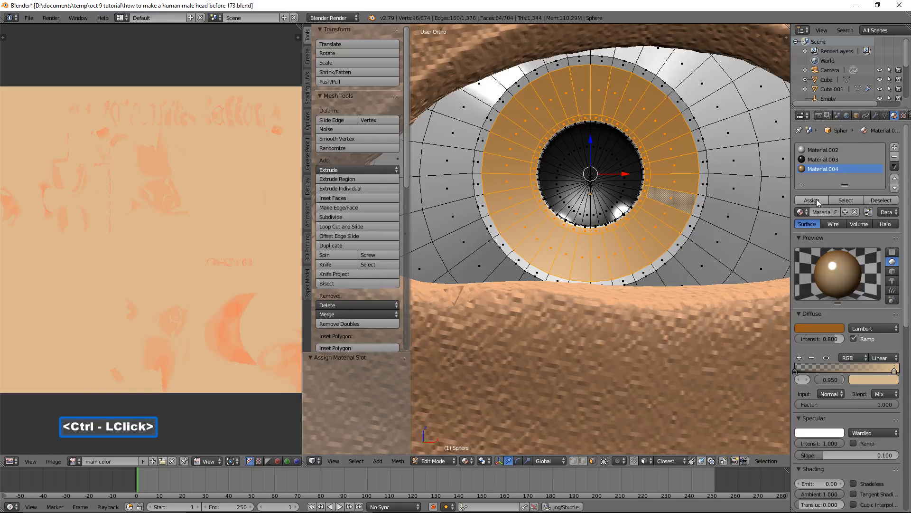
# Step: Deselect all faces, switch to Object Mode and examine the iris colour on the face and close up
pyautogui.keyDown('ctrl'); pyautogui.scroll(-2, 736, 205); pyautogui.keyUp('ctrl')
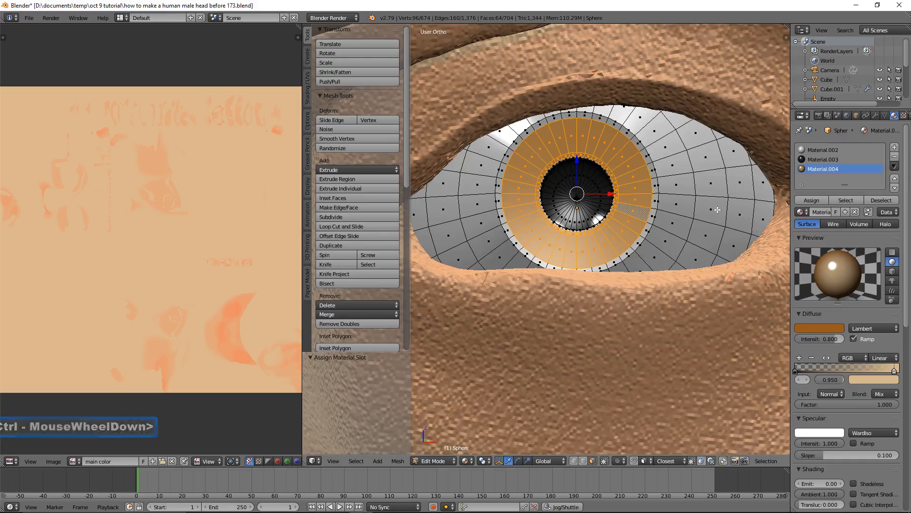
pyautogui.hotkey('ctrl', 'a')
pyautogui.keyDown('ctrl'); pyautogui.scroll(-6, 717, 209); pyautogui.keyUp('ctrl')
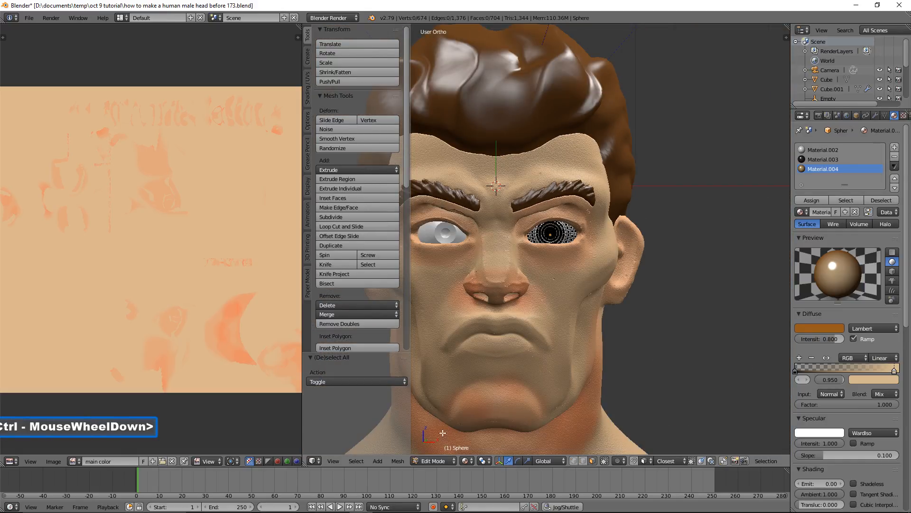
pyautogui.keyDown('ctrl'); pyautogui.click(444, 461); pyautogui.keyUp('ctrl')
pyautogui.keyDown('ctrl'); pyautogui.click(445, 451); pyautogui.keyUp('ctrl')
pyautogui.keyDown('ctrl'); pyautogui.moveTo(587, 336); pyautogui.dragTo(587, 349, button='middle'); pyautogui.keyUp('ctrl')
pyautogui.keyDown('ctrl'); pyautogui.scroll(3, 588, 349); pyautogui.keyUp('ctrl')
pyautogui.keyDown('ctrl'); pyautogui.scroll(1, 588, 350); pyautogui.keyUp('ctrl')
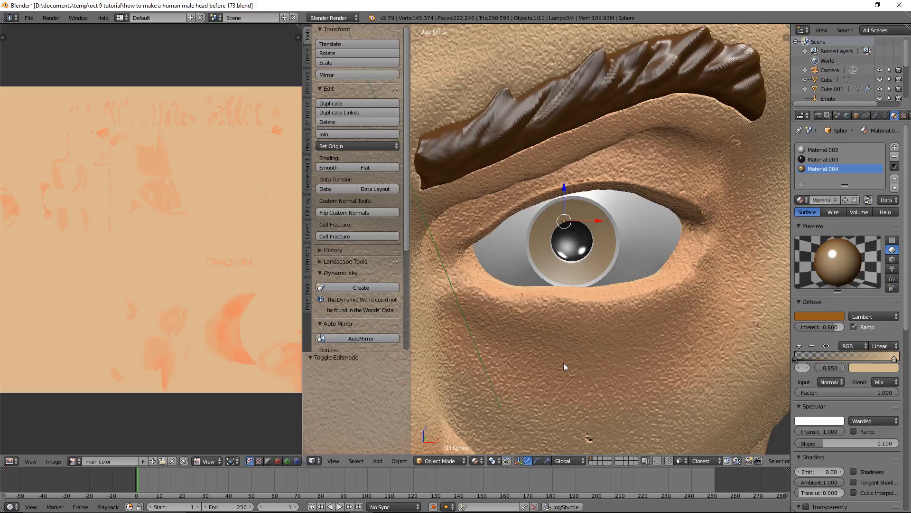
# Step: Return to Edit Mode and select all iris faces by picking one and using Select Similar by Material
pyautogui.keyDown('ctrl'); pyautogui.click(459, 461); pyautogui.keyUp('ctrl')
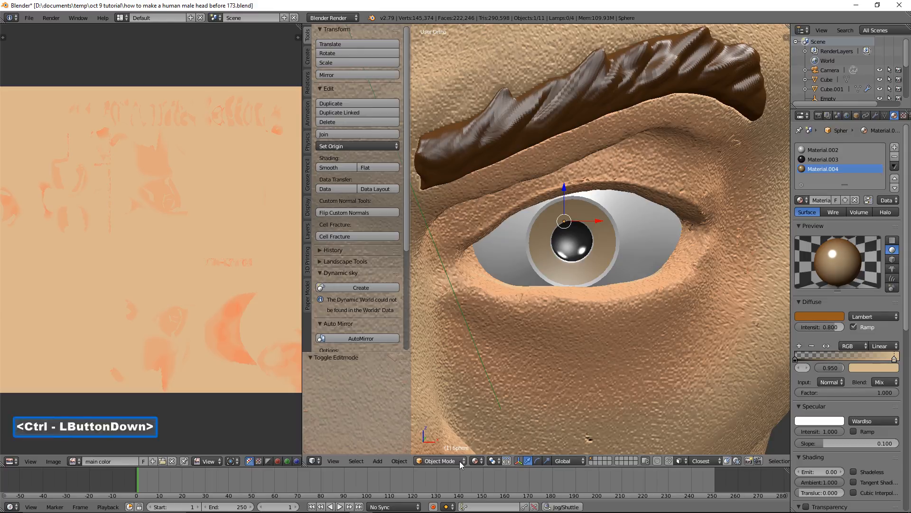
pyautogui.keyDown('ctrl'); pyautogui.click(463, 440); pyautogui.keyUp('ctrl')
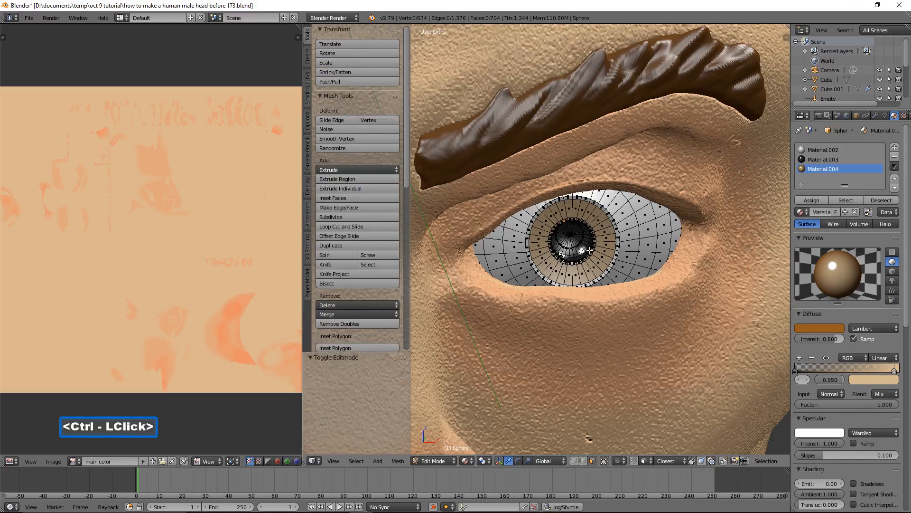
pyautogui.keyDown('ctrl'); pyautogui.scroll(3, 589, 251); pyautogui.keyUp('ctrl')
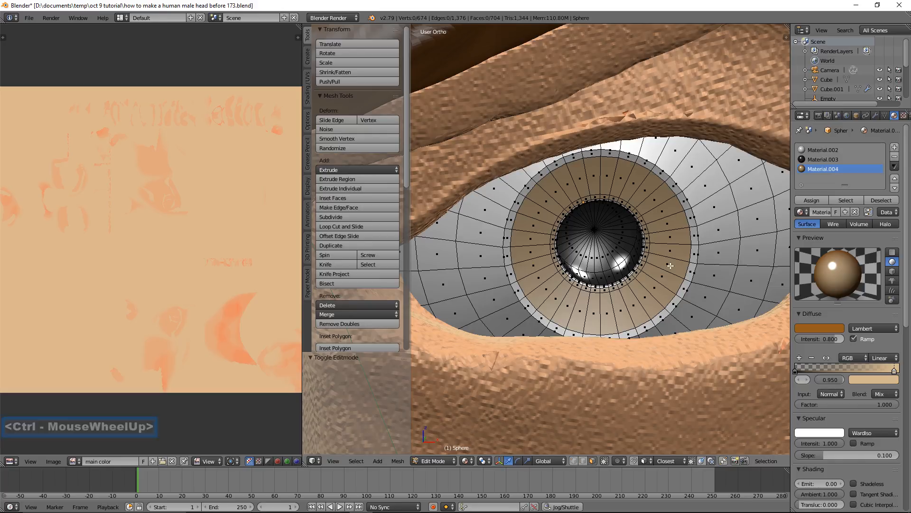
pyautogui.keyDown('ctrl'); pyautogui.click(670, 266); pyautogui.keyUp('ctrl')
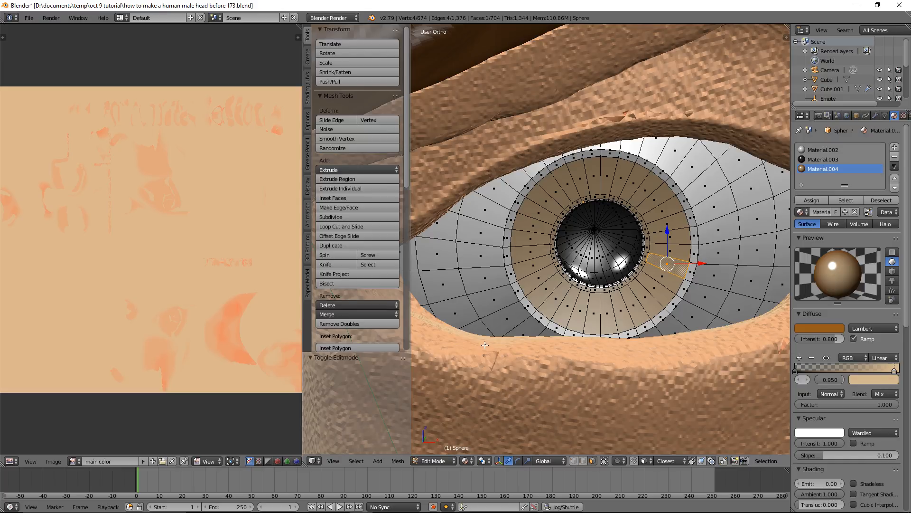
pyautogui.keyDown('ctrl'); pyautogui.click(360, 461); pyautogui.keyUp('ctrl')
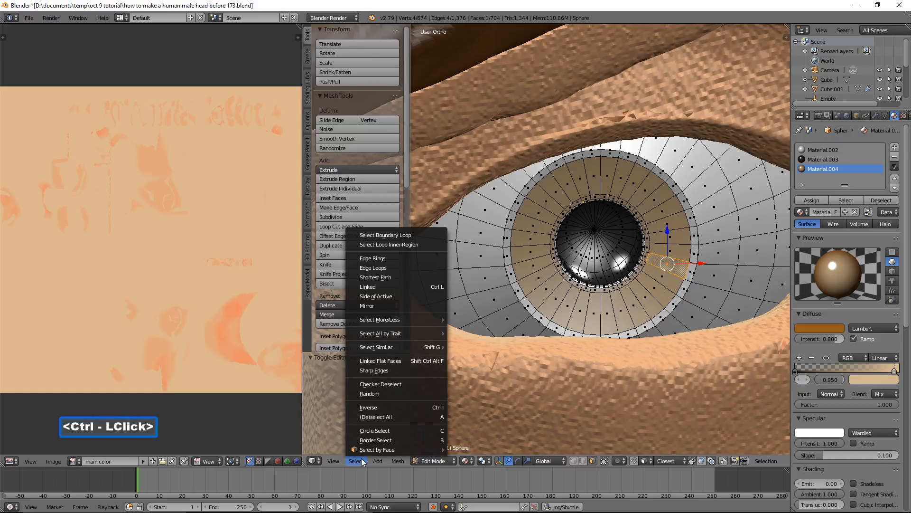
pyautogui.moveTo(421, 350)
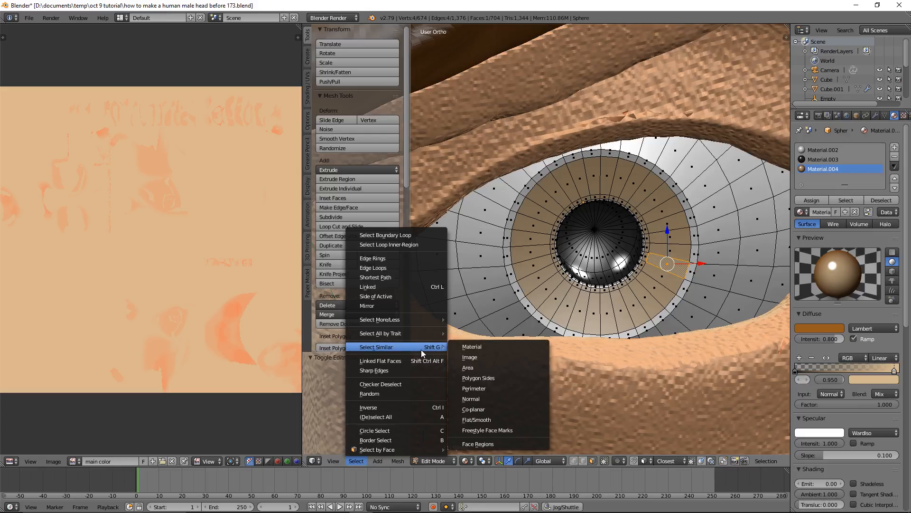
pyautogui.keyDown('ctrl'); pyautogui.click(503, 346); pyautogui.keyUp('ctrl')
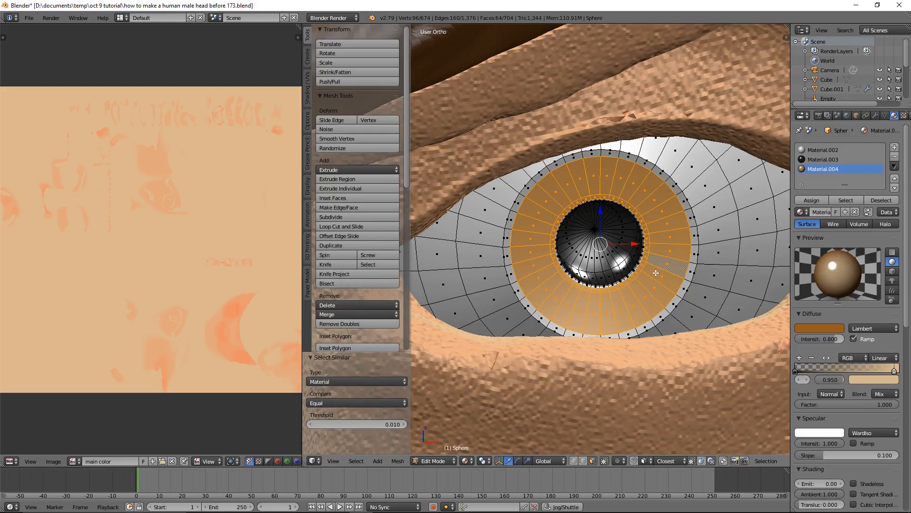
# Step: Move the iris ramp's black stop to 0.027 and darken Material.004's diffuse colour to deep brown
pyautogui.keyDown('ctrl'); pyautogui.click(796, 369); pyautogui.keyUp('ctrl')
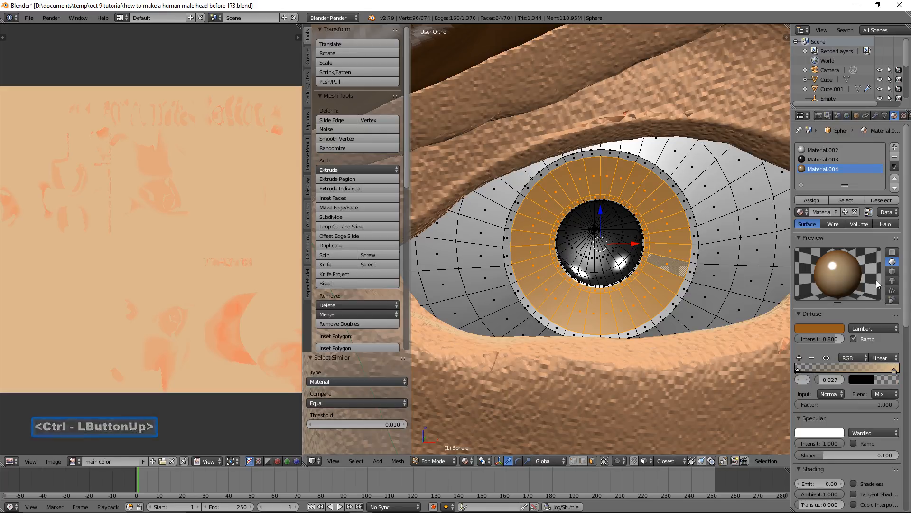
pyautogui.keyDown('ctrl'); pyautogui.click(831, 326); pyautogui.keyUp('ctrl')
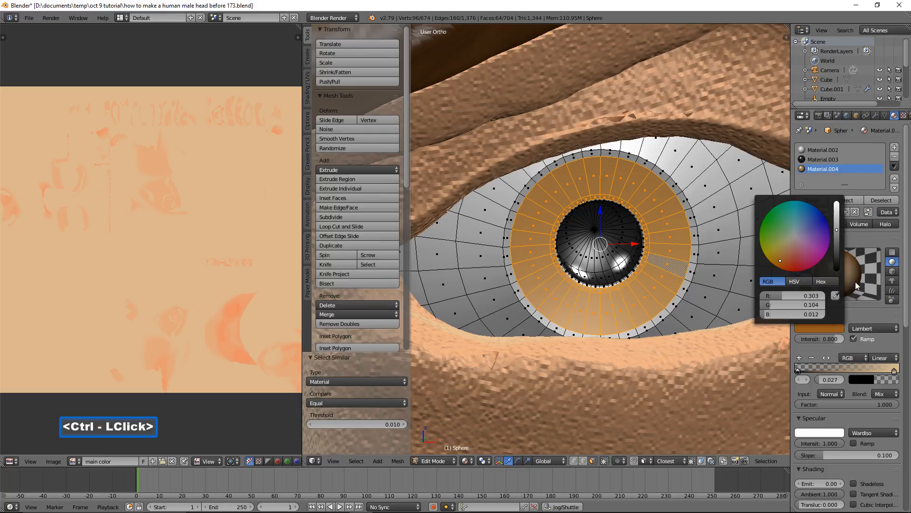
pyautogui.keyDown('ctrl'); pyautogui.moveTo(830, 233); pyautogui.dragTo(830, 257); pyautogui.keyUp('ctrl')
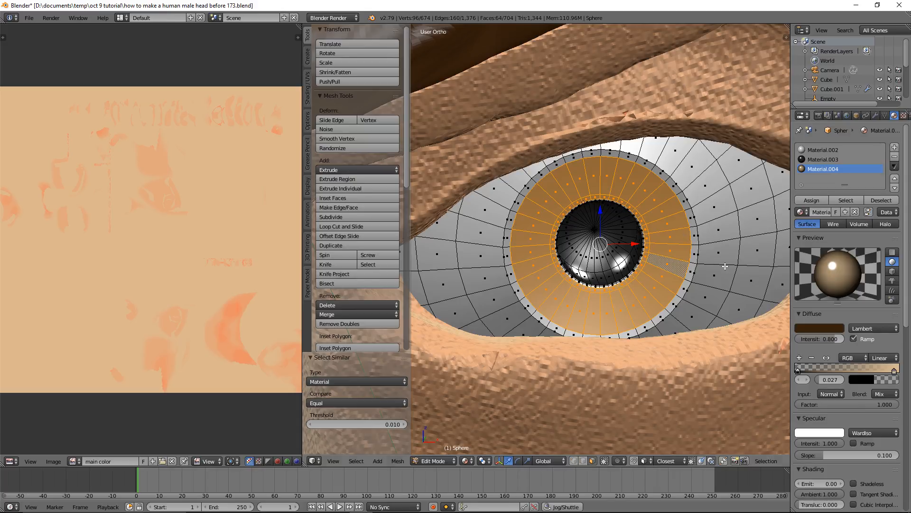
# Step: Move the iris ramp's tan stop to 0.941, darken it to a muted brown, and switch to Object Mode
pyautogui.keyDown('ctrl'); pyautogui.click(894, 372); pyautogui.keyUp('ctrl')
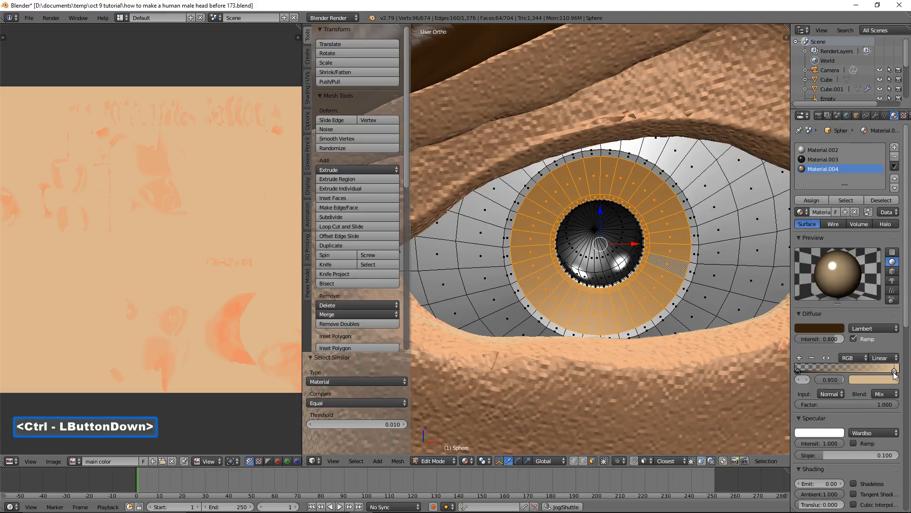
pyautogui.keyDown('ctrl'); pyautogui.click(892, 372); pyautogui.keyUp('ctrl')
pyautogui.keyDown('ctrl'); pyautogui.click(887, 382); pyautogui.keyUp('ctrl')
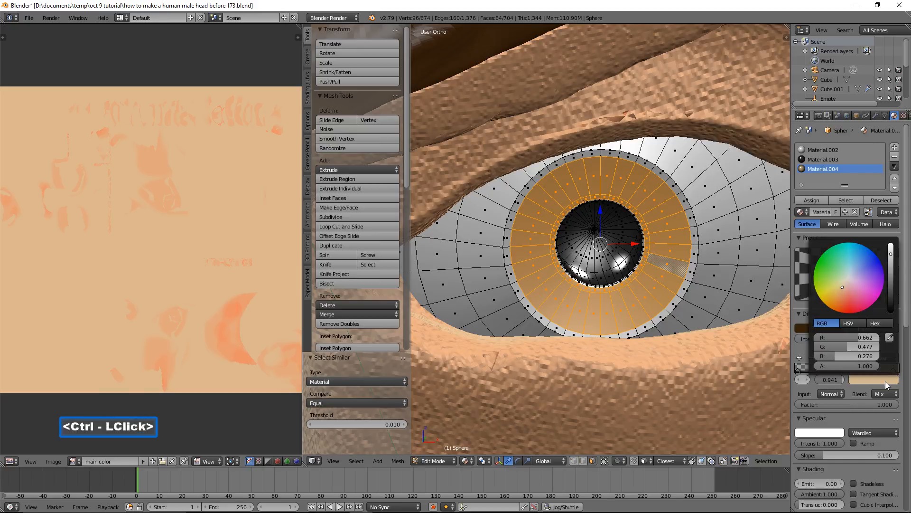
pyautogui.moveTo(890, 259); pyautogui.dragTo(889, 282)
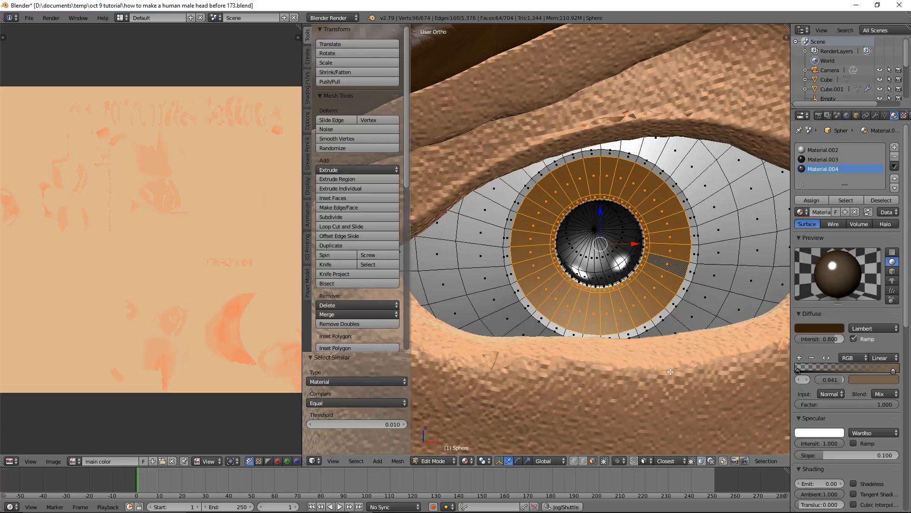
pyautogui.keyDown('ctrl'); pyautogui.scroll(-3, 669, 371); pyautogui.keyUp('ctrl')
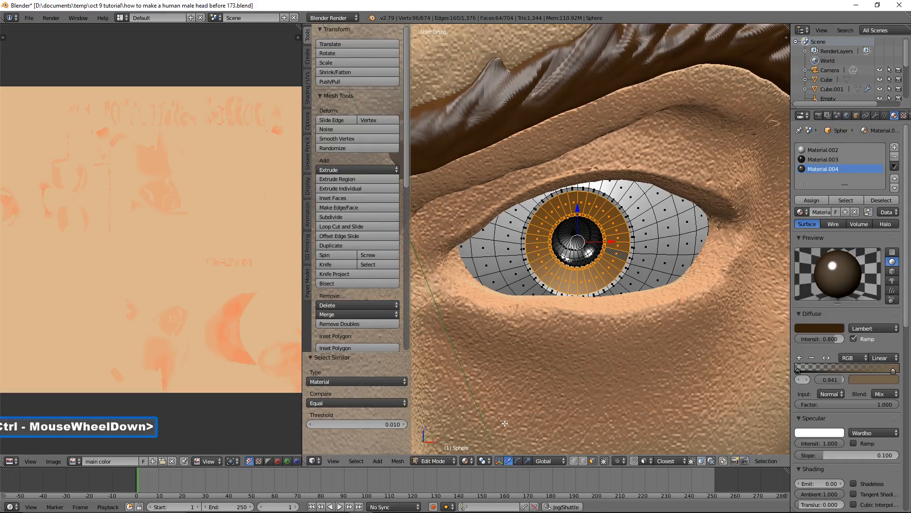
pyautogui.keyDown('ctrl'); pyautogui.moveTo(456, 460); pyautogui.dragTo(459, 451); pyautogui.keyUp('ctrl')
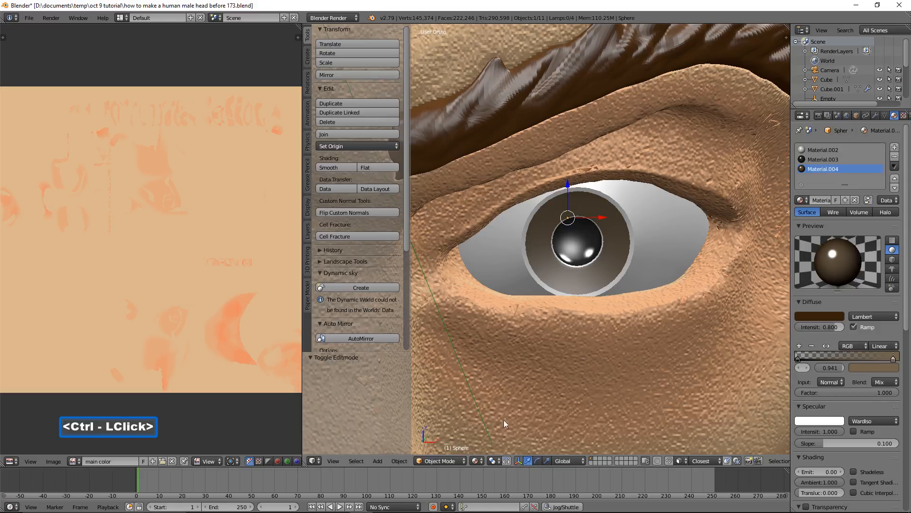
# Step: In Edit Mode, move the iris ramp's brown stop to 0.937 and brighten it to orange-brown, R 0.549, G 0.284, B 0.130
pyautogui.keyDown('ctrl'); pyautogui.scroll(-3, 659, 366); pyautogui.keyUp('ctrl')
pyautogui.keyDown('ctrl'); pyautogui.moveTo(654, 357); pyautogui.dragTo(619, 337, button='middle'); pyautogui.keyUp('ctrl')
pyautogui.keyDown('ctrl'); pyautogui.scroll(1, 617, 334); pyautogui.keyUp('ctrl')
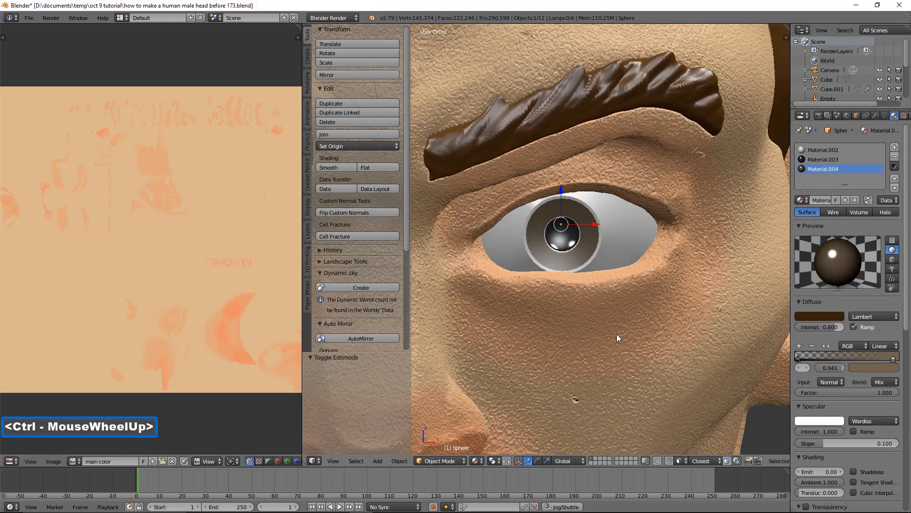
pyautogui.keyDown('ctrl'); pyautogui.scroll(1, 617, 334); pyautogui.keyUp('ctrl')
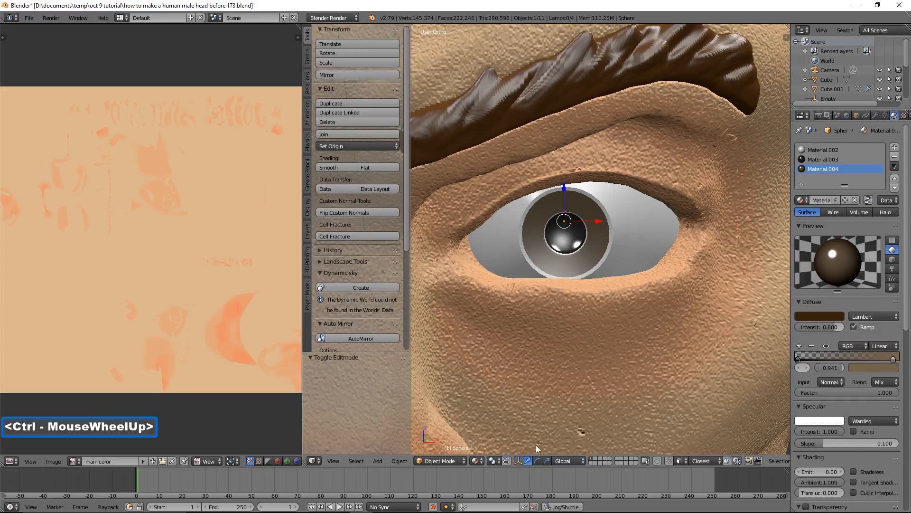
pyautogui.keyDown('ctrl'); pyautogui.click(463, 461); pyautogui.keyUp('ctrl')
pyautogui.click(461, 439)
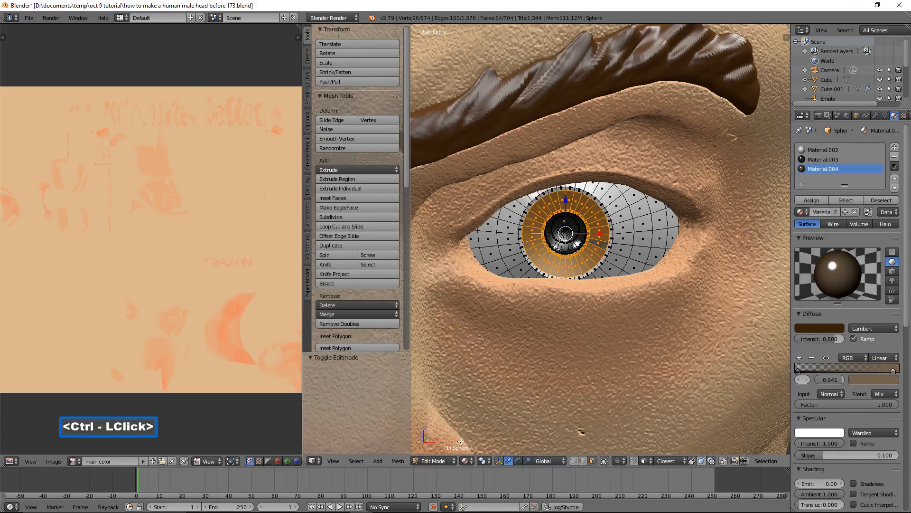
pyautogui.keyDown('ctrl'); pyautogui.click(894, 373); pyautogui.keyUp('ctrl')
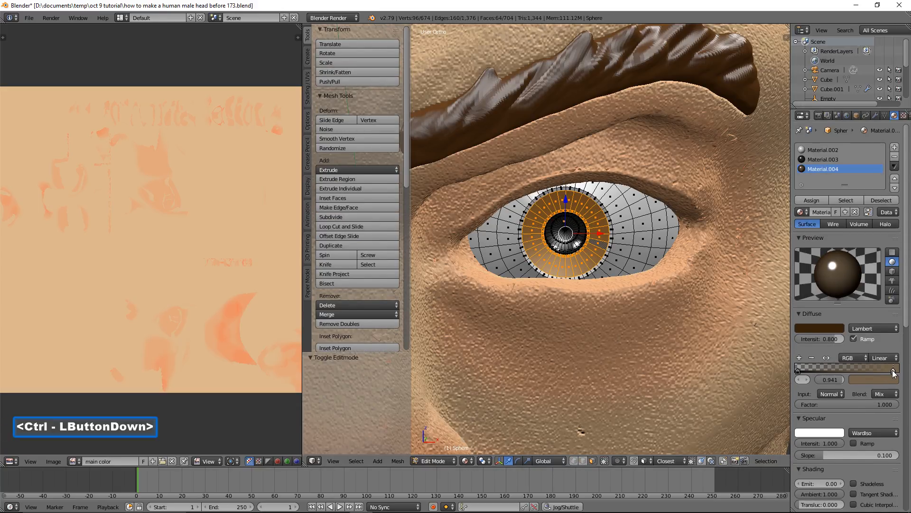
pyautogui.keyDown('ctrl'); pyautogui.click(892, 380); pyautogui.keyUp('ctrl')
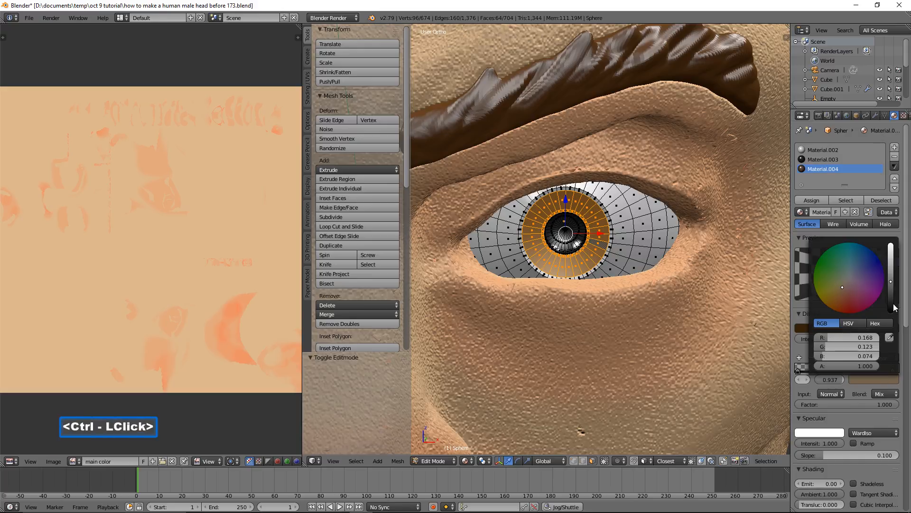
pyautogui.keyDown('ctrl'); pyautogui.moveTo(891, 283); pyautogui.dragTo(897, 263); pyautogui.keyUp('ctrl')
pyautogui.keyDown('ctrl'); pyautogui.moveTo(842, 290); pyautogui.dragTo(841, 292); pyautogui.keyUp('ctrl')
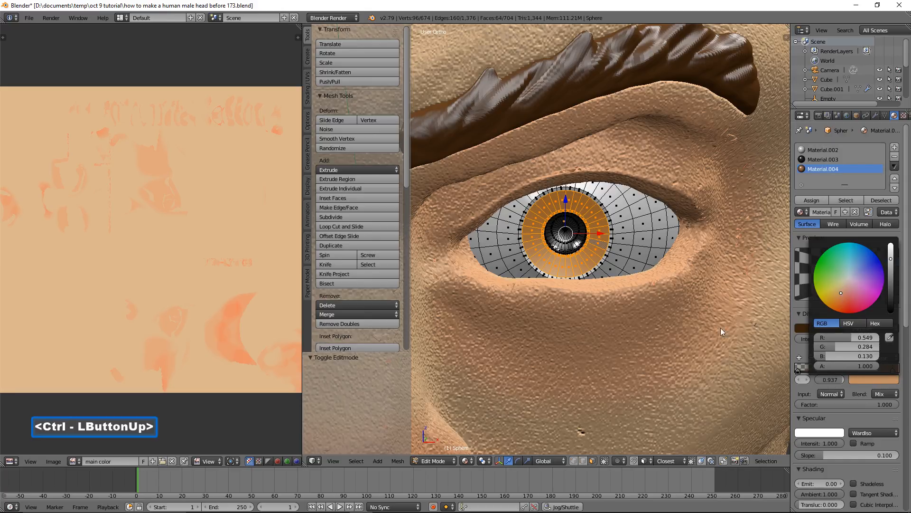
# Step: Switch to Object Mode and examine the iris colour on the whole face and close up
pyautogui.keyDown('ctrl'); pyautogui.click(451, 462); pyautogui.keyUp('ctrl')
pyautogui.keyDown('ctrl'); pyautogui.click(454, 452); pyautogui.keyUp('ctrl')
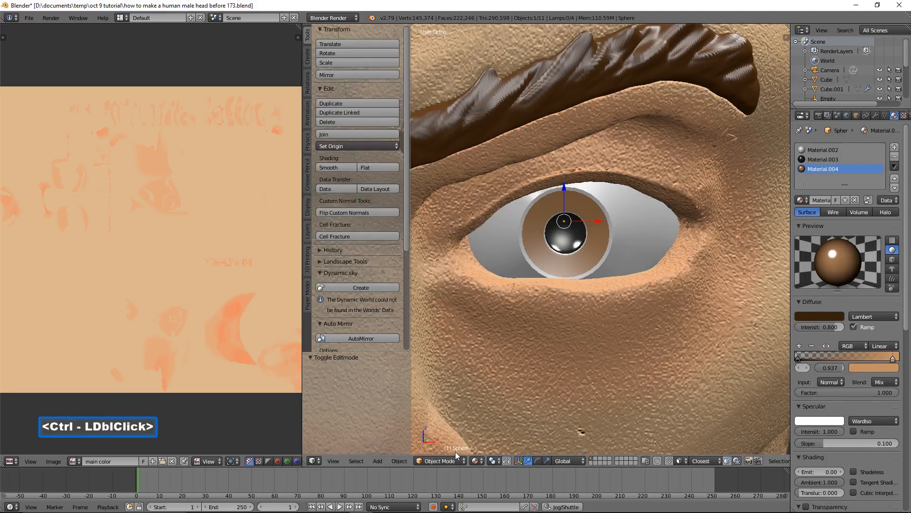
pyautogui.keyDown('ctrl'); pyautogui.scroll(-6, 609, 318); pyautogui.keyUp('ctrl')
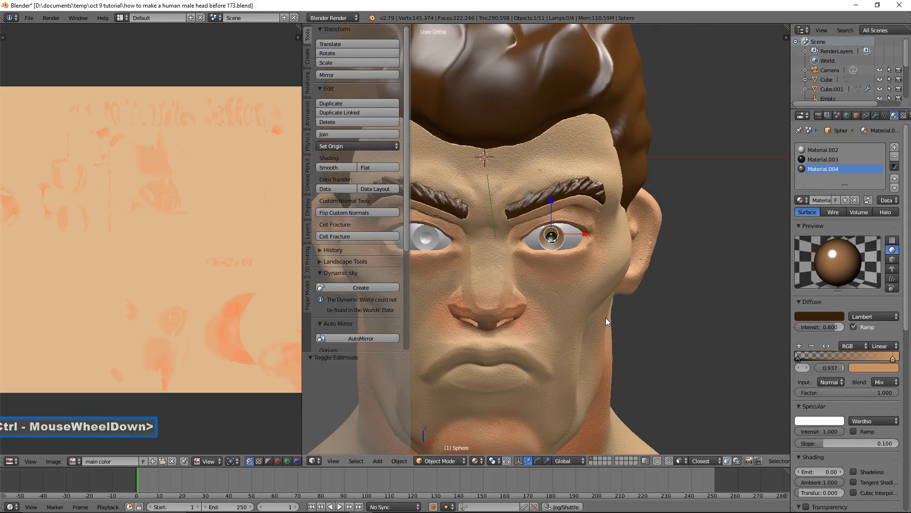
pyautogui.keyDown('ctrl'); pyautogui.scroll(8, 606, 321); pyautogui.keyUp('ctrl')
pyautogui.keyDown('ctrl'); pyautogui.scroll(2, 602, 320); pyautogui.keyUp('ctrl')
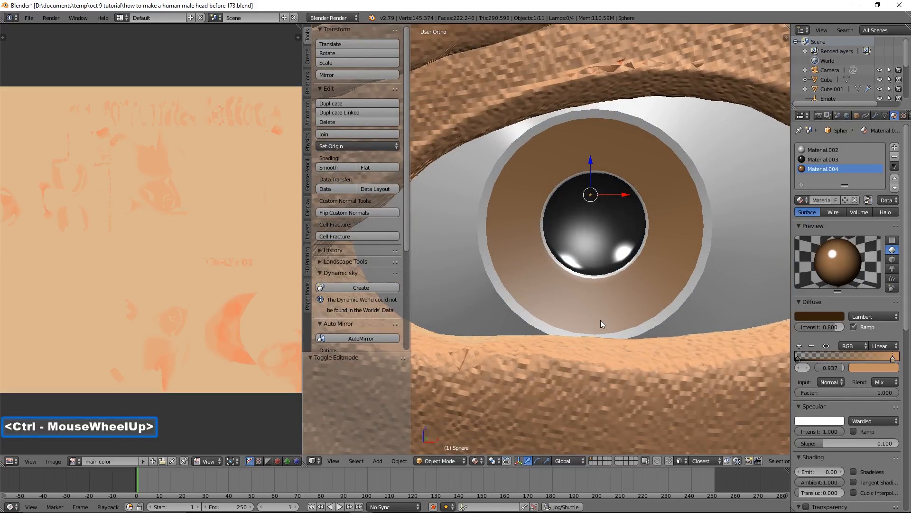
# Step: In Edit Mode, select the two pale face loops around the pupil and assign Material.004 to them
pyautogui.keyDown('ctrl'); pyautogui.click(451, 460); pyautogui.keyUp('ctrl')
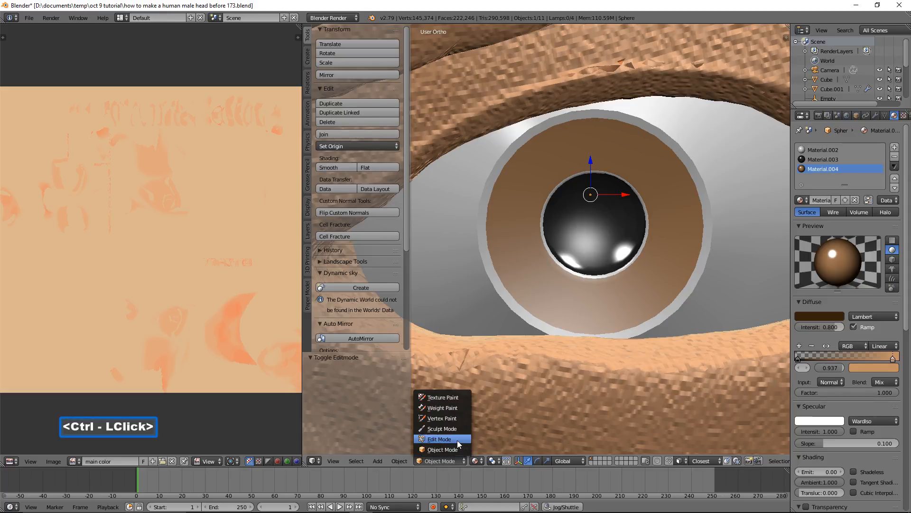
pyautogui.keyDown('ctrl'); pyautogui.click(457, 440); pyautogui.keyUp('ctrl')
pyautogui.keyDown('ctrl'); pyautogui.scroll(2, 575, 333); pyautogui.keyUp('ctrl')
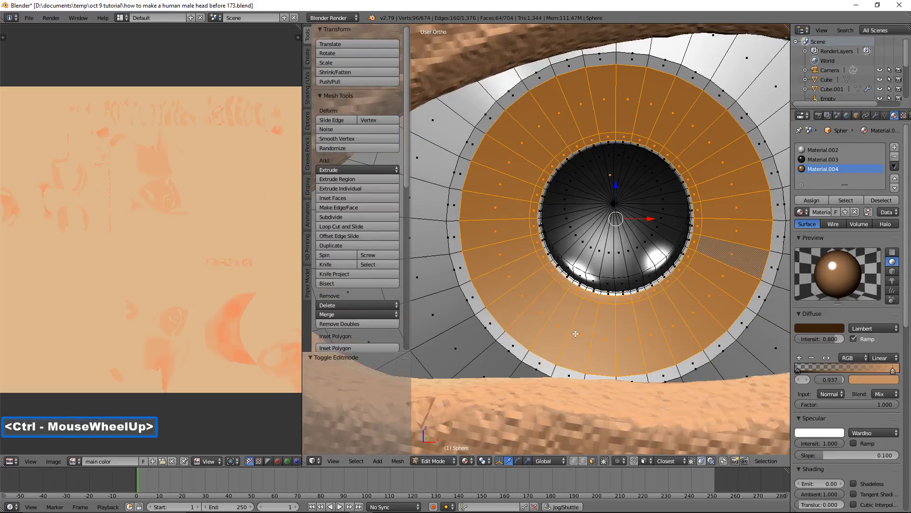
pyautogui.keyDown('ctrl'); pyautogui.keyDown('alt'); pyautogui.click(681, 262); pyautogui.keyUp('alt'); pyautogui.keyUp('ctrl')
pyautogui.keyDown('ctrl'); pyautogui.keyDown('alt'); pyautogui.click(682, 262); pyautogui.keyUp('alt'); pyautogui.keyUp('ctrl')
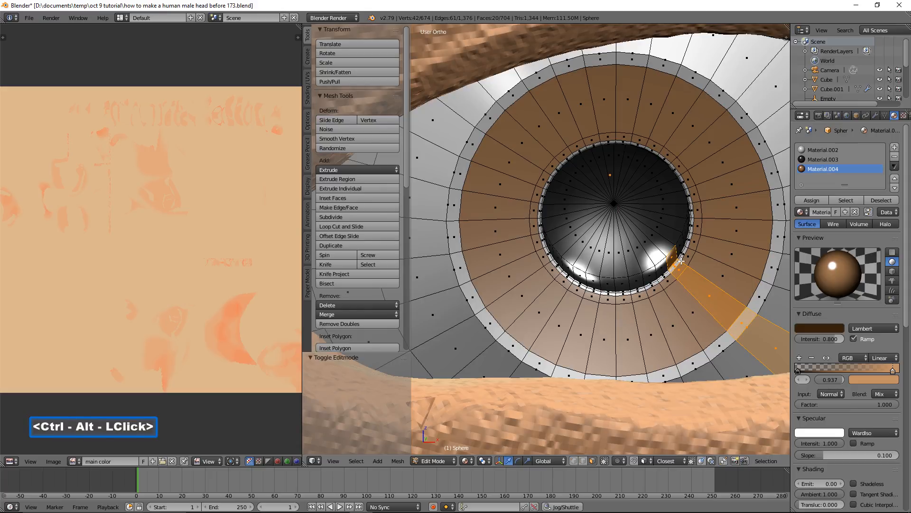
pyautogui.keyDown('ctrl'); pyautogui.keyDown('alt'); pyautogui.click(683, 259); pyautogui.keyUp('alt'); pyautogui.keyUp('ctrl')
pyautogui.keyDown('ctrl'); pyautogui.scroll(2, 683, 259); pyautogui.keyUp('ctrl')
pyautogui.keyDown('ctrl'); pyautogui.moveTo(683, 260); pyautogui.dragTo(702, 274, button='middle'); pyautogui.keyUp('ctrl')
pyautogui.keyDown('ctrl'); pyautogui.scroll(1, 705, 274); pyautogui.keyUp('ctrl')
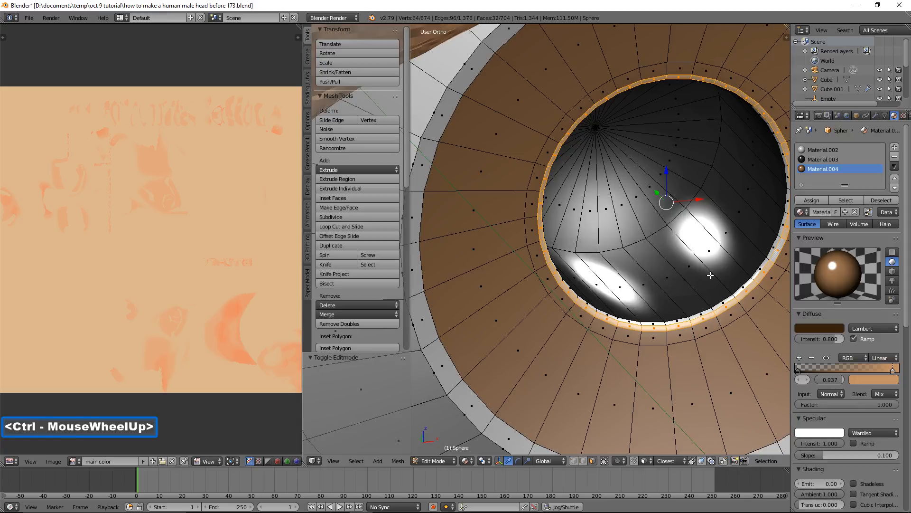
pyautogui.keyDown('shift'); pyautogui.moveTo(762, 281); pyautogui.dragTo(712, 288, button='middle'); pyautogui.keyUp('shift')
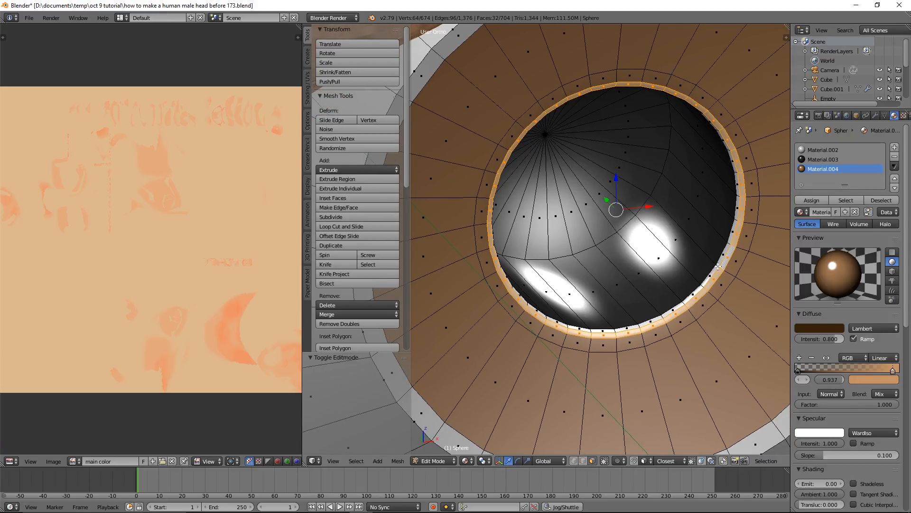
pyautogui.keyDown('ctrl'); pyautogui.keyDown('alt'); pyautogui.click(718, 267); pyautogui.keyUp('alt'); pyautogui.keyUp('ctrl')
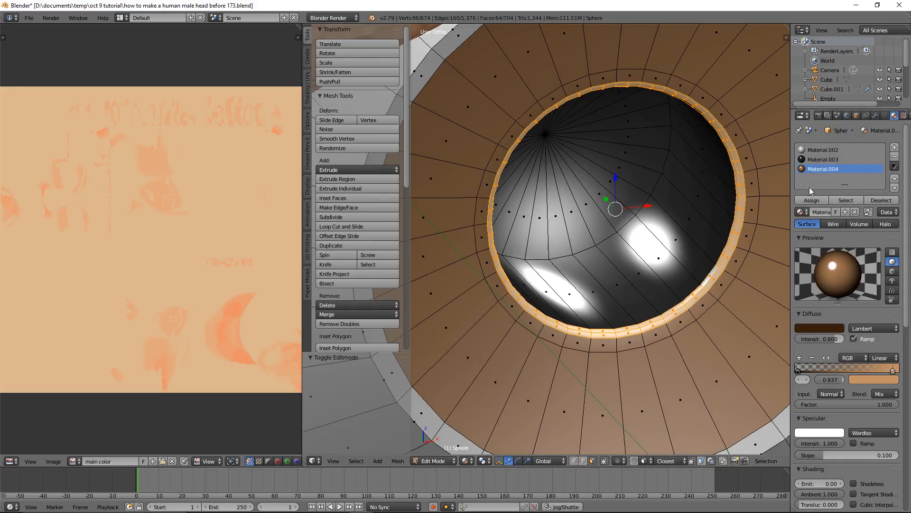
pyautogui.keyDown('ctrl'); pyautogui.click(817, 202); pyautogui.keyUp('ctrl')
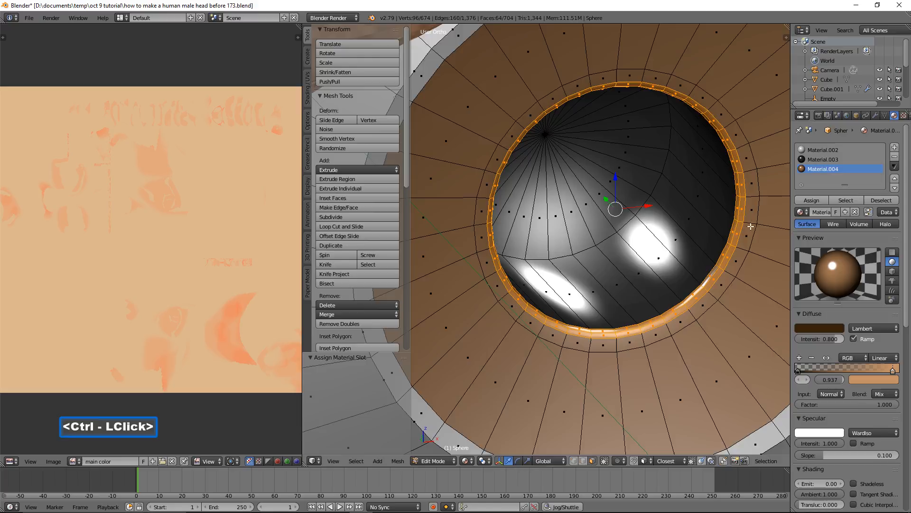
# Step: Deselect all, select the pale face loop around the iris's outer edge, and add a new material in its own slot
pyautogui.keyDown('ctrl'); pyautogui.scroll(-2, 744, 245); pyautogui.keyUp('ctrl')
pyautogui.hotkey('ctrl', 'a')
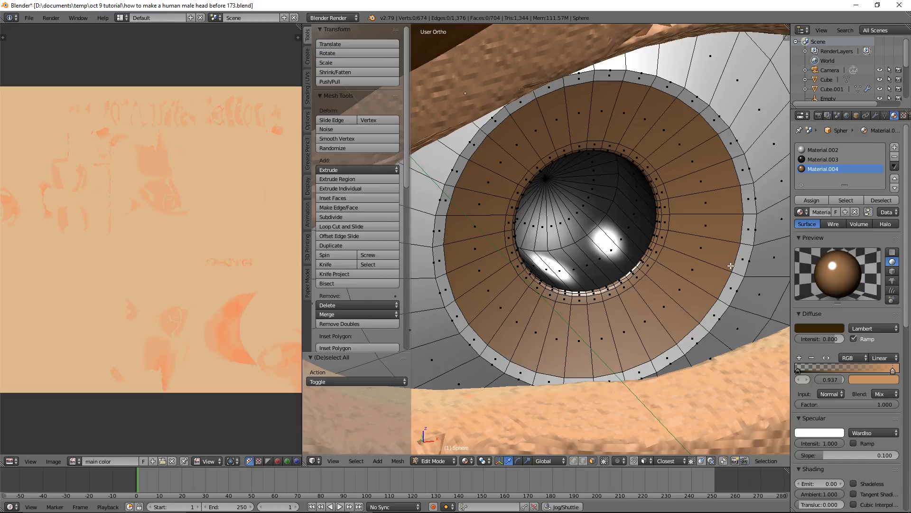
pyautogui.keyDown('ctrl'); pyautogui.keyDown('alt'); pyautogui.click(737, 274); pyautogui.keyUp('alt'); pyautogui.keyUp('ctrl')
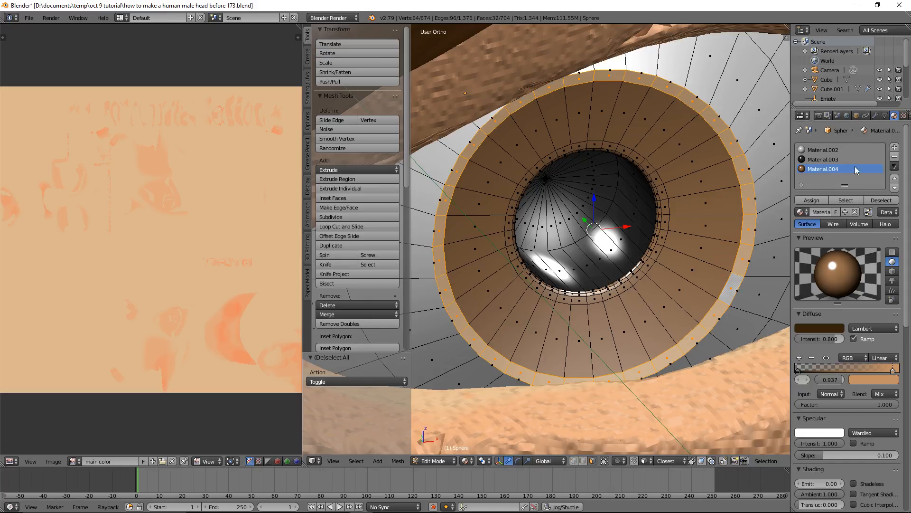
pyautogui.keyDown('ctrl'); pyautogui.click(895, 148); pyautogui.keyUp('ctrl')
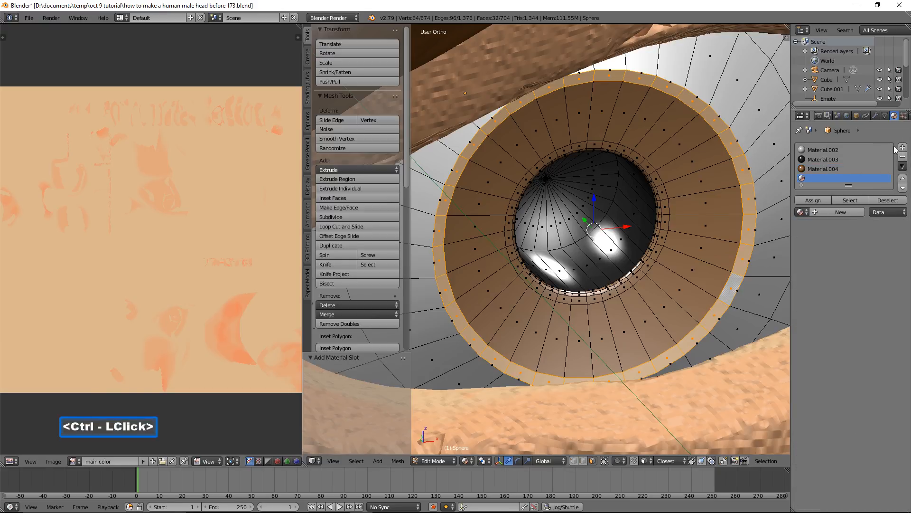
pyautogui.keyDown('ctrl'); pyautogui.click(840, 212); pyautogui.keyUp('ctrl')
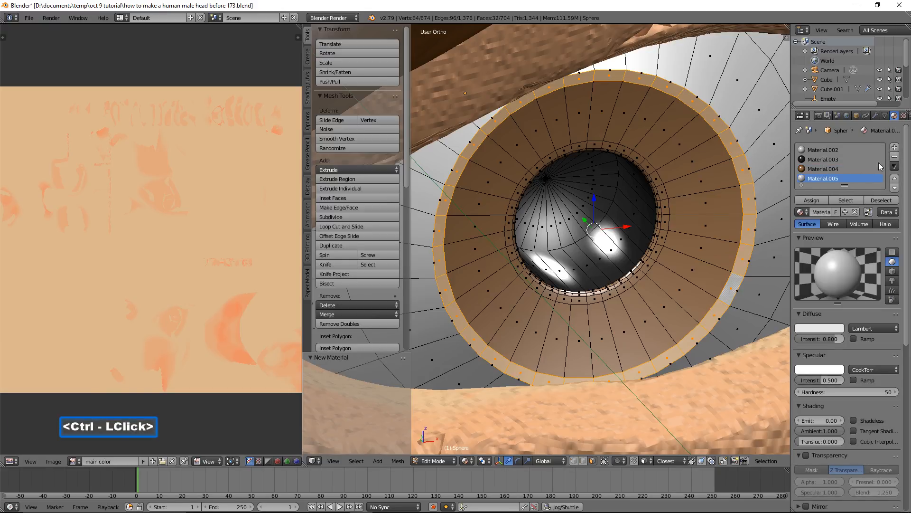
# Step: Copy Material.004's settings and paste them into Material.005
pyautogui.click(834, 170)
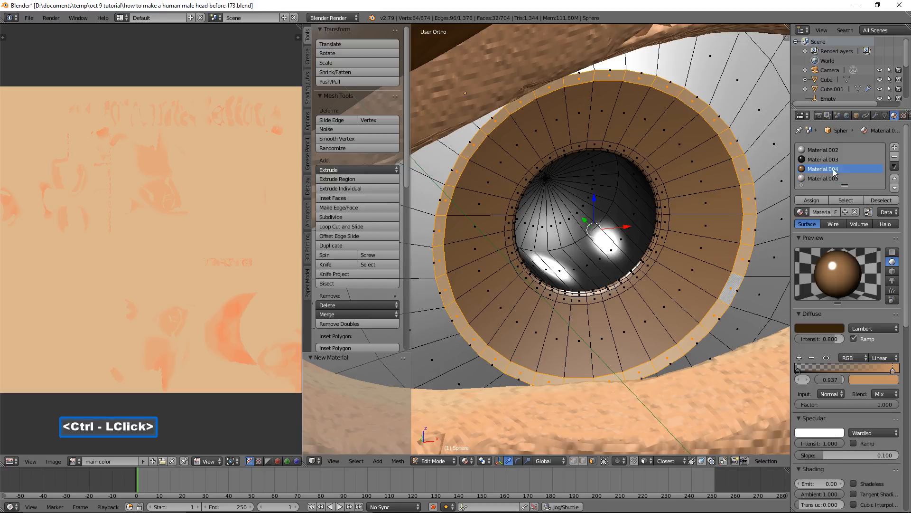
pyautogui.keyDown('ctrl'); pyautogui.click(894, 168); pyautogui.keyUp('ctrl')
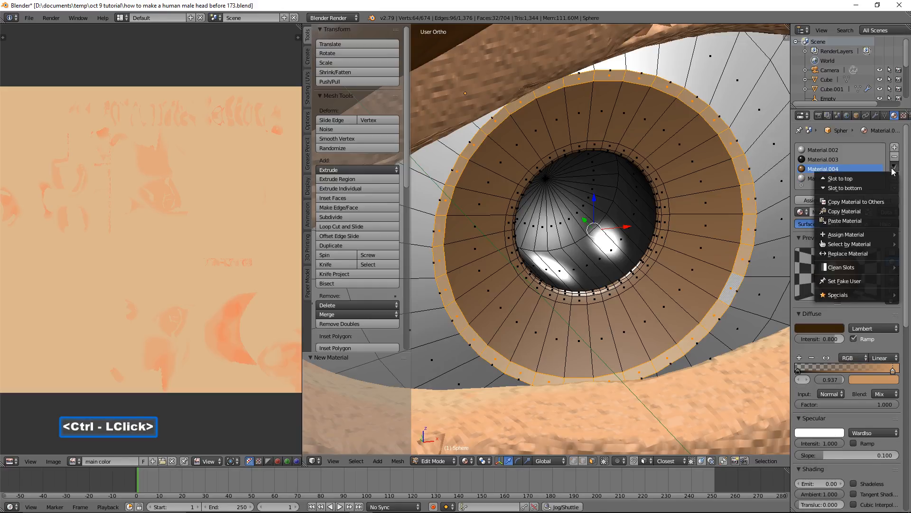
pyautogui.keyDown('ctrl'); pyautogui.click(876, 212); pyautogui.keyUp('ctrl')
pyautogui.click(834, 179)
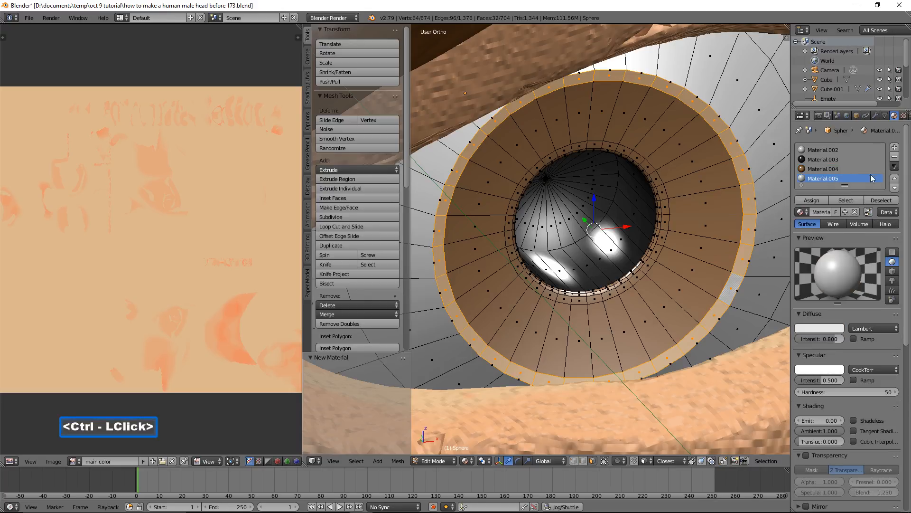
pyautogui.keyDown('ctrl'); pyautogui.click(894, 168); pyautogui.keyUp('ctrl')
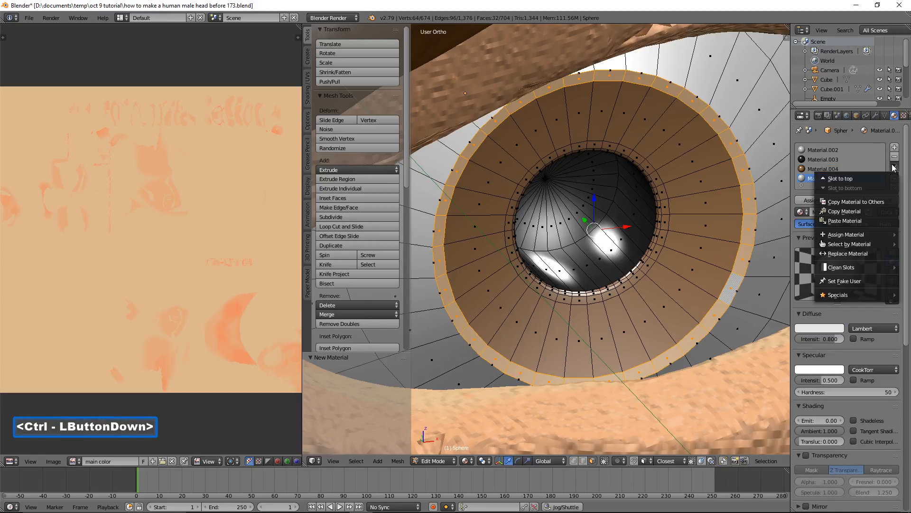
pyautogui.keyDown('ctrl'); pyautogui.click(872, 218); pyautogui.keyUp('ctrl')
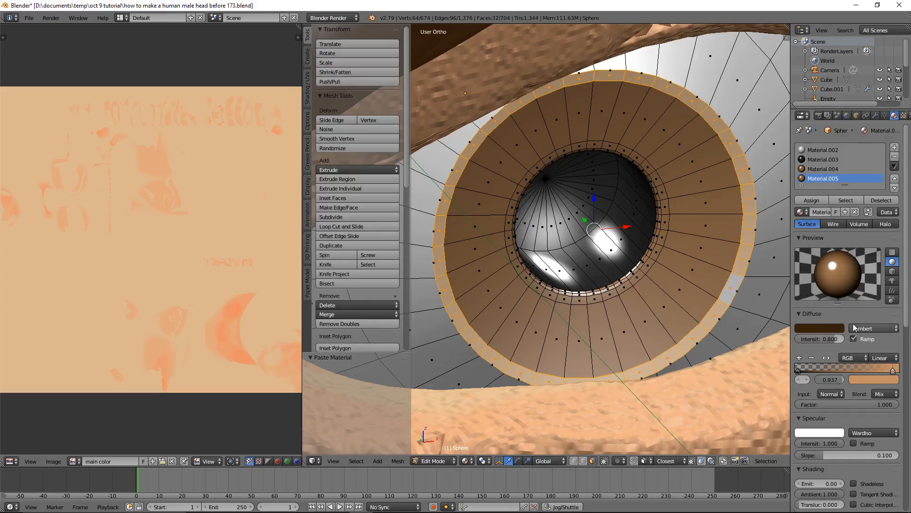
# Step: Move the black stop of Material.005's diffuse ramp to 0.059
pyautogui.keyDown('ctrl'); pyautogui.click(802, 370); pyautogui.keyUp('ctrl')
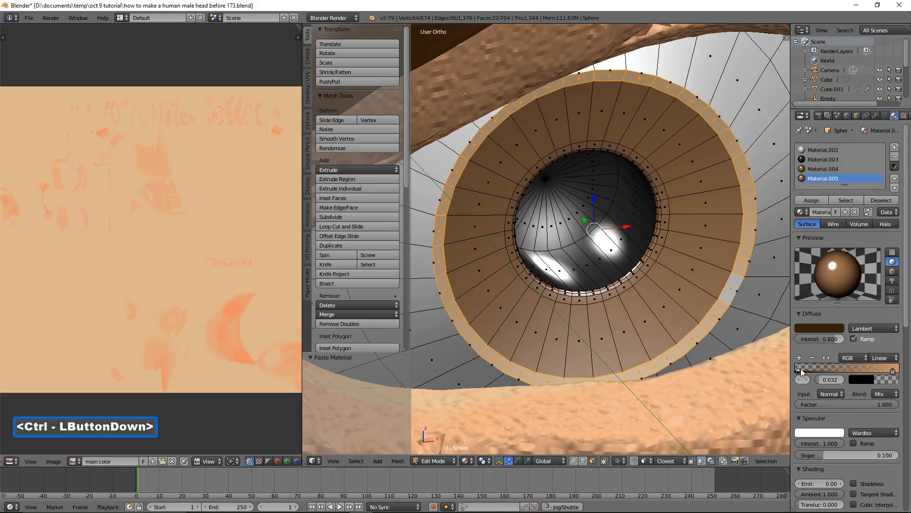
pyautogui.keyDown('ctrl'); pyautogui.click(863, 380); pyautogui.keyUp('ctrl')
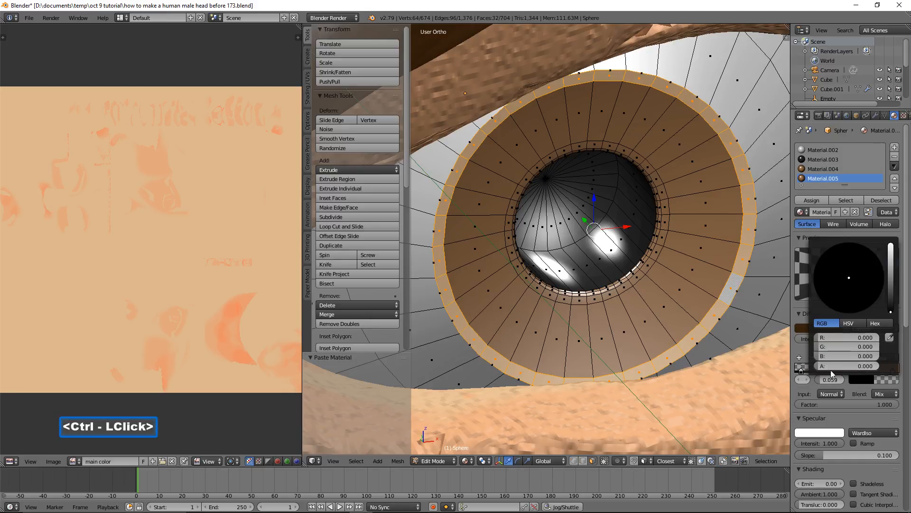
pyautogui.keyDown('ctrl'); pyautogui.click(799, 356); pyautogui.keyUp('ctrl')
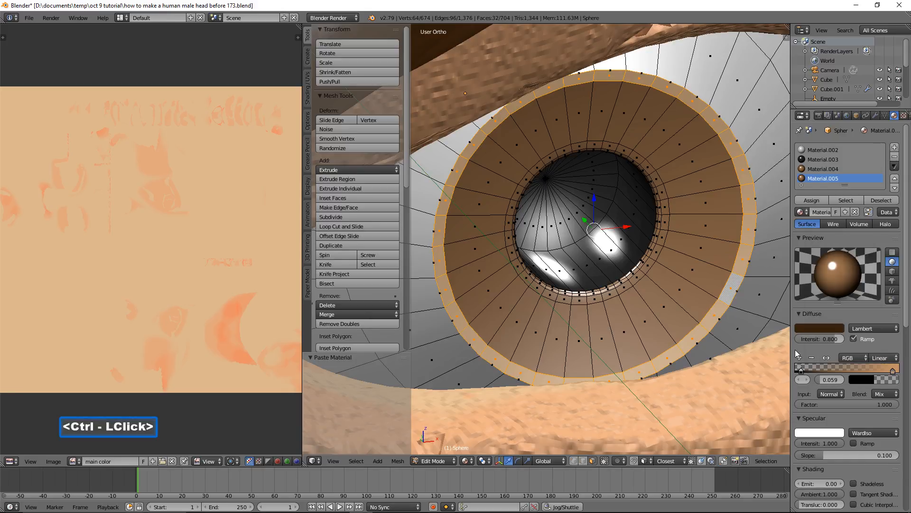
# Step: Move Material.005's tan ramp stop to 0.900, darken it to deep brown, and assign the material to the iris's outer loop
pyautogui.keyDown('ctrl'); pyautogui.click(893, 373); pyautogui.keyUp('ctrl')
pyautogui.keyDown('ctrl'); pyautogui.click(884, 383); pyautogui.keyUp('ctrl')
pyautogui.keyDown('ctrl'); pyautogui.moveTo(896, 267); pyautogui.dragTo(892, 295); pyautogui.keyUp('ctrl')
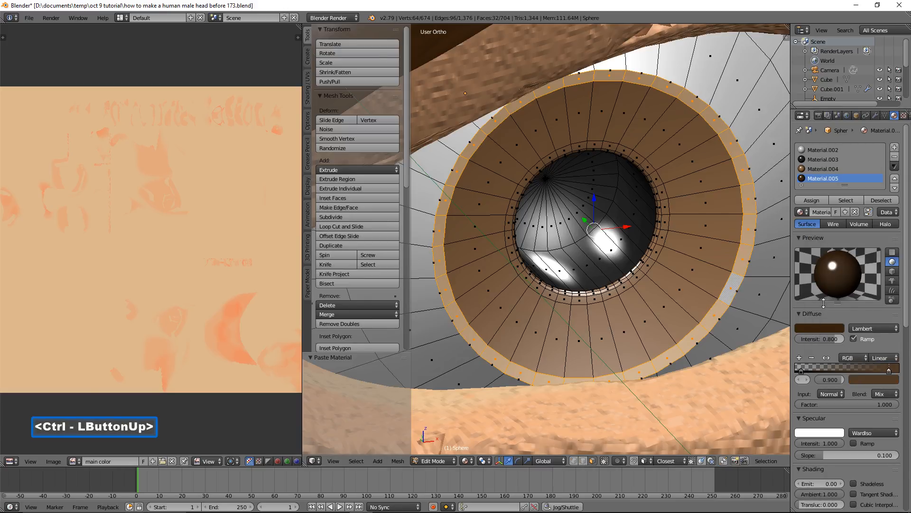
pyautogui.keyDown('ctrl'); pyautogui.click(821, 199); pyautogui.keyUp('ctrl')
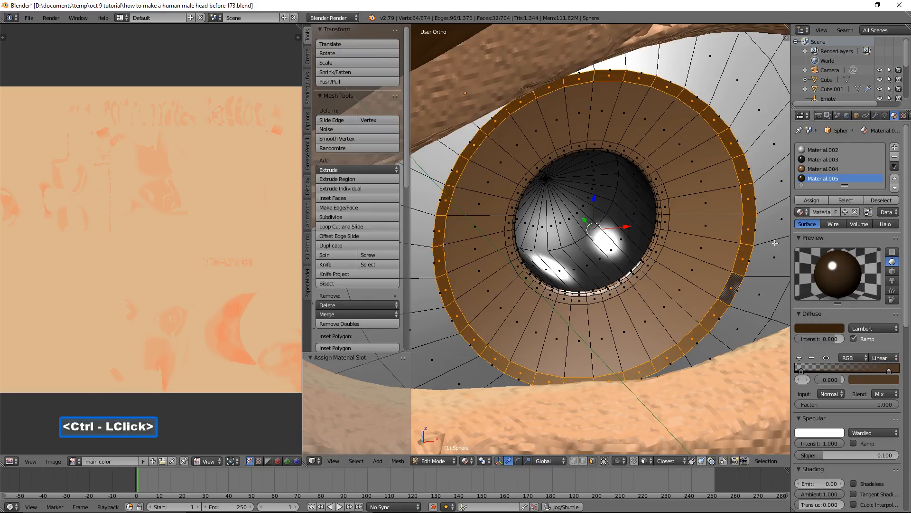
# Step: Deselect all faces, switch to Object Mode and examine the finished eye on the whole head
pyautogui.keyDown('ctrl'); pyautogui.scroll(-4, 774, 243); pyautogui.keyUp('ctrl')
pyautogui.hotkey('ctrl', 'a')
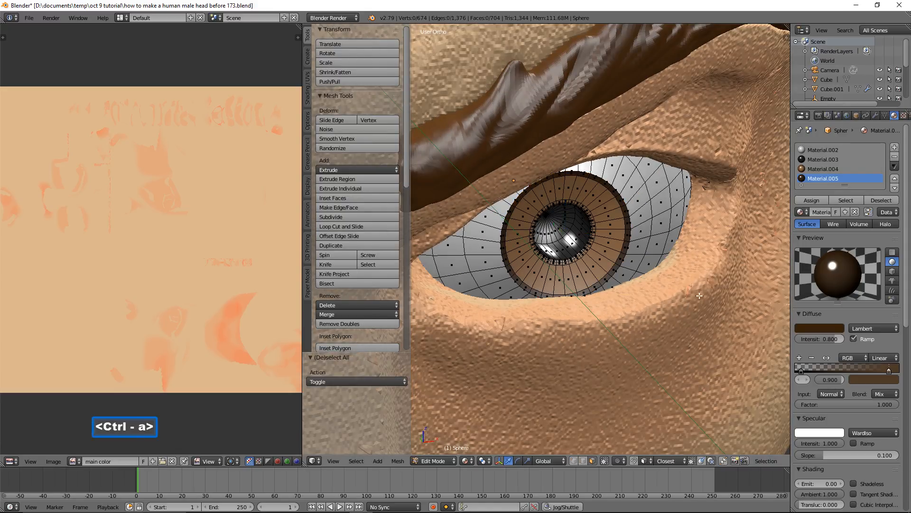
pyautogui.keyDown('ctrl'); pyautogui.scroll(-2, 700, 295); pyautogui.keyUp('ctrl')
pyautogui.keyDown('ctrl'); pyautogui.click(433, 460); pyautogui.keyUp('ctrl')
pyautogui.click(427, 449)
pyautogui.keyDown('ctrl'); pyautogui.moveTo(495, 414); pyautogui.dragTo(665, 310, button='middle'); pyautogui.keyUp('ctrl')
pyautogui.keyDown('ctrl'); pyautogui.scroll(-6, 643, 366); pyautogui.keyUp('ctrl')
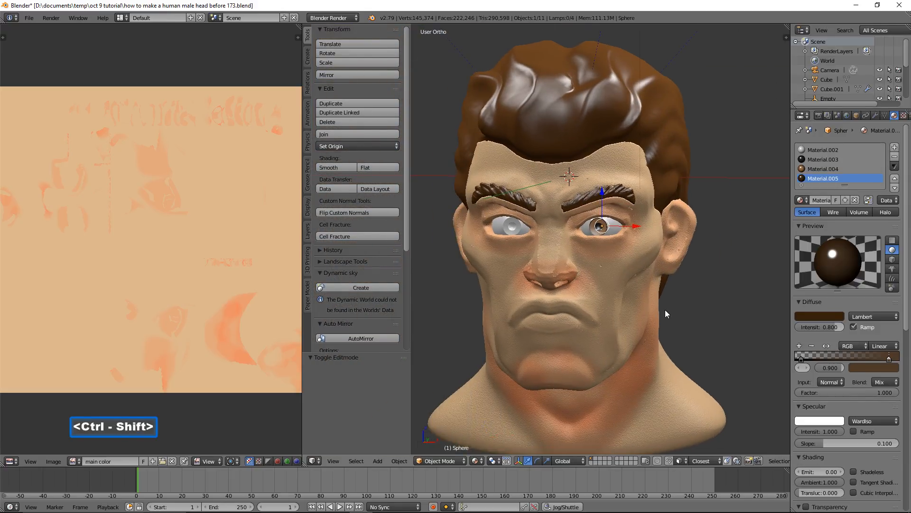
# Step: Deselect the finished eye and select the other eyeball, which has no materials
pyautogui.keyDown('ctrl'); pyautogui.scroll(2, 665, 311); pyautogui.keyUp('ctrl')
pyautogui.keyDown('ctrl'); pyautogui.moveTo(637, 283); pyautogui.dragTo(648, 285, button='middle'); pyautogui.keyUp('ctrl')
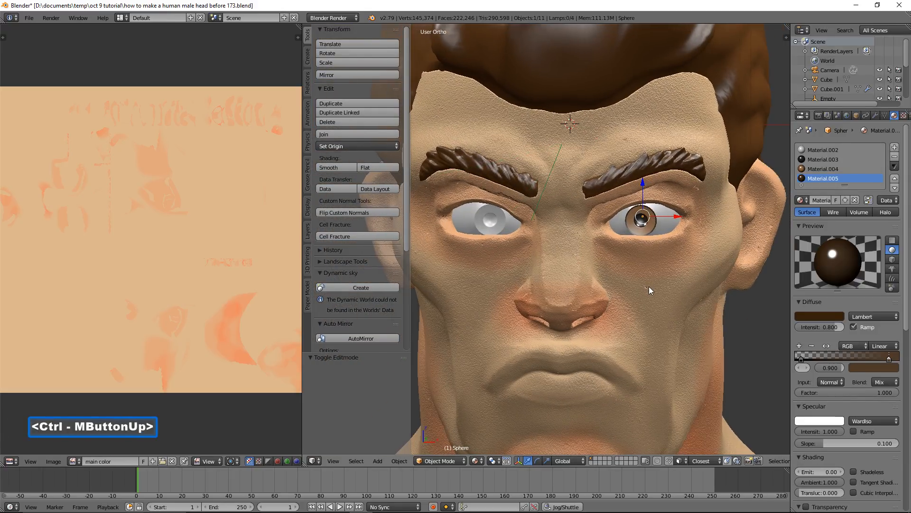
pyautogui.hotkey('ctrl', 'a')
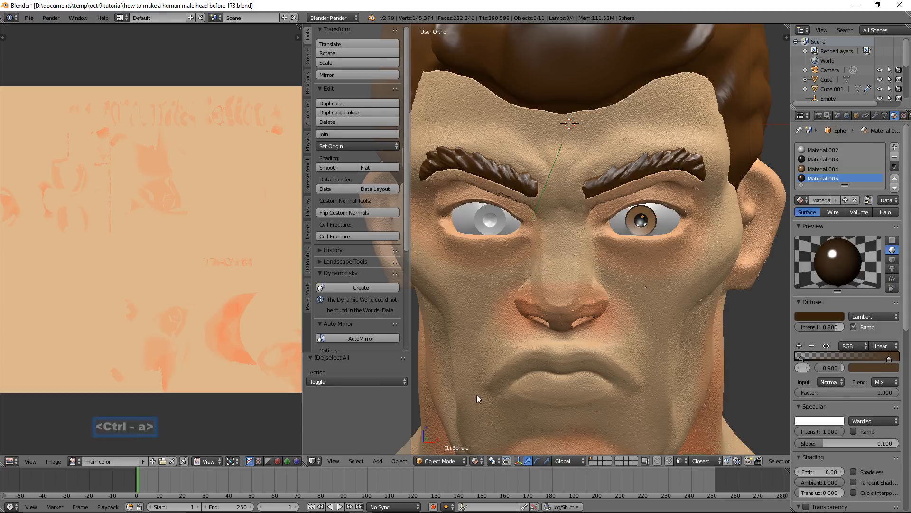
pyautogui.keyDown('ctrl'); pyautogui.click(509, 223); pyautogui.keyUp('ctrl')
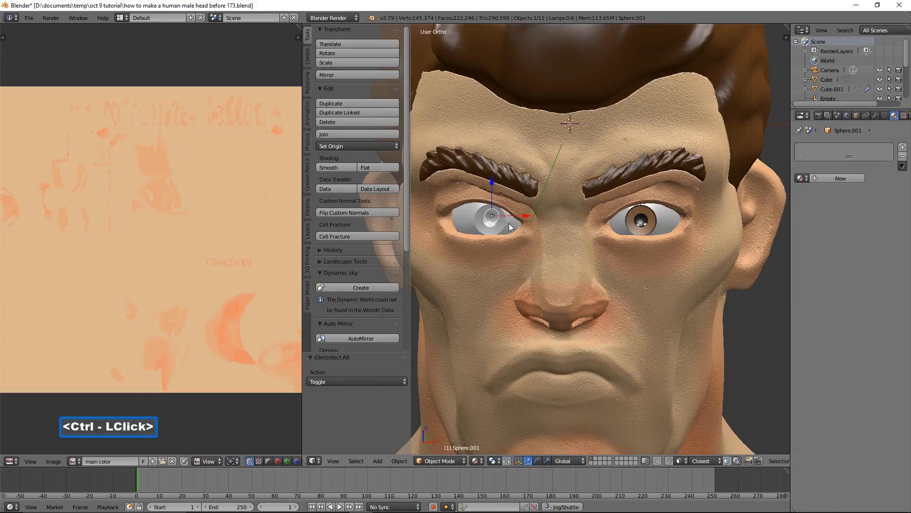
# Step: Add the finished eye to the selection as the active object and link its materials and object data to the other eyeball
pyautogui.hotkey('ctrl', 'shift')
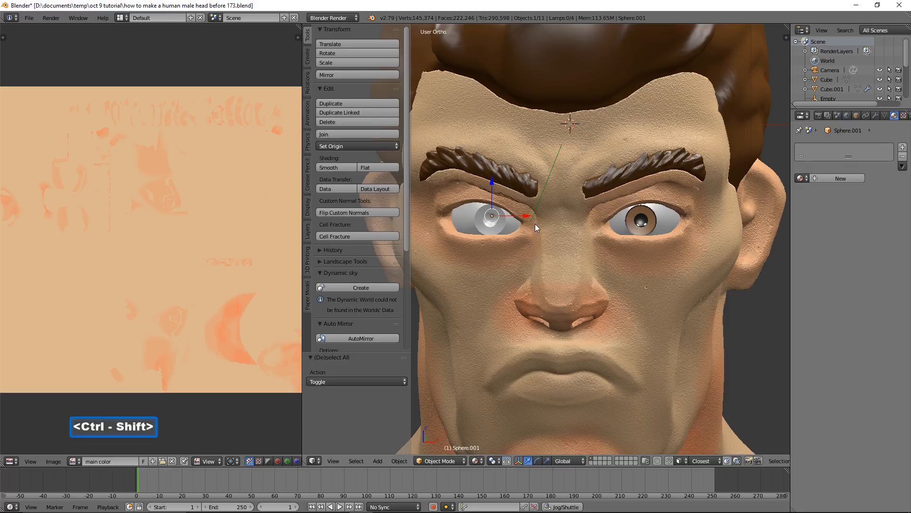
pyautogui.keyDown('ctrl'); pyautogui.keyDown('shift'); pyautogui.click(665, 218); pyautogui.keyUp('shift'); pyautogui.keyUp('ctrl')
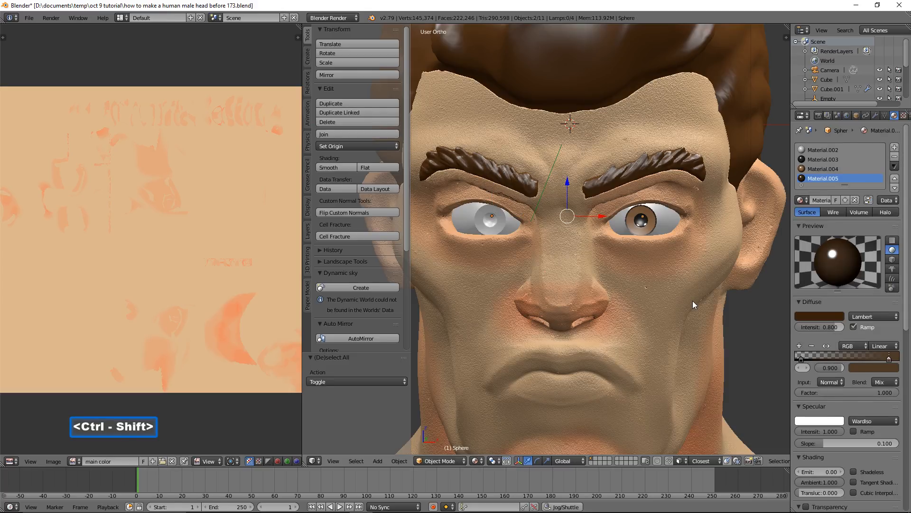
pyautogui.hotkey('ctrl', 'l')
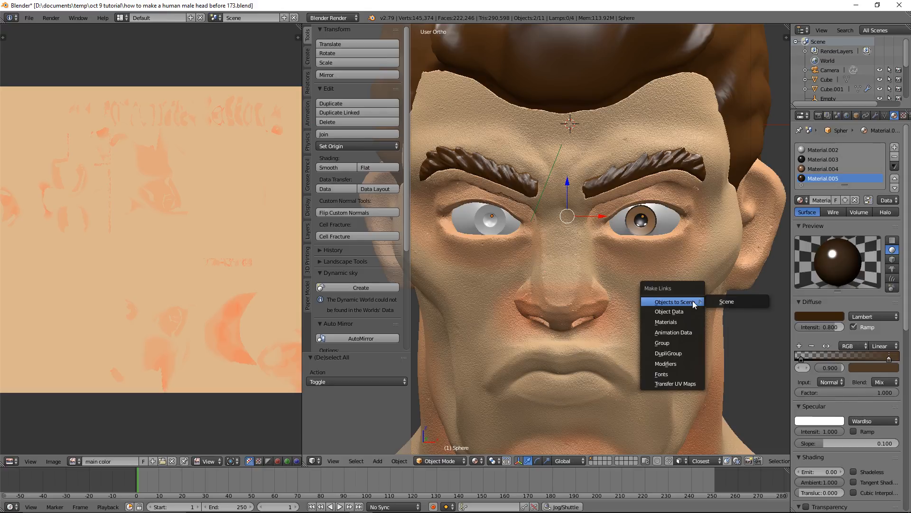
pyautogui.click(681, 322)
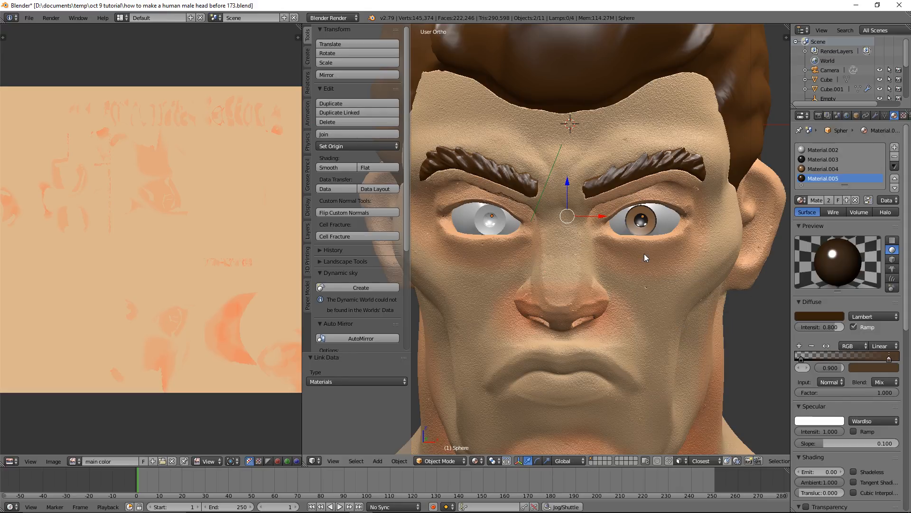
pyautogui.hotkey('ctrl', 'l')
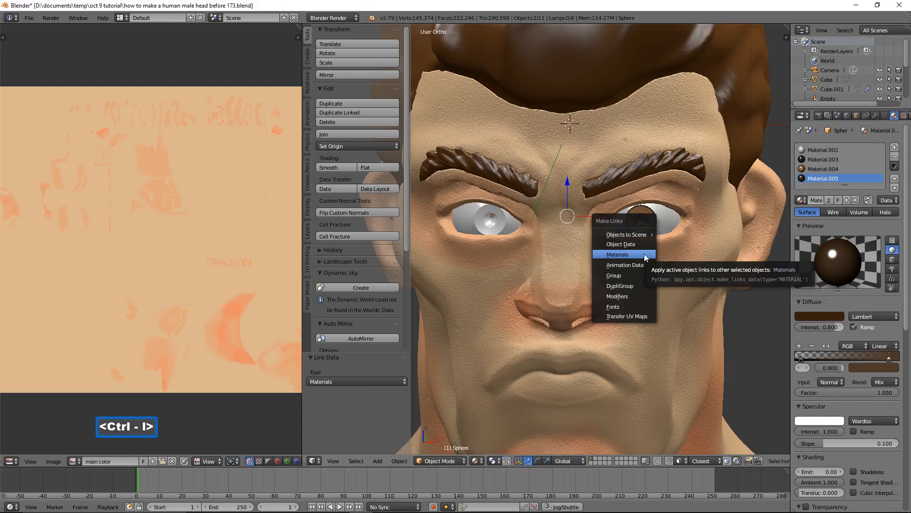
pyautogui.click(648, 243)
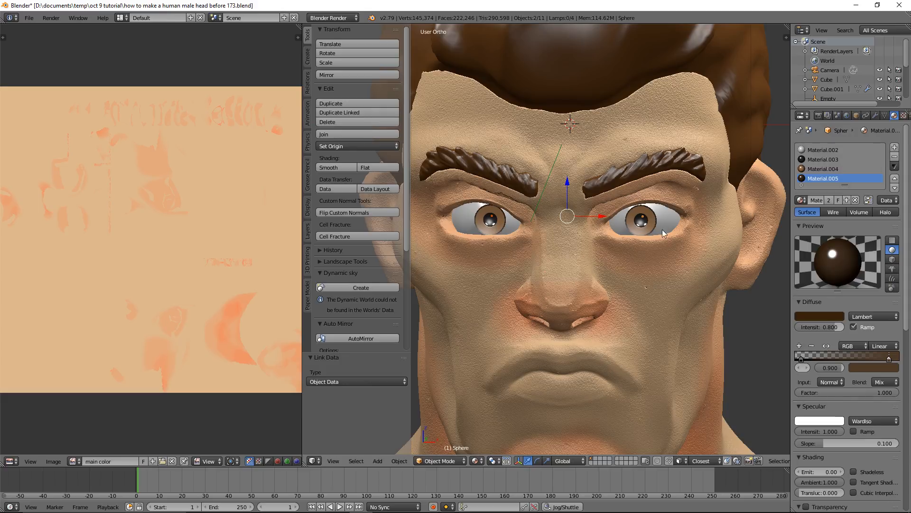
pyautogui.scroll(-3, 531, 218)
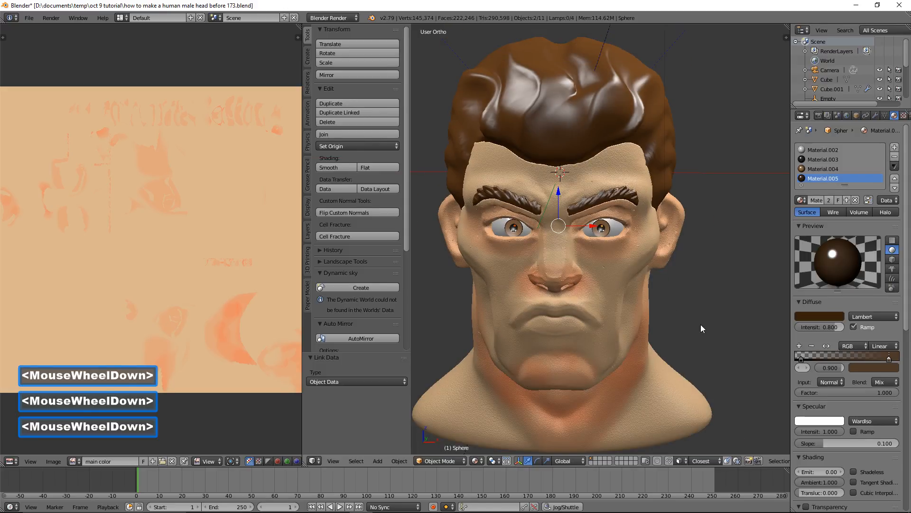
# Step: Deselect both eyes and merge the image editor area into the 3D view so the head fills the workspace
pyautogui.press('a')
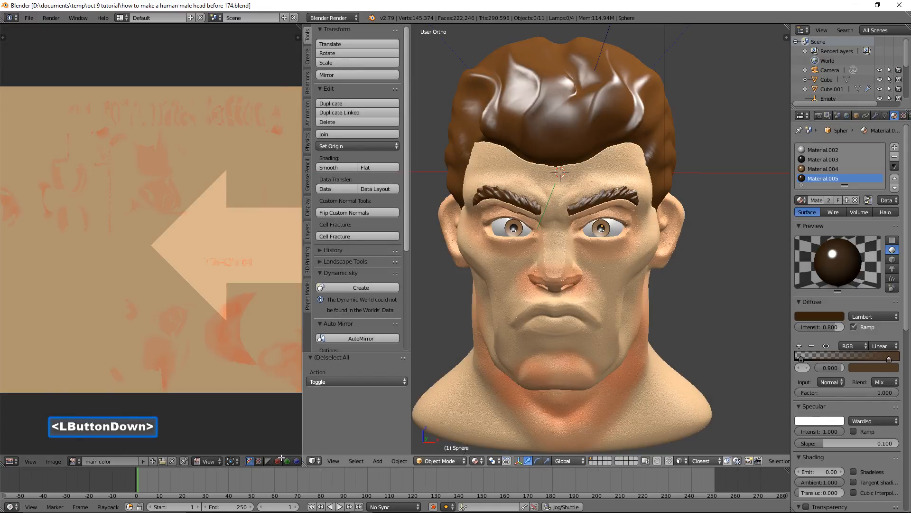
pyautogui.moveTo(281, 458); pyautogui.dragTo(281, 458)
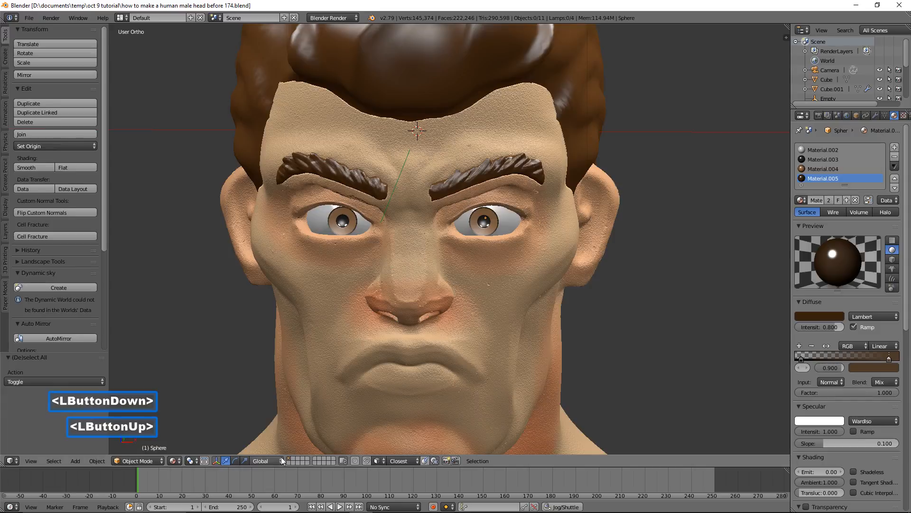
pyautogui.scroll(-1, 653, 260)
pyautogui.scroll(-1, 653, 261)
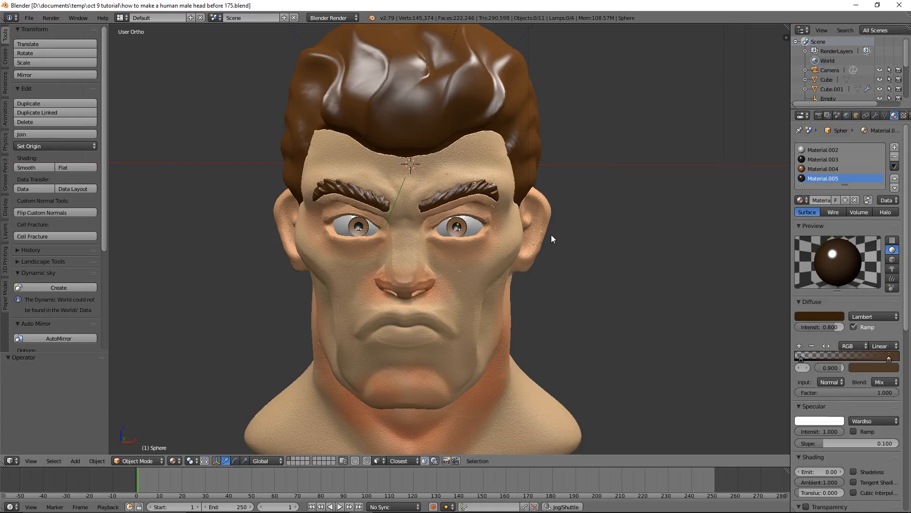
# Step: Select both eyeballs and set the pivot point to Individual Origins
pyautogui.click(474, 232)
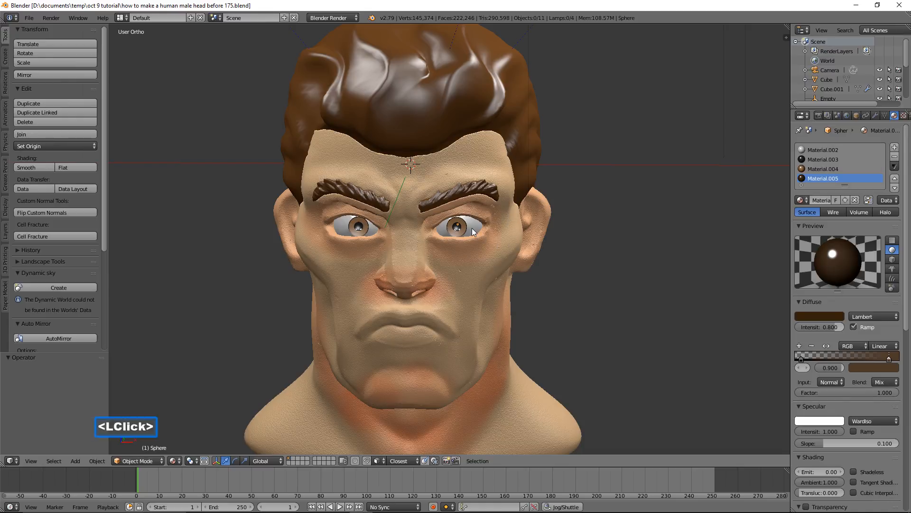
pyautogui.keyDown('shift'); pyautogui.click(369, 232); pyautogui.keyUp('shift')
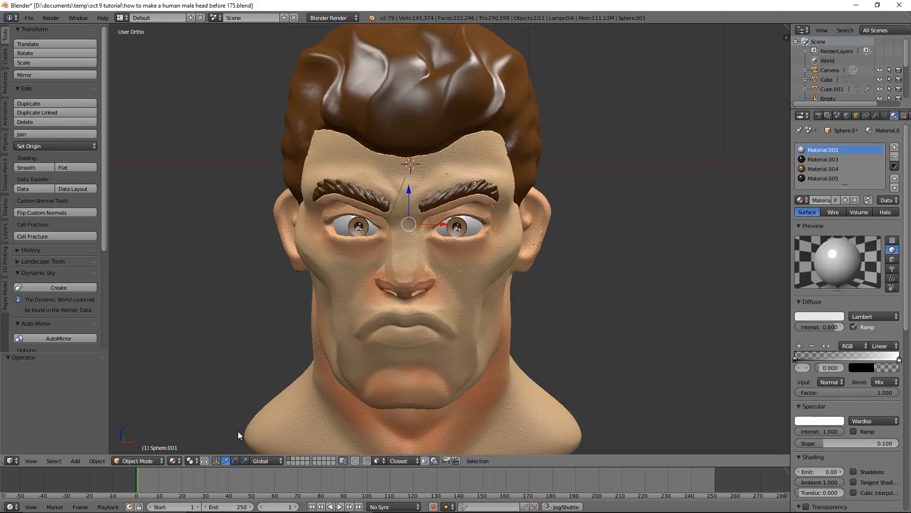
pyautogui.click(196, 460)
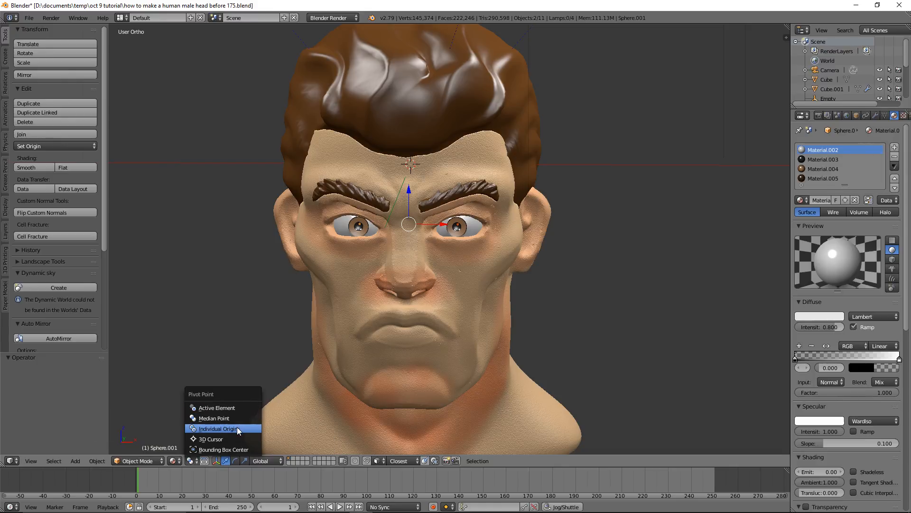
pyautogui.click(250, 426)
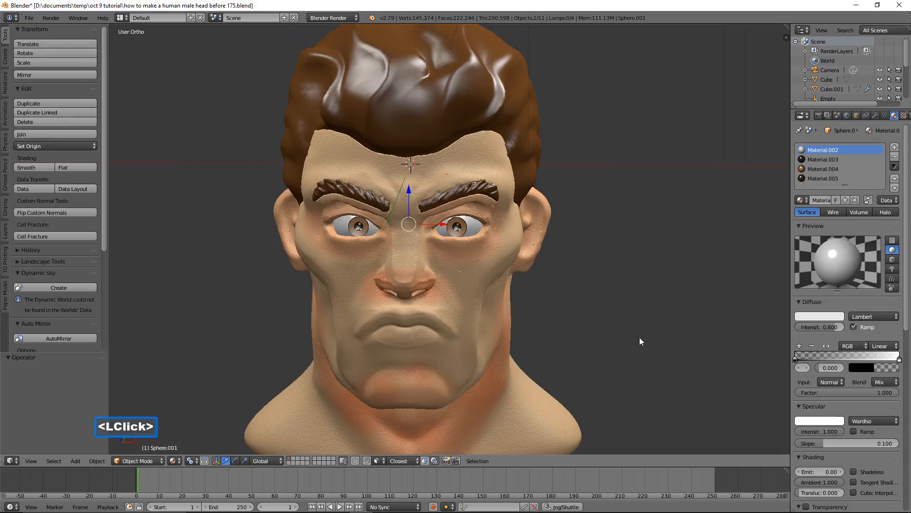
# Step: Rotate both eyeballs -2.7° about the global X axis and 6.15° about the global Z axis
pyautogui.press('r')
pyautogui.press('z')
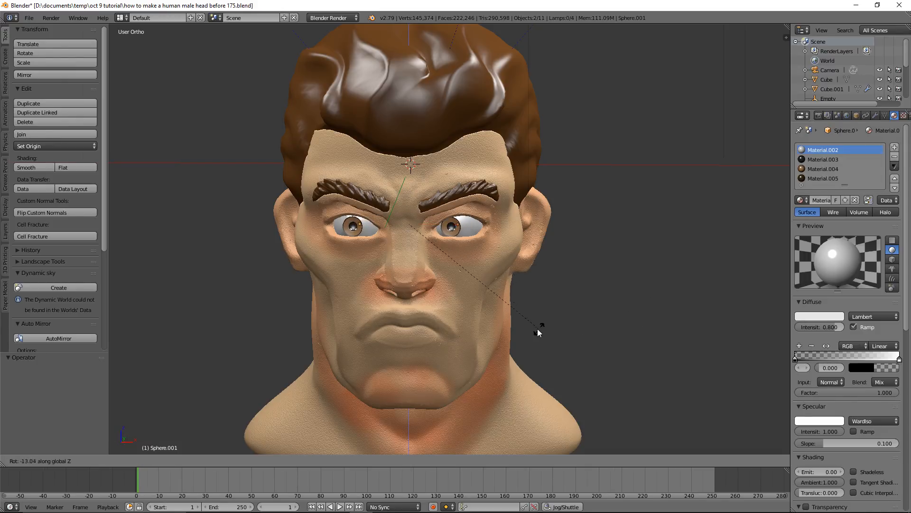
pyautogui.press('x')
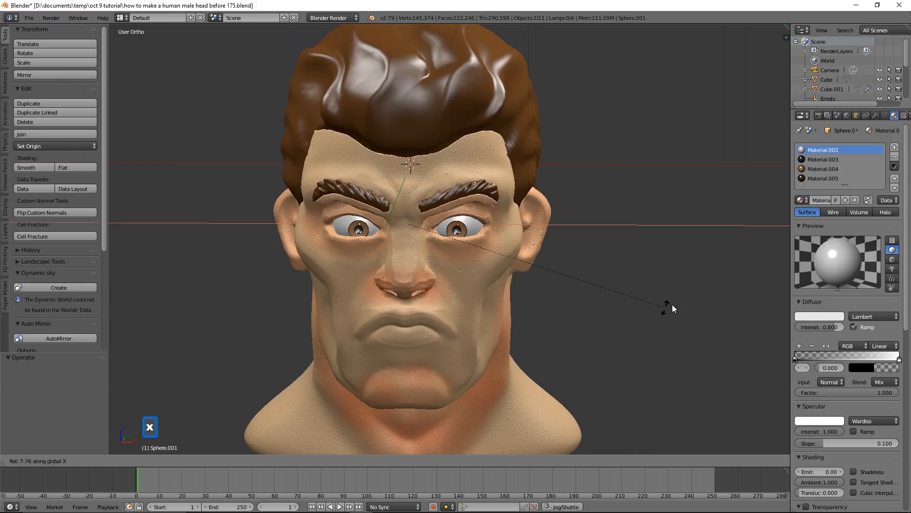
pyautogui.click(605, 332)
pyautogui.press('r')
pyautogui.press('z')
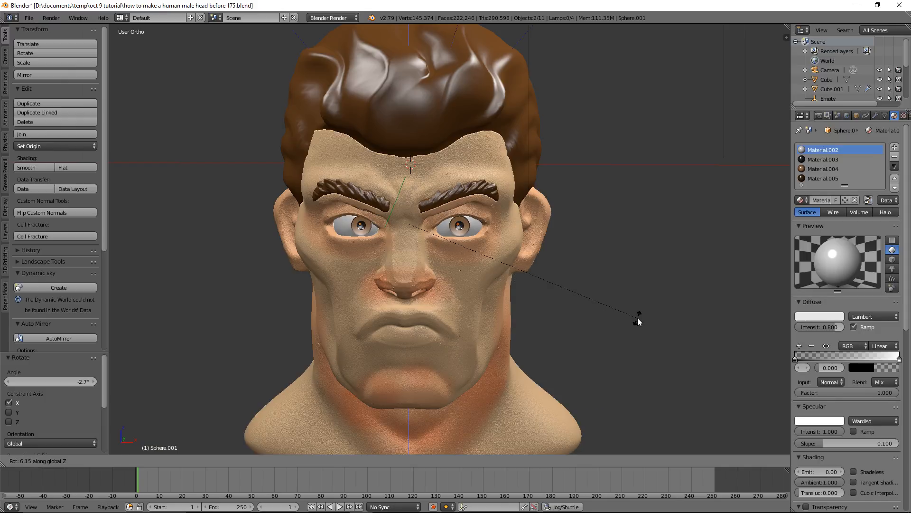
pyautogui.click(638, 318)
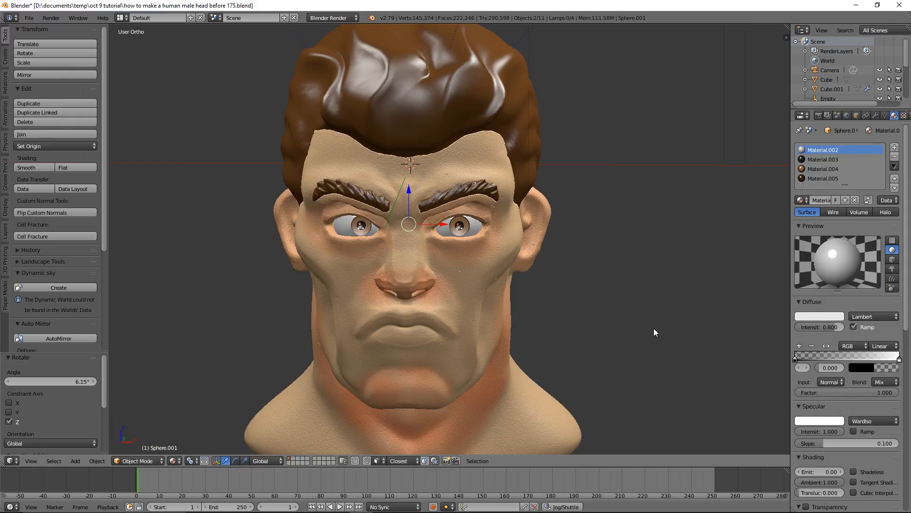
# Step: Deselect the eyes, save the file as "how to make a human male head before 176.blend" and set the pivot point to Median Point
pyautogui.press('a')
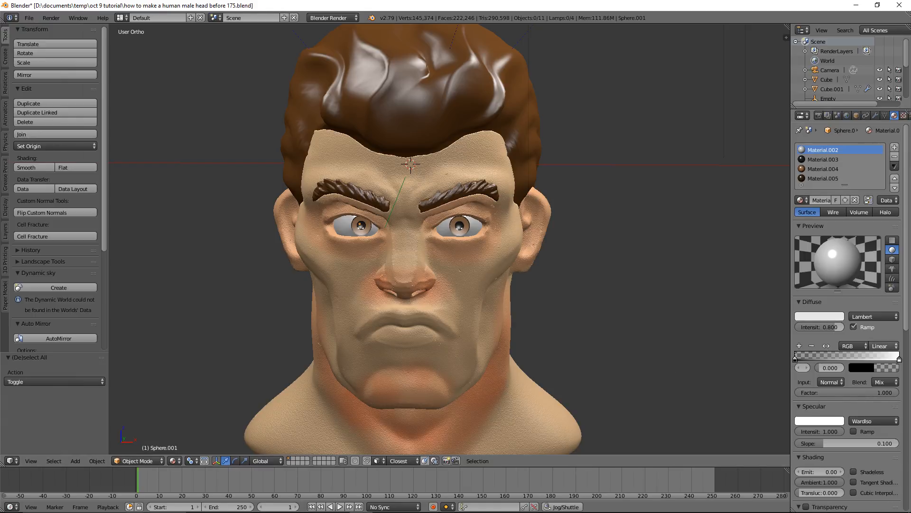
pyautogui.hotkey('ctrl', 'alt', 's')
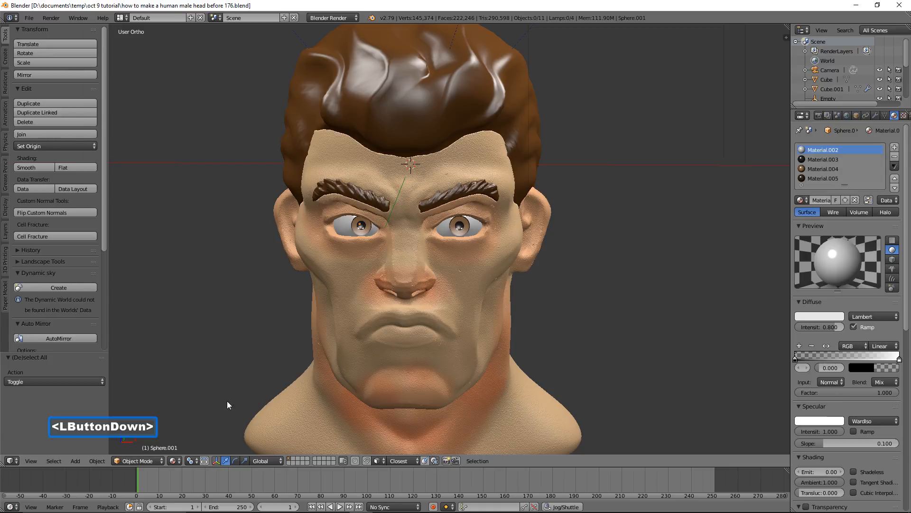
pyautogui.click(195, 460)
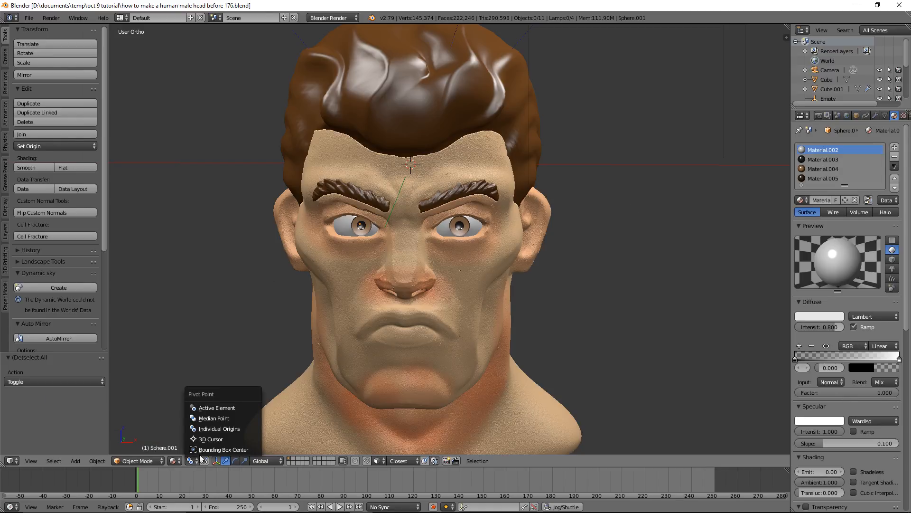
pyautogui.click(244, 418)
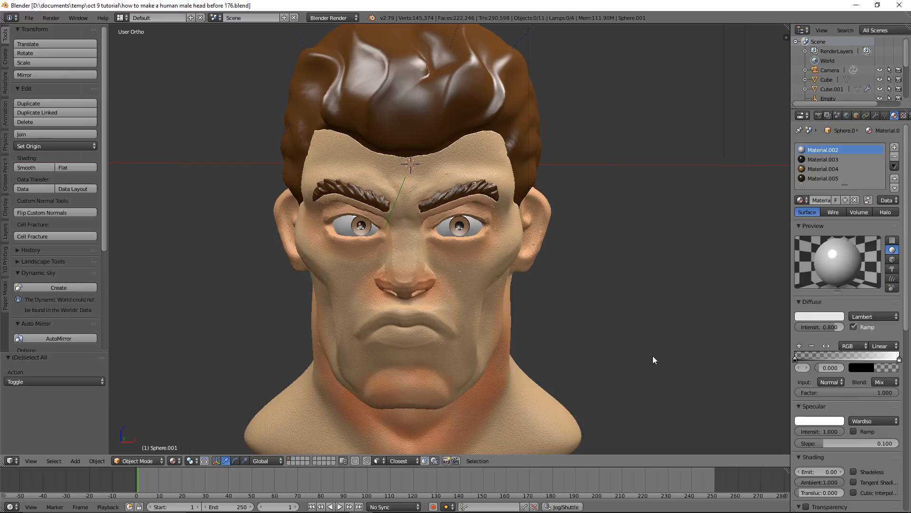
# Step: Save further numbered copies of the file, "how to make a human male head before 177.blend" and "178.blend", with the whole head in view
pyautogui.click(643, 217)
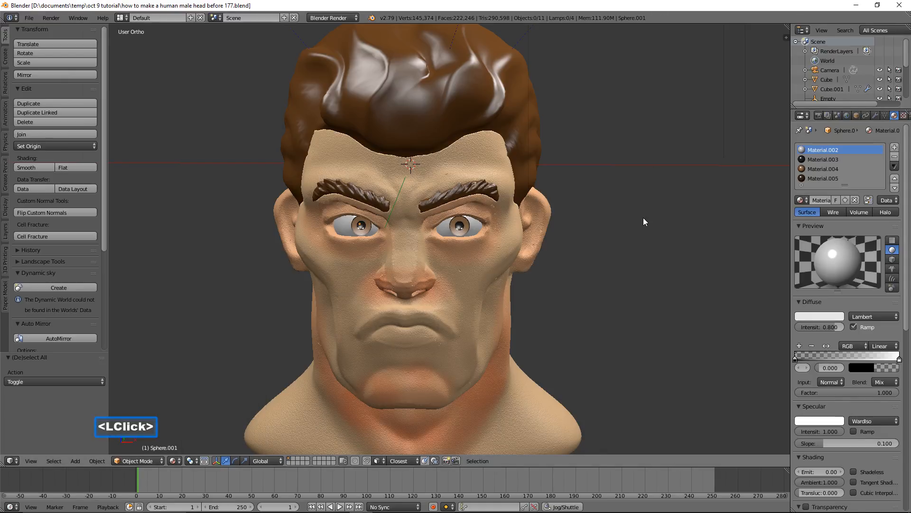
pyautogui.scroll(-1, 643, 218)
pyautogui.moveTo(632, 242)
pyautogui.mouseDown(button='middle')
pyautogui.moveTo(602, 238)
pyautogui.moveTo(601, 224)
pyautogui.moveTo(663, 232)
pyautogui.moveTo(645, 243)
pyautogui.moveTo(610, 238)
pyautogui.moveTo(633, 240)
pyautogui.mouseUp(button='middle')
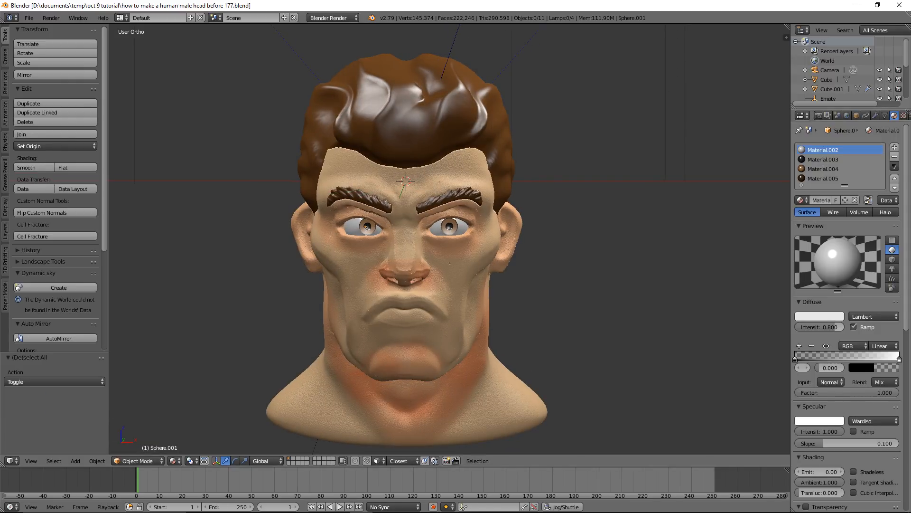
pyautogui.click(656, 352)
pyautogui.click(655, 353)
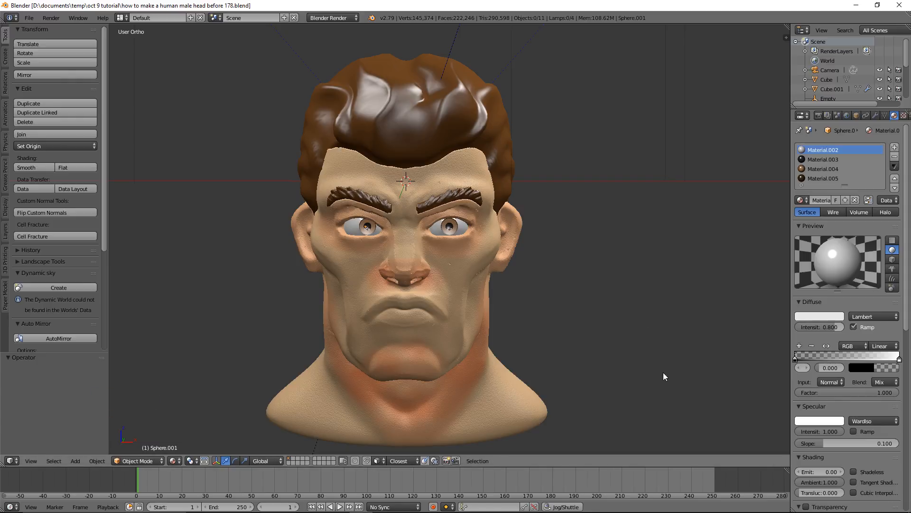